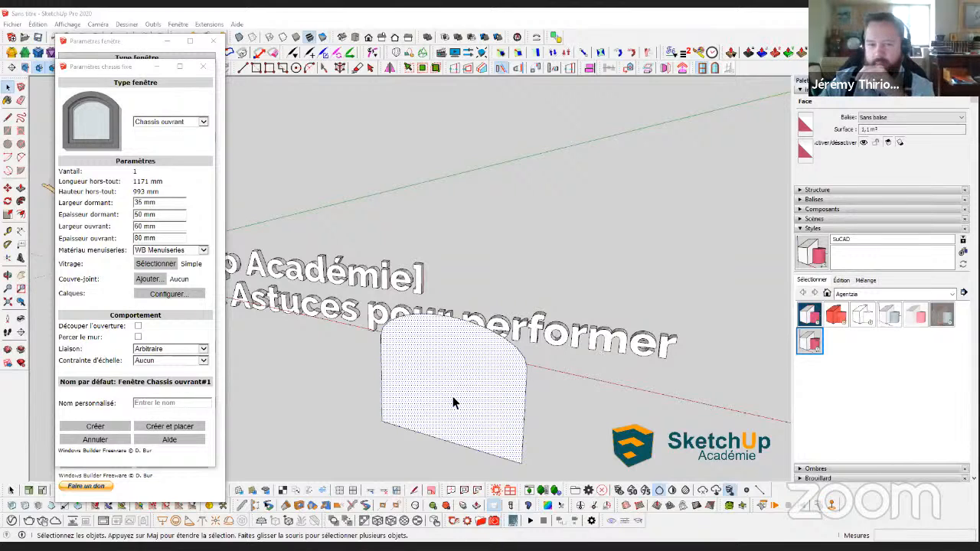
Delete the selected arched face and close the open window-parameter dialogs
key("Delete")
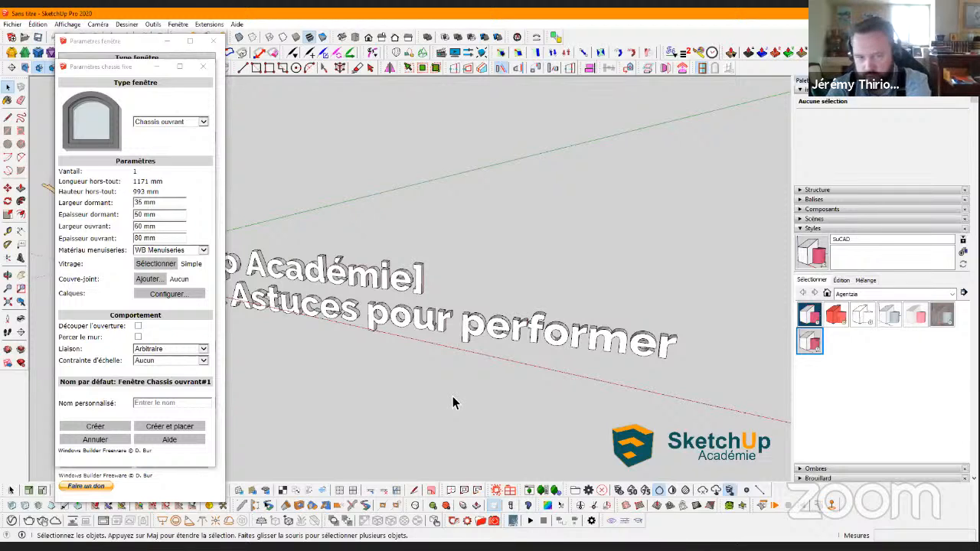
left_click(204, 69)
middle_click_drag(251, 279, 87, 159)
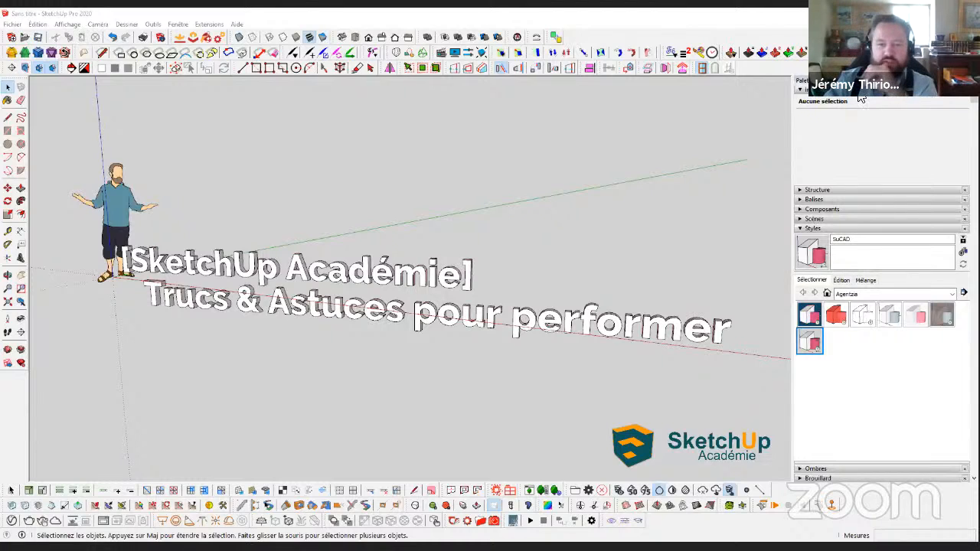
mouse_move(547, 293)
middle_mouse_down()
mouse_move(709, 271)
mouse_move(265, 280)
mouse_move(433, 273)
mouse_move(420, 275)
middle_mouse_up()
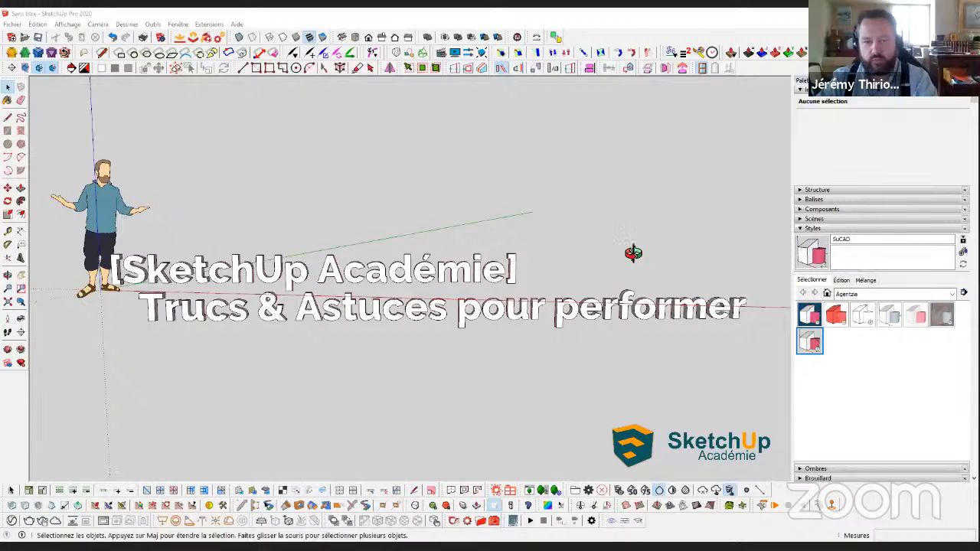
mouse_move(632, 252)
middle_mouse_down()
mouse_move(582, 278)
mouse_move(538, 263)
mouse_move(586, 249)
mouse_move(579, 245)
mouse_move(558, 277)
middle_mouse_up()
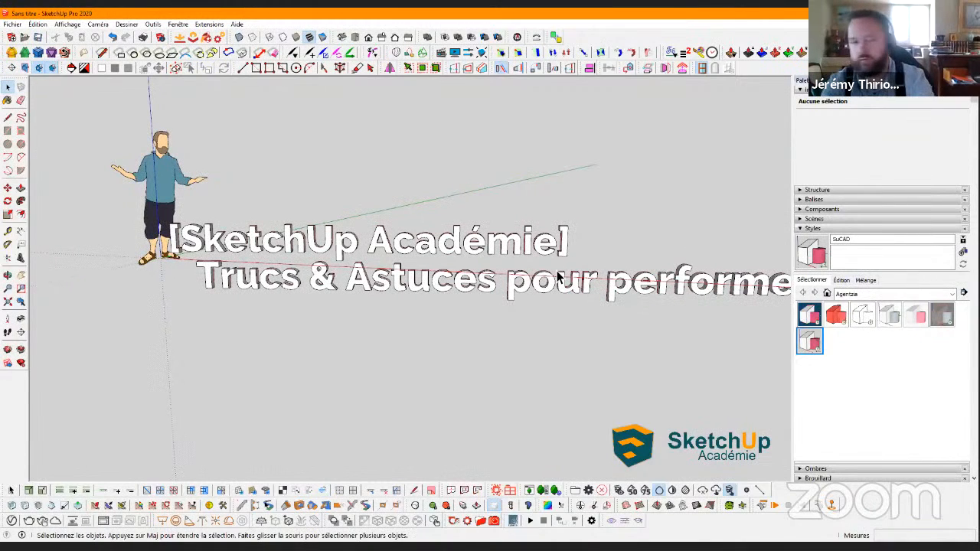
middle_click_drag(363, 316, 359, 281)
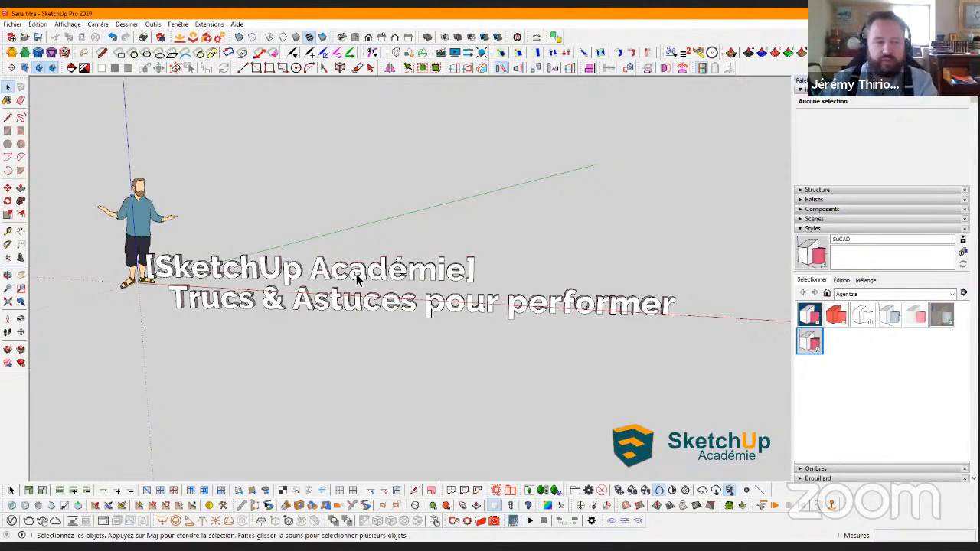
Delete the 3D title text standing beside the human figure
left_click(356, 273)
middle_click_drag(244, 364, 183, 384)
key("Delete")
Draw a 6 m by 200 mm rectangle on the ground from the origin, with its long side on the red axis
key("r")
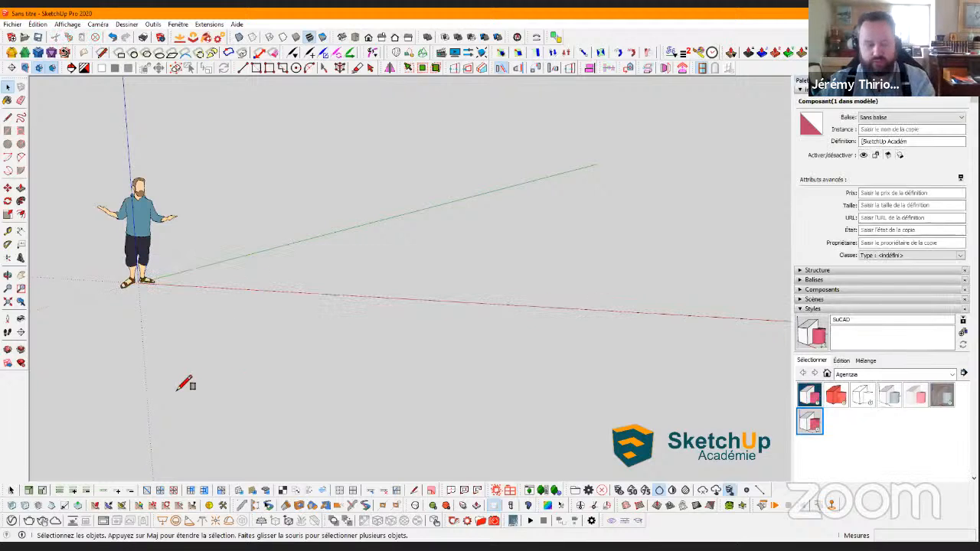
left_click(119, 359)
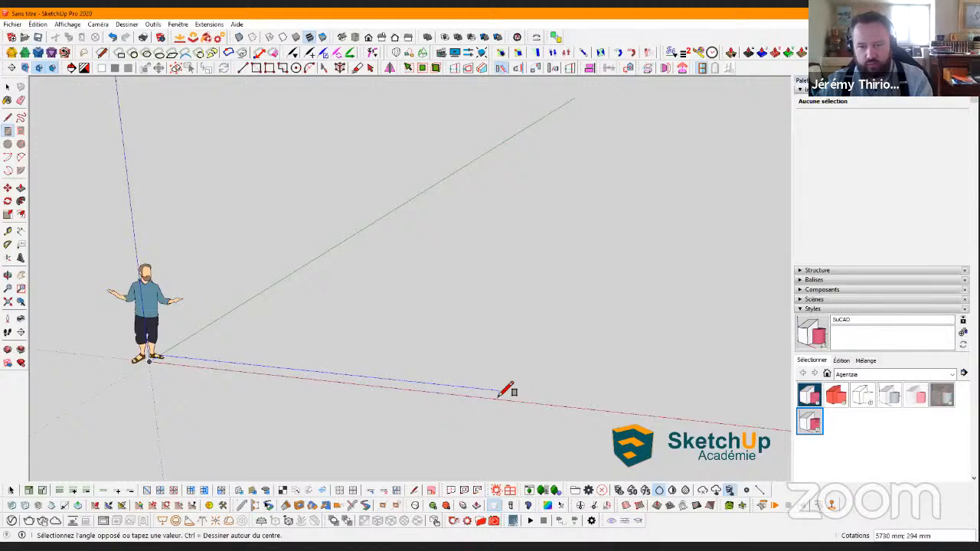
left_click(498, 395)
type("6")
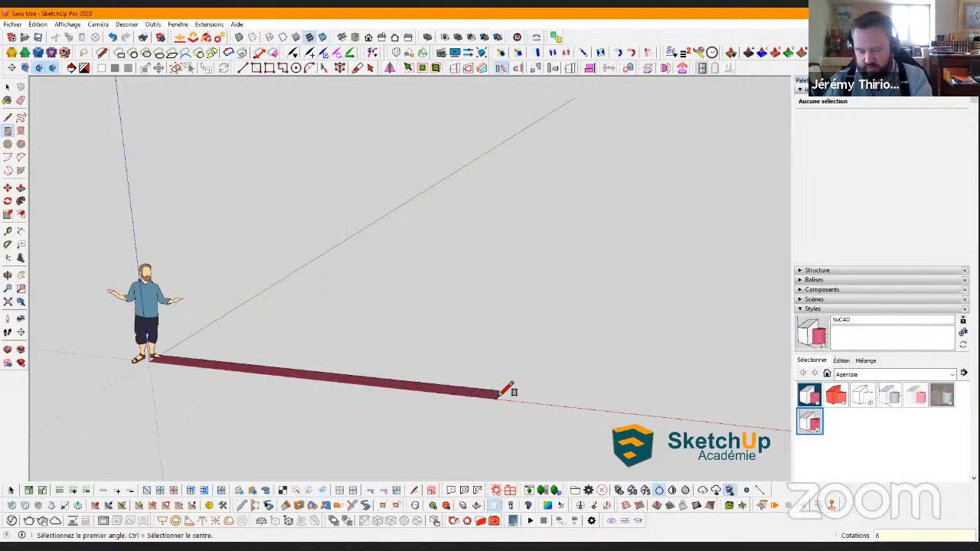
type("m;200")
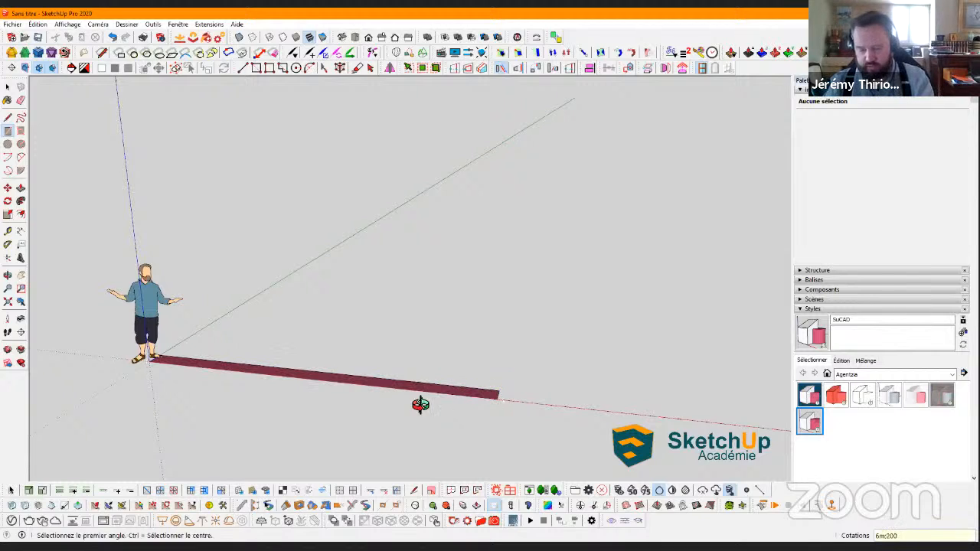
key("Return")
Push/Pull the rectangle upward 2800 mm to form the wall
key("p")
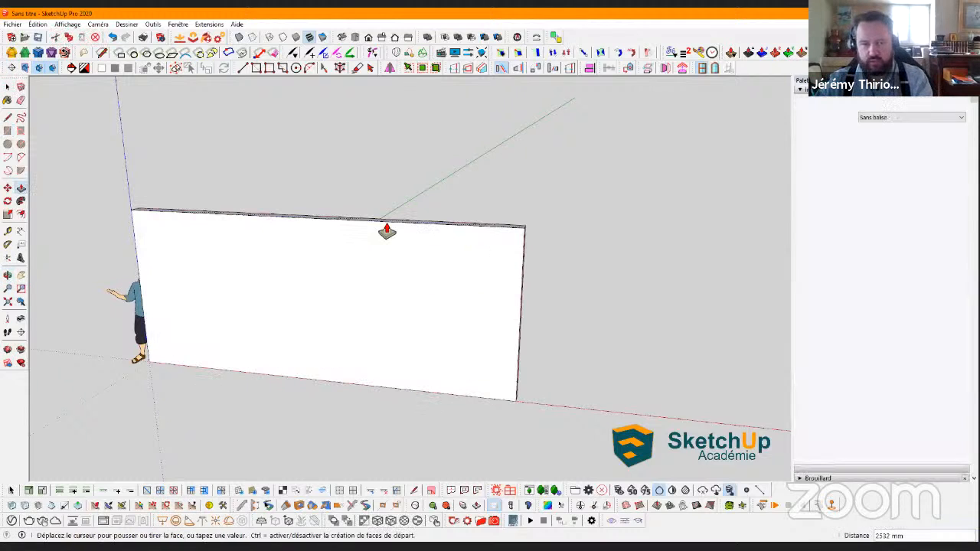
type("2800")
key("Return")
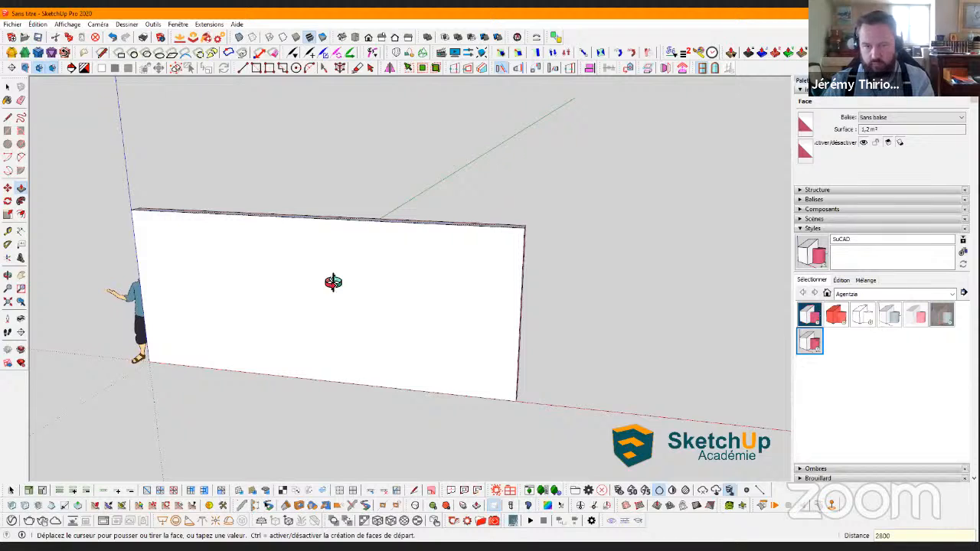
Move the human figure along the red axis so it stands clear of the wall's end
key("space")
middle_click_drag(236, 295, 227, 382)
key("m")
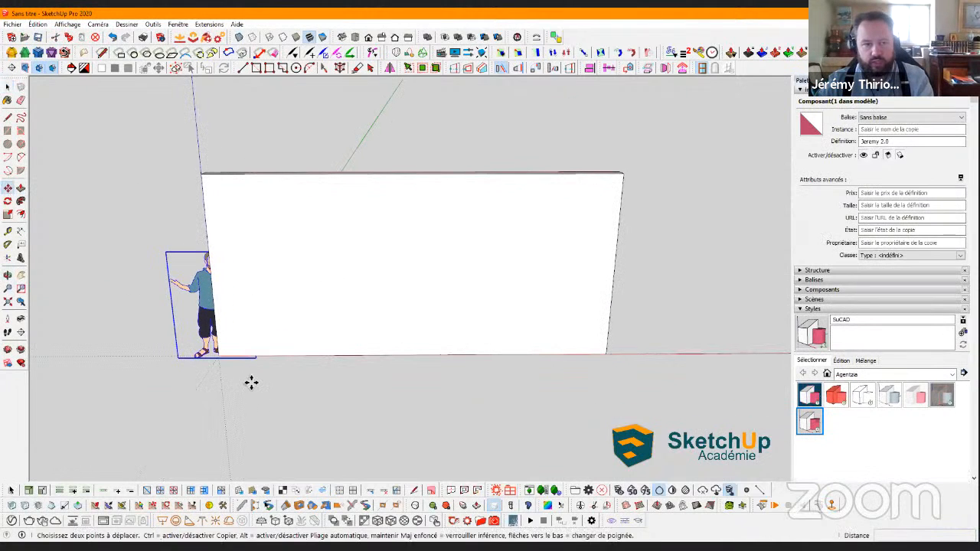
left_click(251, 382)
left_click(179, 382)
key("space")
Draw a door rectangle 1600 mm wide and 2100 mm high on the wall's bottom edge, near the figure's end
mouse_move(313, 358)
middle_mouse_down("shift")
mouse_move(277, 416)
mouse_move(230, 391)
middle_mouse_up("shift")
left_click(278, 415)
scroll(304, 375, "up", 1)
key("r")
mouse_move(305, 376)
middle_mouse_down()
mouse_move(358, 408)
mouse_move(348, 405)
middle_mouse_up()
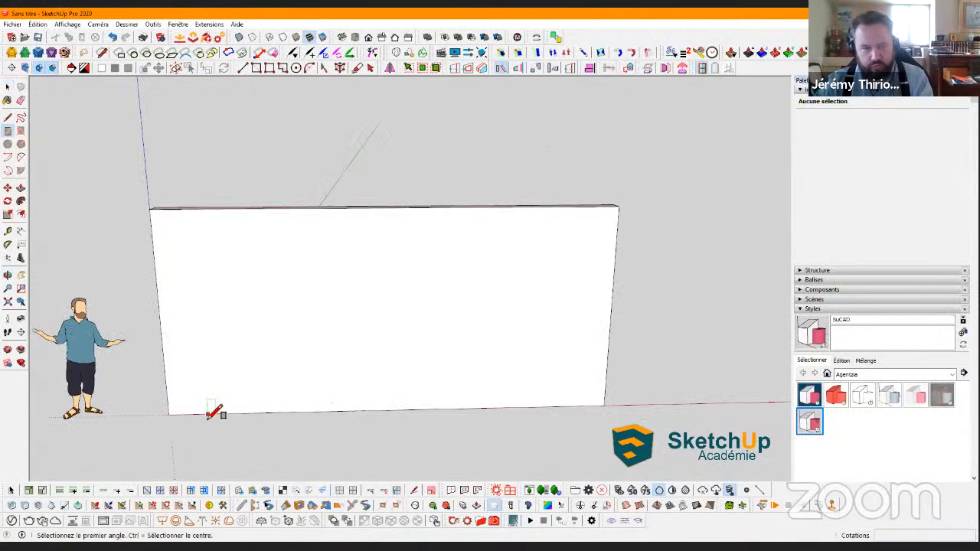
left_click(198, 414)
left_click(316, 280)
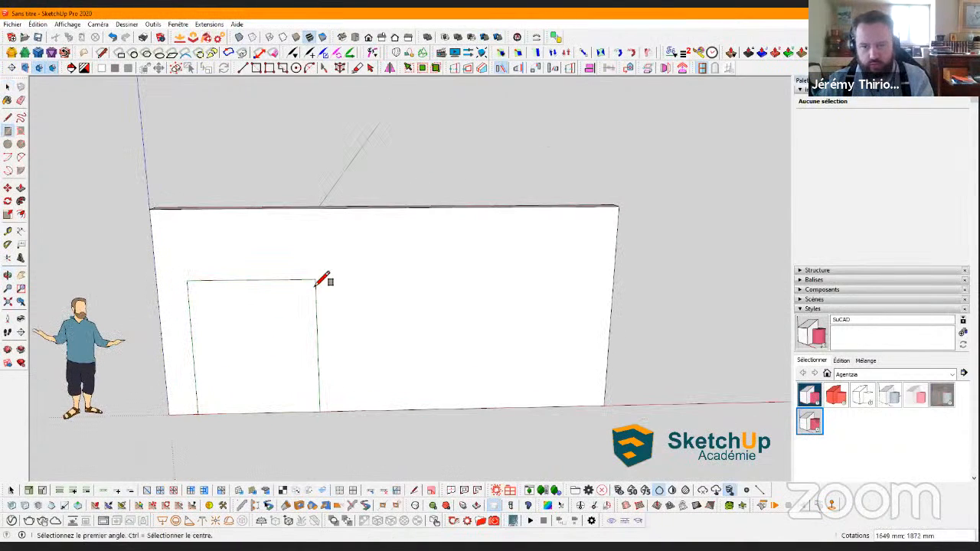
type("16")
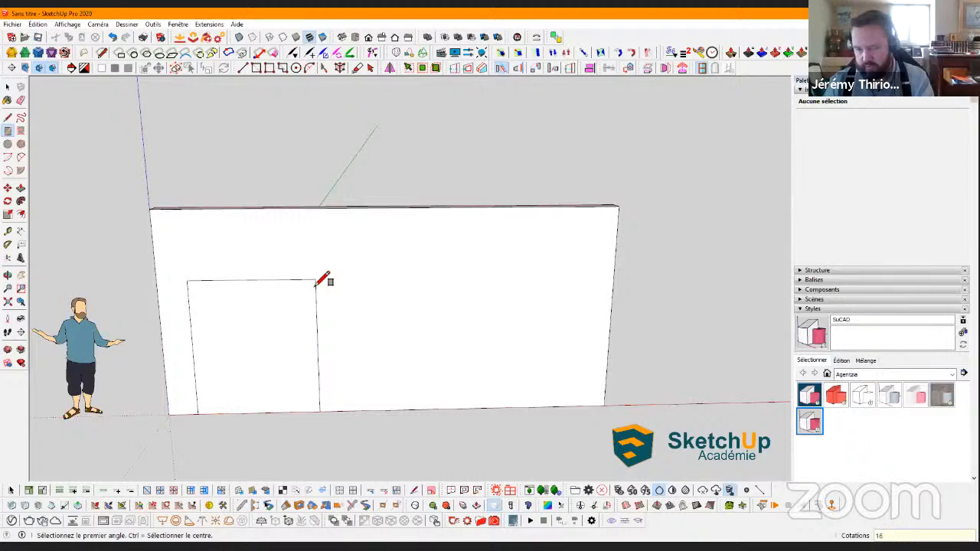
type("00;21")
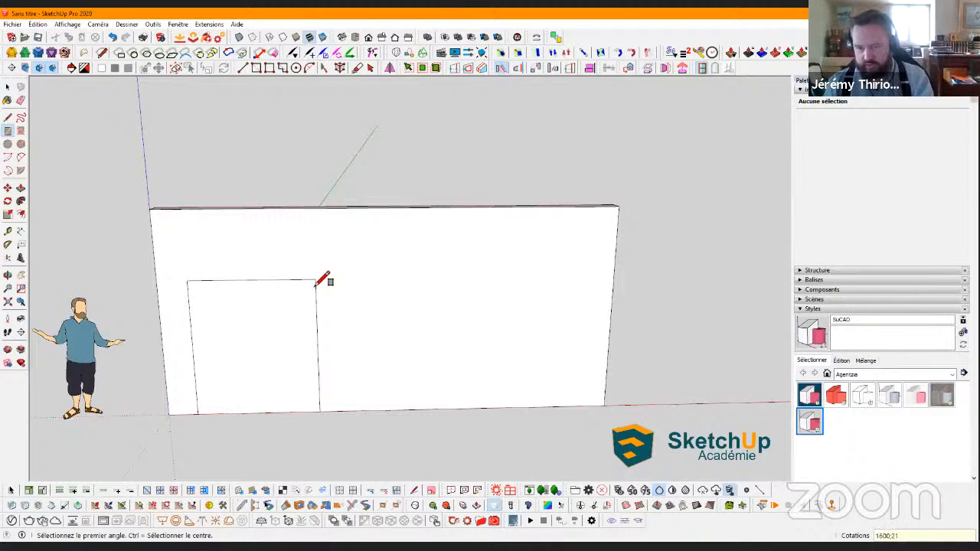
type("00")
key("Return")
Push the door rectangle through the full wall thickness to cut the opening
key("p")
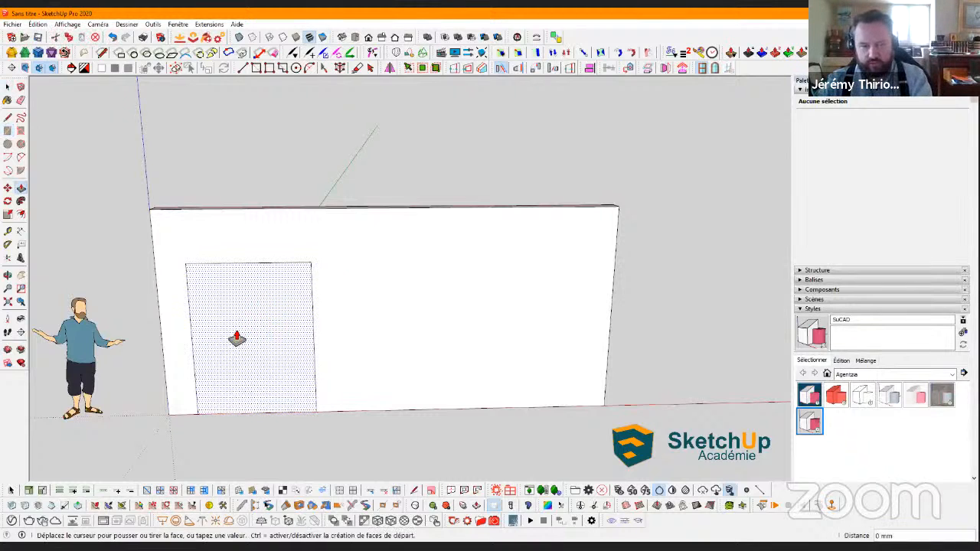
double_click(225, 321)
key("space")
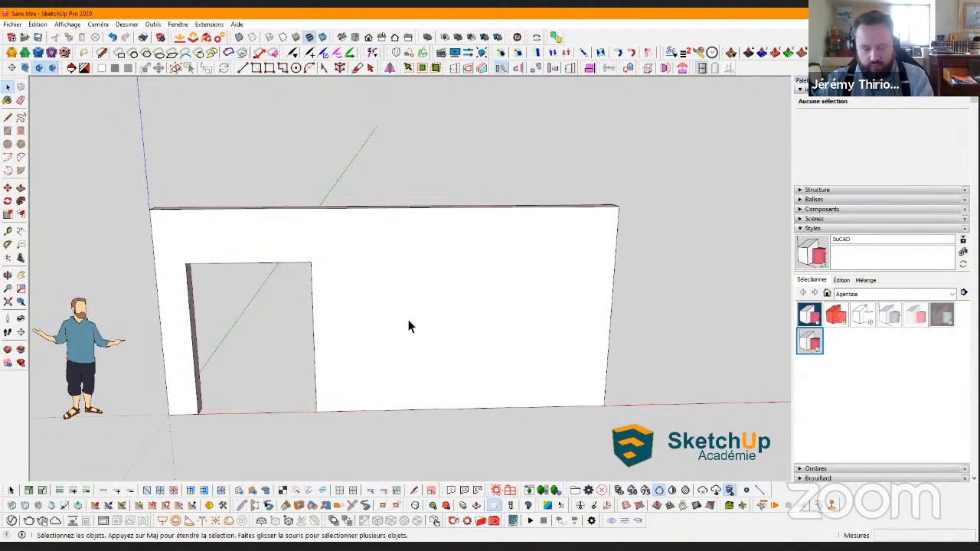
Place horizontal guides across the wall at the door opening's head height and 1100 mm above the base
key("r")
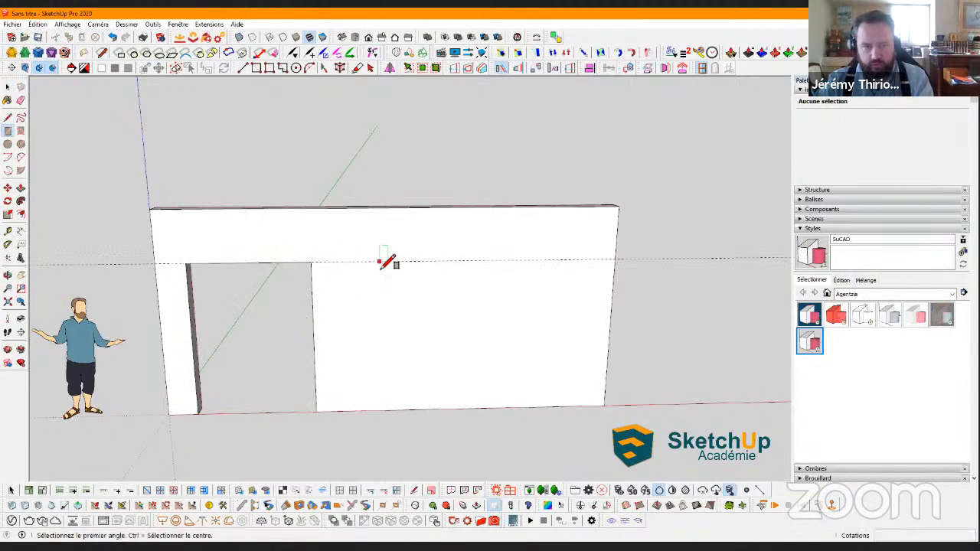
left_click(376, 262)
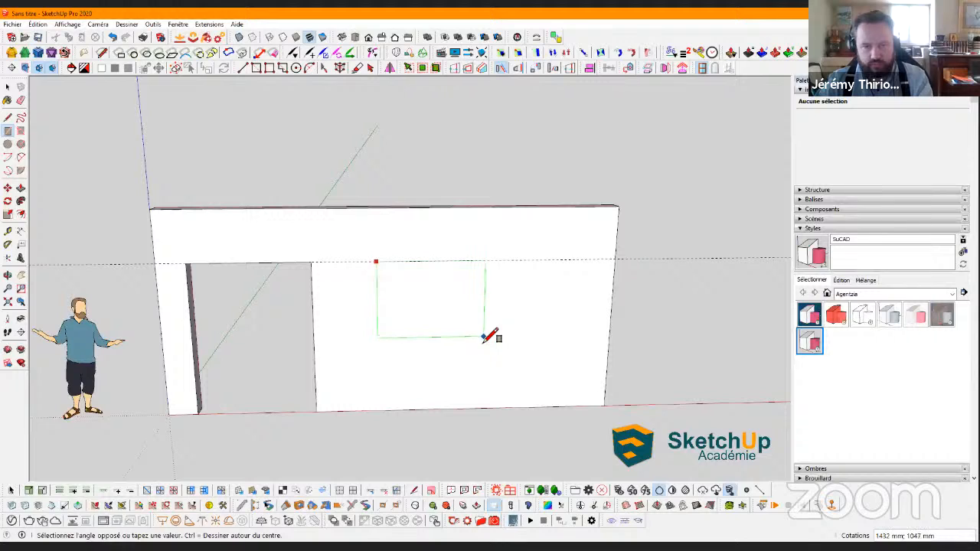
key("Escape")
key("t")
left_click(418, 409)
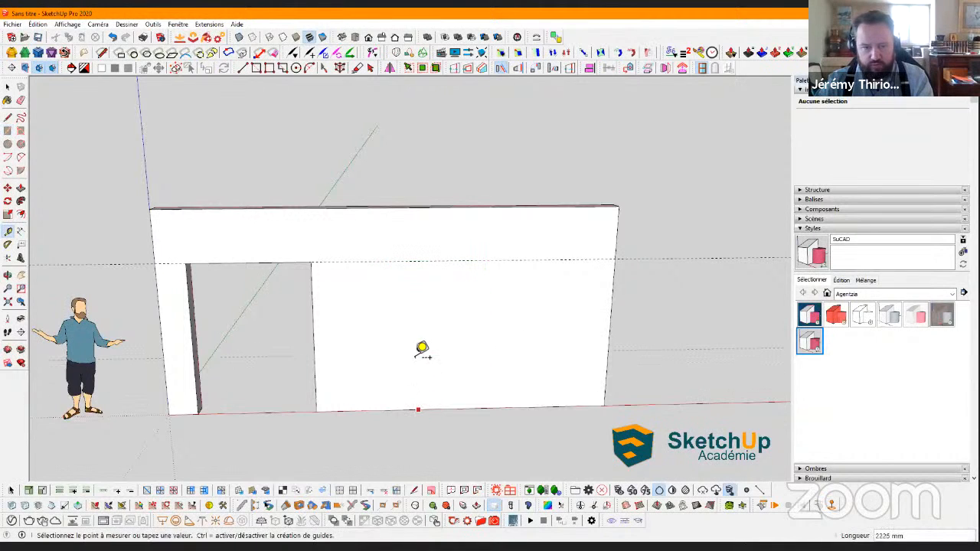
type("1100")
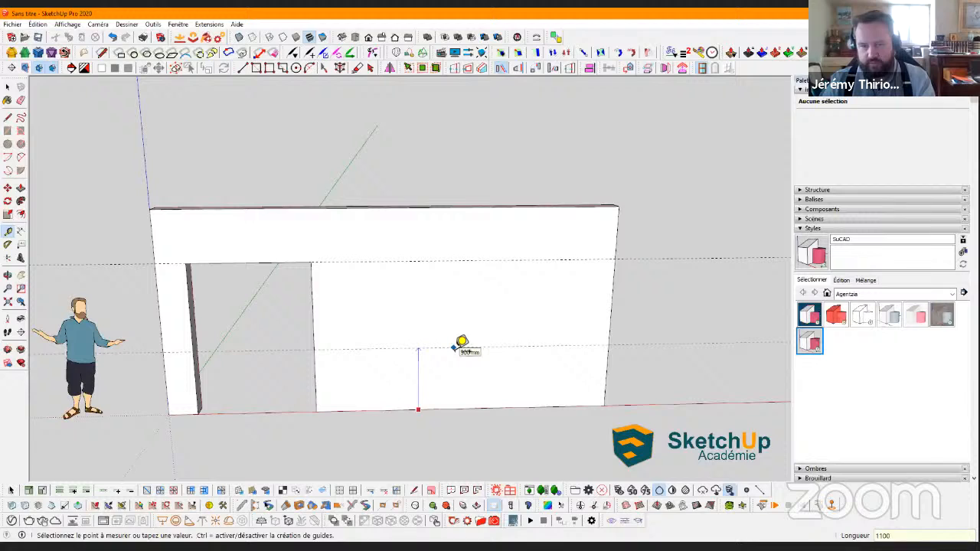
key("Return")
Draw a 1200 mm wide window rectangle between the two guides and push it through the wall
key("r")
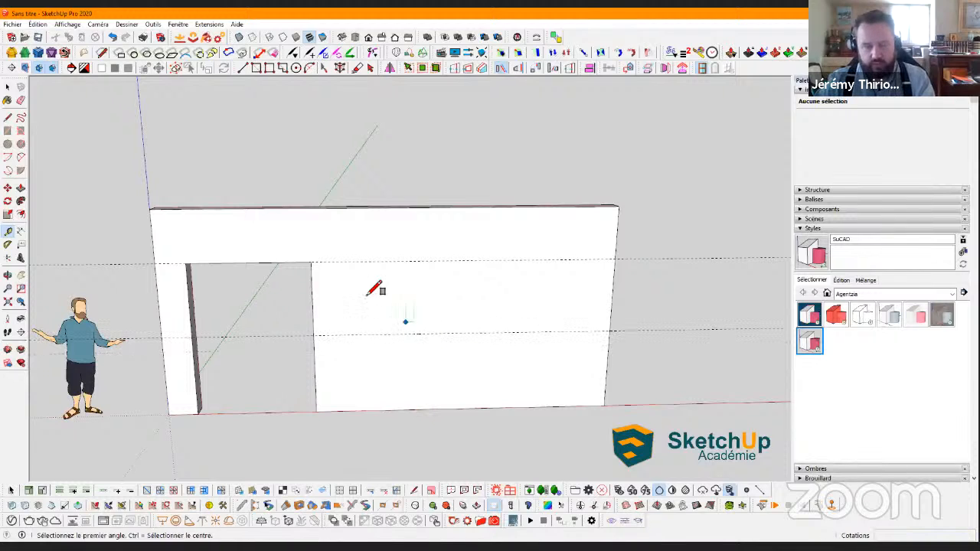
left_click(370, 261)
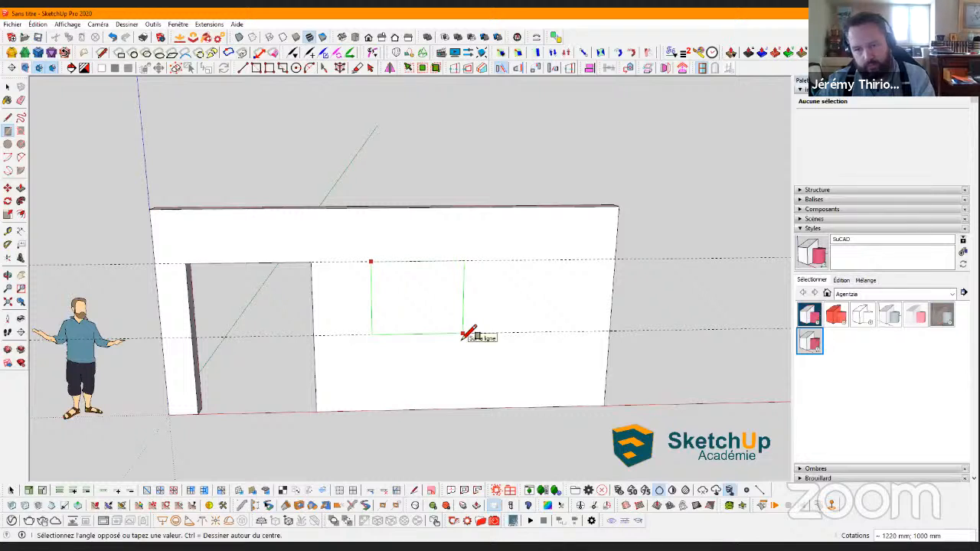
left_click(465, 334)
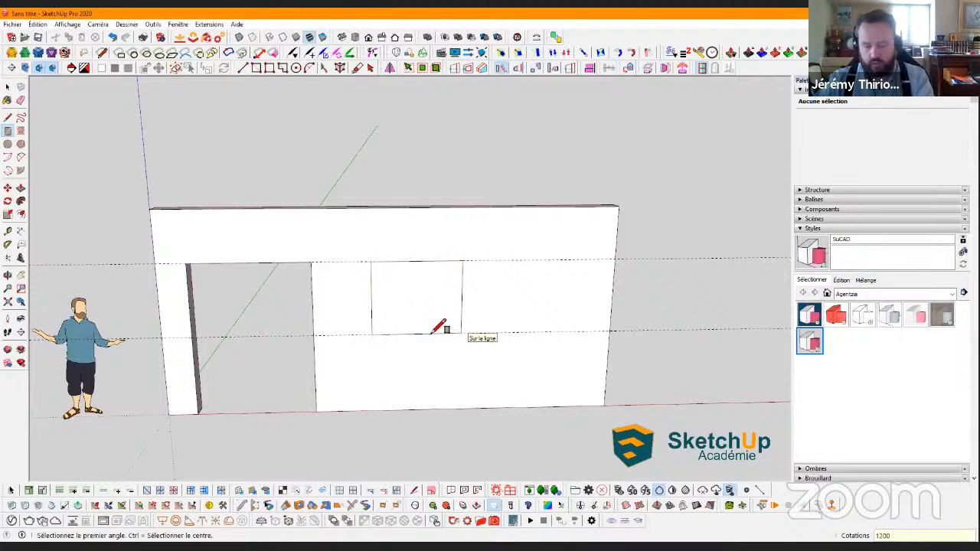
key("p")
double_click(427, 330)
scroll(547, 307, "up", 3)
Draw a second window rectangle 450 mm wide and 600 mm high below the upper guide, near the wall's far end
key("r")
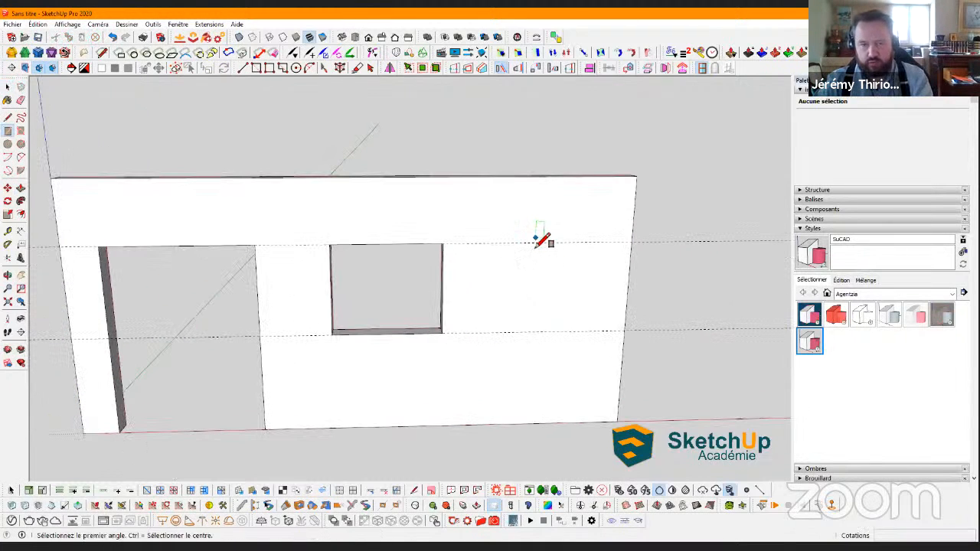
left_click(535, 243)
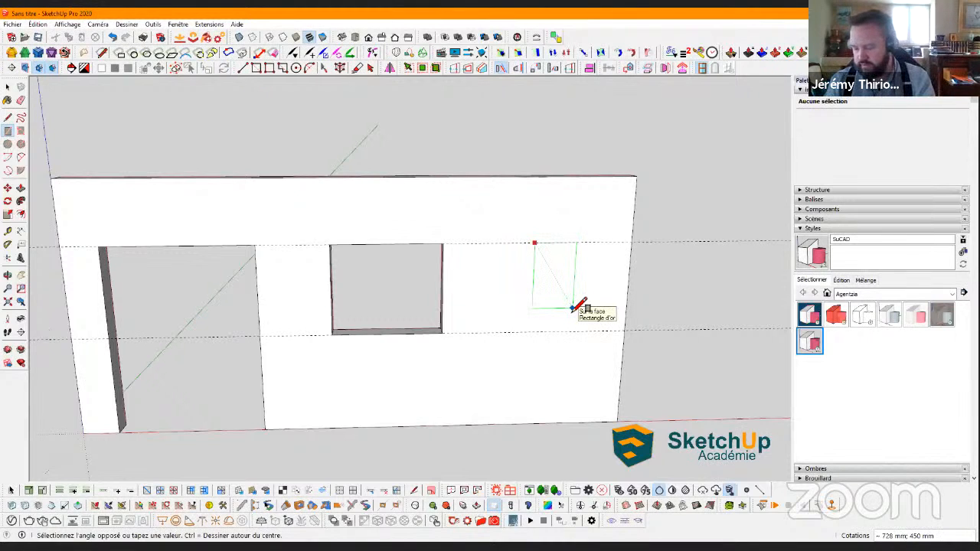
type("600")
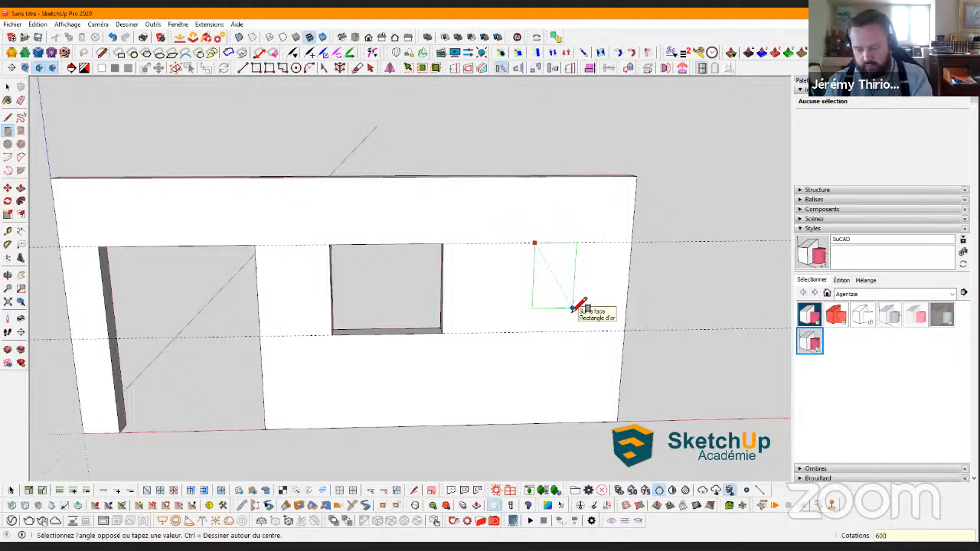
type(";450")
key("Return")
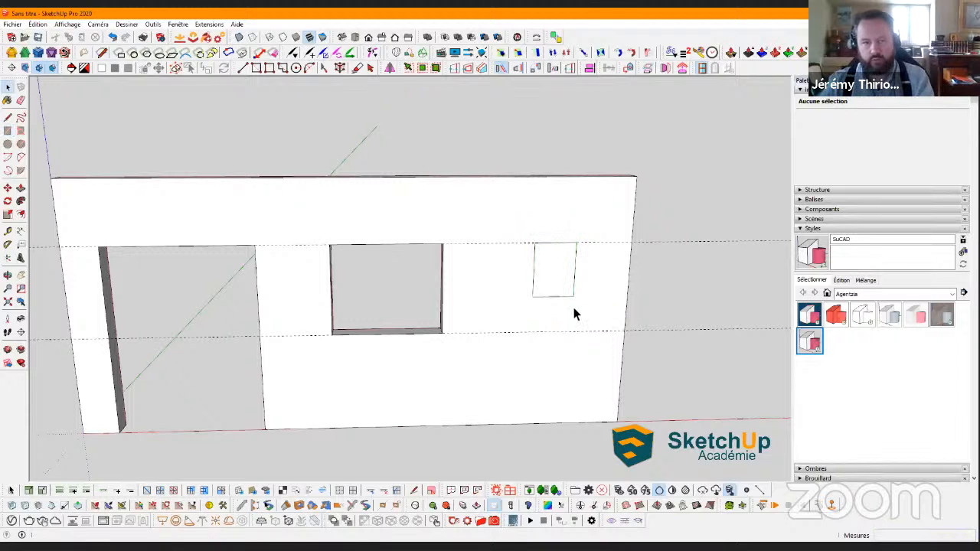
Push the small window rectangle through the wall to cut its opening
key("p")
left_click(551, 291)
key("space")
scroll(548, 302, "down", 2)
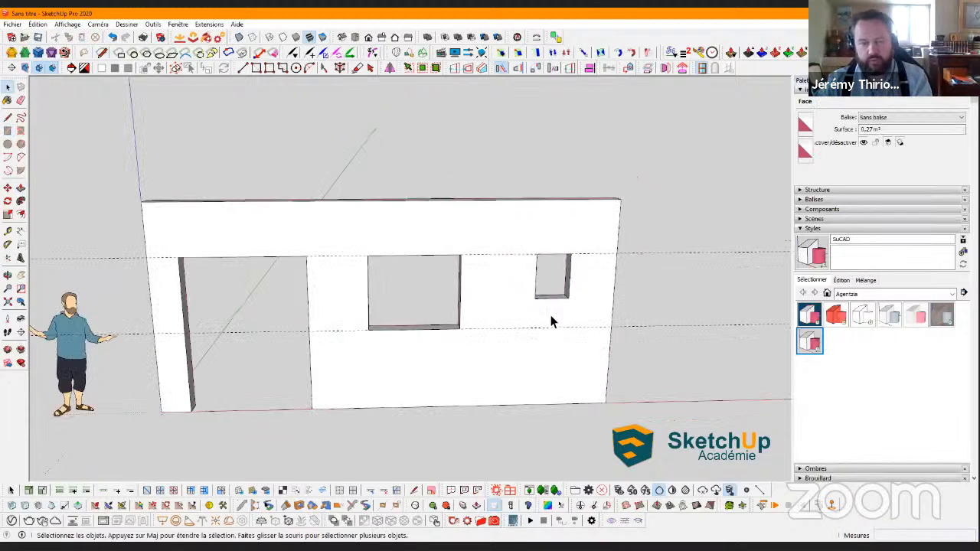
Select all of the wall's connected geometry, make it a group, and clear the selection
middle_click_drag(502, 328, 413, 360)
triple_click(486, 316)
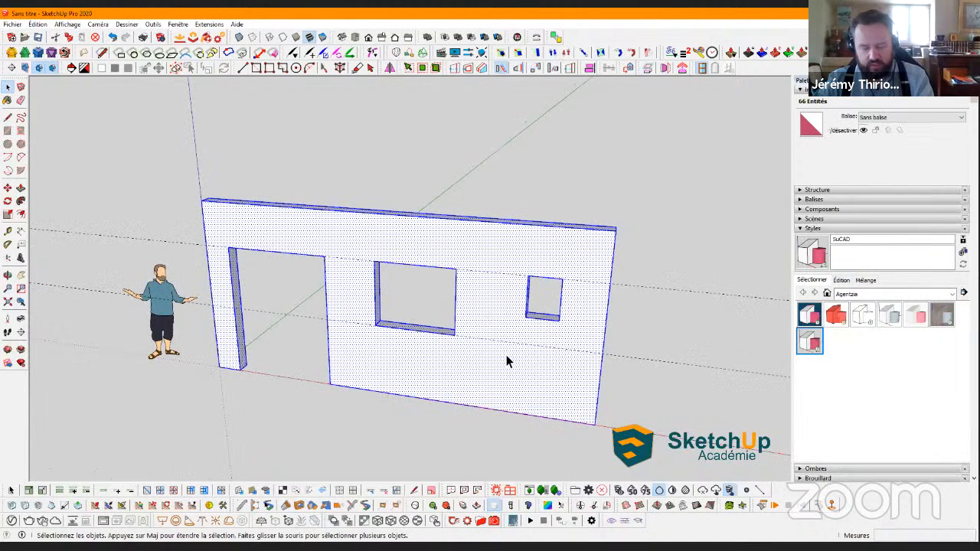
middle_click_drag(501, 354, 324, 448)
key("ctrl+g")
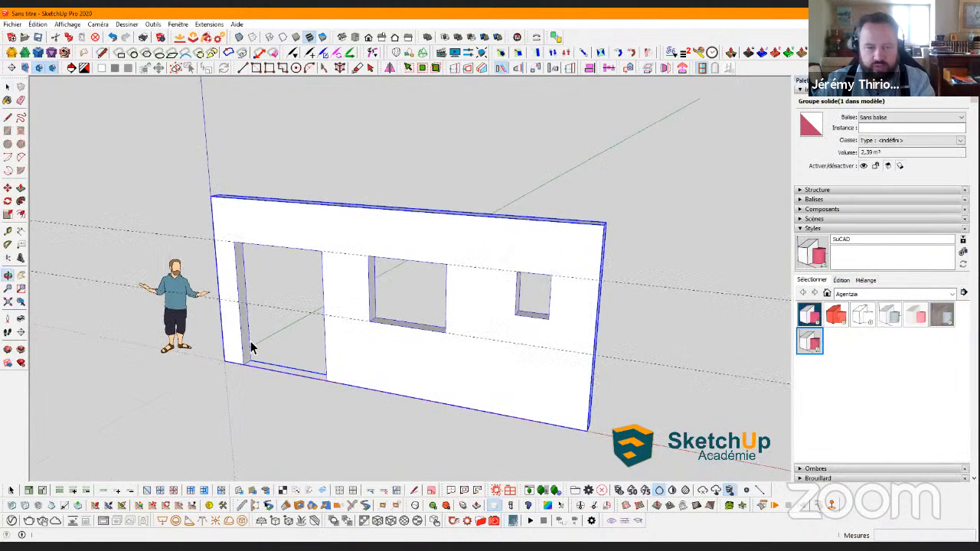
left_click(252, 347)
middle_click_drag(301, 357, 288, 354)
left_click(288, 359)
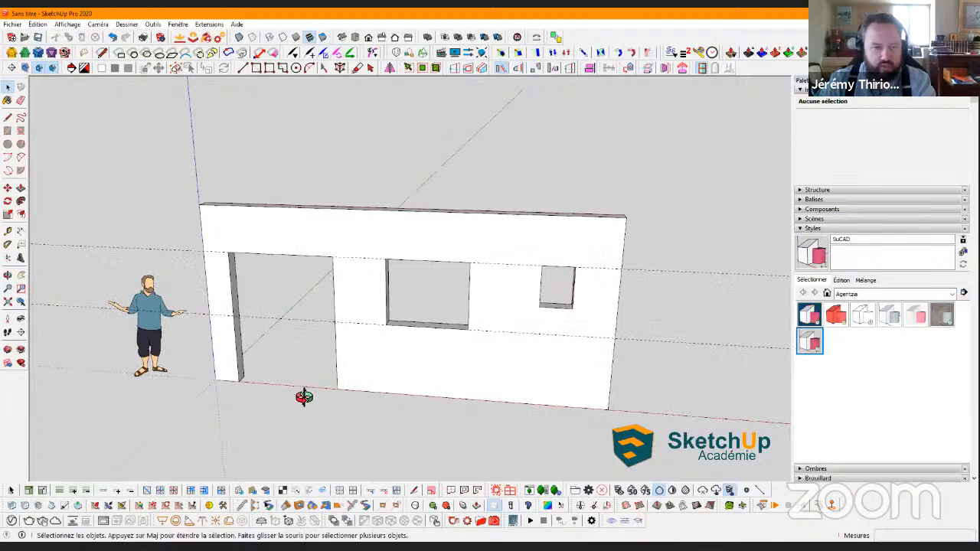
Open the wall group and pull its far end face outward about 1367 mm to lengthen the wall
middle_click_drag(334, 383, 408, 393)
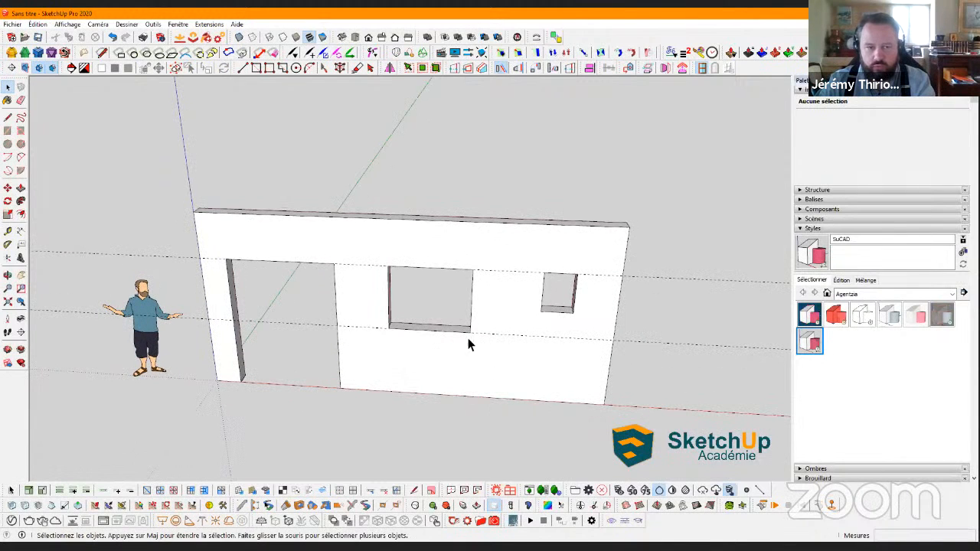
middle_click_drag(470, 343, 548, 319)
double_click(552, 314)
key("p")
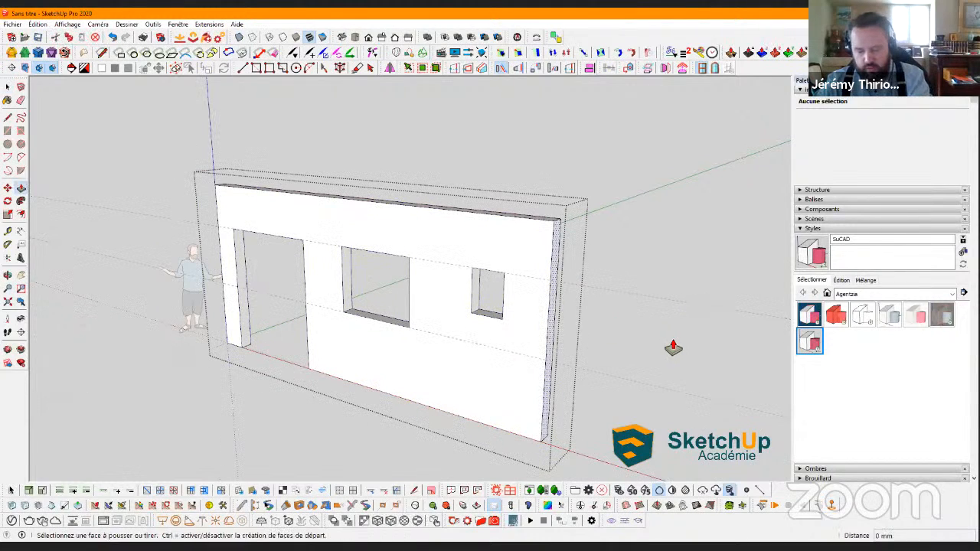
middle_click_drag(651, 354, 470, 317)
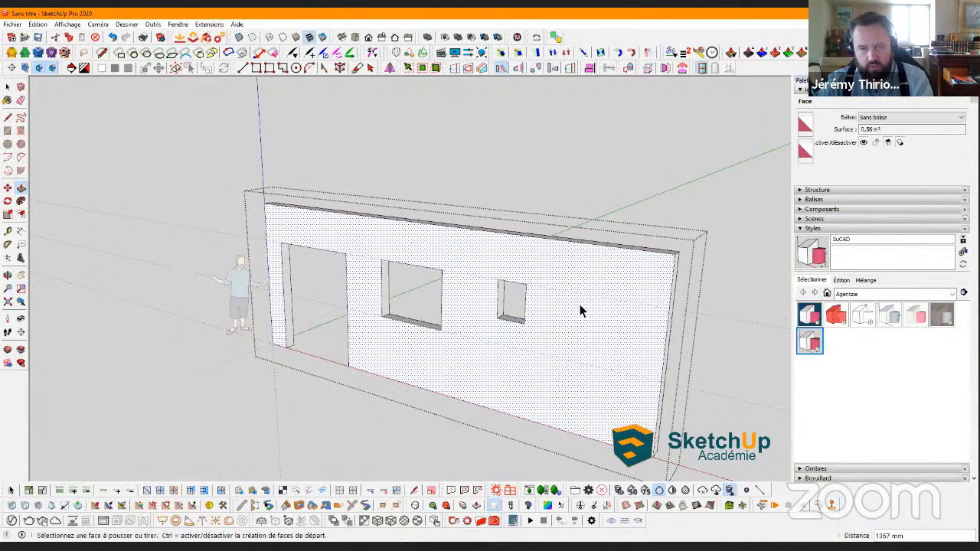
middle_click_drag(579, 304, 577, 310)
key("space")
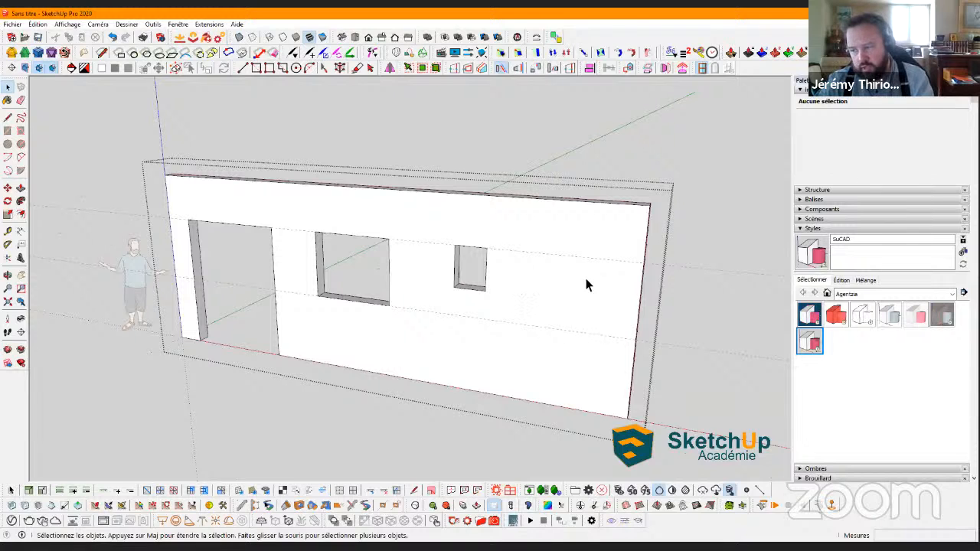
middle_click_drag(586, 321, 576, 313)
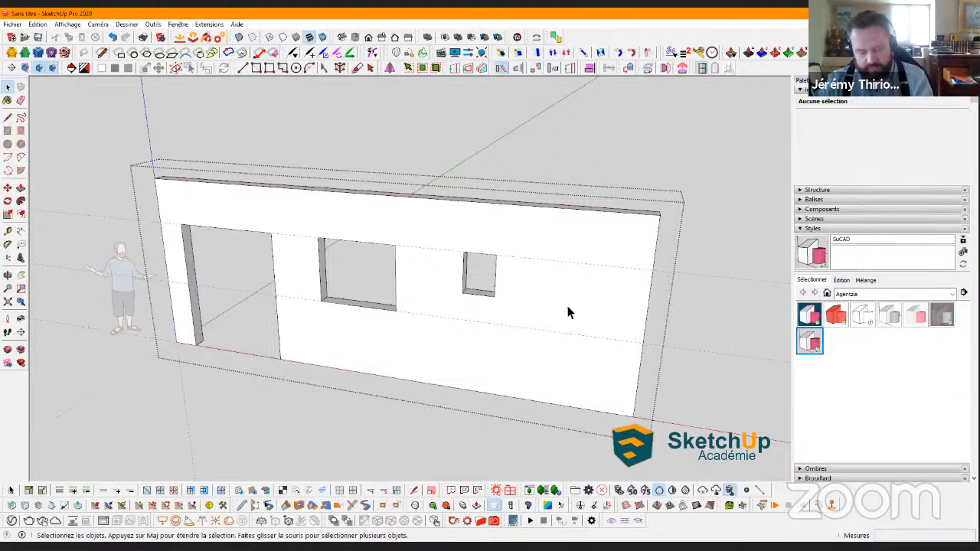
Draw a tall, narrow rectangle about 2353 mm high and 343 mm wide on the wall's face near its far end
key("r")
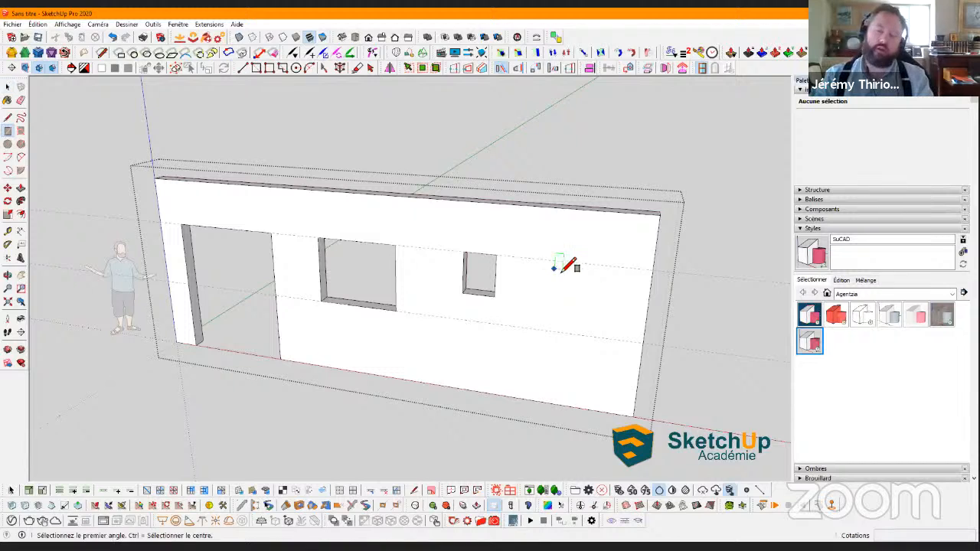
left_click(576, 235)
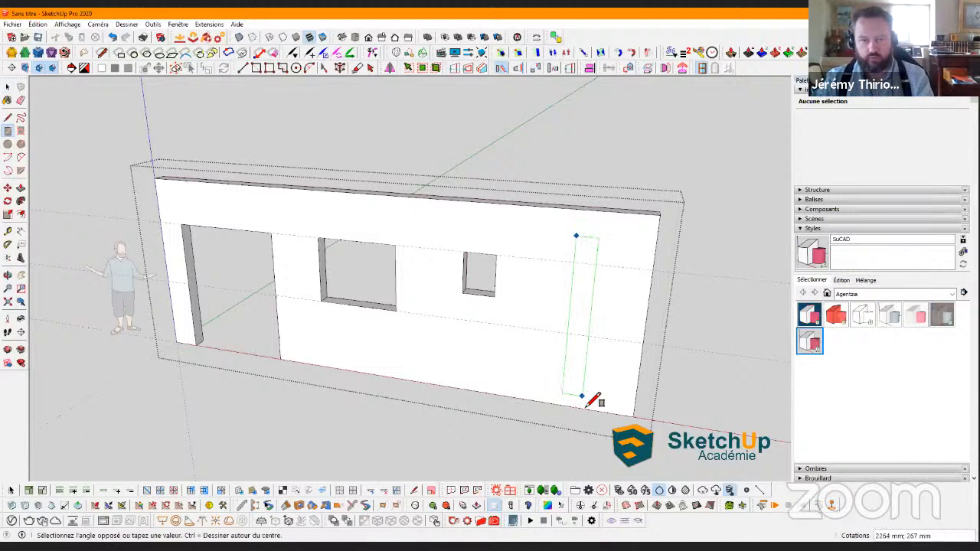
left_click(586, 400)
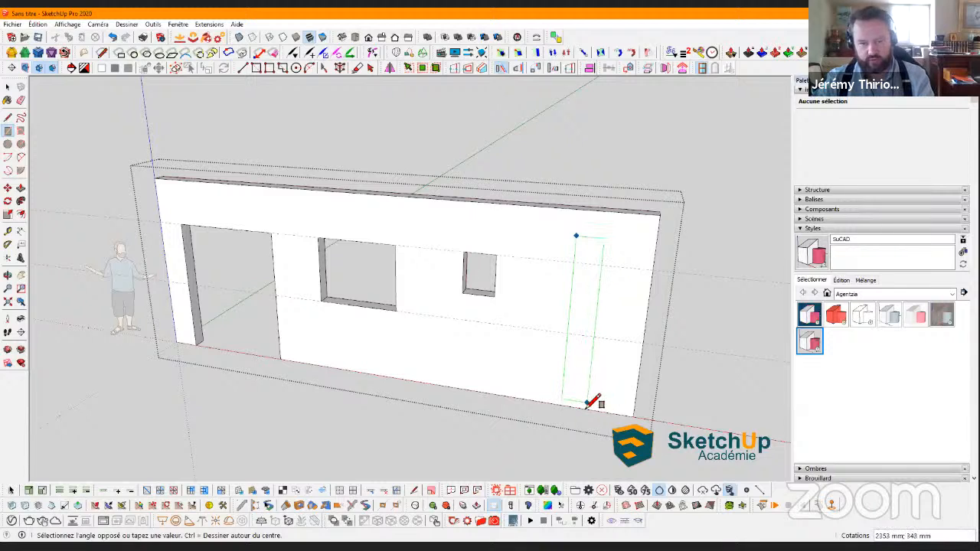
Push the tall, narrow rectangle through the wall to cut its opening and close the wall group
key("space")
scroll(579, 358, "up", 1)
double_click(579, 356)
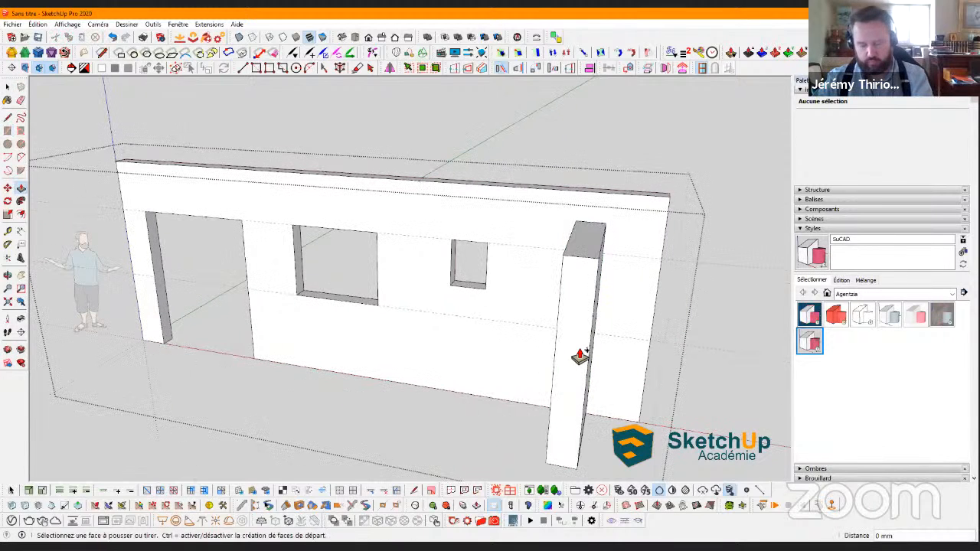
left_click(582, 308)
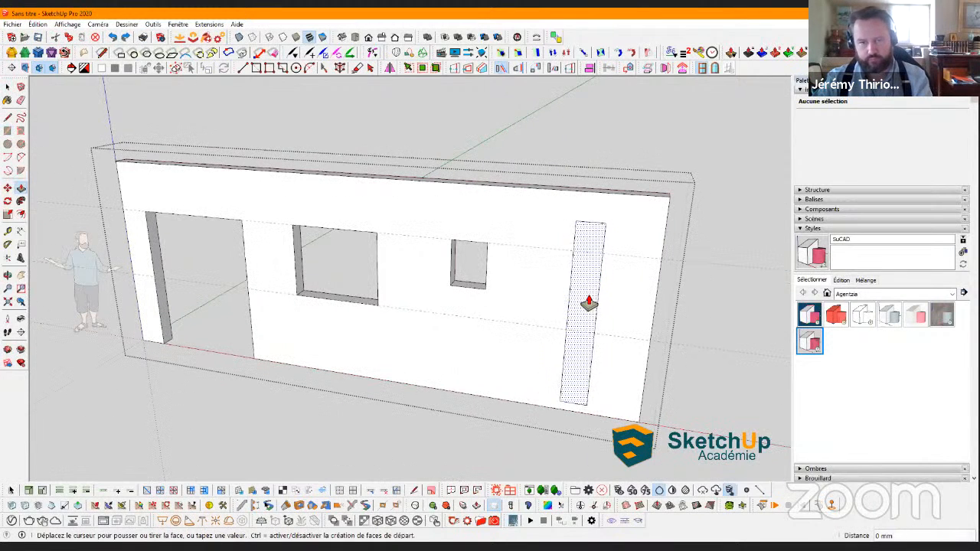
left_click(665, 354)
middle_click_drag(461, 343, 487, 316)
key("space")
key("Escape")
scroll(487, 315, "down", 3)
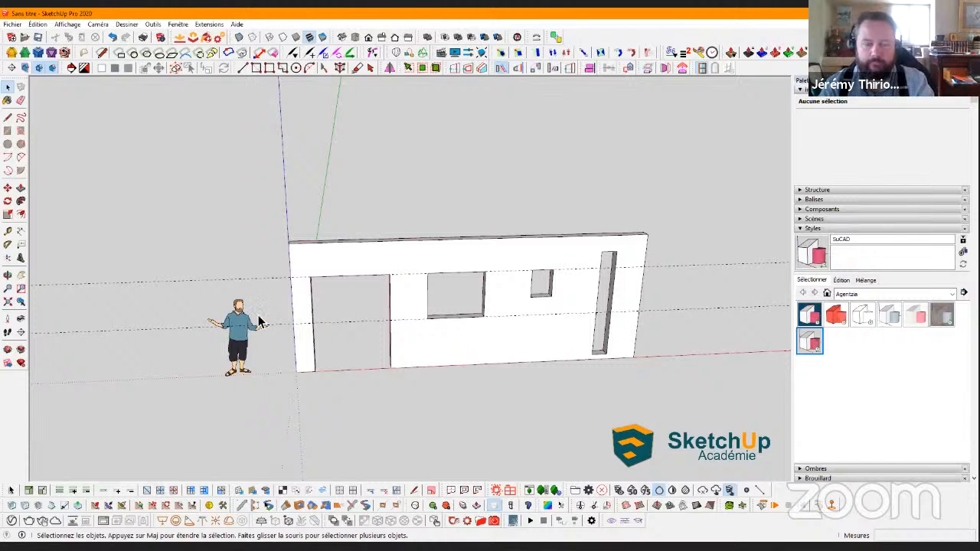
Place a screen text note above the human figure with the lines "Fenetre Composant" and "Dormant"
middle_click_drag(522, 274, 426, 297)
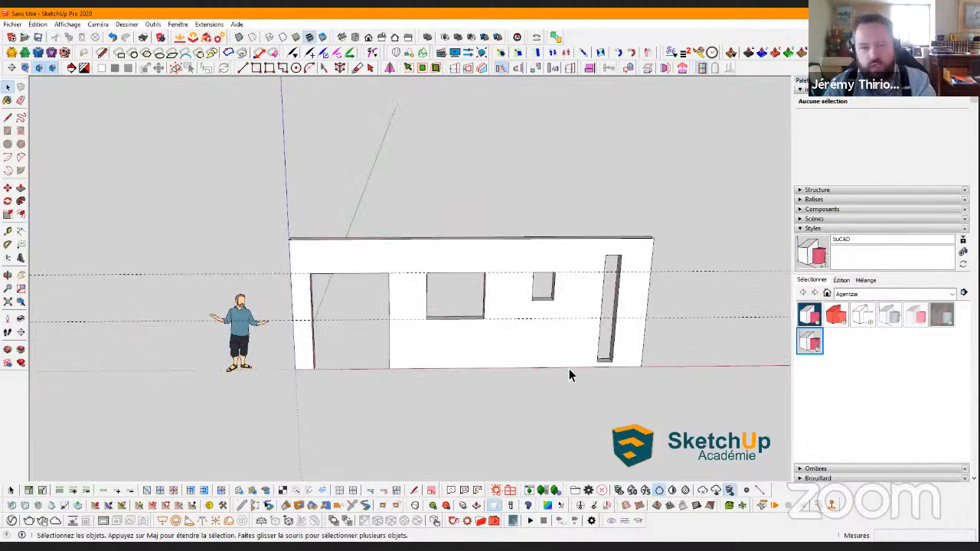
mouse_move(488, 325)
middle_mouse_down()
mouse_move(539, 306)
mouse_move(509, 353)
mouse_move(489, 344)
middle_mouse_up()
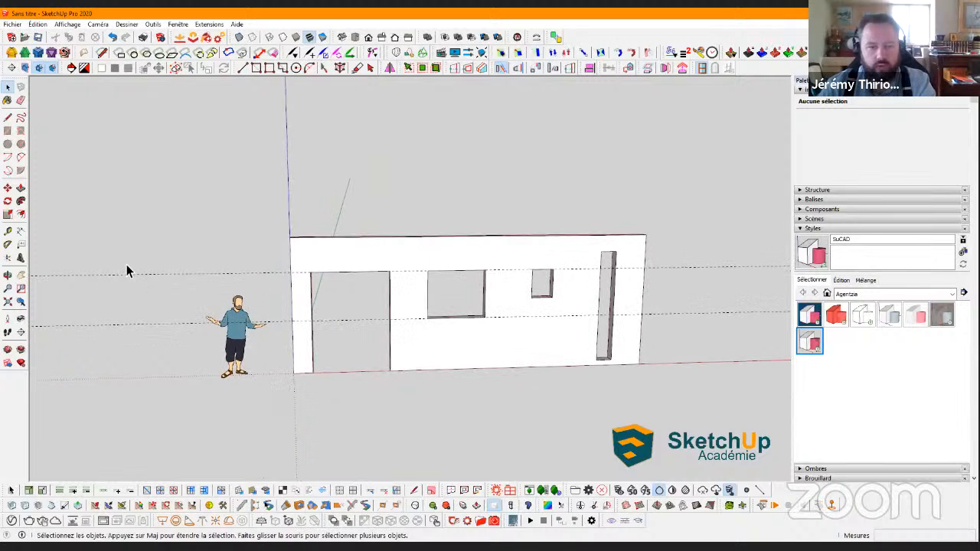
left_click(21, 246)
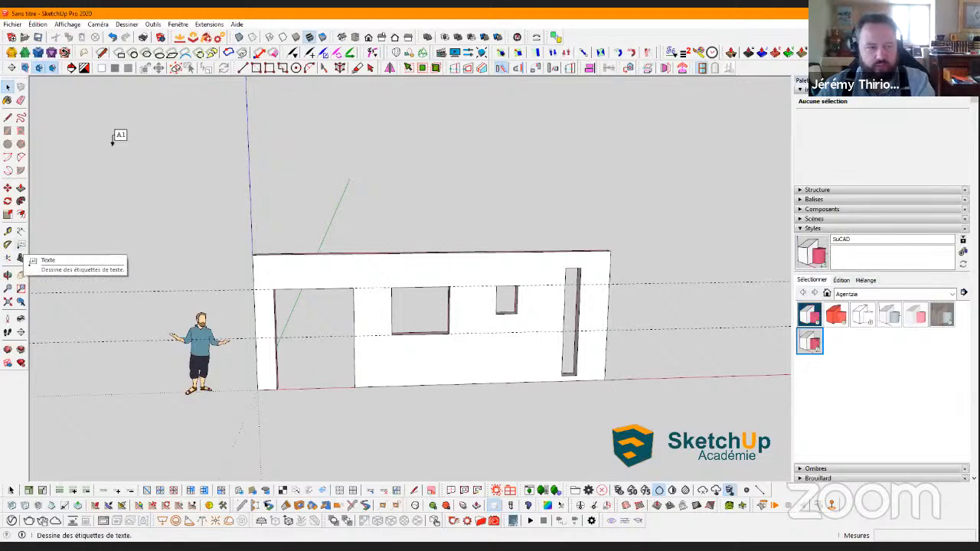
left_click(208, 155)
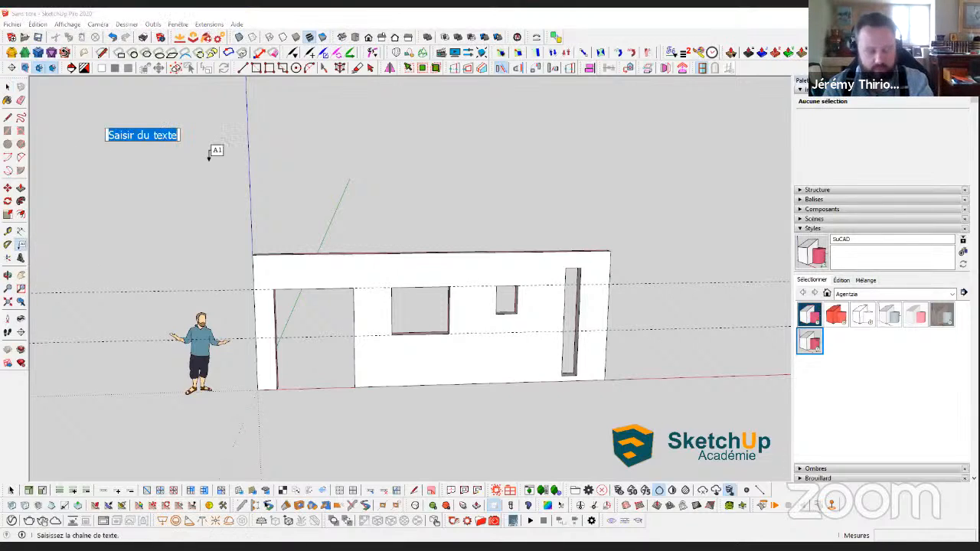
type("Fenetre")
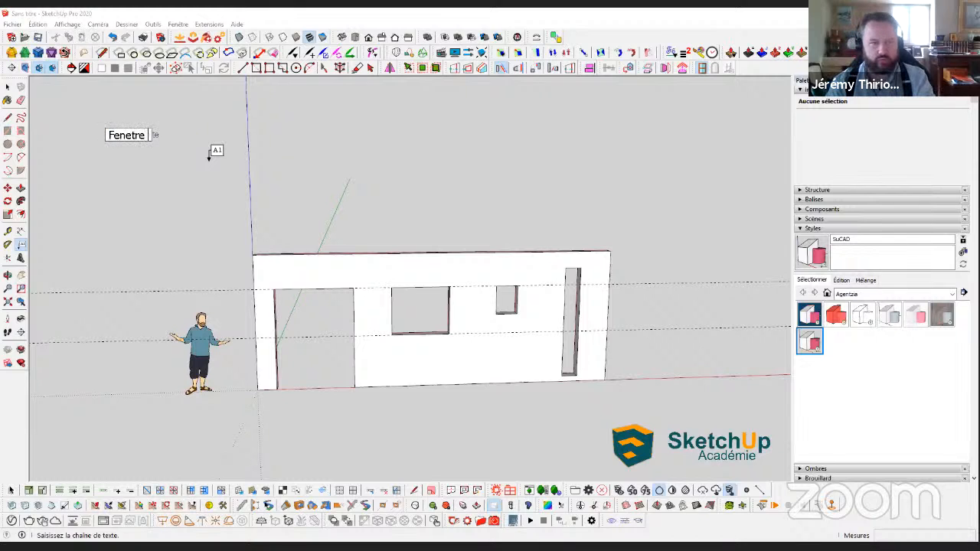
type(" Composant")
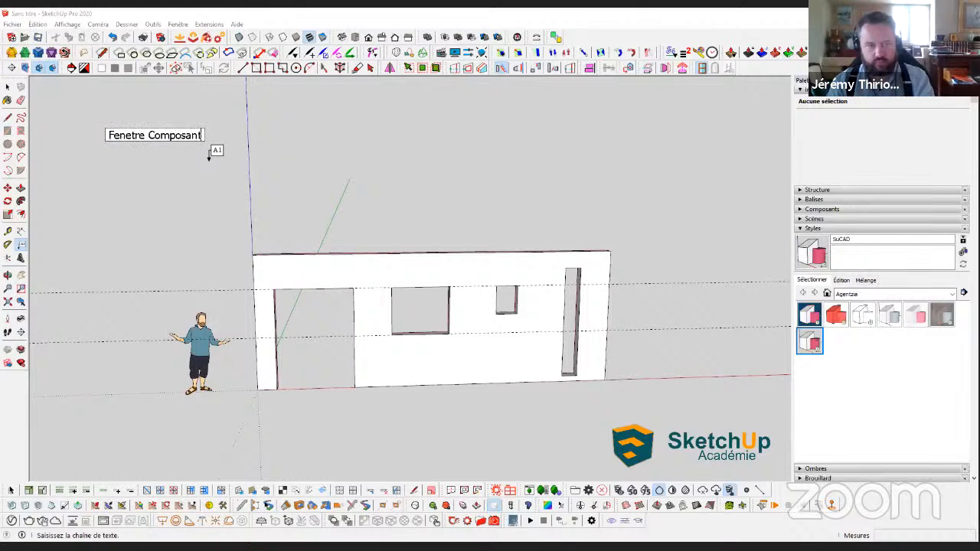
key("Return")
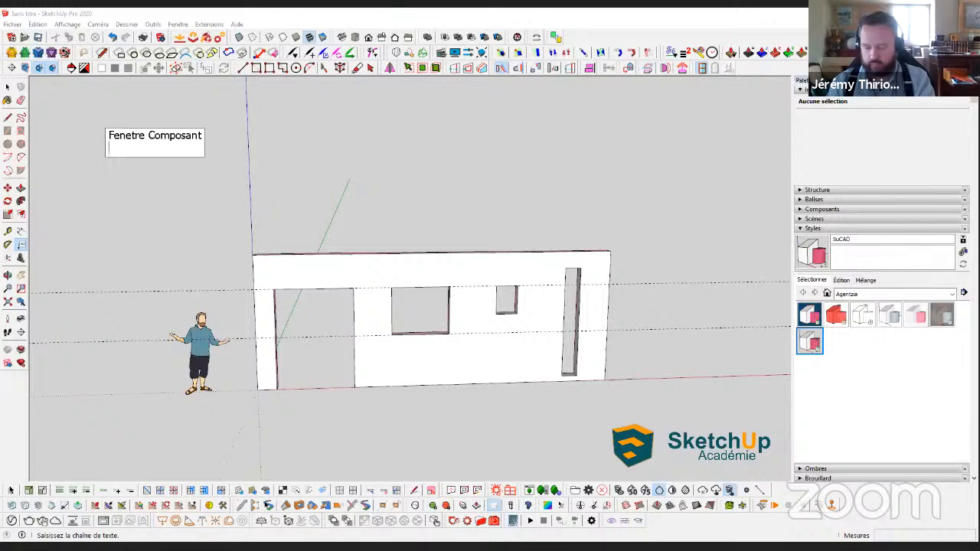
type("Dormant")
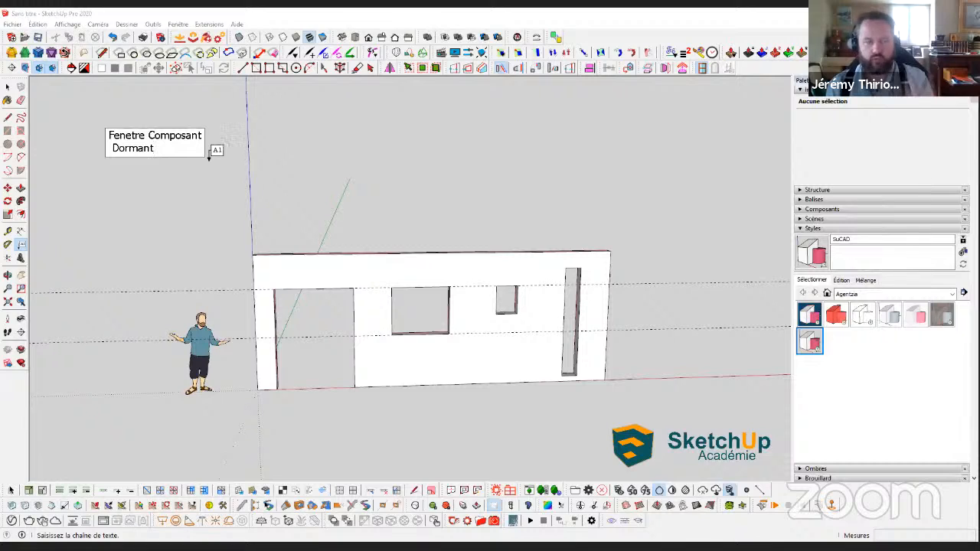
Add the lines "Ouvrant/Coulissant", "Cadre" and "Vitrage" to the text note
key("Return")
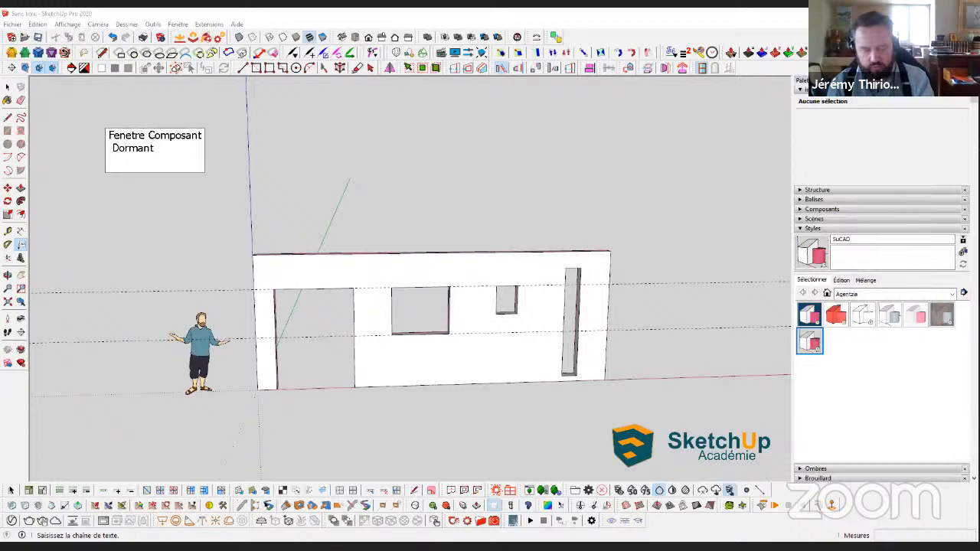
type("Ouvrant")
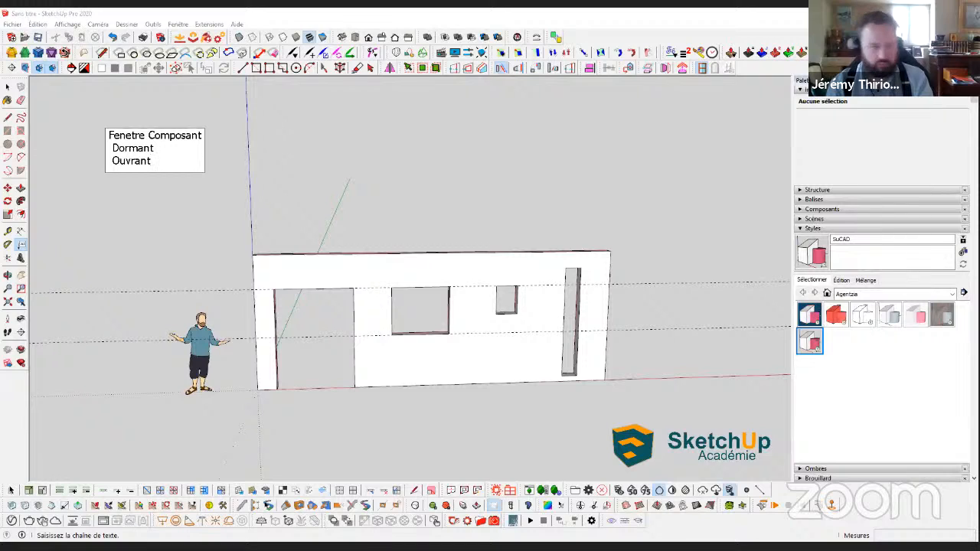
type("/Coulissant")
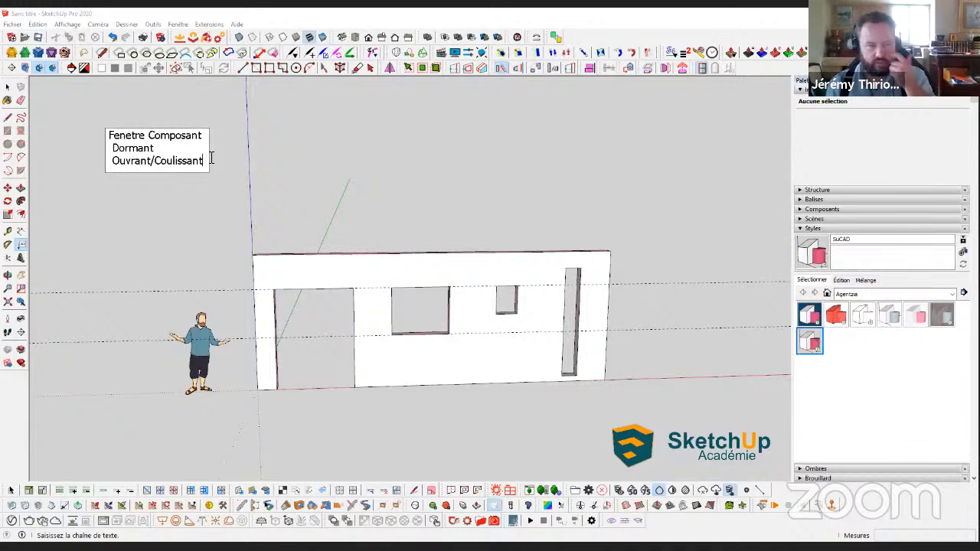
key("Return")
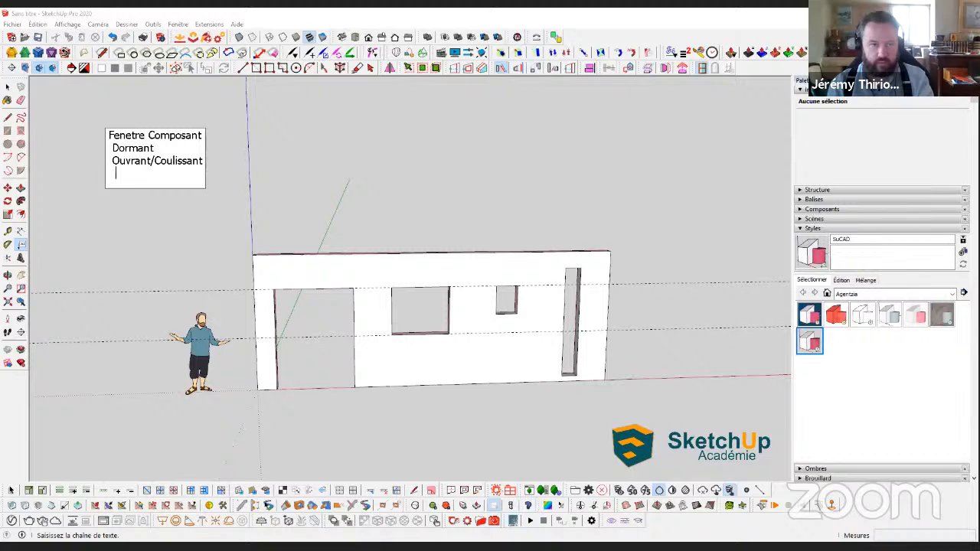
type("Cadre")
key("Return")
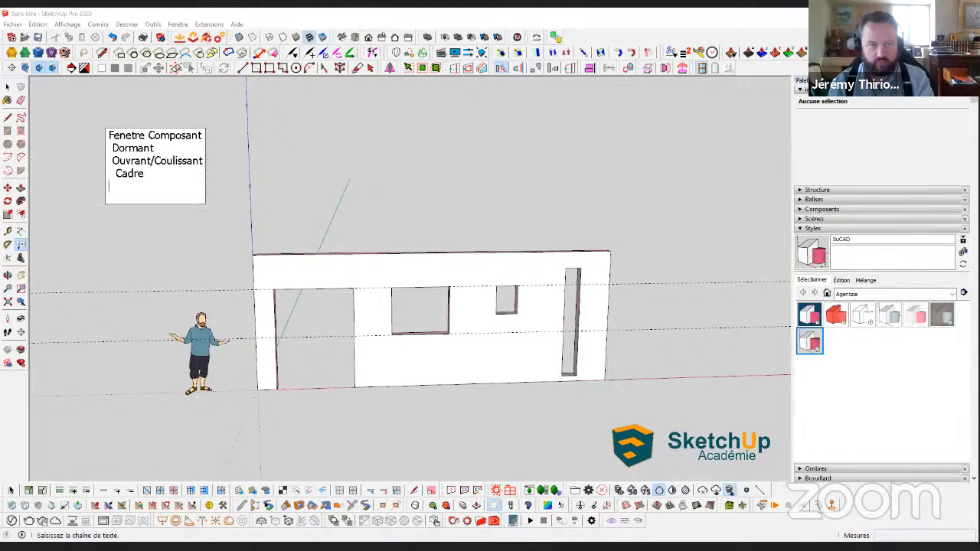
type("Vitrage")
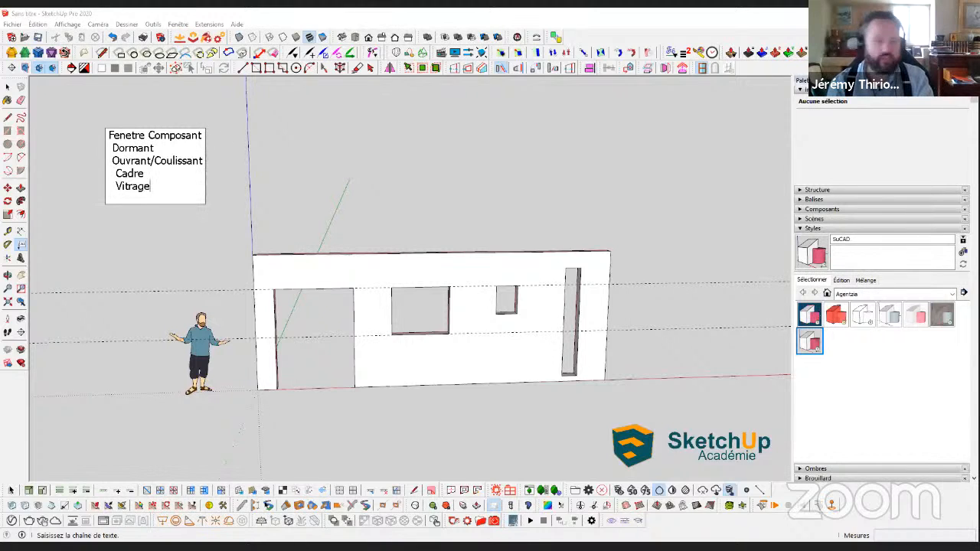
Put a dash before each of the four entries under "Fenetre Composant", indent "Cadre" and "Vitrage", and finish the note
left_click(110, 148)
type("-")
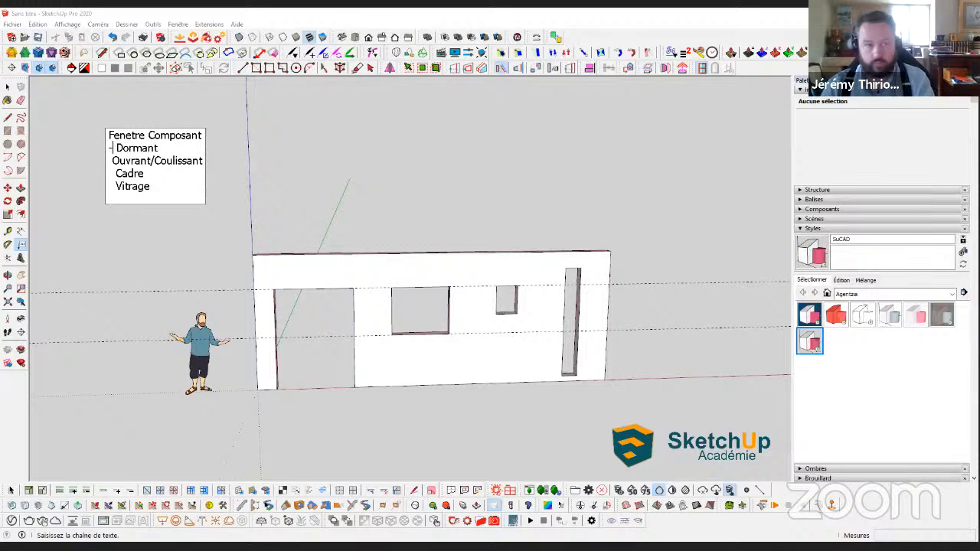
left_click(113, 161)
type("-")
key("Down")
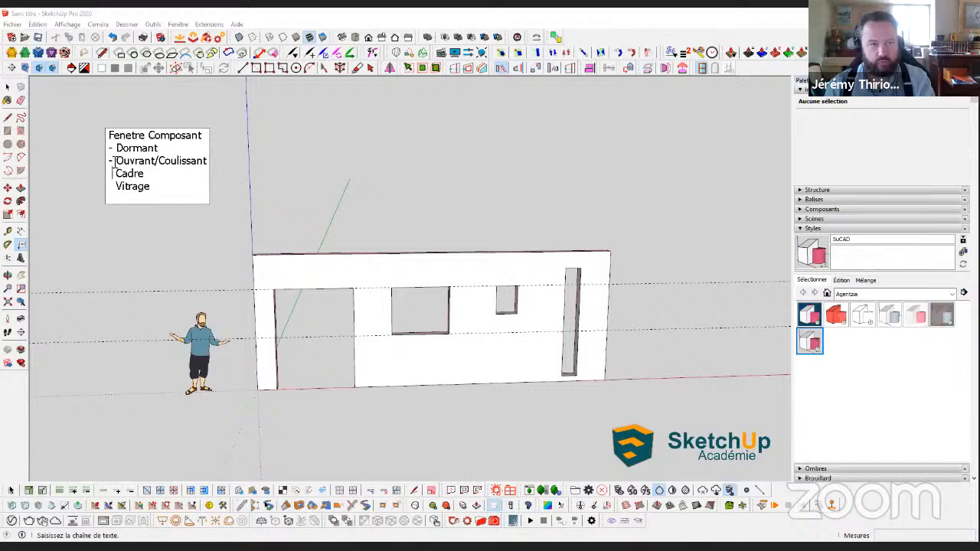
type("- ")
type("-")
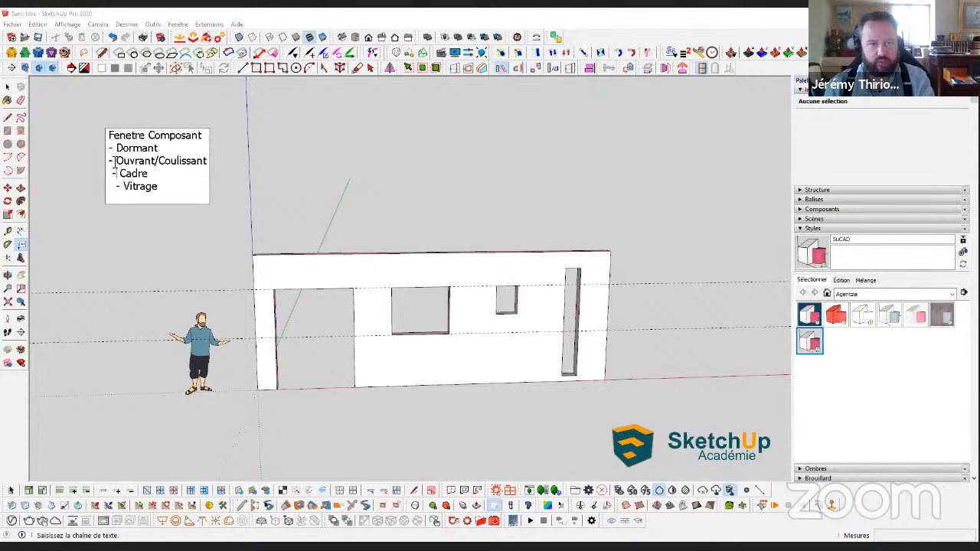
left_click(115, 169)
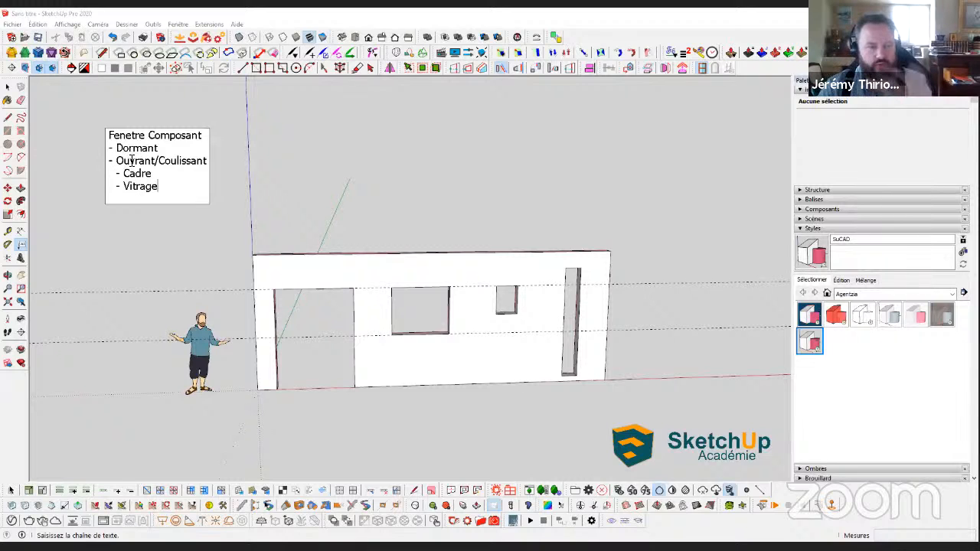
left_click(8, 88)
Copy the wall group along the red axis, placing the copy just beyond the far end of the original
middle_click_drag(181, 237, 97, 150)
scroll(130, 155, "up", 1)
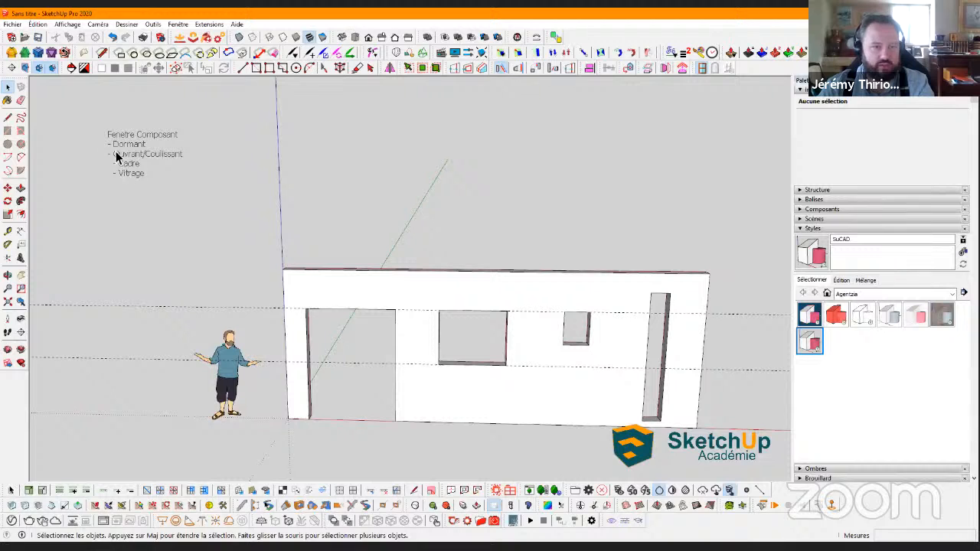
middle_click_drag(310, 327, 320, 354)
scroll(317, 341, "up", 2)
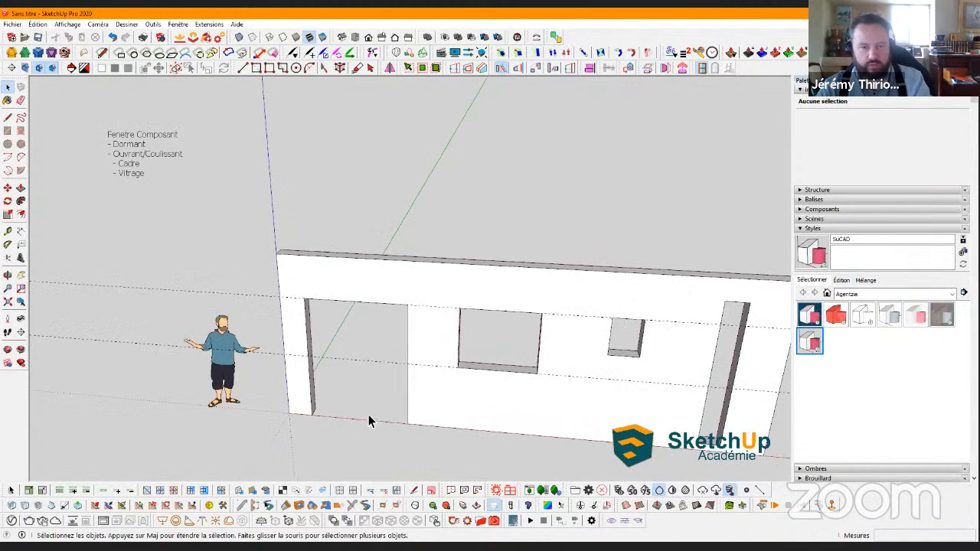
middle_click_drag(365, 416, 255, 306)
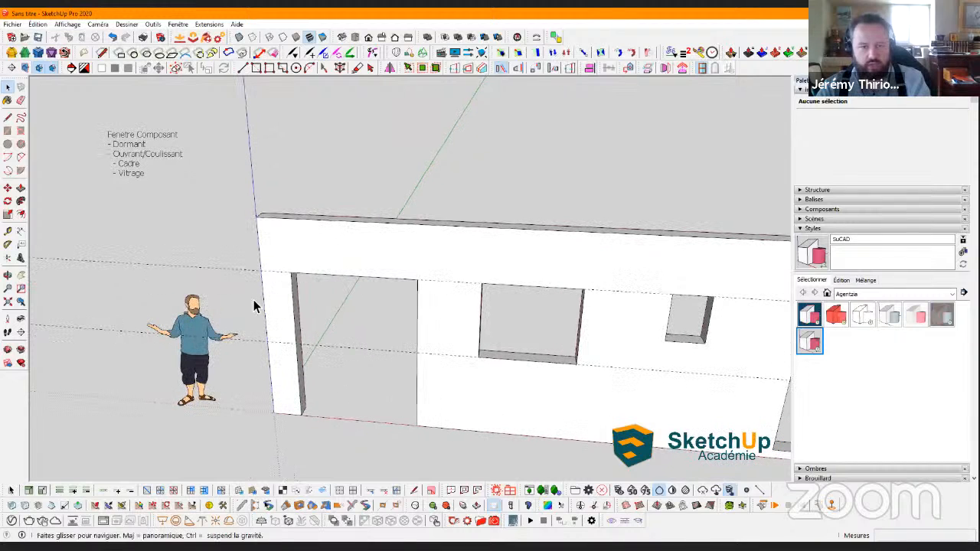
scroll(267, 306, "down", 5)
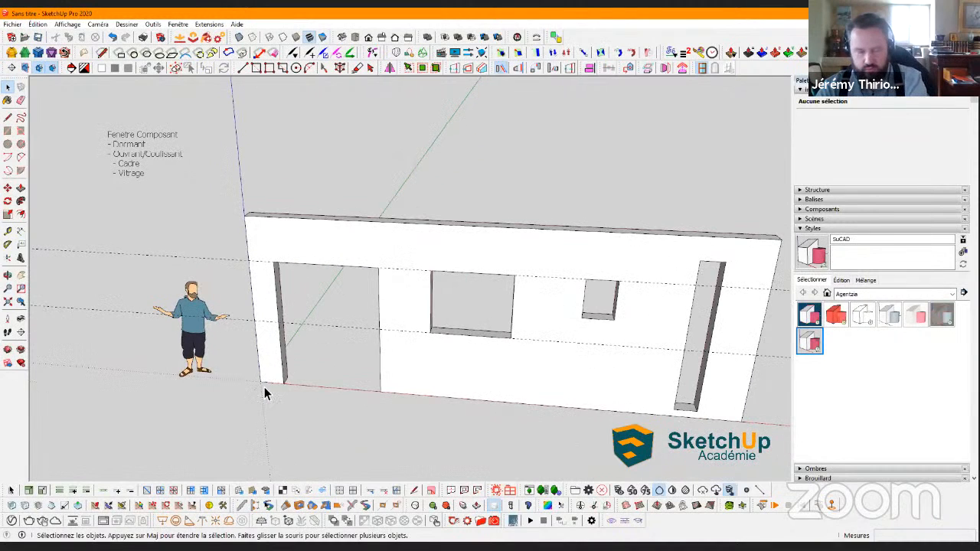
scroll(269, 356, "down", 3)
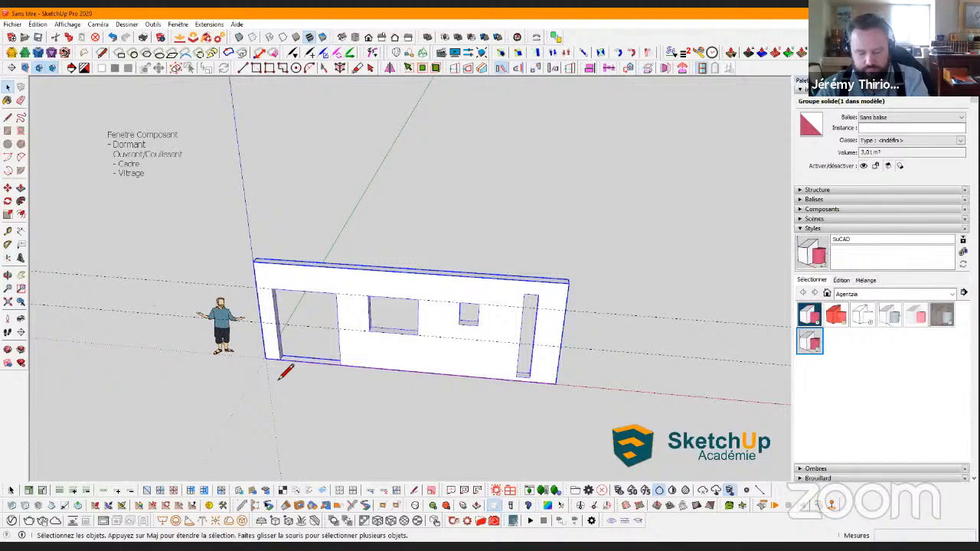
scroll(281, 372, "down", 2)
key("l")
key("m")
left_click(268, 359)
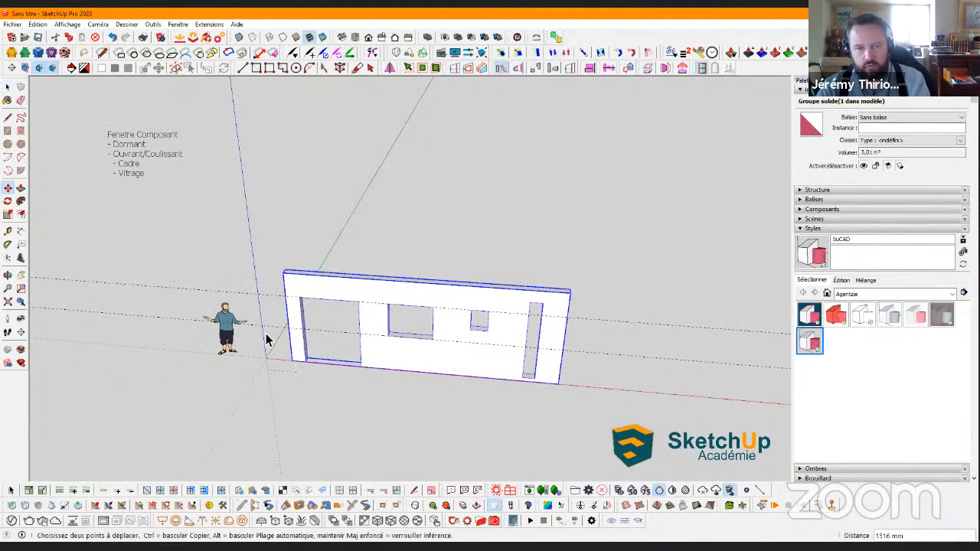
key("ctrl")
key("space")
left_click(322, 366)
Draw a rectangle filling the door opening of the original wall, from its upper corner to the diagonally opposite lower corner
scroll(320, 369, "up", 2)
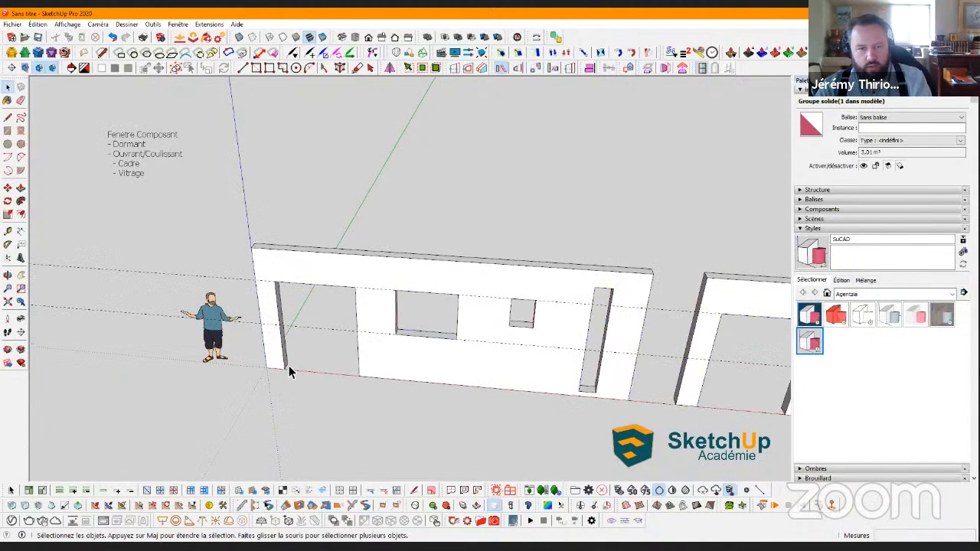
scroll(288, 365, "up", 2)
middle_click_drag(289, 365, 390, 393)
middle_click_drag(299, 352, 391, 242)
scroll(393, 236, "down", 1)
left_click(394, 230)
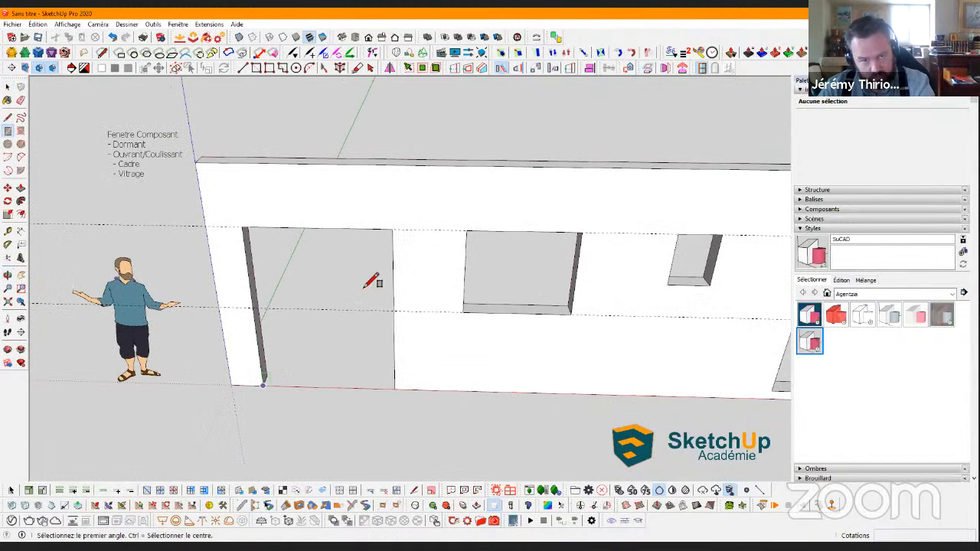
left_click(263, 386)
key("space")
Try adding the word "Cadre" after "Dormant" in the text note
middle_click_drag(271, 327, 231, 244)
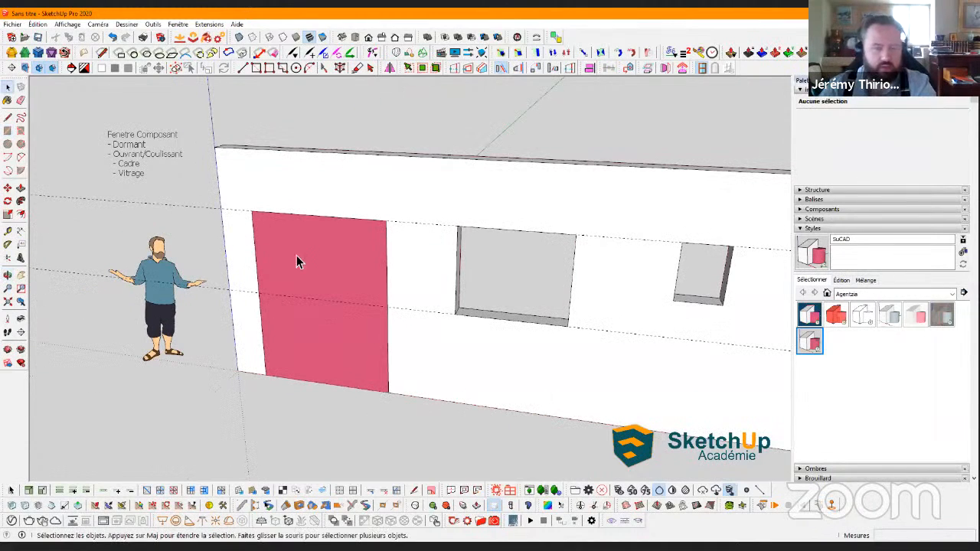
scroll(238, 219, "up", 1)
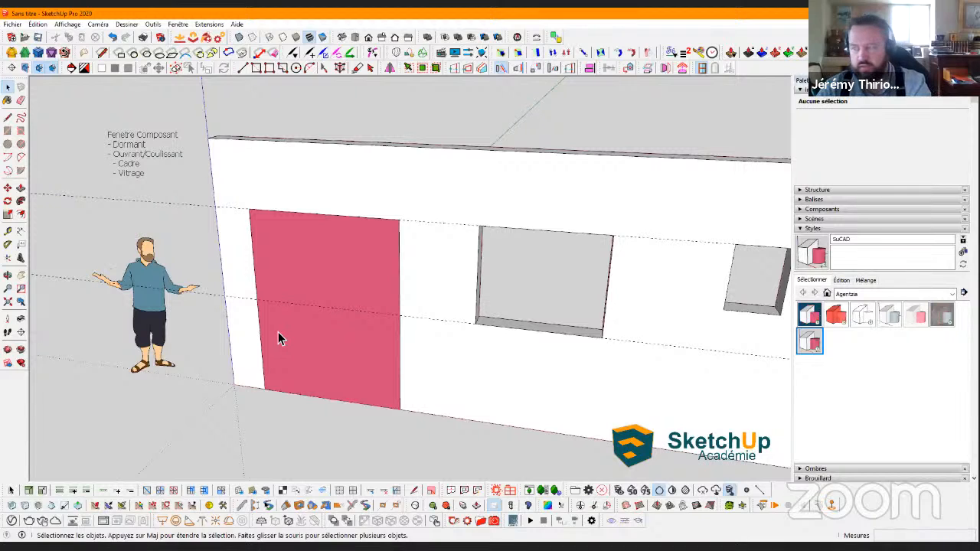
scroll(279, 329, "up", 2)
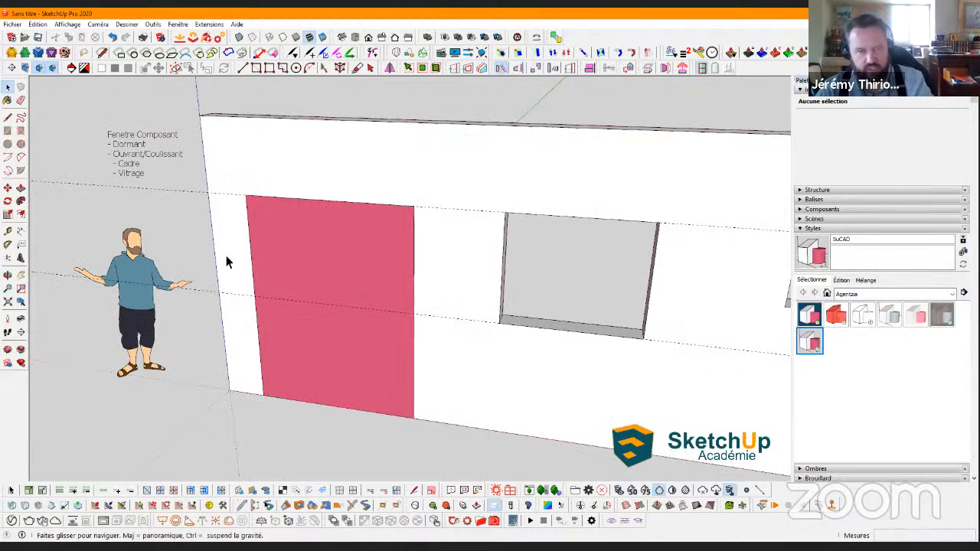
middle_click_drag(225, 258, 132, 175)
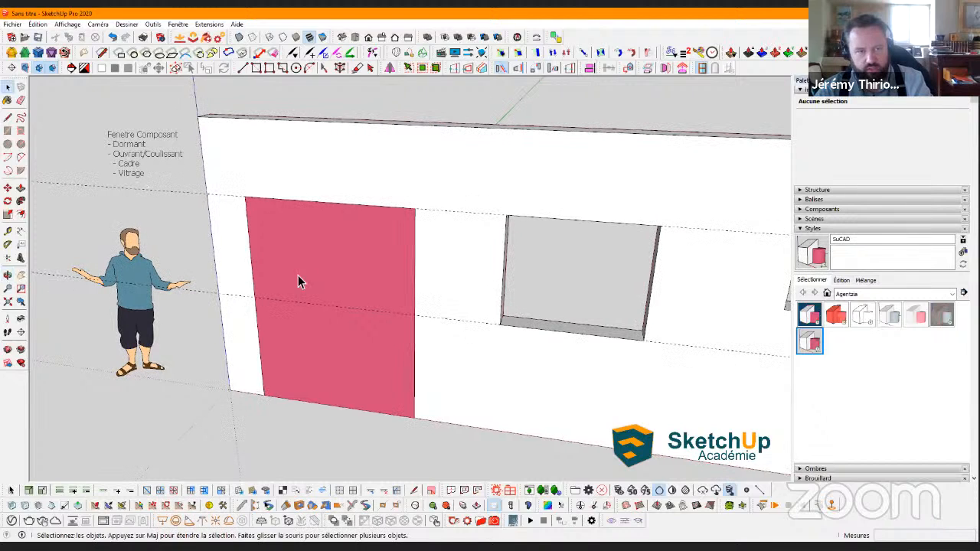
left_click(145, 154)
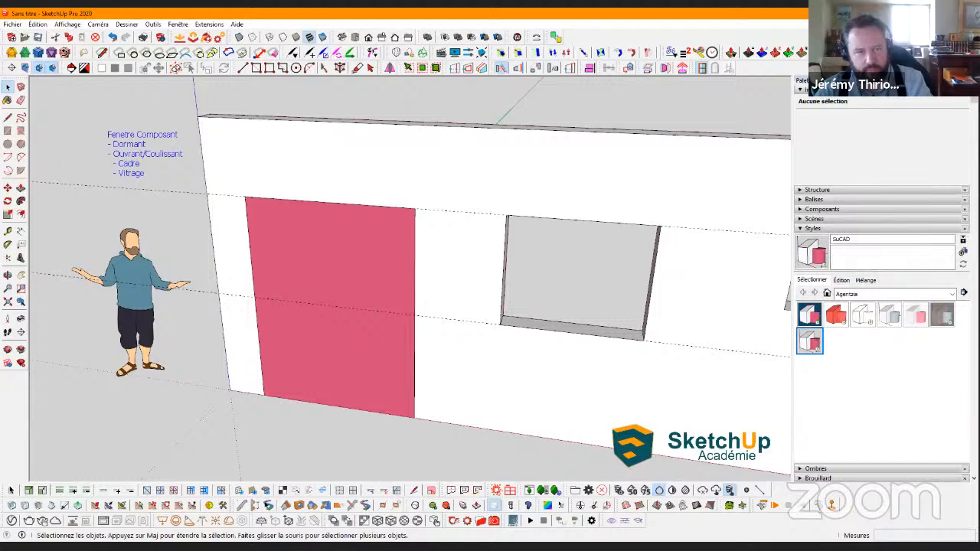
double_click(144, 149)
type("Cadre")
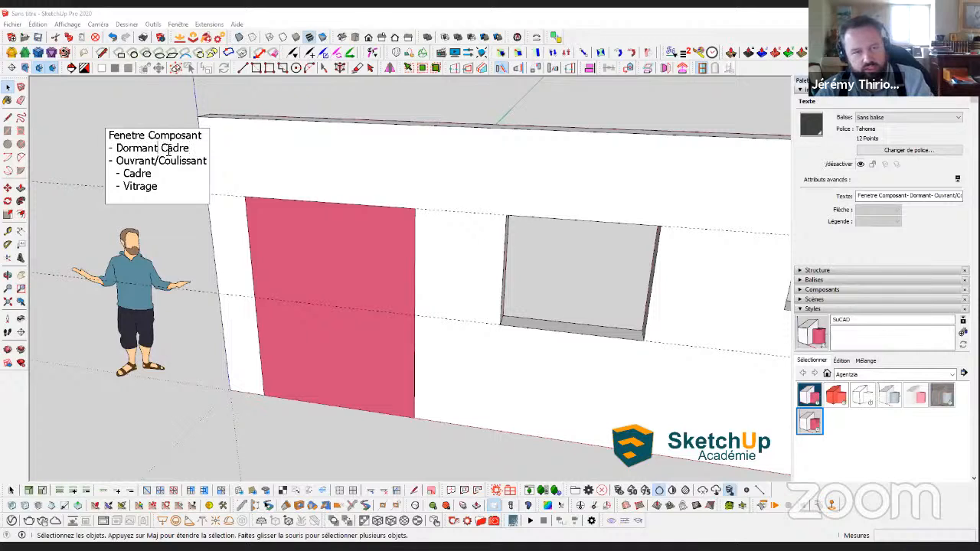
key("ctrl+shift+Left")
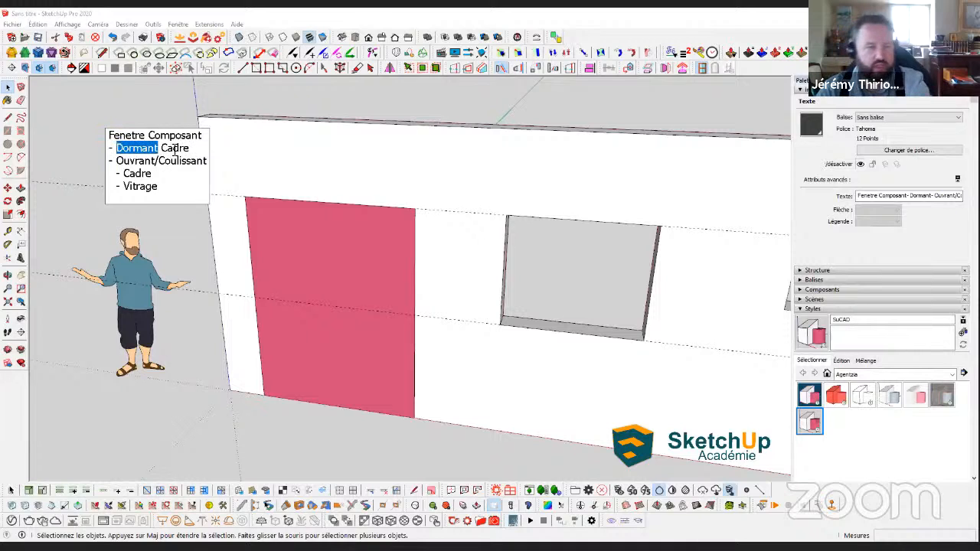
double_click(140, 174)
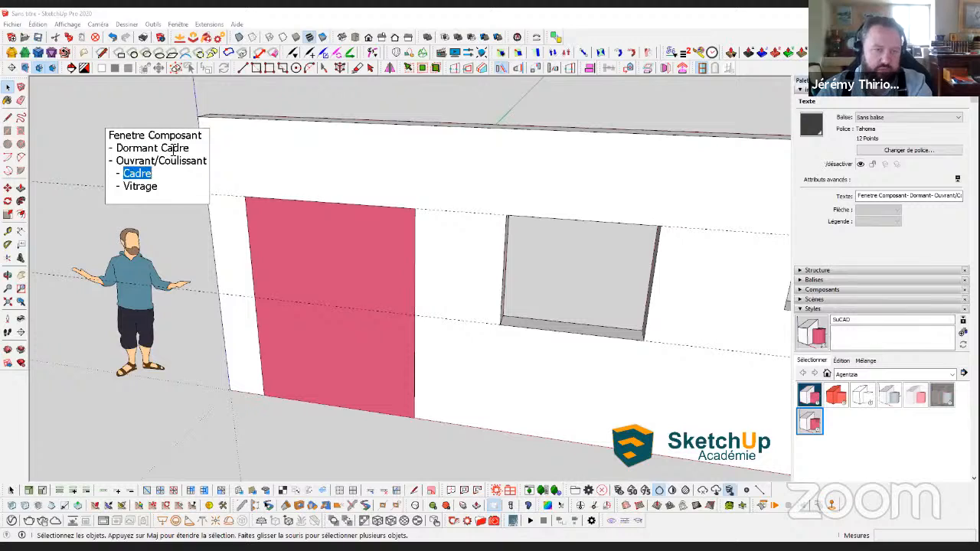
double_click(175, 148)
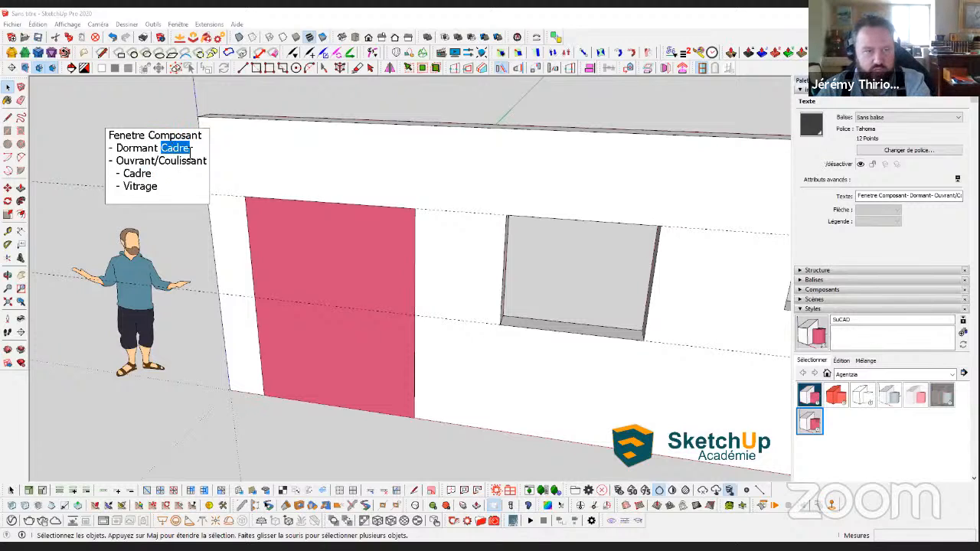
Delete the word "Cadre" that follows "Dormant" in the text note
left_click(192, 148)
key("BackSpace")
key("BackSpace")
key("BackSpace")
key("BackSpace")
key("BackSpace")
key("BackSpace")
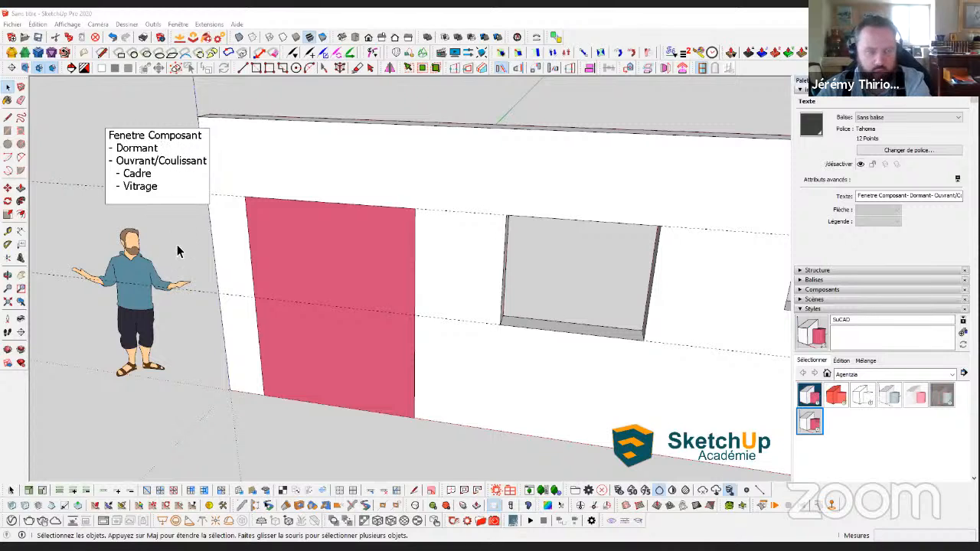
Offset the door opening face 50 mm inward and delete the inner face, leaving only the frame border
left_click(313, 281)
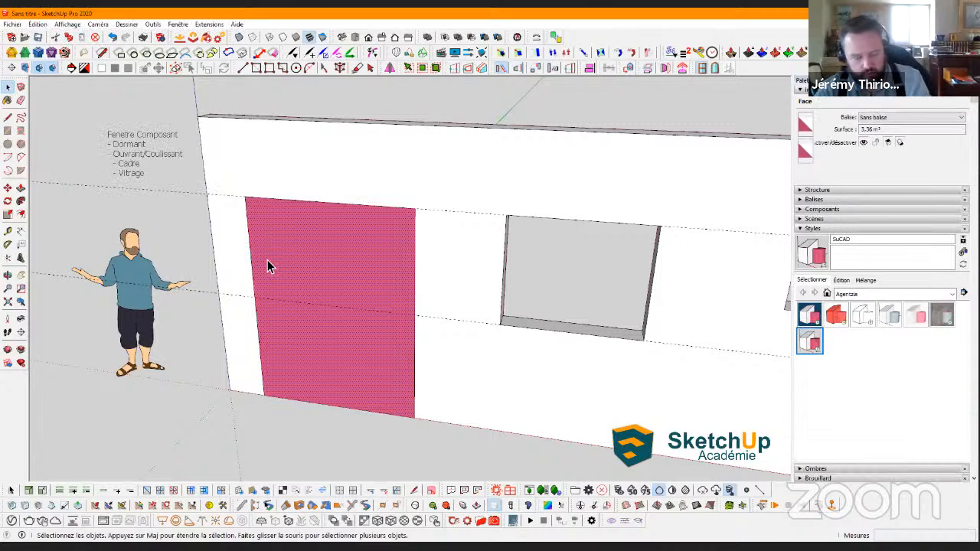
key("f")
scroll(264, 249, "up", 2)
left_click(248, 239)
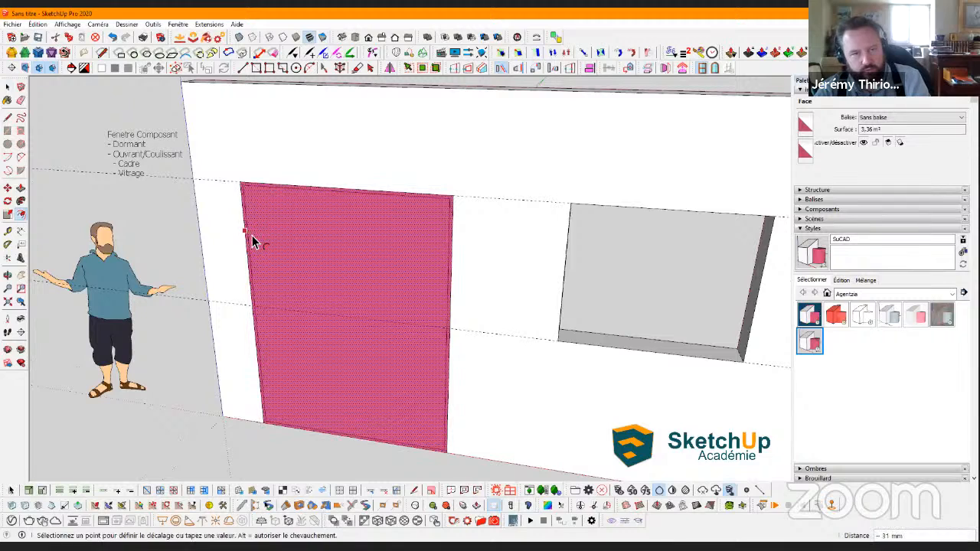
left_click(253, 240)
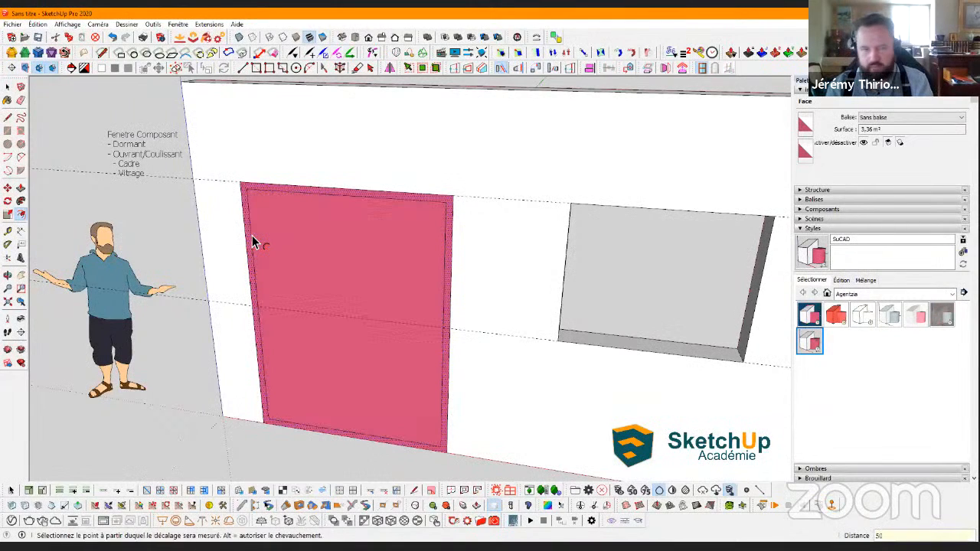
key("space")
key("Delete")
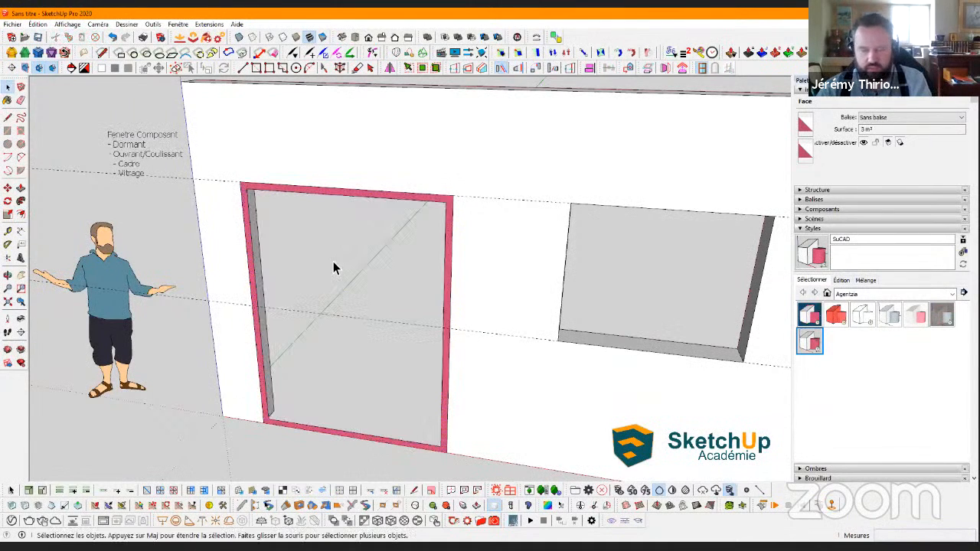
Push the frame border face back into the door opening to give the frame its depth
key("o")
left_click_drag(273, 405, 289, 444)
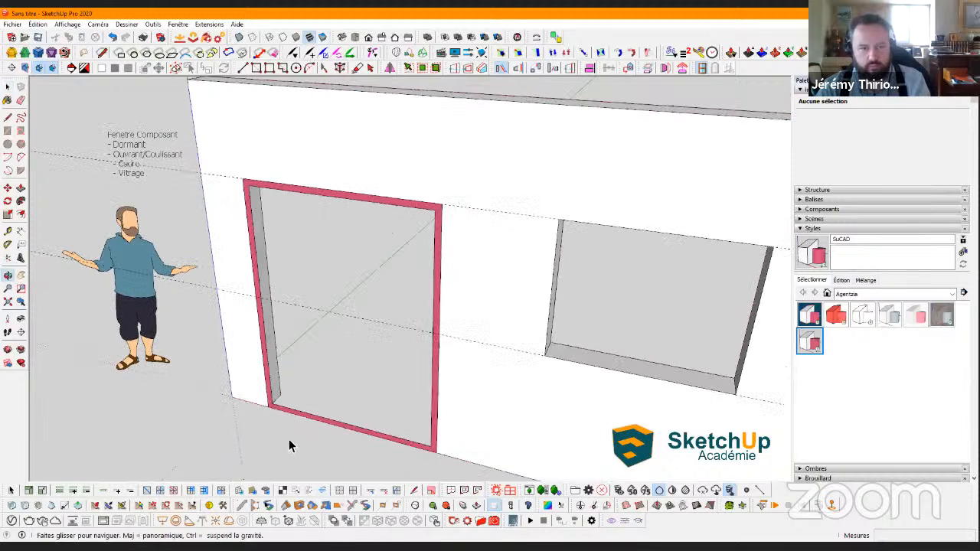
scroll(262, 455, "up", 4)
key("space")
scroll(253, 405, "up", 1)
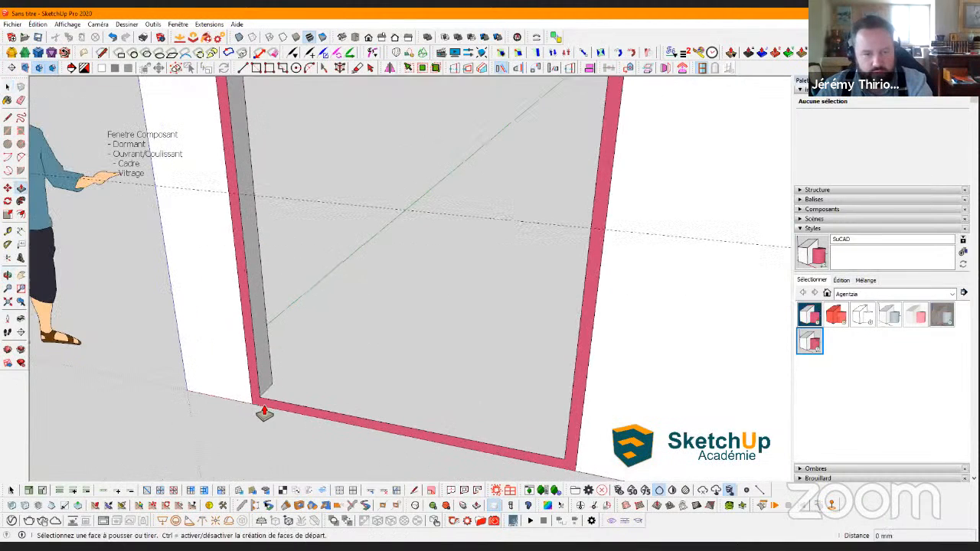
key("p")
left_click(265, 400)
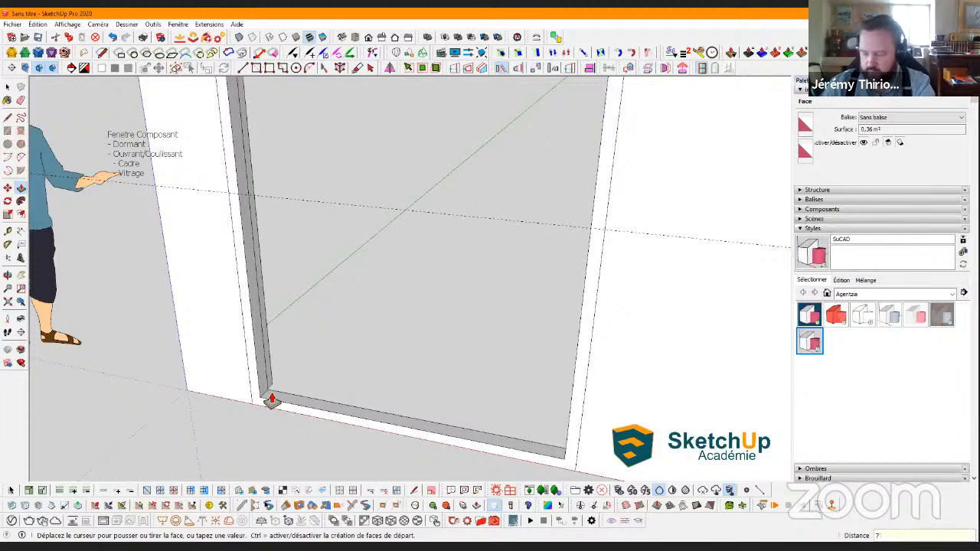
left_click(269, 392)
key("space")
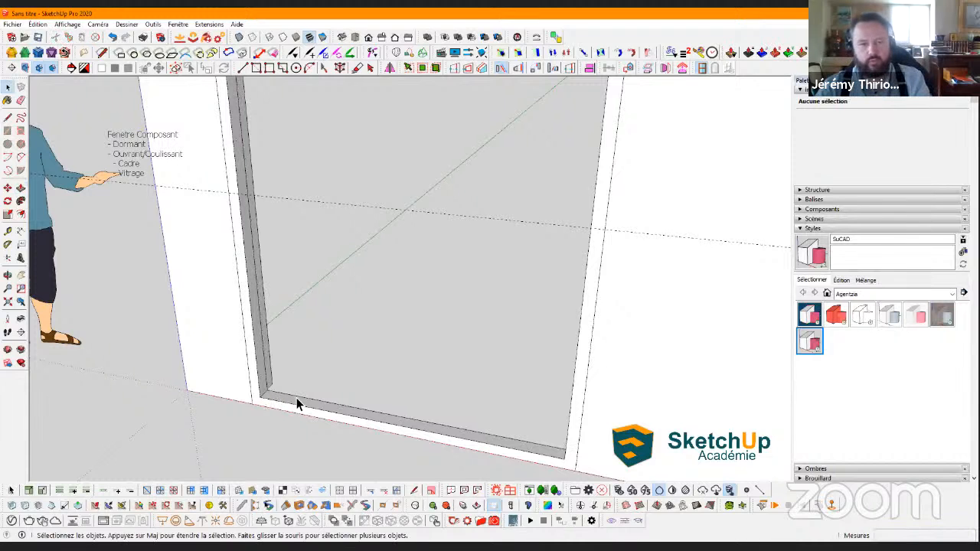
Show the model's structure tree and select the human figure, the wall group and the frame's lower edge to compare their entries
middle_click_drag(296, 400, 285, 383)
scroll(289, 394, "down", 2)
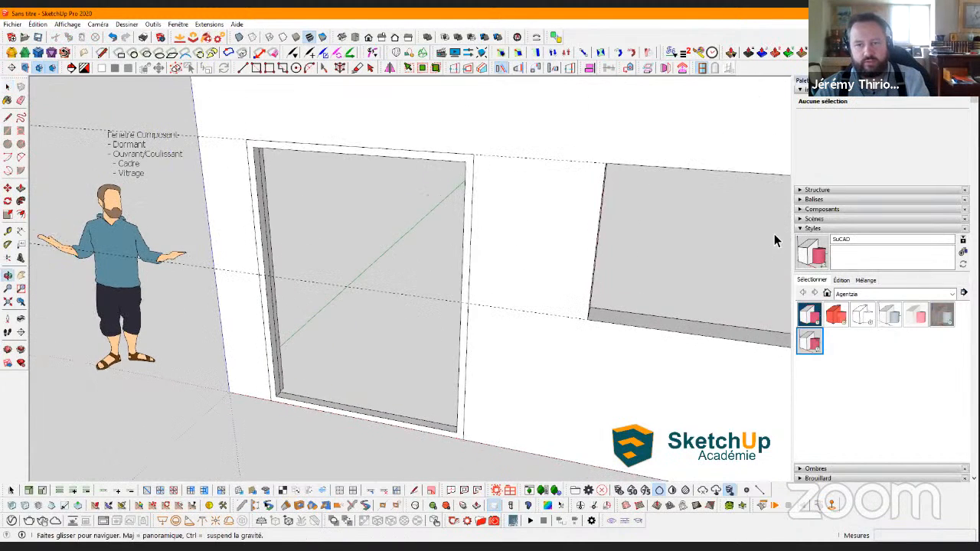
left_click(817, 190)
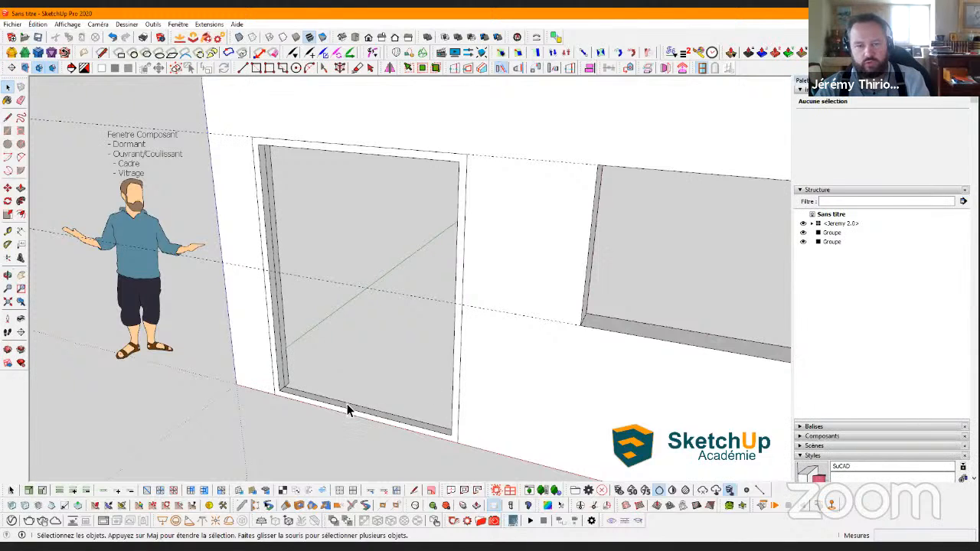
scroll(347, 405, "down", 3)
left_click(210, 278)
scroll(209, 279, "down", 1)
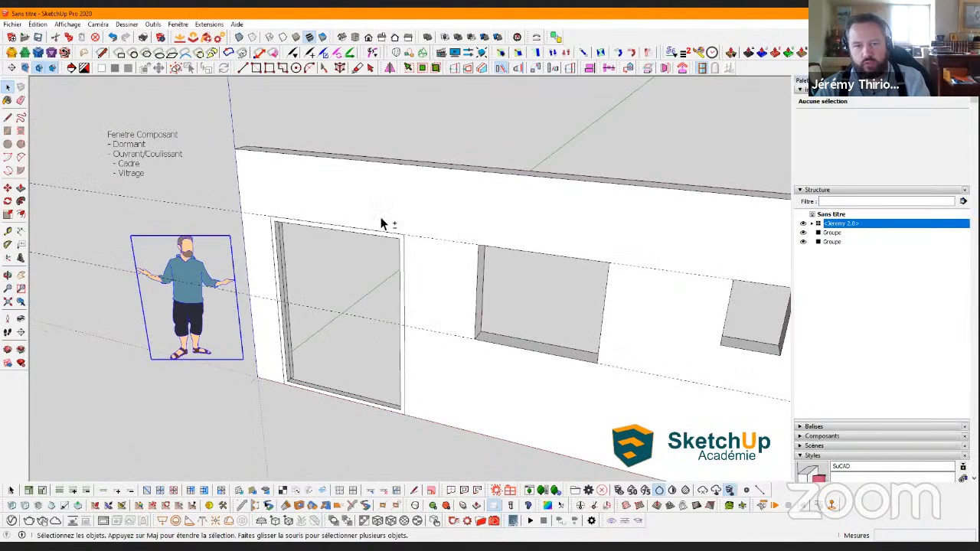
scroll(382, 223, "down", 2)
left_click(652, 321, "shift")
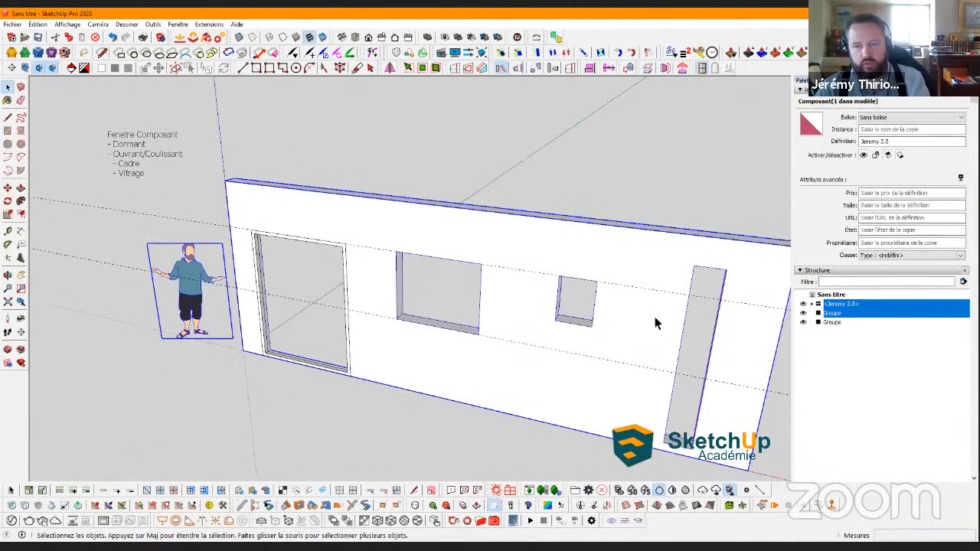
left_click(337, 375)
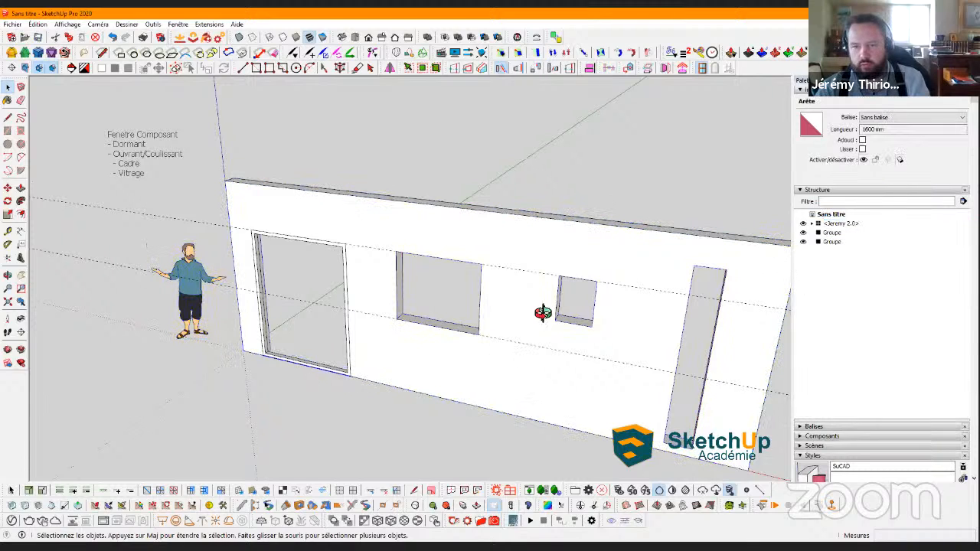
left_click(663, 274)
Group the whole door frame geometry and name the group instance "Dormant"
middle_click_drag(663, 273, 331, 405)
scroll(323, 384, "up", 2)
scroll(327, 371, "up", 3)
double_click(334, 370)
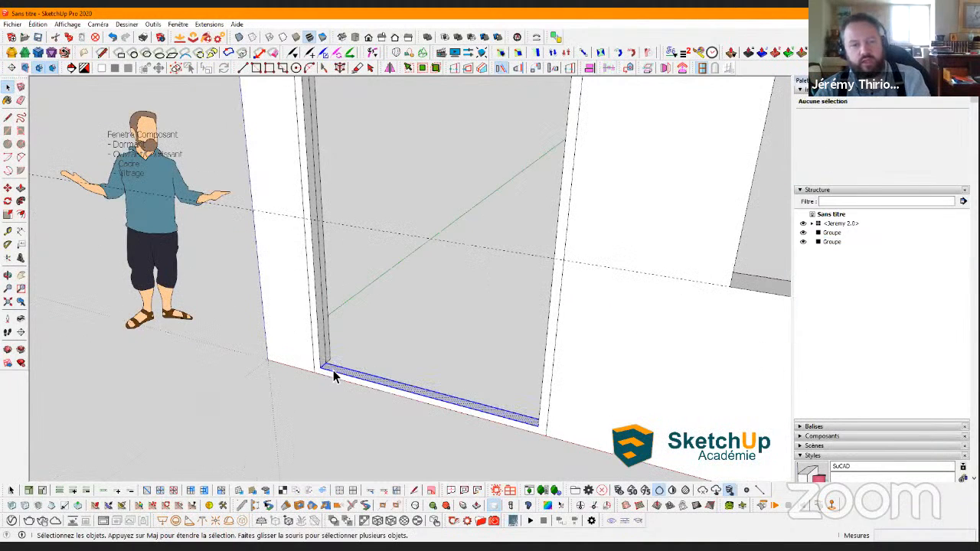
left_click(334, 375)
right_click(366, 236)
left_click(370, 240)
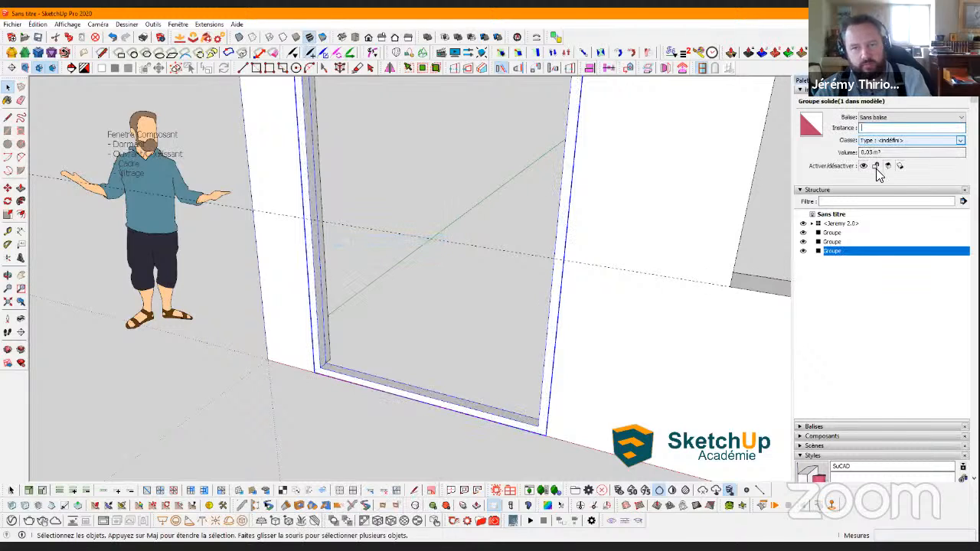
type("Dormant")
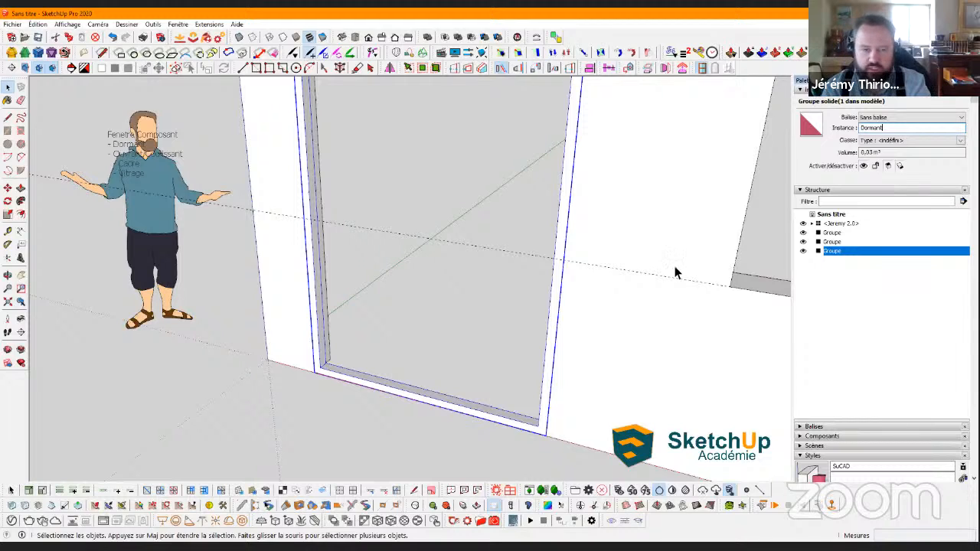
left_click(369, 357)
middle_click_drag(368, 357, 341, 379)
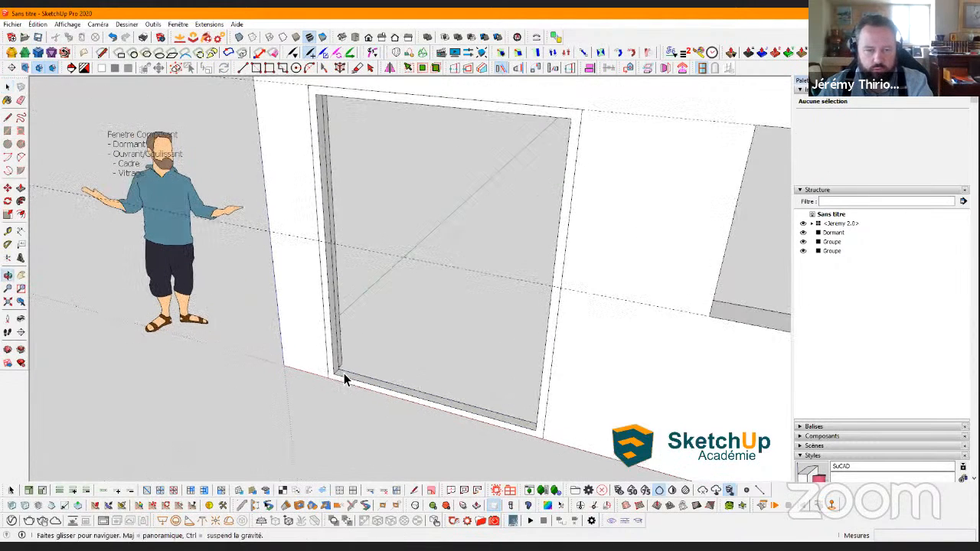
scroll(344, 373, "up", 3)
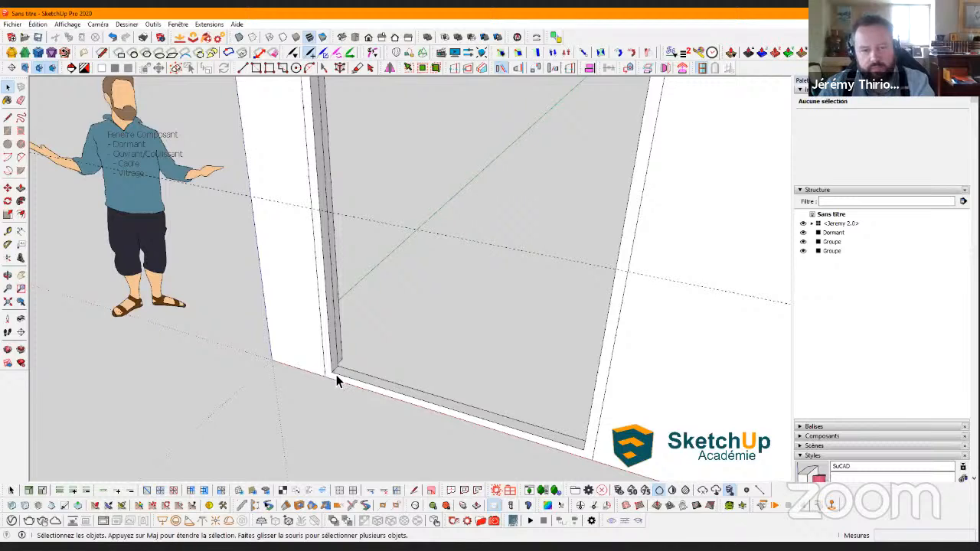
left_click(336, 374)
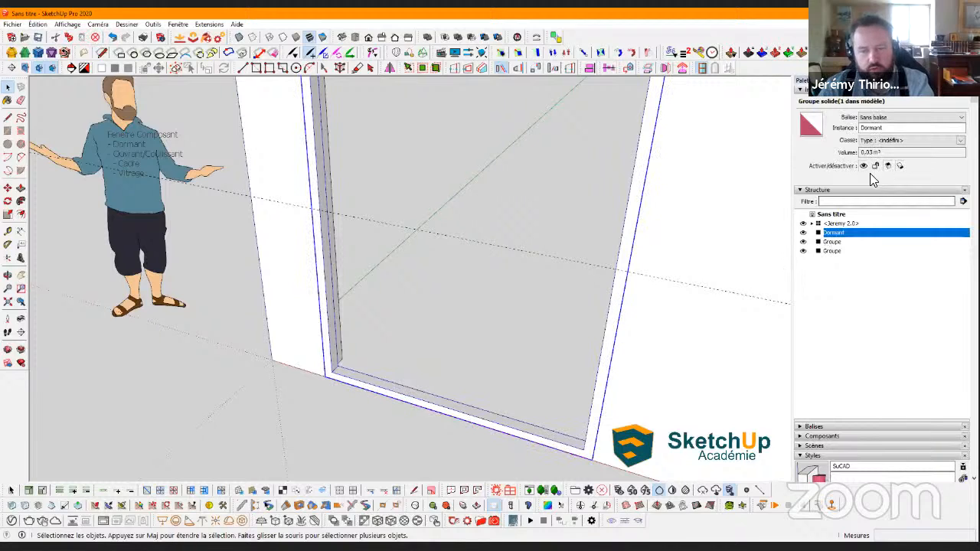
middle_click_drag(393, 396, 374, 392)
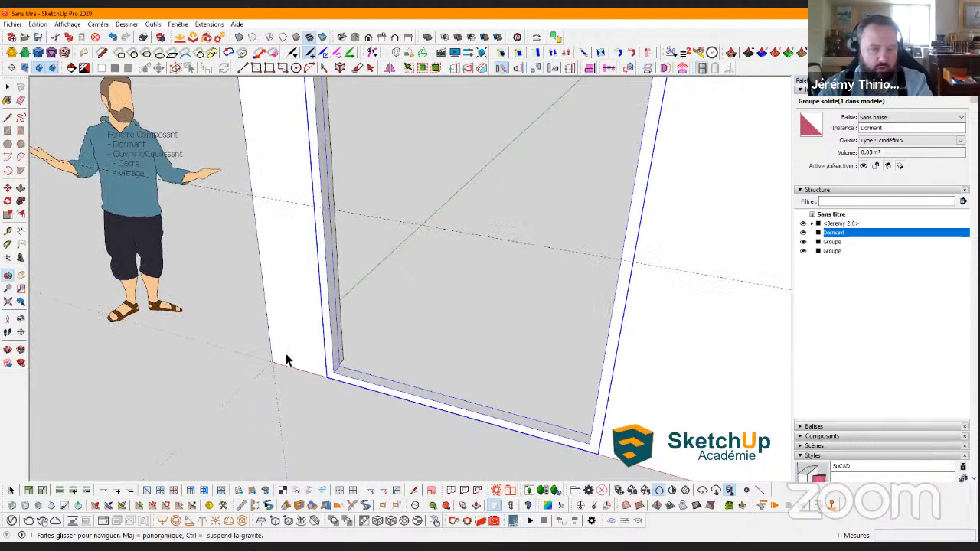
left_click(332, 380)
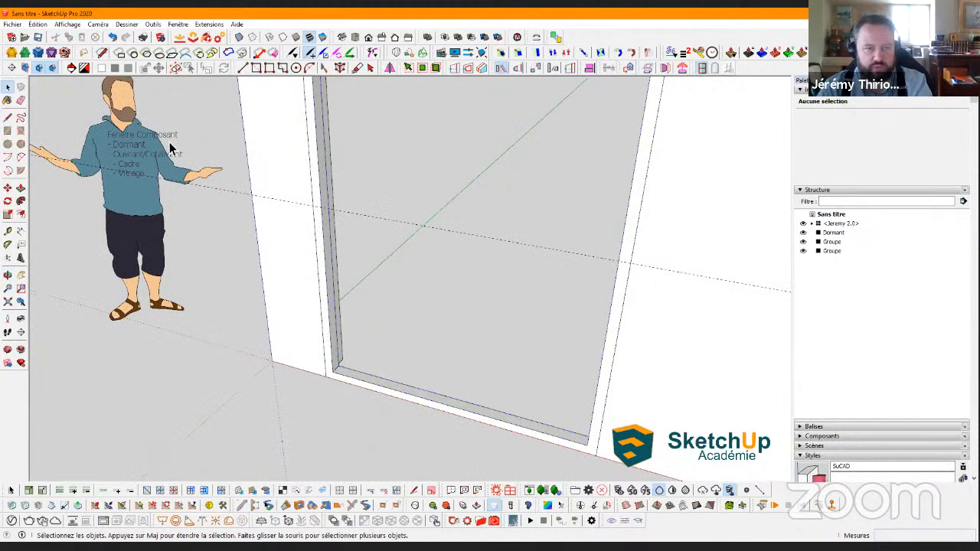
Draw a rectangle over the left half of the Dormant's inner opening, from its upper-left inner corner to the middle of the lower inner edge
mouse_move(339, 365)
middle_mouse_down()
mouse_move(345, 325)
mouse_move(345, 339)
mouse_move(319, 280)
mouse_move(323, 164)
middle_mouse_up()
key("r")
left_click(319, 159)
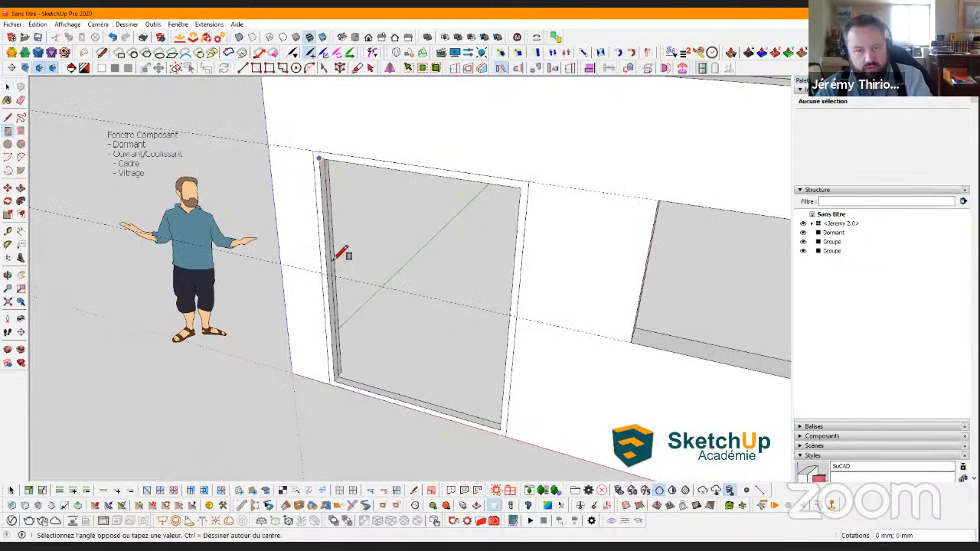
left_click(412, 403)
key("space")
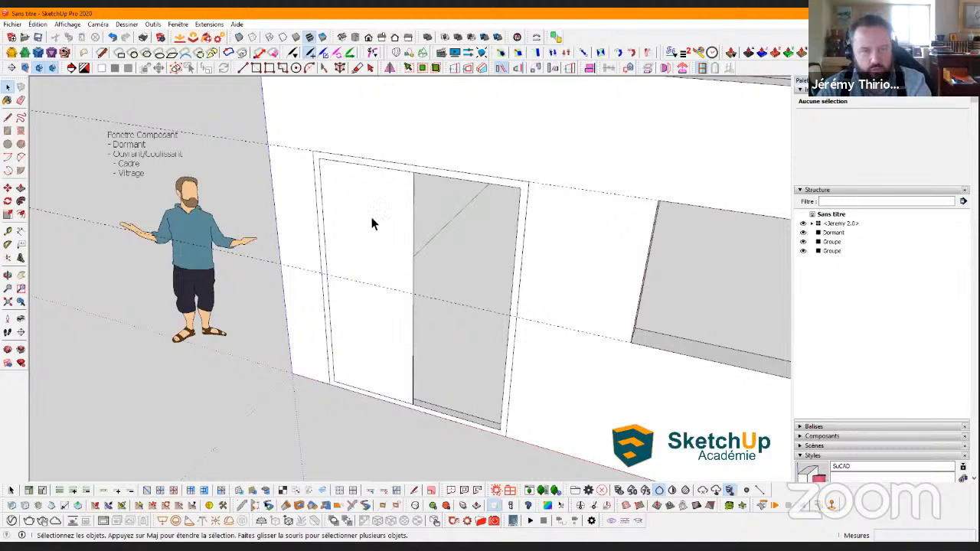
Offset the new sash face 35 mm inward and delete the inner face, leaving only the sash border
middle_click_drag(381, 221, 420, 196)
key("f")
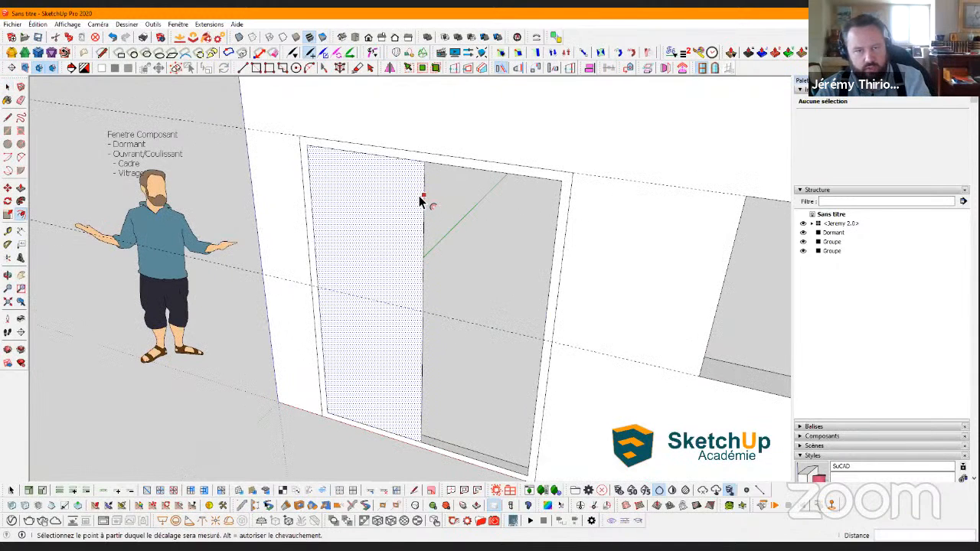
left_click(419, 195)
left_click(417, 198)
type("35")
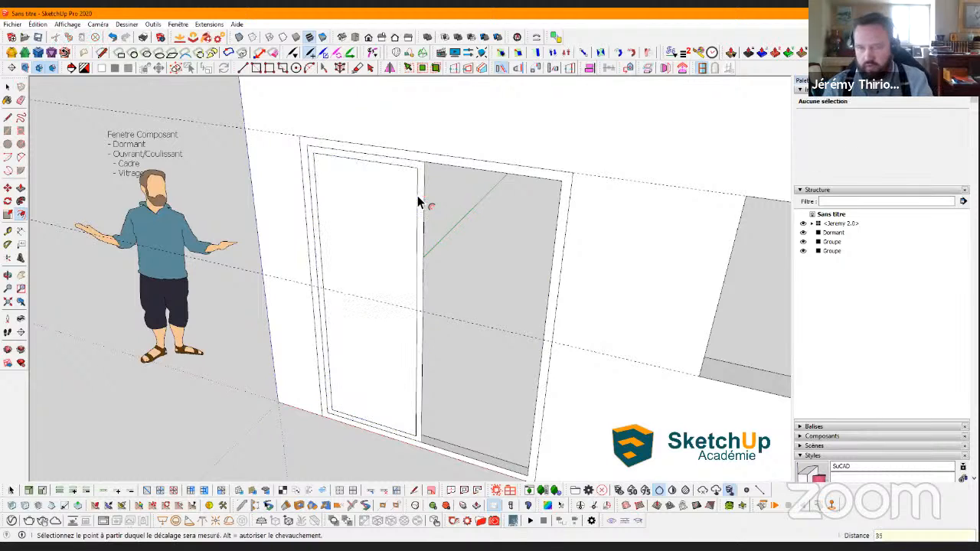
key("Return")
key("space")
left_click(393, 206)
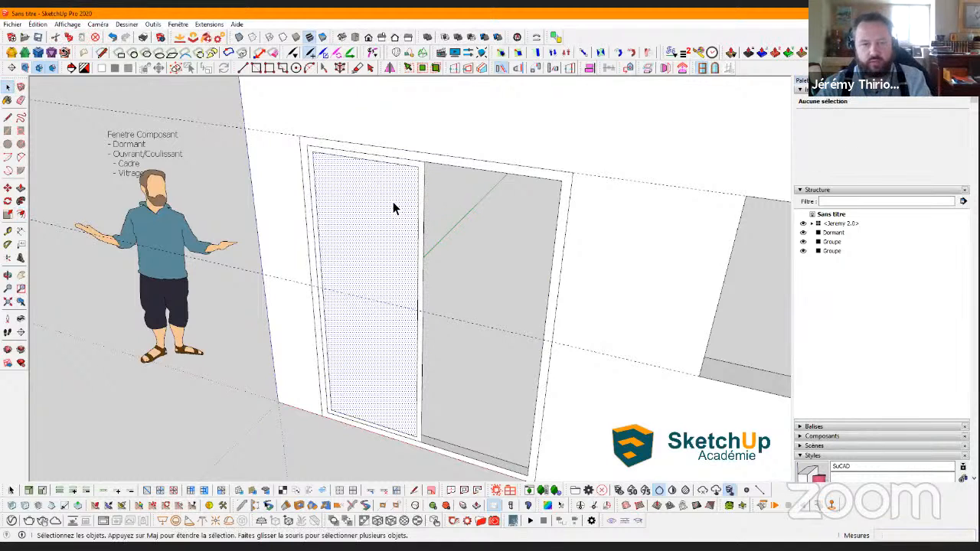
key("Delete")
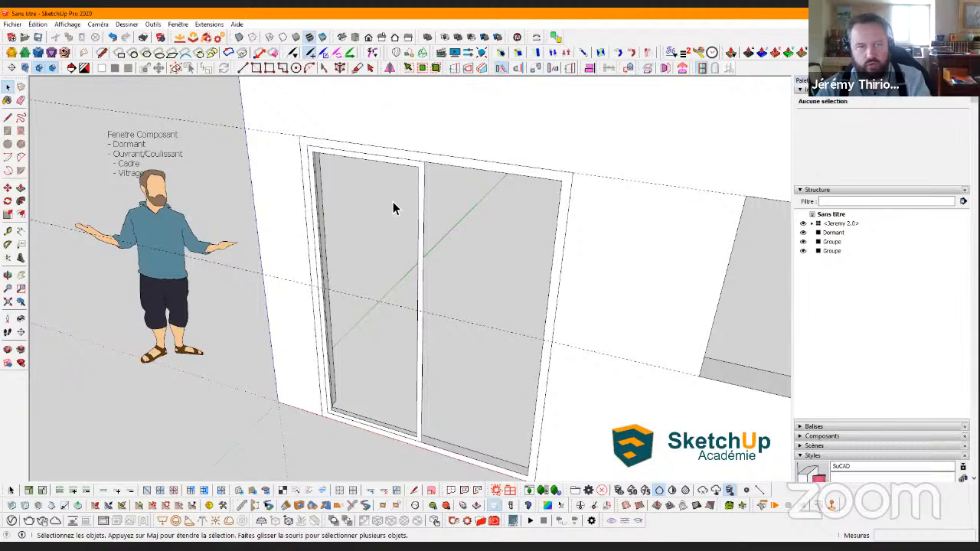
Push/Pull the sash border face 35 mm to give the sash frame its thickness
key("p")
left_click(323, 200)
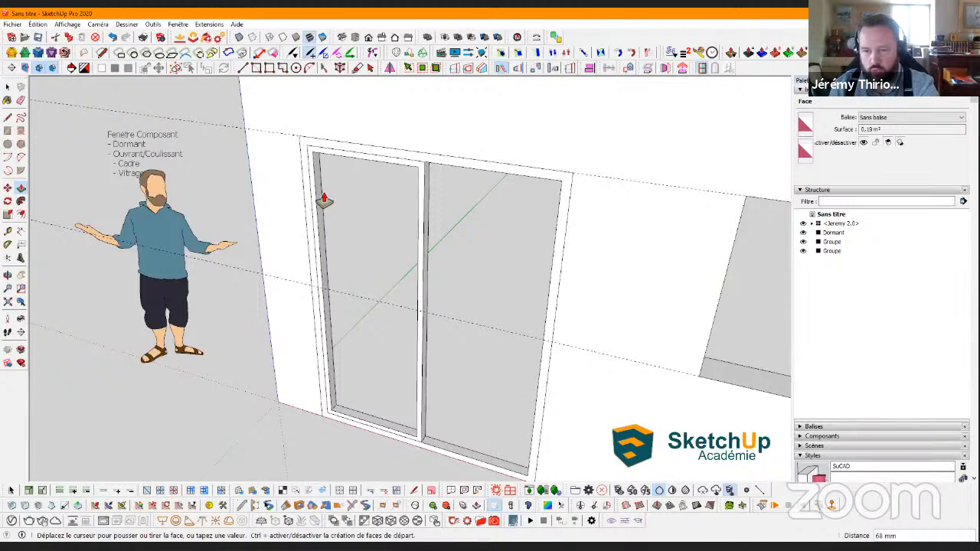
type("3")
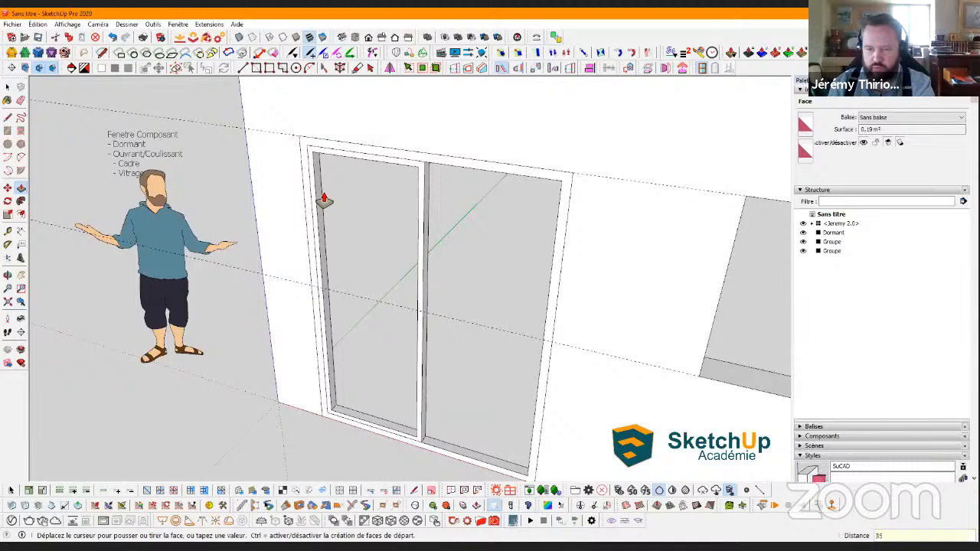
type("5")
key("Return")
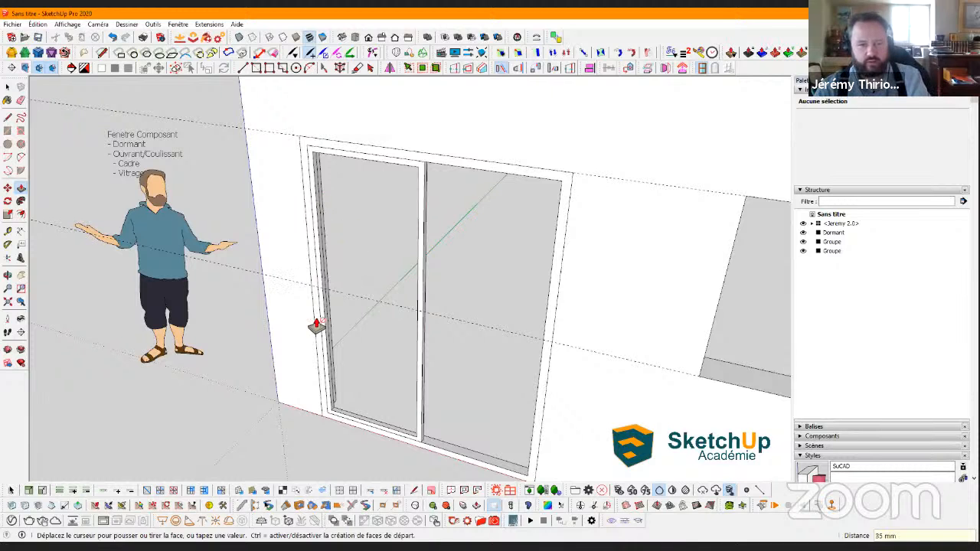
Select all connected geometry of the sash frame and make it a group
middle_click_drag(317, 324, 339, 405)
scroll(355, 375, "up", 6)
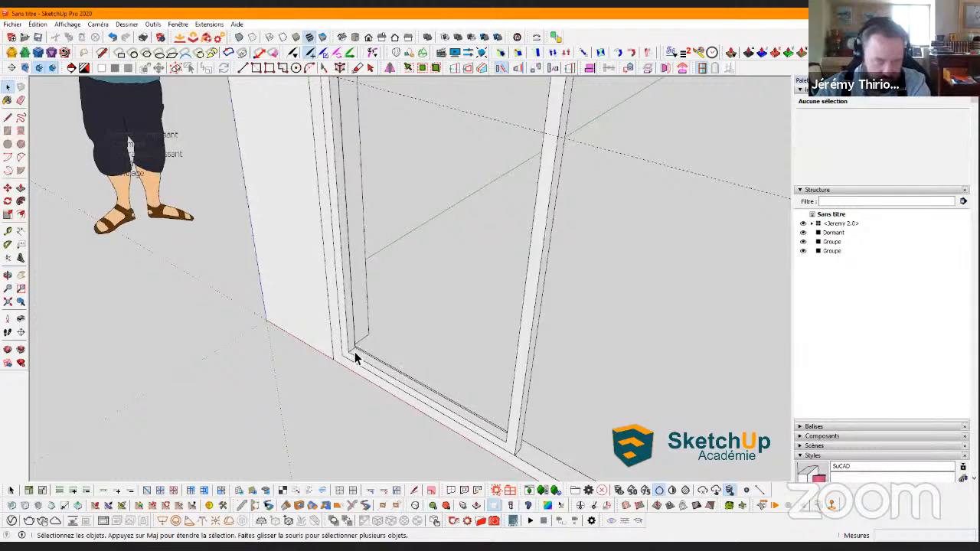
left_click(353, 355)
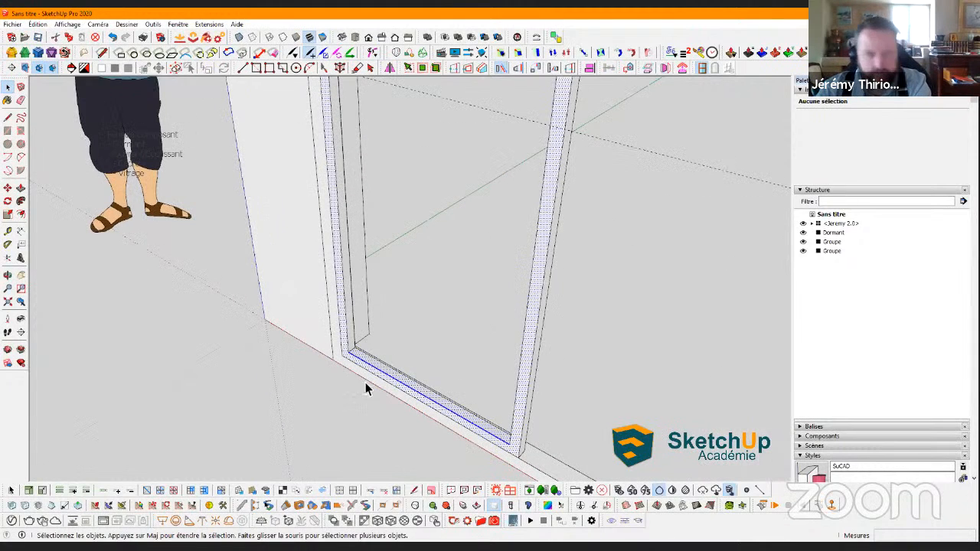
triple_click(365, 381)
right_click(381, 368)
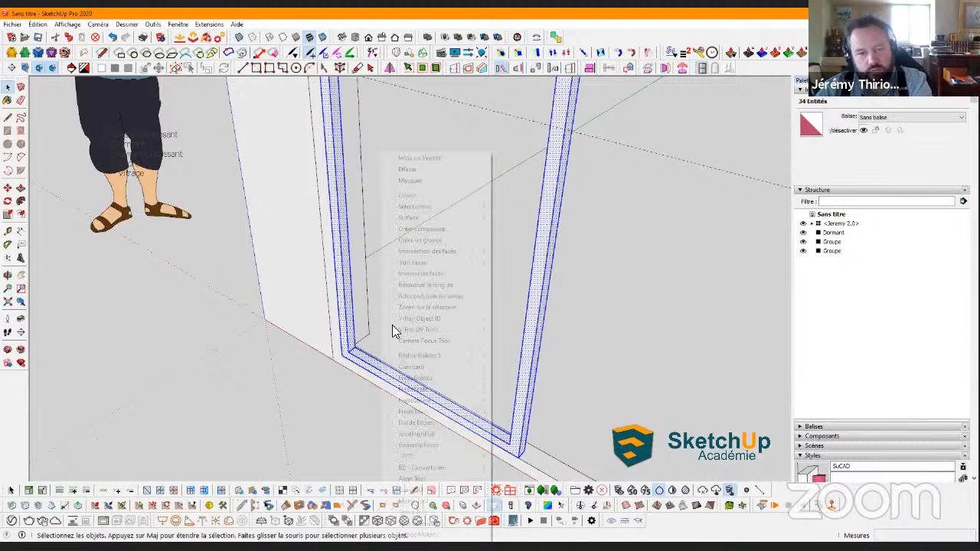
left_click(420, 240)
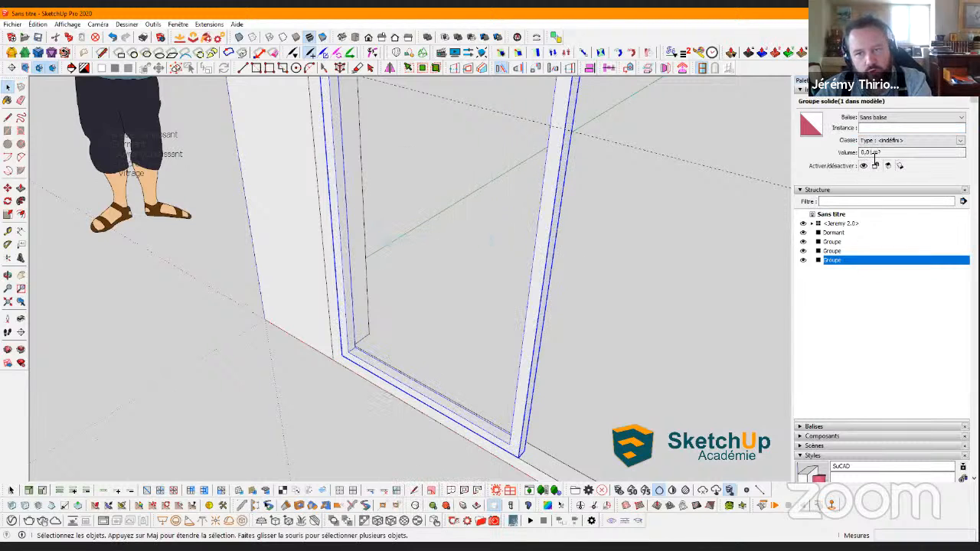
Name the sash frame's group instance "Cadre" and select its entry in the structure tree
left_click(871, 128)
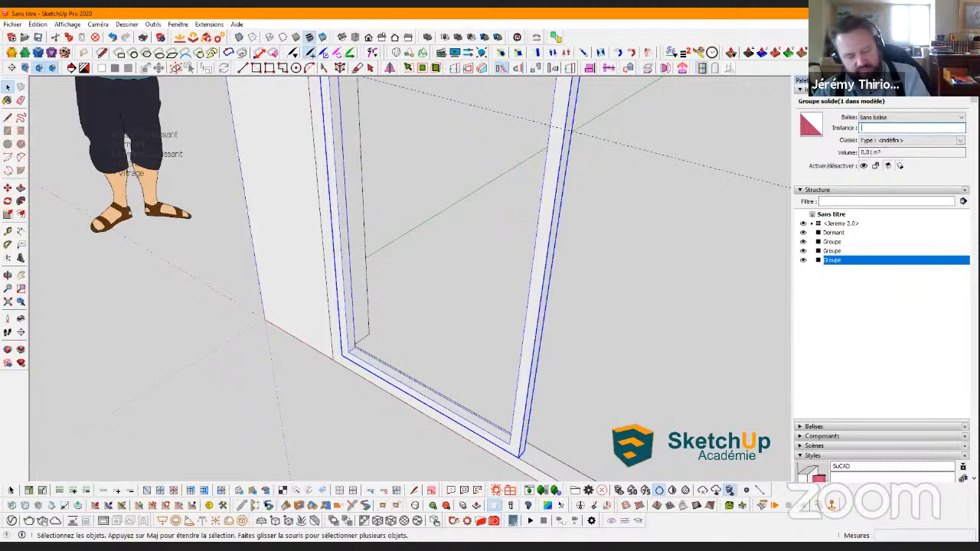
type("Cadre")
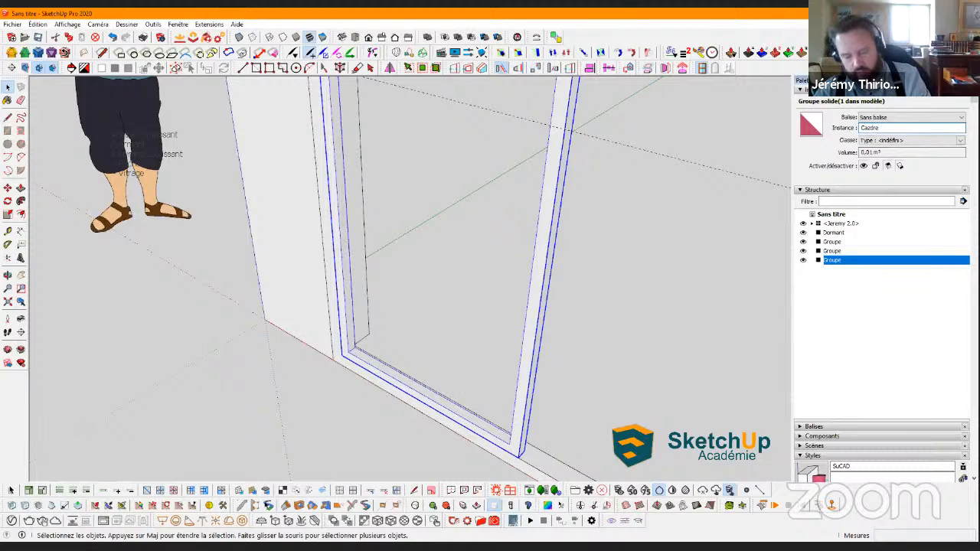
key("BackSpace")
key("BackSpace")
key("BackSpace")
key("BackSpace")
type("dre")
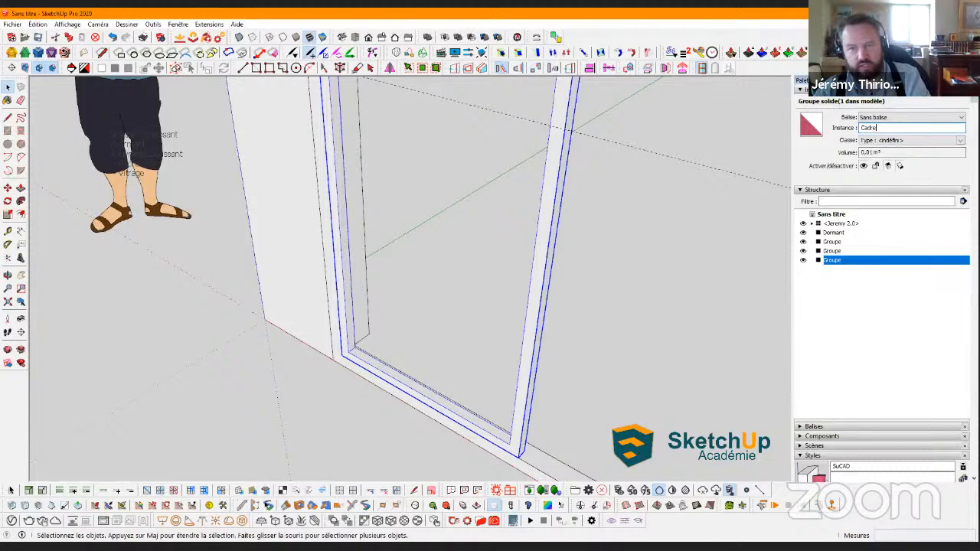
left_click(506, 367)
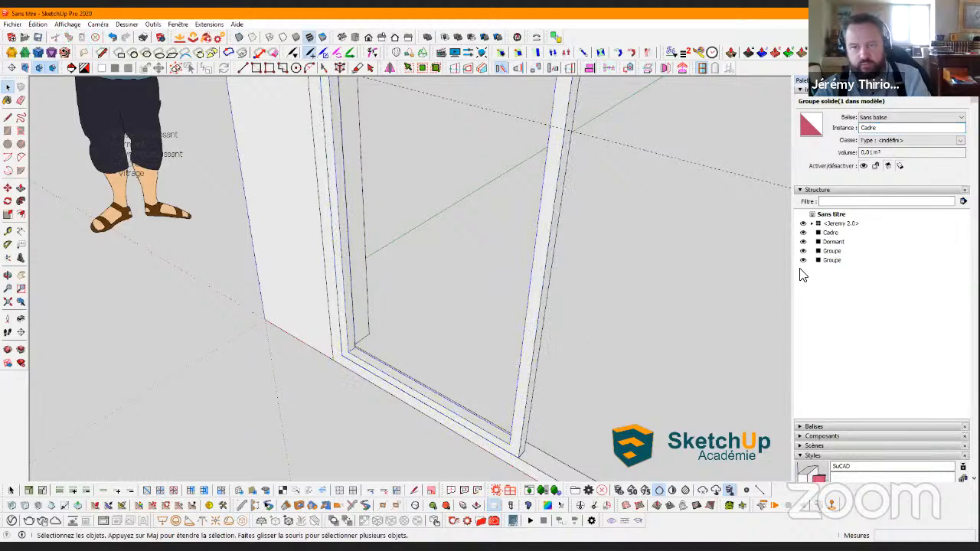
left_click(833, 242)
left_click(832, 232)
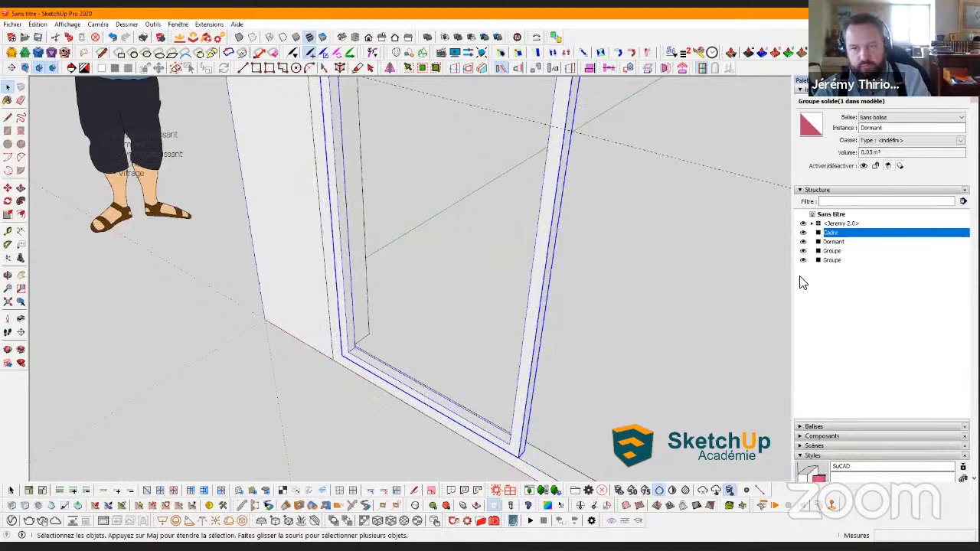
Draw a rectangle filling the Cadre's inner opening, placed at the midpoint of the frame's thickness, for the glazing
key("r")
scroll(396, 387, "up", 3)
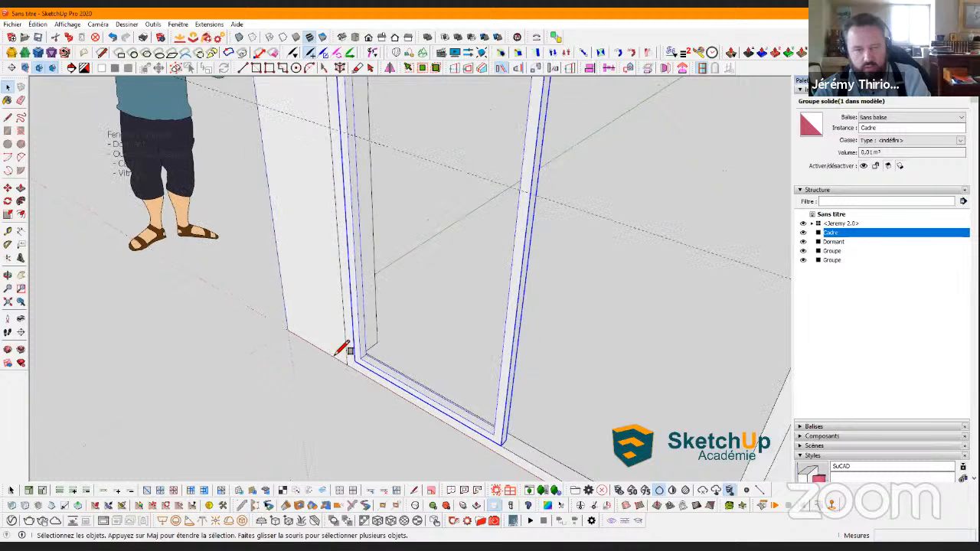
scroll(392, 352, "up", 2)
left_click(389, 342)
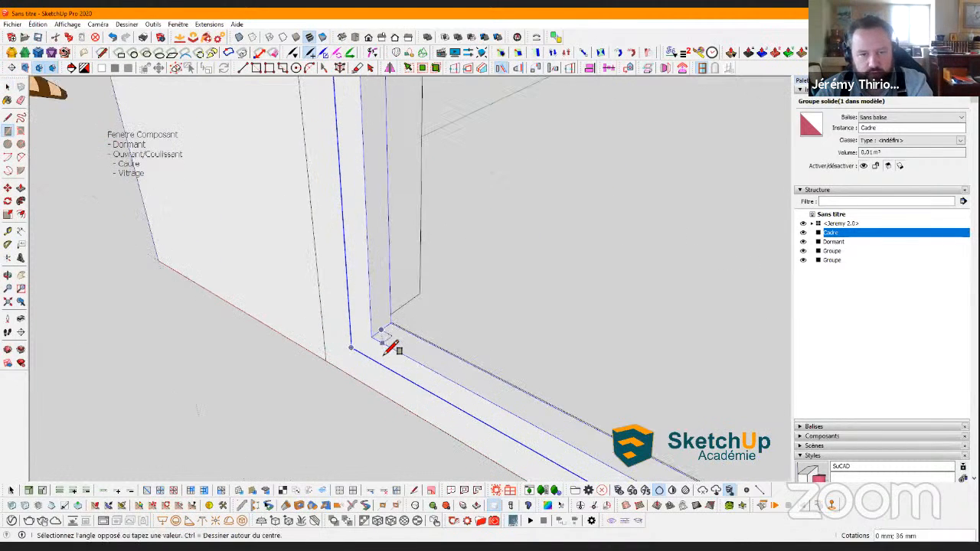
scroll(395, 333, "up", 1)
scroll(520, 315, "down", 4)
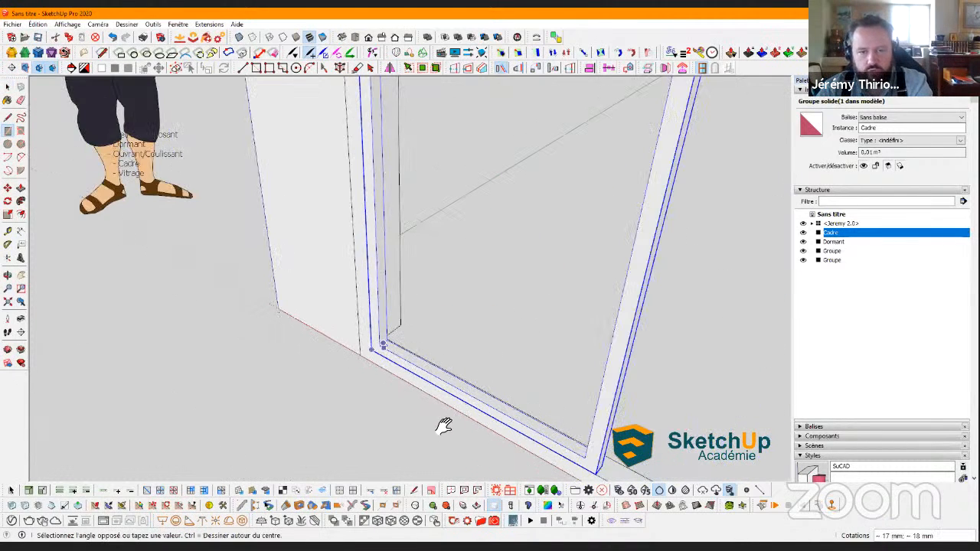
scroll(507, 319, "down", 3)
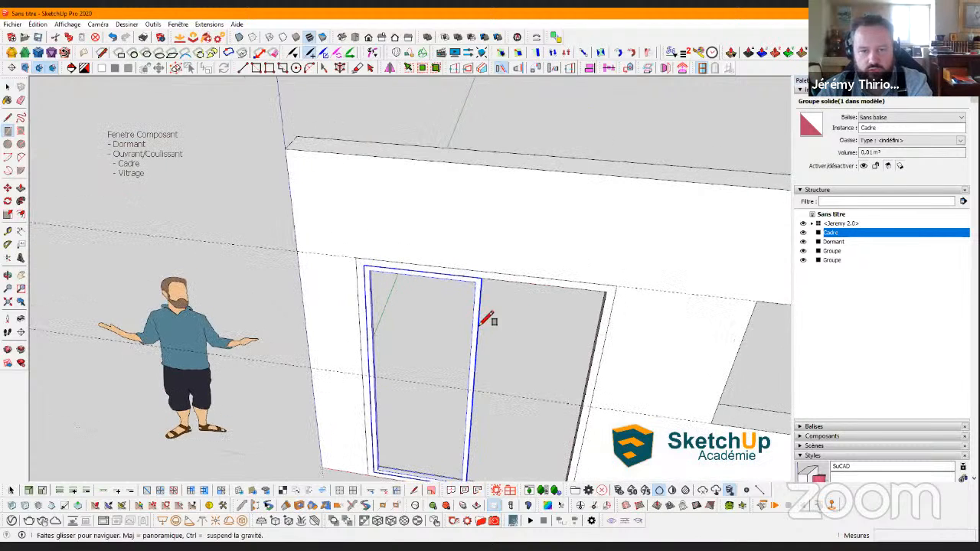
middle_click_drag(487, 321, 465, 363)
key("Escape")
key("space")
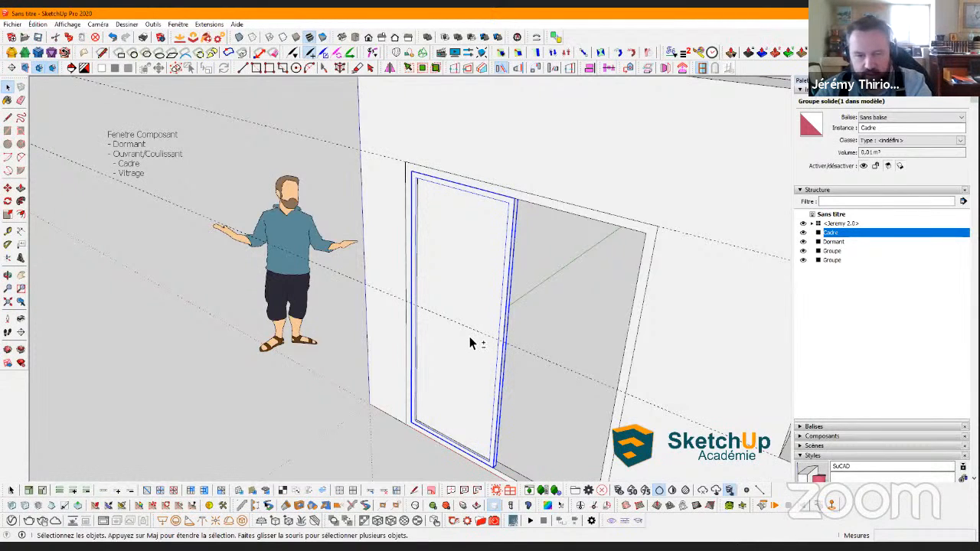
Group the glazing face inside the sash frame and name the group instance "Vitrage"
middle_click_drag(463, 327, 420, 238)
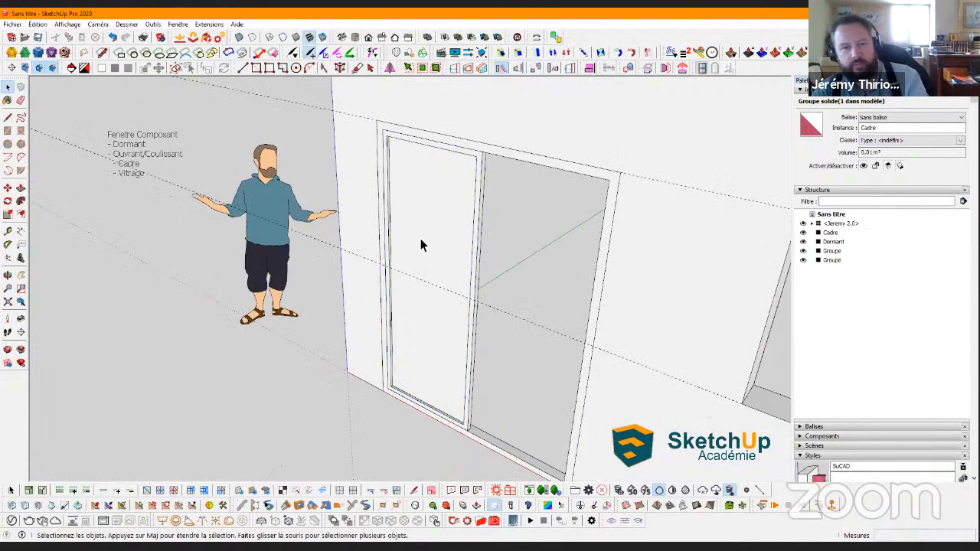
left_click(421, 238)
key("ctrl+g")
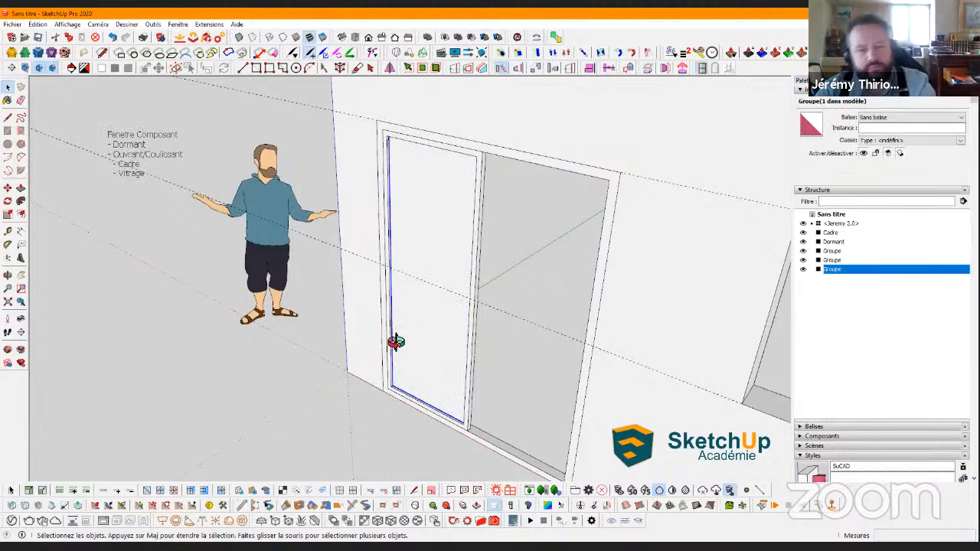
middle_click_drag(396, 344, 400, 247)
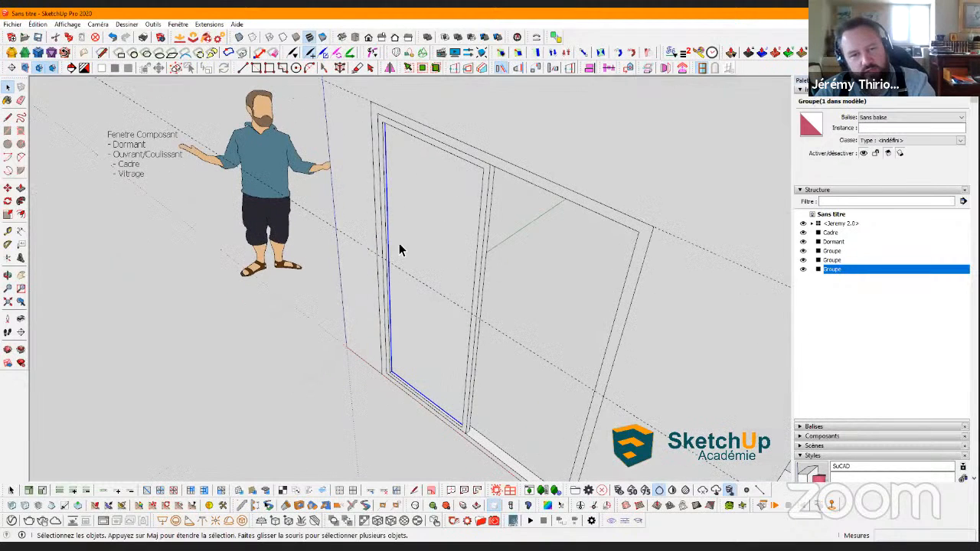
scroll(418, 302, "up", 3)
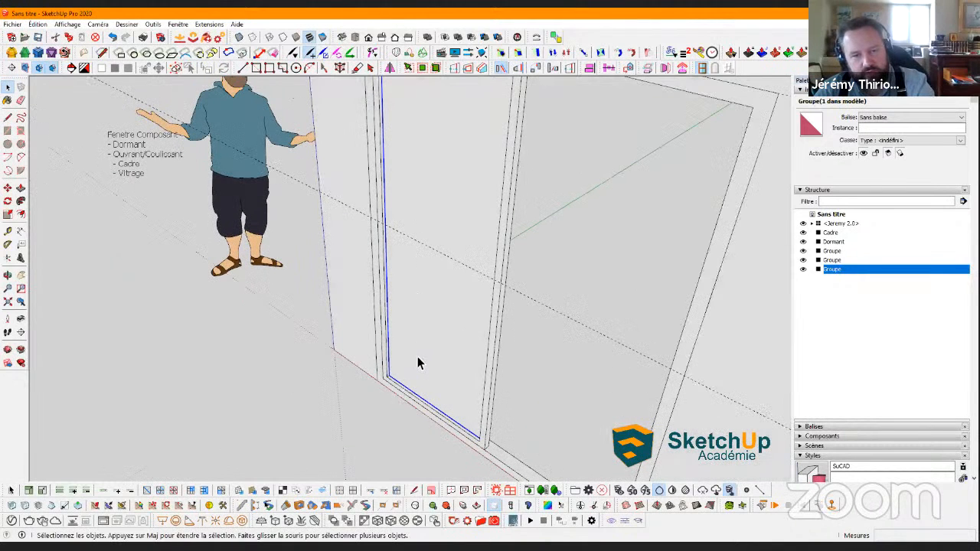
middle_click_drag(403, 344, 452, 281)
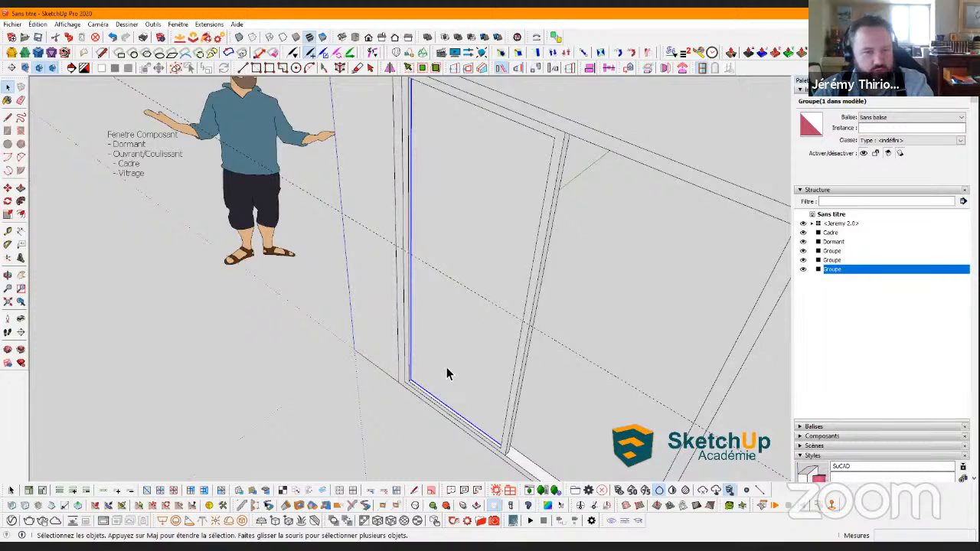
left_click(874, 128)
type("Vit")
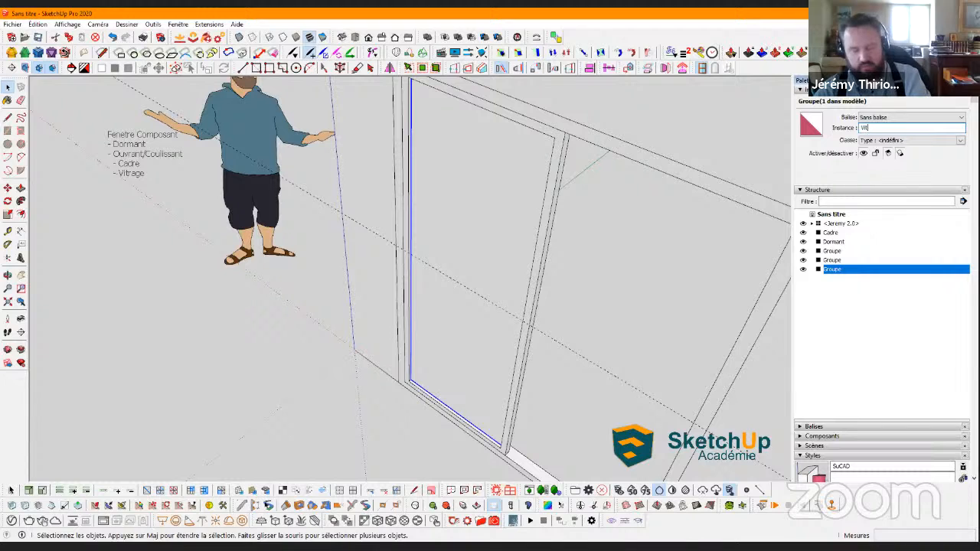
type("rage")
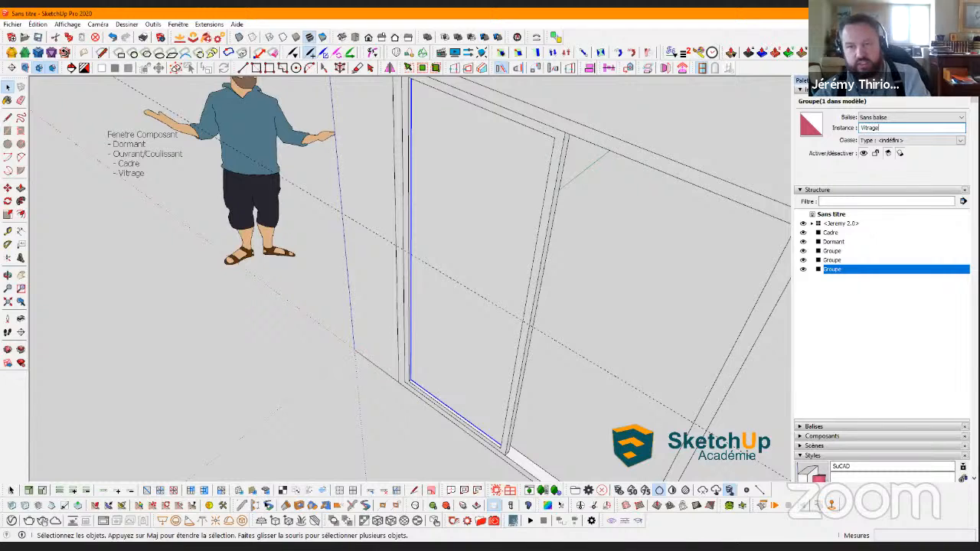
left_click(374, 398)
scroll(421, 374, "down", 2)
middle_click_drag(426, 336, 417, 260)
scroll(417, 259, "up", 1)
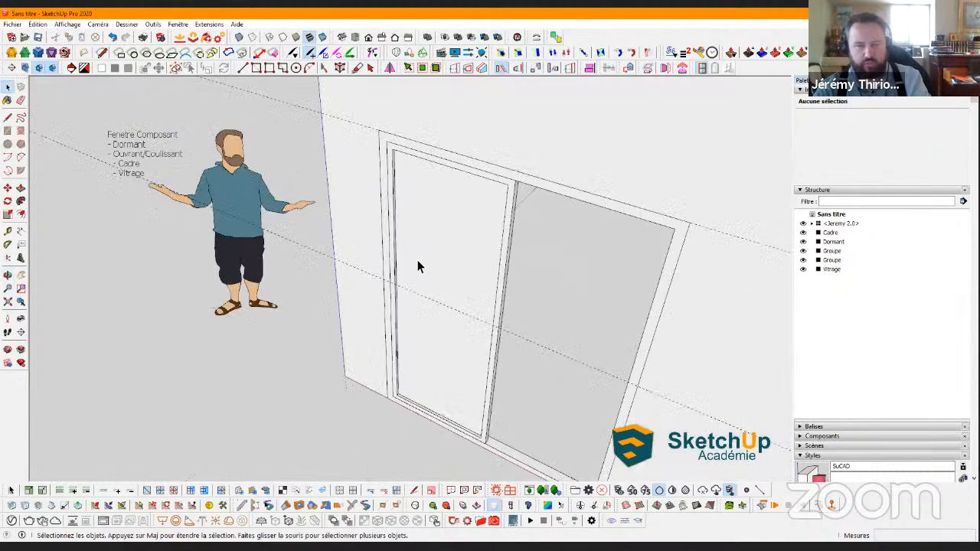
Paint the glazing inside the sash frame with "Verre translucide gris" from the Verre et miroirs collection
key("b")
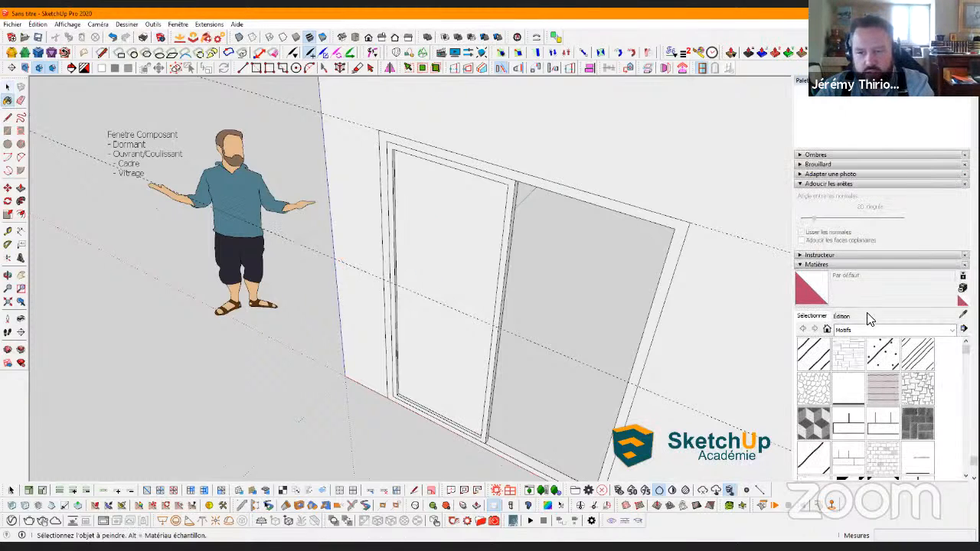
left_click(903, 329)
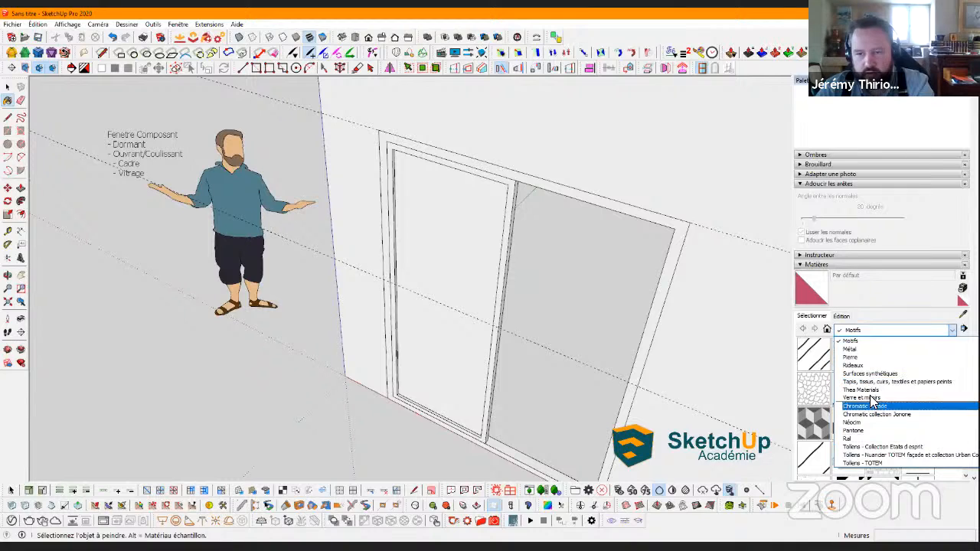
left_click(876, 401)
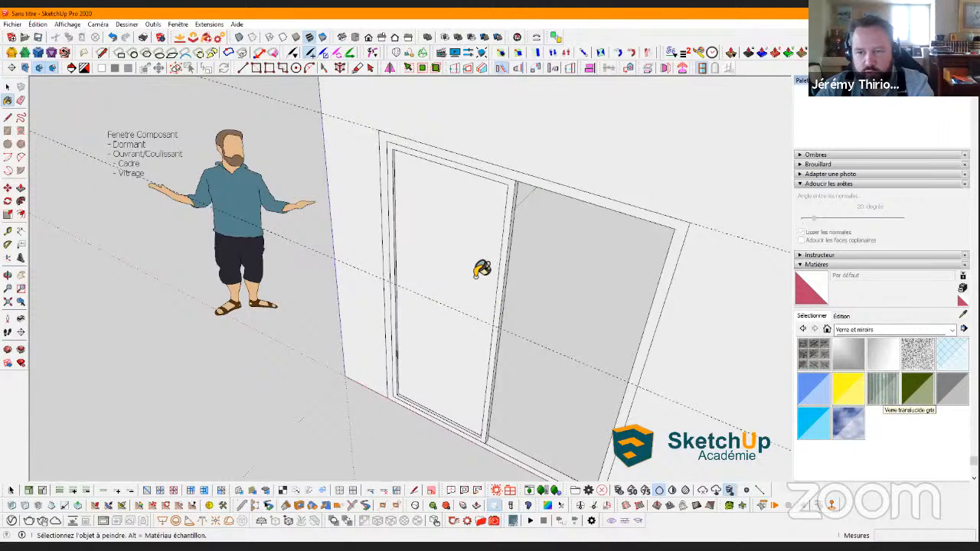
left_click(497, 312)
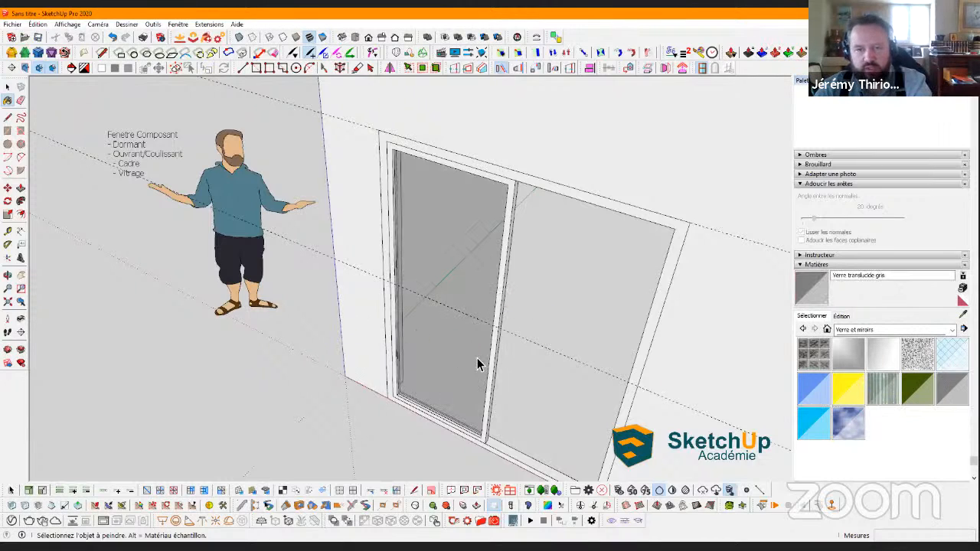
mouse_move(489, 370)
middle_mouse_down()
mouse_move(470, 320)
mouse_move(503, 367)
middle_mouse_up()
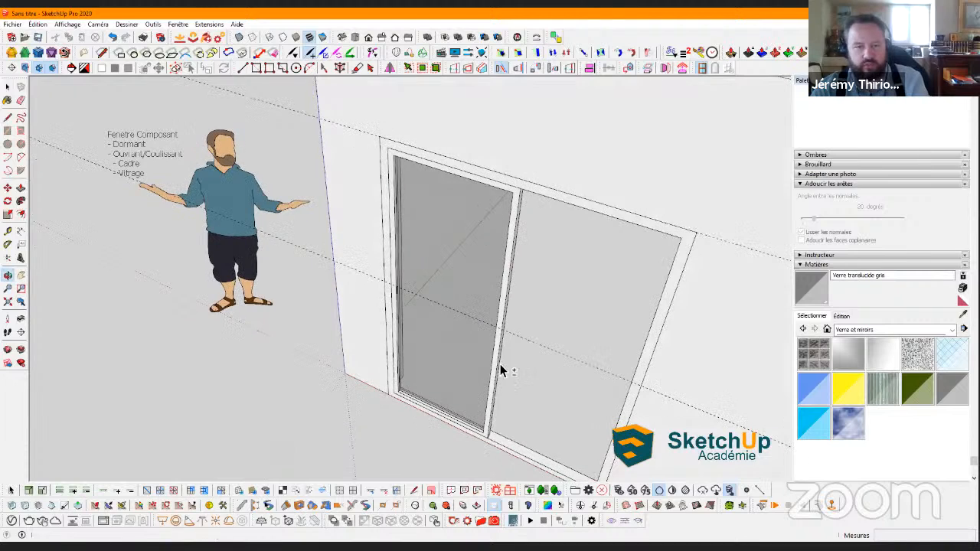
middle_click_drag(411, 335, 782, 304)
Rename the grey translucent glass material as "Vitrage" and sample it from the glazing
left_click_drag(885, 274, 790, 276)
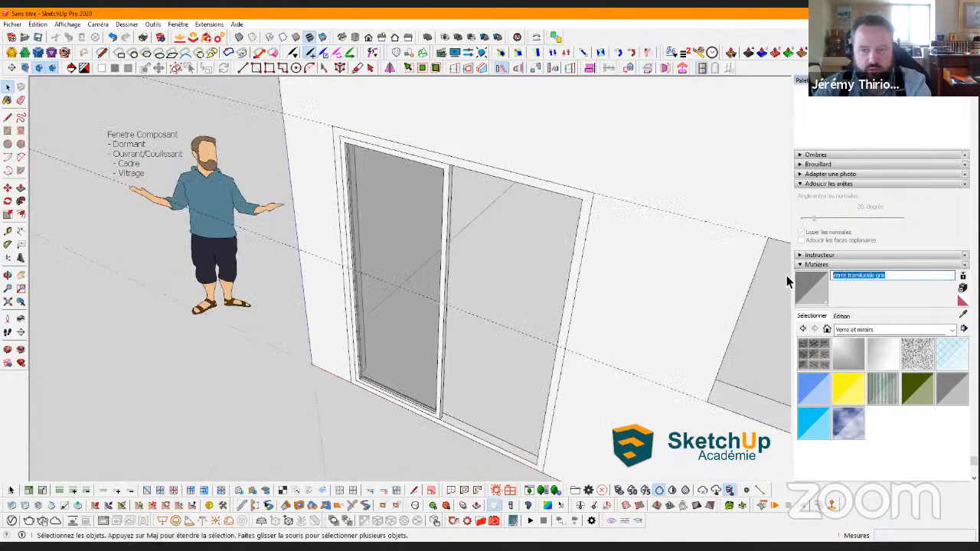
type("Vitra")
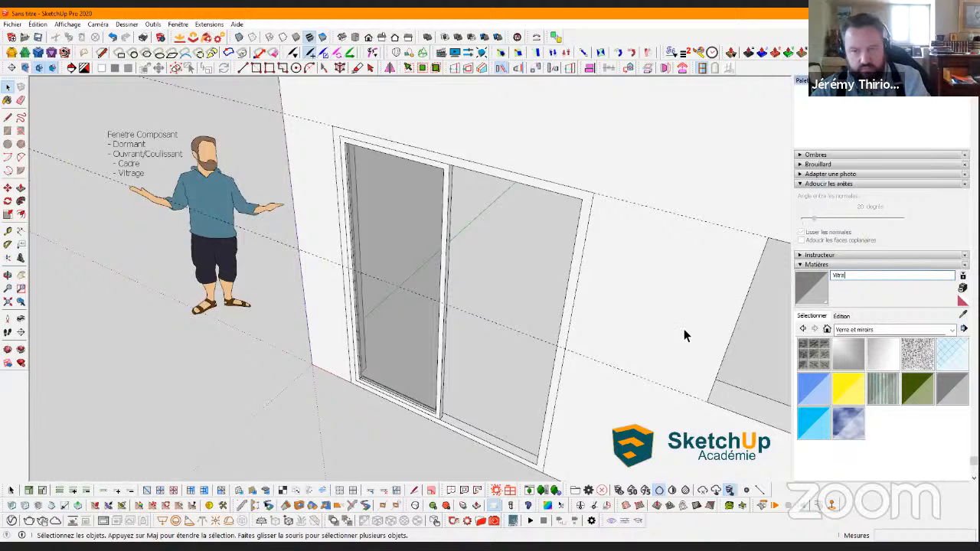
type("geb")
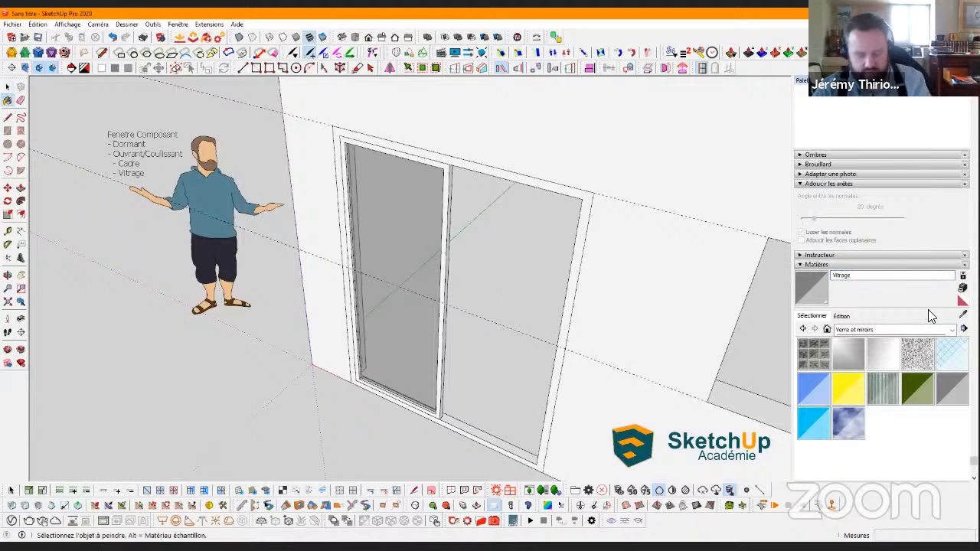
left_click(502, 318, "alt")
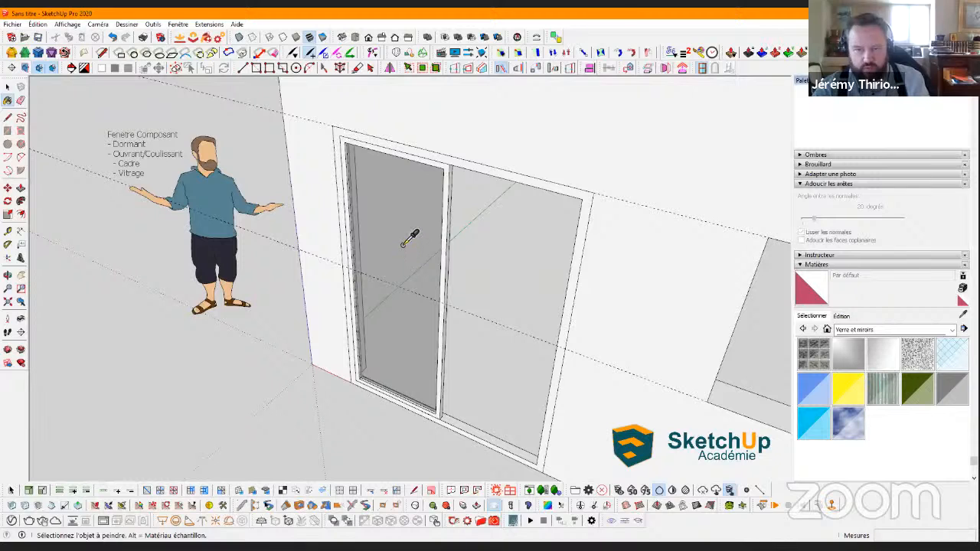
left_click(744, 313, "alt")
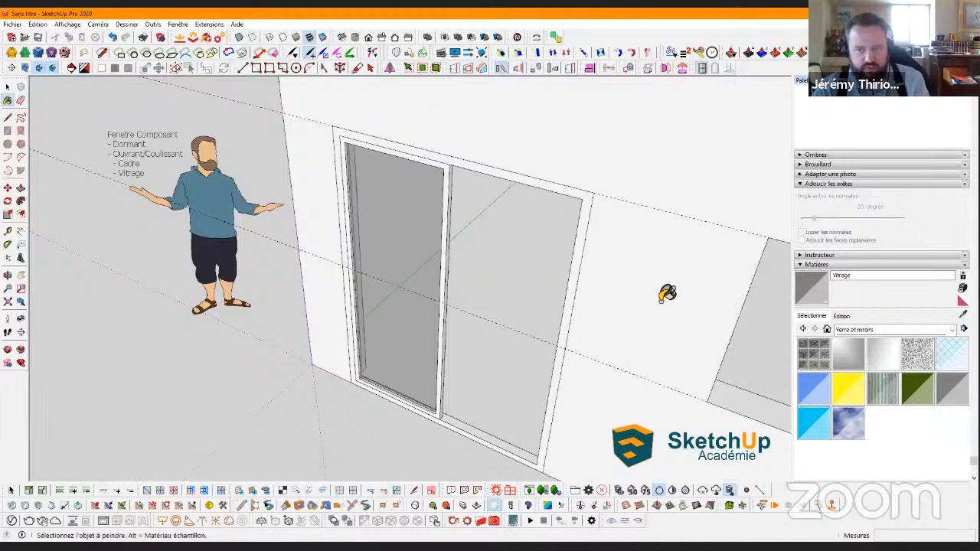
mouse_move(462, 306)
middle_mouse_down()
mouse_move(908, 400)
mouse_move(949, 394)
middle_mouse_up()
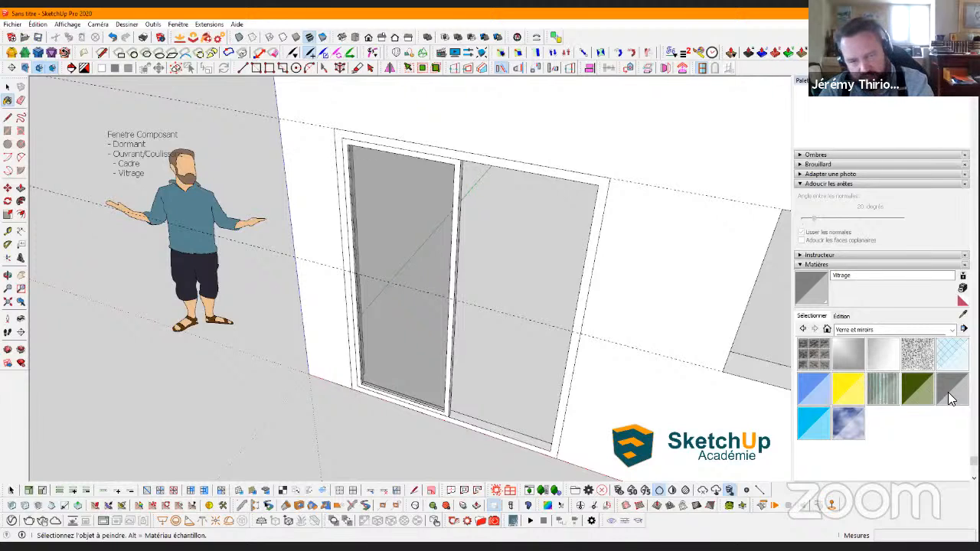
left_click(862, 278)
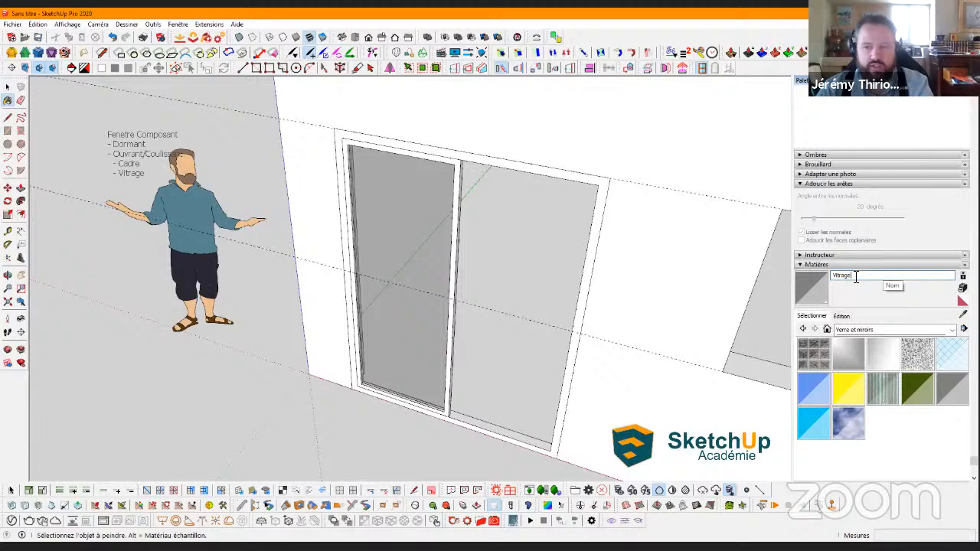
key("o")
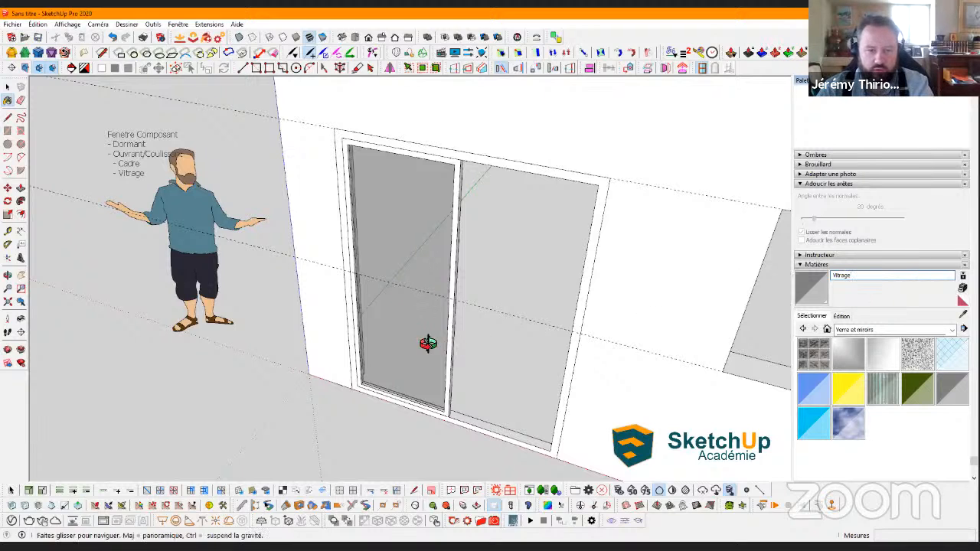
left_click_drag(428, 343, 353, 445)
key("space")
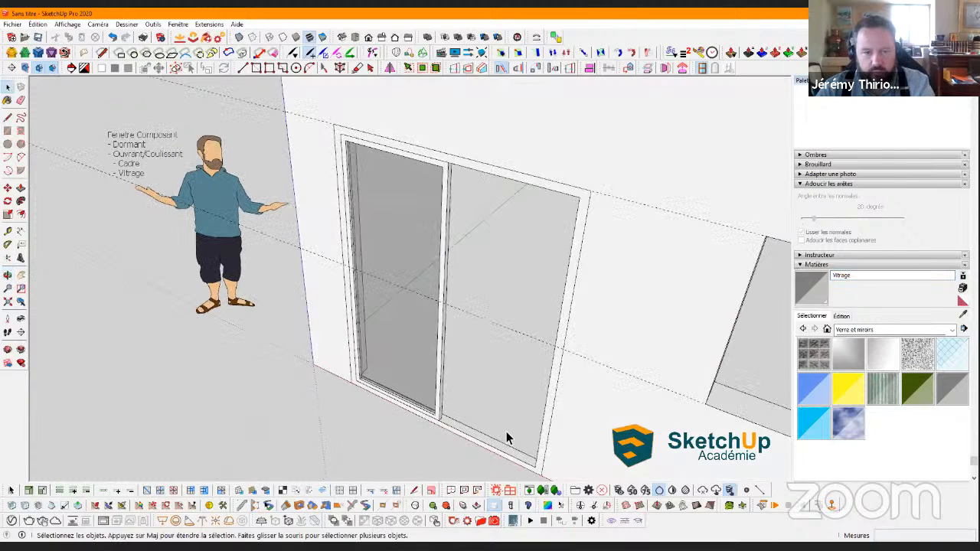
Select the Cadre and Vitrage, group them together, and name the new group instance "Ouvrant"
left_click(419, 349)
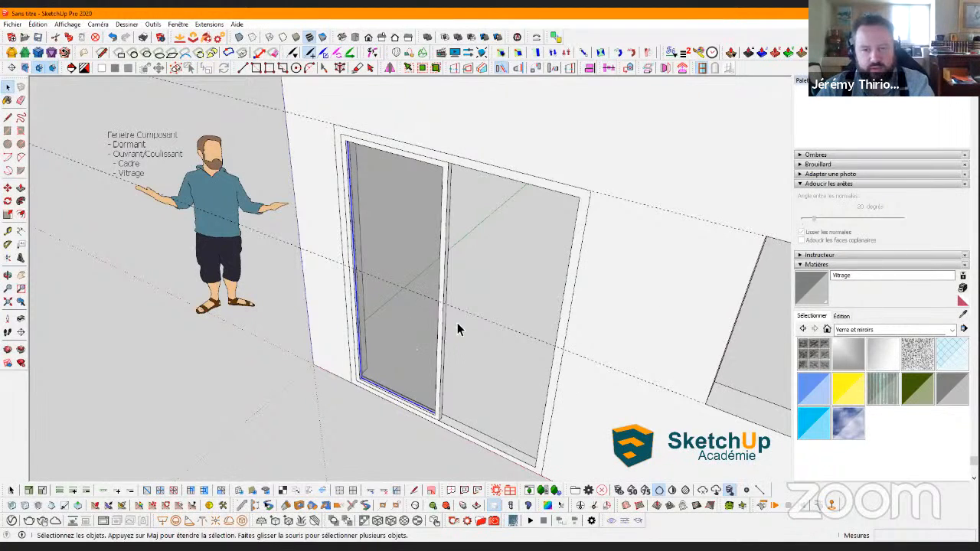
left_click(446, 271)
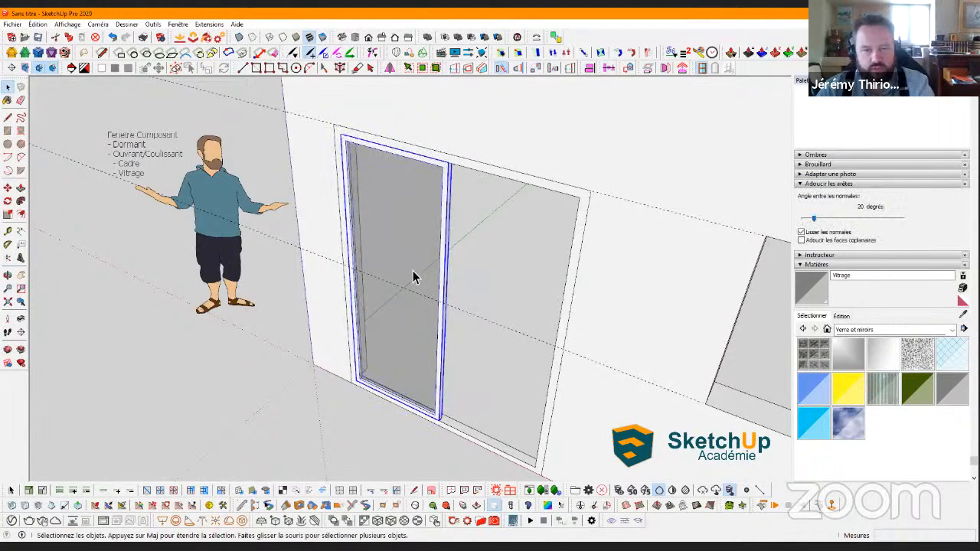
left_click(414, 274)
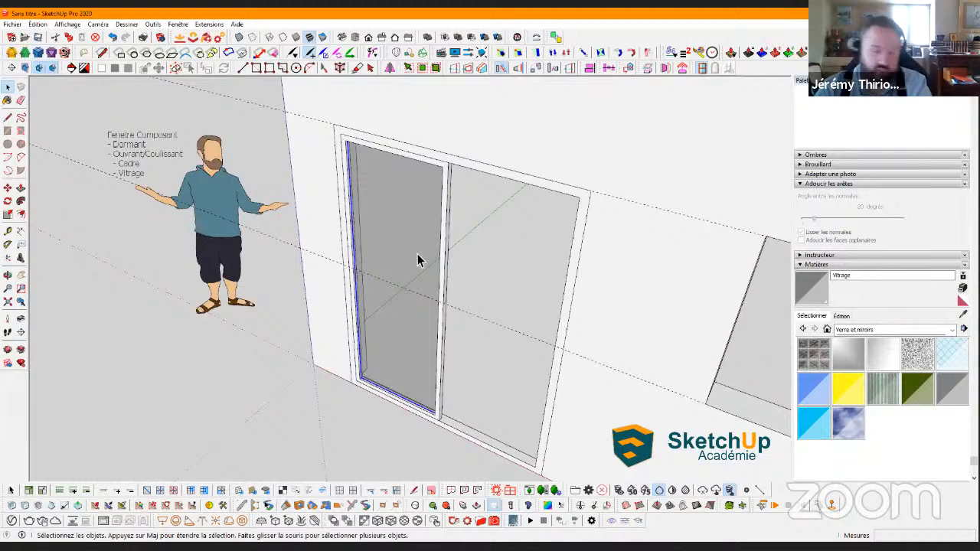
left_click(441, 251)
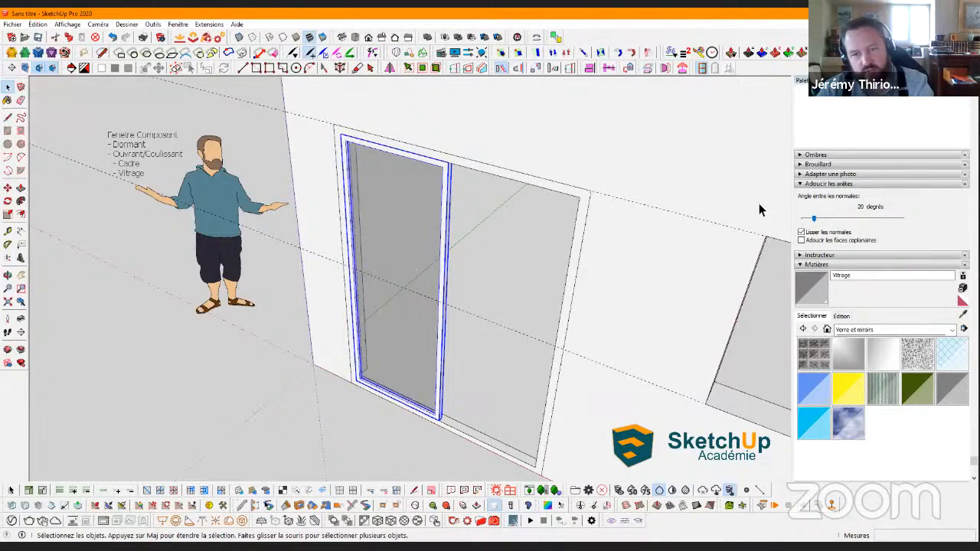
scroll(824, 189, "up", 8)
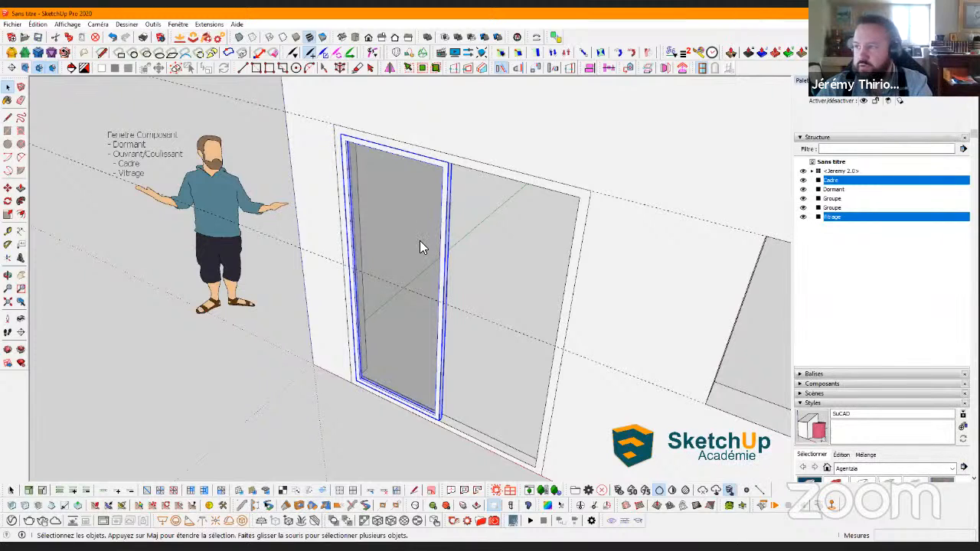
right_click(448, 280)
left_click(471, 284)
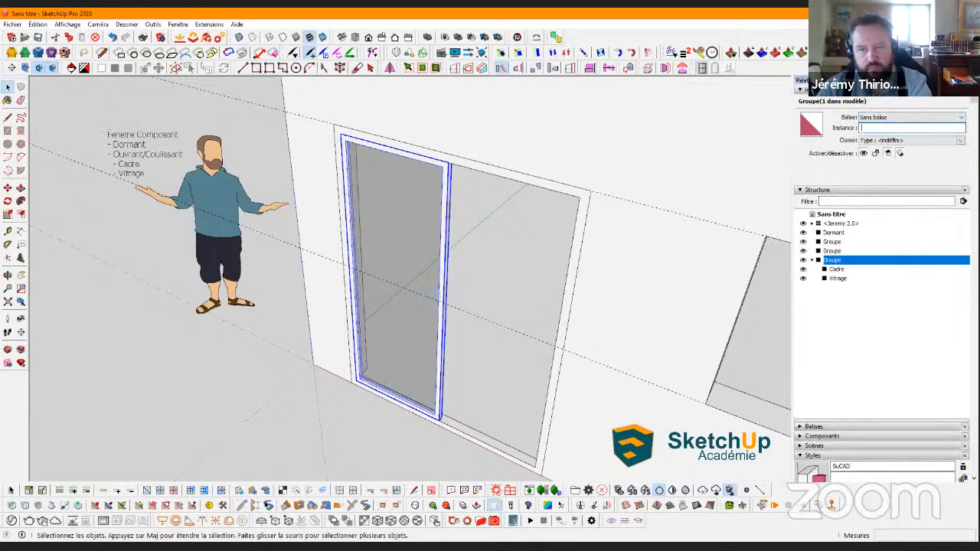
type("Ouvrant")
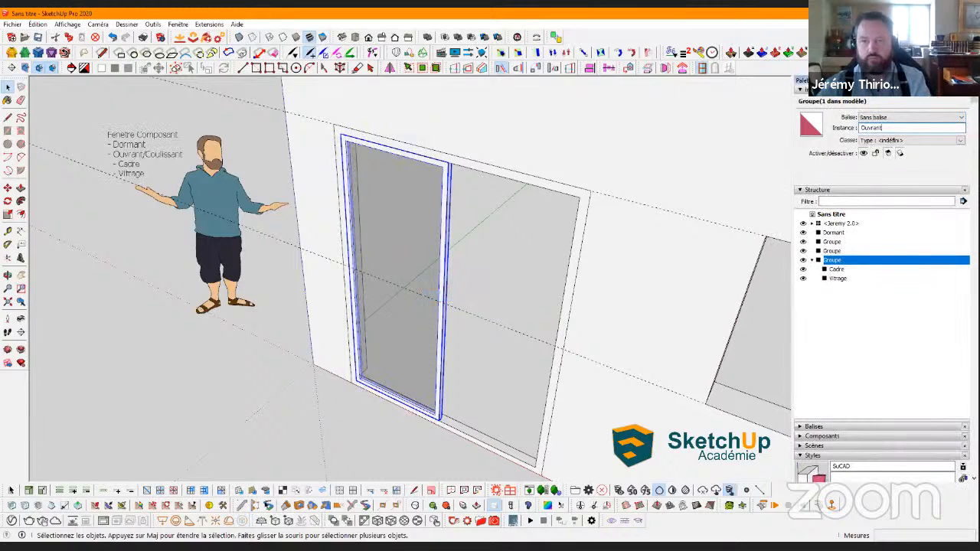
key("Return")
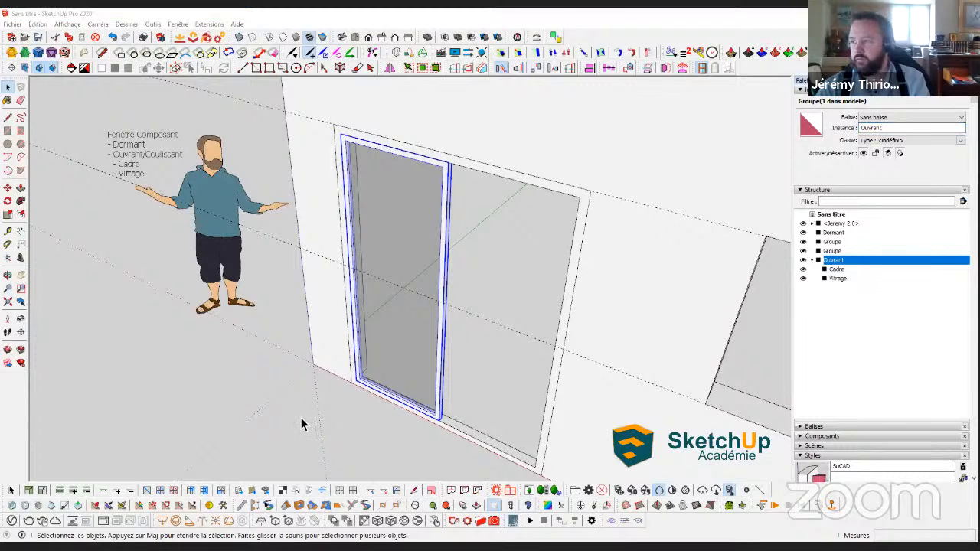
Copy the Ouvrant sash from its lower corner into the empty half of the Dormant, side by side with the original
mouse_move(365, 421)
middle_mouse_down()
mouse_move(483, 415)
mouse_move(474, 420)
mouse_move(474, 406)
middle_mouse_up()
scroll(466, 405, "up", 2)
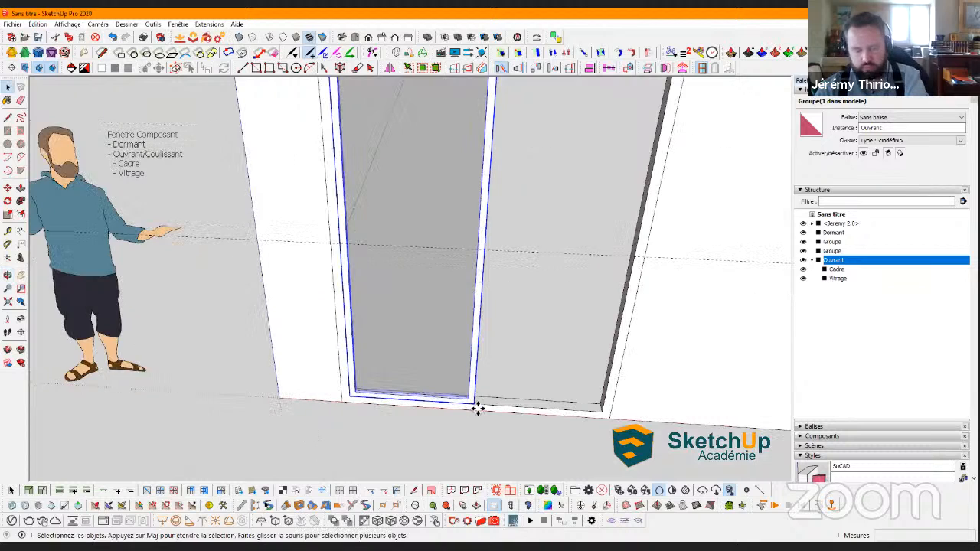
scroll(482, 390, "up", 2)
key("m")
left_click(476, 406)
key("ctrl")
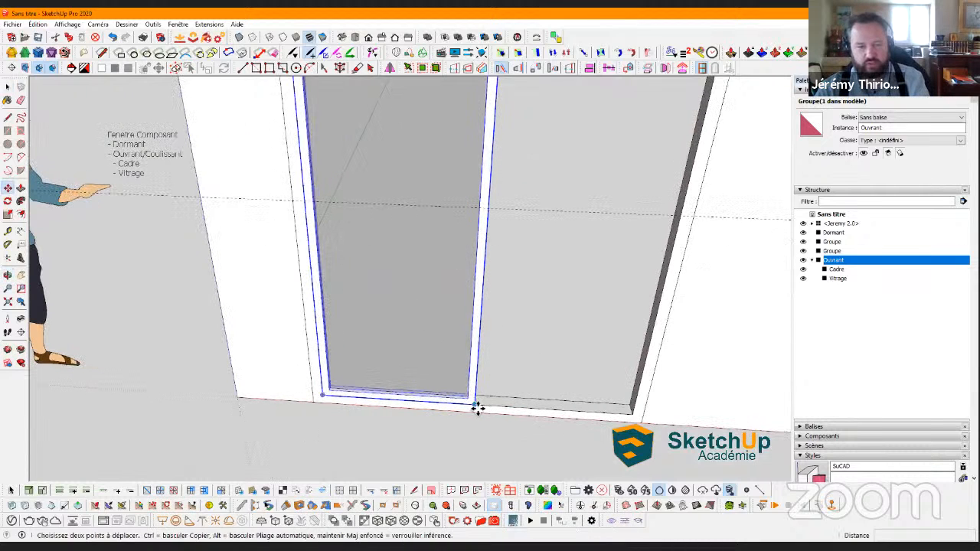
left_click(626, 412)
scroll(435, 412, "down", 1)
scroll(465, 405, "down", 2)
Move both Ouvrant sashes together by their thickness midpoint to centre them in the Dormant's depth, using X-ray display only for the move
middle_click_drag(466, 406, 380, 395)
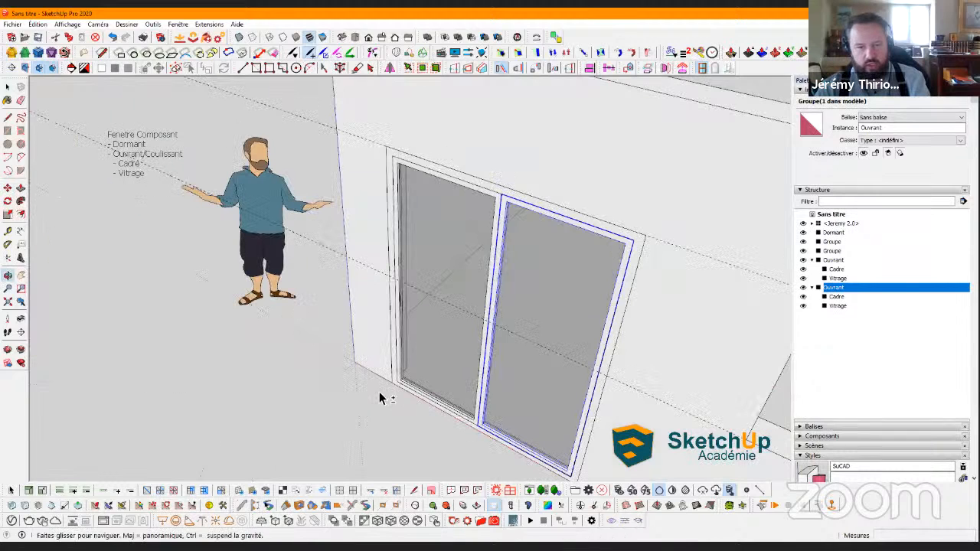
scroll(378, 379, "up", 3)
left_click(377, 378, "shift")
key("m")
scroll(378, 380, "up", 4)
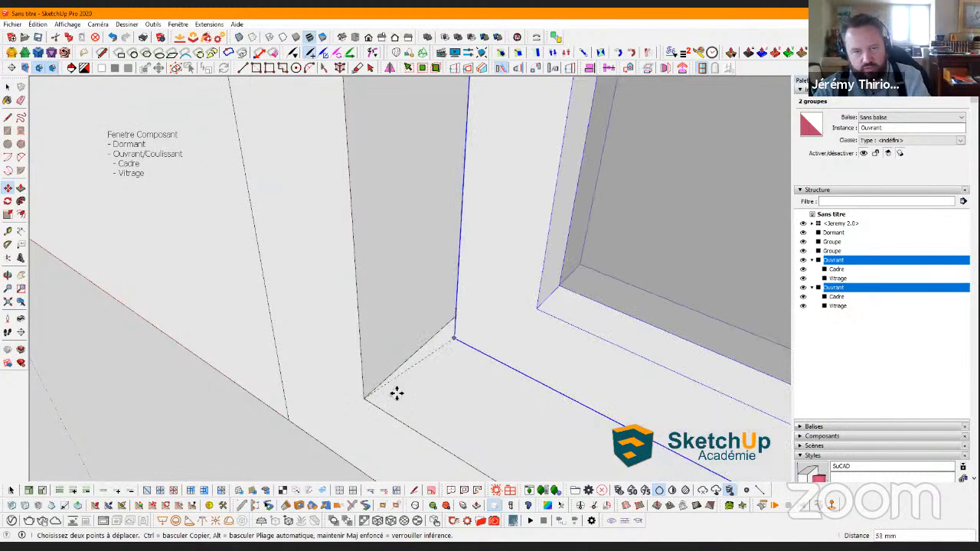
middle_click_drag(396, 393, 352, 346)
middle_click_drag(413, 323, 363, 354)
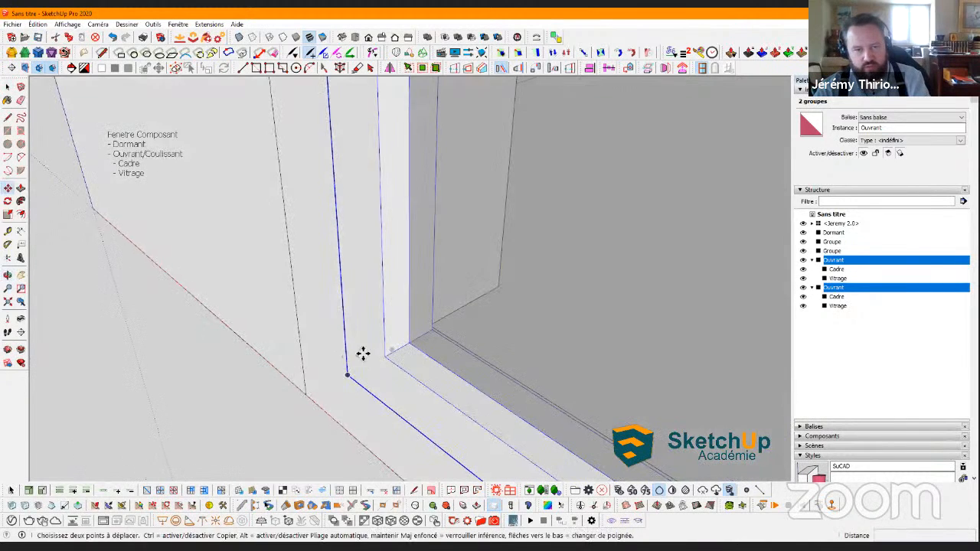
left_click(237, 37)
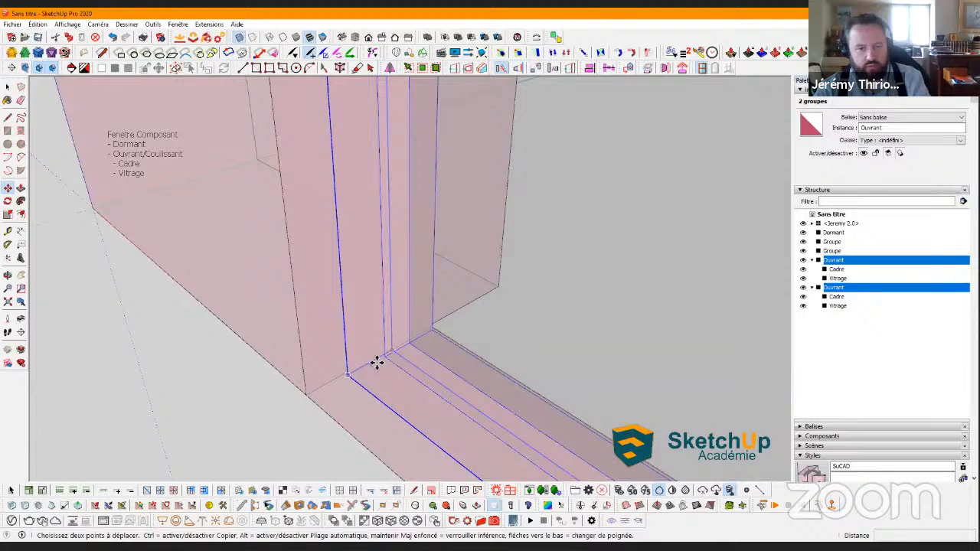
left_click(376, 362)
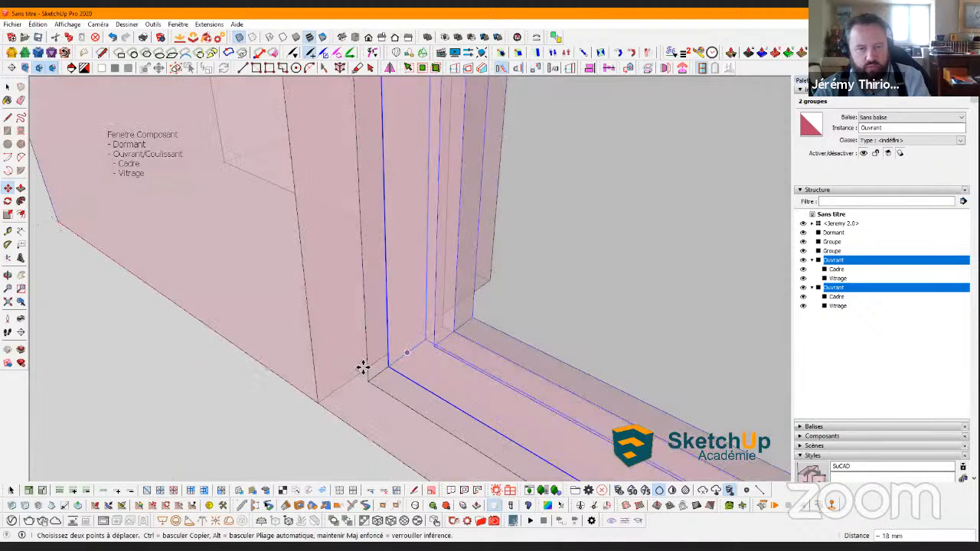
key("space")
left_click(490, 291)
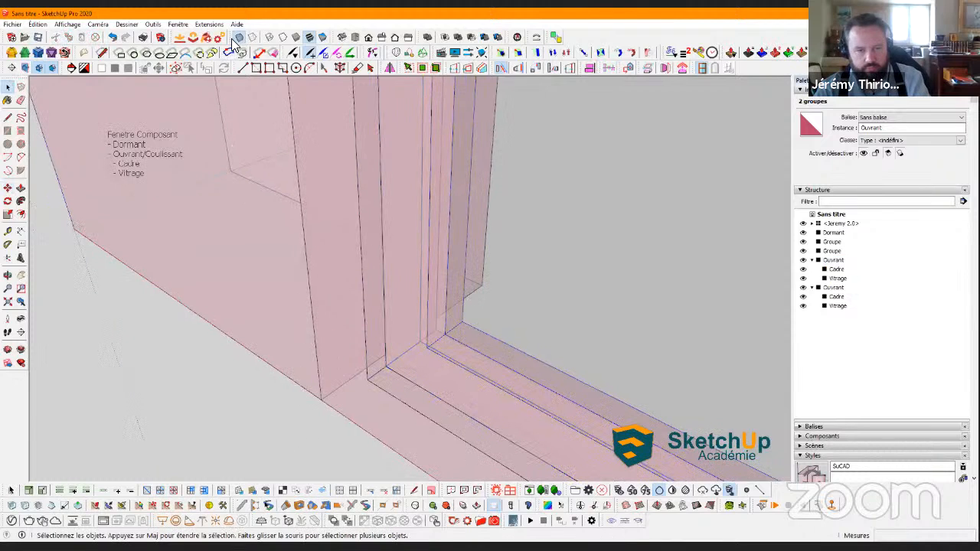
middle_click_drag(429, 291, 386, 357)
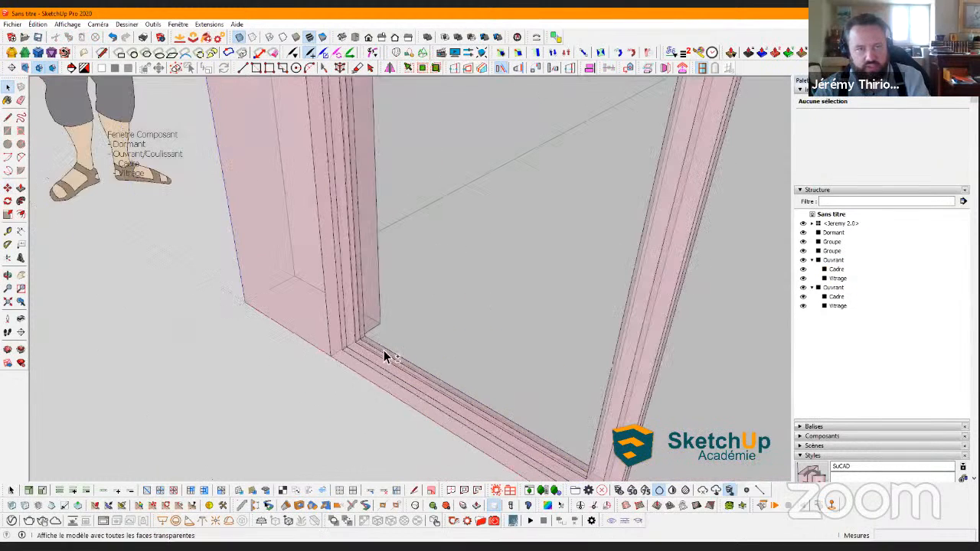
middle_click_drag(456, 300, 452, 263)
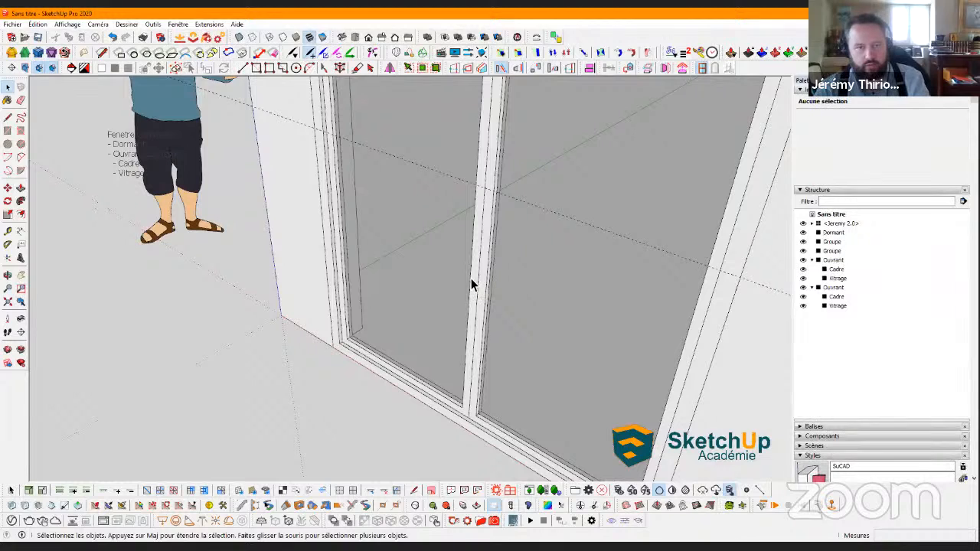
Dimension the window's overall height along its left side and its overall width above the frame
scroll(383, 279, "down", 5)
middle_click_drag(328, 242, 262, 84)
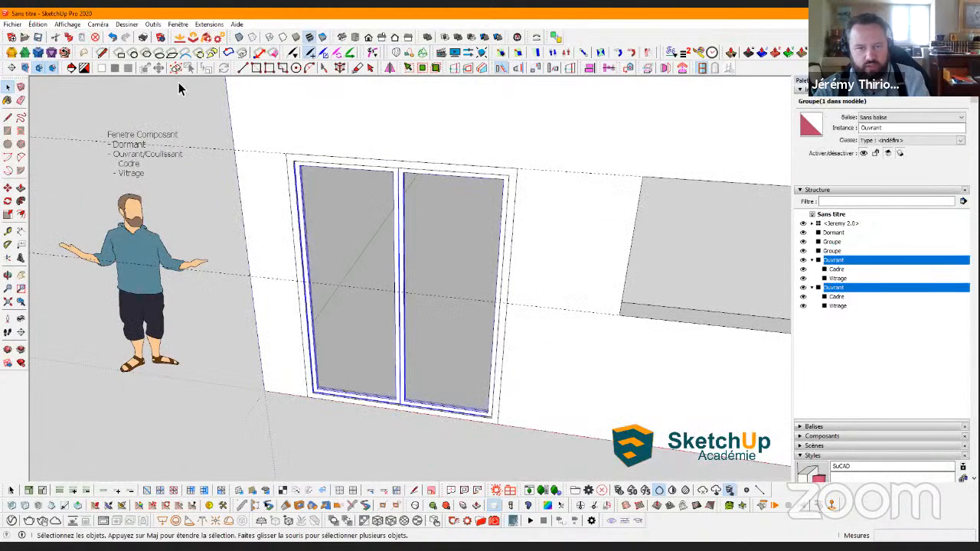
left_click(20, 233)
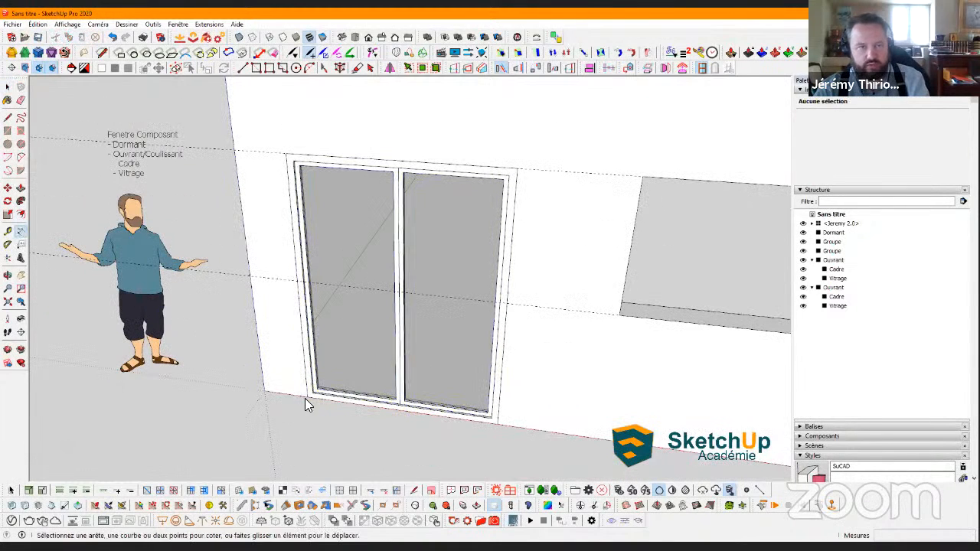
left_click(286, 159)
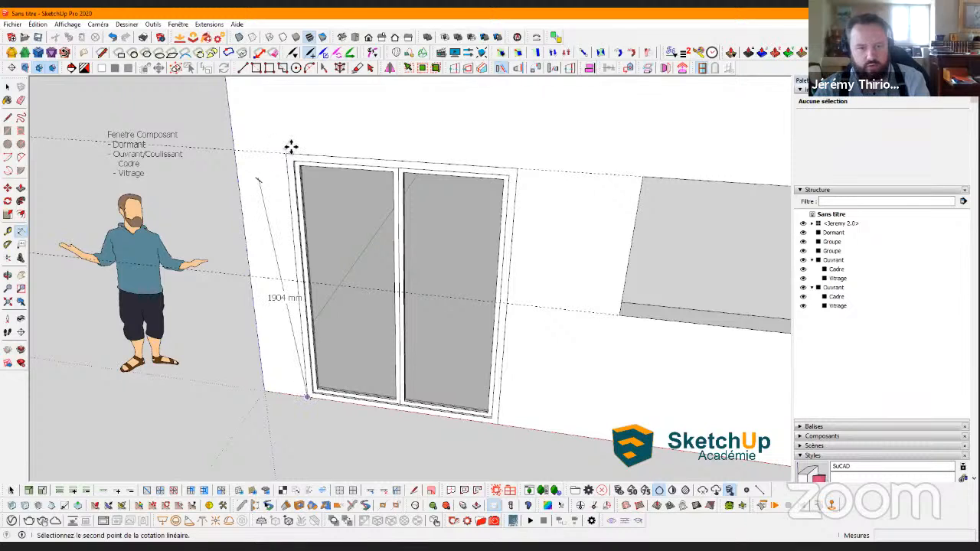
left_click(286, 160)
left_click(286, 155)
left_click(519, 170)
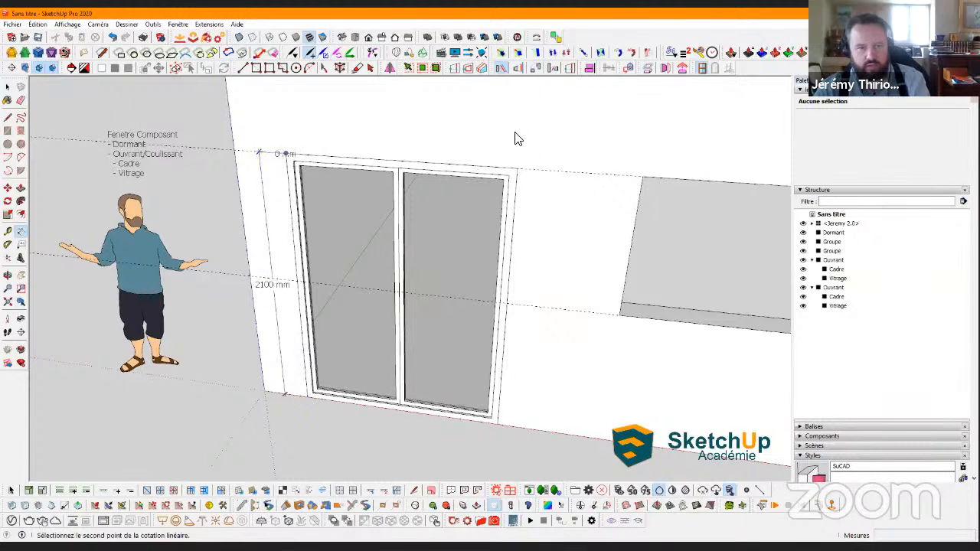
left_click(519, 133)
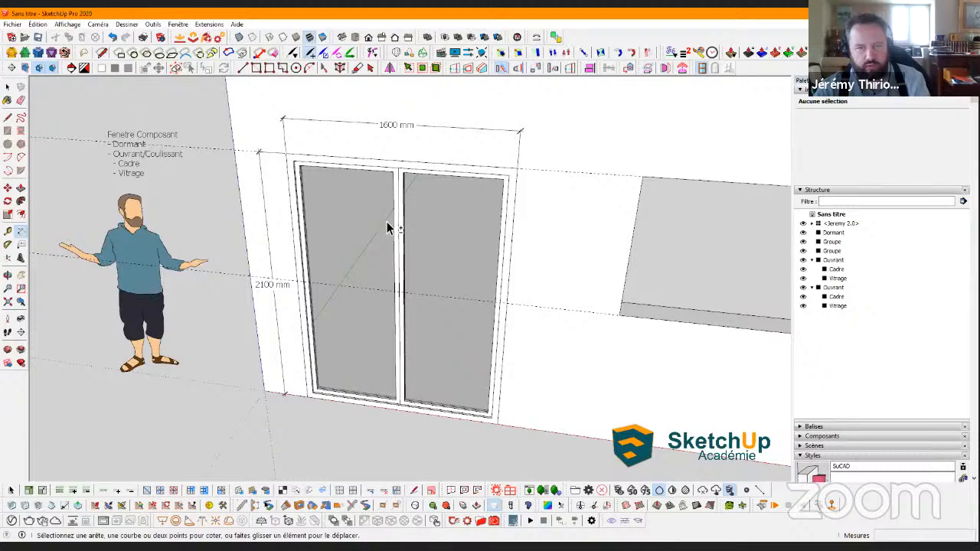
Select the Dormant and both Ouvrant sashes and start a component from them with the definition name "Fenetre 210x160"
middle_click_drag(387, 221, 431, 233)
key("space")
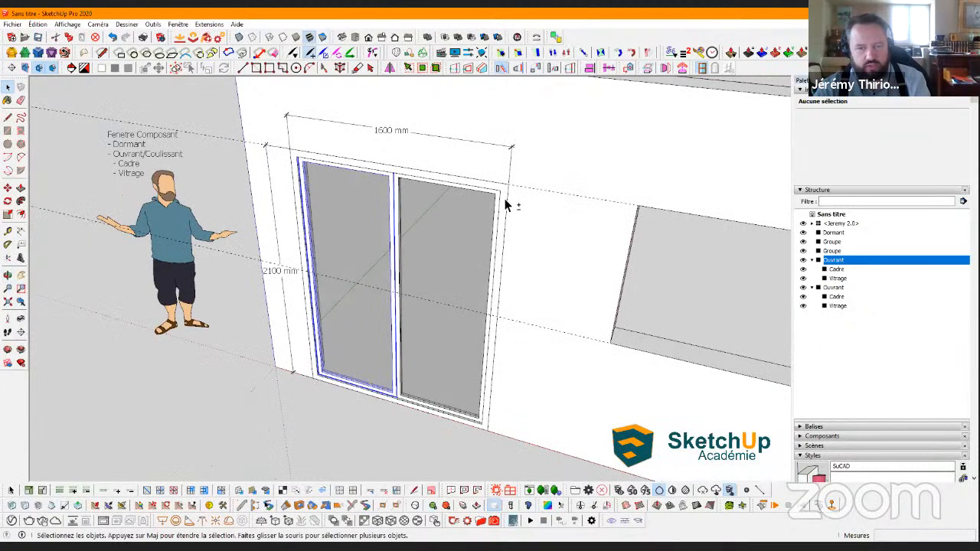
left_click(501, 205, "shift")
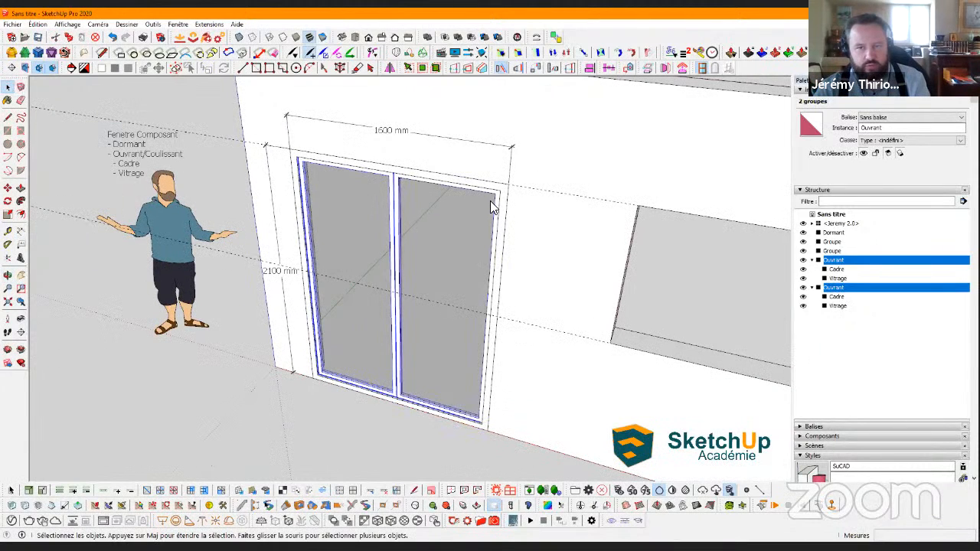
left_click(497, 204, "shift")
right_click(497, 290)
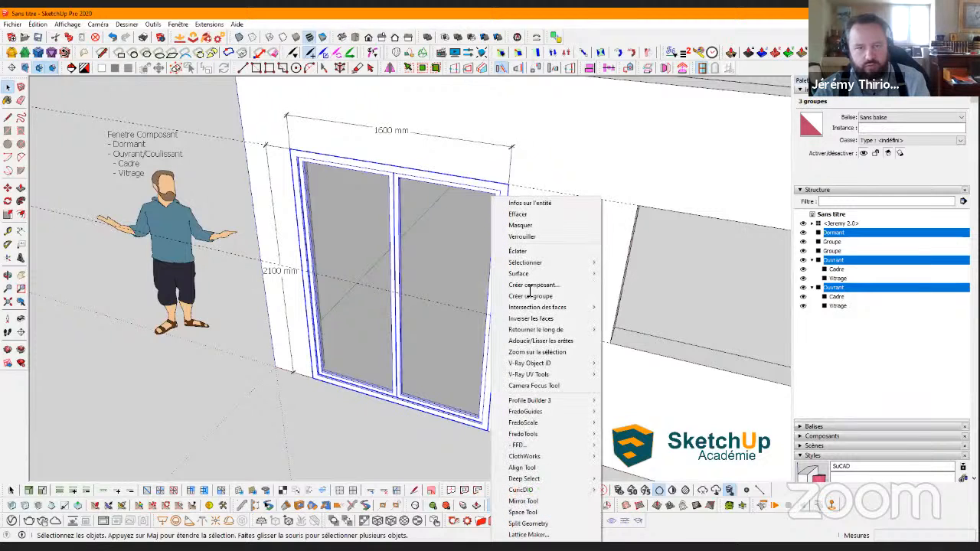
left_click(533, 284)
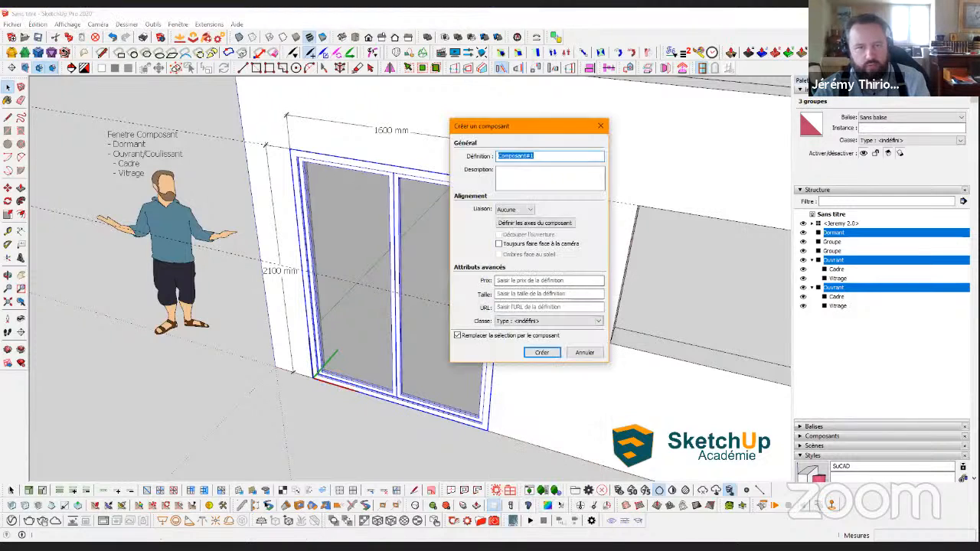
type("Fenetre ")
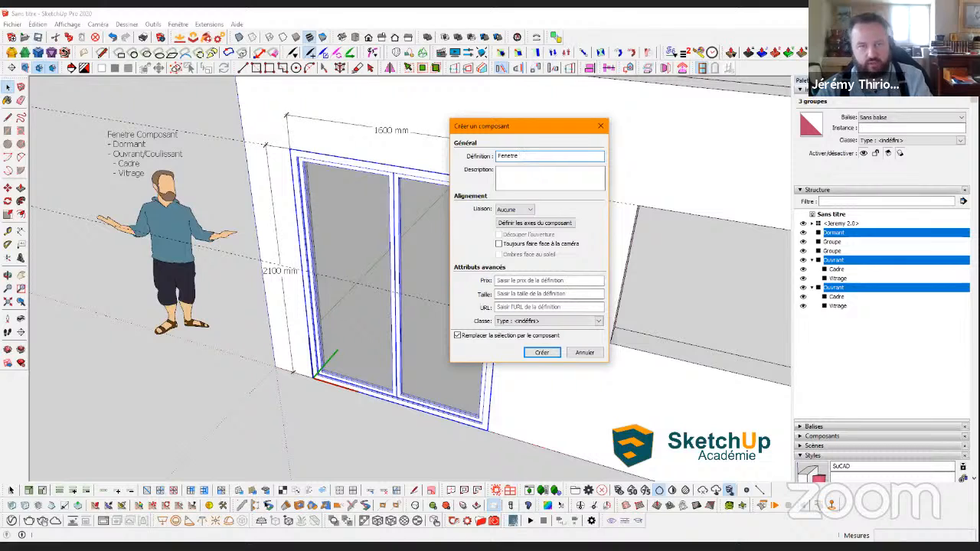
type("210x160")
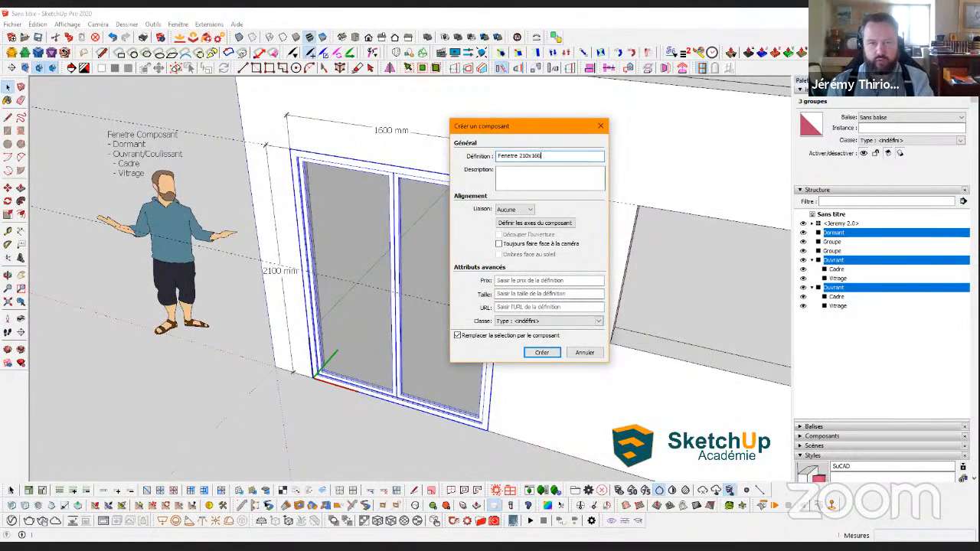
Change the definition name to "F Francaise 210x160" and create the component
left_click(518, 157)
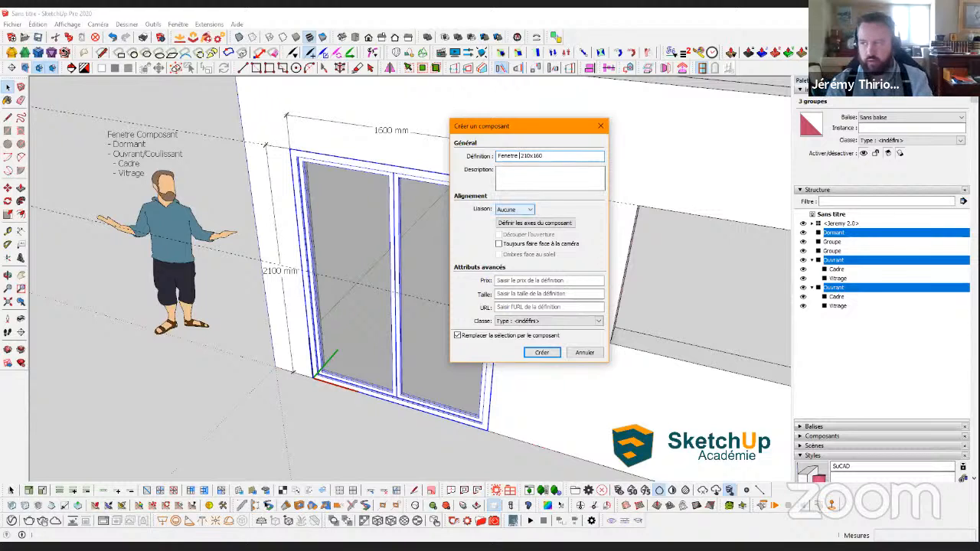
key("BackSpace")
key("BackSpace")
key("BackSpace")
key("BackSpace")
key("BackSpace")
key("BackSpace")
key("BackSpace")
key("BackSpace")
key("BackSpace")
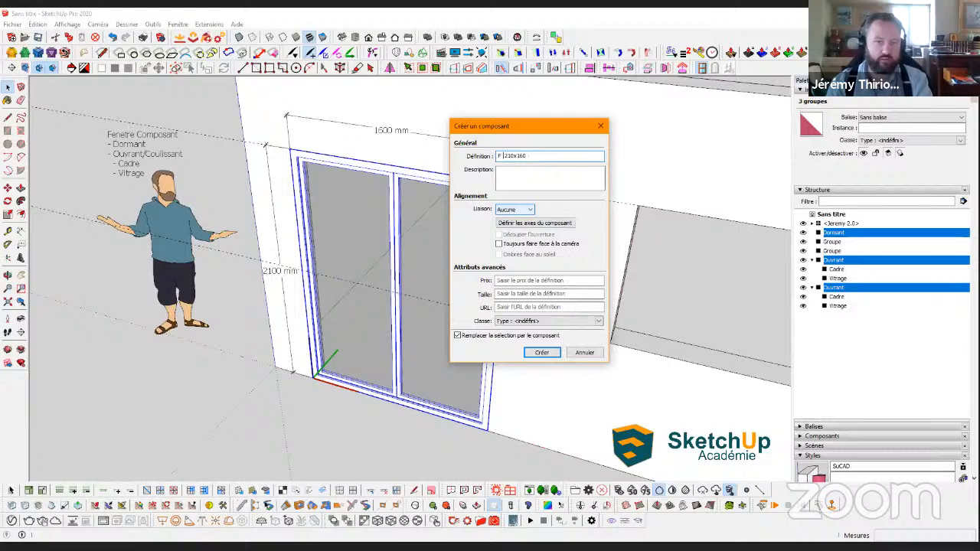
type("Battan ")
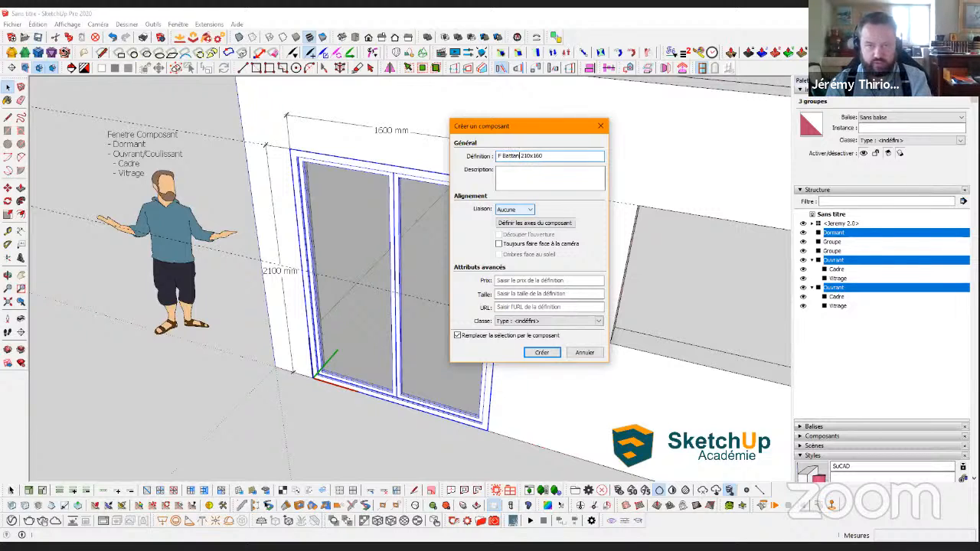
type("te")
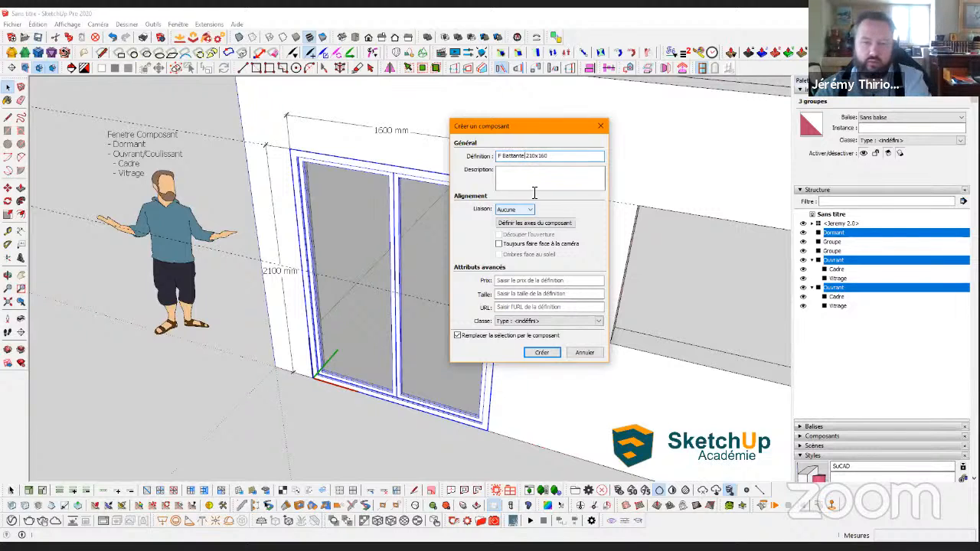
double_click(512, 155)
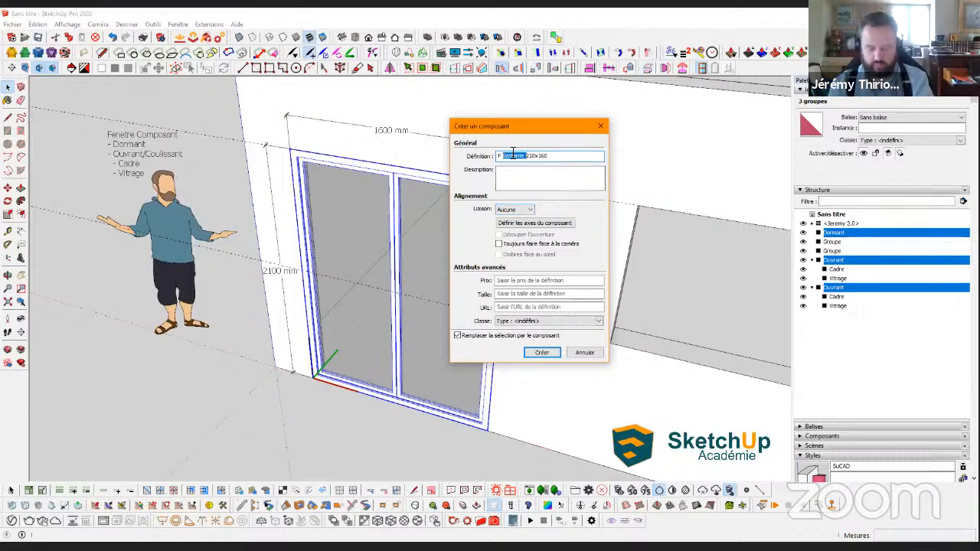
type("Francaise")
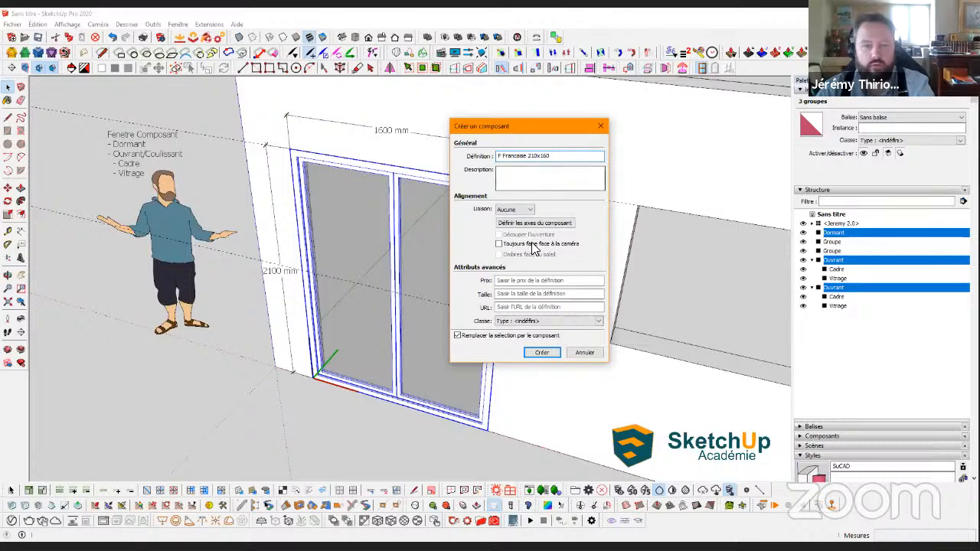
left_click(539, 353)
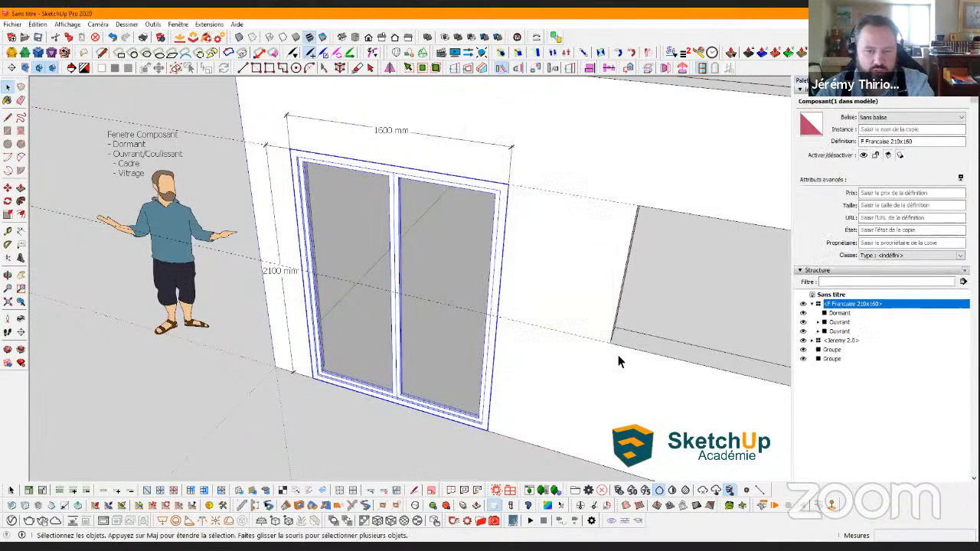
left_click(462, 466)
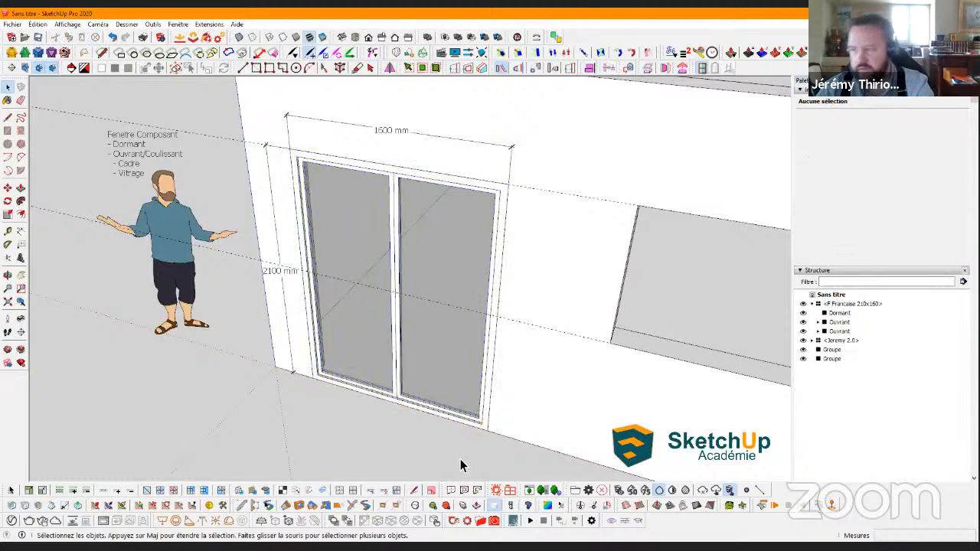
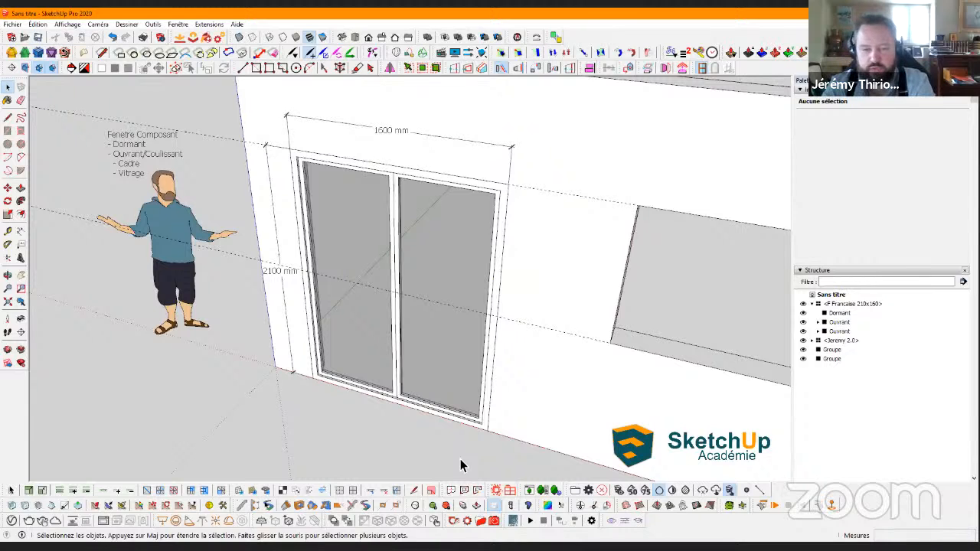
Examine the window component's hierarchy in the model structure, from the Dormant and Ouvrant groups down to the Cadre and Vitrage
left_click(400, 341)
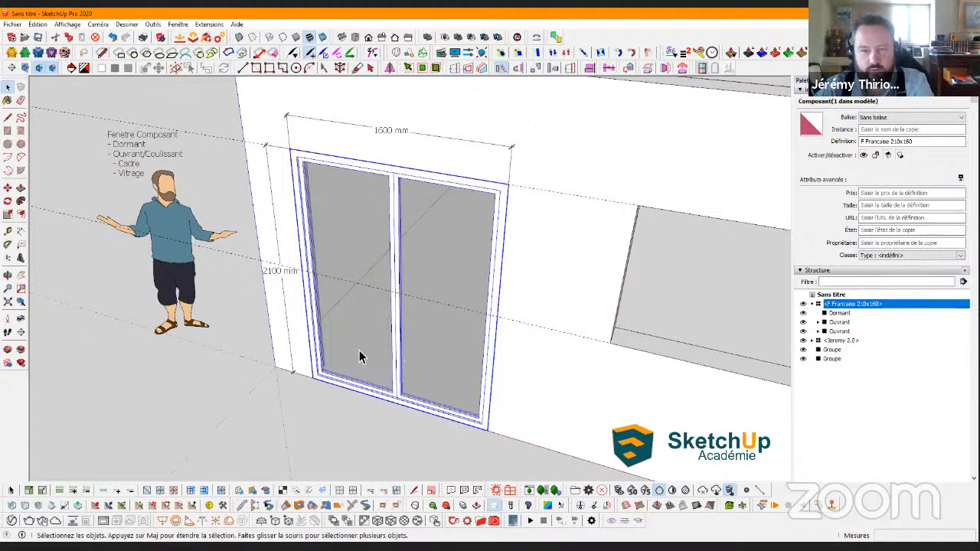
key("o")
middle_click_drag(363, 326, 319, 328)
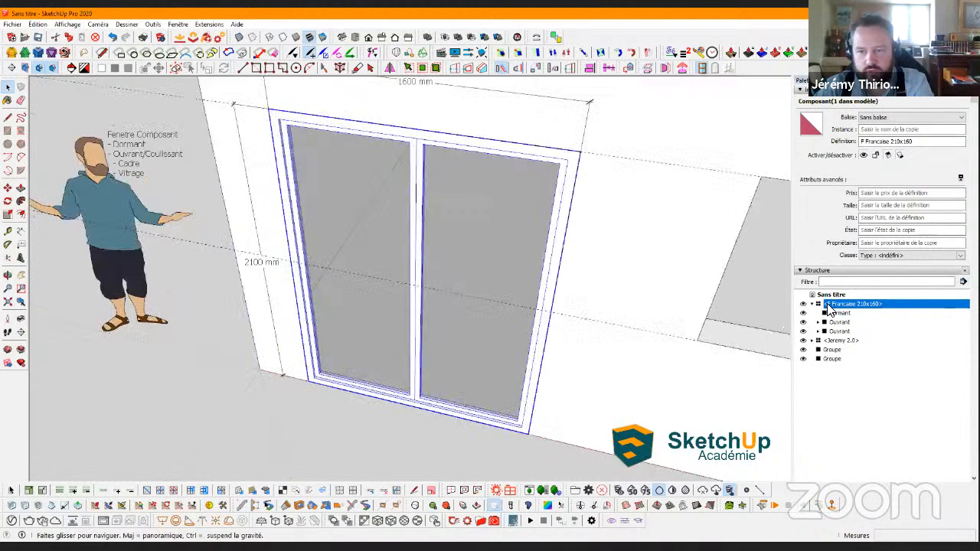
key("space")
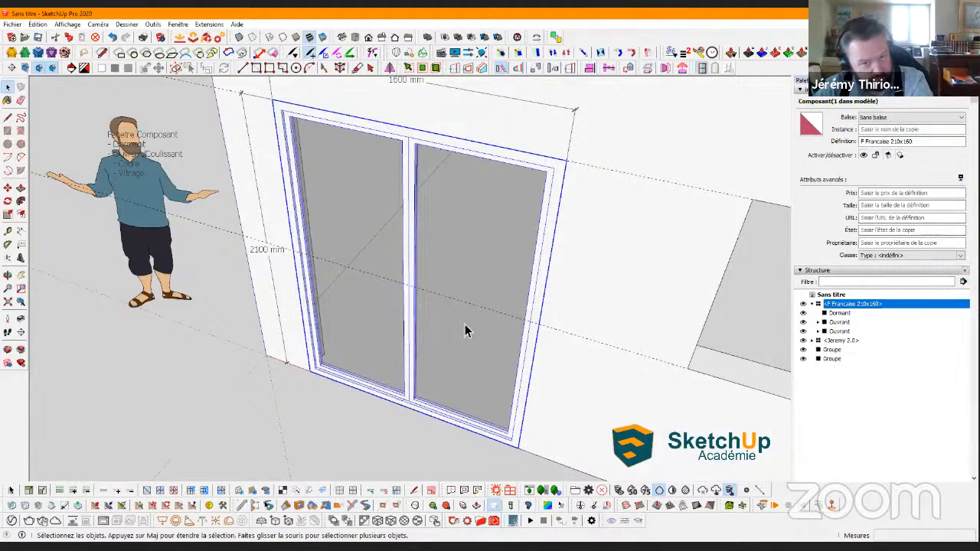
left_click(838, 314)
left_click(838, 323)
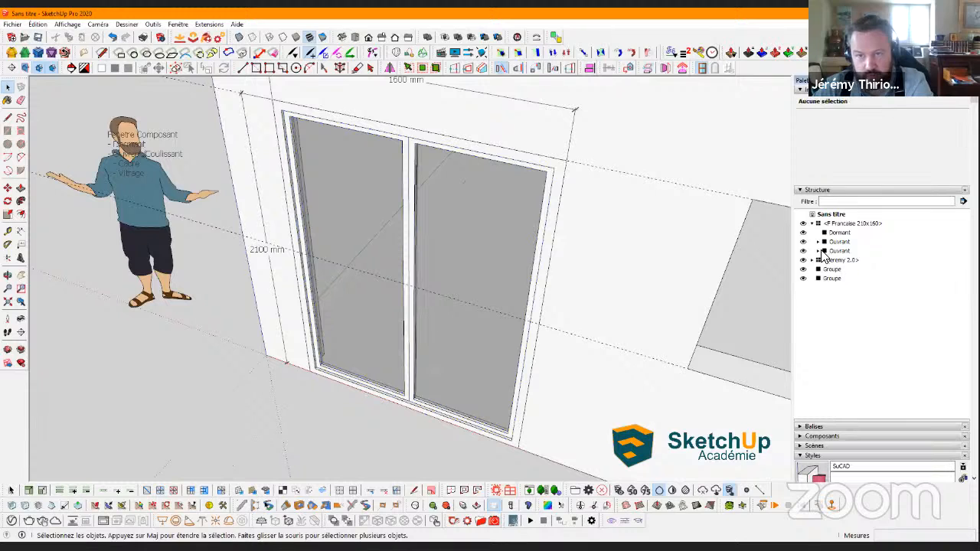
left_click(818, 242)
left_click(842, 260)
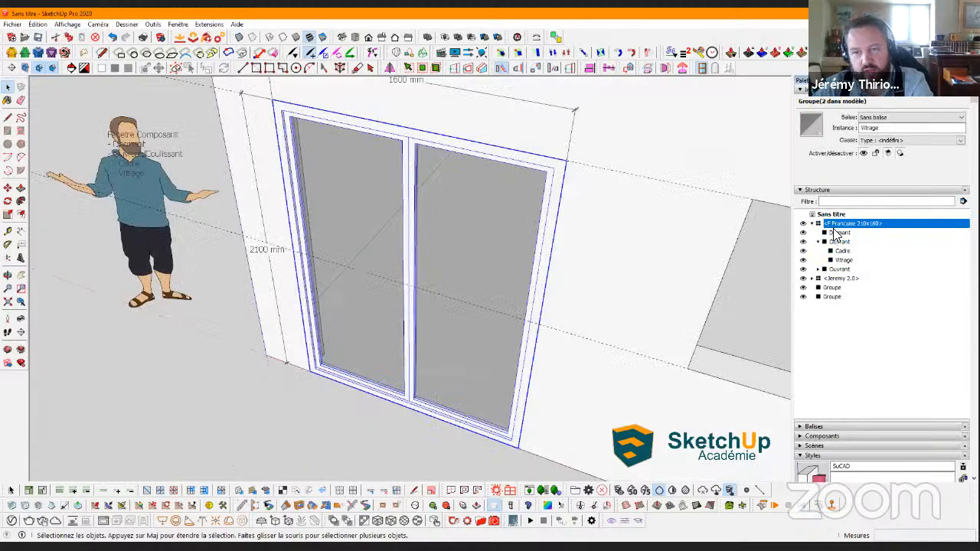
left_click(835, 223)
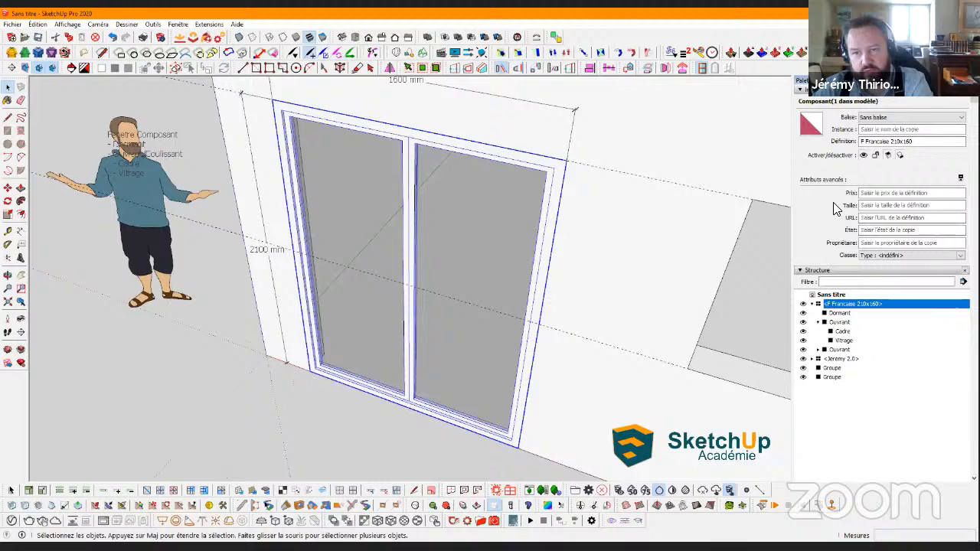
Filter the model structure by "vitrage" and select the Vitrage group of the left Ouvrant sash
left_click(841, 282)
type("vitrage")
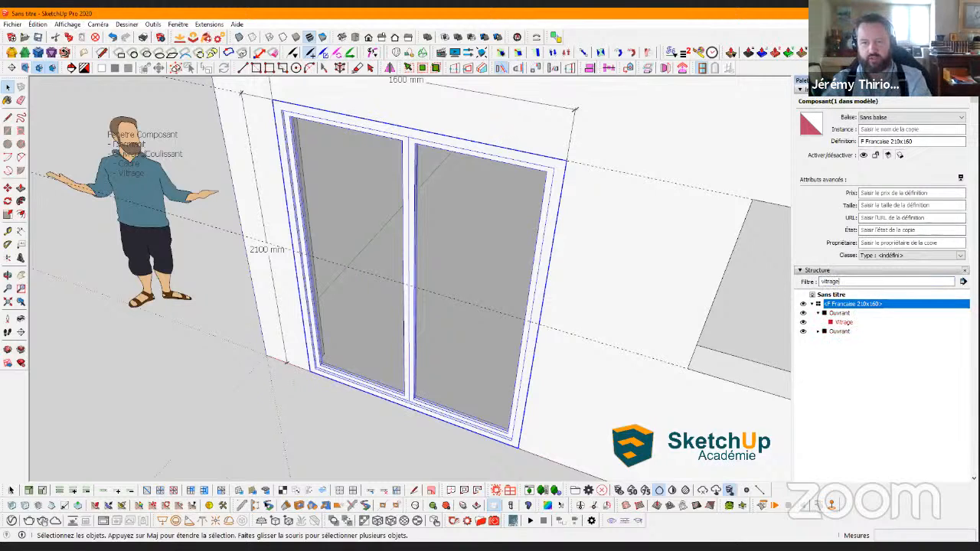
left_click(816, 314)
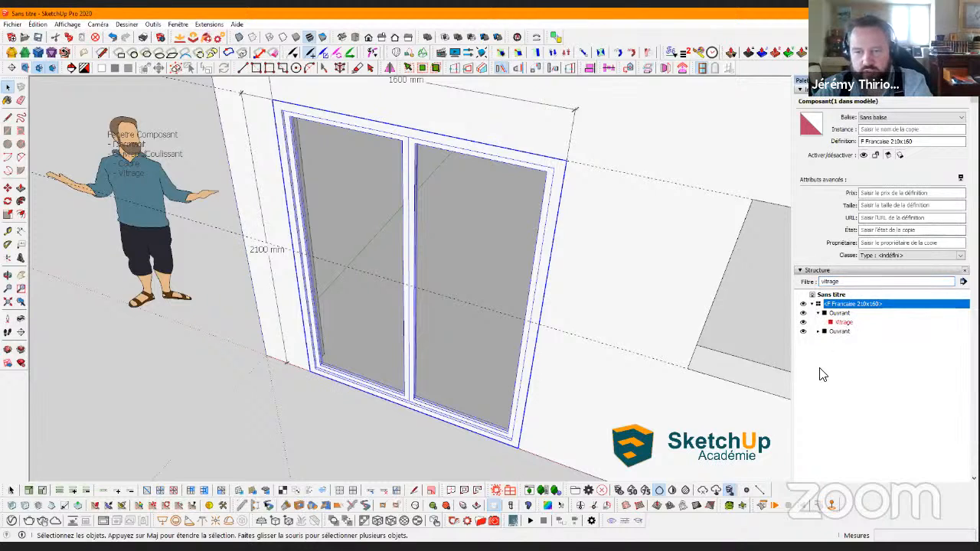
left_click(842, 323)
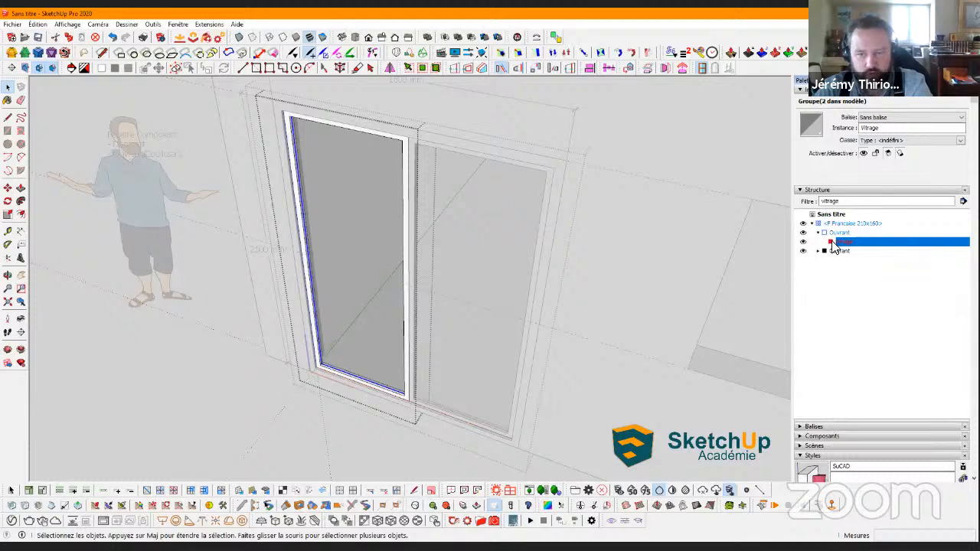
key("Escape")
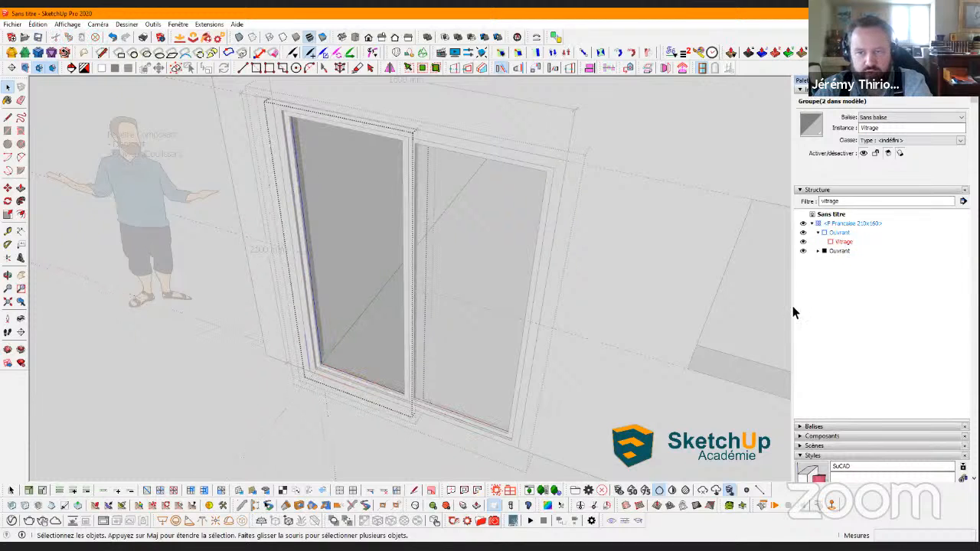
key("Escape")
left_click(839, 242)
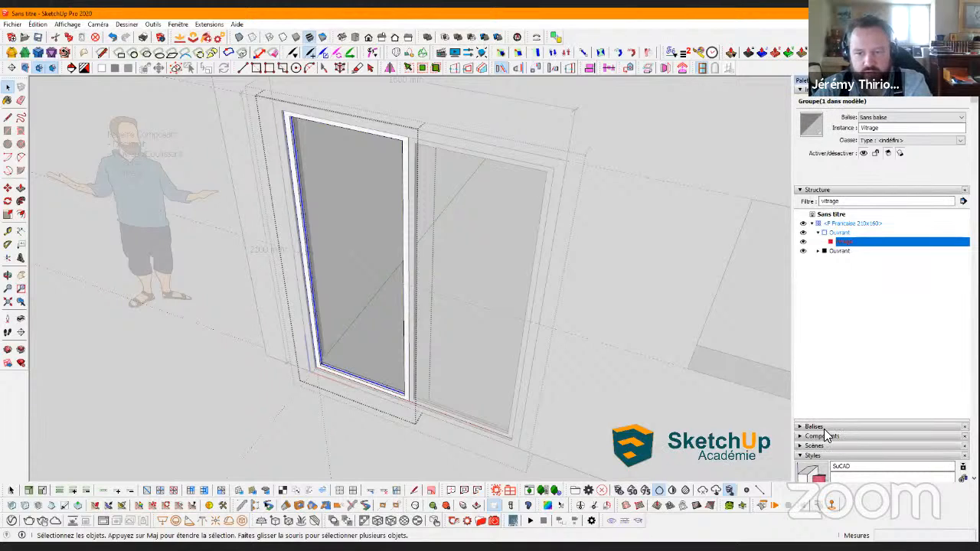
Paint the left sash's Vitrage group with the "Verre translucide bleu" material from the Verre et miroirs collection
scroll(841, 375, "down", 3)
scroll(842, 383, "down", 3)
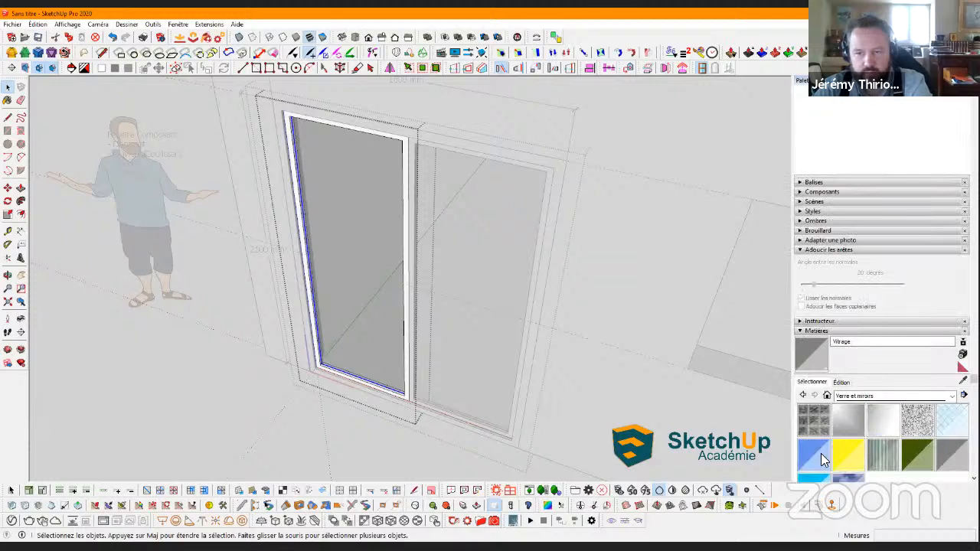
left_click(809, 455)
left_click(377, 230)
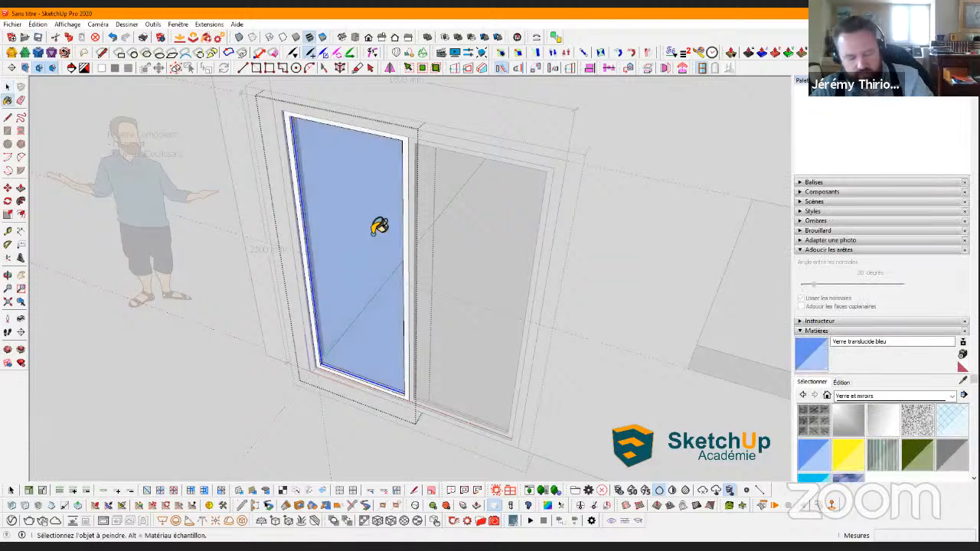
key("ctrl")
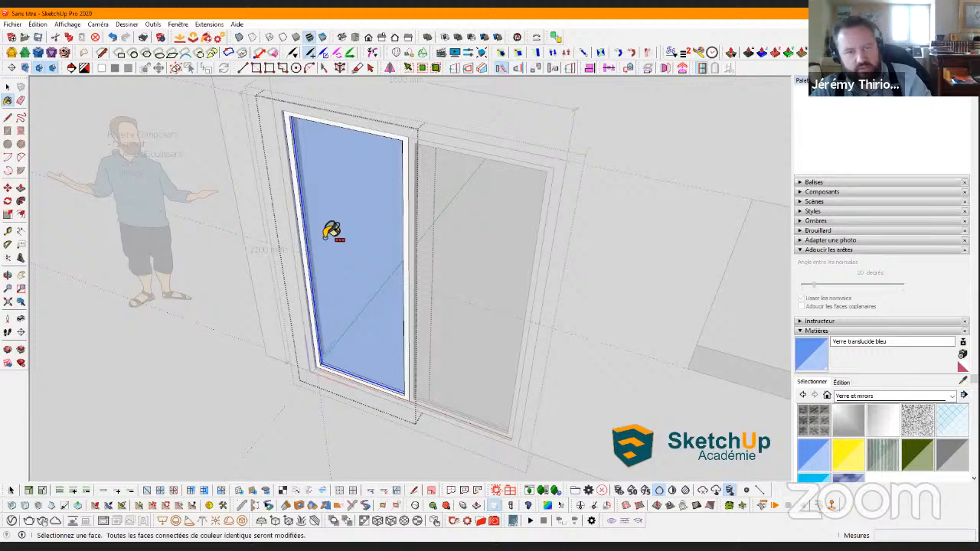
Step out of the left sash, reopen its group for editing and show the "Dans le modèle" materials collection
key("space")
key("Escape")
double_click(341, 283)
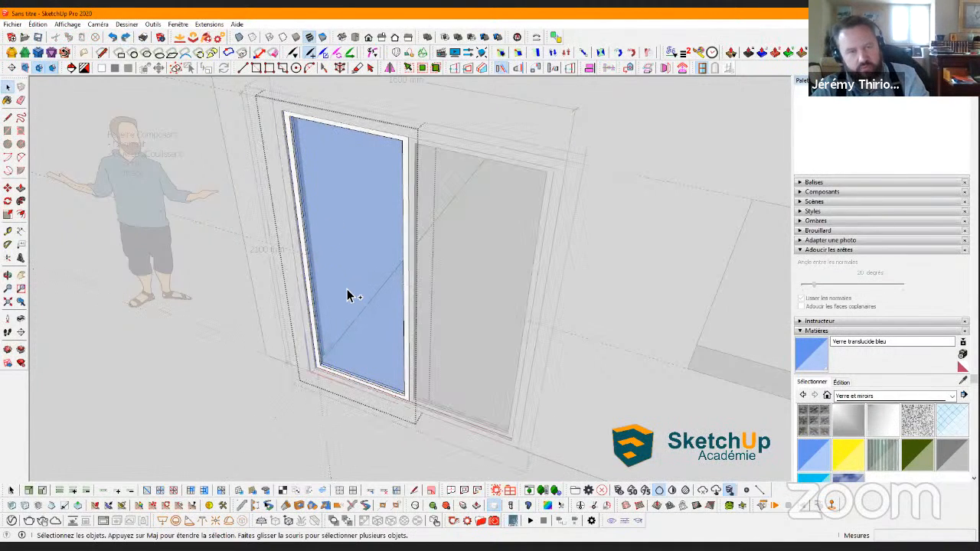
key("ctrl+y")
key("ctrl+y")
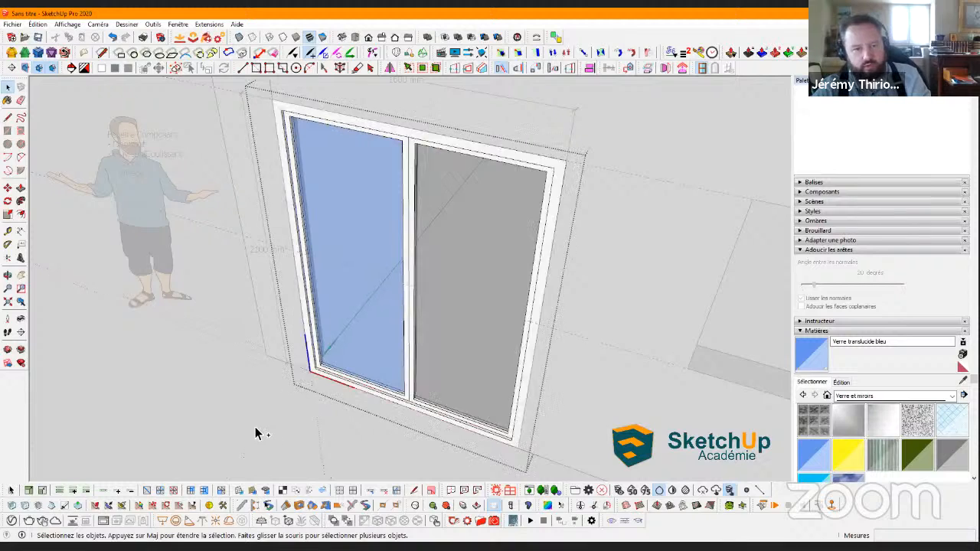
left_click(826, 395)
left_click(857, 396)
left_click(857, 404)
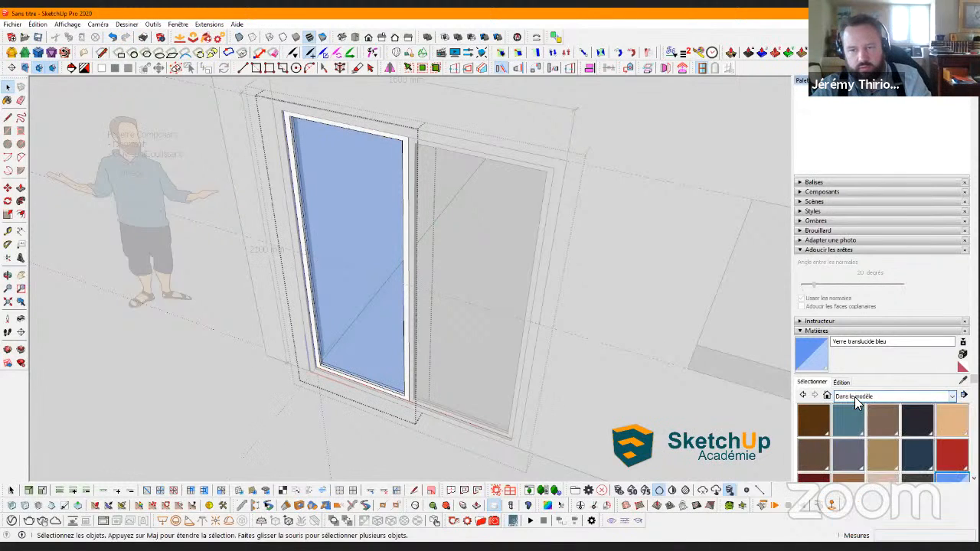
scroll(902, 369, "down", 2)
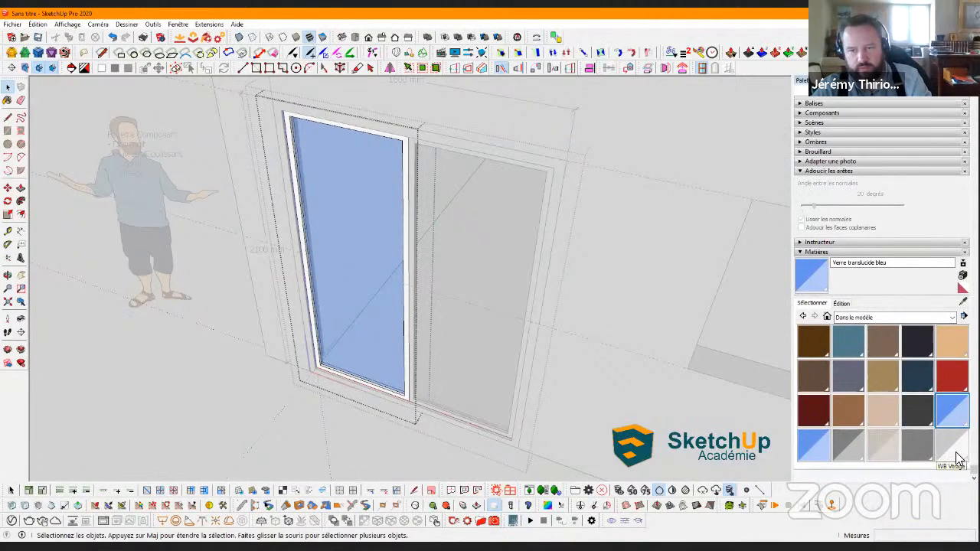
Repaint the left sash's glazing with the "Vitrage" material and close the window component
left_click(848, 444)
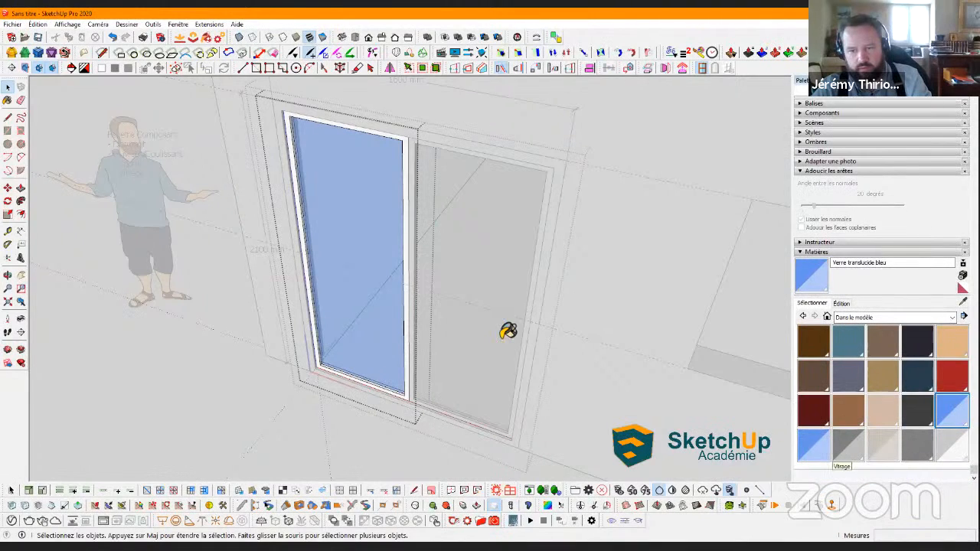
left_click(349, 256)
key("space")
left_click(314, 398)
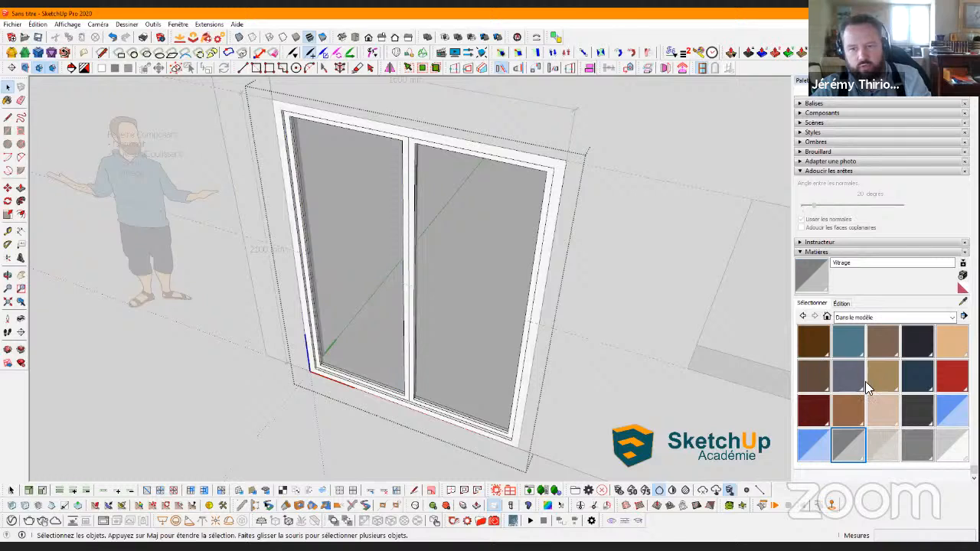
key("Escape")
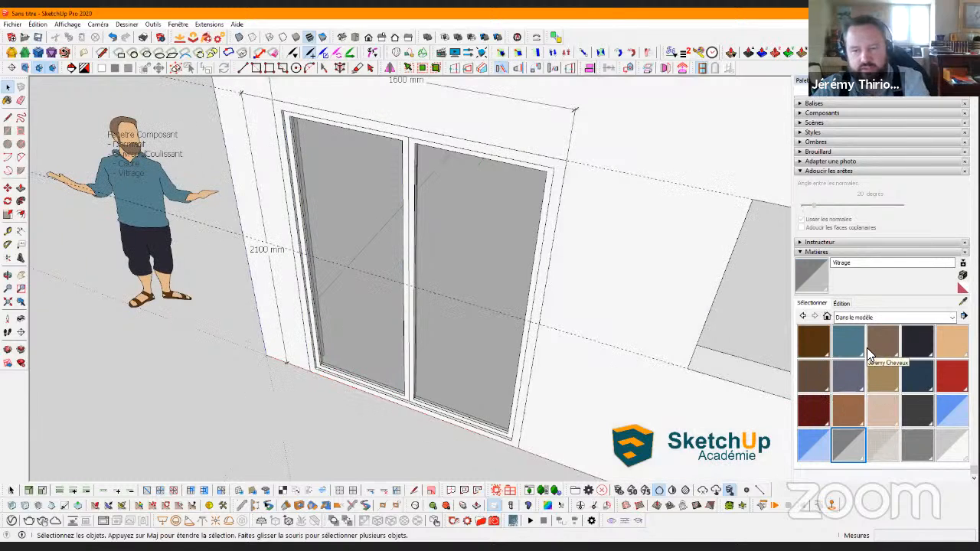
Open the window component and paint its Dormant and Ouvrant groups individually with the dark brown "Chaussure" material
middle_click_drag(184, 275, 219, 259)
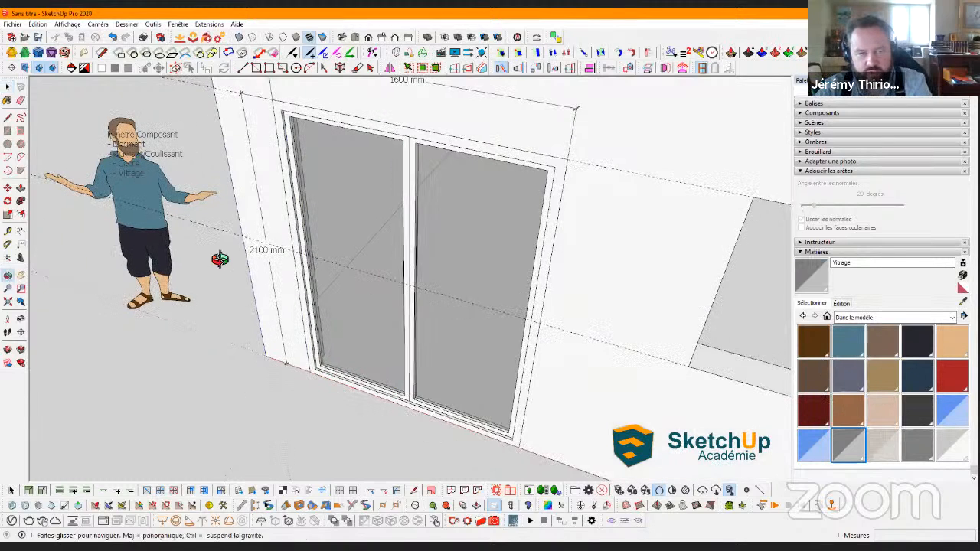
middle_click_drag(416, 322, 386, 363)
scroll(368, 323, "down", 2)
middle_click_drag(337, 307, 348, 383)
left_click(362, 298)
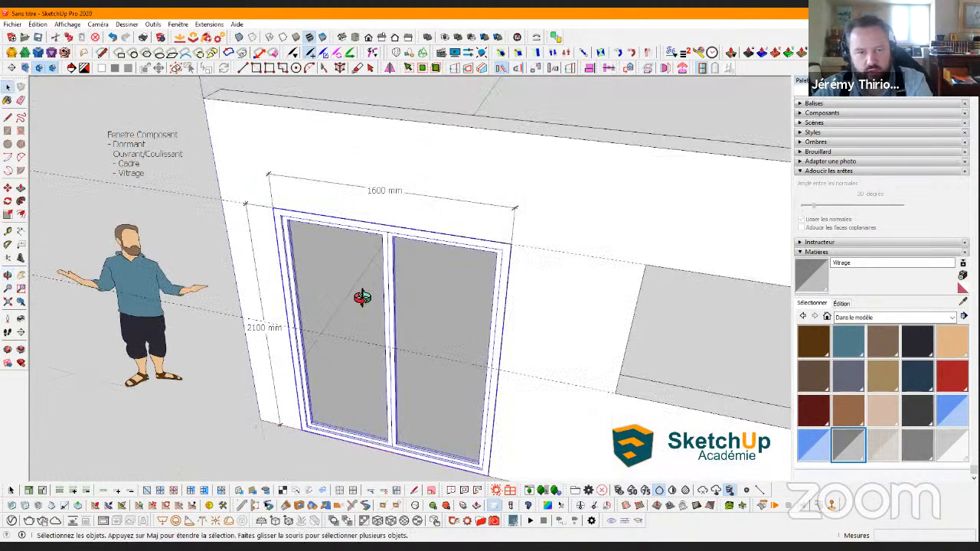
scroll(405, 405, "down", 3)
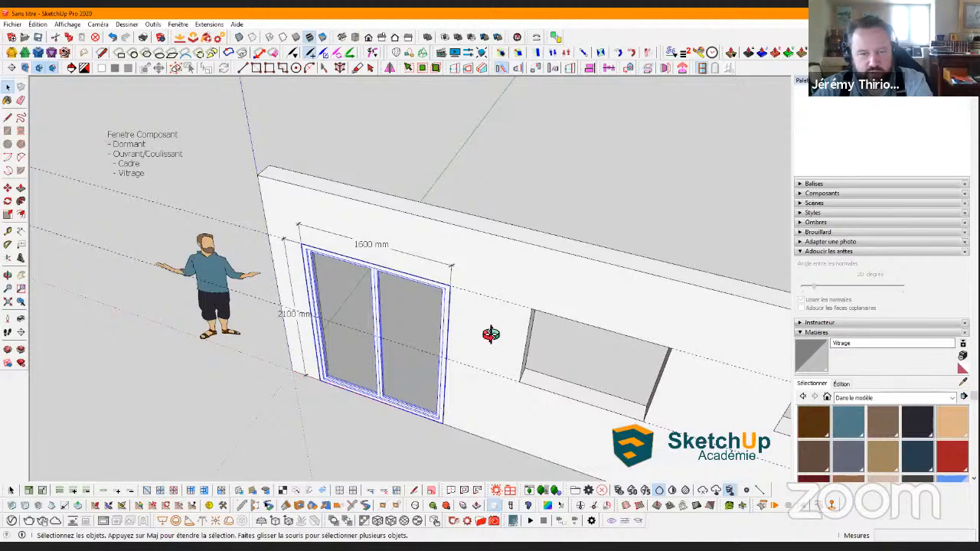
middle_click_drag(490, 333, 422, 255)
middle_click_drag(466, 324, 398, 258)
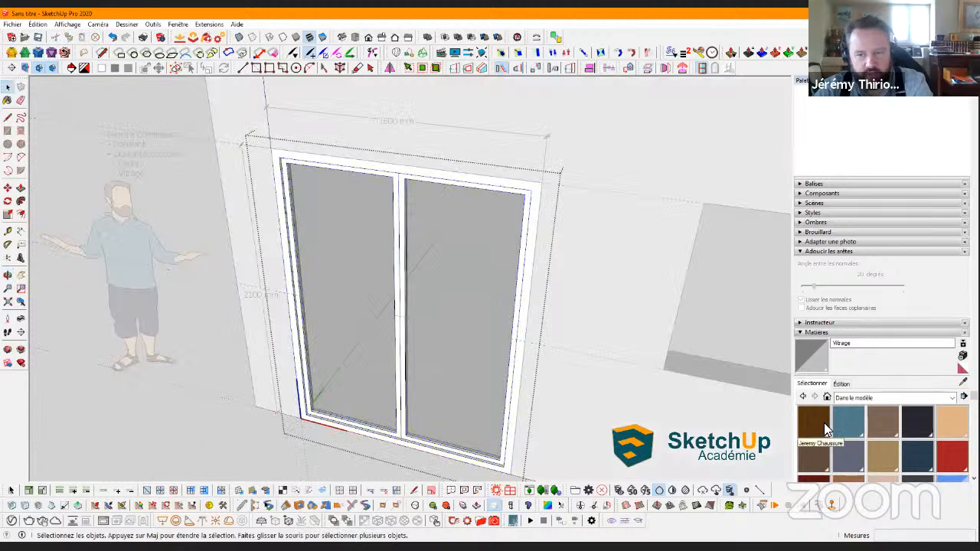
left_click(813, 421)
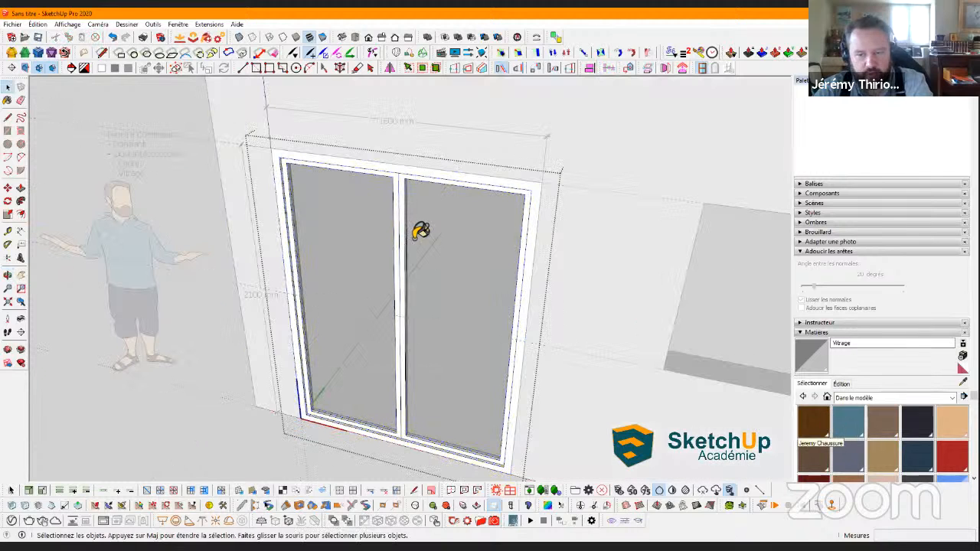
left_click(406, 188)
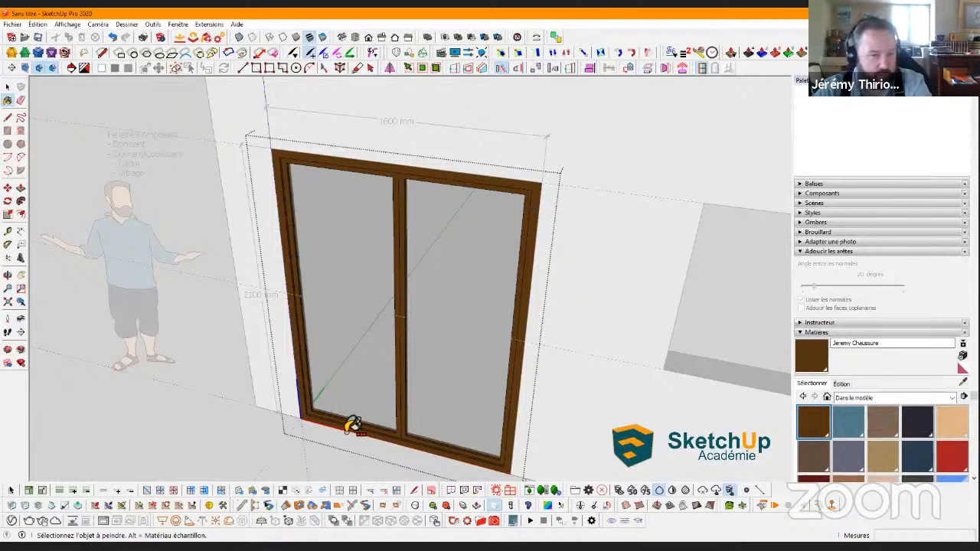
Undo the brown painting of the Dormant and Ouvrant groups and close the window component
key("ctrl")
key("ctrl+z")
key("ctrl+z")
key("ctrl+z")
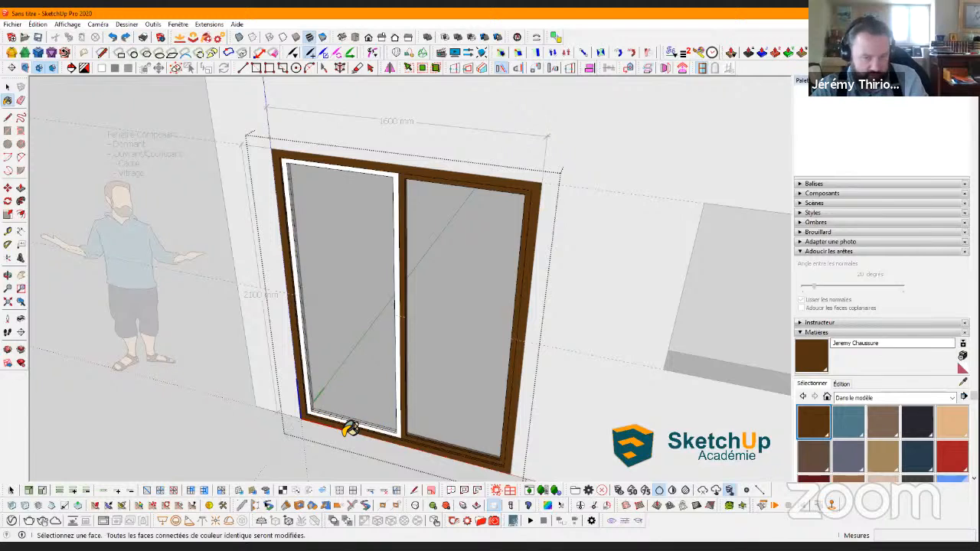
key("space")
left_click(272, 452)
Paint the whole window component from outside with the dark brown "Chaussure" material
key("b")
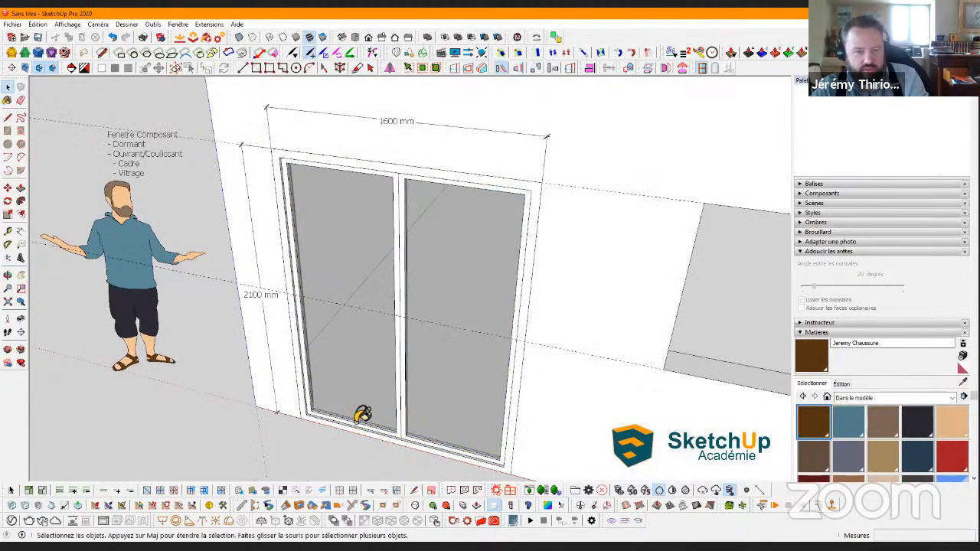
left_click(349, 417)
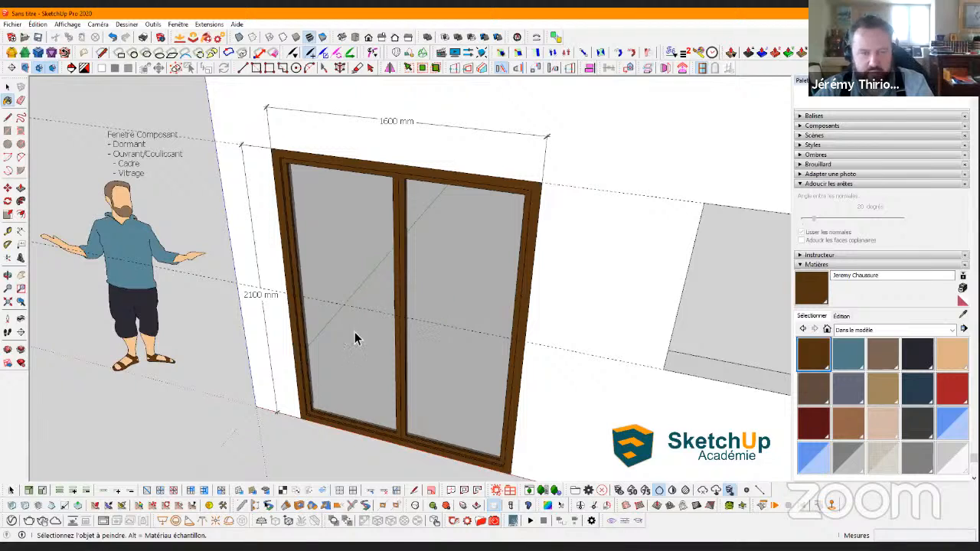
key("space")
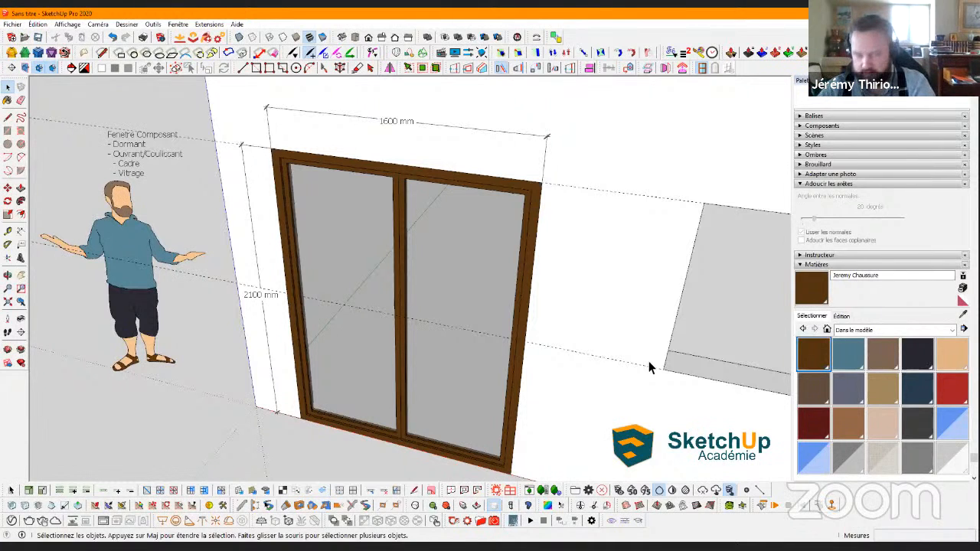
Dimension the height and width of the wall opening beside the window
scroll(688, 331, "down", 4)
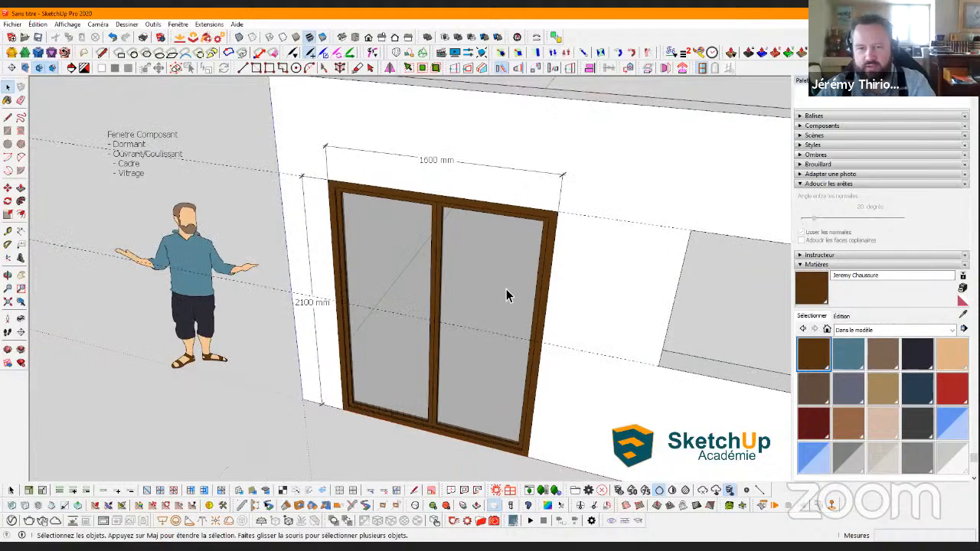
middle_click_drag(612, 254, 304, 263, "shift")
scroll(304, 263, "down", 1)
middle_click_drag(232, 272, 205, 295)
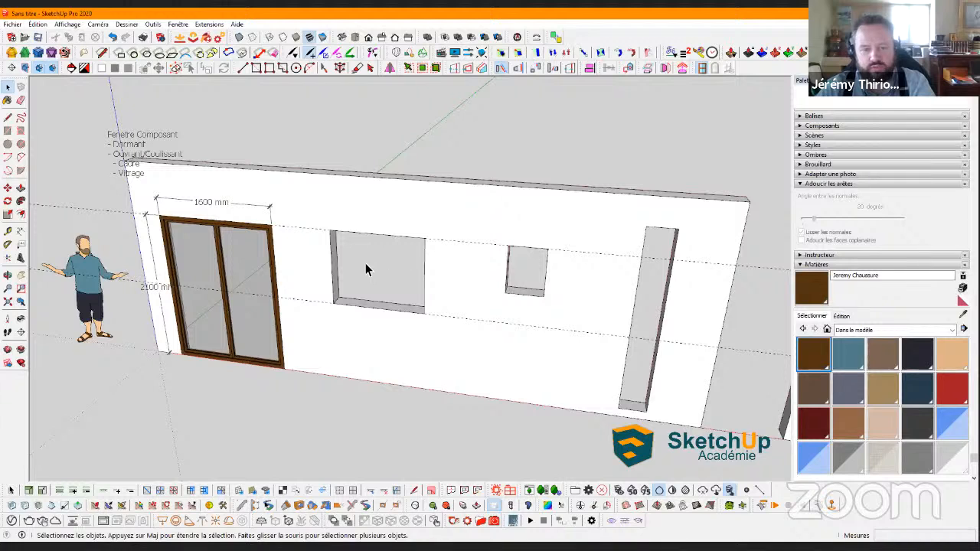
middle_click_drag(391, 258, 283, 269)
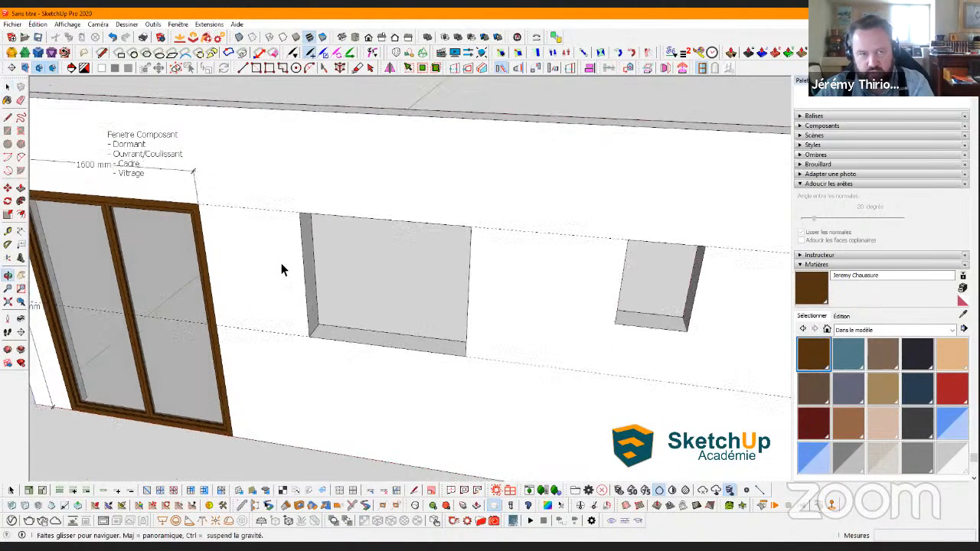
left_click(20, 231)
left_click(301, 331)
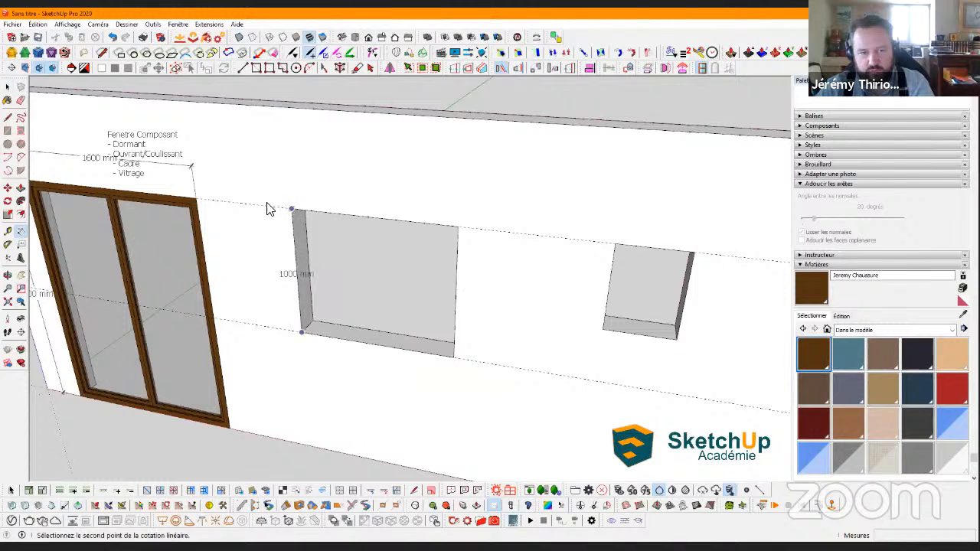
left_click(266, 208)
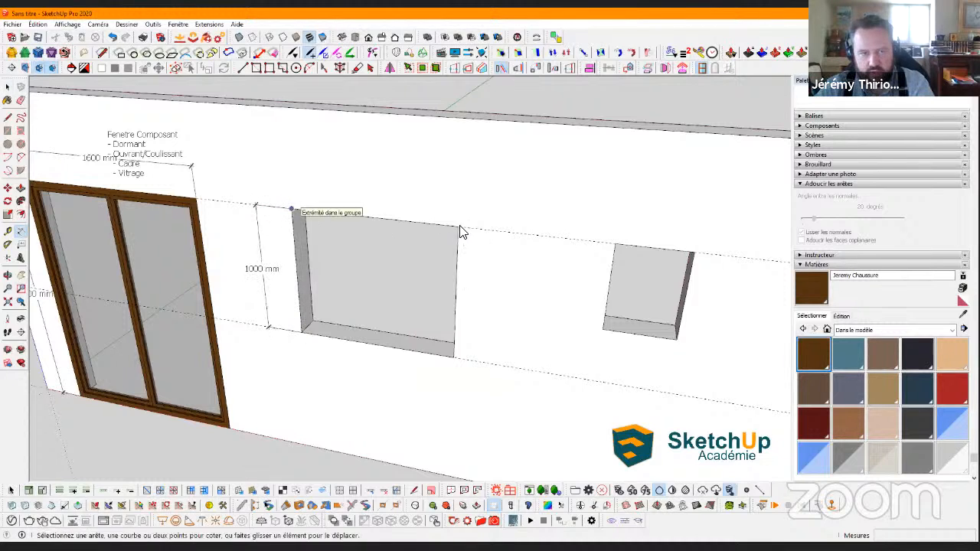
left_click(291, 209)
left_click(458, 227)
left_click(449, 192)
Select the "F Francaise 210x160" component in the model structure and clear the "vitrage" filter
middle_click_drag(324, 296, 783, 278)
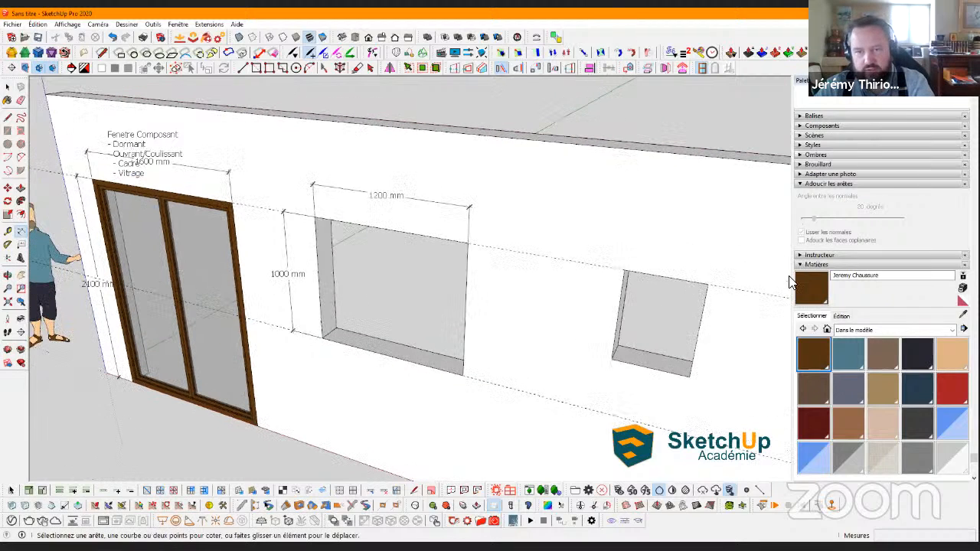
scroll(805, 246, "up", 5)
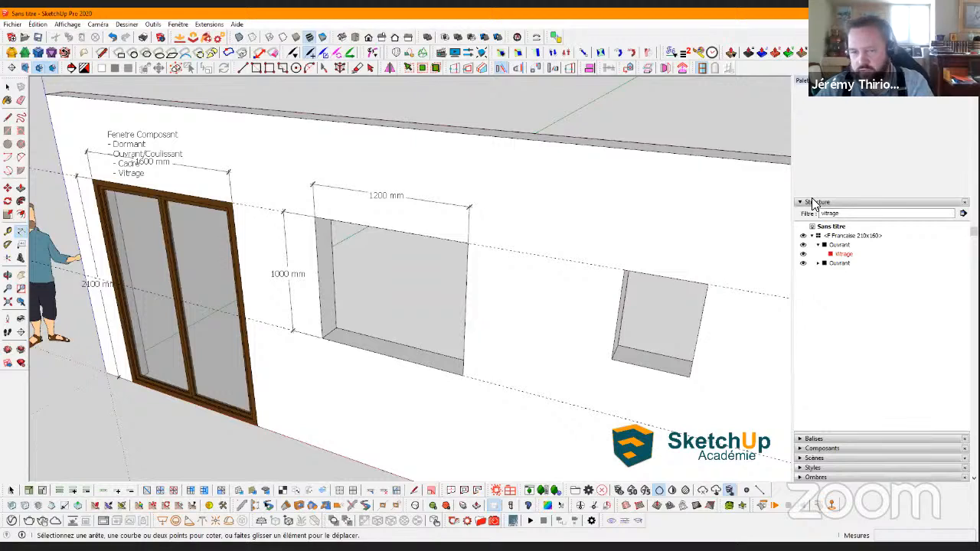
left_click(838, 235)
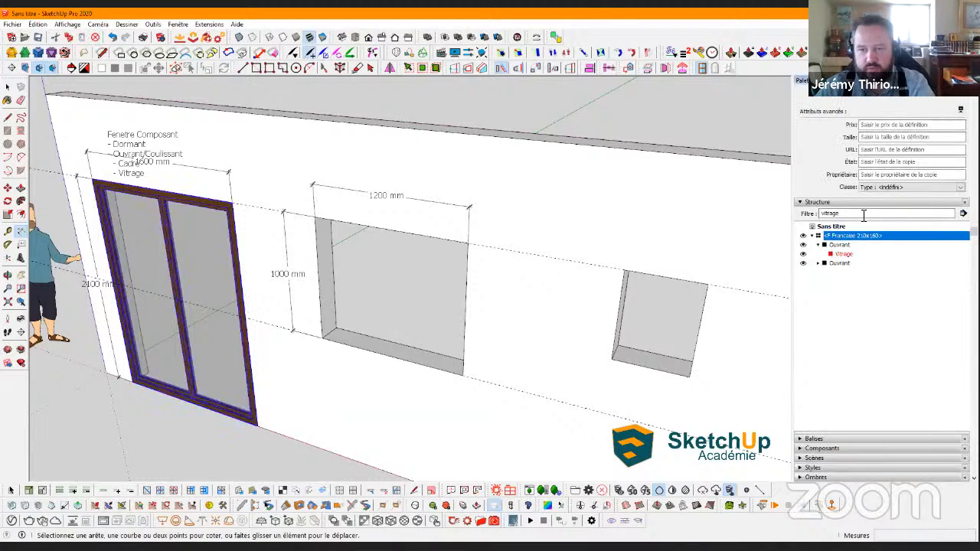
double_click(830, 214)
key("BackSpace")
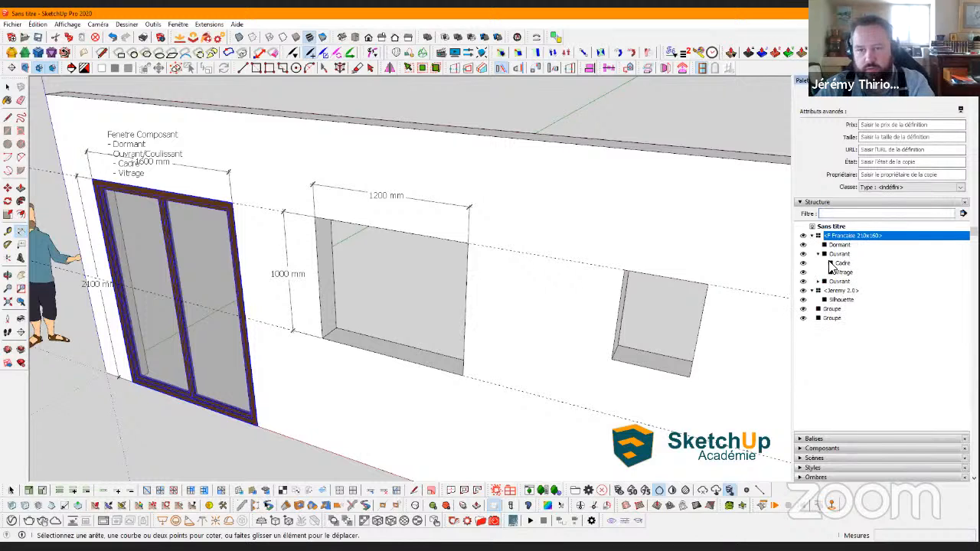
Examine the window's Dormant and Ouvrant groups and the nested Vitrage by selecting them in the model structure
left_click(838, 244)
left_click(818, 175)
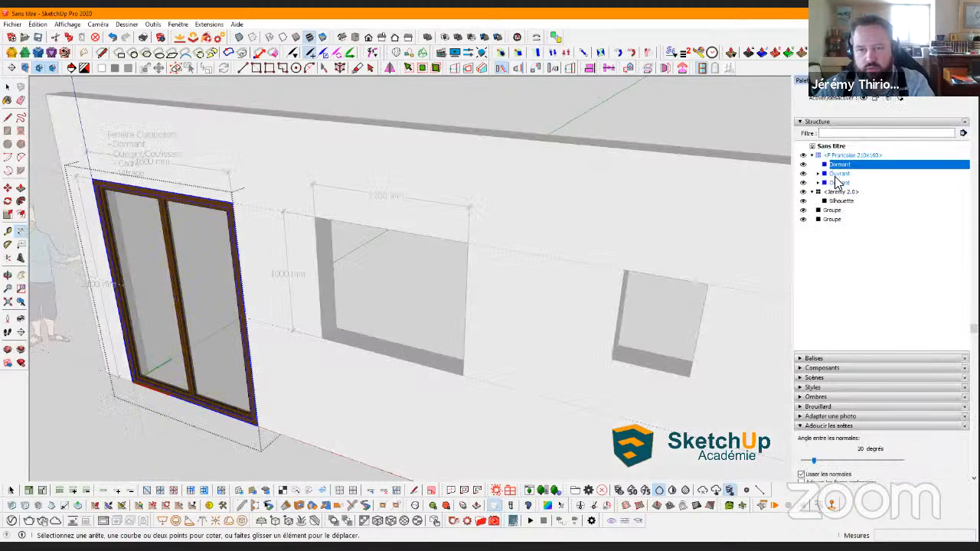
left_click(820, 181)
left_click(818, 174)
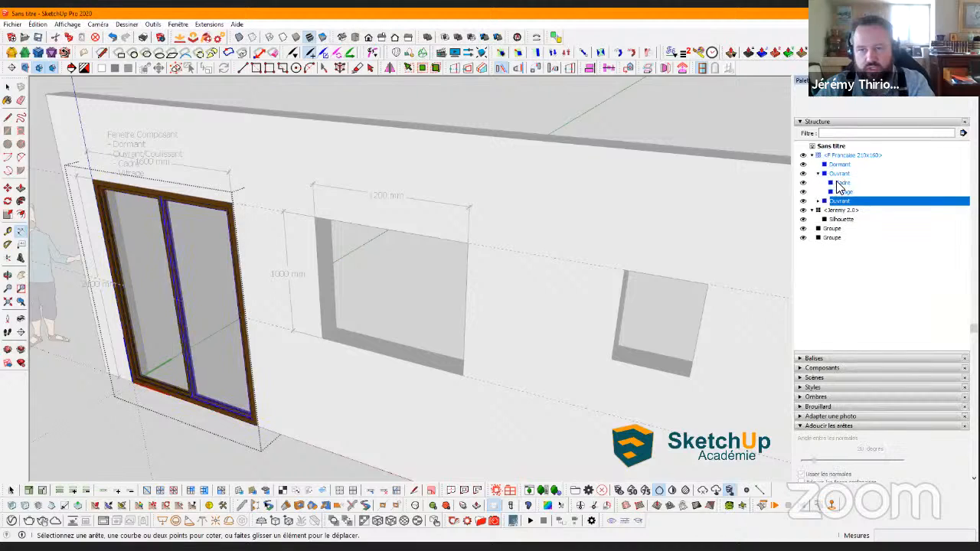
left_click(842, 192)
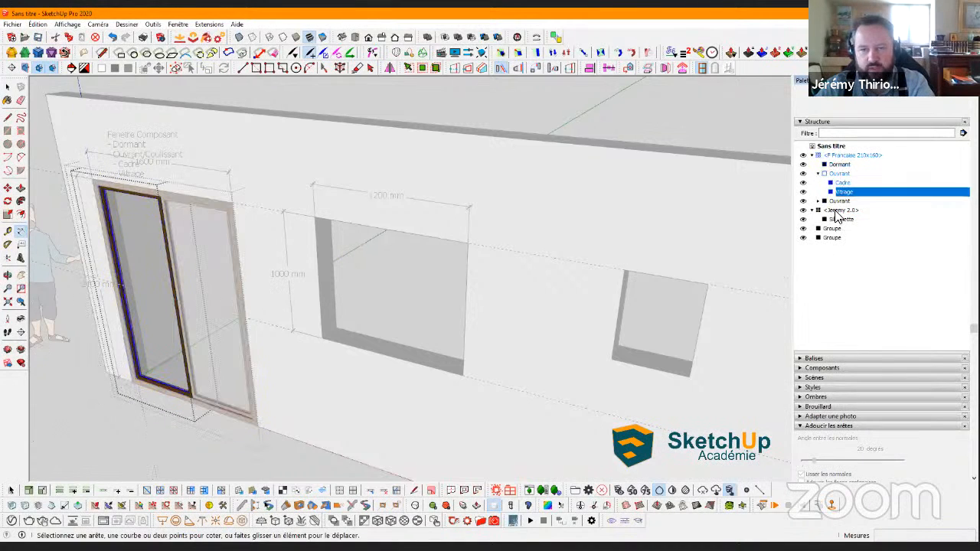
Collapse the Ouvrant groups in the model structure, close the component for editing and fold up the hierarchy
left_click(818, 175)
left_click(837, 174)
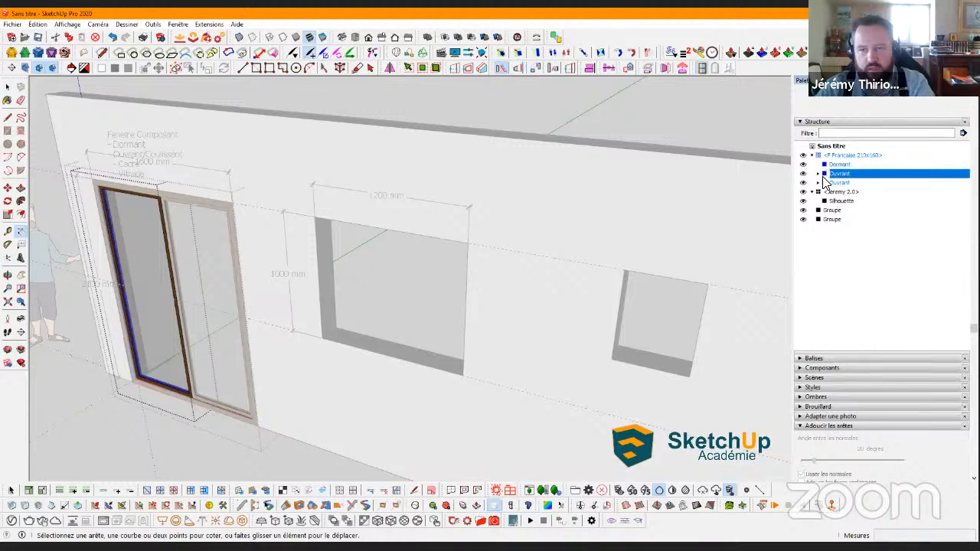
left_click(815, 239)
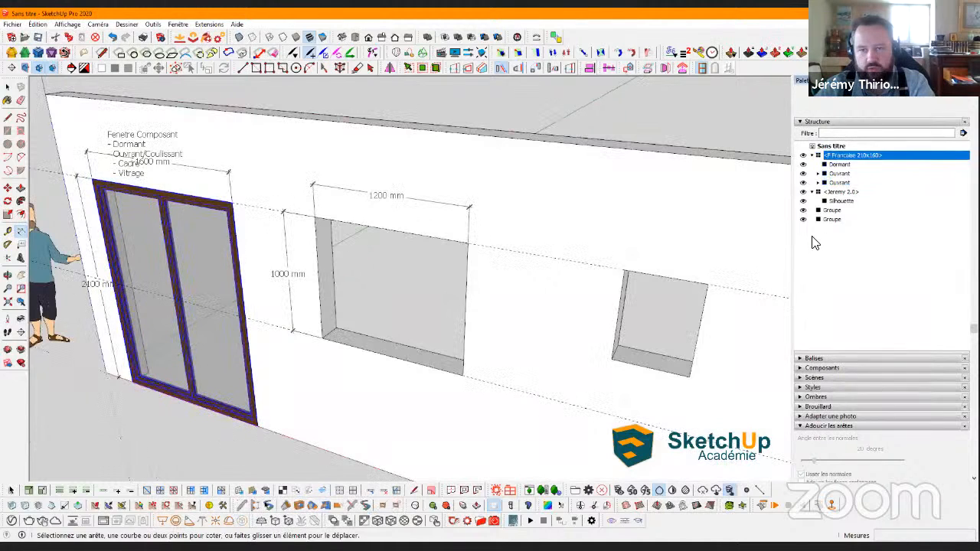
left_click(830, 306)
left_click(813, 245)
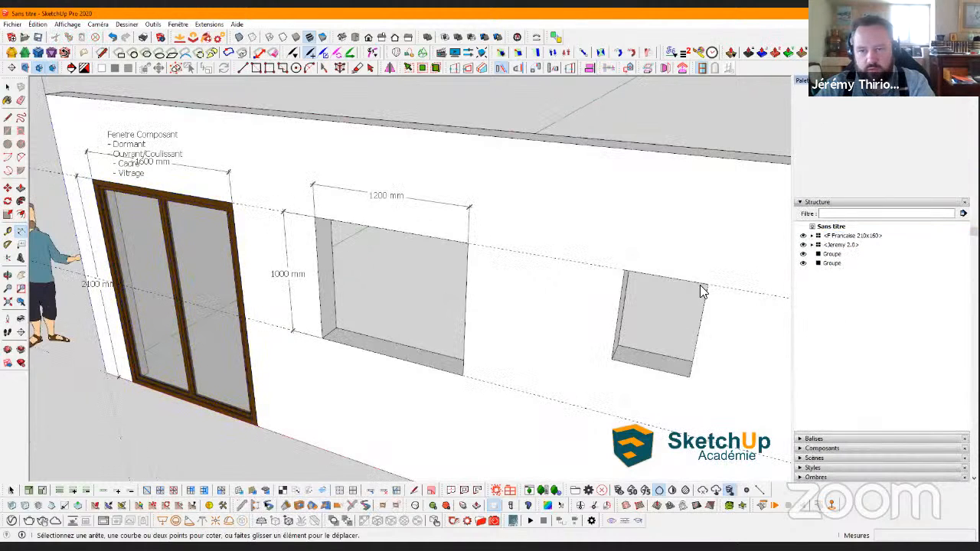
Draw a 1200 x 1000 mm rectangle filling the wall opening beside the finished window
key("o")
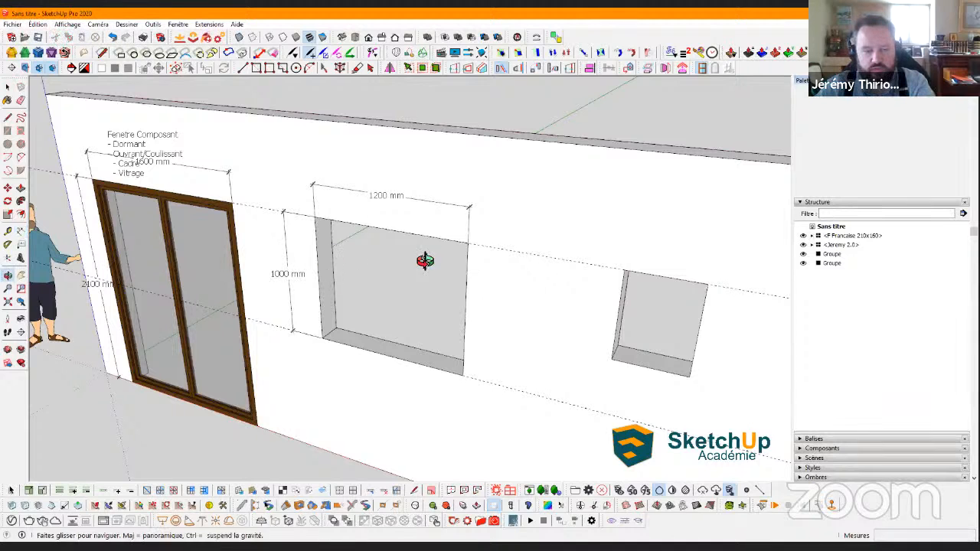
key("space")
middle_click_drag(499, 251, 538, 247)
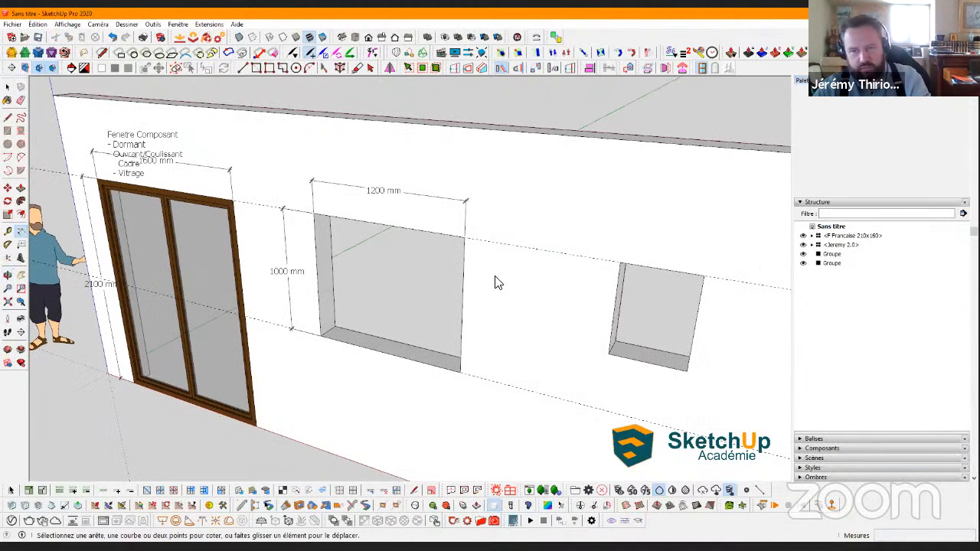
key("r")
left_click(320, 335)
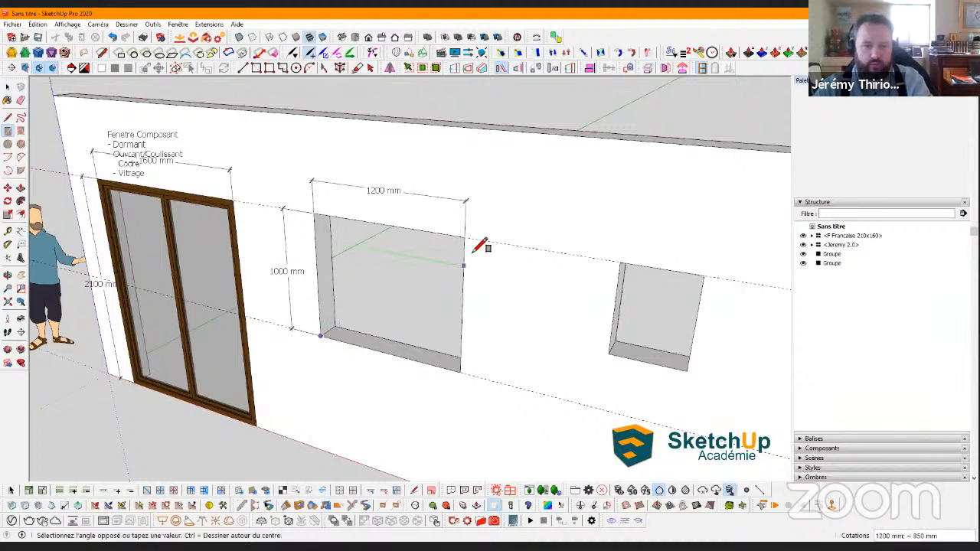
left_click(464, 235)
key("space")
Offset the rectangle's outline 50 mm inward and delete the inner face to leave a frame
mouse_move(365, 307)
middle_mouse_down()
mouse_move(346, 277)
mouse_move(328, 278)
middle_mouse_up()
key("f")
left_click(324, 277)
type("5")
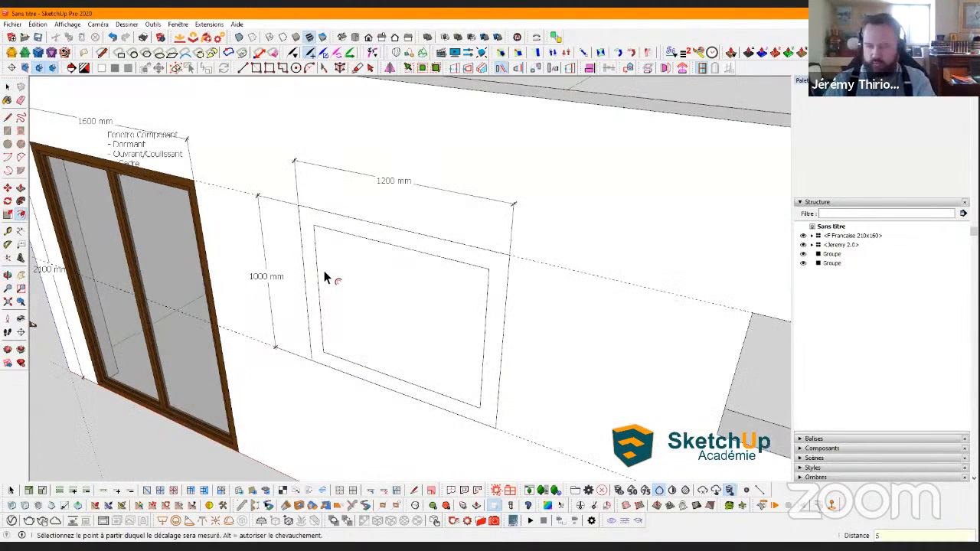
type("0")
key("Return")
key("space")
left_click(342, 293)
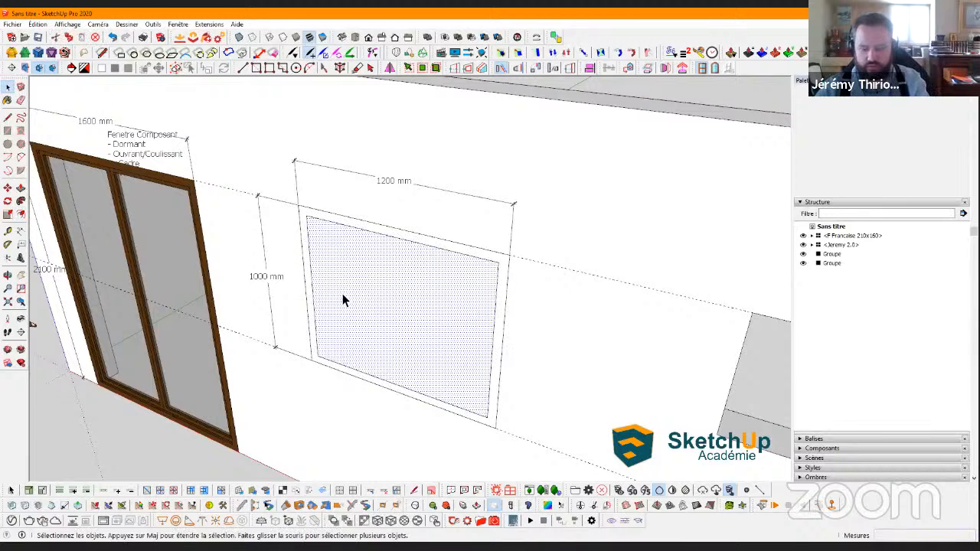
key("Delete")
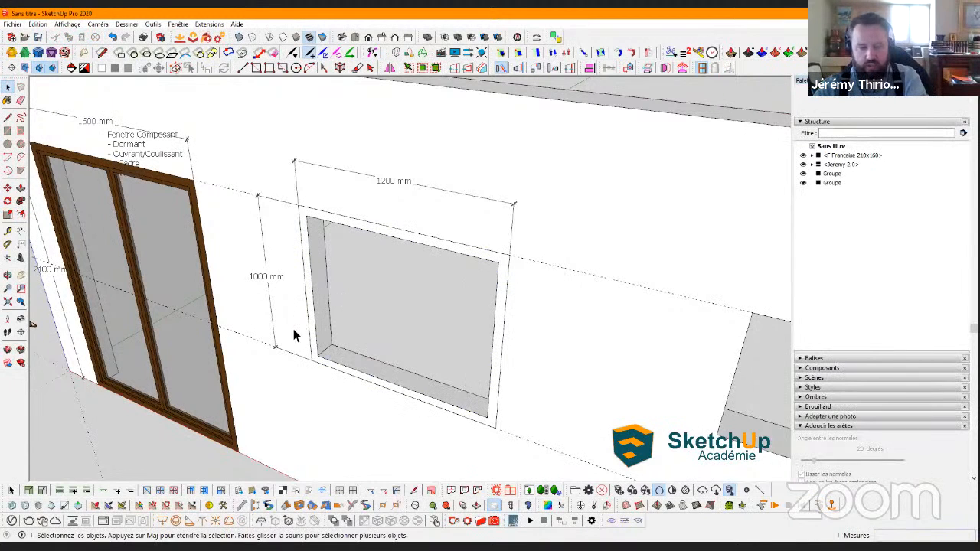
Push/Pull the frame face partway into the wall's thickness
key("p")
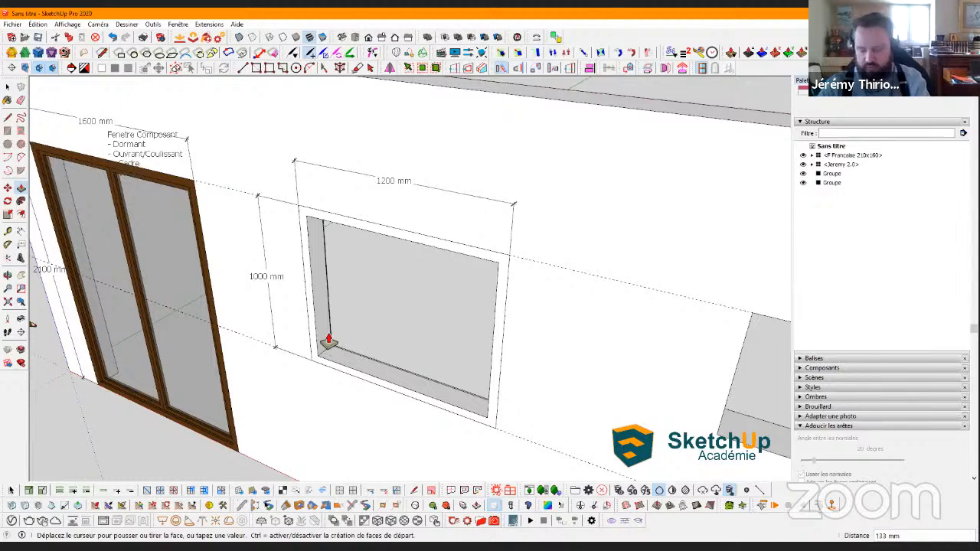
left_click(327, 341)
key("space")
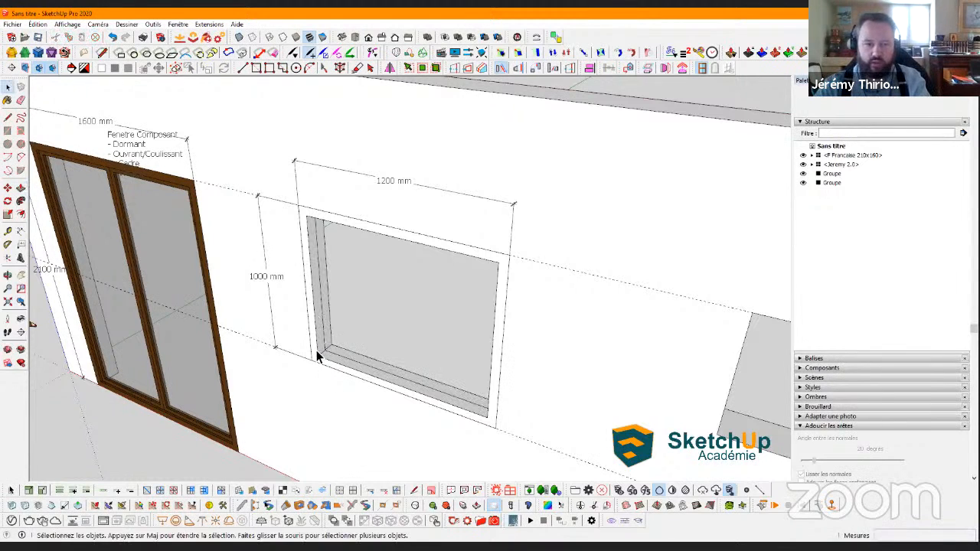
Group all of the outer frame's geometry and name the group "Dormant"
triple_click(317, 357)
right_click(356, 257)
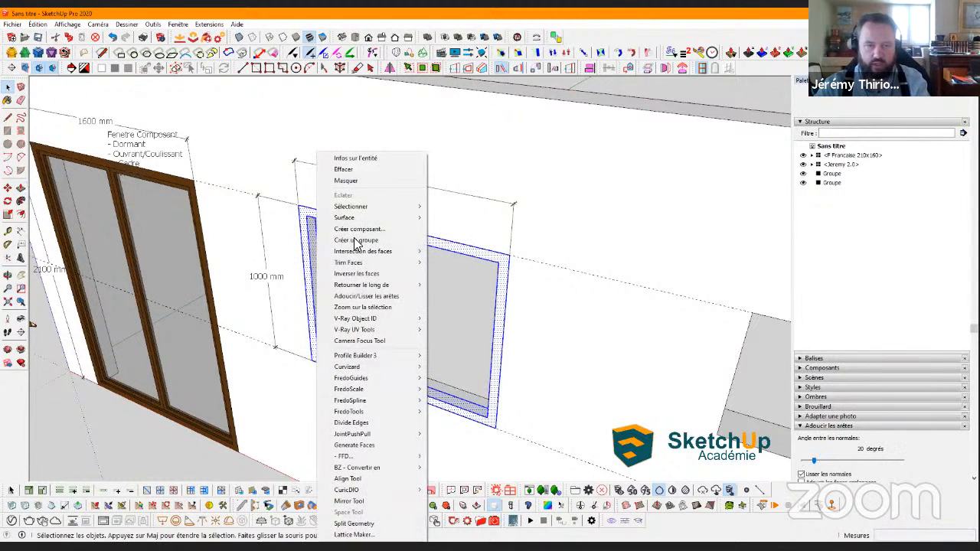
left_click(354, 239)
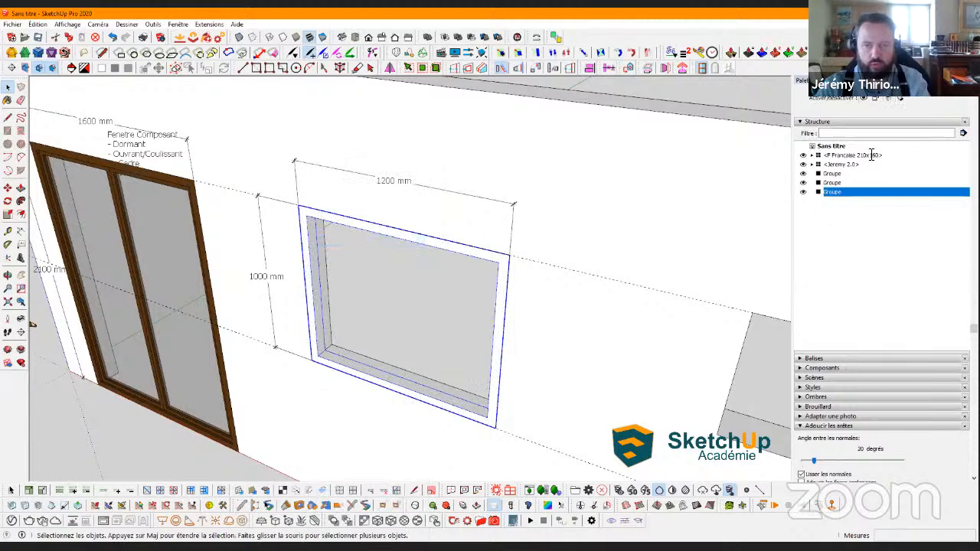
left_click(863, 129)
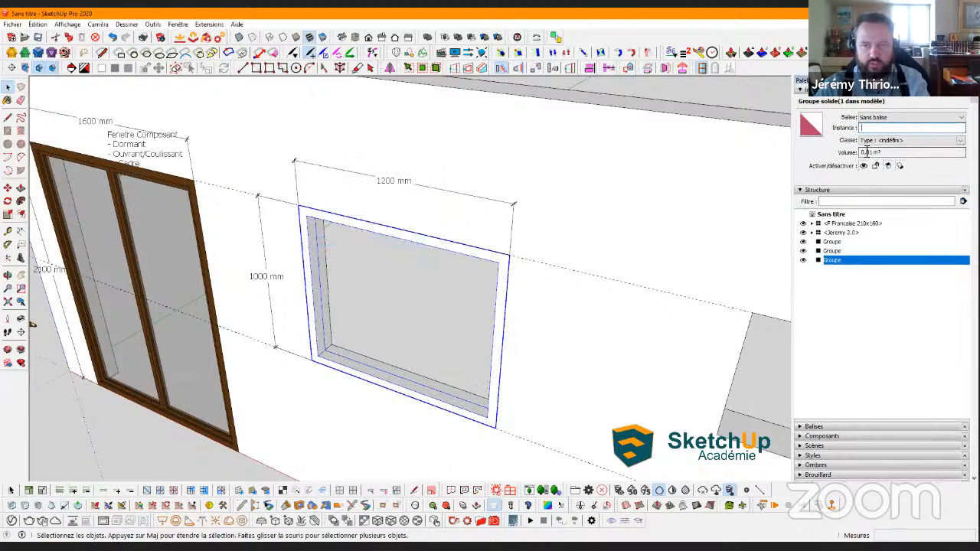
type("Dormant")
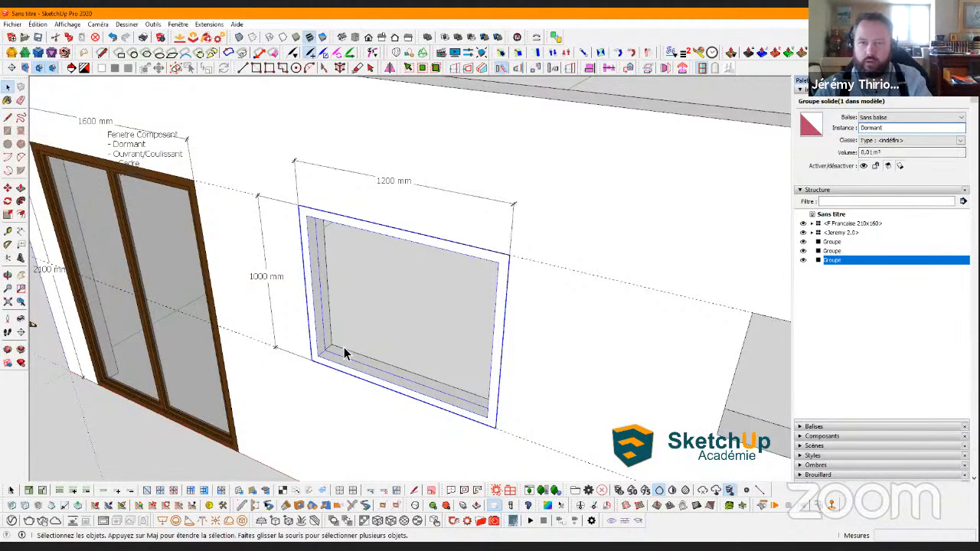
Draw a 900 x 550 mm rectangle inside the Dormant, from its lower-left inner corner to the midpoint of the upper inner edge
type("r")
scroll(317, 352, "up", 4)
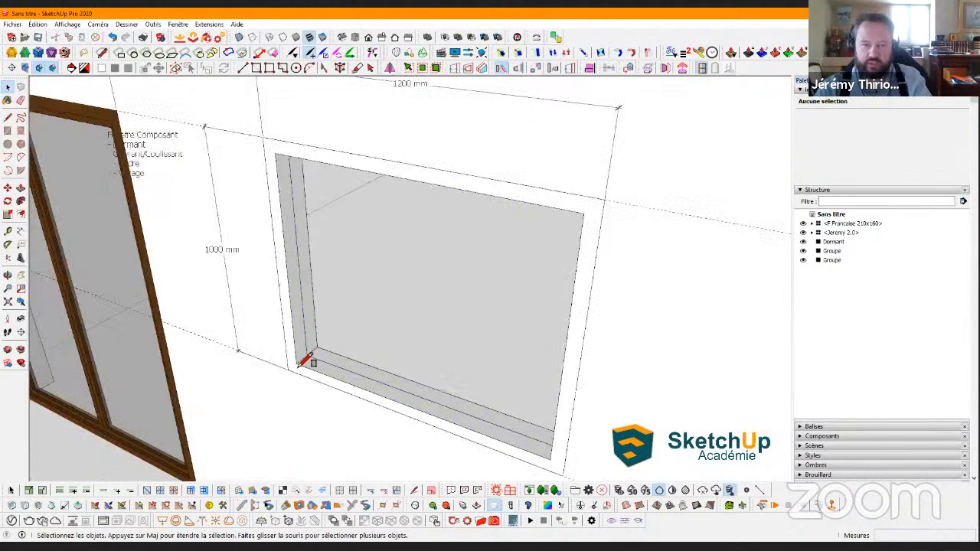
left_click(433, 185)
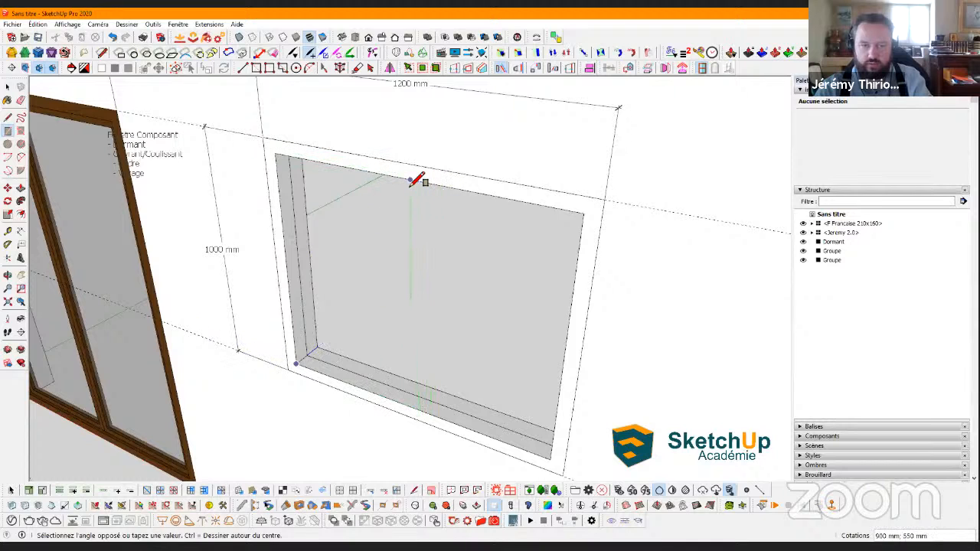
left_click(410, 184)
key("space")
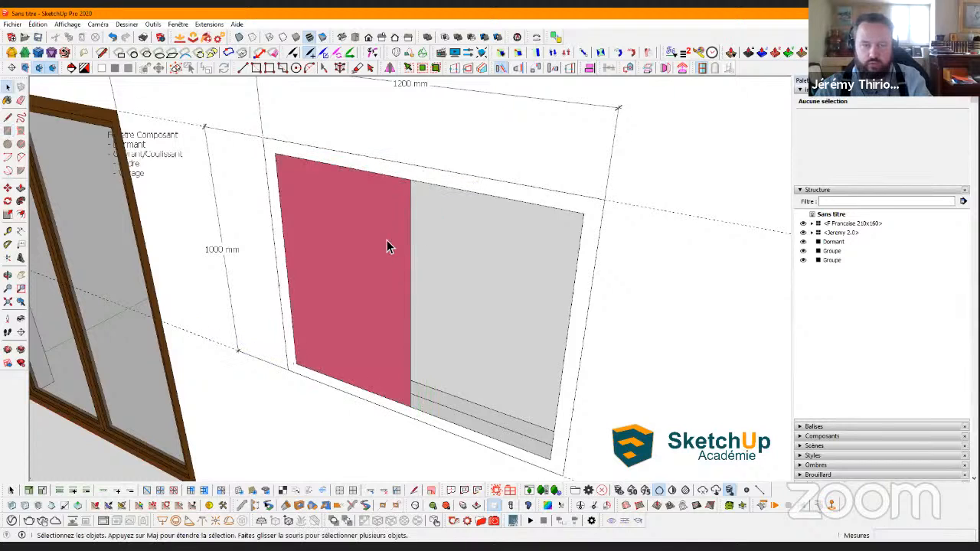
Offset the half-opening rectangle 35 mm inward and delete its inner face to form the sash frame
scroll(387, 245, "down", 1)
scroll(394, 260, "up", 1)
key("f")
left_click(405, 210)
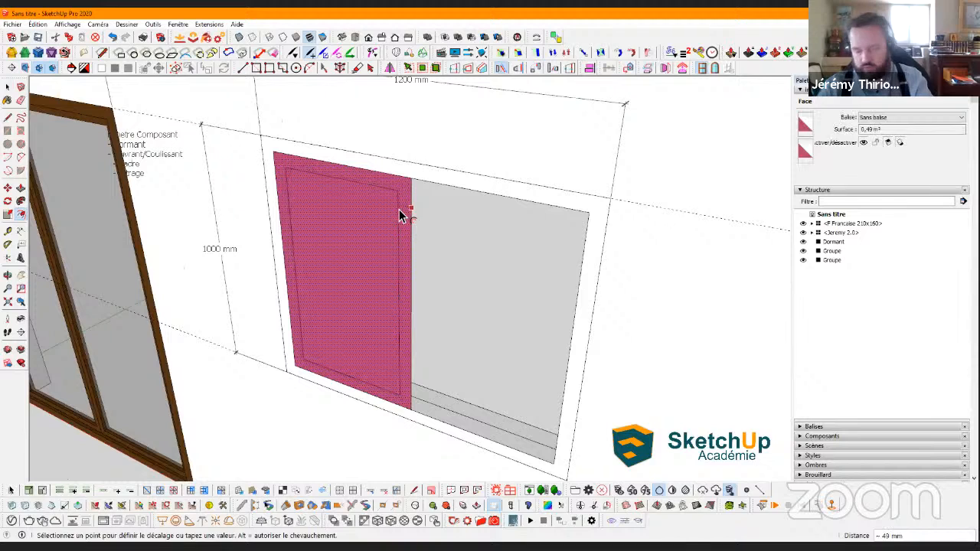
type("35")
key("Return")
key("space")
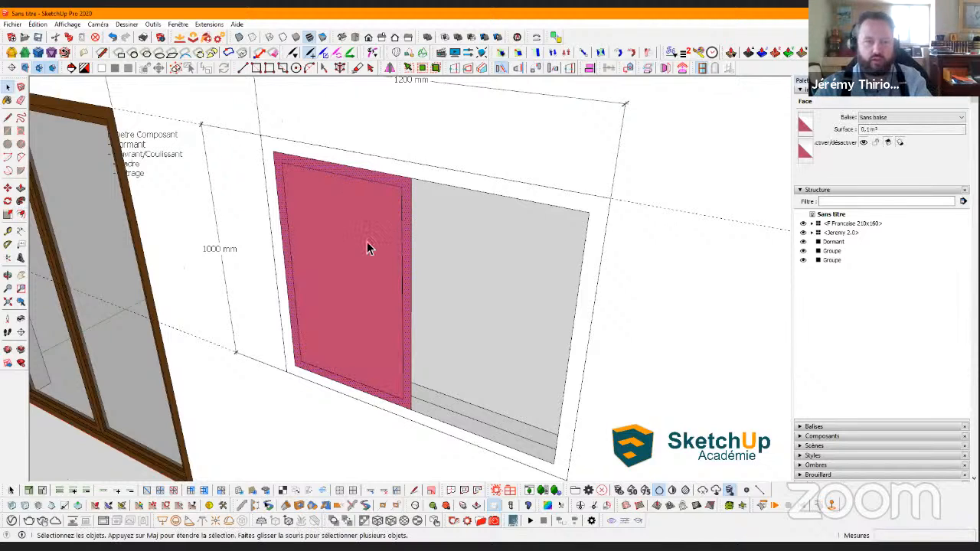
key("Delete")
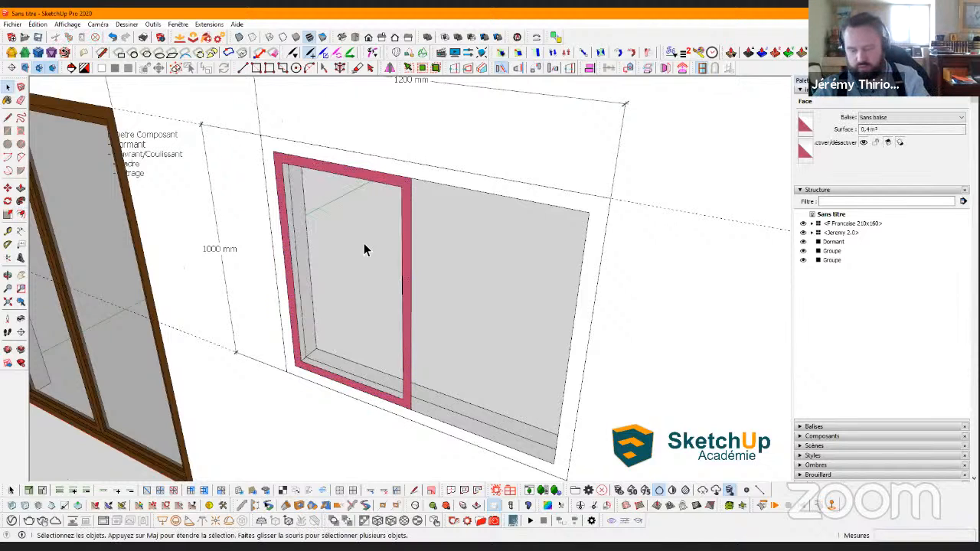
Push/Pull the sash frame face to give it thickness within the Dormant
key("p")
scroll(383, 452, "up", 1)
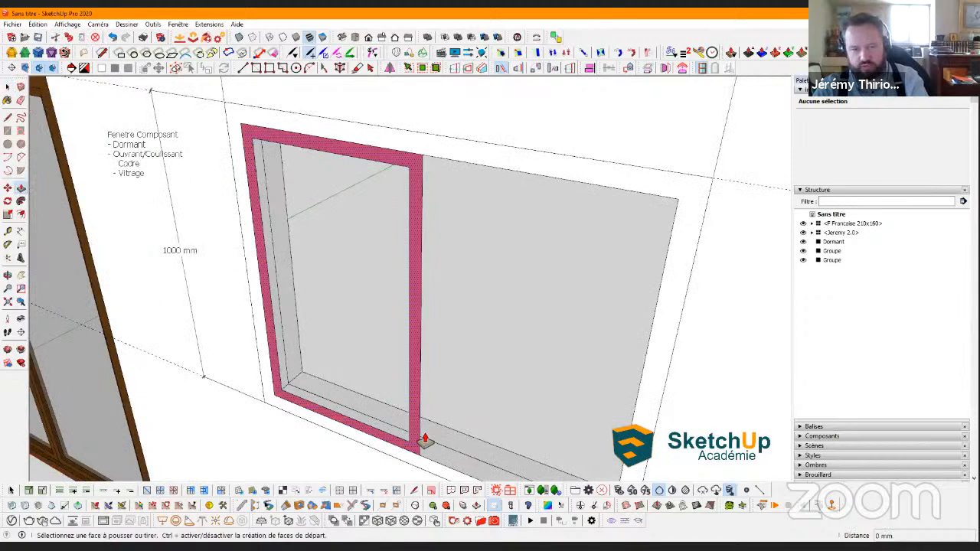
left_click(417, 449)
left_click(428, 438)
key("space")
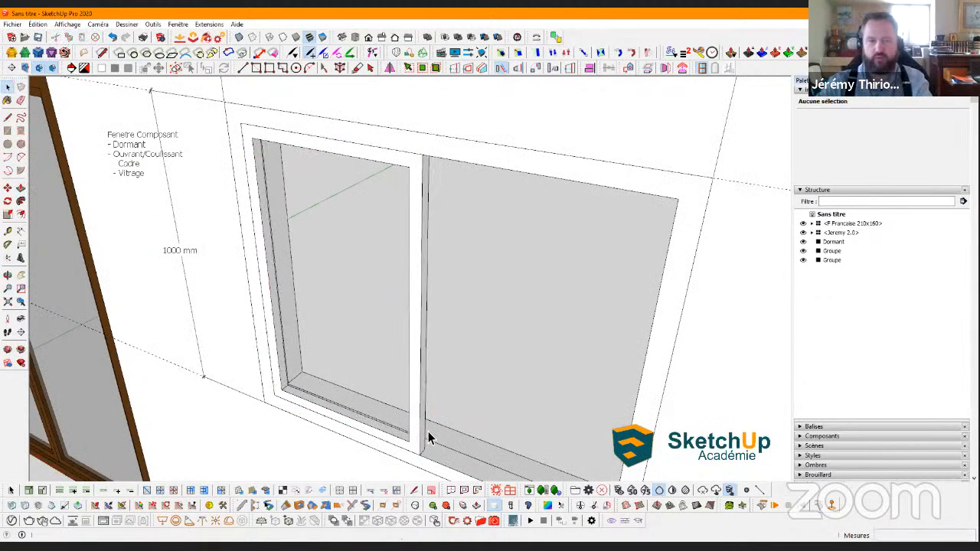
Group all of the sash frame's geometry and name the group "Cadre"
left_click(417, 437)
right_click(417, 437)
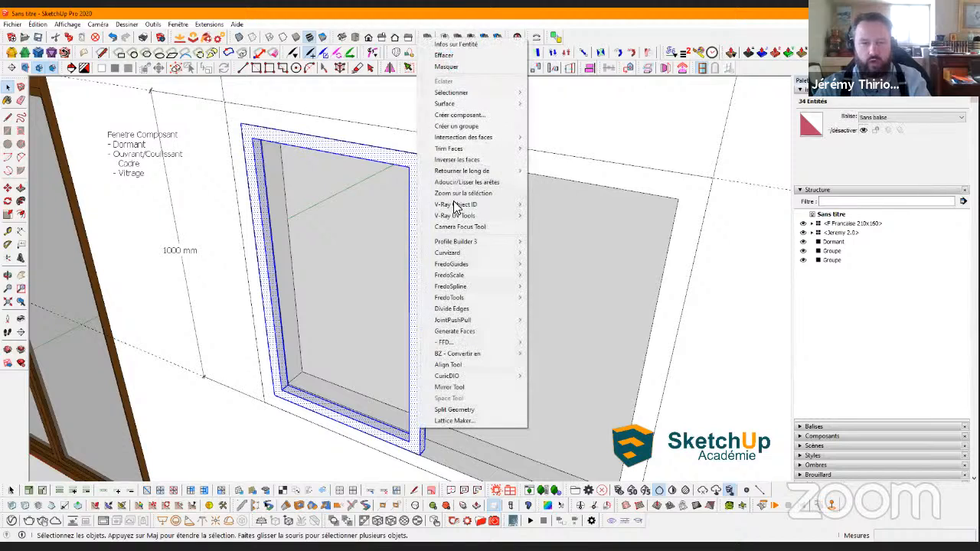
left_click(461, 126)
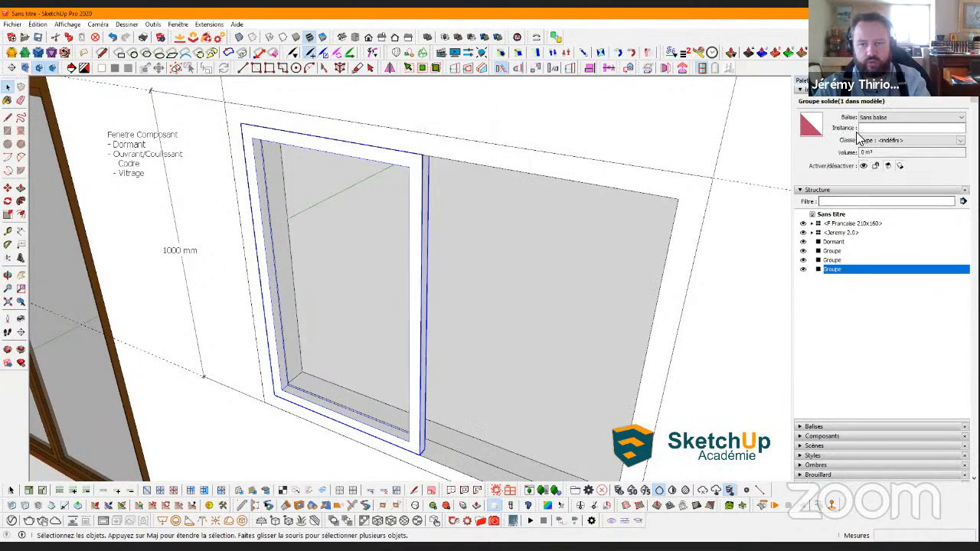
left_click(865, 128)
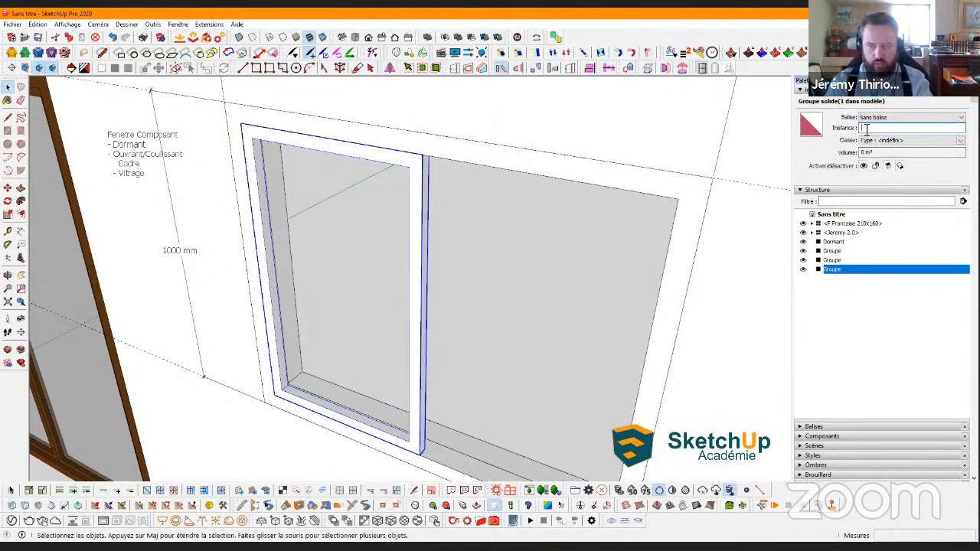
type("Cadre")
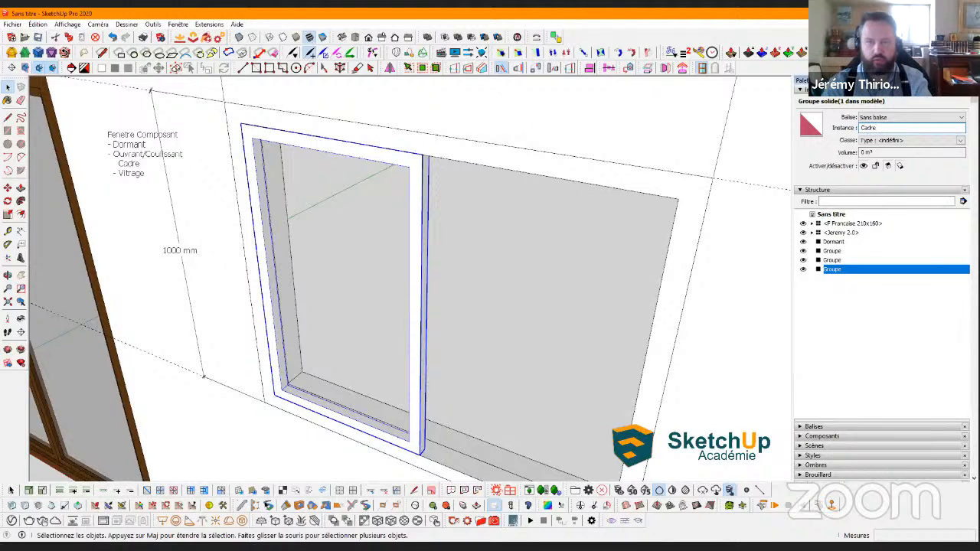
left_click(567, 251)
Draw the glazing rectangle inside the Cadre between the mid-depth points of its lower-left and upper-right inner corners
middle_click_drag(369, 372, 422, 329)
middle_click_drag(381, 411, 396, 378)
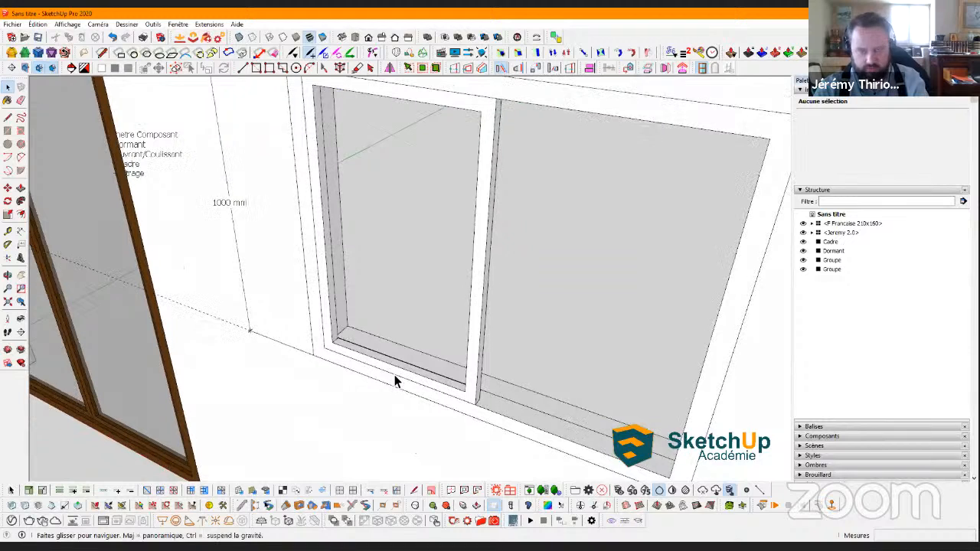
scroll(374, 366, "up", 2)
key("r")
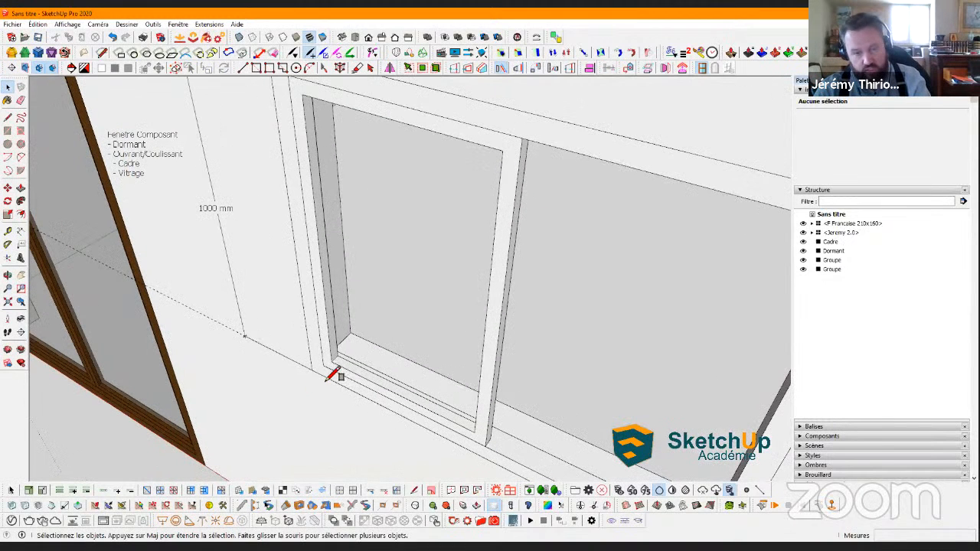
scroll(339, 354, "up", 3)
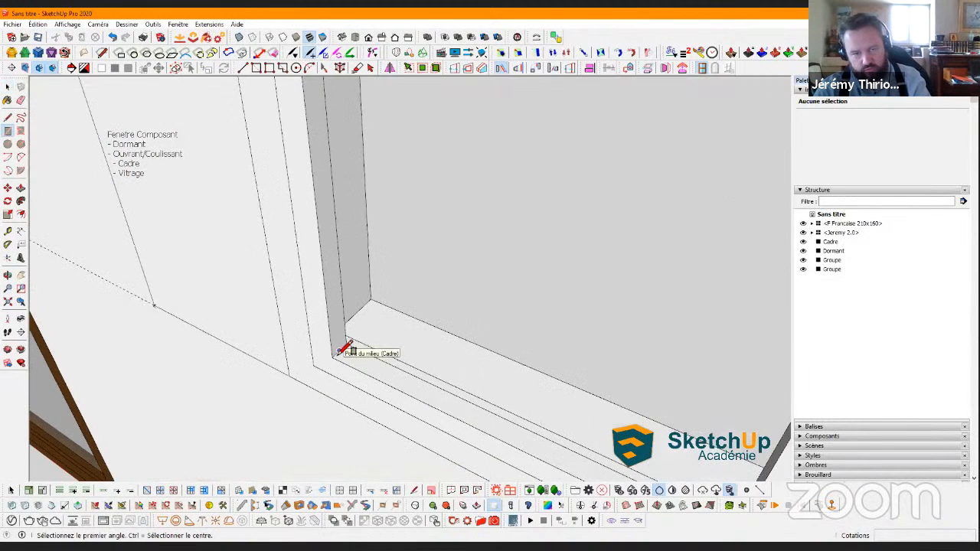
left_click(342, 349)
middle_click_drag(344, 346, 691, 123)
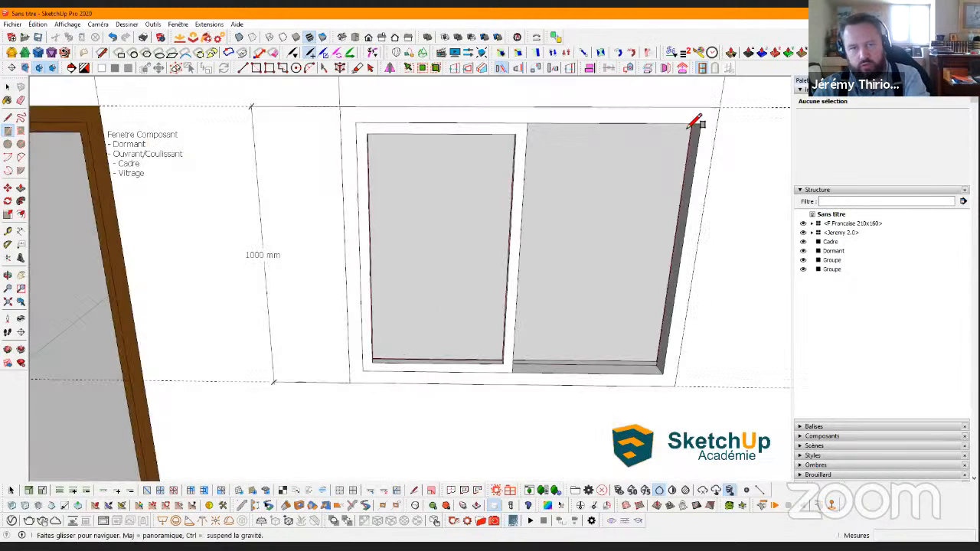
scroll(511, 138, "up", 5)
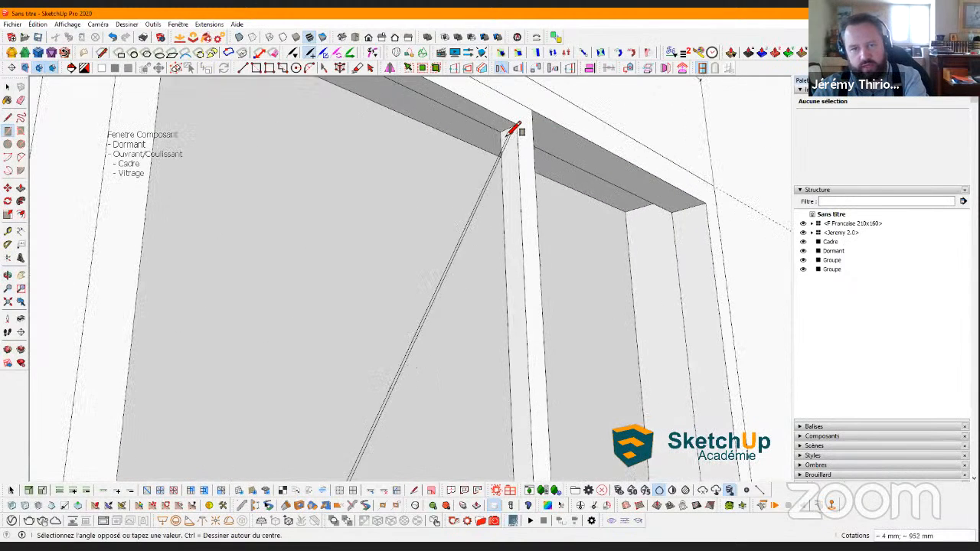
left_click(510, 128)
Group the glazing face with its edges and name the group "Vitrage"
middle_click_drag(522, 147, 339, 320)
scroll(370, 212, "down", 2)
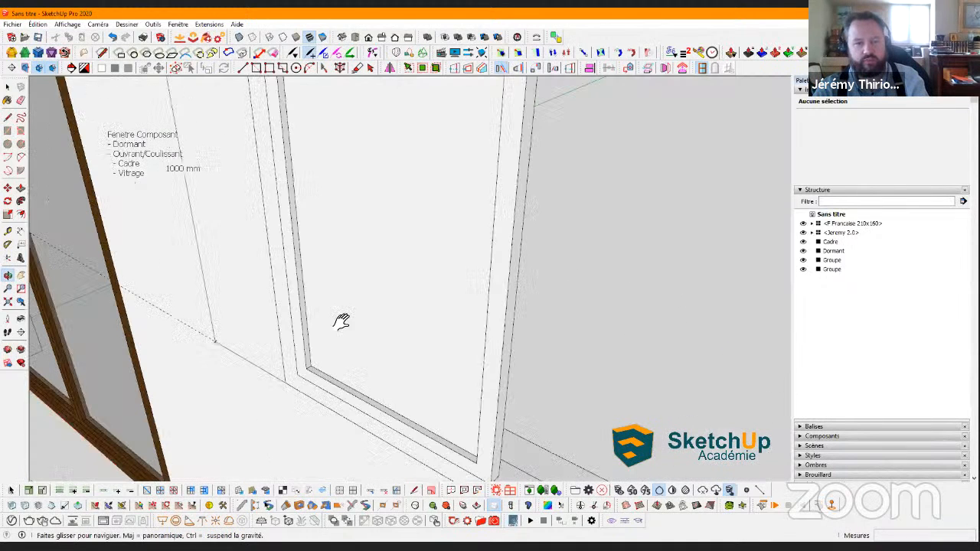
scroll(341, 317, "up", 3)
scroll(339, 319, "down", 4)
scroll(333, 291, "up", 2)
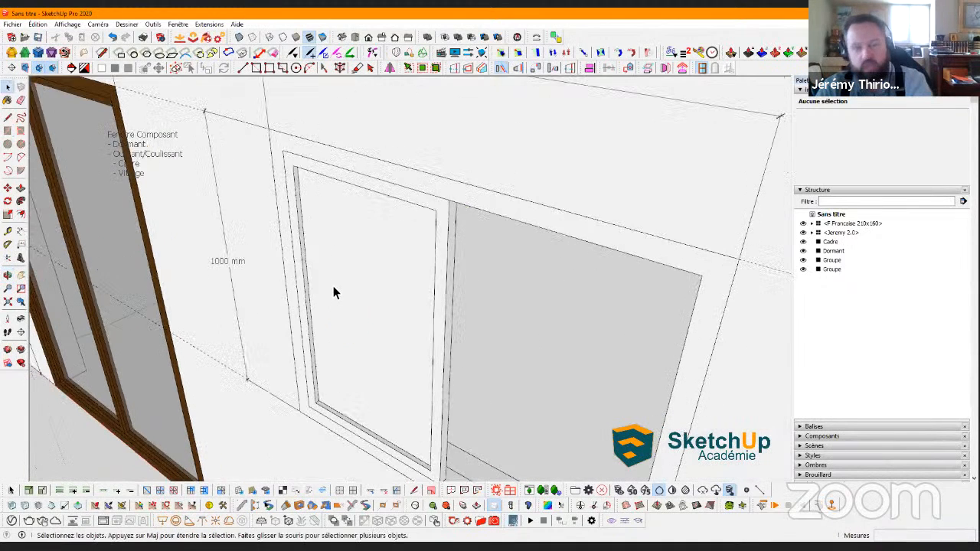
double_click(334, 290)
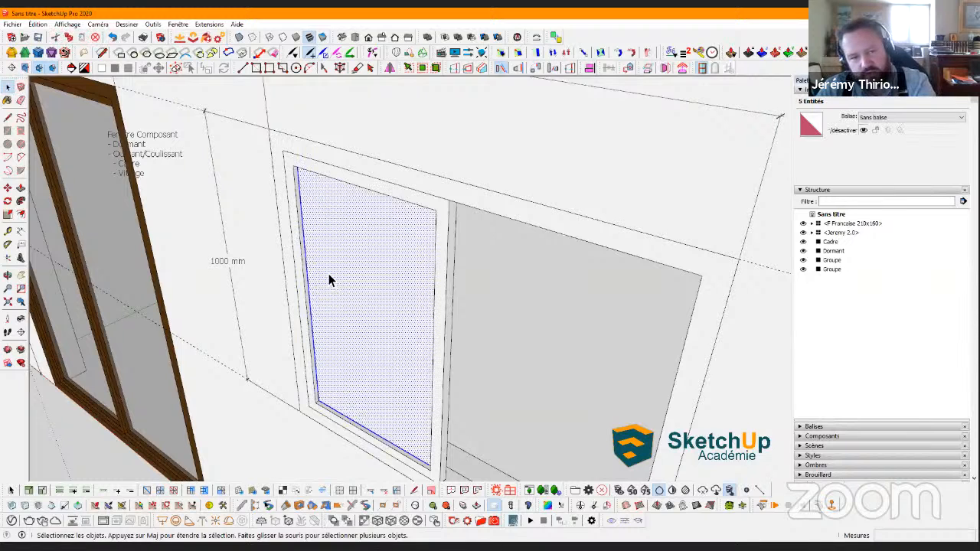
right_click(378, 260)
left_click(417, 251)
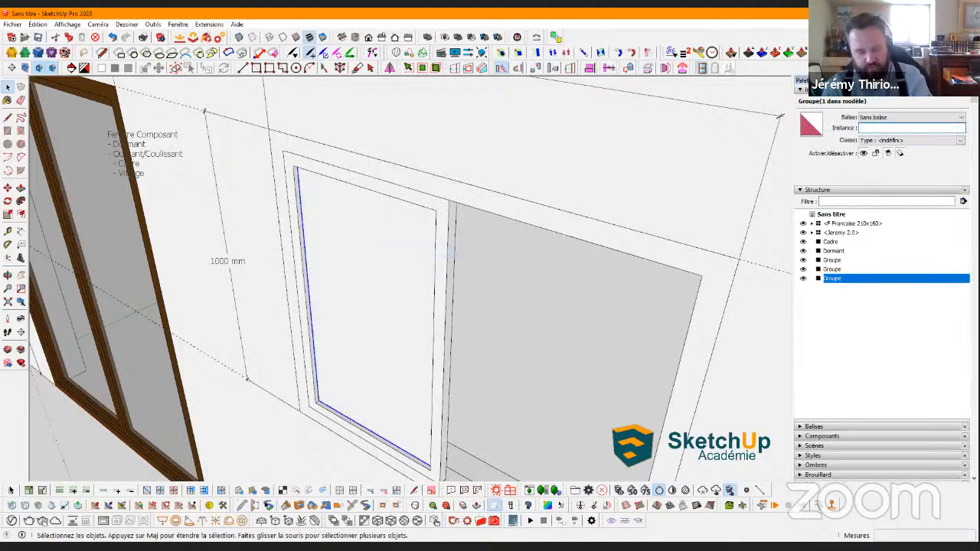
type("Vitrage")
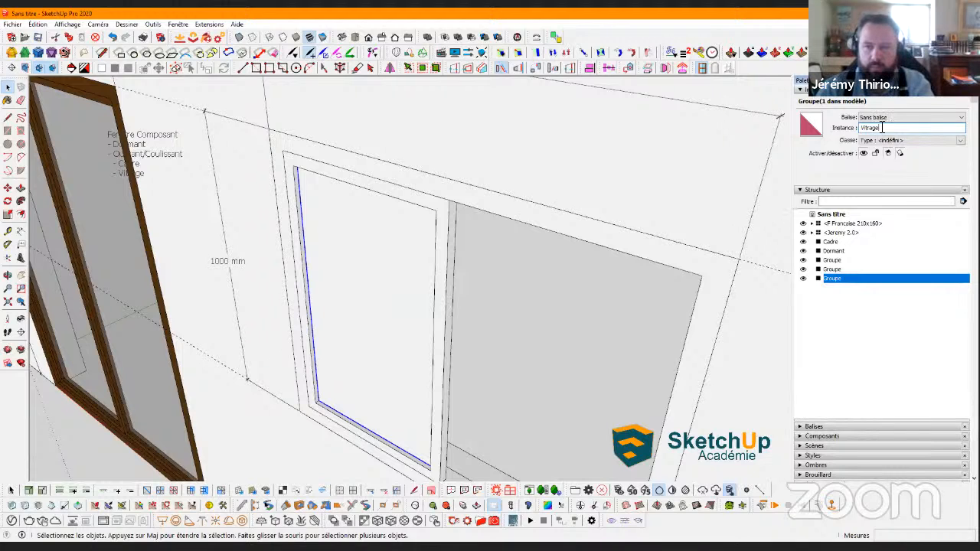
left_click(734, 346)
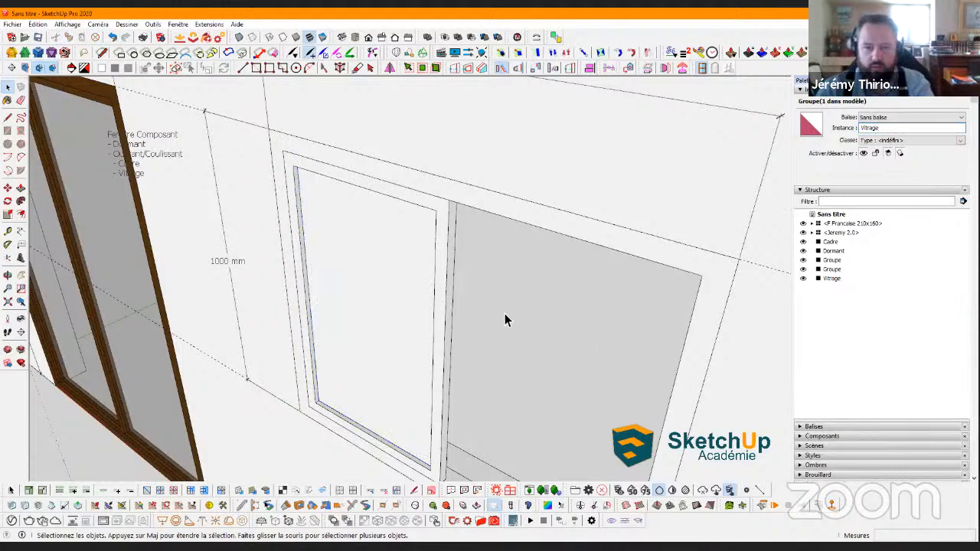
Group the second window's Cadre and Vitrage together and name the group "Coulissant"
scroll(504, 320, "down", 3)
middle_click_drag(518, 313, 510, 332)
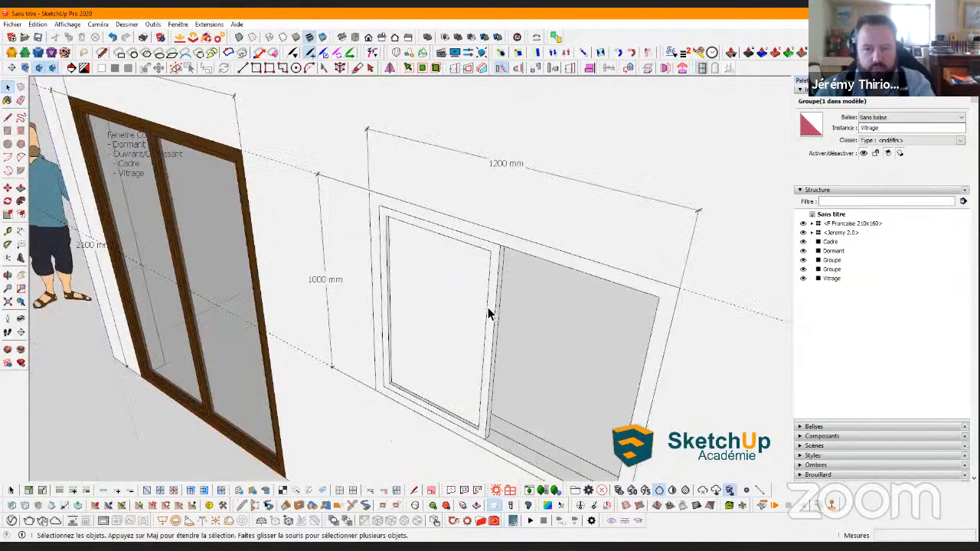
left_click(487, 307)
left_click(479, 322, "shift")
right_click(493, 310)
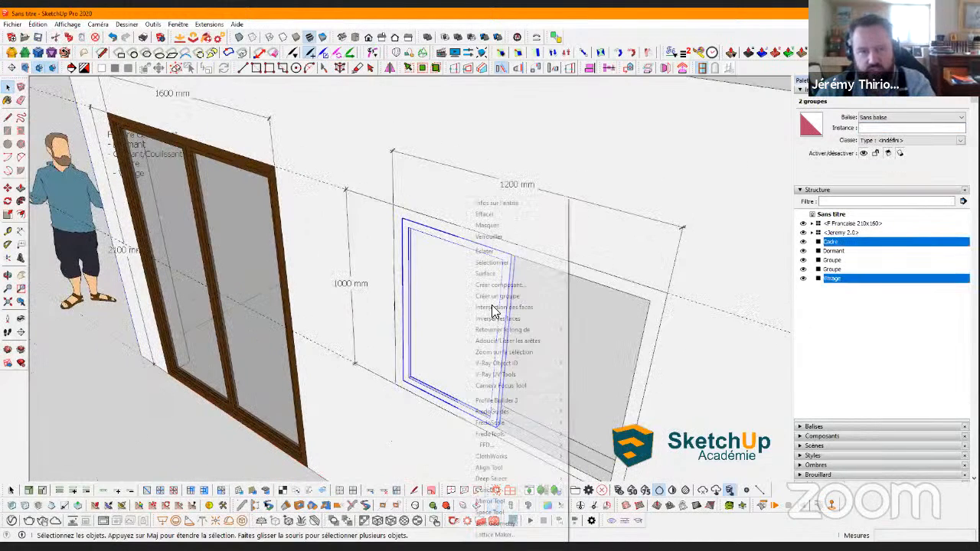
left_click(499, 297)
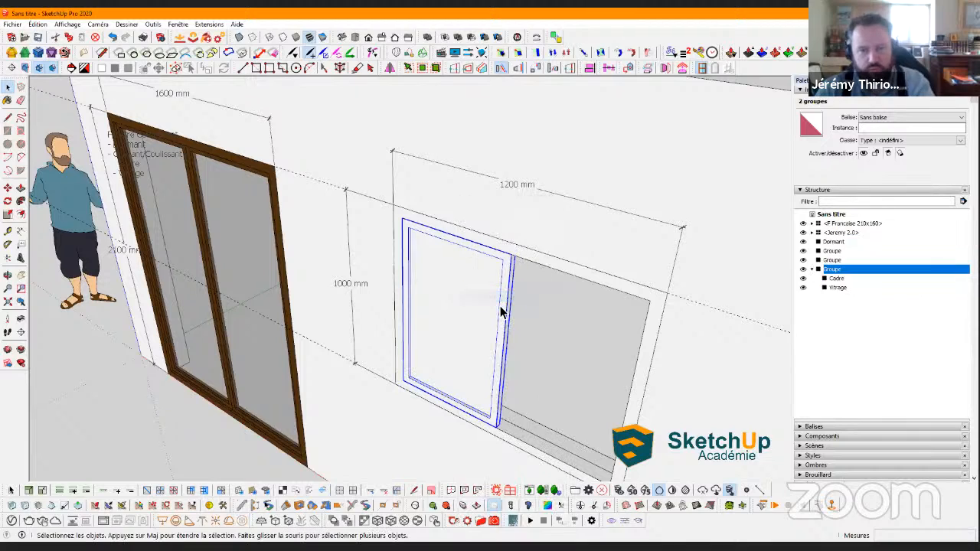
left_click(865, 127)
type("Cou")
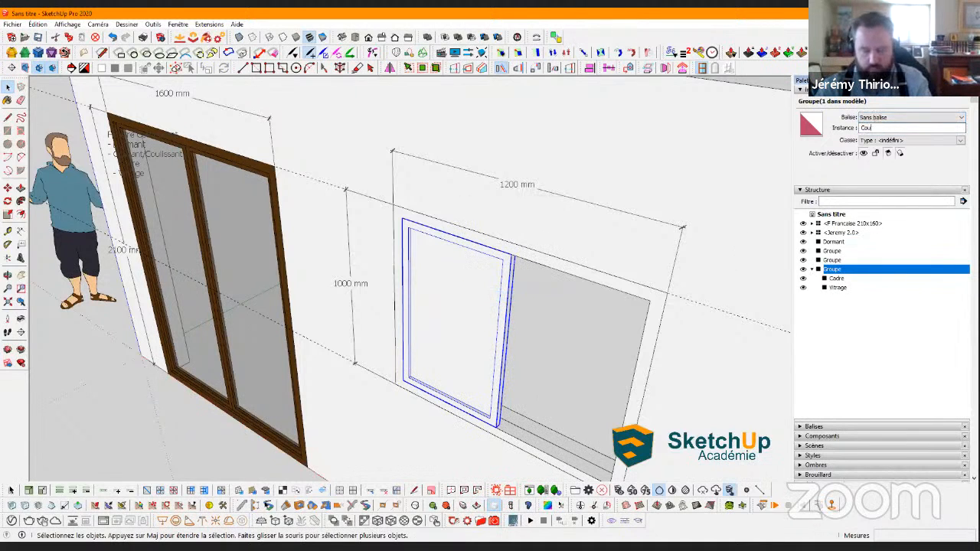
type("lissant")
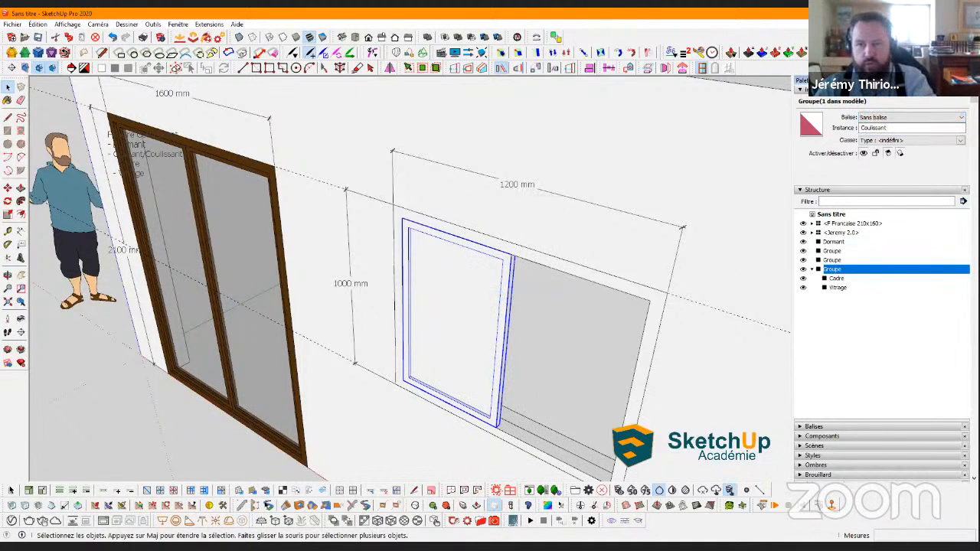
left_click(581, 326)
Paint the sash's Vitrage with the "Vitrage" material sampled from the large French window's glazing
middle_click_drag(529, 343, 470, 331)
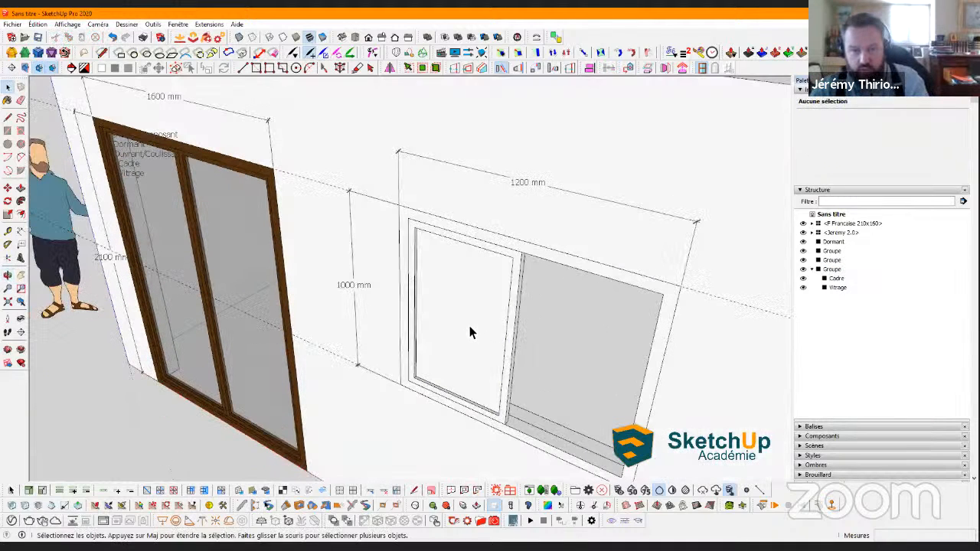
left_click(470, 332)
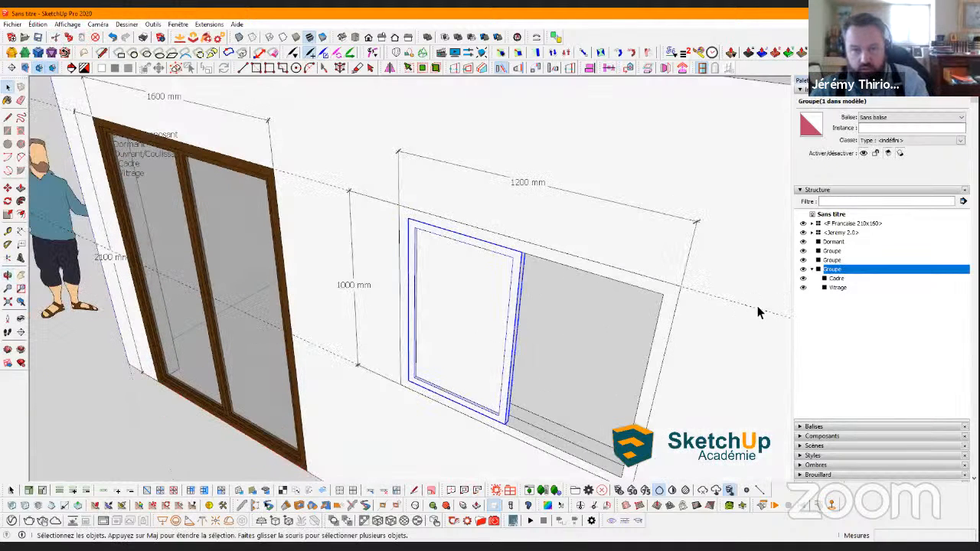
left_click(835, 288)
key("b")
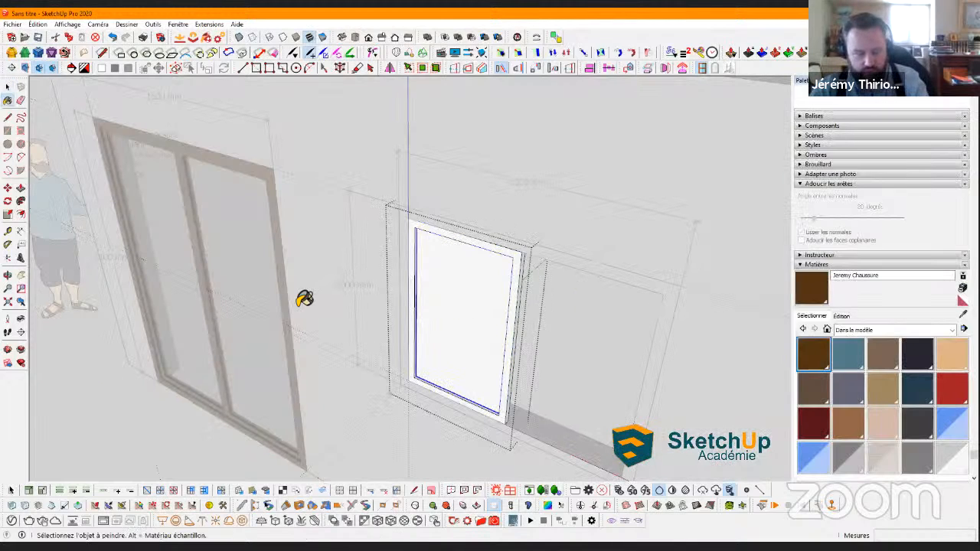
key("alt")
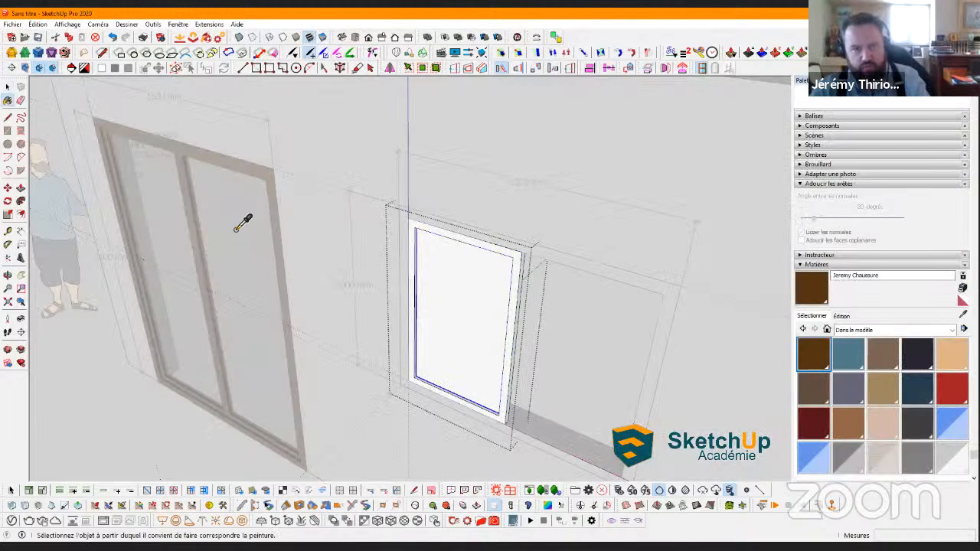
left_click(237, 228, "alt")
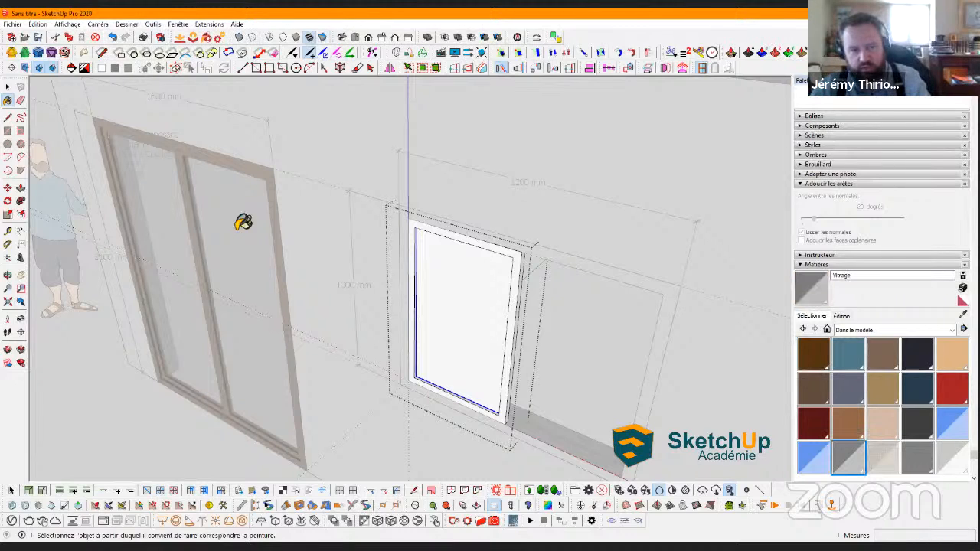
left_click(451, 312)
key("space")
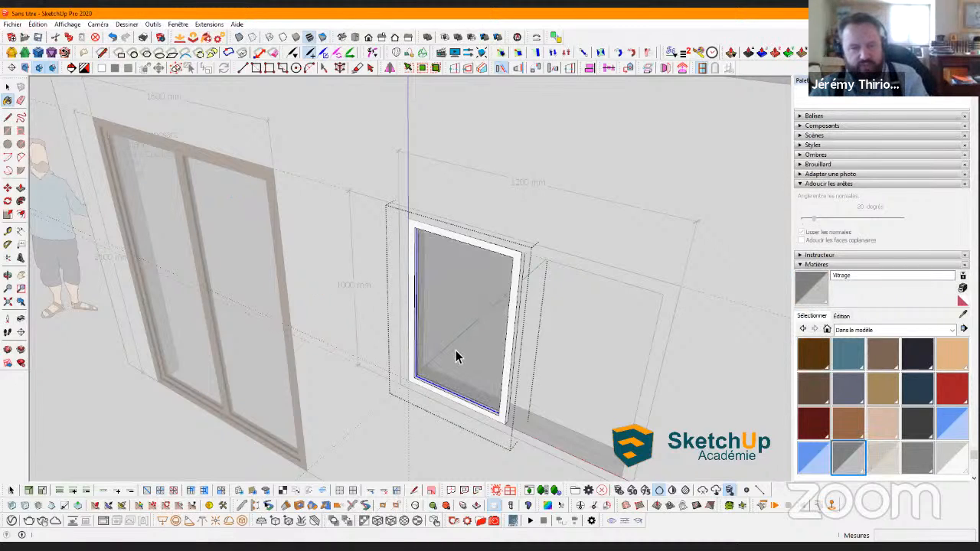
key("Escape")
mouse_move(536, 400)
middle_mouse_down()
mouse_move(534, 391)
mouse_move(521, 393)
middle_mouse_up()
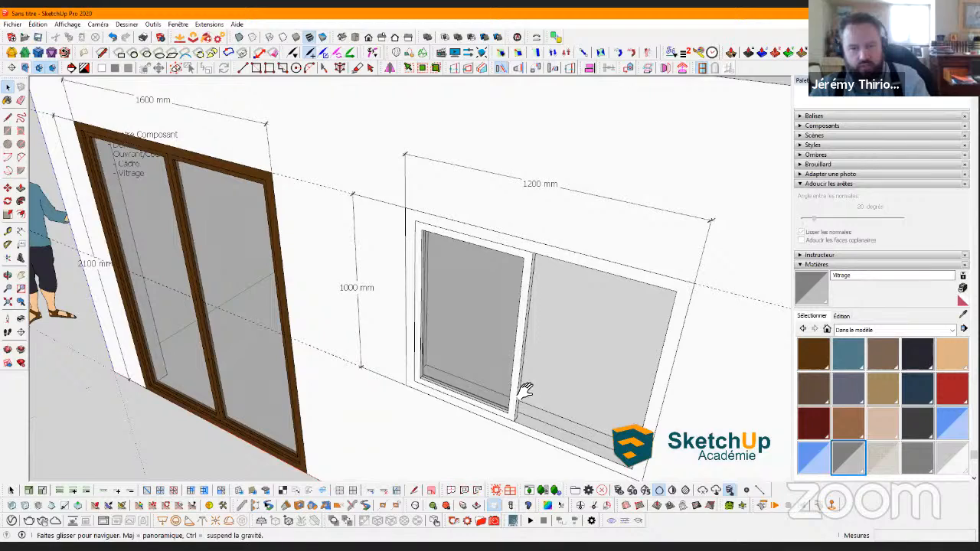
Move the whole sash group 5 mm inward along the depth of the Dormant
left_click(431, 372)
mouse_move(431, 372)
middle_mouse_down()
mouse_move(449, 409)
mouse_move(414, 370)
middle_mouse_up()
scroll(230, 306, "up", 5)
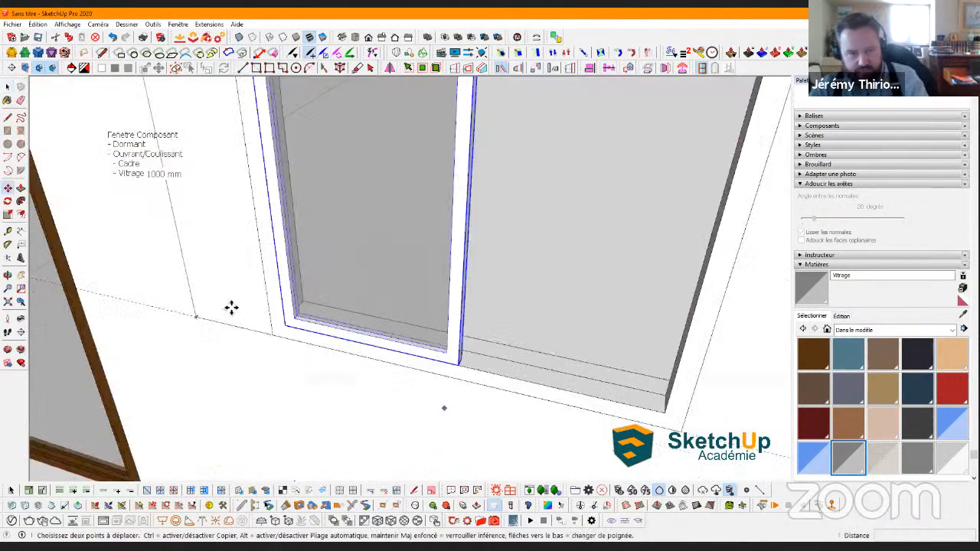
middle_click_drag(212, 339, 415, 405)
key("m")
left_click(429, 395)
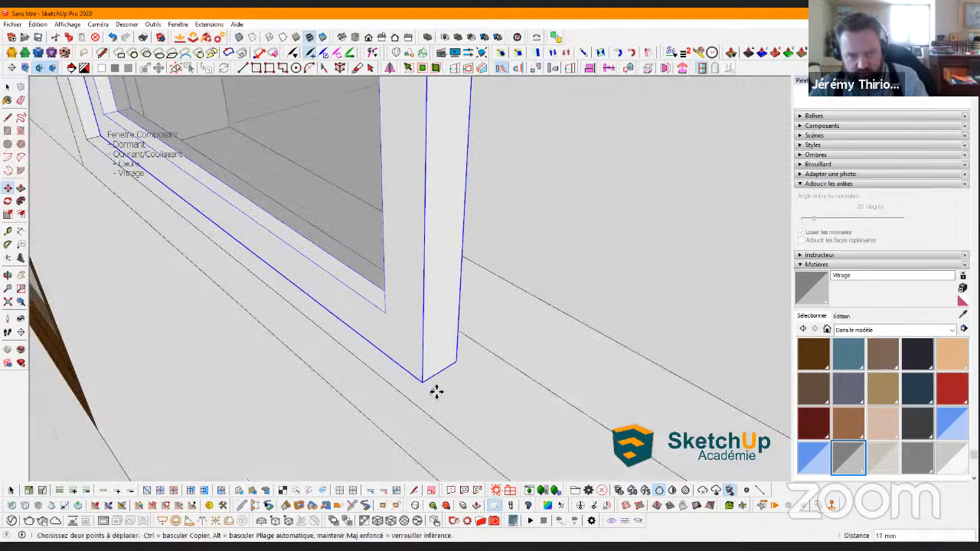
type("5")
key("Return")
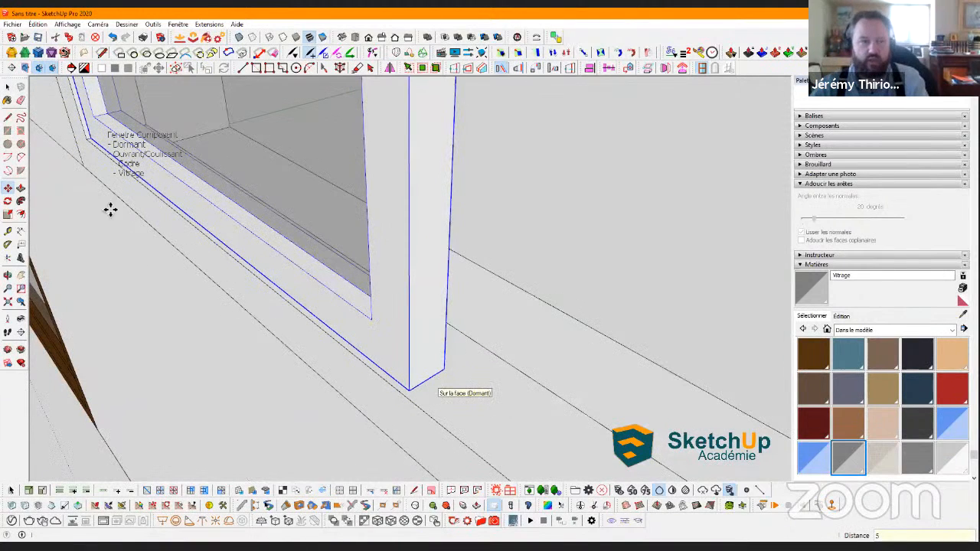
Copy the sash group from its front lower-left corner to its rear lower-right corner, filling the other half of the opening
scroll(94, 138, "up", 3)
left_click(91, 134)
key("ctrl")
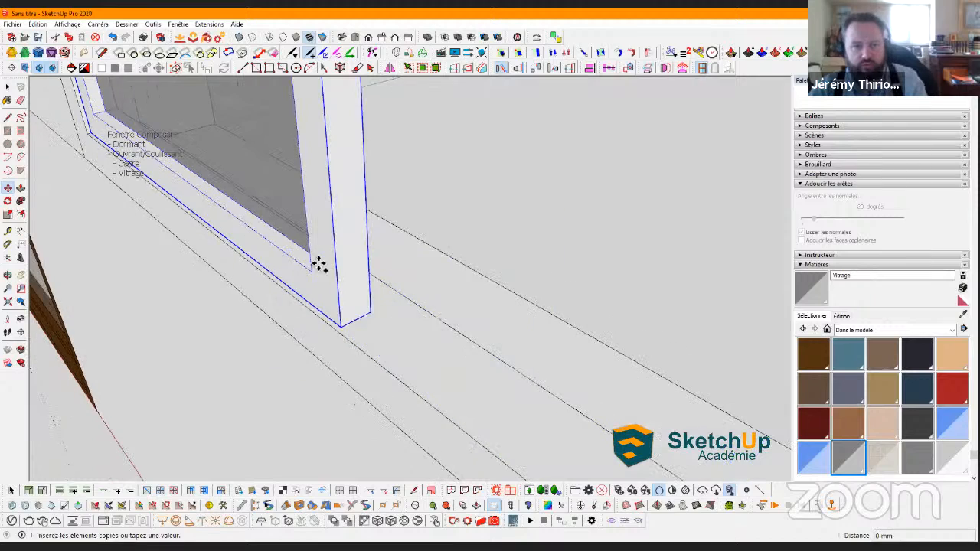
left_click(372, 312)
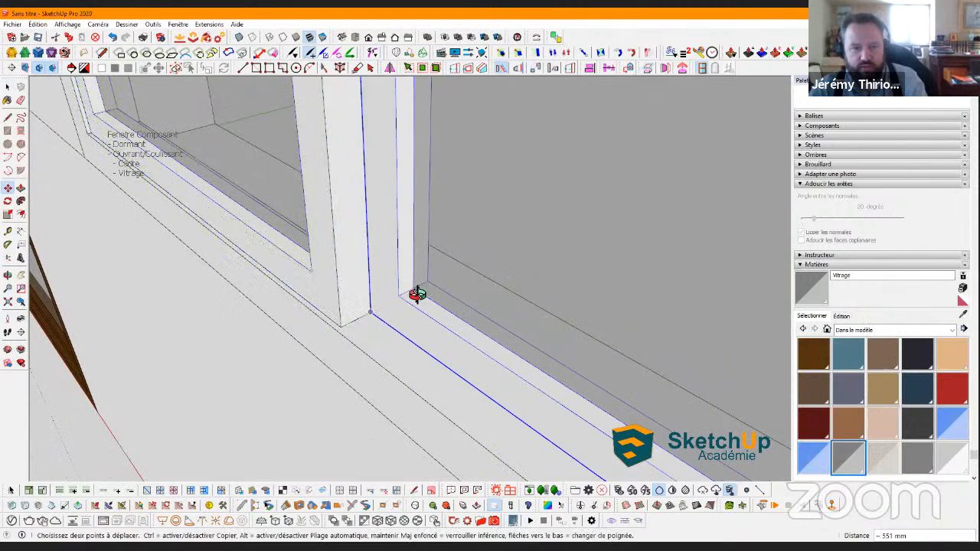
mouse_move(416, 290)
middle_mouse_down()
mouse_move(145, 288)
mouse_move(390, 327)
mouse_move(344, 323)
mouse_move(435, 322)
mouse_move(417, 290)
middle_mouse_up()
scroll(413, 292, "up", 2)
scroll(412, 292, "down", 5)
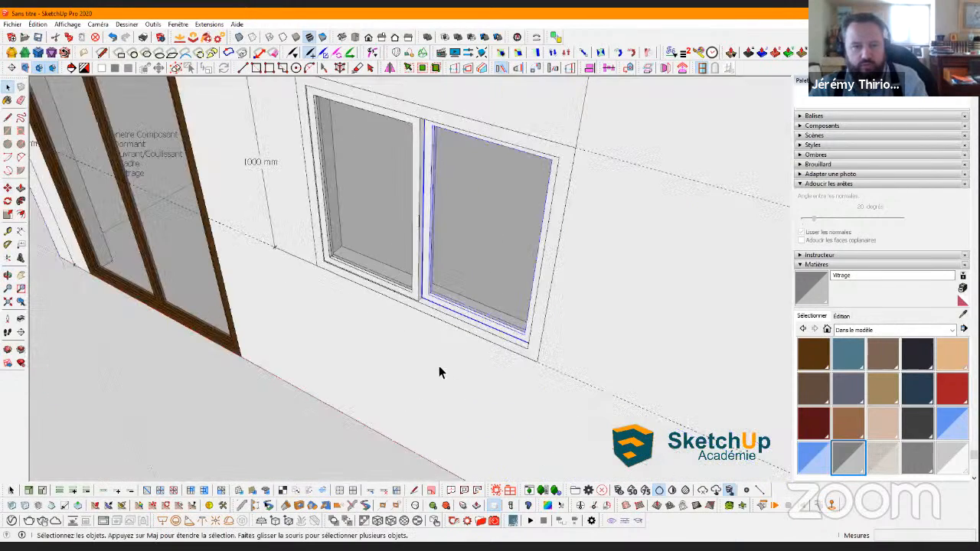
Try to name only the copied right-hand sash group "Coulissant"
middle_click_drag(438, 365, 826, 245)
left_click(825, 267)
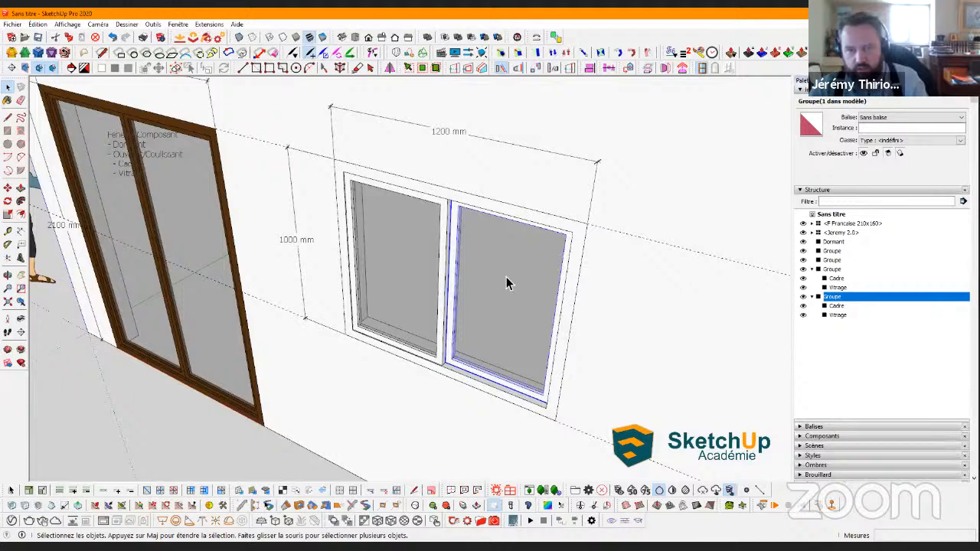
left_click(412, 290)
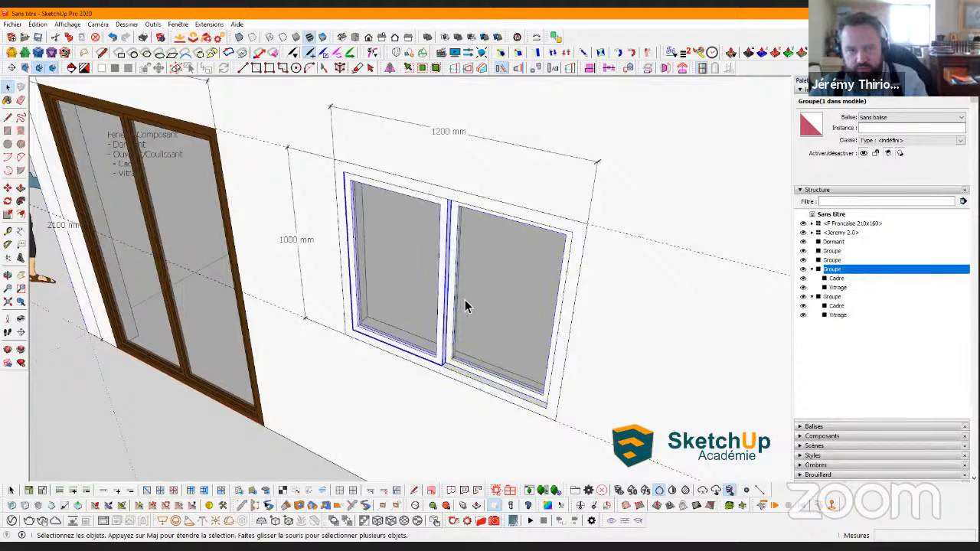
left_click(528, 289)
left_click(887, 128)
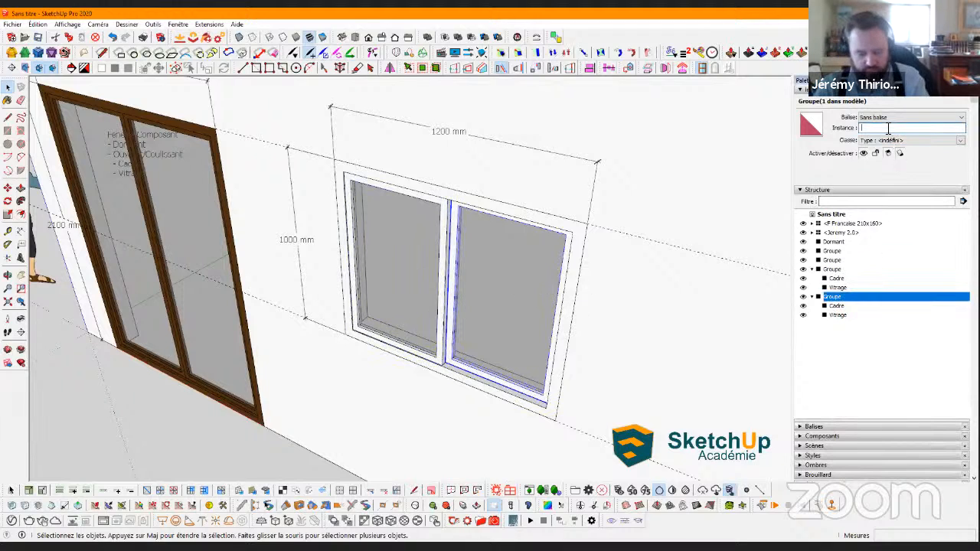
type("Coulissant")
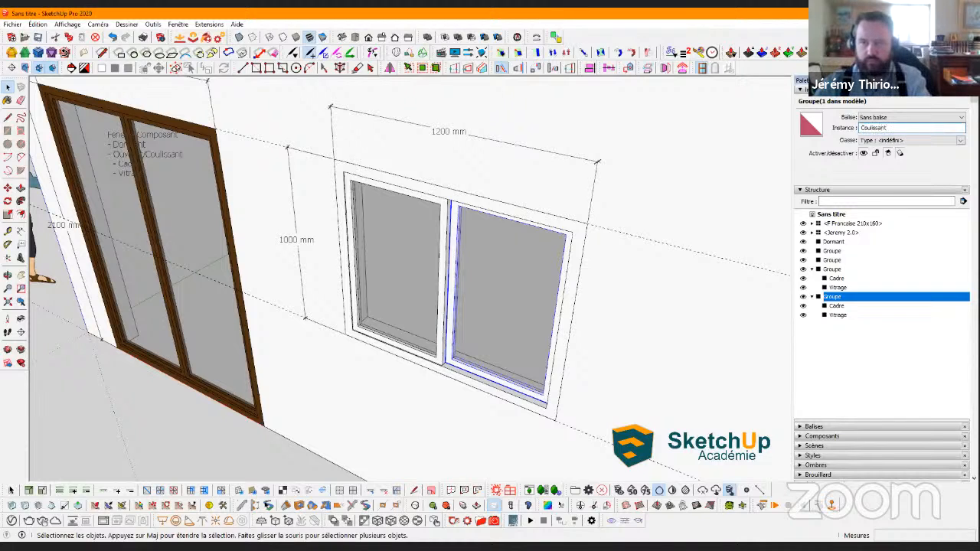
left_click(418, 237)
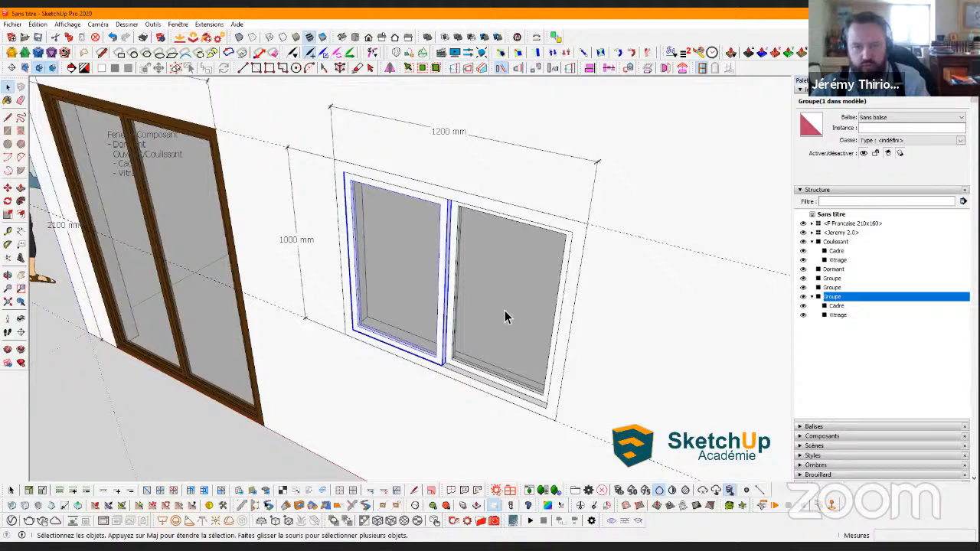
key("ctrl+z")
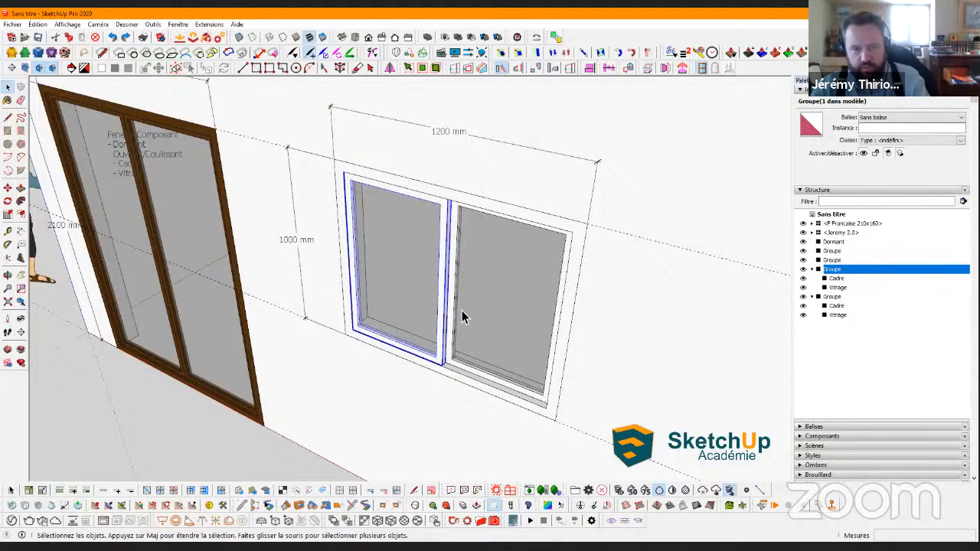
Name both sash groups "Coulissant" together
left_click(829, 297, "ctrl")
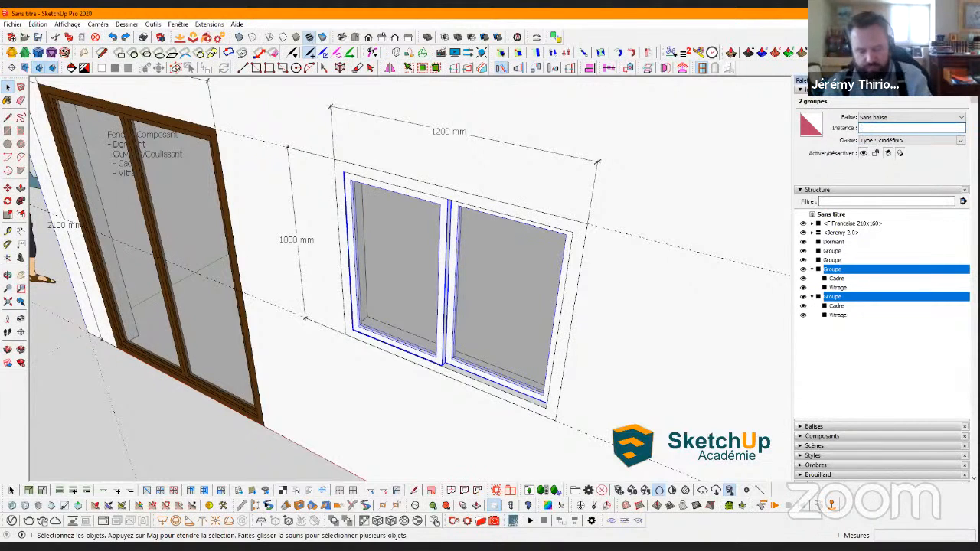
type("Coulissant")
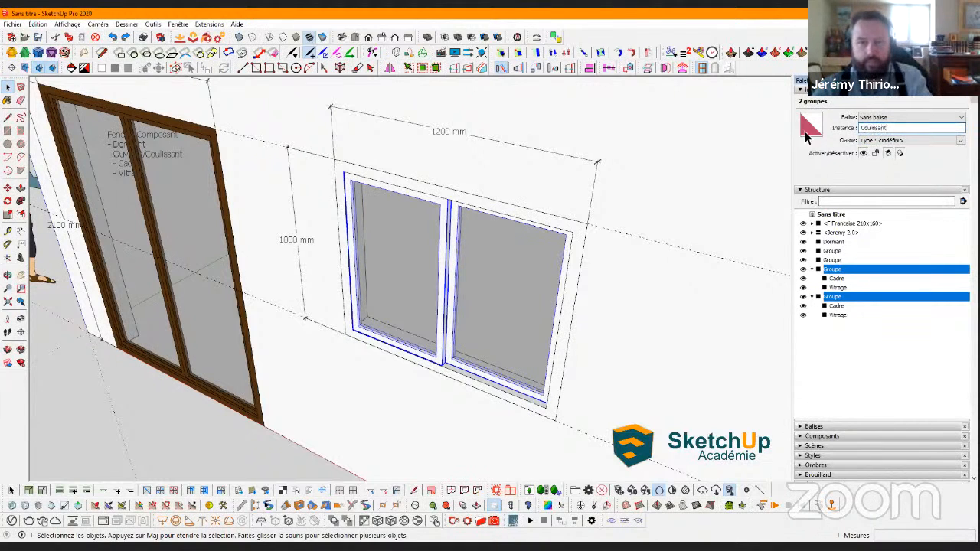
key("Return")
Create a component named "F Coulissante 100x120" from the two Coulissant groups and the Dormant
left_click(511, 354)
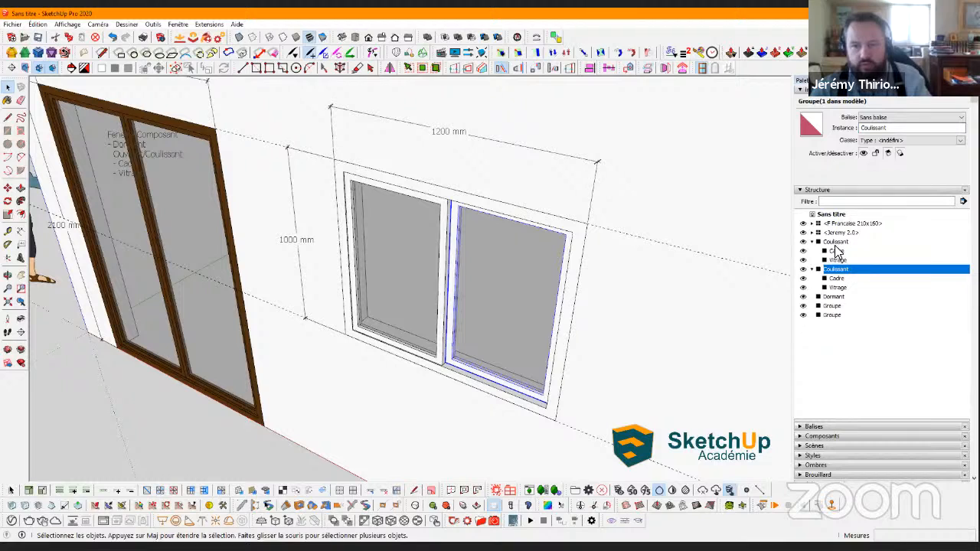
left_click(444, 243, "shift")
left_click(454, 204, "shift")
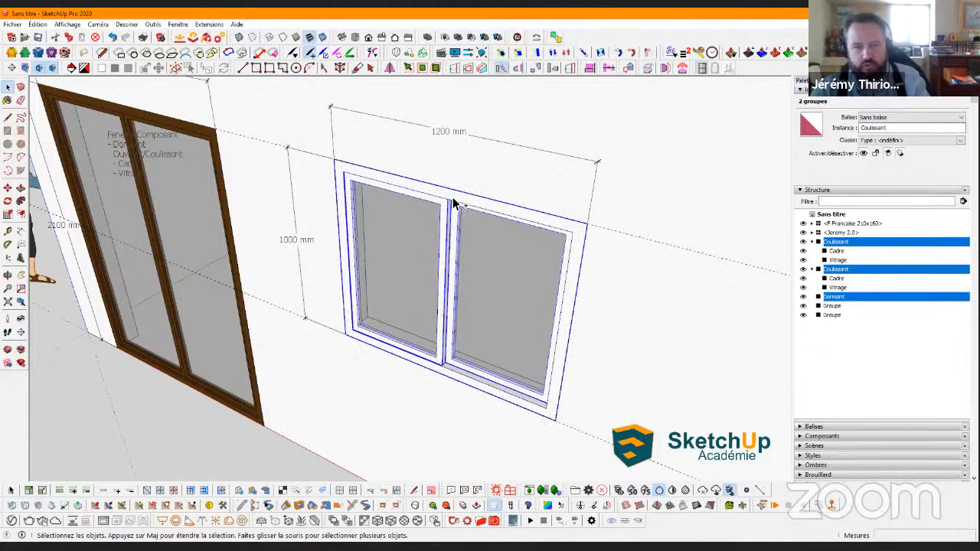
right_click(454, 201)
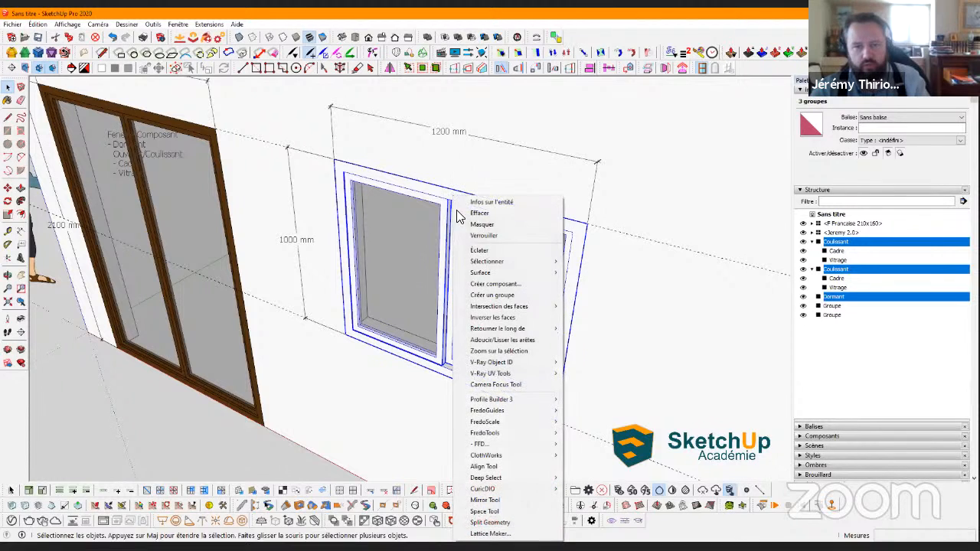
left_click(503, 284)
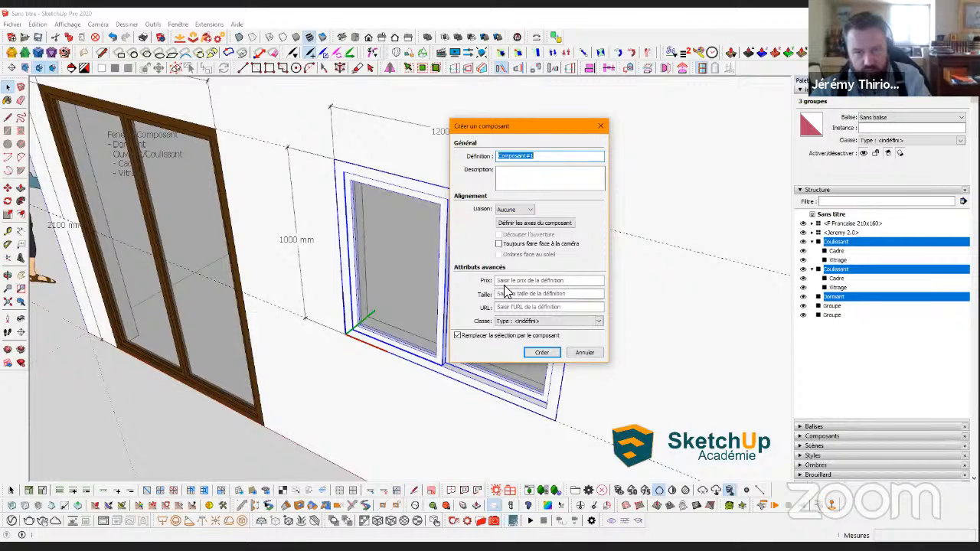
type("F Coul")
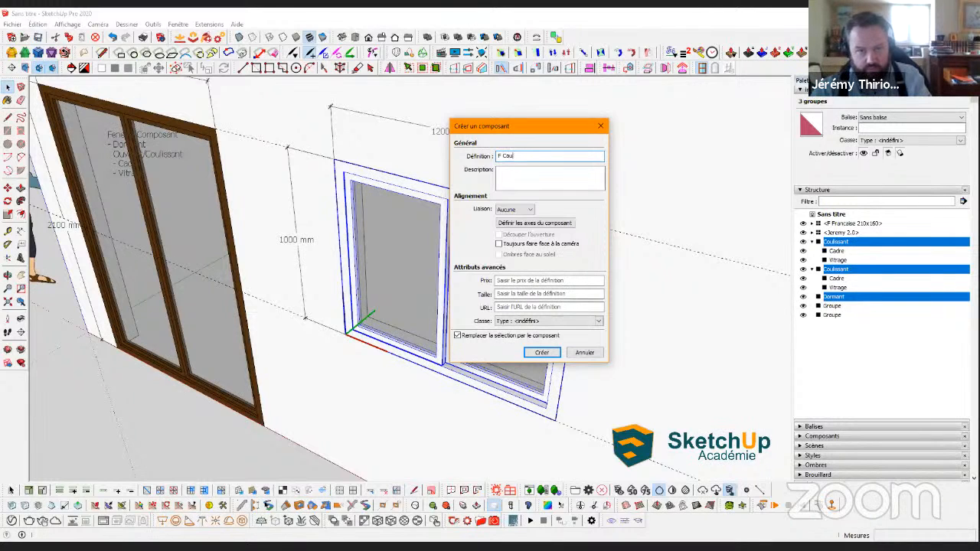
type("issante 100x120")
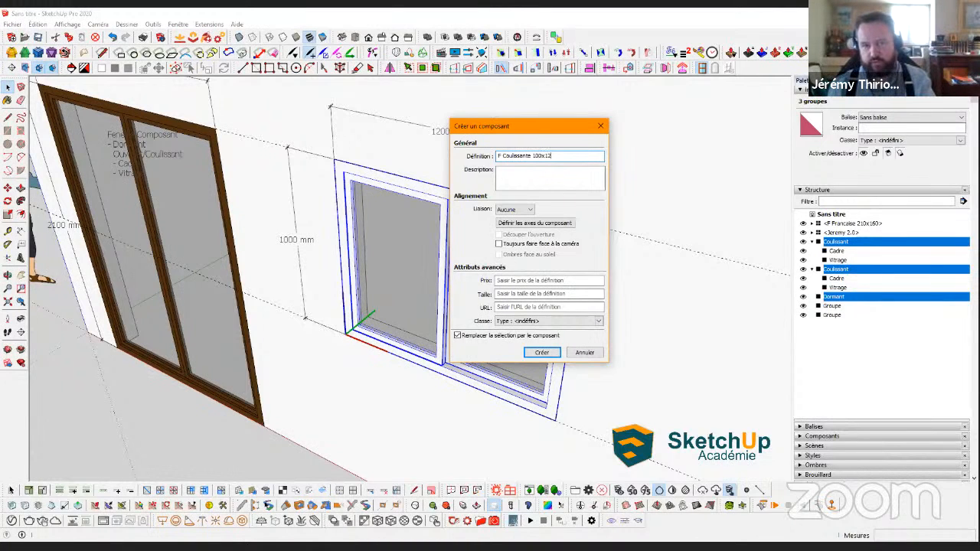
left_click(542, 353)
Open the "F Coulissante 100x120" component for editing and slide its left-hand Coulissant partway across toward the other sash
scroll(560, 350, "down", 3)
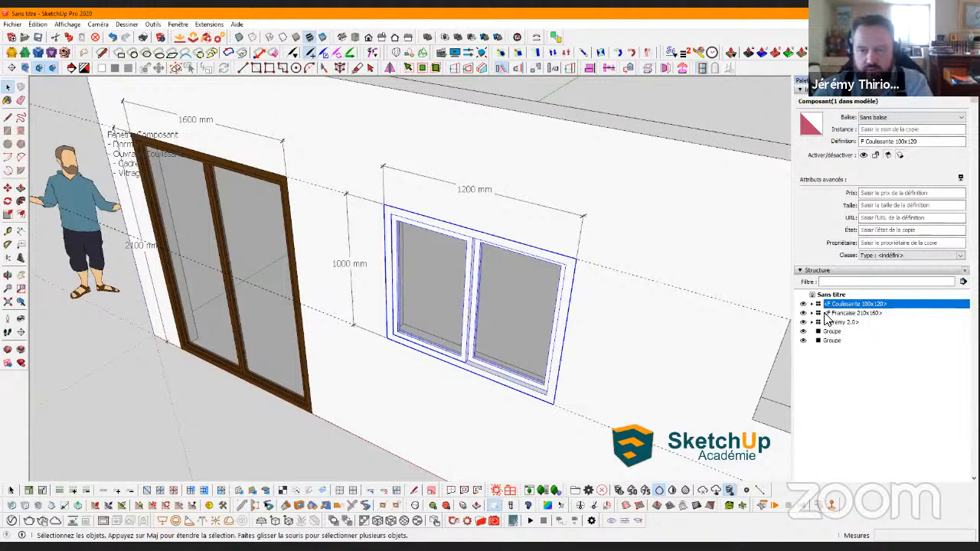
left_click(863, 314)
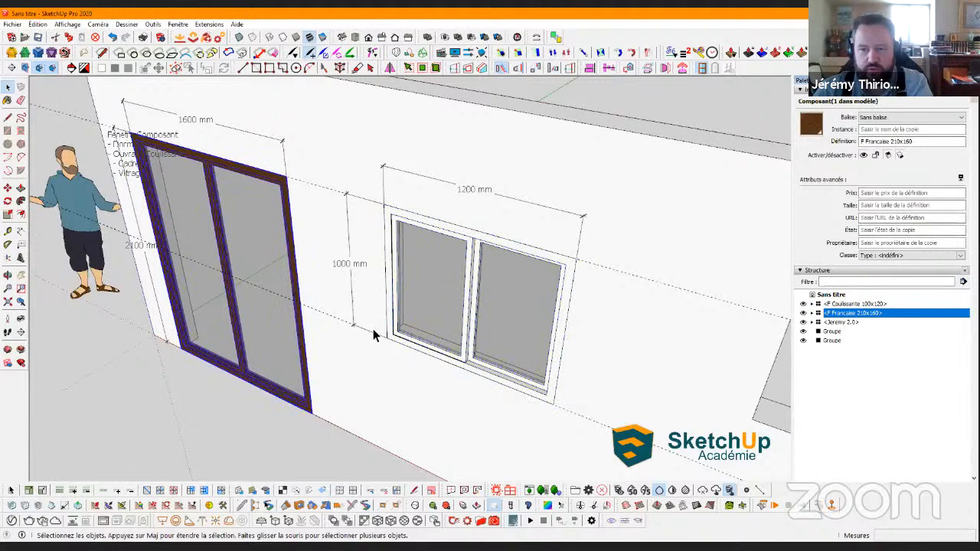
middle_click_drag(372, 332, 429, 336)
scroll(440, 320, "up", 5)
double_click(442, 322)
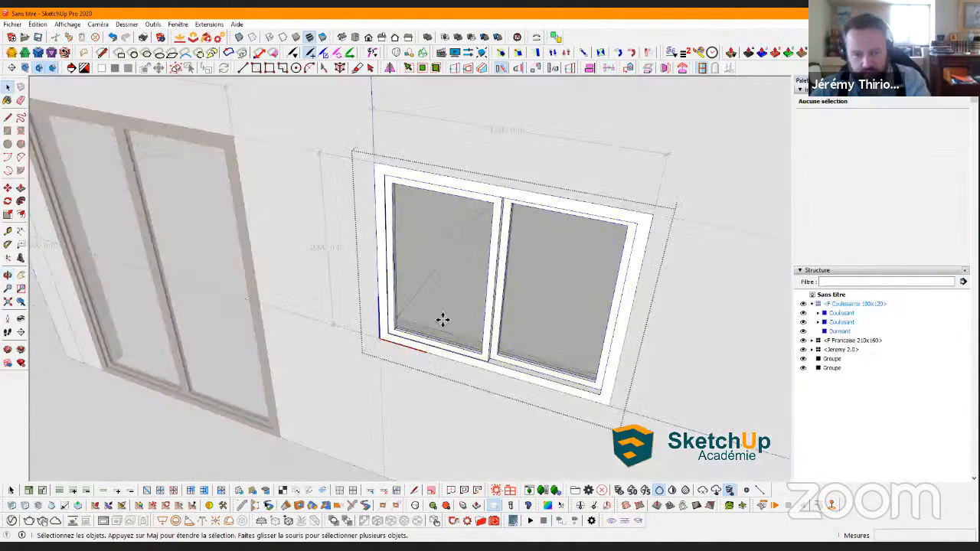
left_click(464, 324)
left_click(464, 325)
key("space")
scroll(461, 324, "down", 3)
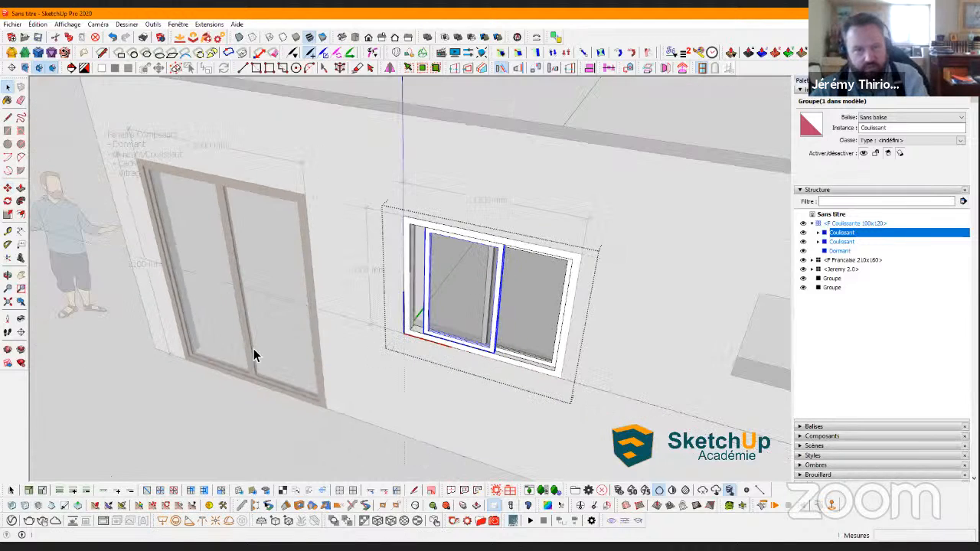
Inside the "F Francaise 210x160" component, rotate the left Ouvrant partly open about its outer vertical edge
left_click(253, 354)
double_click(209, 346)
scroll(162, 363, "up", 4)
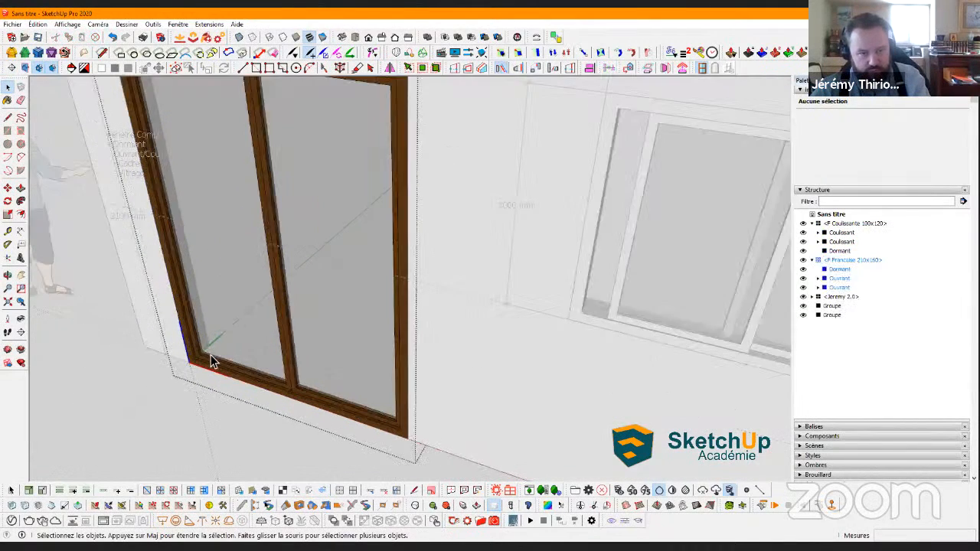
left_click(217, 373)
scroll(219, 376, "up", 2)
key("q")
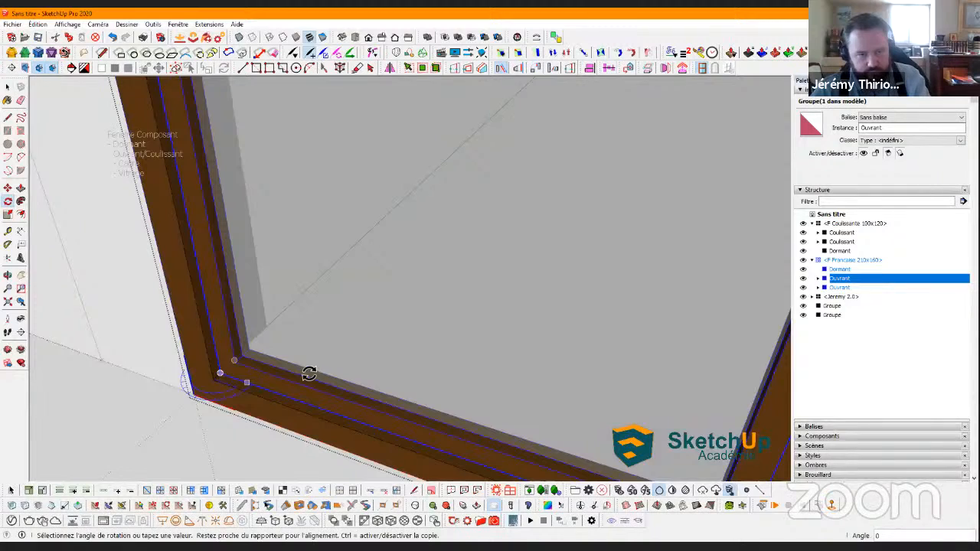
scroll(306, 373, "down", 3)
scroll(295, 362, "down", 2)
middle_click_drag(297, 354, 279, 376)
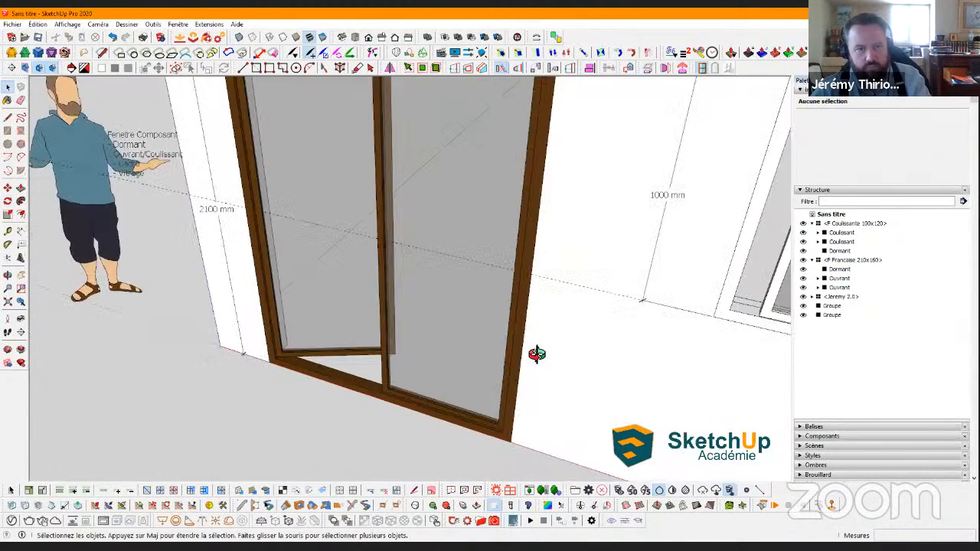
middle_click_drag(535, 350, 409, 365)
scroll(407, 360, "up", 3)
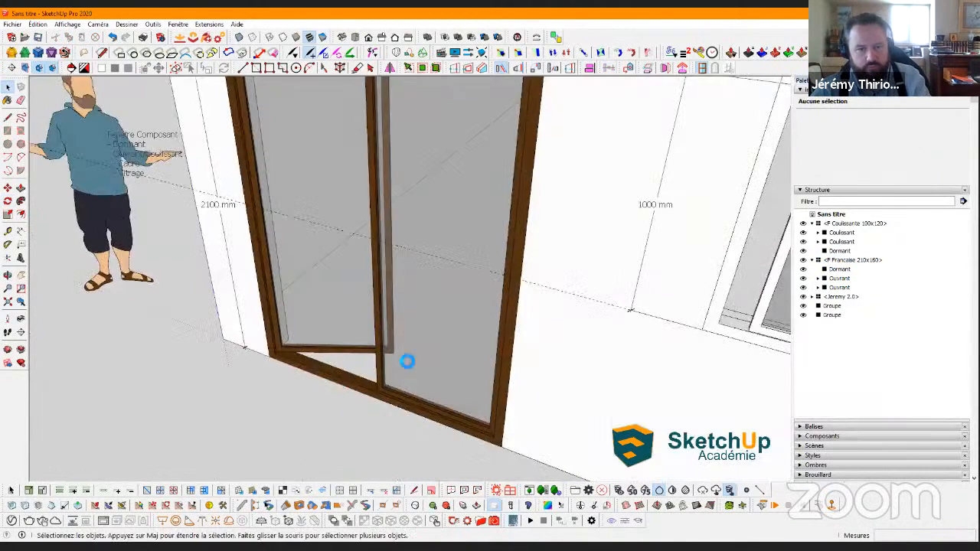
scroll(406, 361, "down", 5)
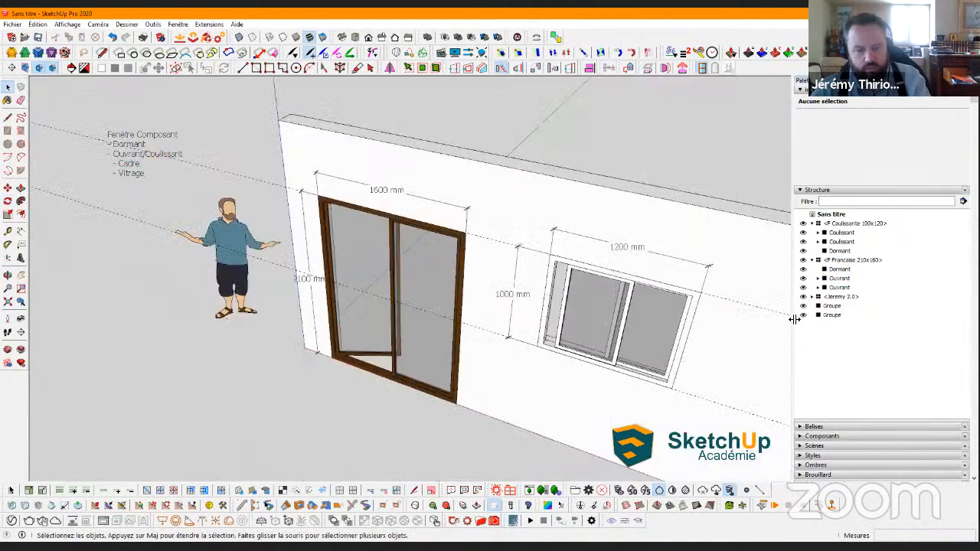
Paint the brown "F Francaise 210x160" component with the default material
scroll(407, 360, "up", 1)
key("b")
left_click(415, 355)
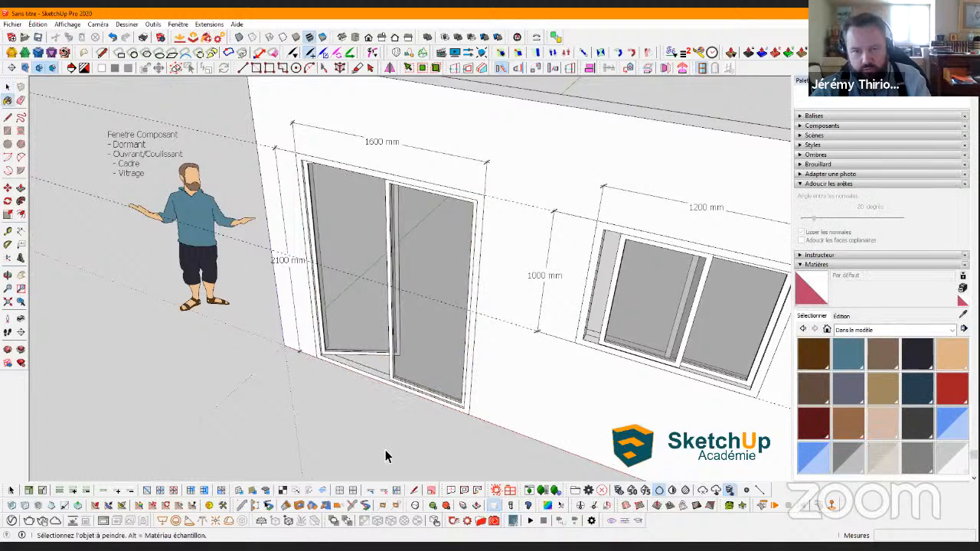
key("space")
scroll(408, 336, "down", 2)
middle_click_drag(347, 415, 351, 407)
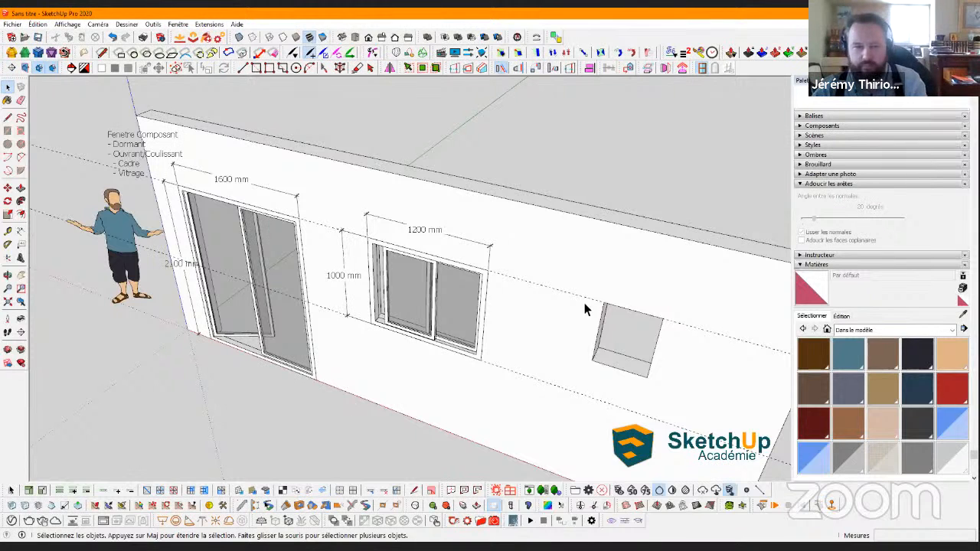
Dimension the height of the small third wall opening, placing the dimension beside its left edge
middle_click_drag(662, 381, 474, 350, "shift")
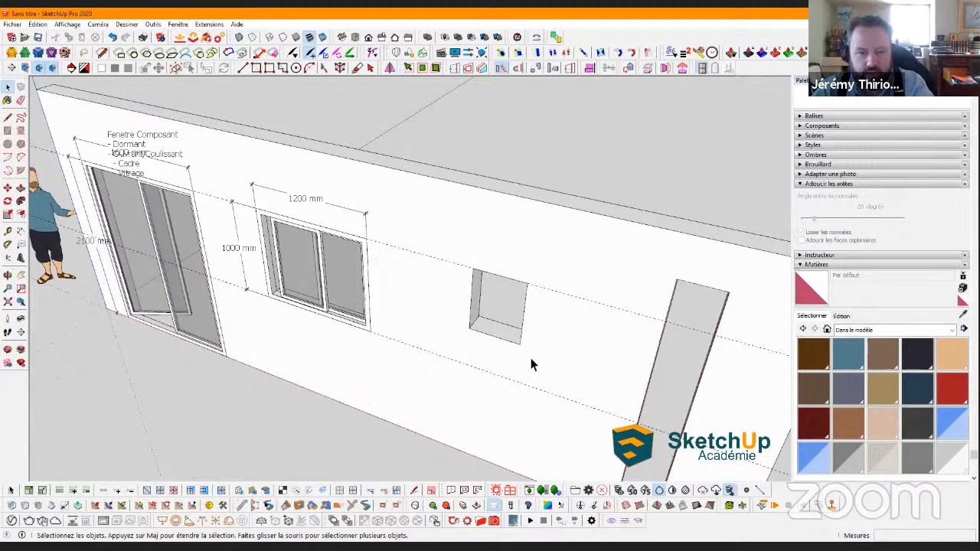
scroll(490, 333, "up", 1)
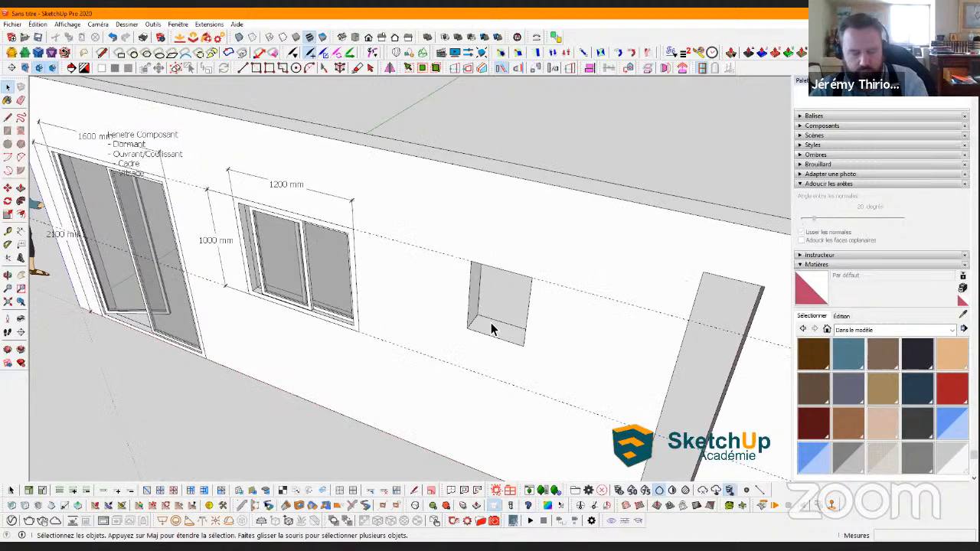
key("r")
key("space")
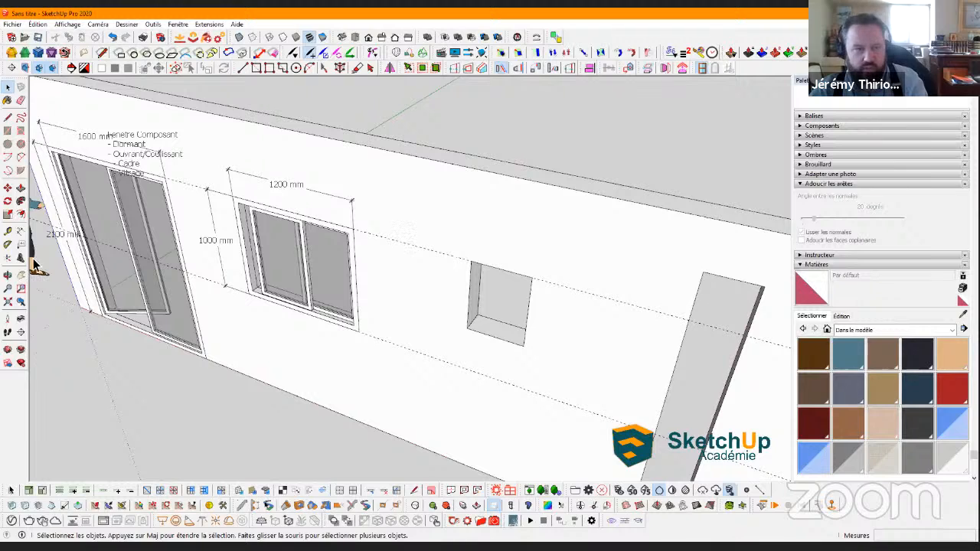
left_click(21, 231)
left_click(467, 327)
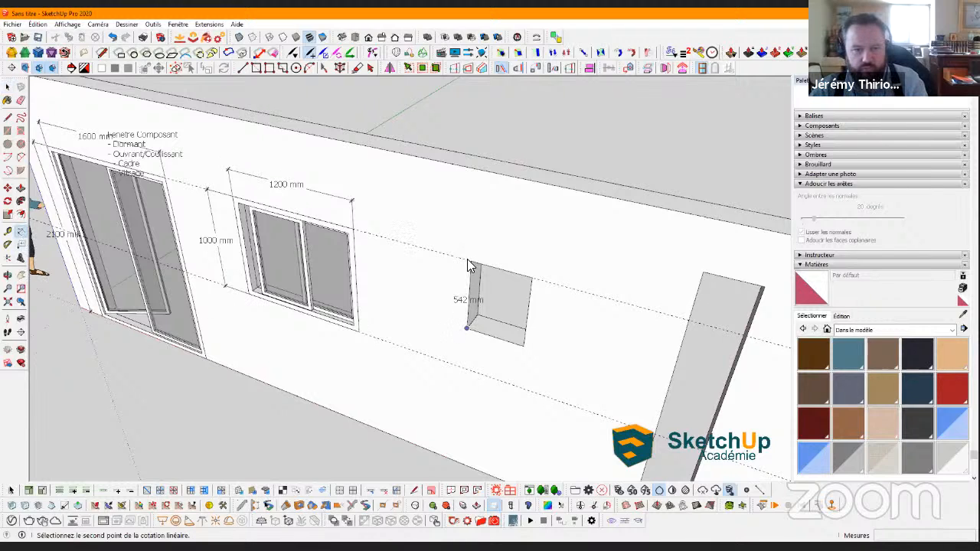
key("Escape")
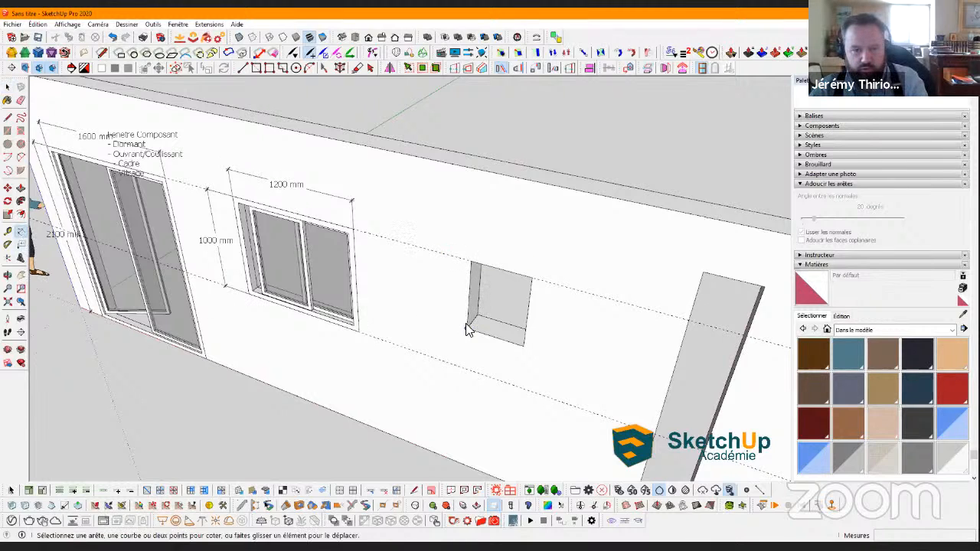
left_click(467, 329)
left_click(471, 262)
left_click(431, 267)
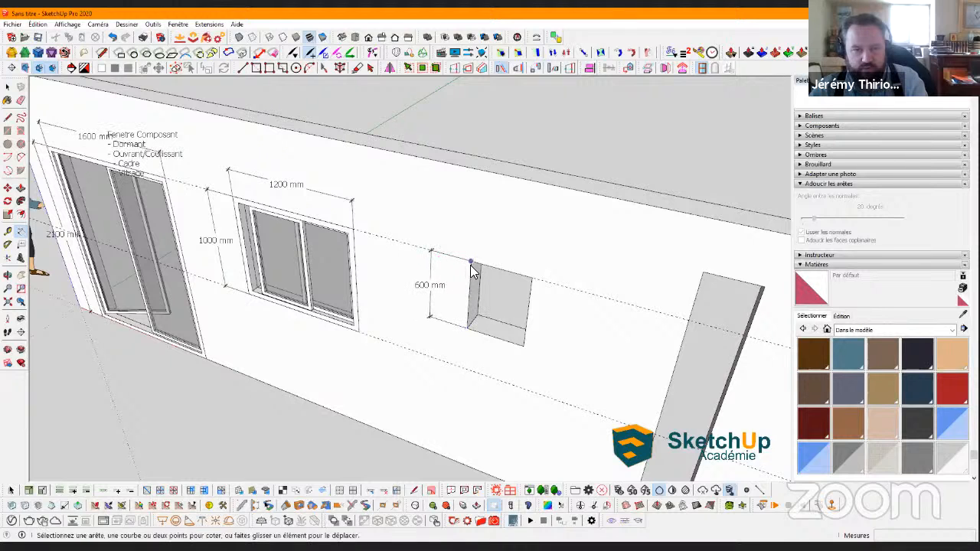
Dimension the width of the small third opening, placing the dimension above its upper edge
left_click(471, 263)
left_click(531, 277)
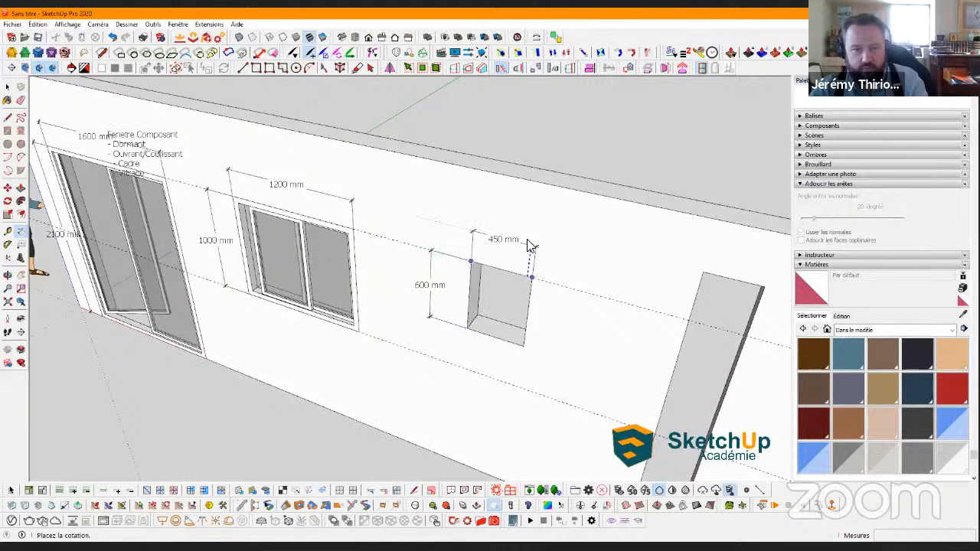
left_click(530, 245)
key("space")
Draw a rectangle corner to corner across the 450 by 600 mm wall opening
middle_click_drag(483, 329, 475, 229)
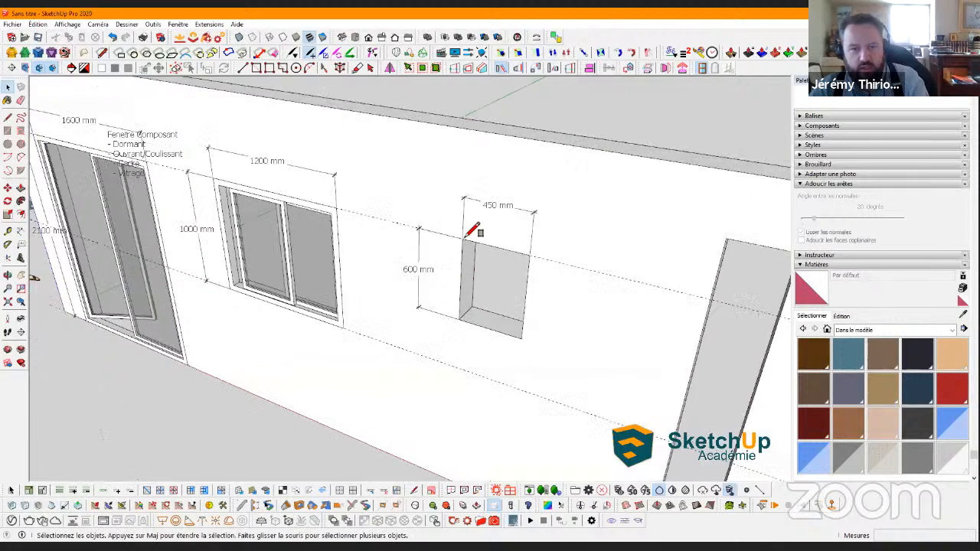
left_click(461, 231)
left_click(527, 341)
key("space")
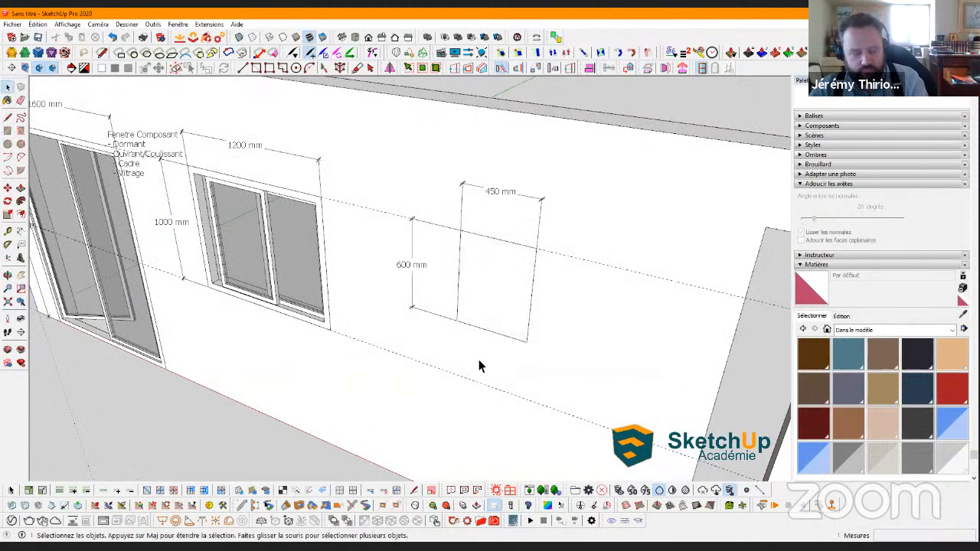
Offset the rectangle's outline 50 mm inward and delete the inner face, leaving a frame outline
key("f")
scroll(458, 266, "up", 2)
left_click(450, 256)
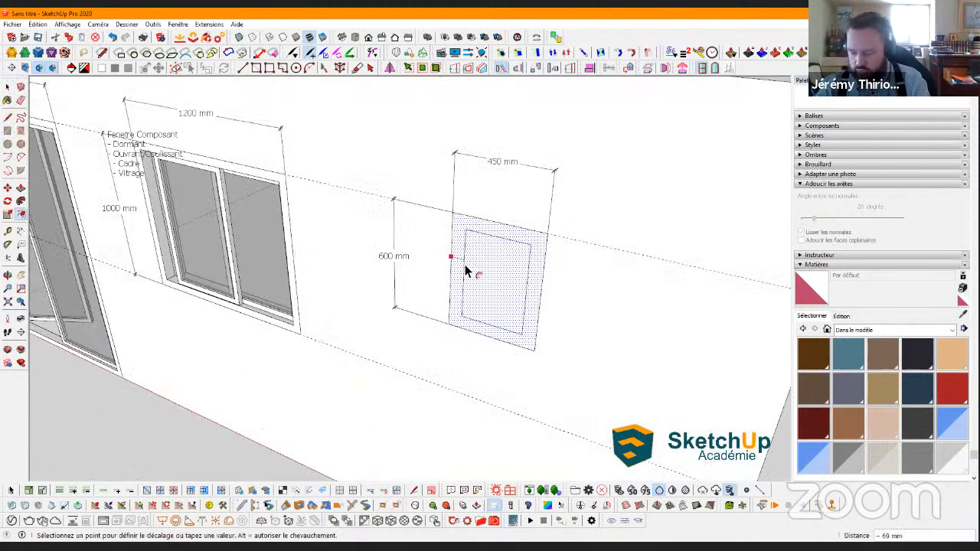
left_click(465, 269)
key("space")
left_click(477, 282)
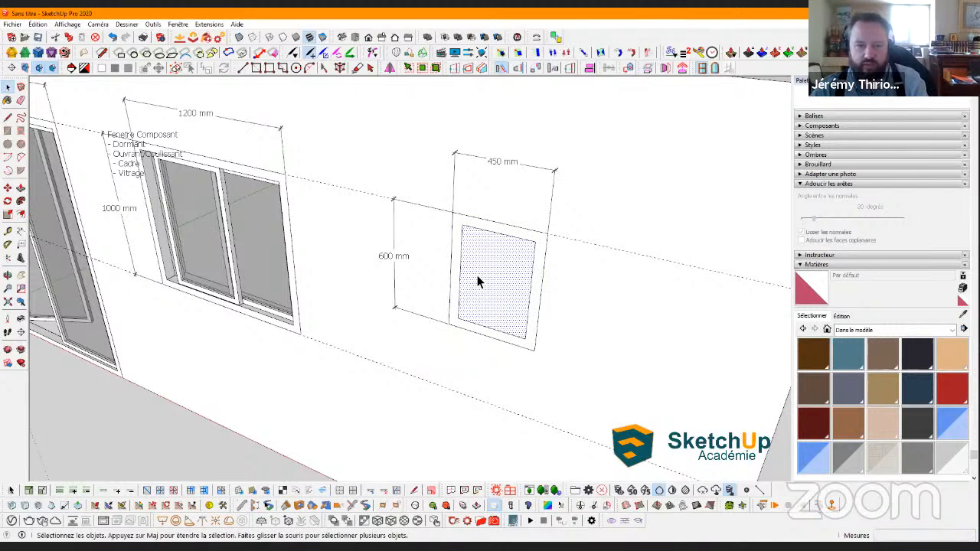
key("Delete")
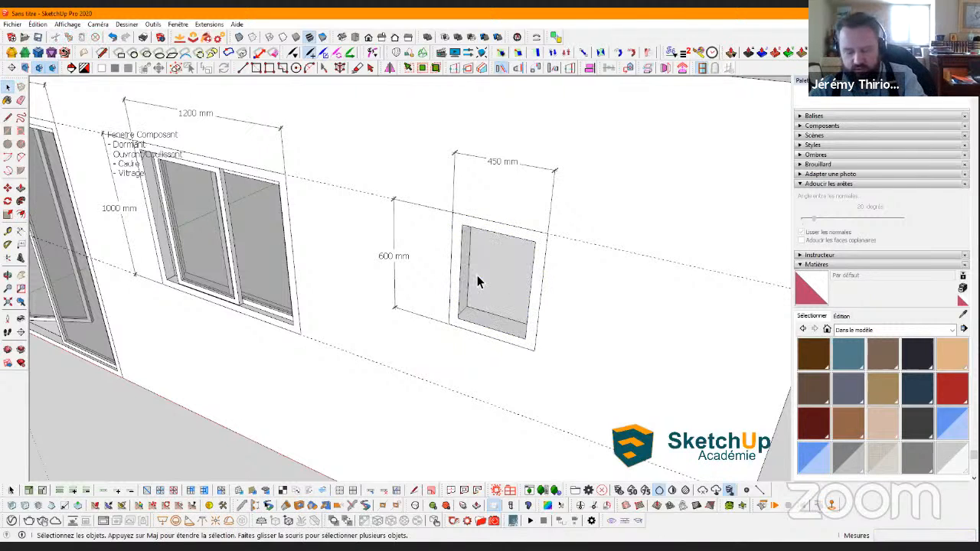
Push/pull the frame face of the small window to a 70 mm thickness
key("p")
scroll(476, 274, "up", 1)
left_click(460, 275)
type("70")
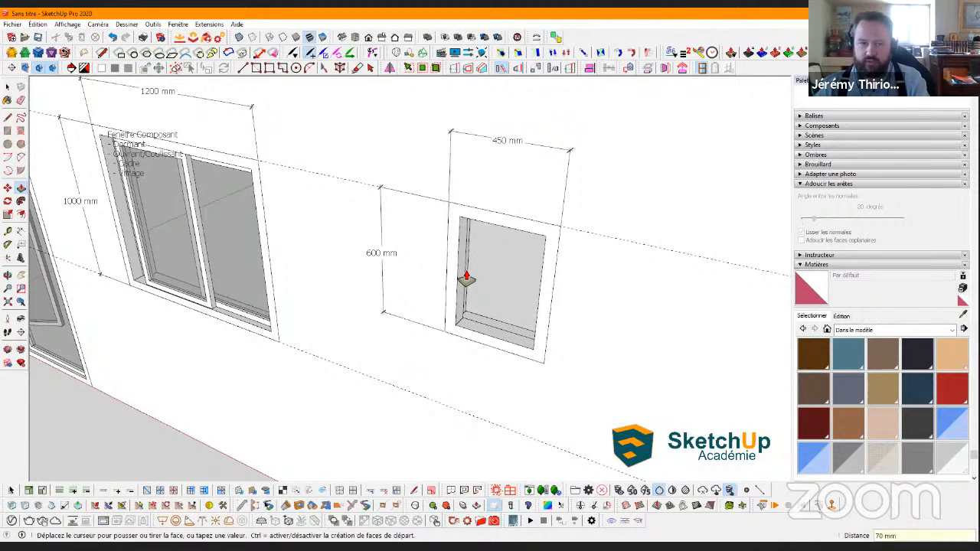
key("Return")
Group the whole extruded frame and name the group "Dormant"
key("space")
double_click(448, 278)
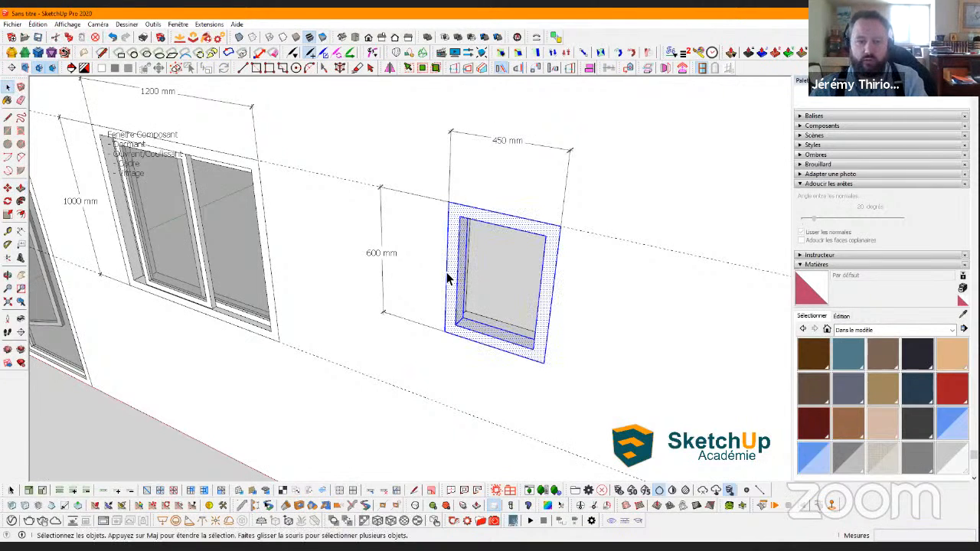
key("ctrl+g")
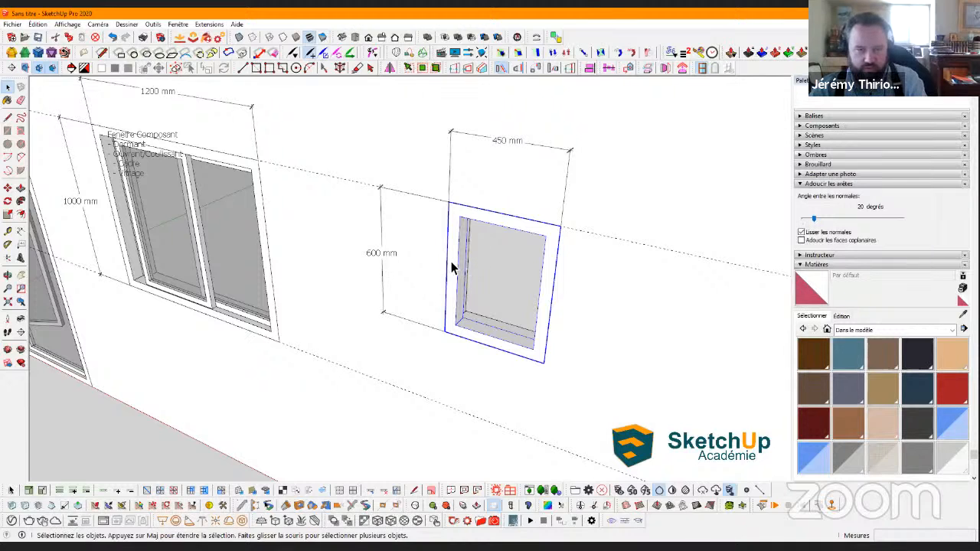
scroll(802, 145, "up", 5)
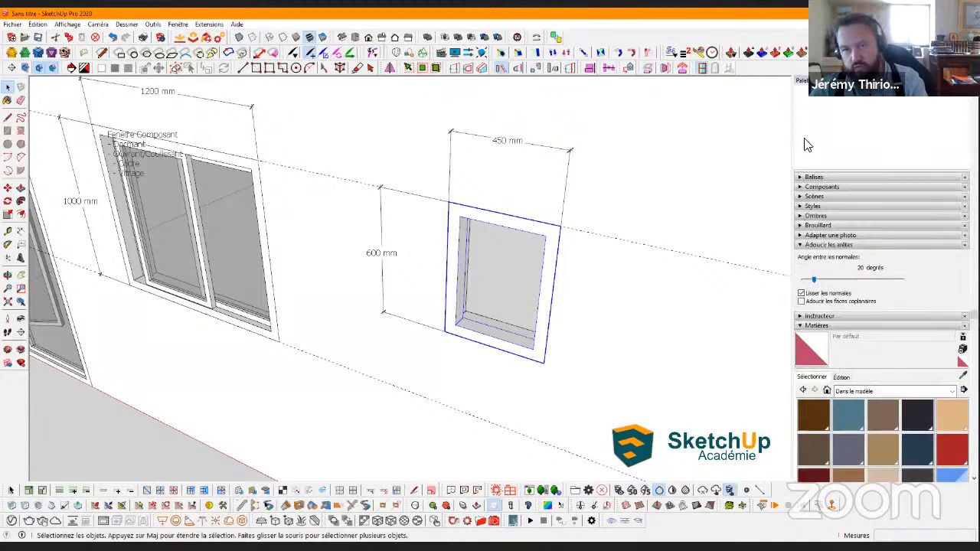
left_click(877, 124)
type("Dormant")
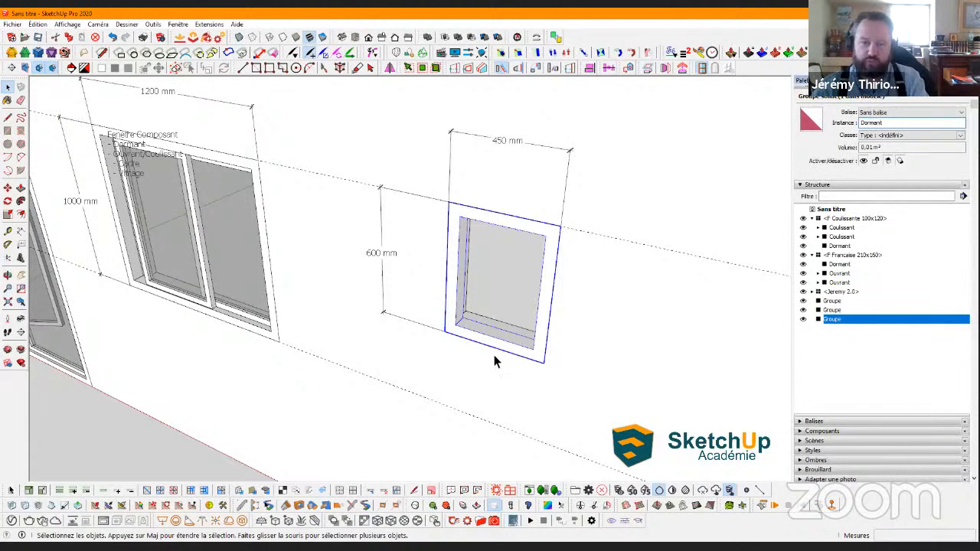
middle_click_drag(492, 357, 566, 307)
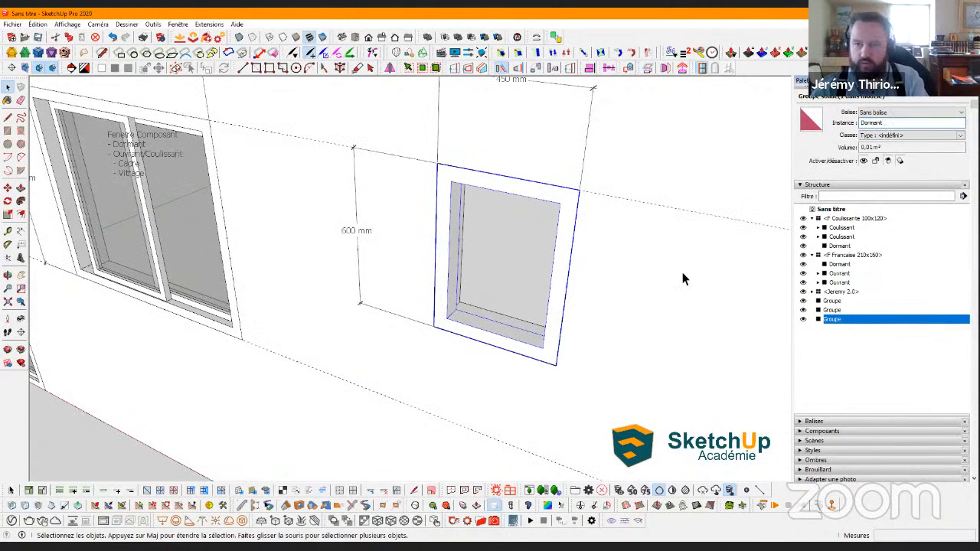
key("Return")
Draw a 500 by 350 mm rectangle filling the inside of the small Dormant frame
key("r")
left_click(446, 322)
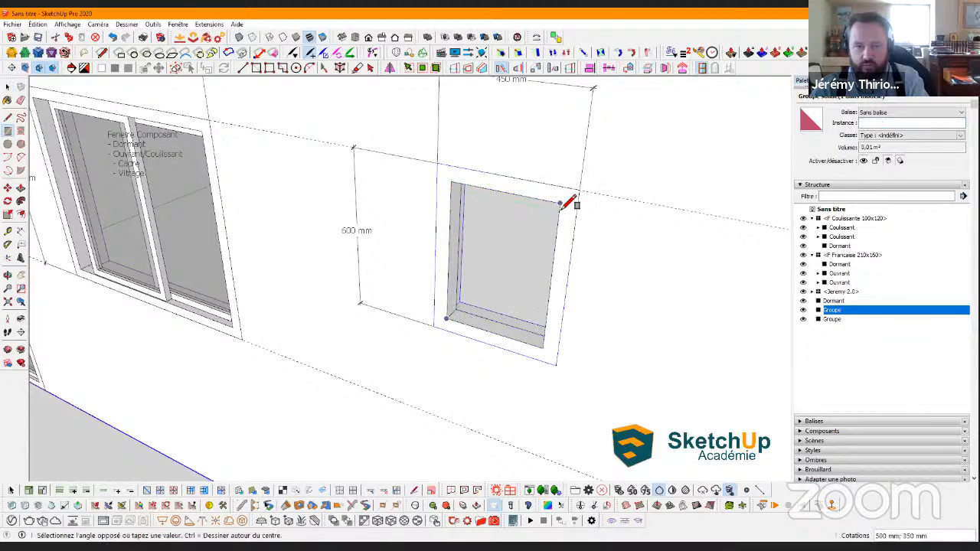
left_click(559, 204)
key("space")
Offset the new rectangle's edges inward and delete the central face to leave the sash frame profile
key("f")
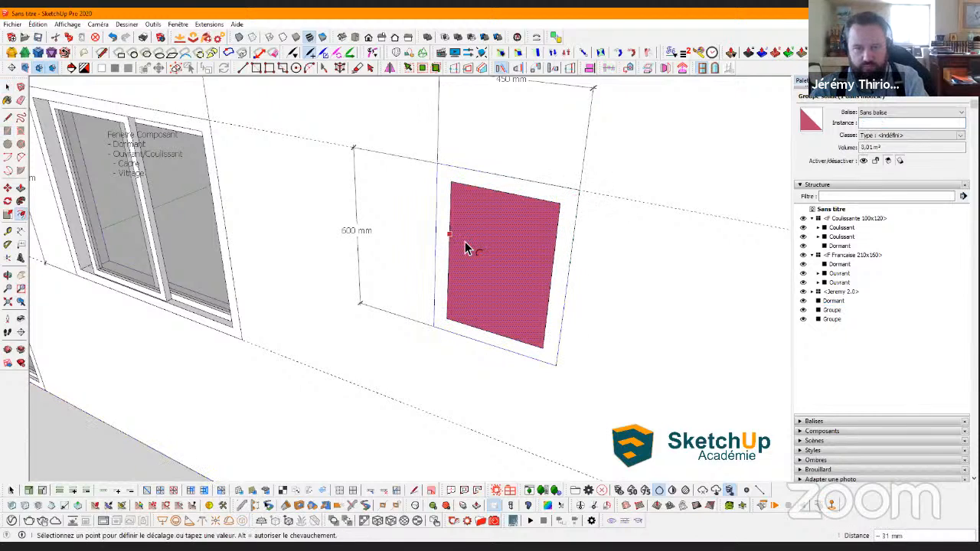
left_click(450, 234)
left_click(465, 247)
key("space")
left_click(482, 269)
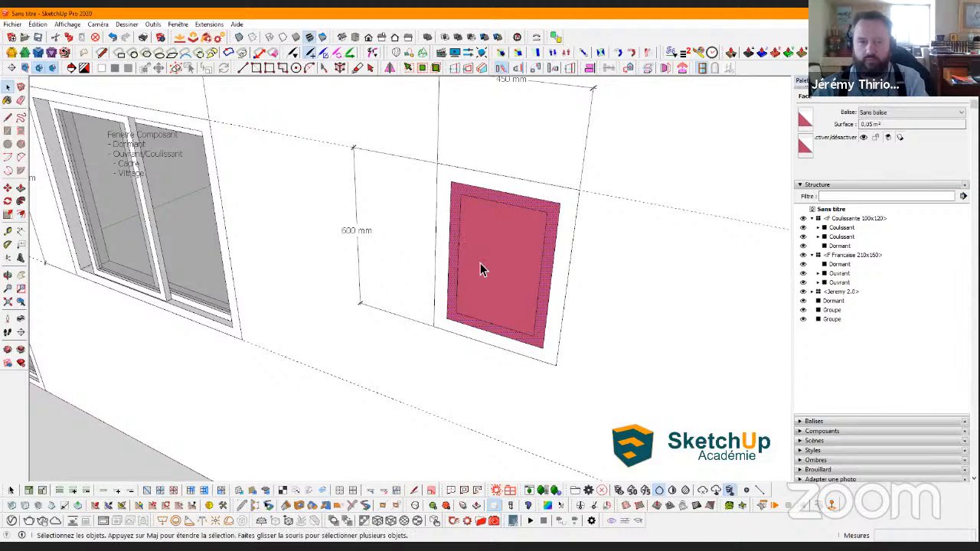
key("Delete")
Push/pull the sash frame face inside the small Dormant by 35 mm
key("p")
scroll(409, 393, "up", 6)
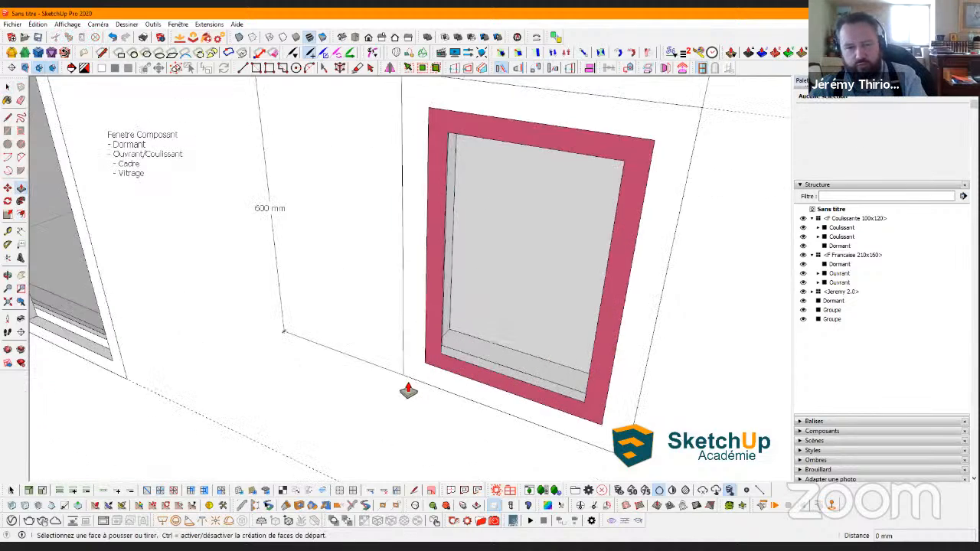
type("30")
key("Return")
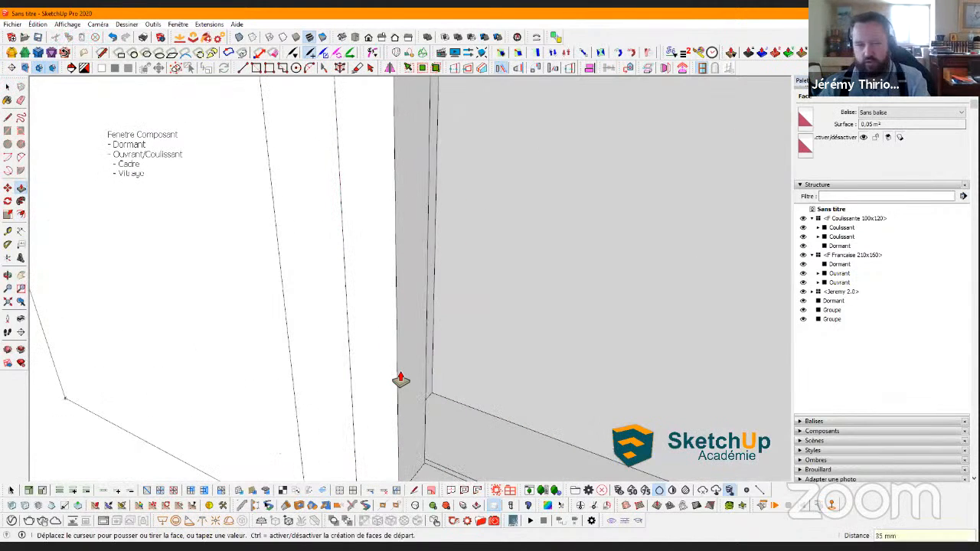
key("space")
scroll(401, 381, "down", 2)
scroll(385, 360, "down", 3)
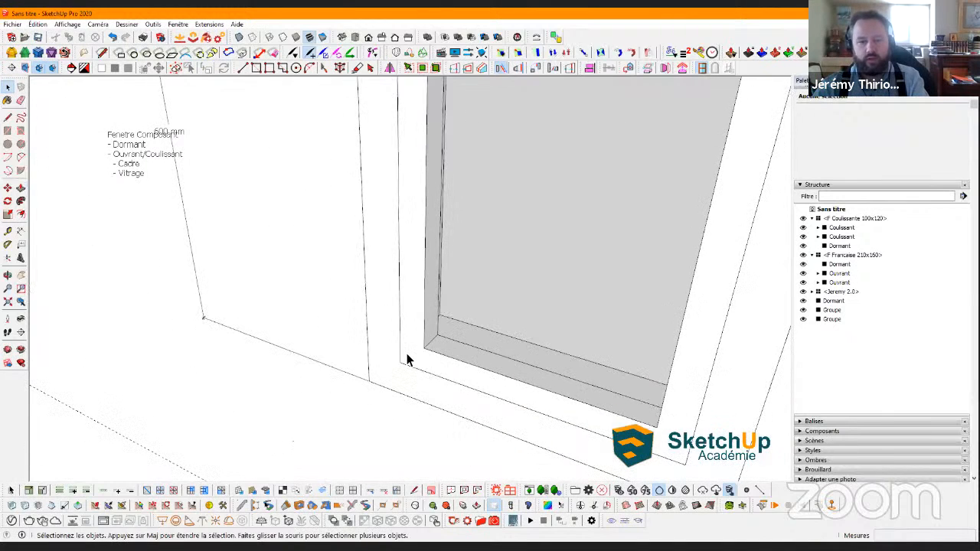
Group the whole extruded sash frame inside the small Dormant and name the group "Cadre"
triple_click(405, 356)
right_click(402, 359)
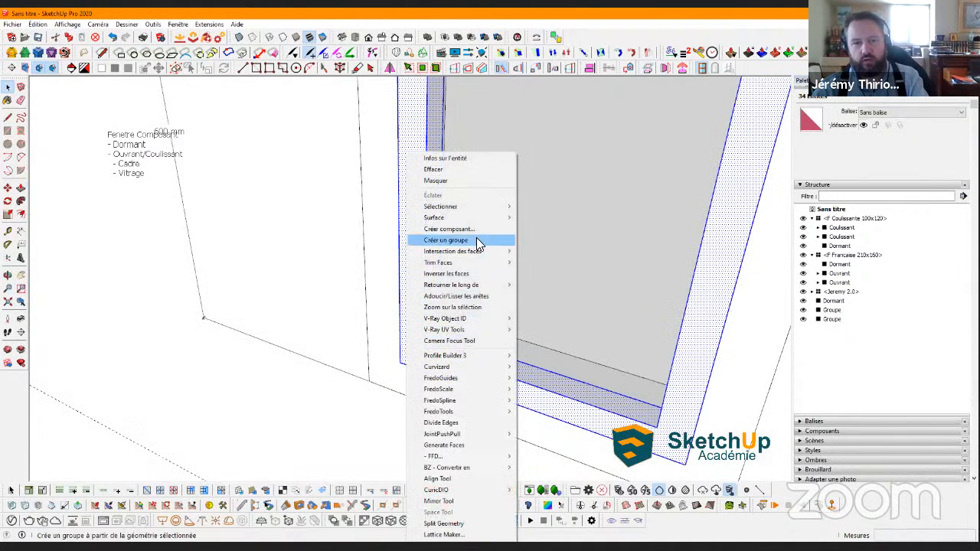
left_click(476, 239)
left_click(900, 124)
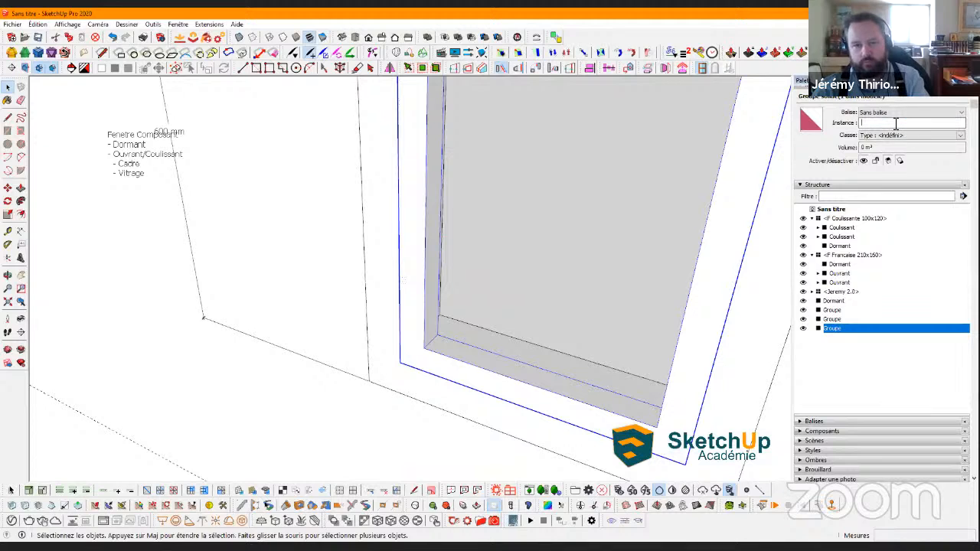
type("Cadre")
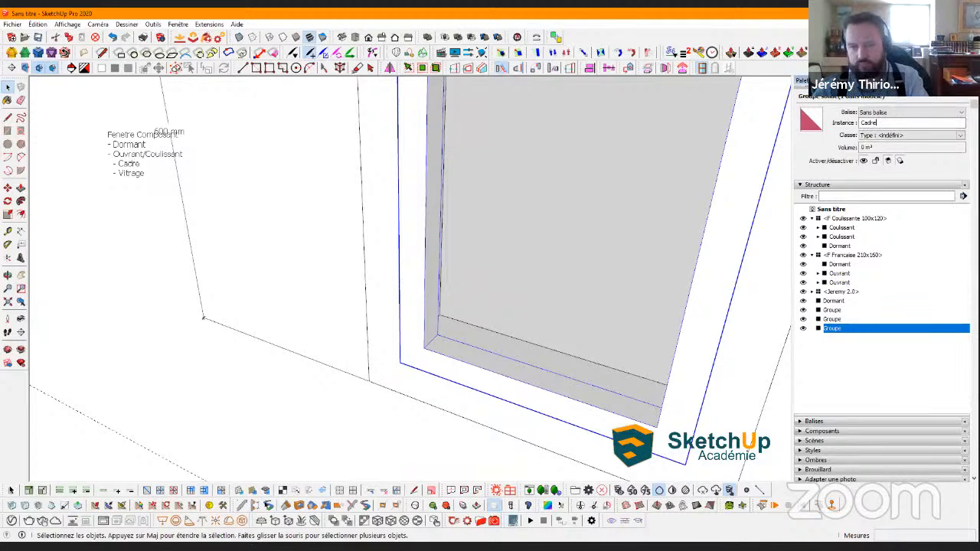
type("l")
Draw a glass pane rectangle across the opening of the Cadre at mid-thickness, between opposite inner edge midpoints
scroll(598, 213, "down", 6)
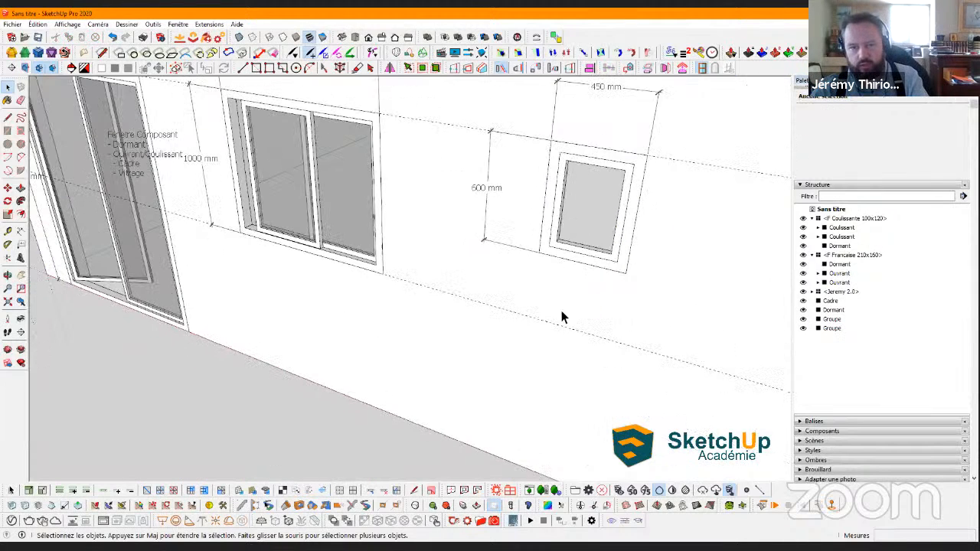
scroll(528, 344, "up", 6)
left_click(508, 354)
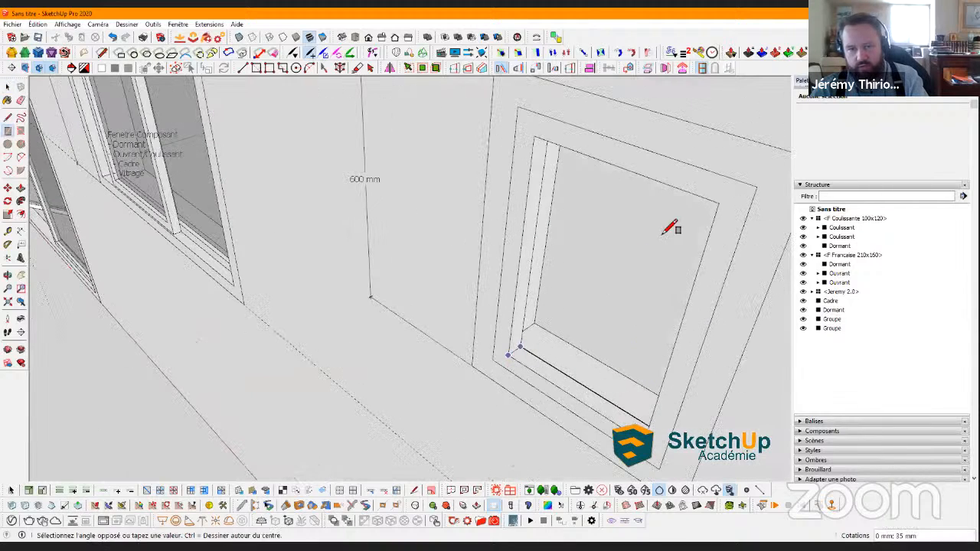
scroll(516, 352, "up", 5)
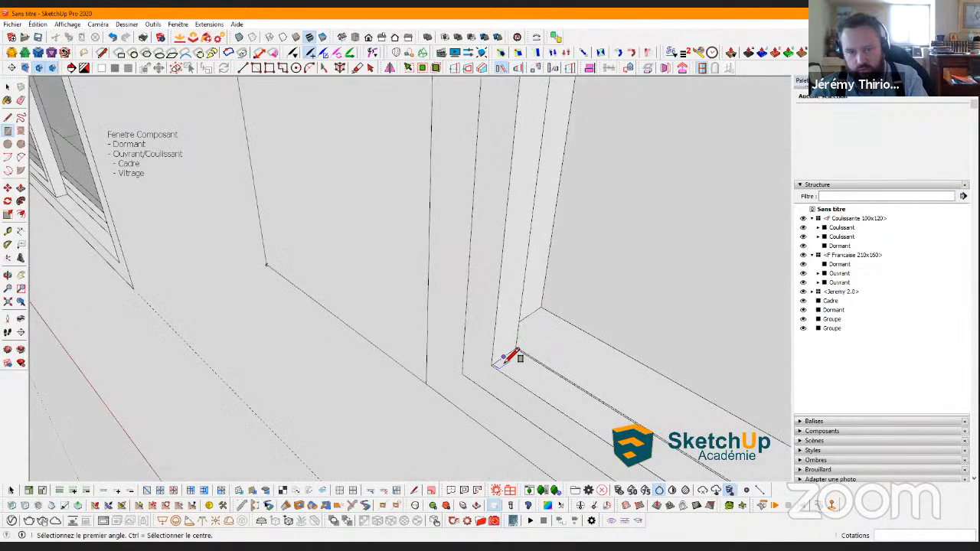
scroll(505, 348, "down", 5)
middle_click_drag(508, 339, 585, 195)
scroll(589, 191, "up", 1)
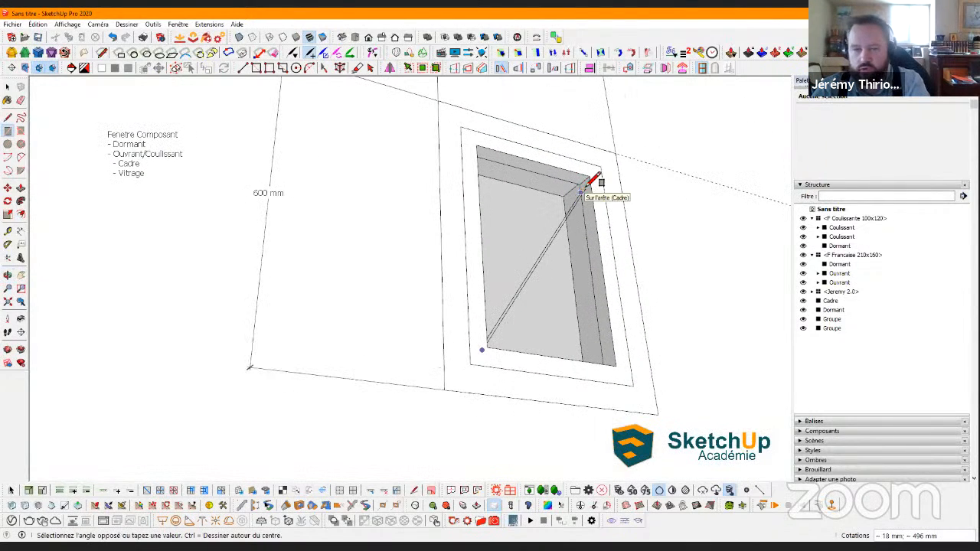
scroll(593, 182, "up", 2)
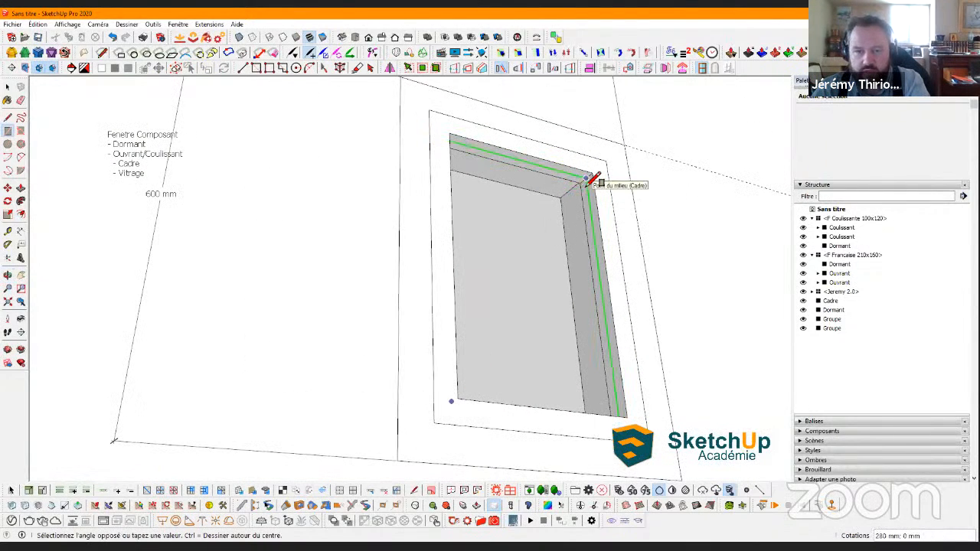
left_click(591, 180)
Group the new pane rectangle with its edges and name the group "Vitrage"
middle_click_drag(503, 263, 365, 387)
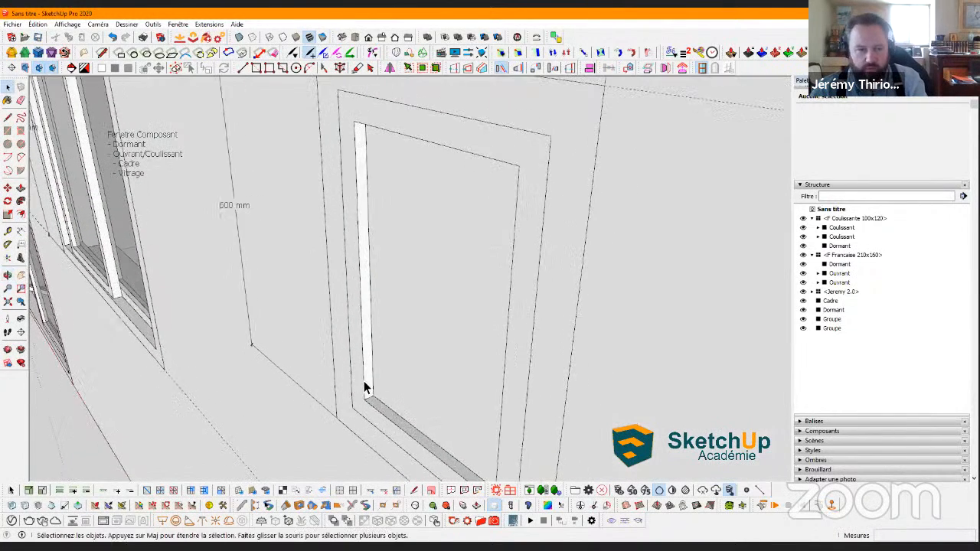
double_click(407, 355)
right_click(411, 345)
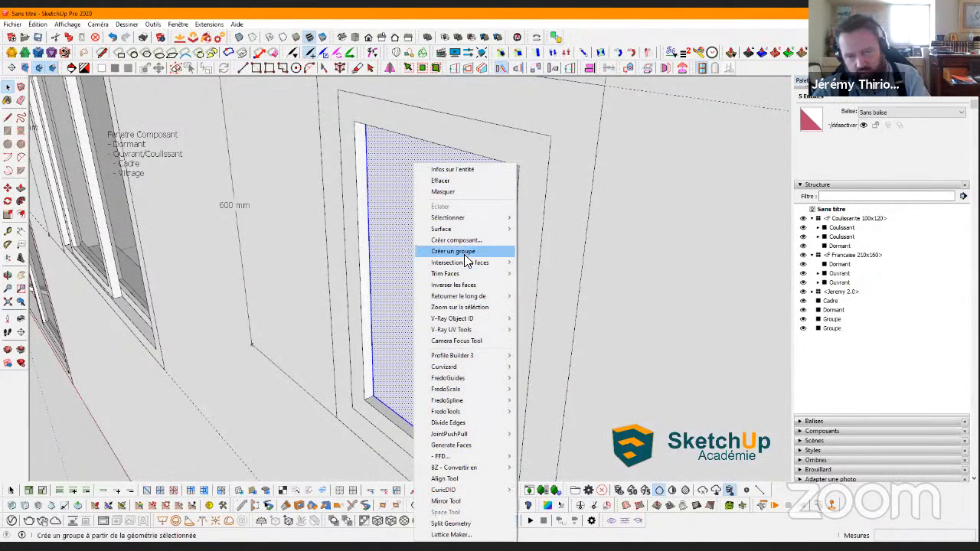
left_click(464, 253)
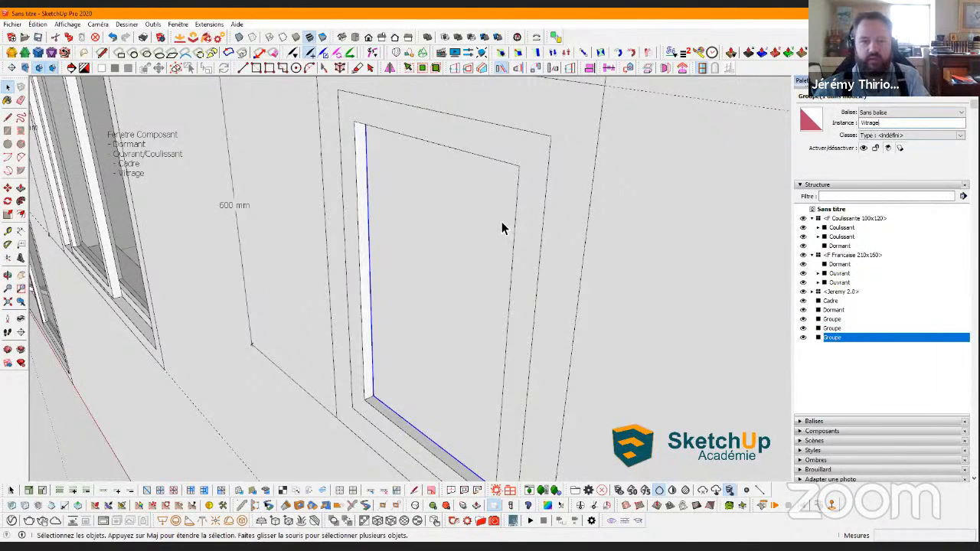
Sample the "Vitrage" glass material from an existing window and paint the small window's pane group with it
middle_click_drag(429, 285, 490, 287)
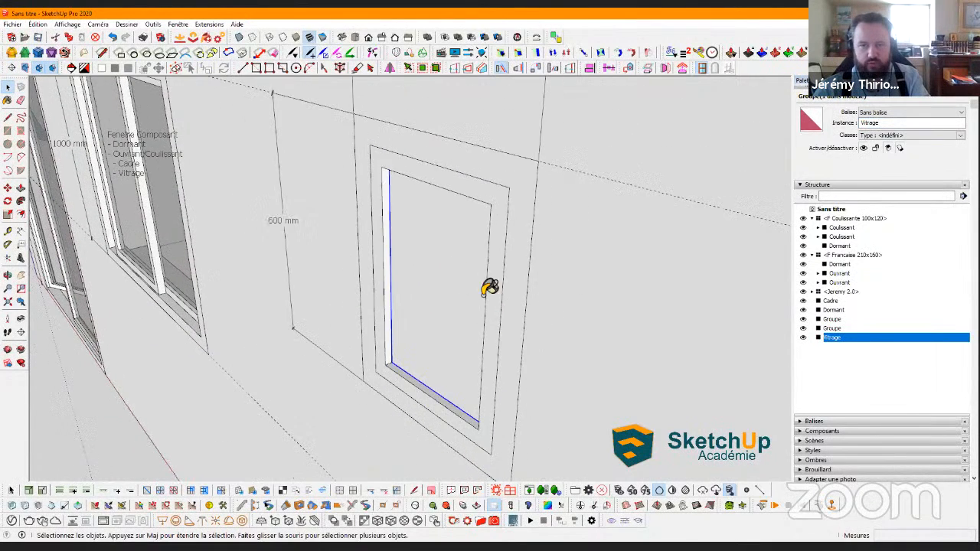
key("b")
left_click(399, 275, "alt")
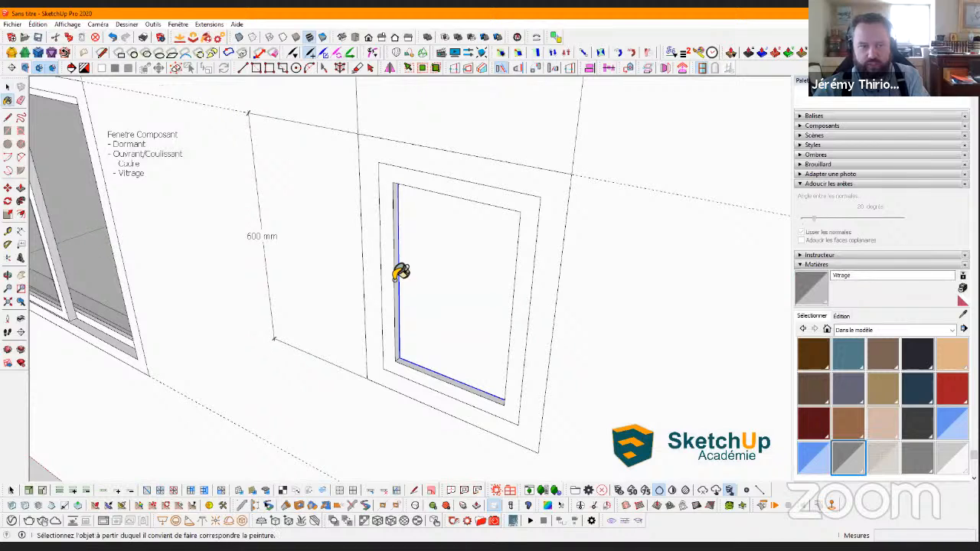
left_click(459, 261)
Group the small window's Cadre and Vitrage together and name the new group "Ouvrant"
key("space")
left_click(404, 348)
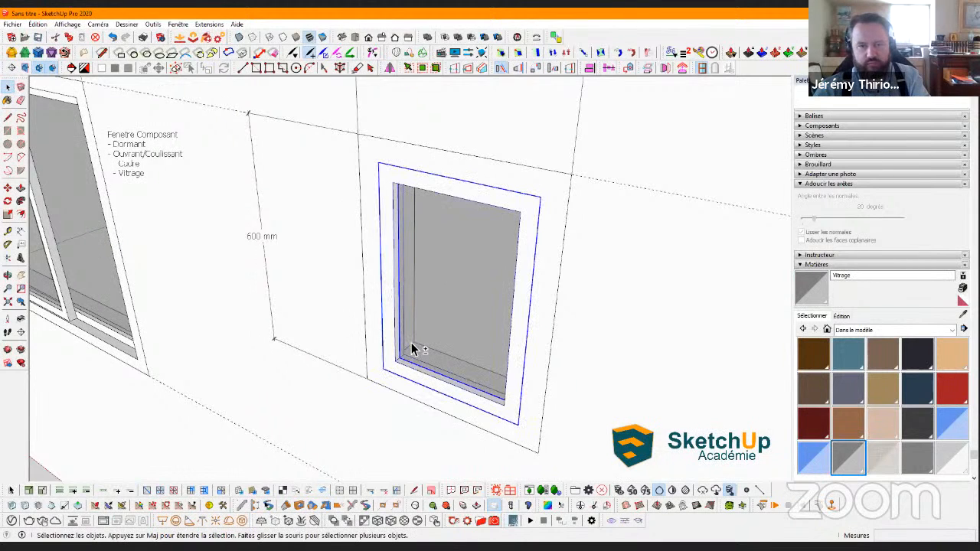
scroll(840, 169, "up", 5)
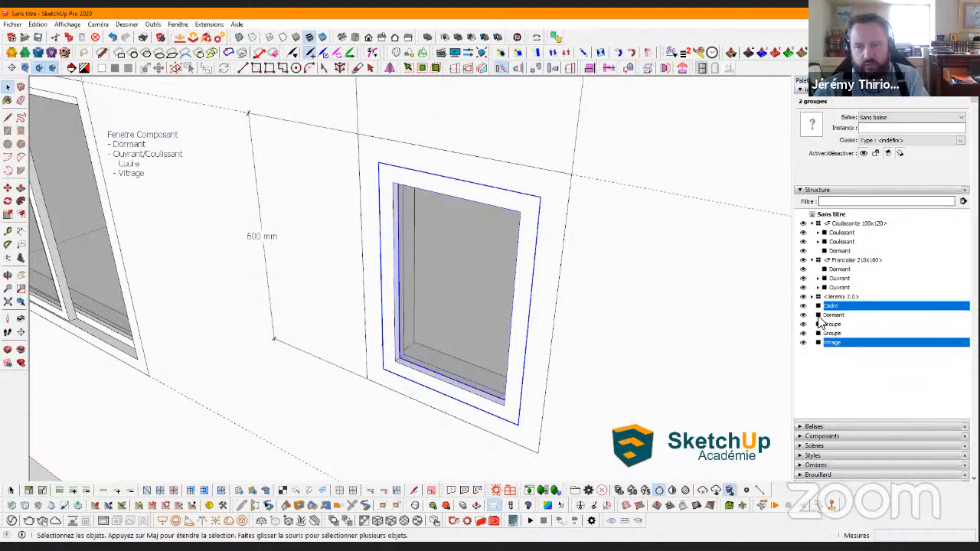
right_click(427, 266)
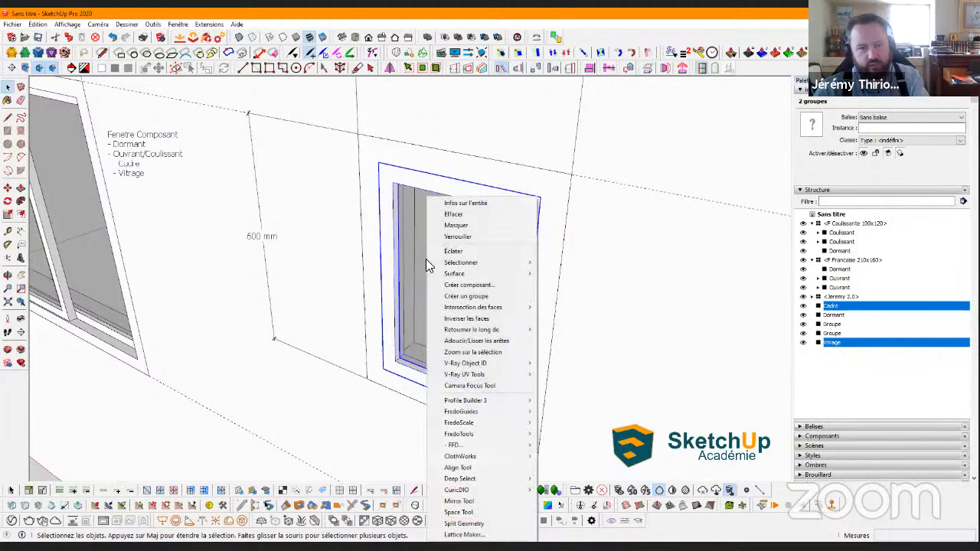
left_click(491, 297)
left_click(874, 129)
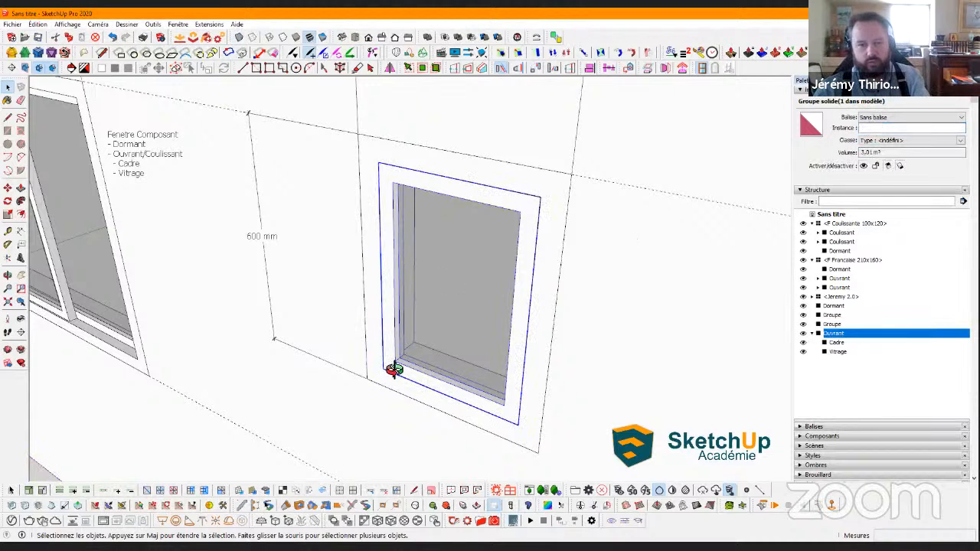
Move the Ouvrant group 35 mm deeper into the small Dormant frame, starting from its lower outer corner
mouse_move(387, 360)
middle_mouse_down()
mouse_move(368, 367)
mouse_move(397, 368)
middle_mouse_up()
scroll(394, 375, "up", 3)
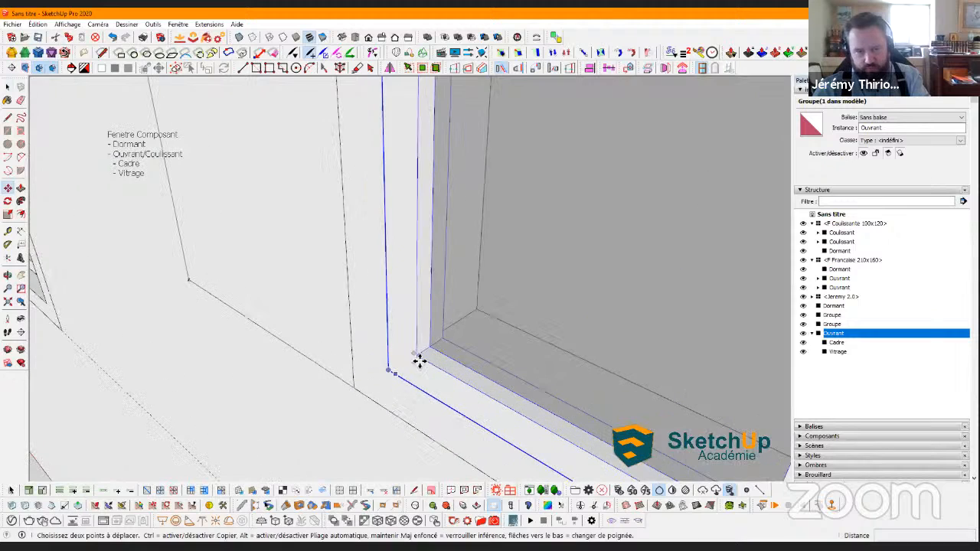
left_click(420, 360)
scroll(414, 355, "down", 5)
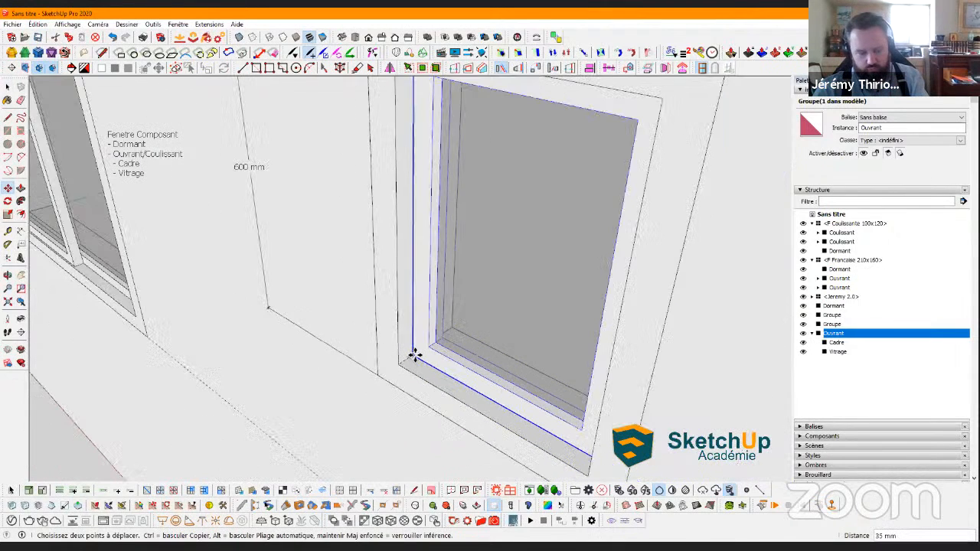
Move the small window's Ouvrant group in depth within its frame, using the large French window's sash position as reference
scroll(389, 334, "down", 2)
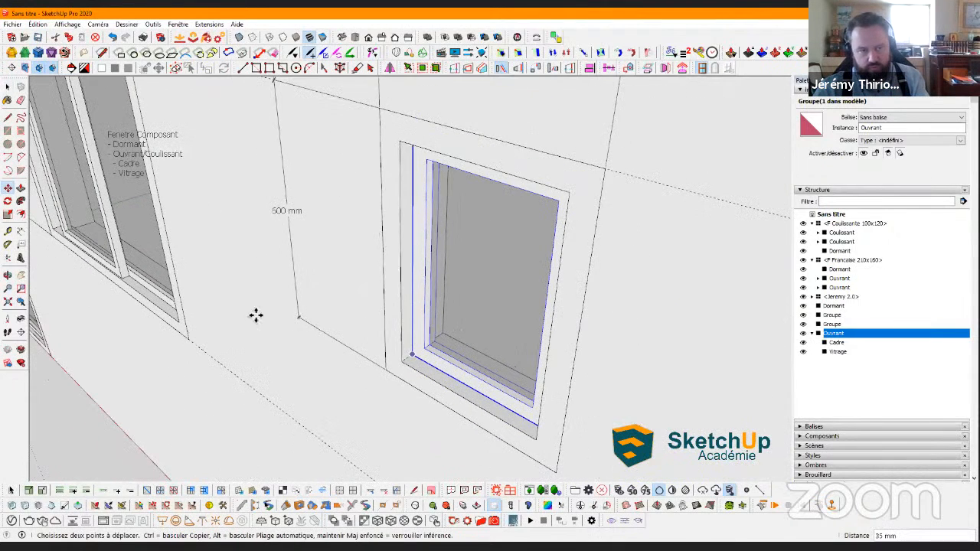
scroll(214, 287, "down", 3)
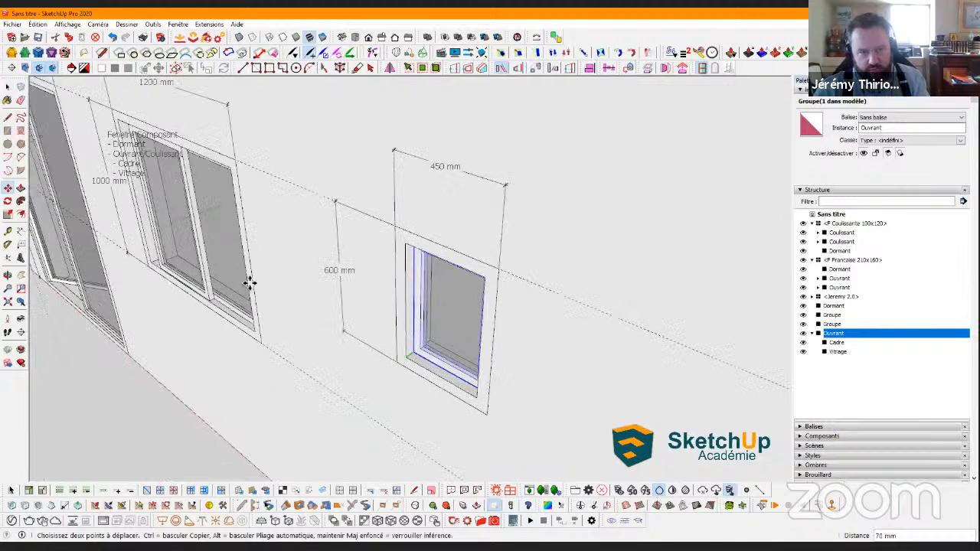
scroll(261, 282, "up", 5)
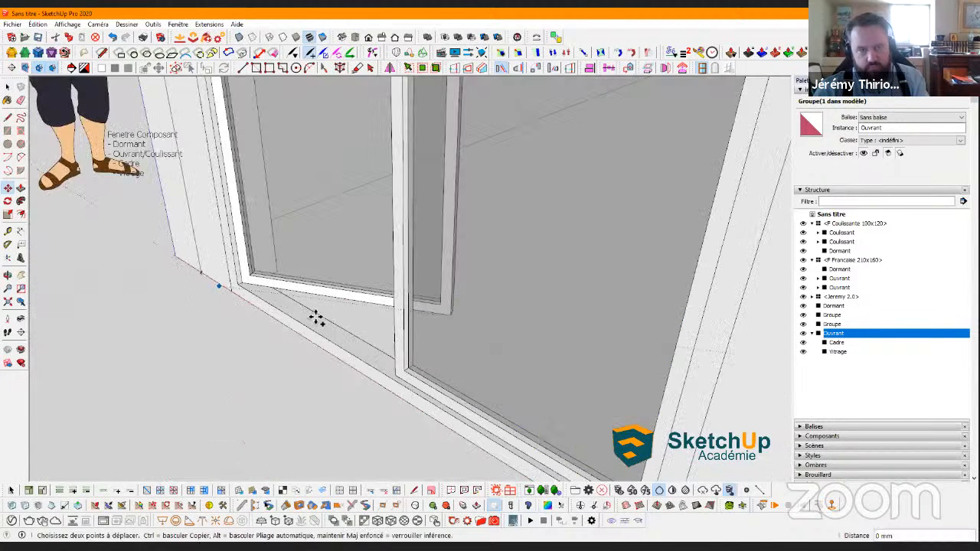
scroll(319, 321, "down", 3)
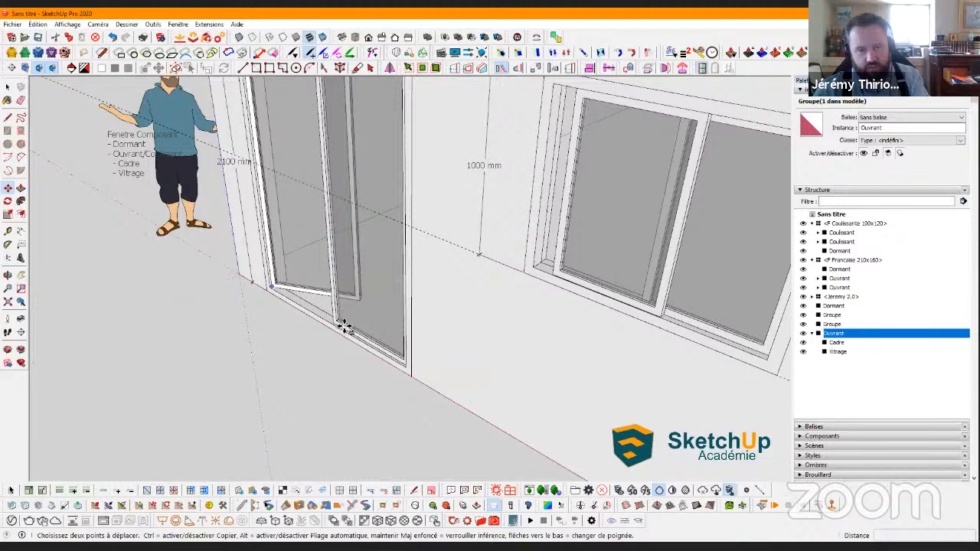
middle_click_drag(382, 319, 114, 319)
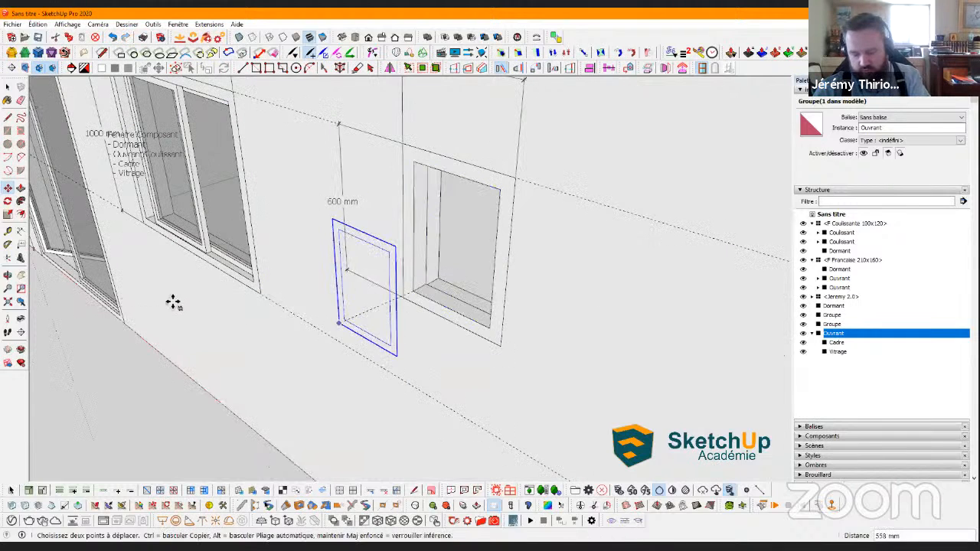
scroll(151, 264, "down", 3)
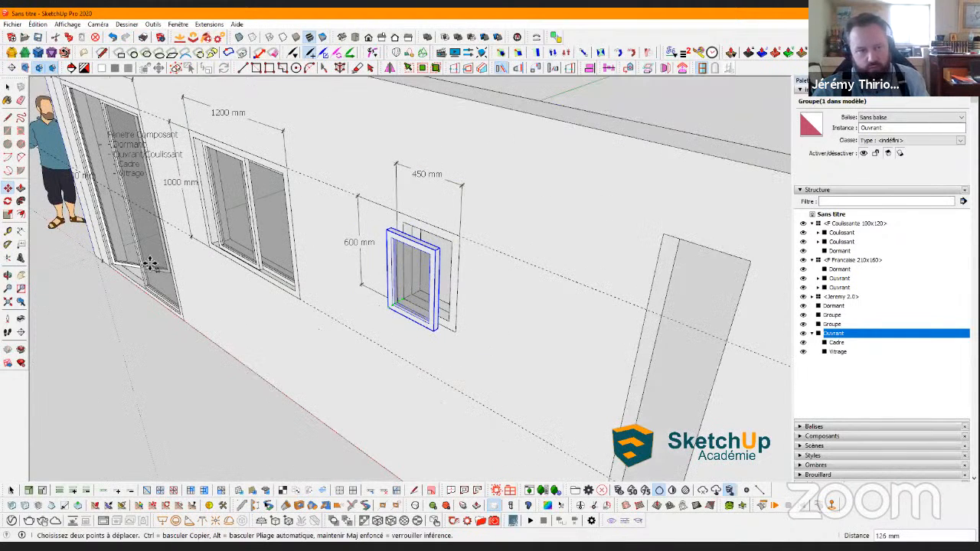
scroll(151, 264, "up", 4)
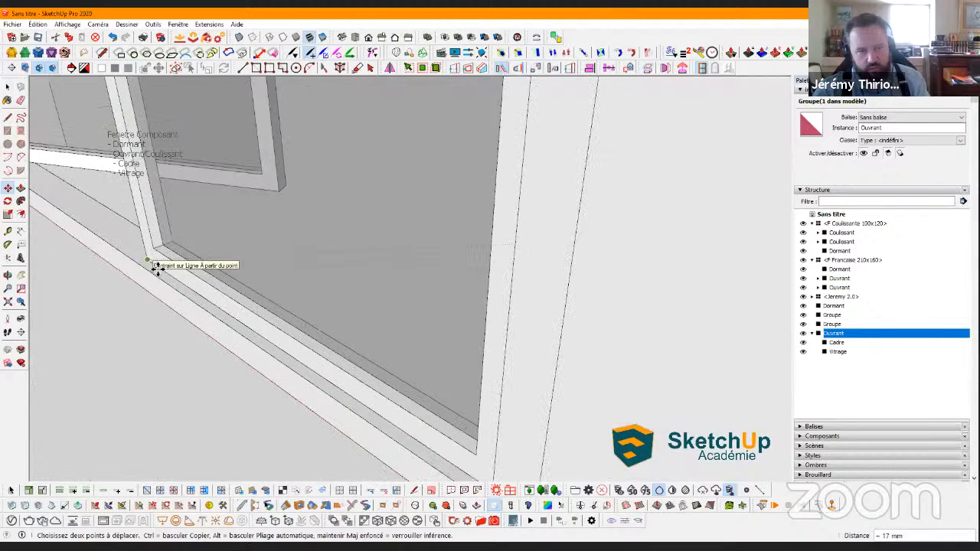
scroll(624, 228, "down", 6)
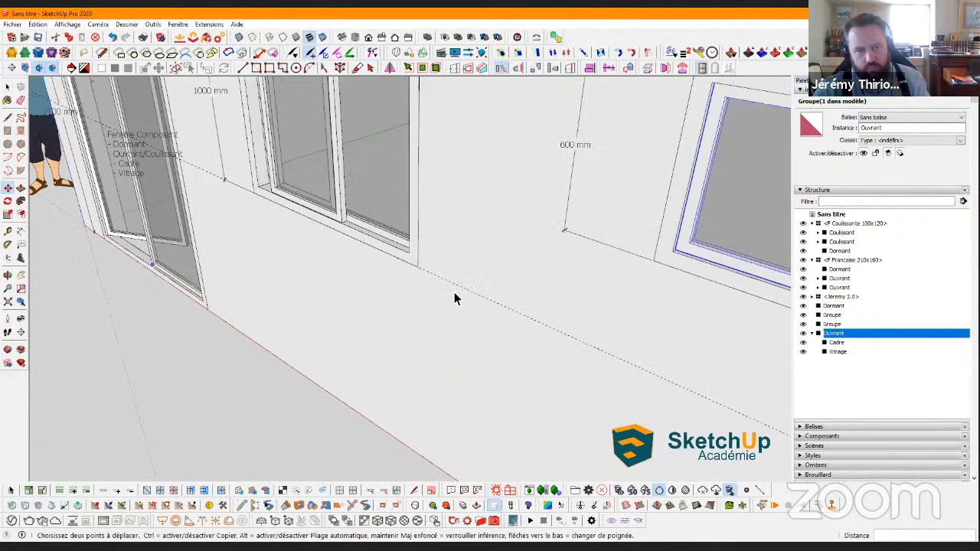
middle_click_drag(429, 289, 411, 342)
scroll(441, 296, "up", 2)
key("space")
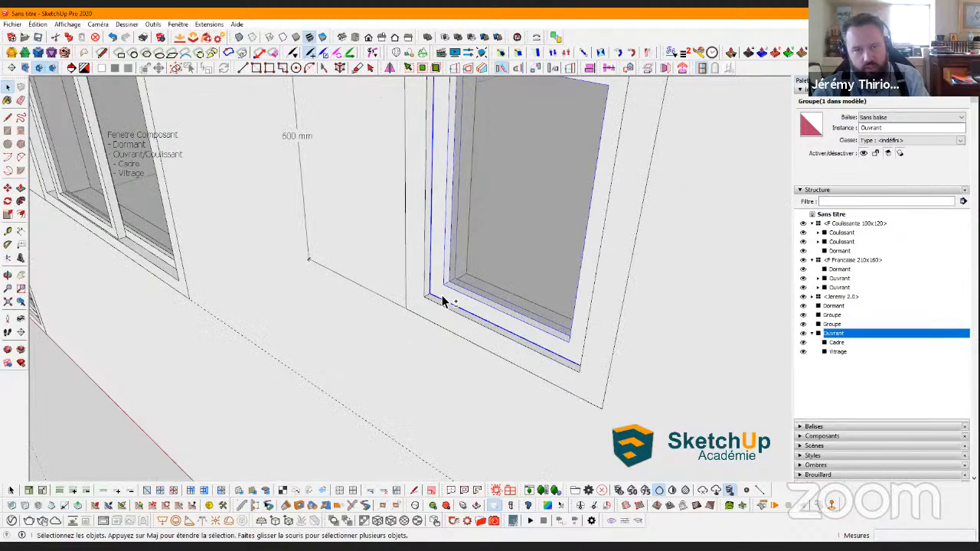
Make the small window's Dormant and Ouvrant groups into one component named F Francaise 60x45
left_click(442, 297)
scroll(442, 297, "down", 3)
left_click(506, 238, "shift")
right_click(509, 239)
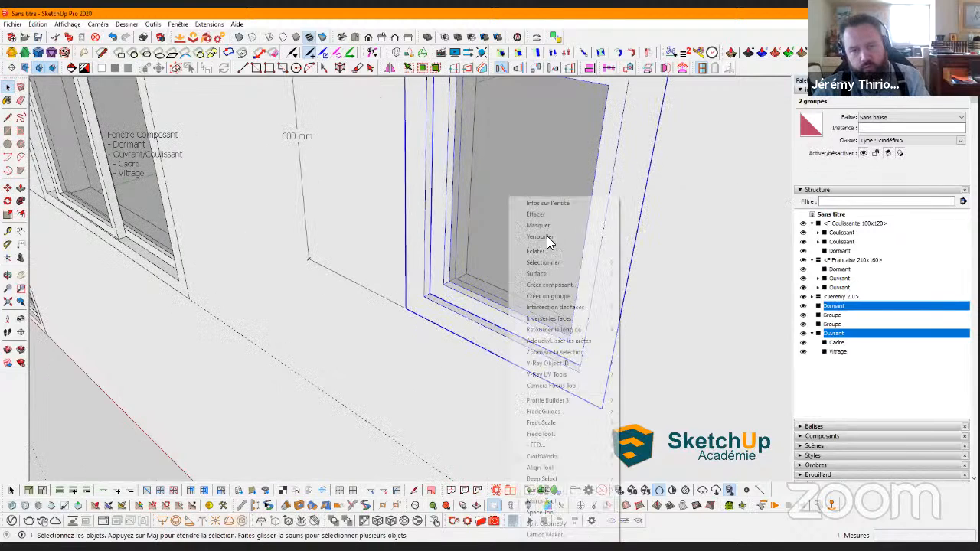
left_click(573, 284)
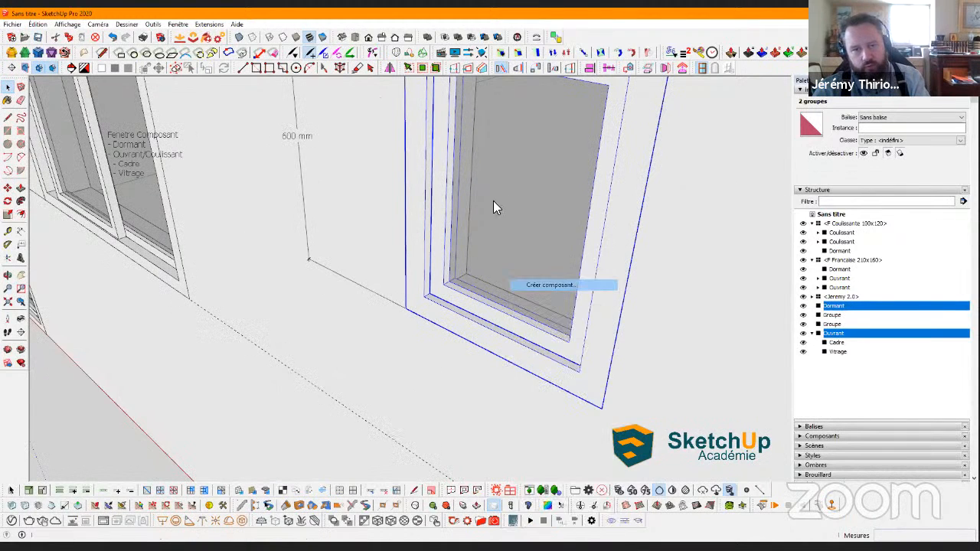
type("F")
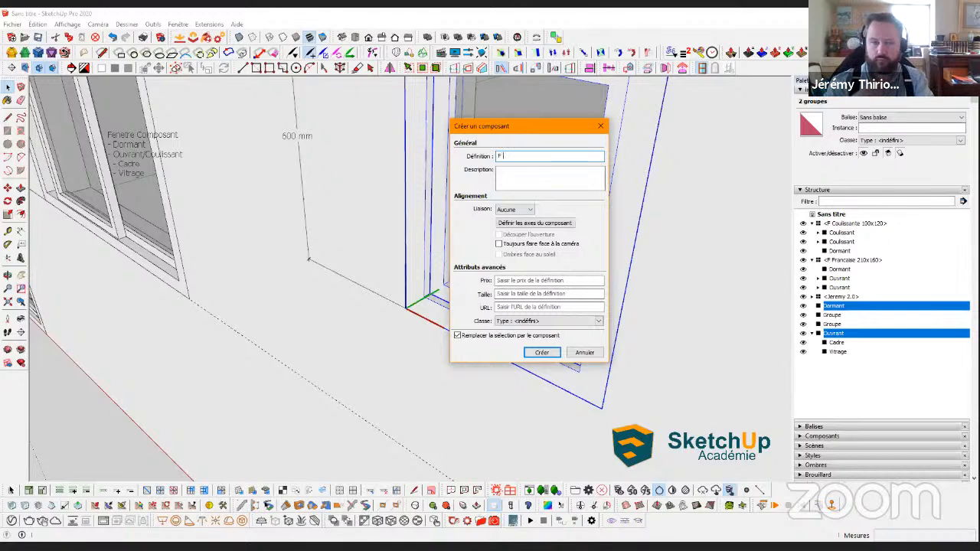
key("BackSpace")
key("BackSpace")
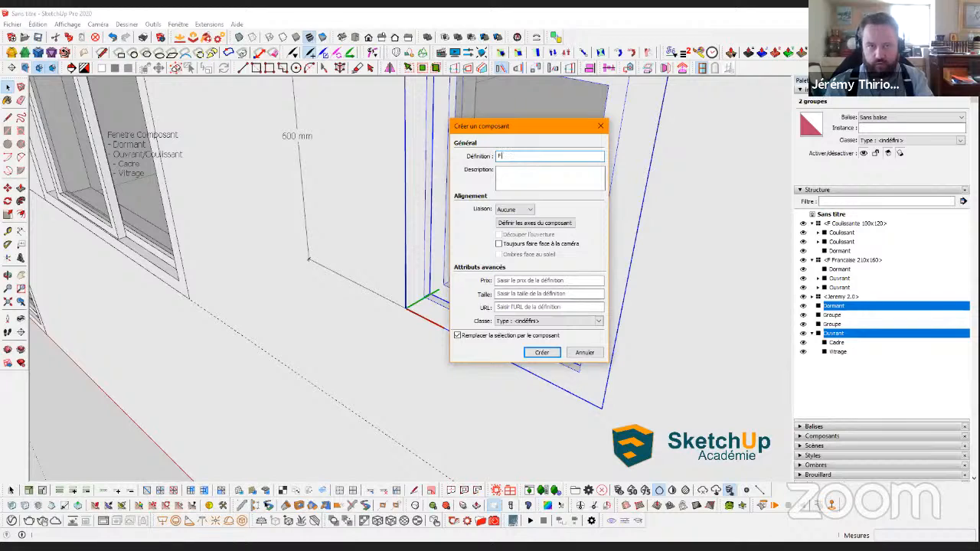
type("Francaise")
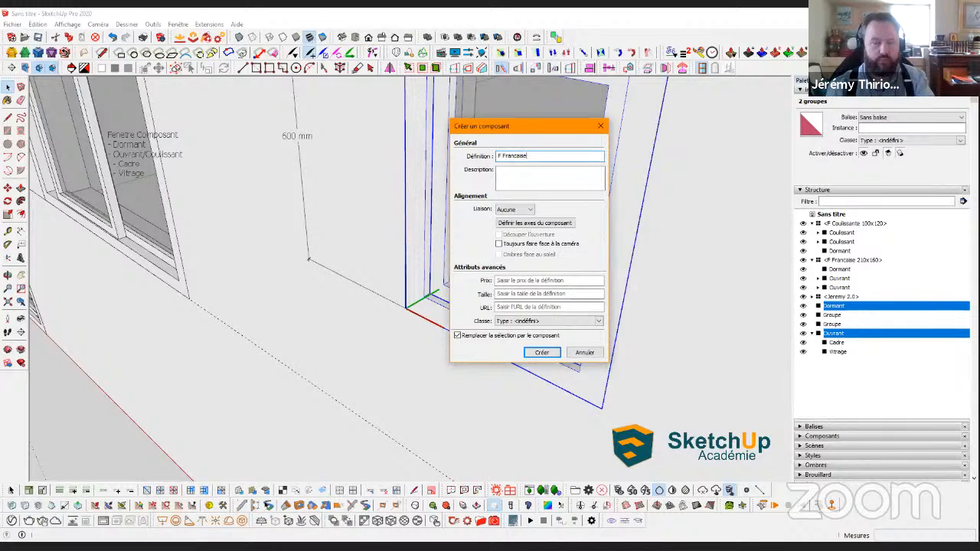
type(" 60x45")
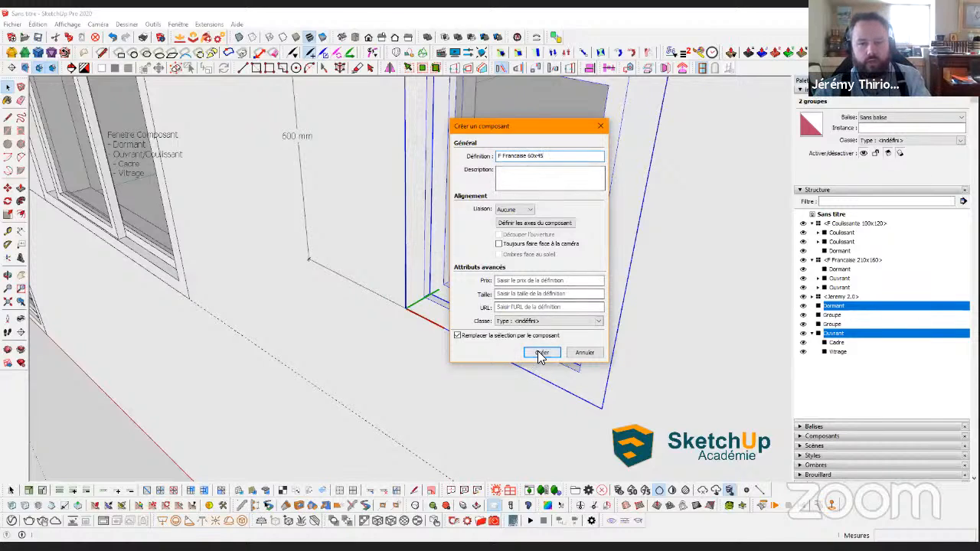
Draw a 2340 × 328 mm rectangle covering the tall narrow opening at the far end of the wall
middle_click_drag(466, 318, 498, 281)
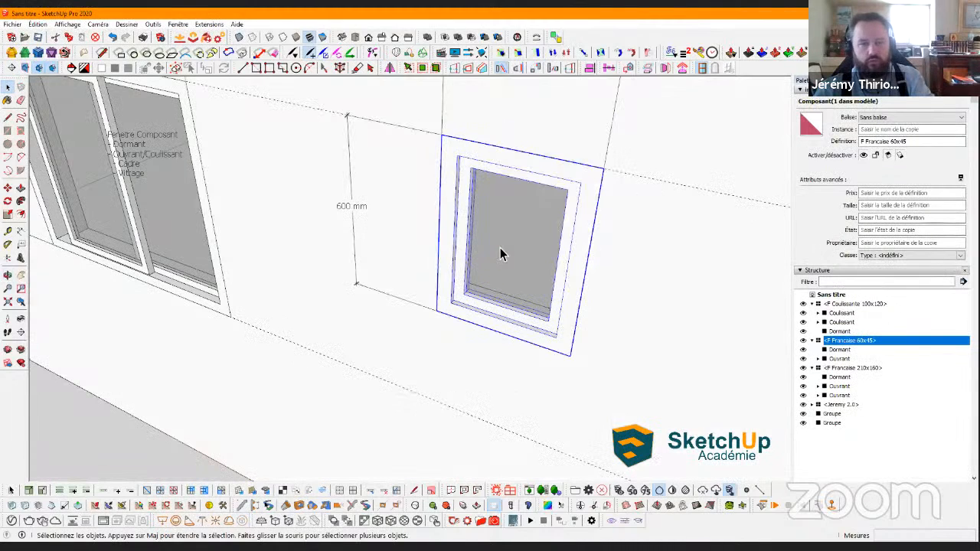
scroll(500, 251, "down", 2)
scroll(501, 254, "down", 1)
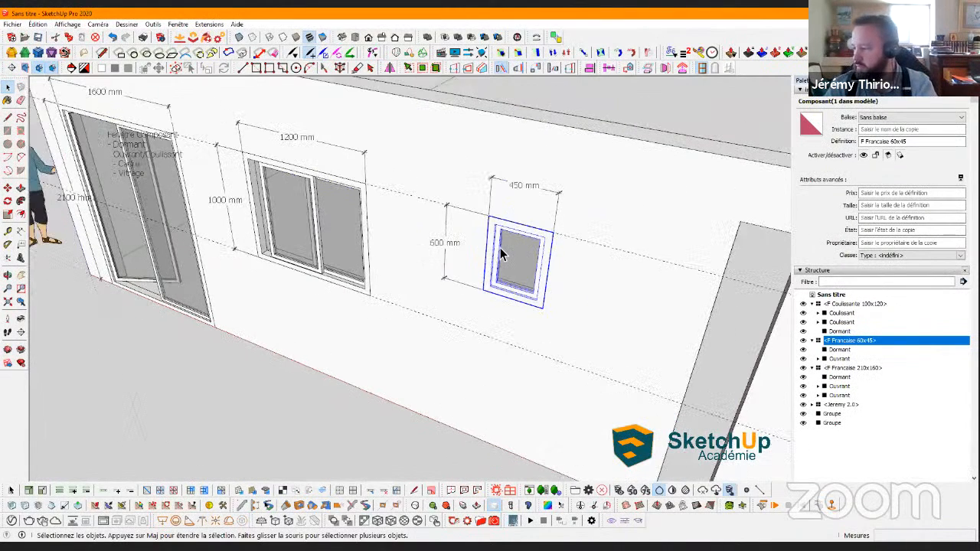
scroll(501, 254, "down", 3)
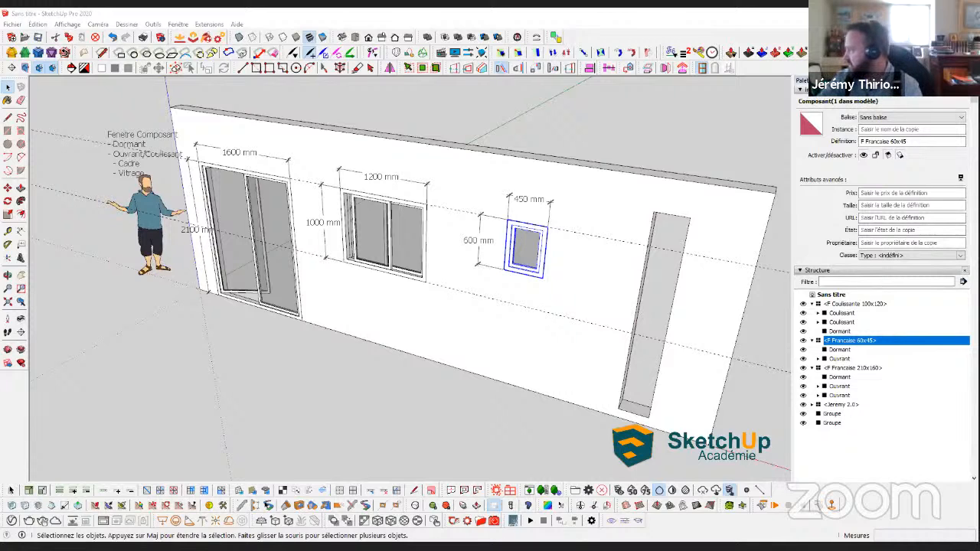
left_click(568, 150)
middle_click_drag(564, 194, 559, 189)
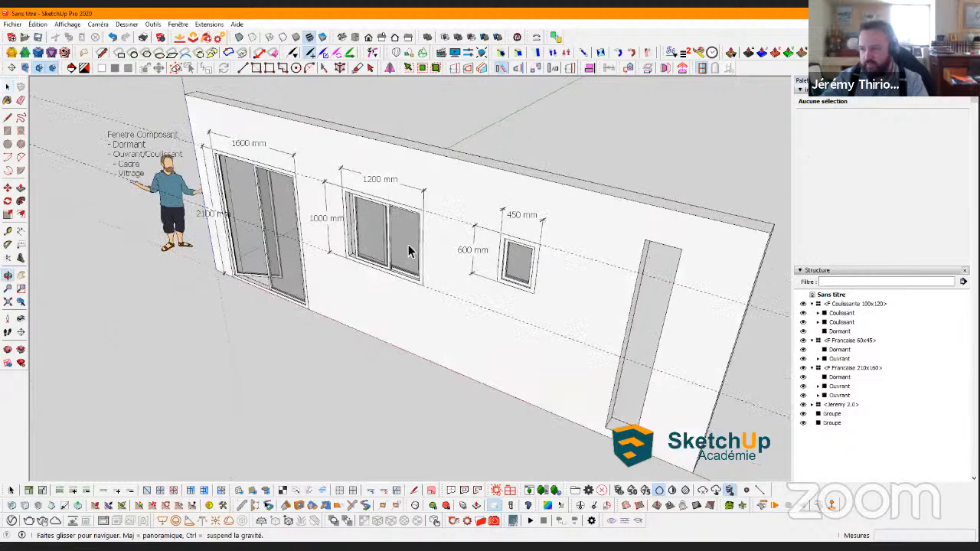
mouse_move(466, 247)
middle_mouse_down()
mouse_move(447, 269)
mouse_move(500, 284)
mouse_move(431, 280)
mouse_move(460, 254)
mouse_move(496, 281)
mouse_move(518, 212)
middle_mouse_up()
left_click(511, 205)
left_click(521, 403)
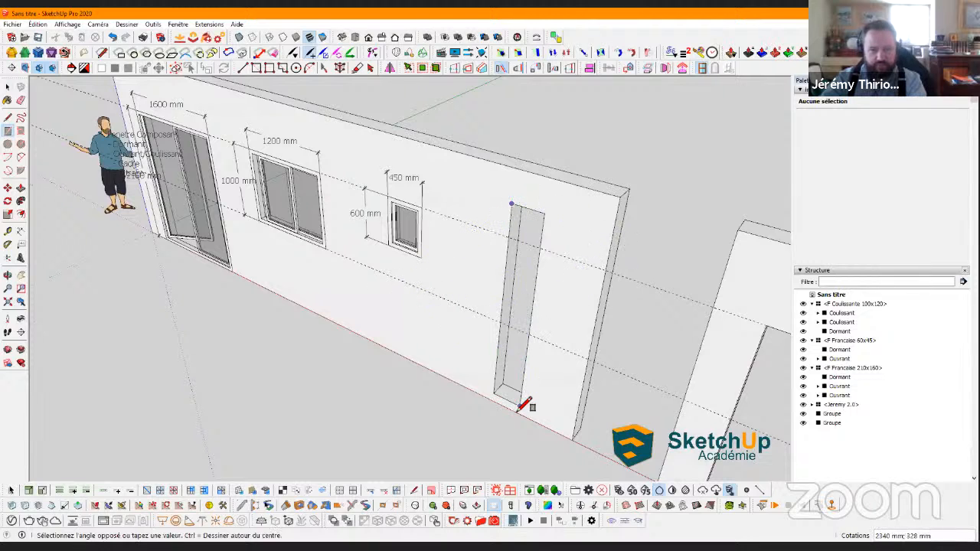
key("space")
Offset the tall rectangle's outline inward and delete the inner 2240 × 228 mm face to leave a frame border
middle_click_drag(543, 254, 490, 216)
key("f")
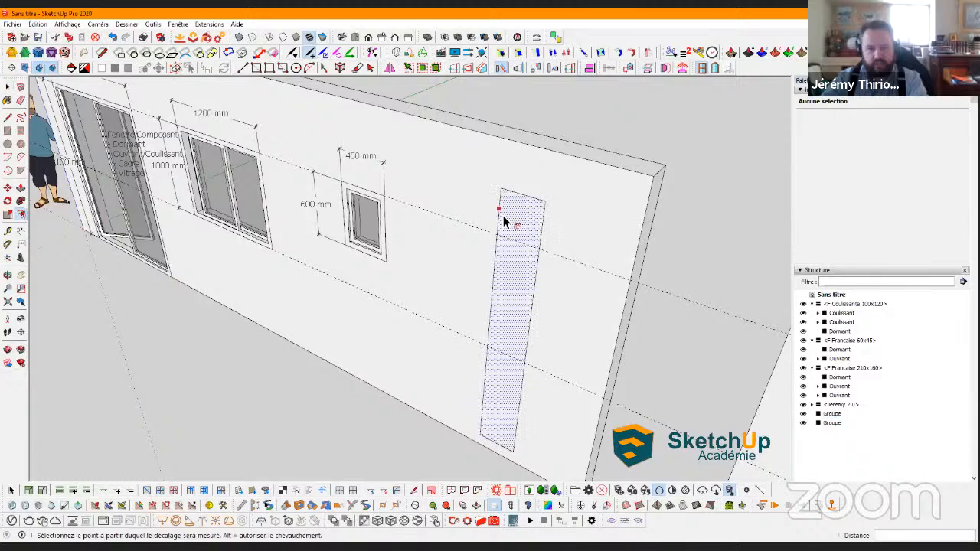
left_click(503, 212)
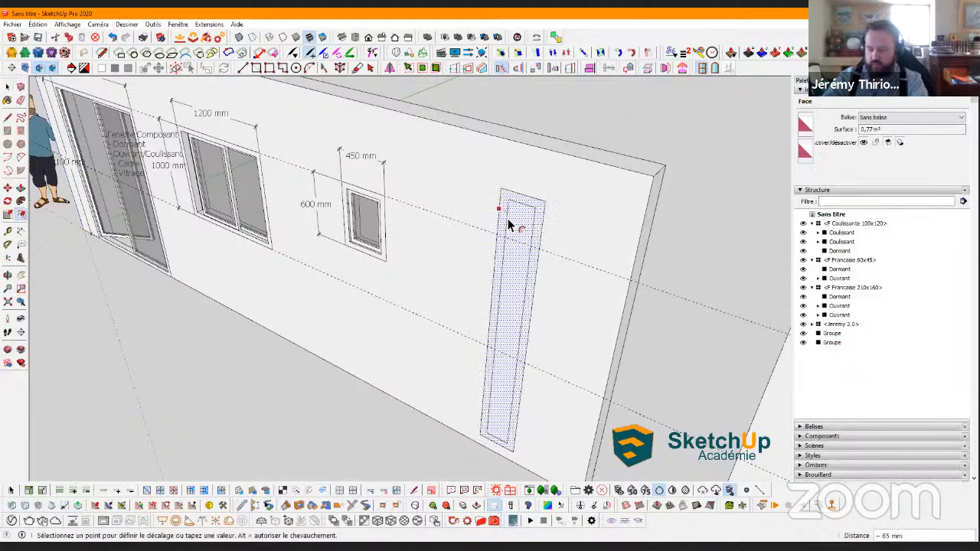
left_click(507, 218)
key("space")
left_click(517, 220)
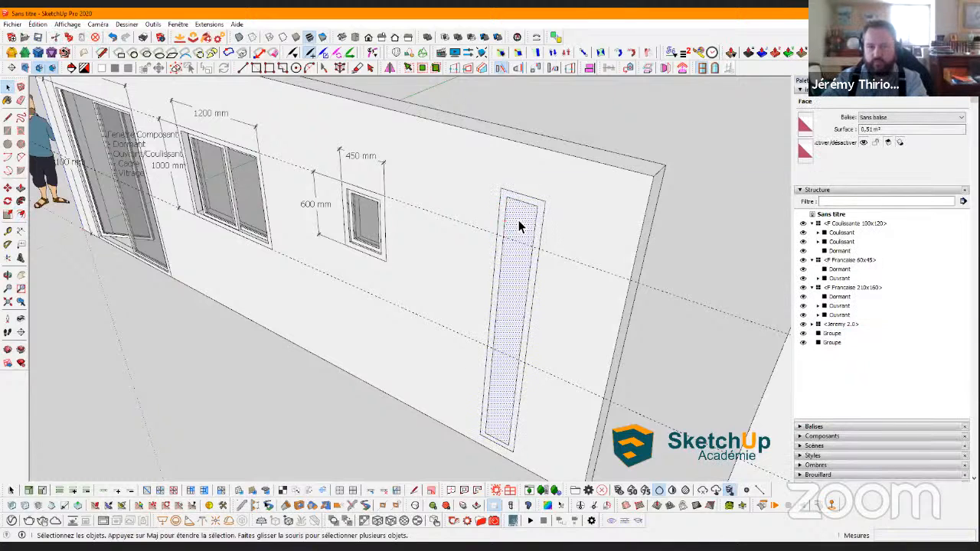
key("Delete")
Extrude the tall opening's frame border by 40 mm with Push/Pull
scroll(510, 232, "up", 2)
key("p")
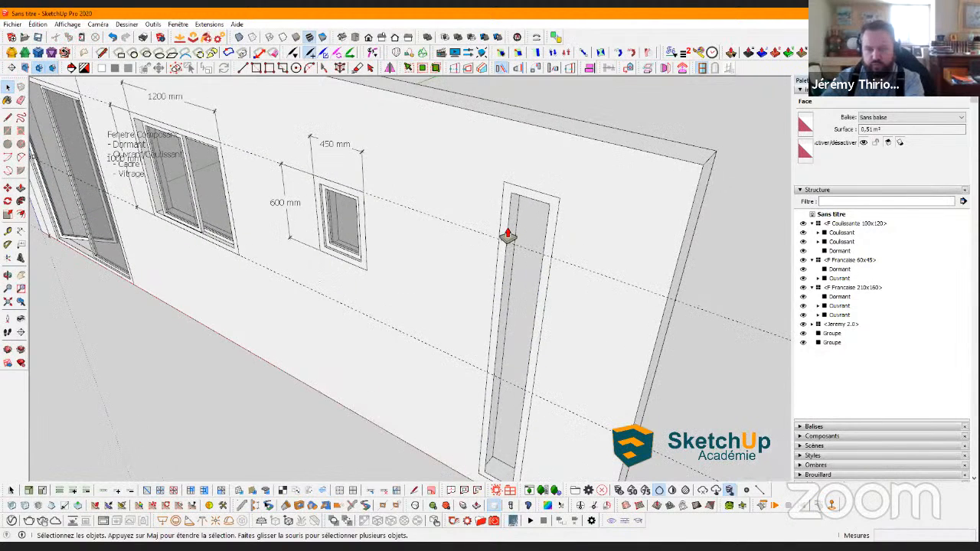
scroll(510, 233, "up", 1)
scroll(517, 230, "up", 1)
left_click(515, 229)
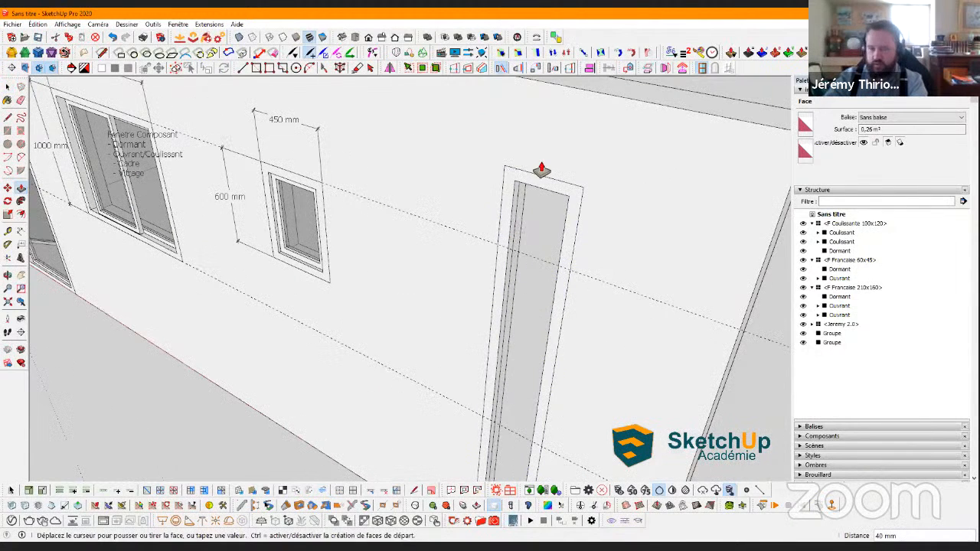
left_click(521, 230)
key("space")
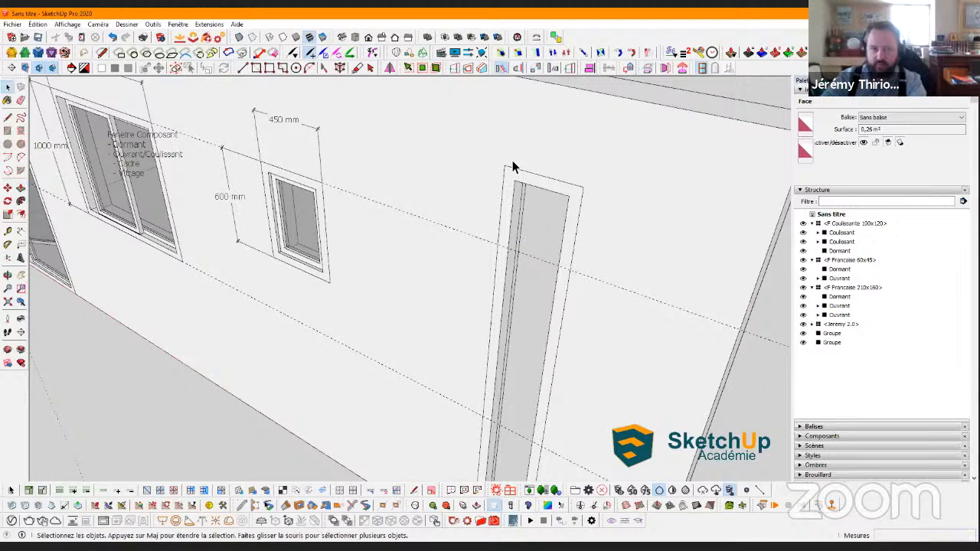
Group all the geometry of the tall frame and name the group Cadre
triple_click(510, 212)
right_click(510, 213)
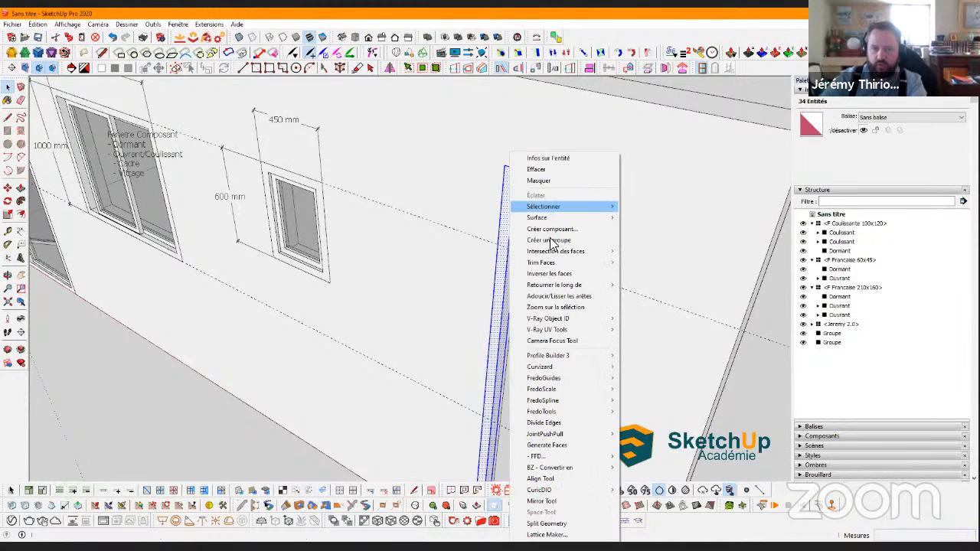
left_click(549, 241)
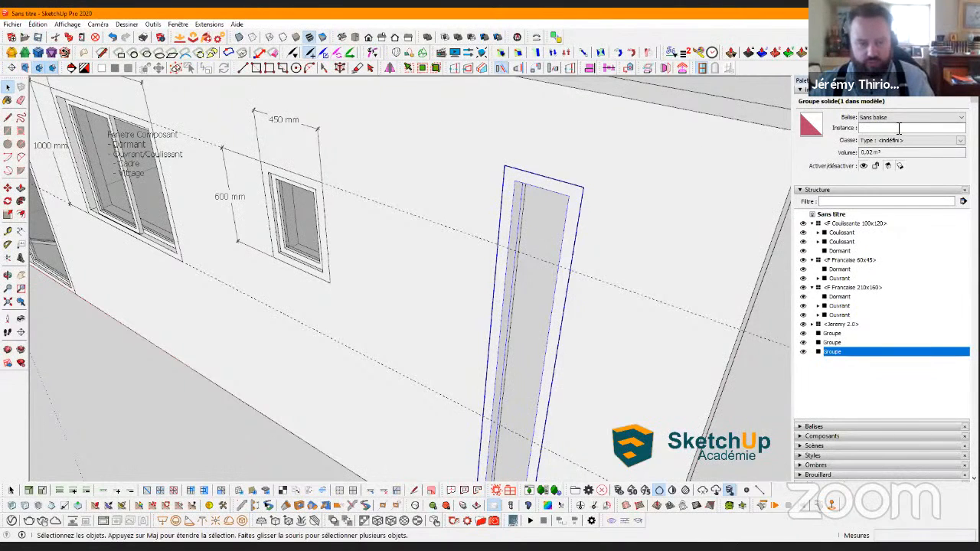
left_click(869, 127)
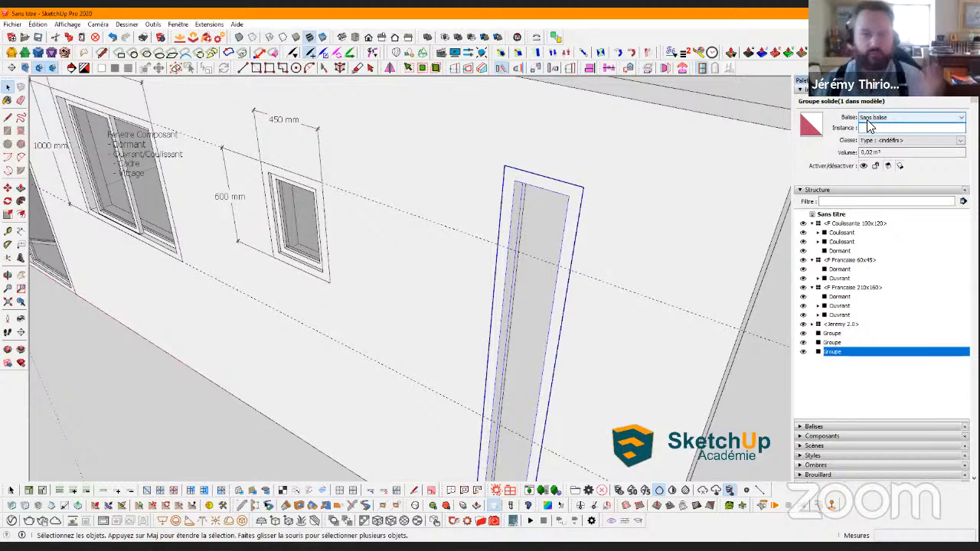
type("Cadre")
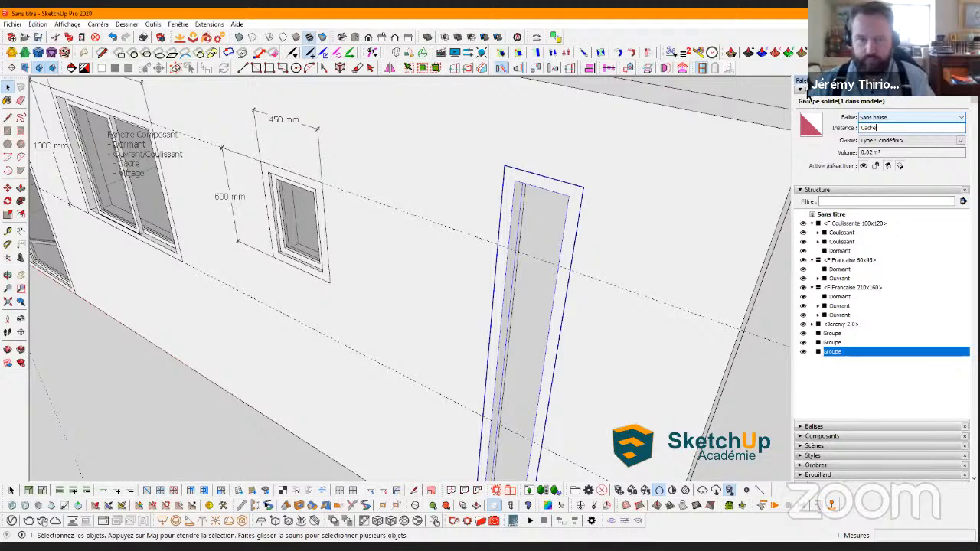
Draw a 228 × 2240 mm glazing rectangle between opposite inner corners of the tall Cadre frame
middle_click_drag(528, 225, 433, 429)
key("r")
scroll(437, 459, "up", 3)
left_click(437, 455)
scroll(459, 349, "down", 4)
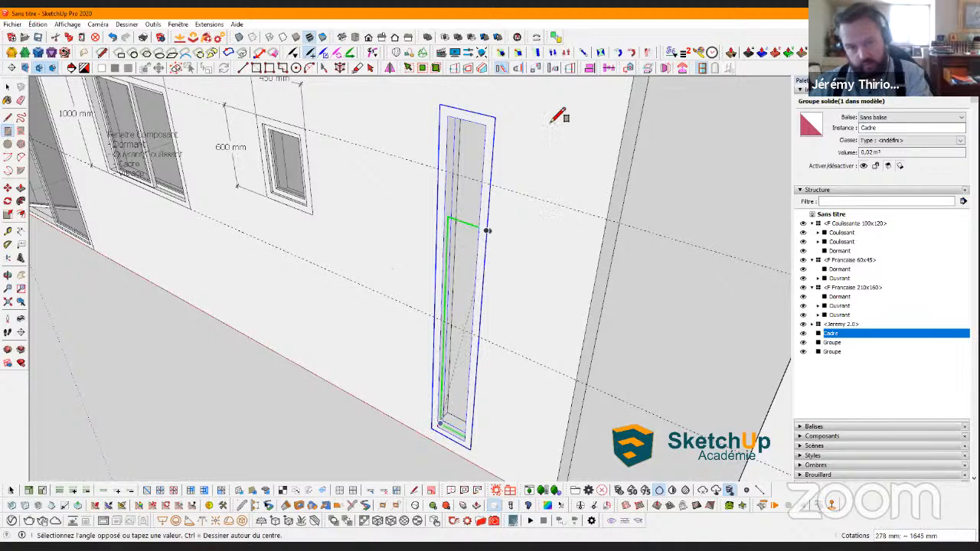
middle_click_drag(487, 230, 516, 222)
scroll(528, 212, "up", 4)
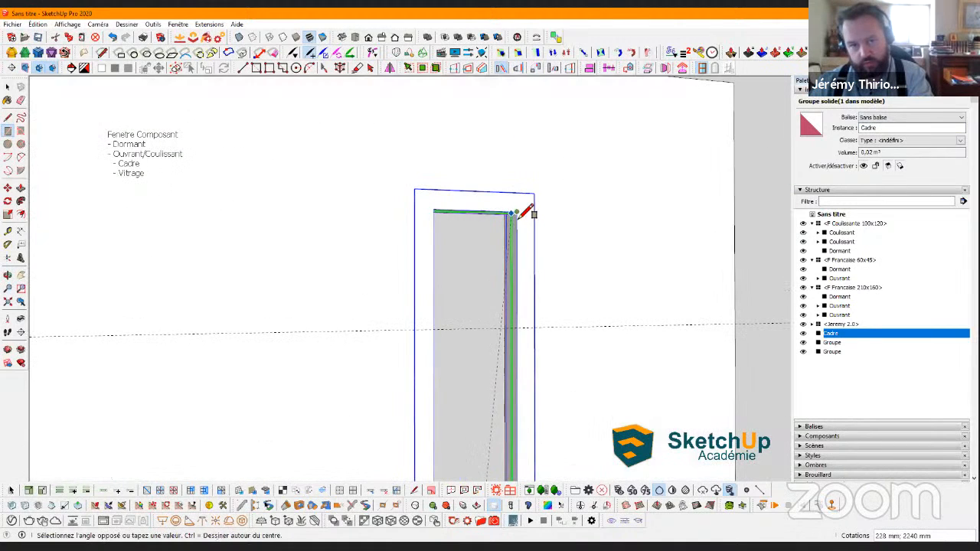
left_click(518, 215)
scroll(497, 273, "down", 4)
Group the glazing face with its edges inside the tall frame and name the group Vitrage
key("space")
double_click(497, 255)
right_click(497, 256)
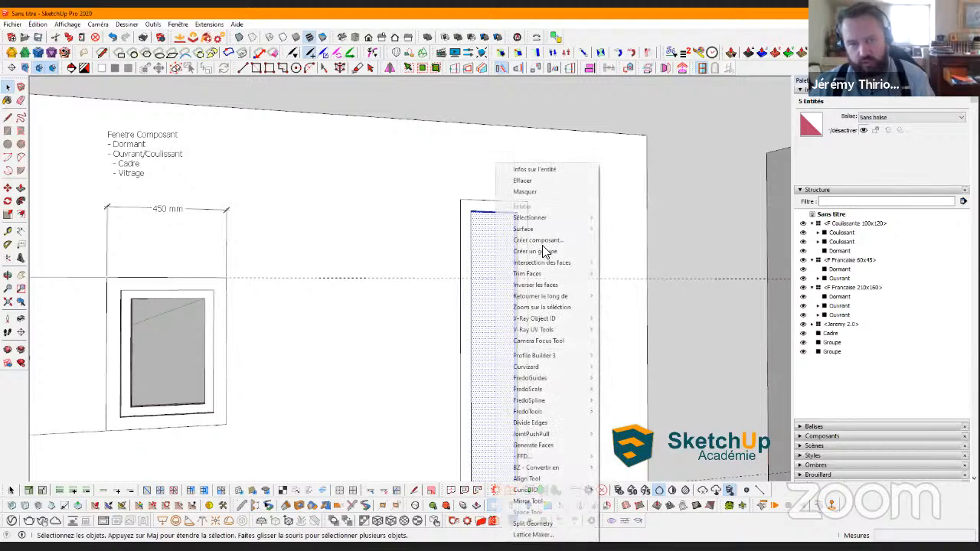
left_click(593, 251)
left_click(877, 127)
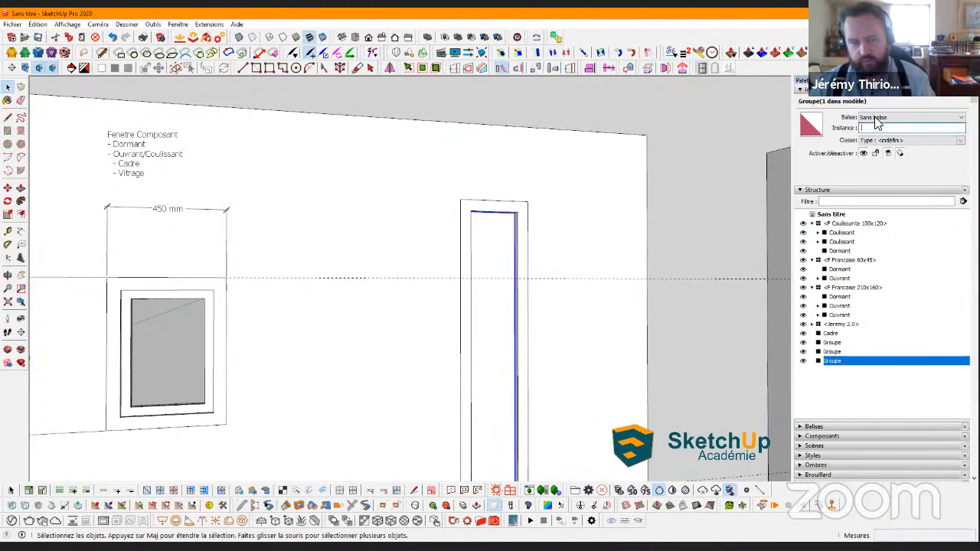
type("Vitrage")
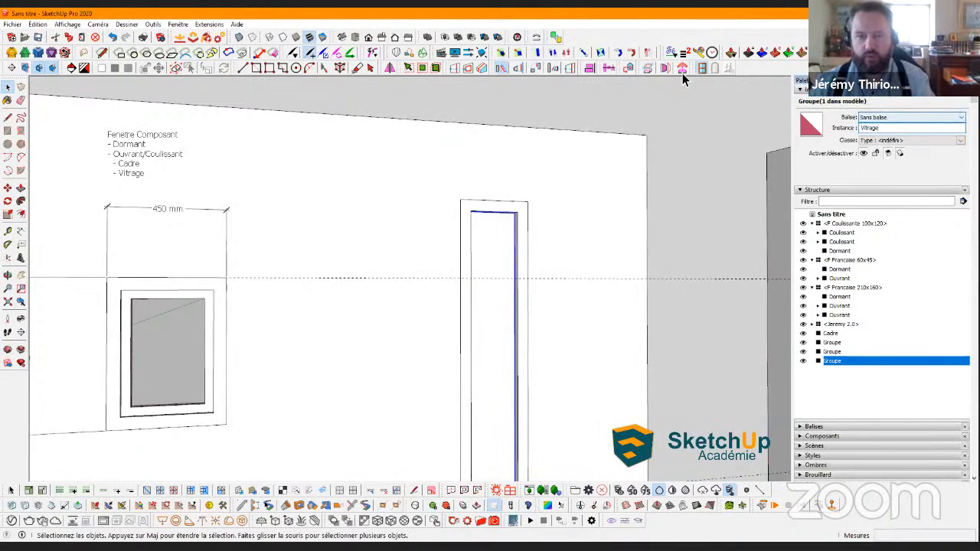
Paint the glazing group inside the tall frame with the Vitrage material
mouse_move(536, 225)
middle_mouse_down()
mouse_move(535, 278)
mouse_move(462, 201)
mouse_move(471, 205)
mouse_move(477, 243)
mouse_move(472, 225)
middle_mouse_up()
key("b")
left_click(441, 209)
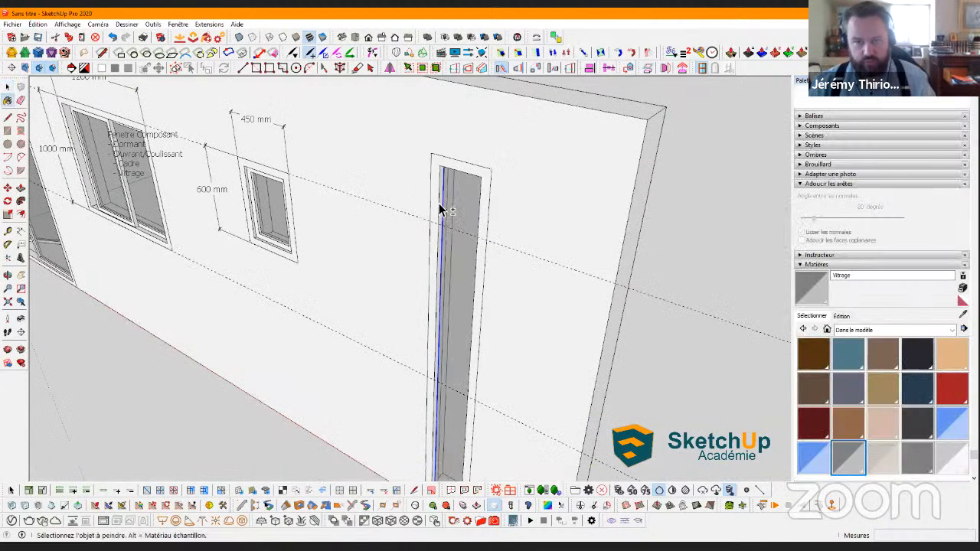
key("space")
left_click(443, 210, "shift")
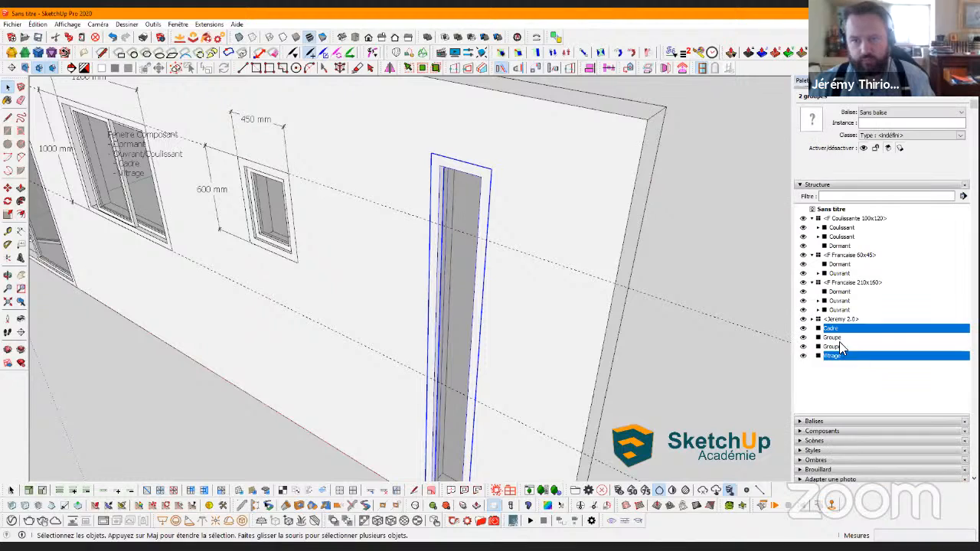
right_click(456, 183)
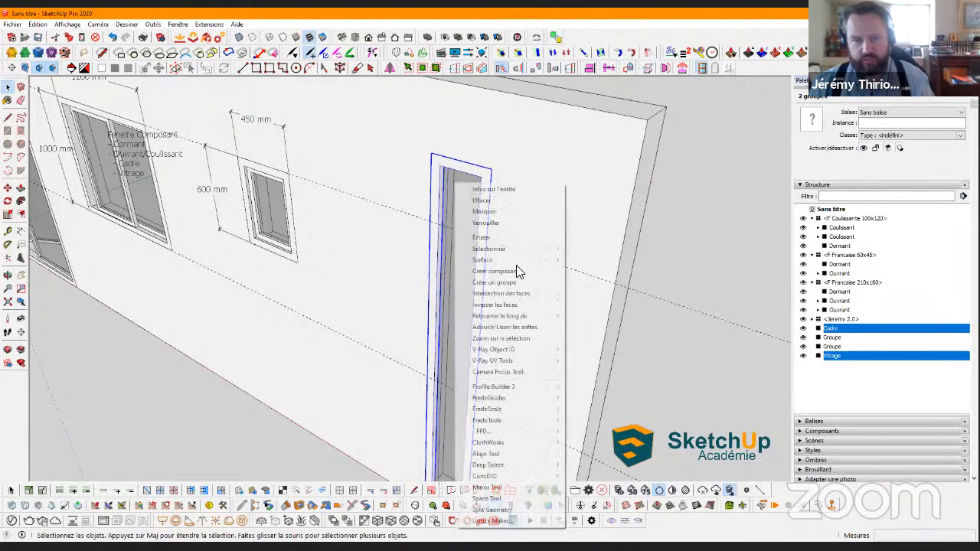
left_click(514, 271)
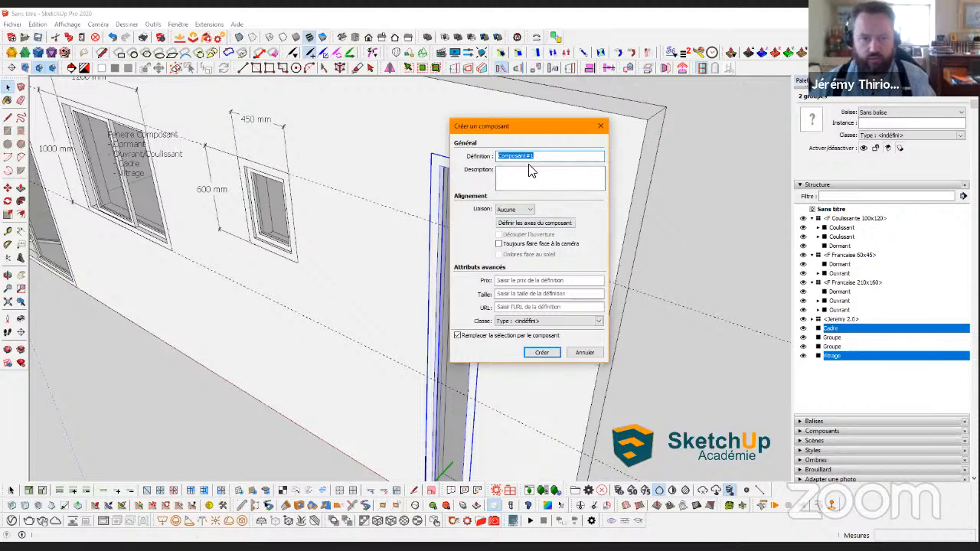
key("Escape")
Dimension the tall window's overall height beside its frame and its overall width above it
middle_click_drag(531, 170, 409, 434)
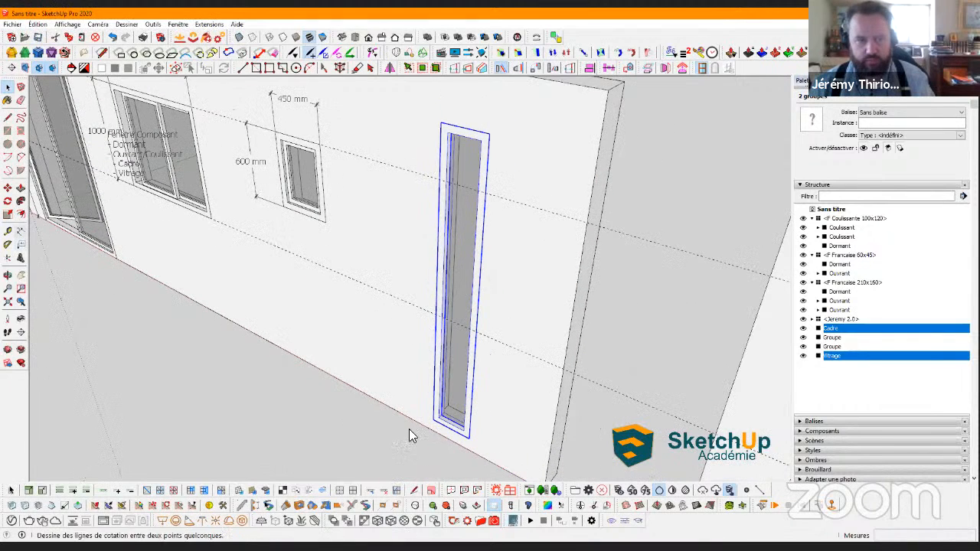
left_click(433, 420)
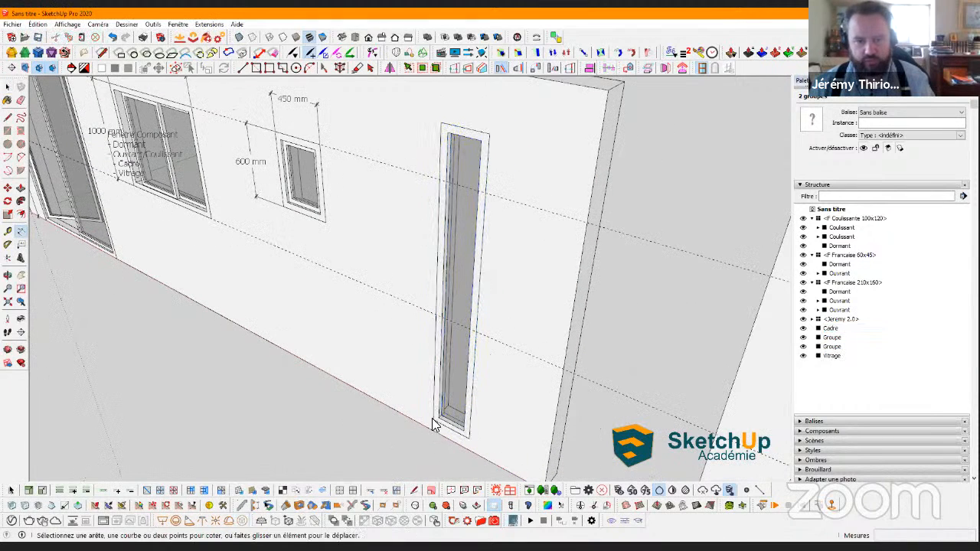
left_click(440, 123)
left_click(407, 126)
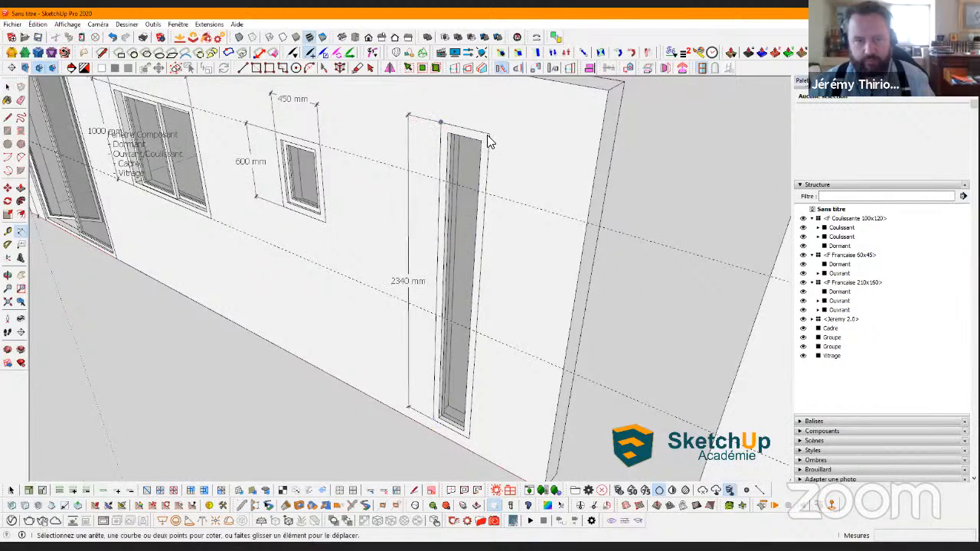
left_click(487, 130)
left_click(440, 123)
left_click(490, 108)
key("space")
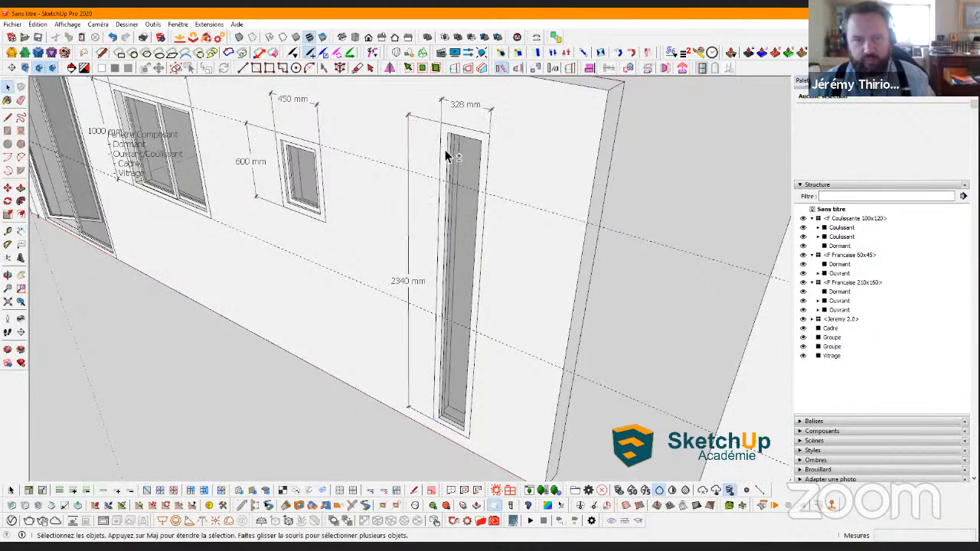
Create a component named F Fixe 234x33 from the tall window's Cadre and Vitrage groups
left_click(452, 160)
left_click(444, 147, "shift")
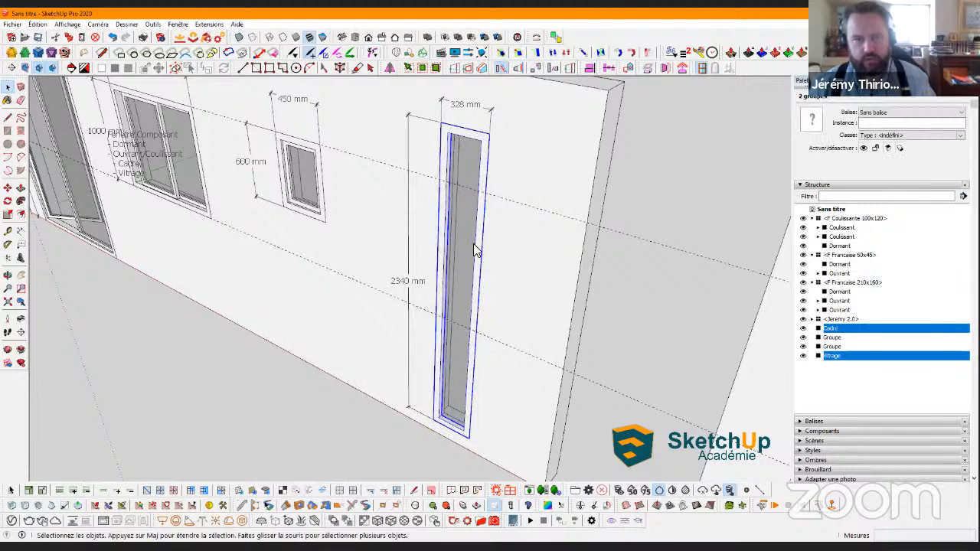
right_click(448, 253)
left_click(490, 226)
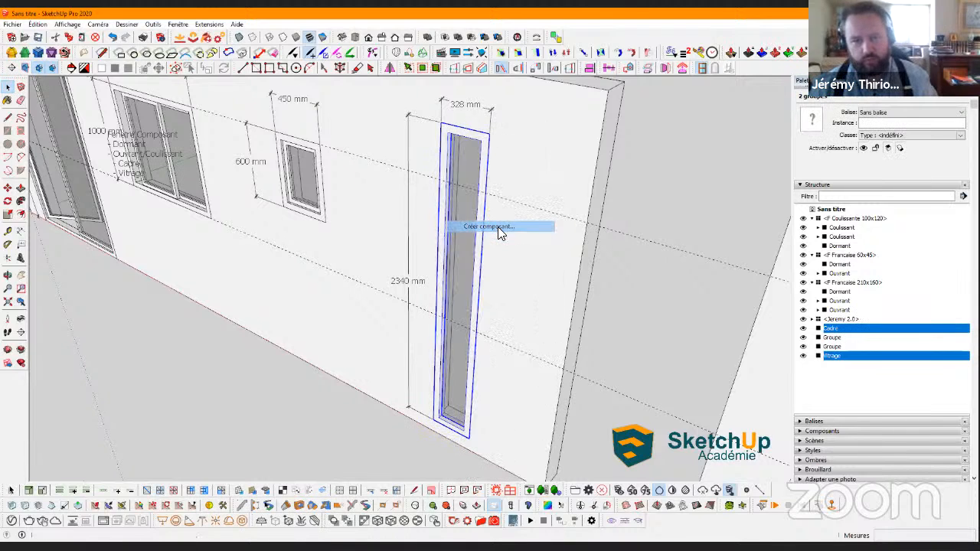
type("ff")
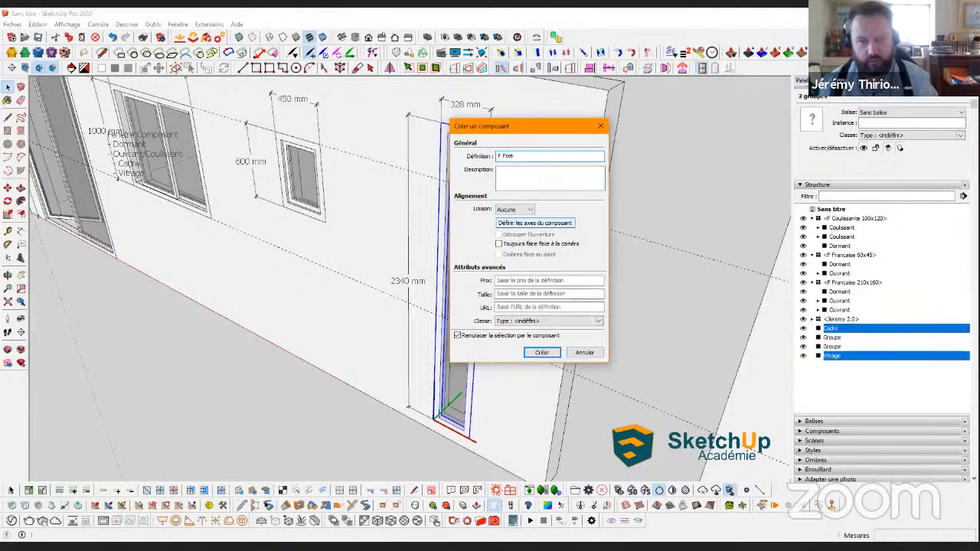
type("ixe 234x")
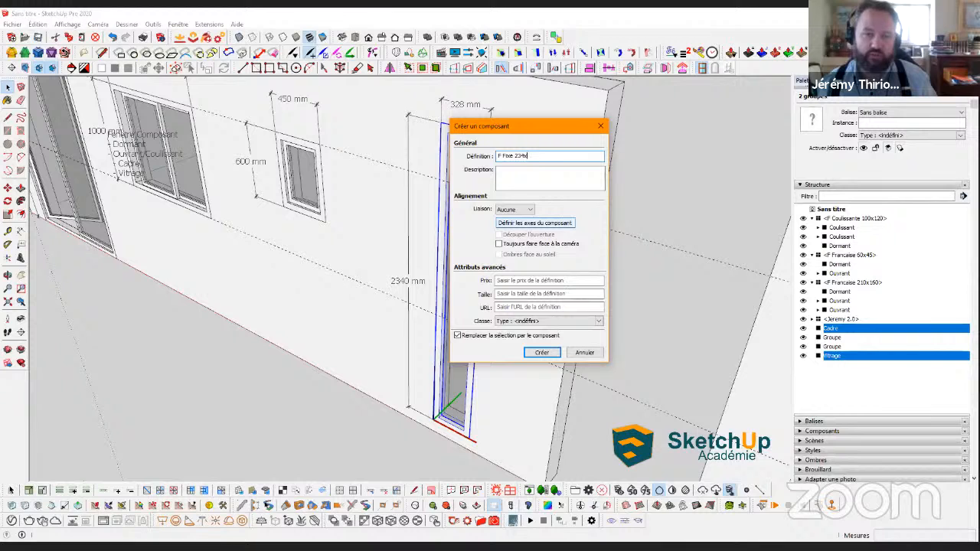
type("33")
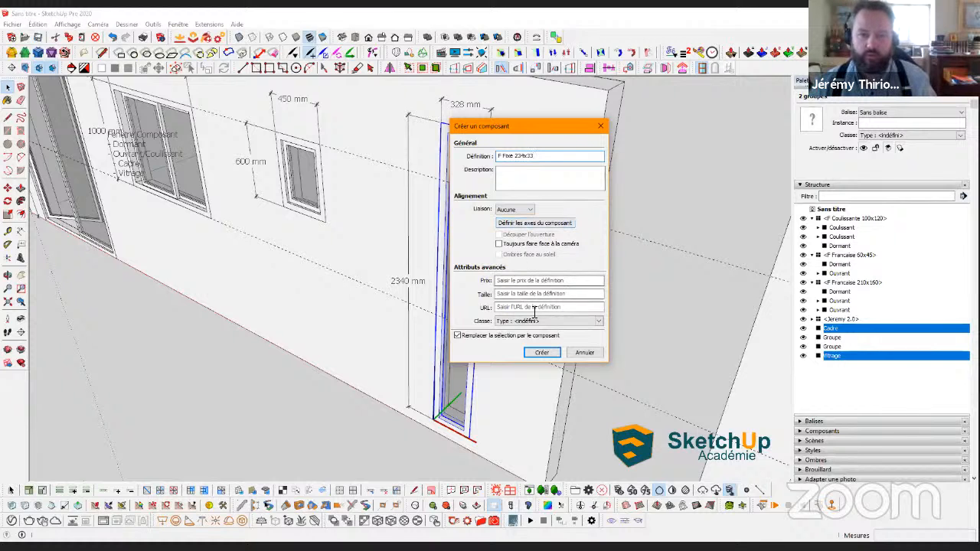
left_click(533, 353)
Collapse the four window components in the model structure tree and clear the selection
mouse_move(407, 274)
middle_mouse_down()
mouse_move(328, 420)
mouse_move(770, 354)
mouse_move(816, 394)
middle_mouse_up()
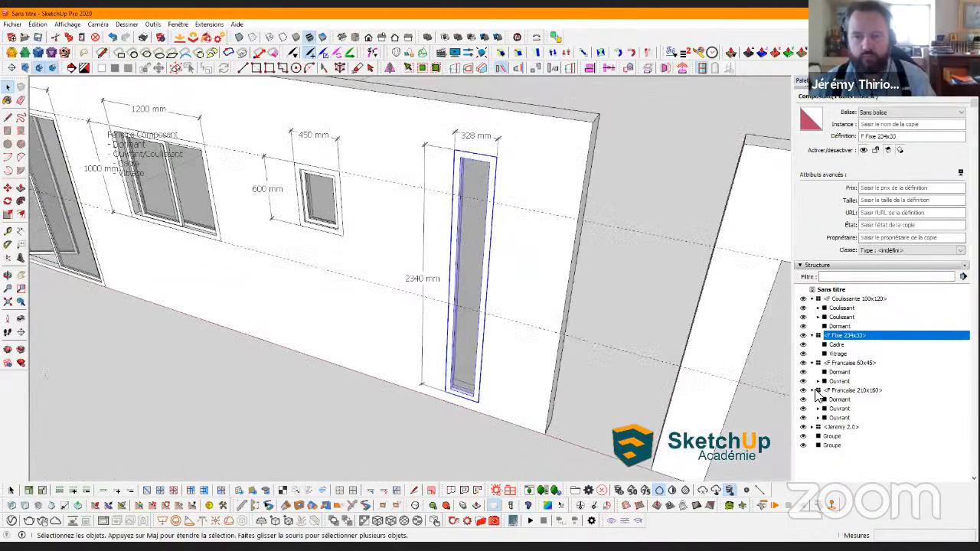
left_click(812, 390)
left_click(812, 363)
left_click(812, 336)
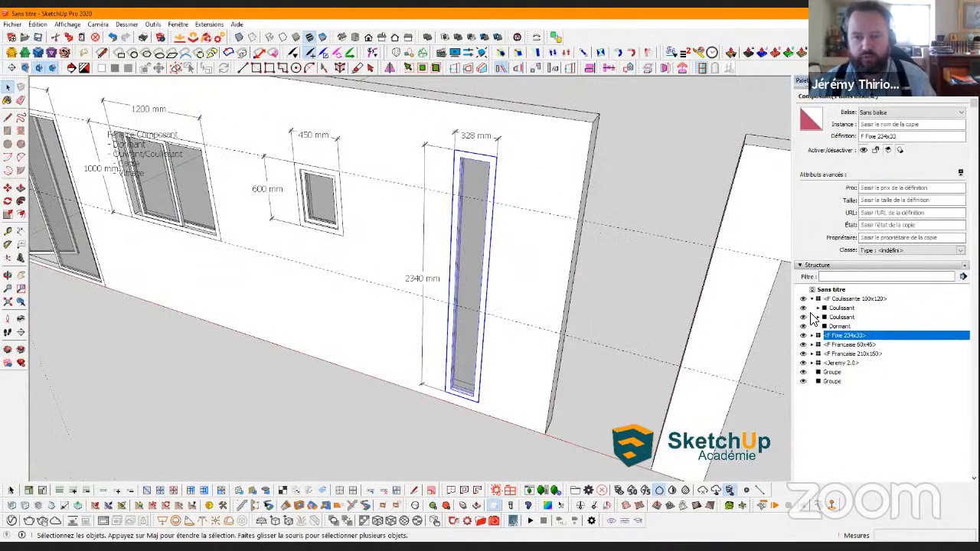
left_click(811, 298)
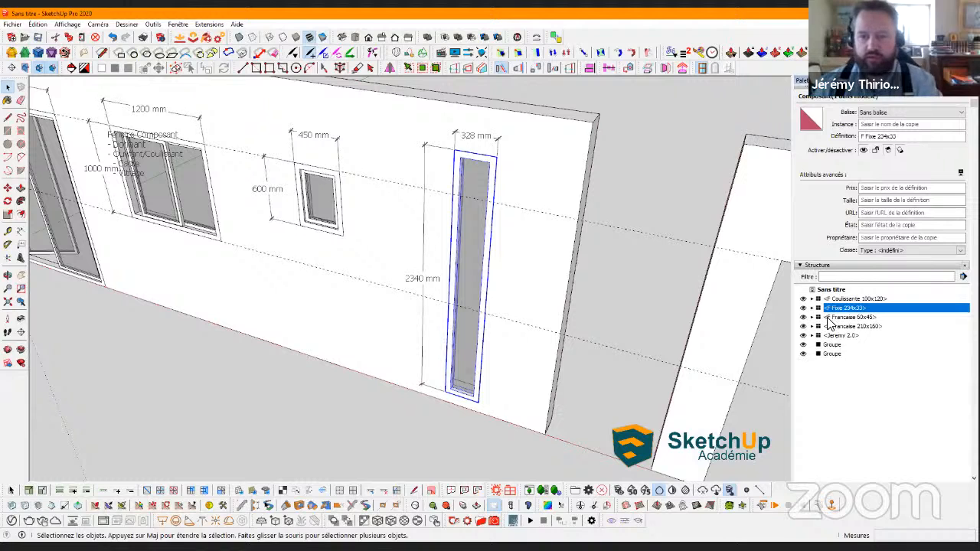
left_click(353, 413)
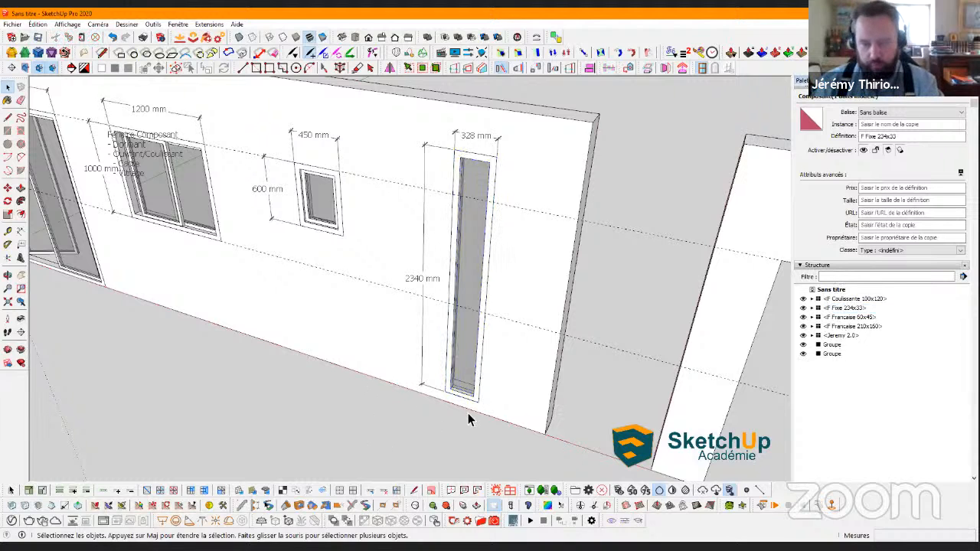
Check the Structure entry in the default tray's list of available panels
middle_click_drag(466, 416, 471, 324)
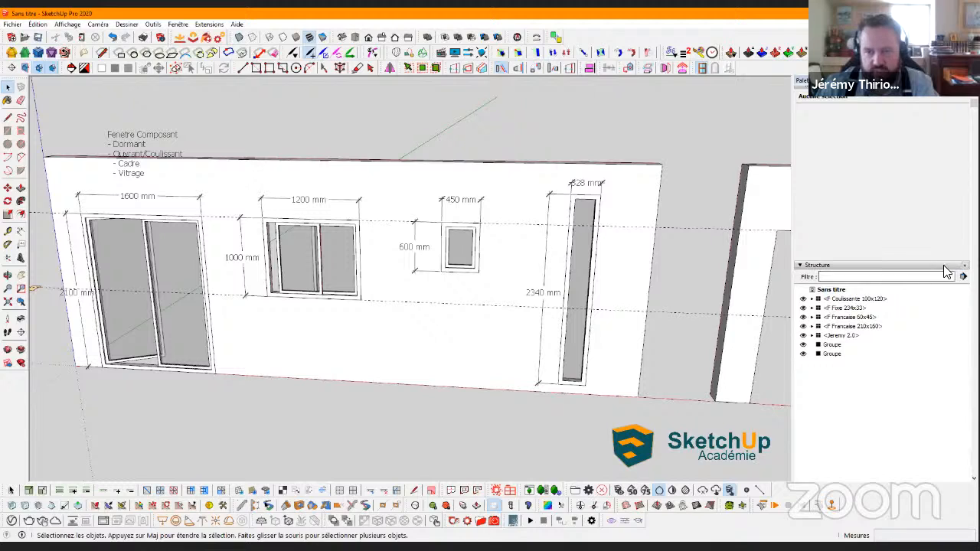
left_click(177, 26)
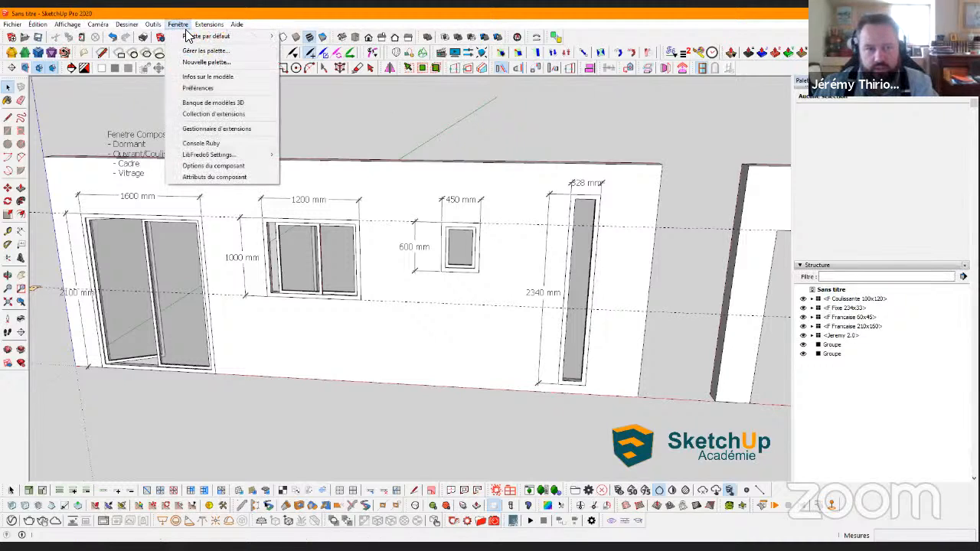
mouse_move(192, 36)
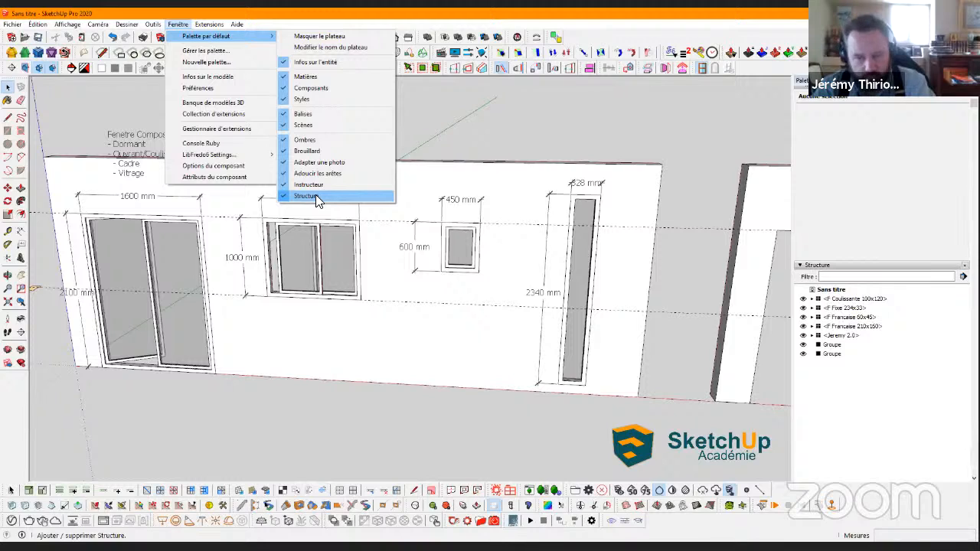
left_click(824, 228)
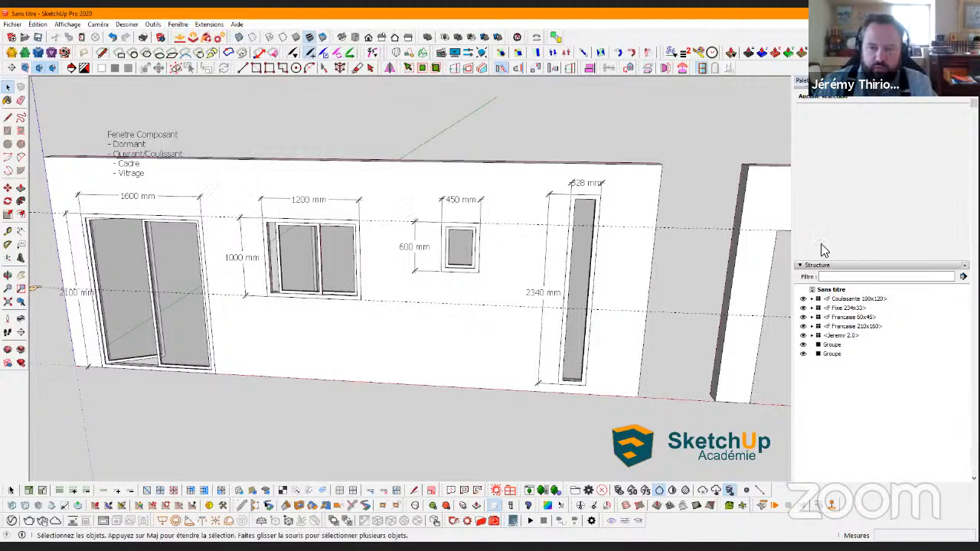
Hide and show again each window component in turn: F Fixe 234x33, F Coulissante 100x120, F Francaise 60x45 and F Francaise 210x160
left_click(803, 307)
left_click(803, 308)
left_click(803, 298)
left_click(803, 299)
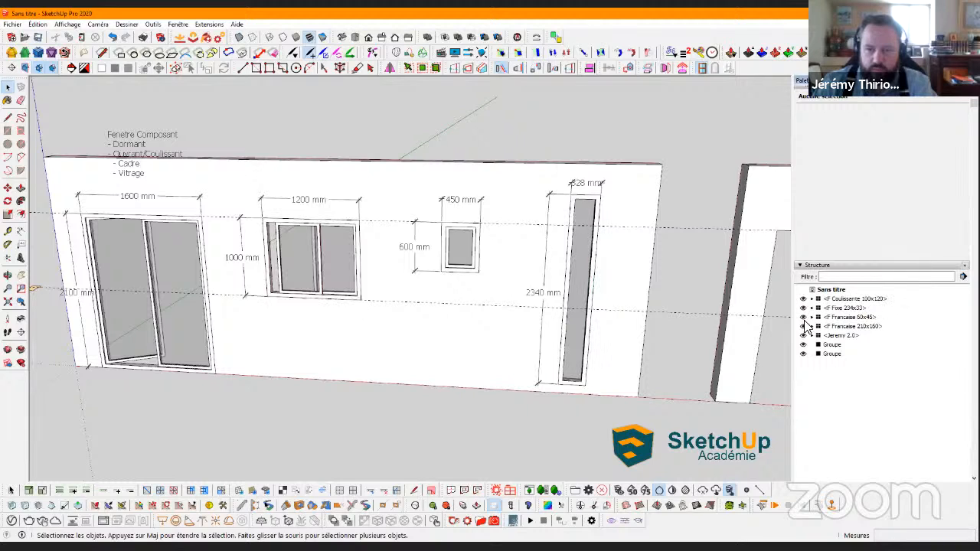
left_click(803, 317)
left_click(803, 317)
left_click(803, 326)
left_click(803, 326)
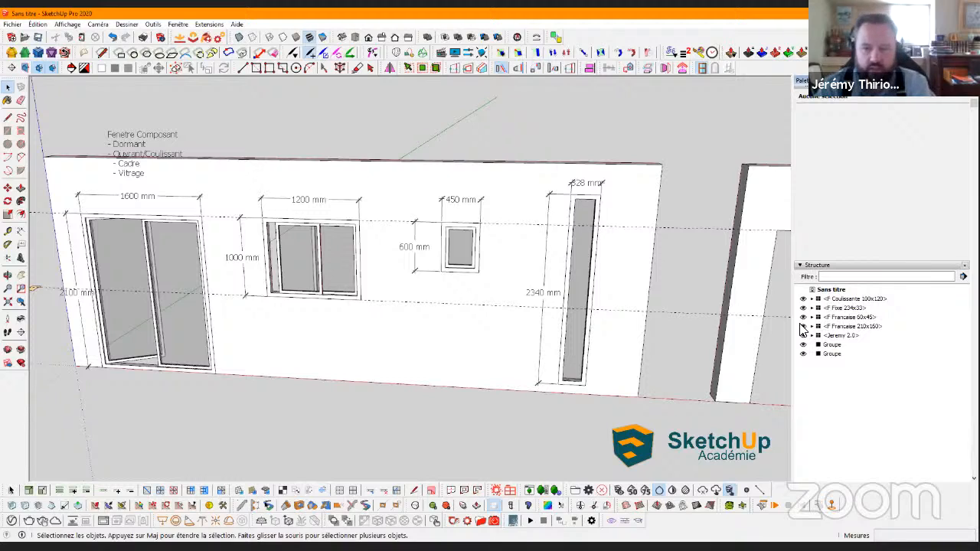
left_click(803, 326)
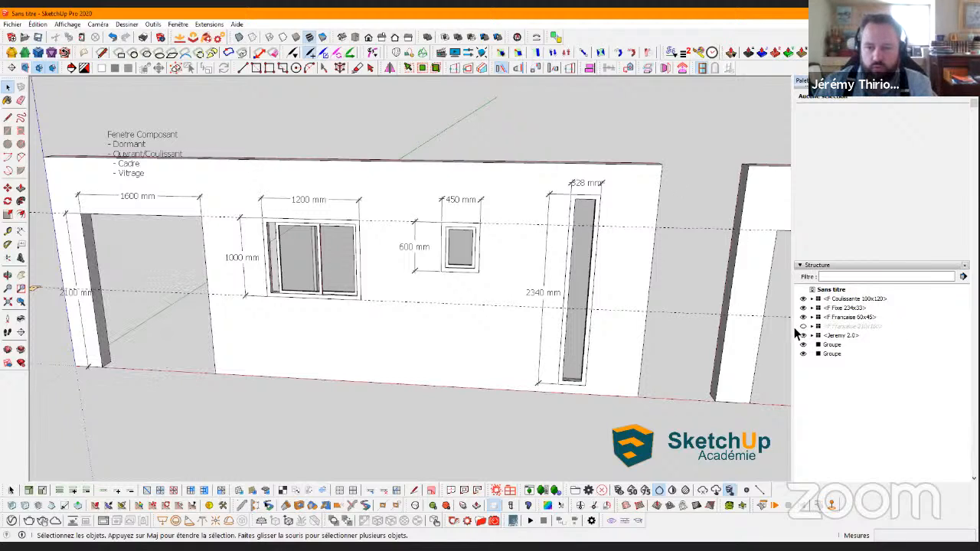
left_click(802, 326)
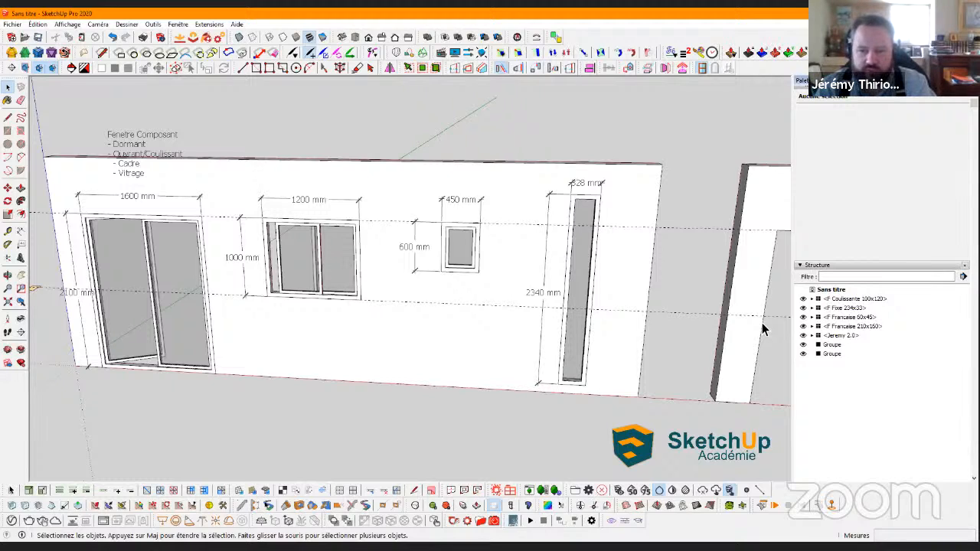
Filter the model structure tree by "fran" and clear the filter
left_click(832, 277)
type("fran")
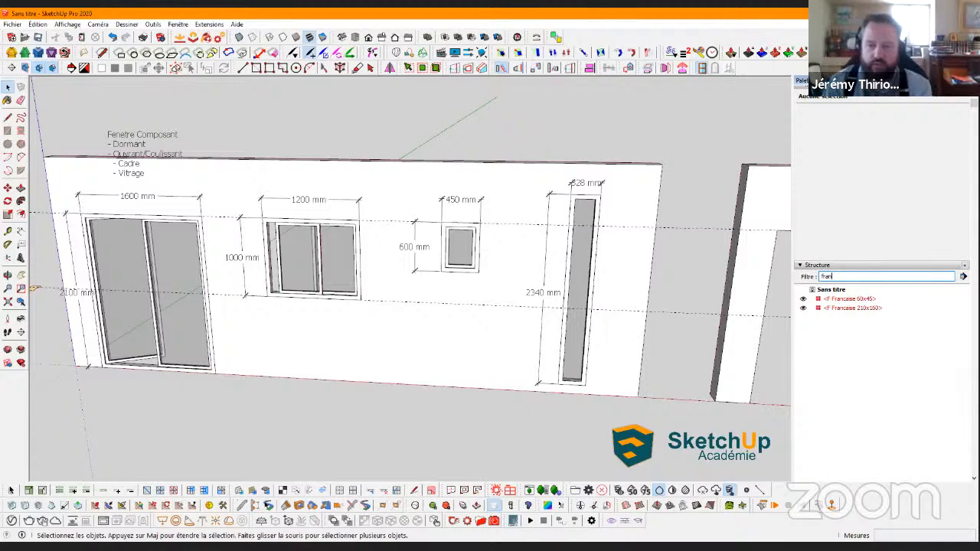
key("BackSpace")
key("BackSpace")
key("BackSpace")
key("BackSpace")
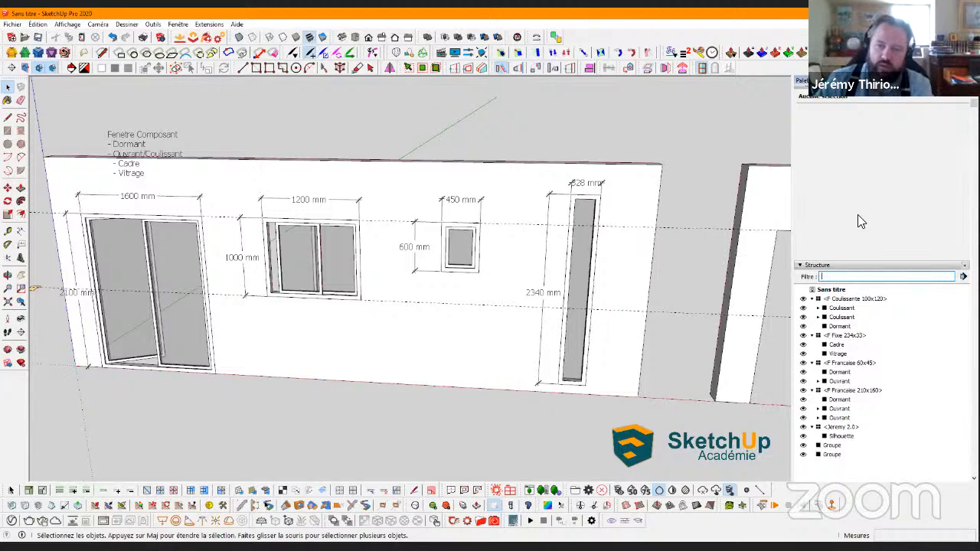
scroll(857, 215, "up", 1)
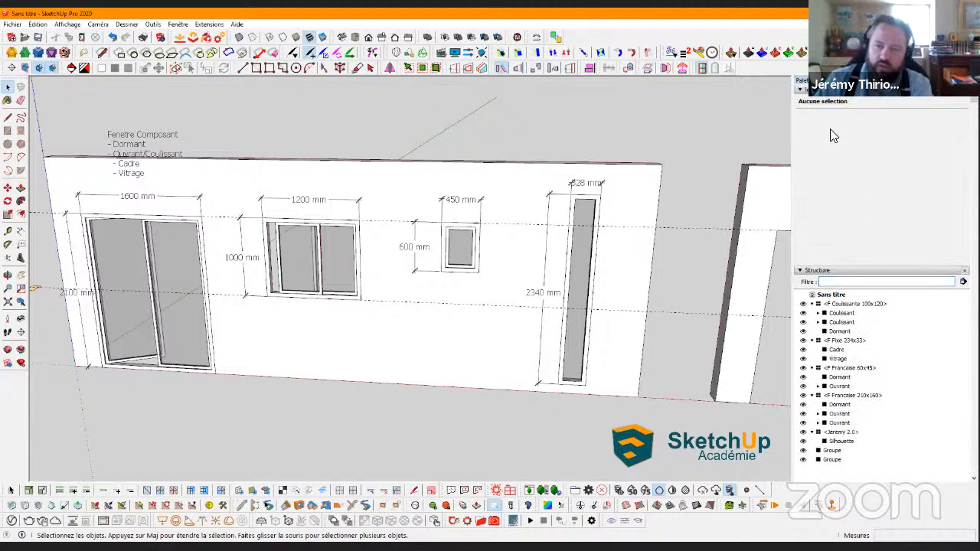
Name the solid group of the wall containing the modelled windows Murs Manuel
left_click(523, 176)
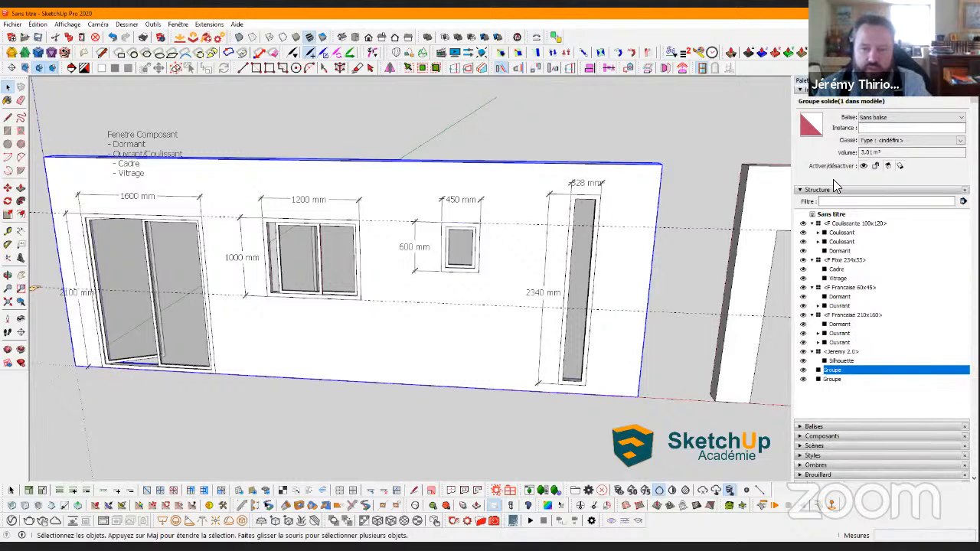
left_click(874, 128)
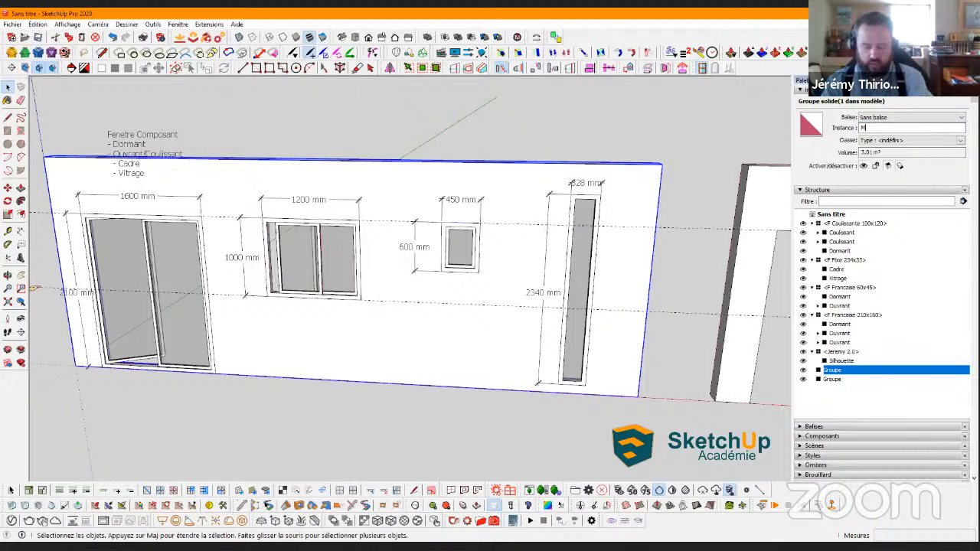
type("Murs Manuel")
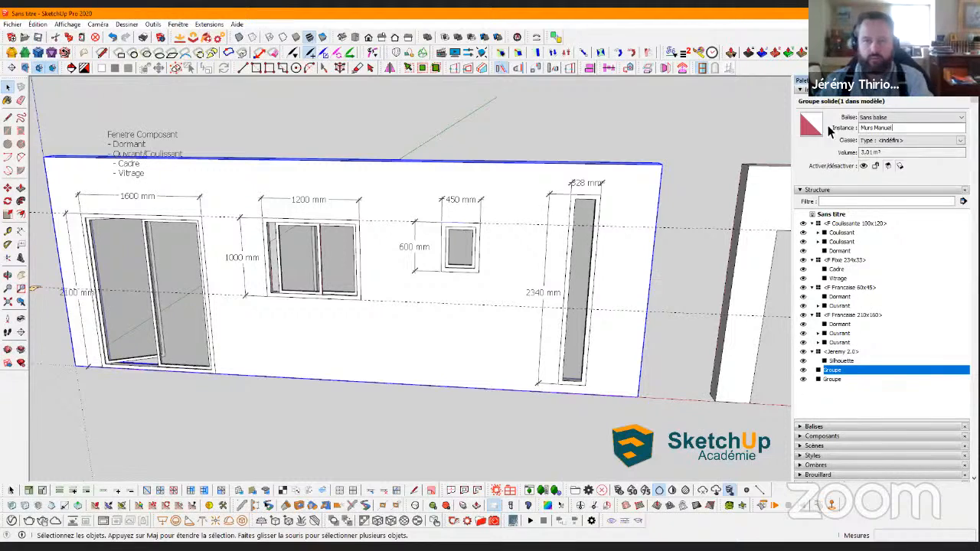
Name the second wall's solid group, beside the finished wall, Murs Extensions
left_click(702, 196)
left_click(789, 176)
left_click(876, 128)
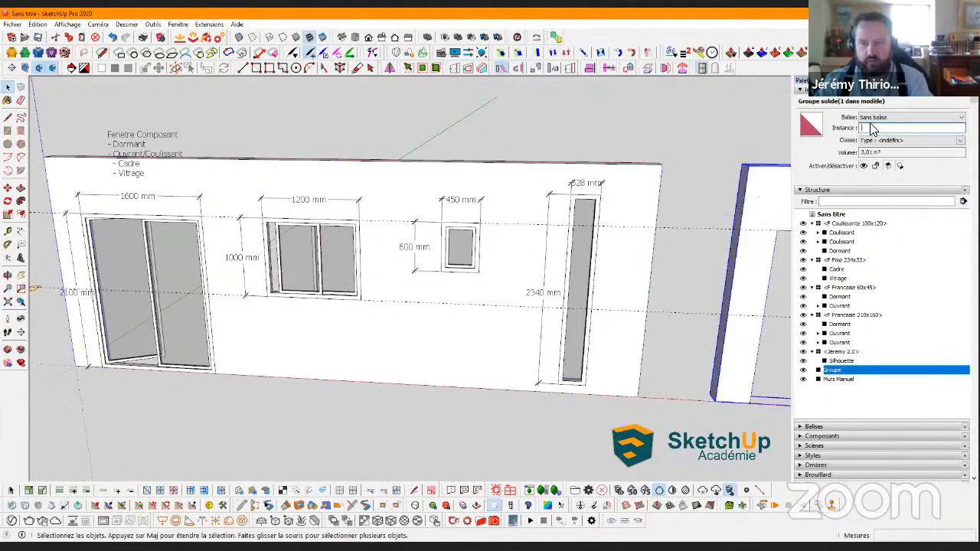
type("Murs E")
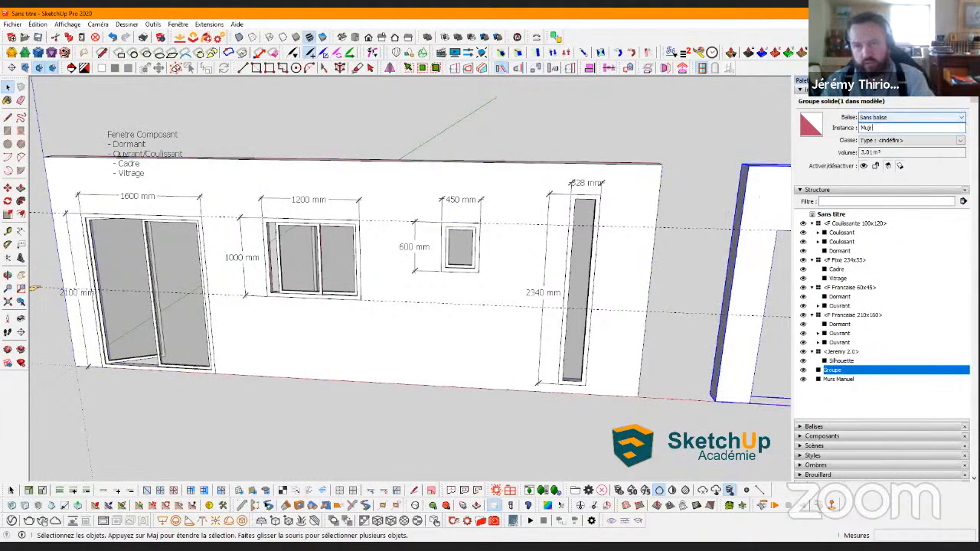
key("BackSpace")
key("BackSpace")
key("BackSpace")
key("BackSpace")
key("BackSpace")
key("BackSpace")
type("Murs E")
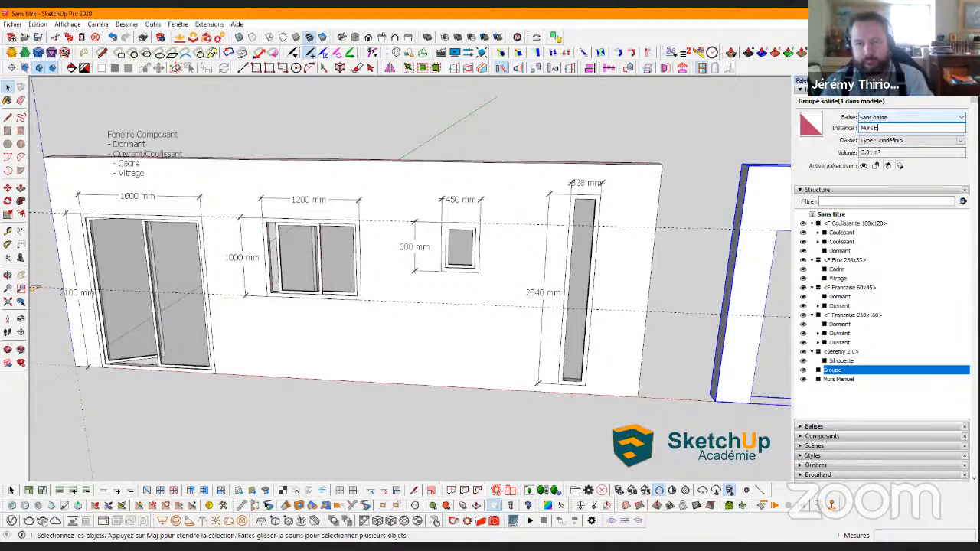
type("xtensions")
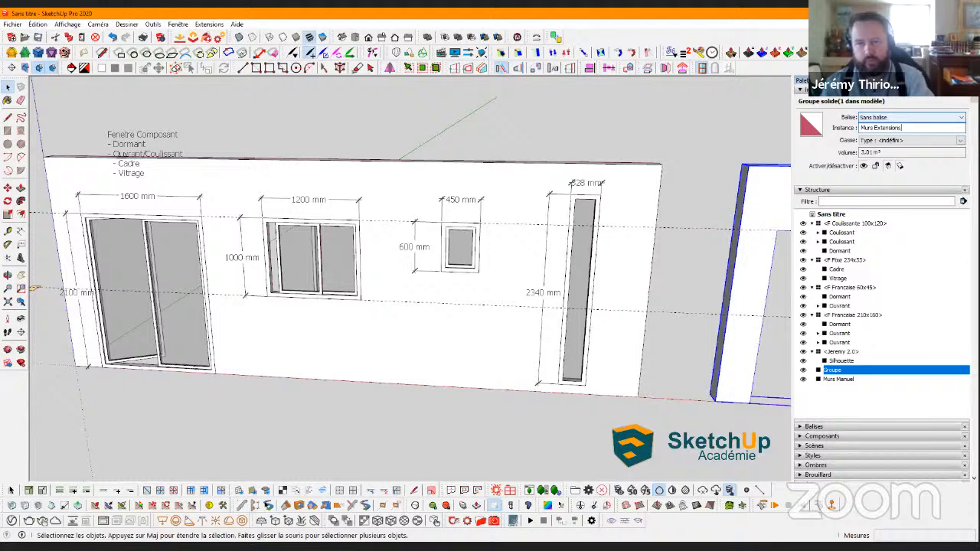
Apply the name Murs Extensions to the second wall's solid group
left_click(666, 133)
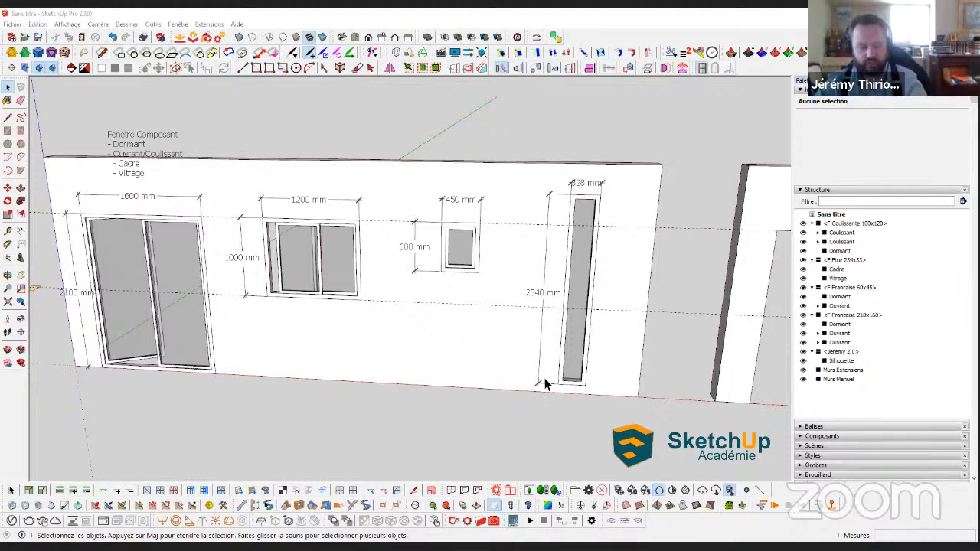
Draw a rectangle about 3113 by 2693 mm on the ground in front of the finished wall
scroll(408, 295, "down", 2)
middle_click_drag(408, 296, 310, 362)
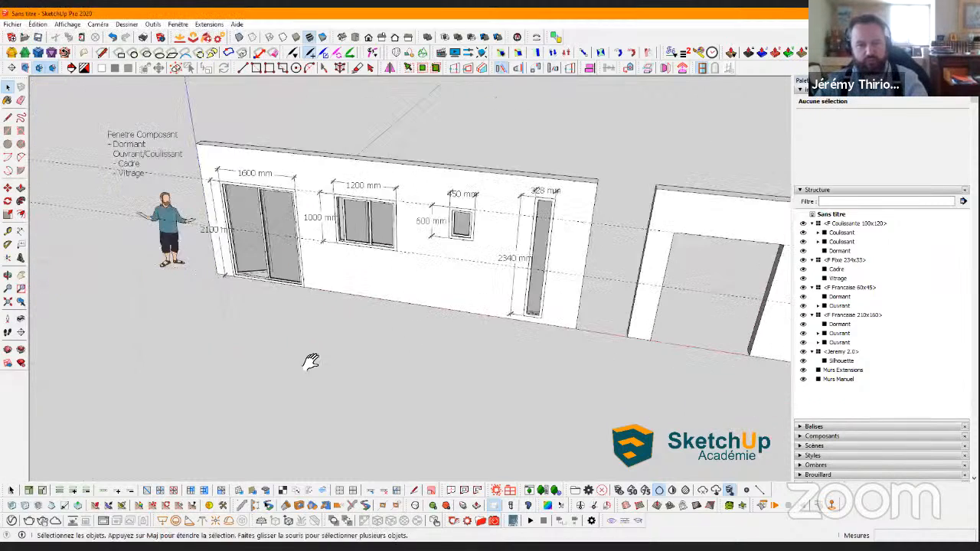
middle_click_drag(366, 331, 455, 343, "shift")
key("r")
left_click(352, 297)
left_click(444, 349)
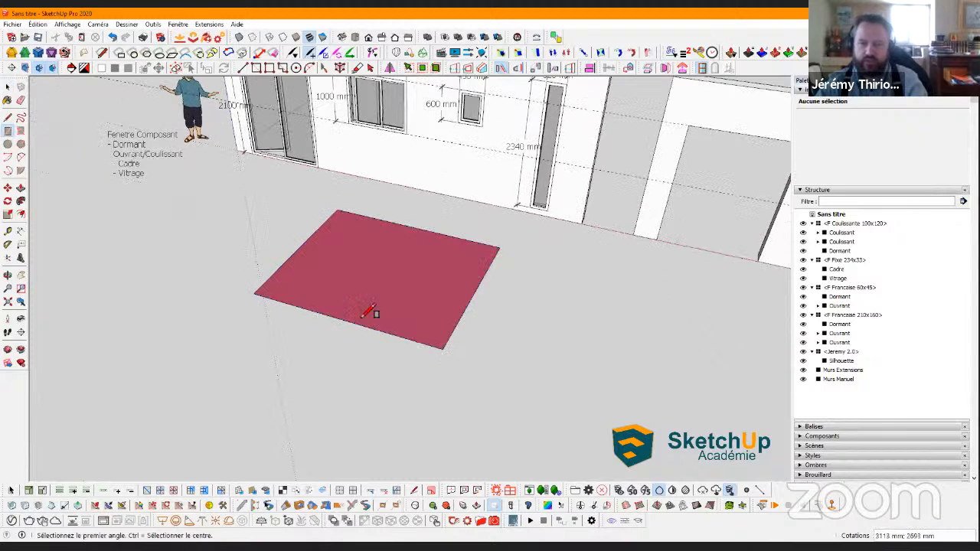
Draw a smaller rectangle overlapping the first one's front edge and erase the overlapping edges to merge both into one face
left_click(319, 287)
left_click(329, 393)
key("e")
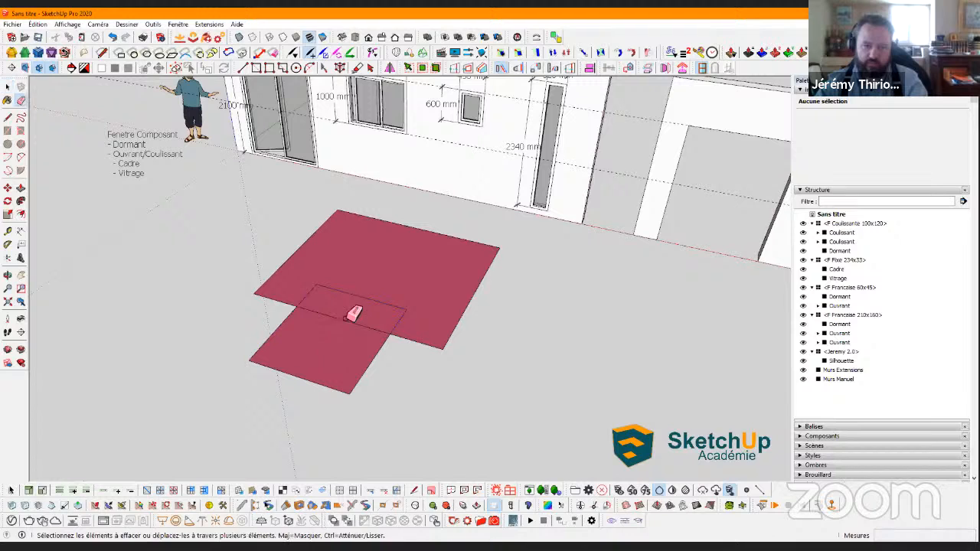
mouse_move(329, 302)
left_mouse_down()
mouse_move(319, 295)
mouse_move(398, 326)
mouse_move(345, 308)
left_mouse_up()
key("space")
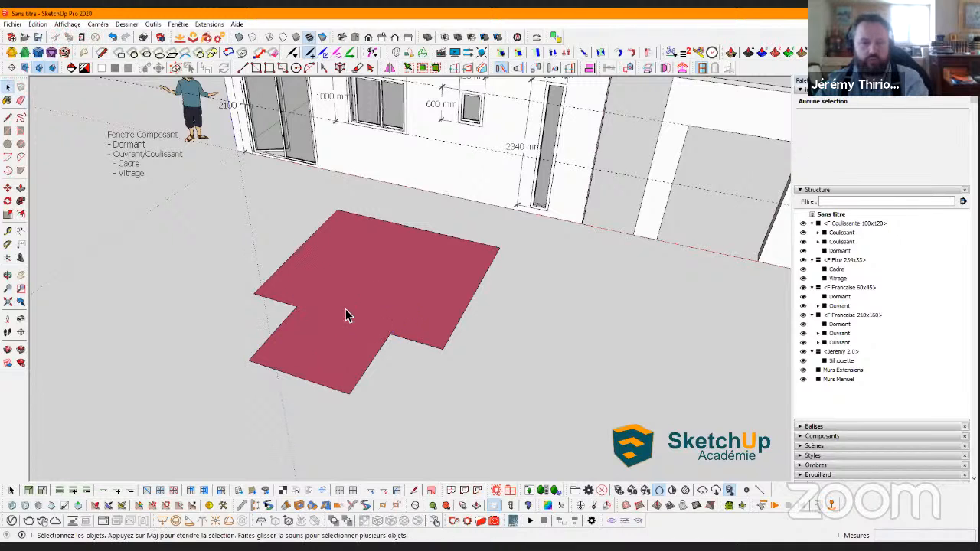
Offset the merged face's outline inward by 50 mm
scroll(346, 309, "up", 2)
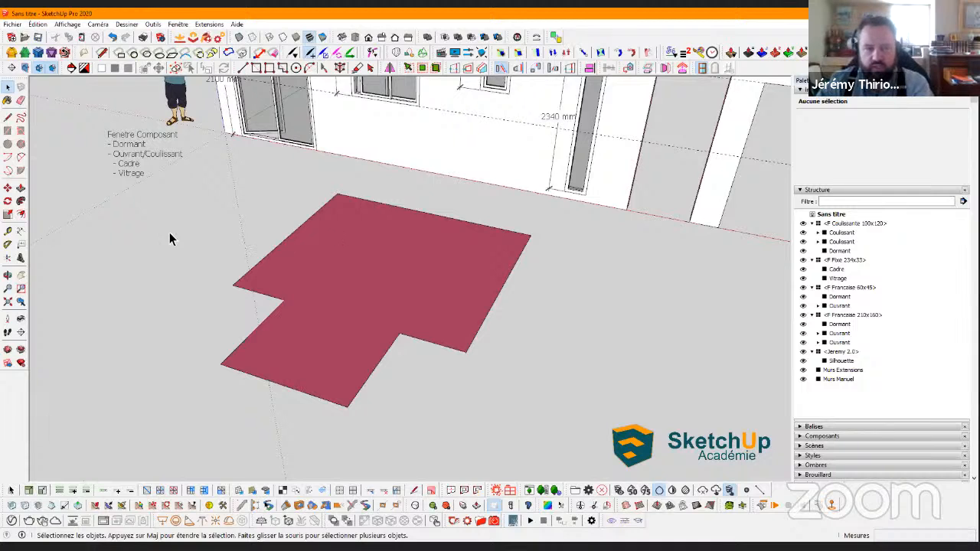
left_click(20, 219)
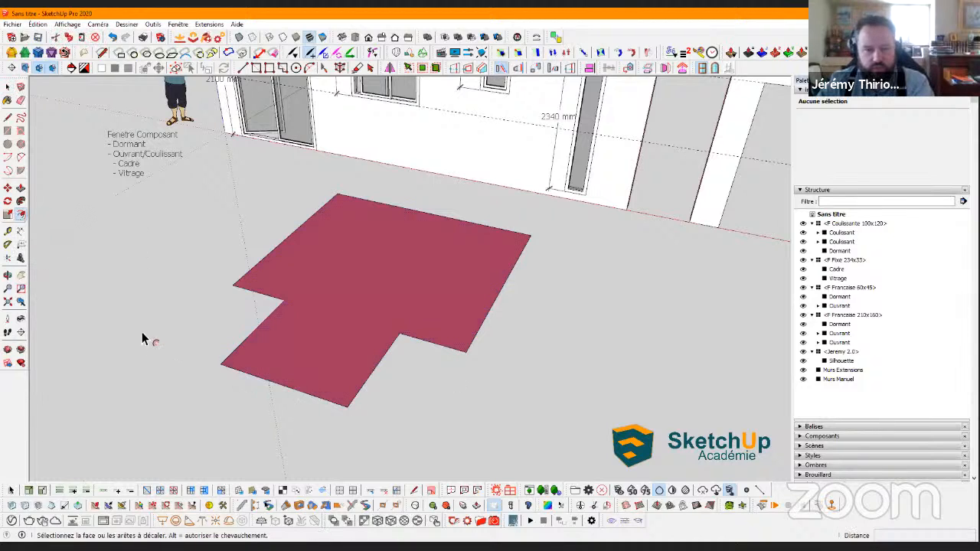
left_click(351, 272)
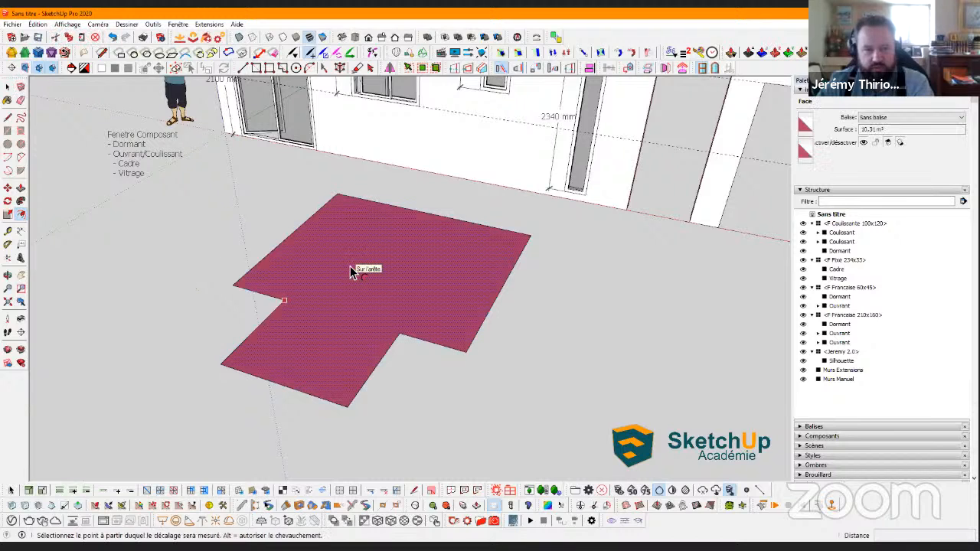
left_click(345, 272)
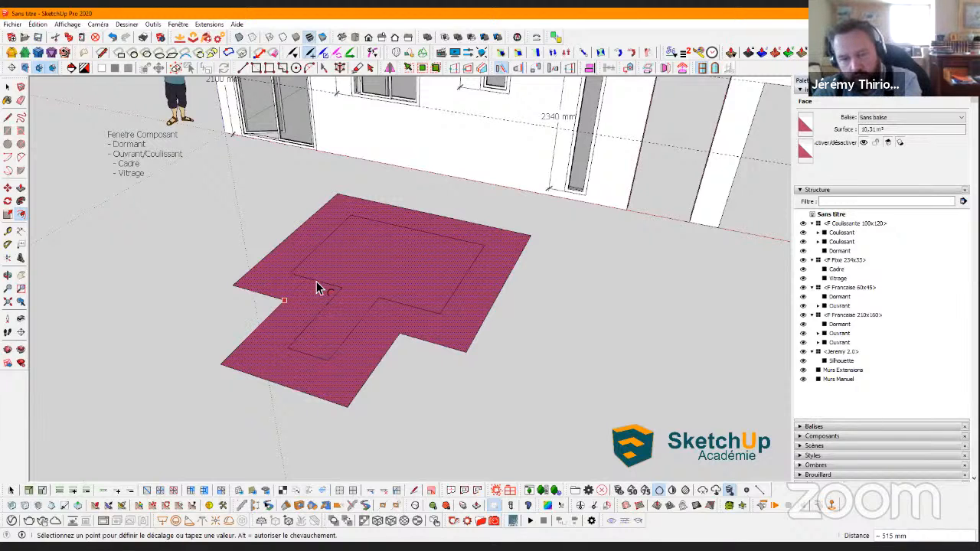
type("5")
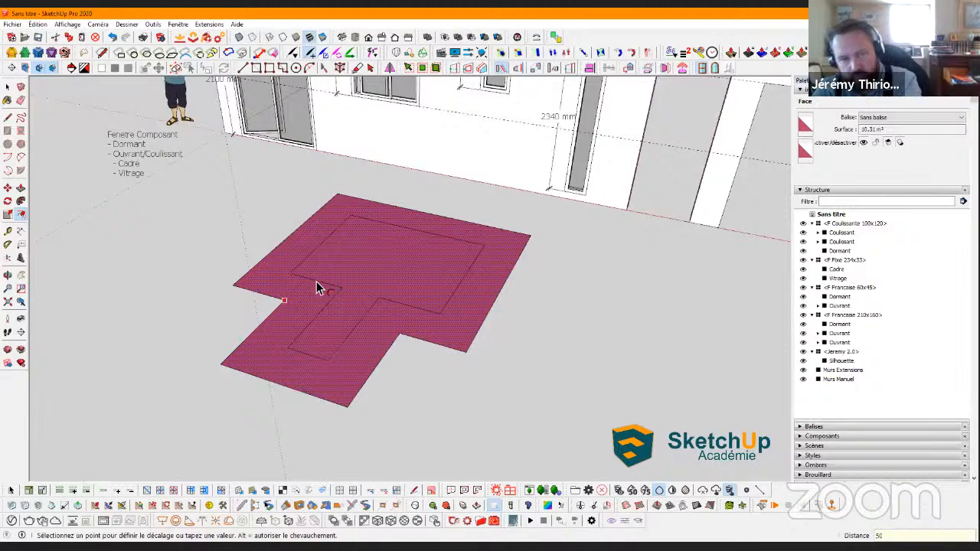
type("0")
key("Return")
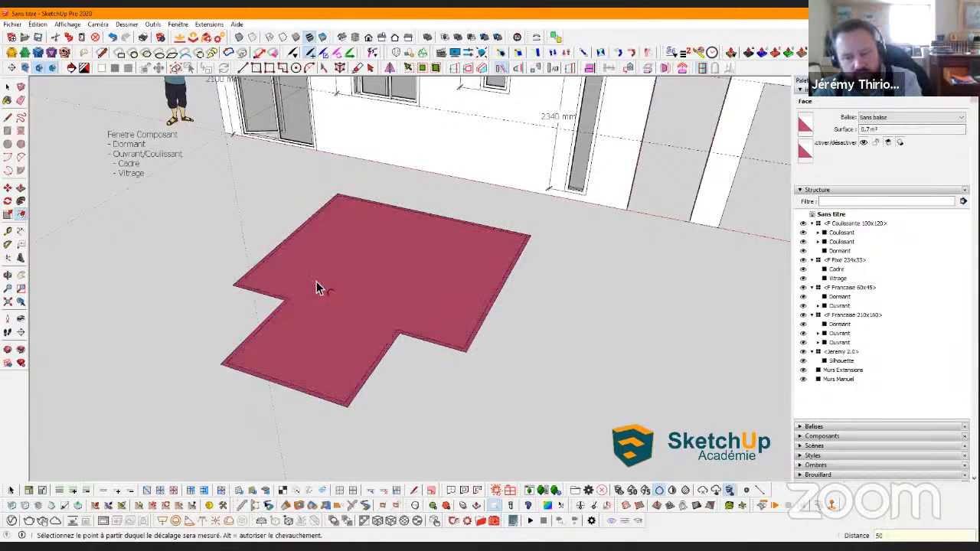
Revise the inward offset distance to 70 mm and finally to 140 mm
type("70")
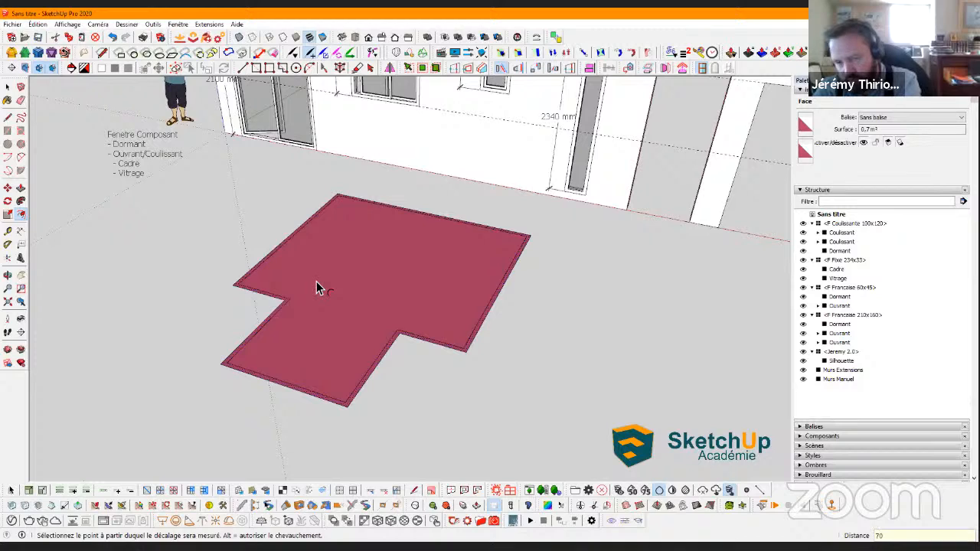
key("Return")
type("140")
key("Return")
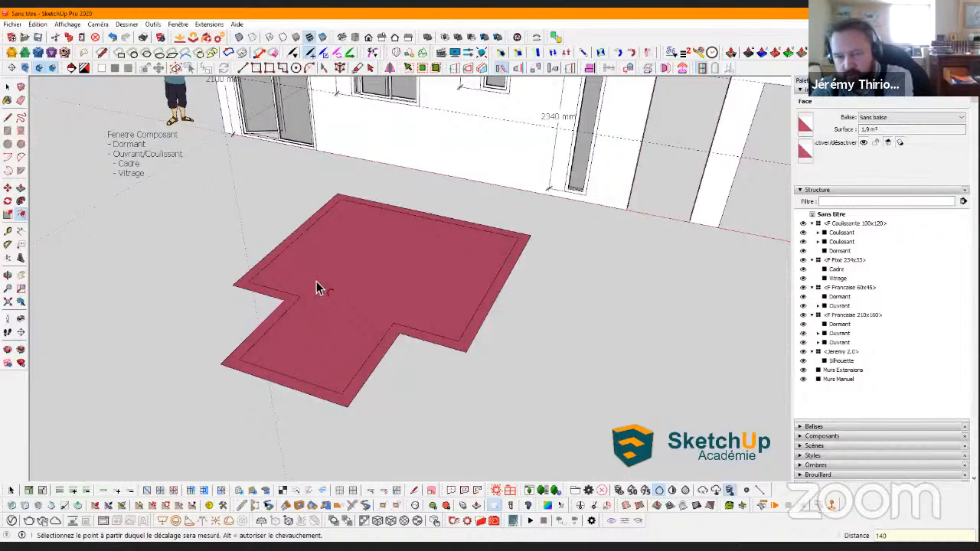
Delete the inner floor face and extrude the remaining wall outline upward with Push/Pull
left_click(327, 269)
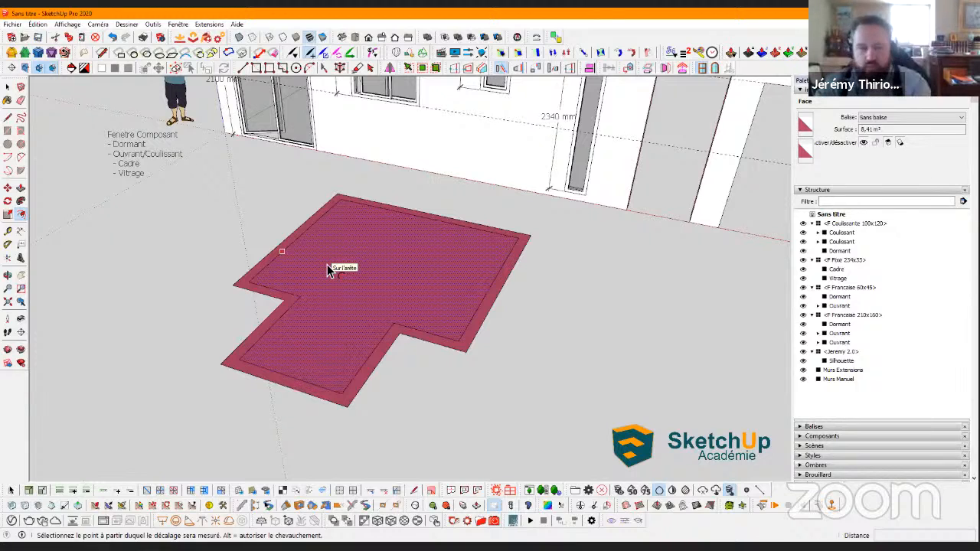
key("space")
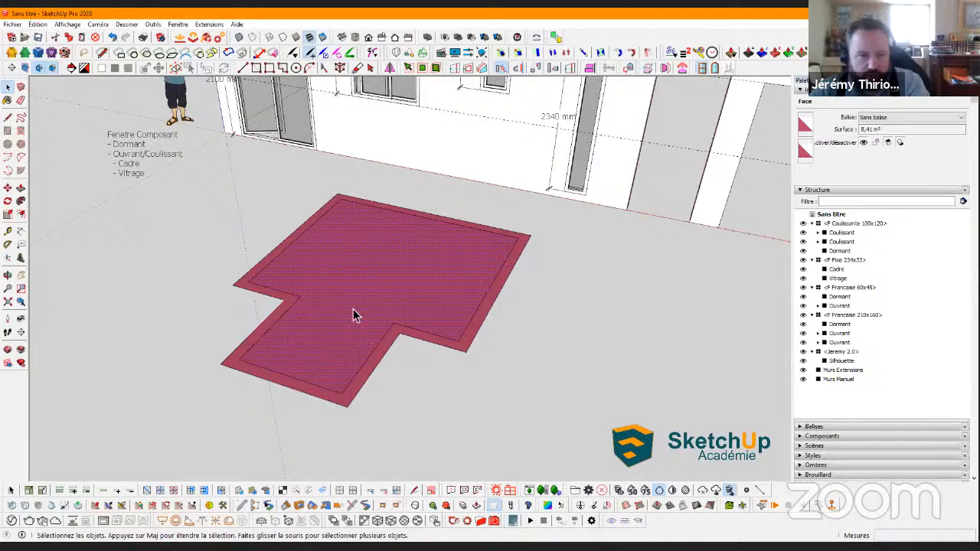
key("Delete")
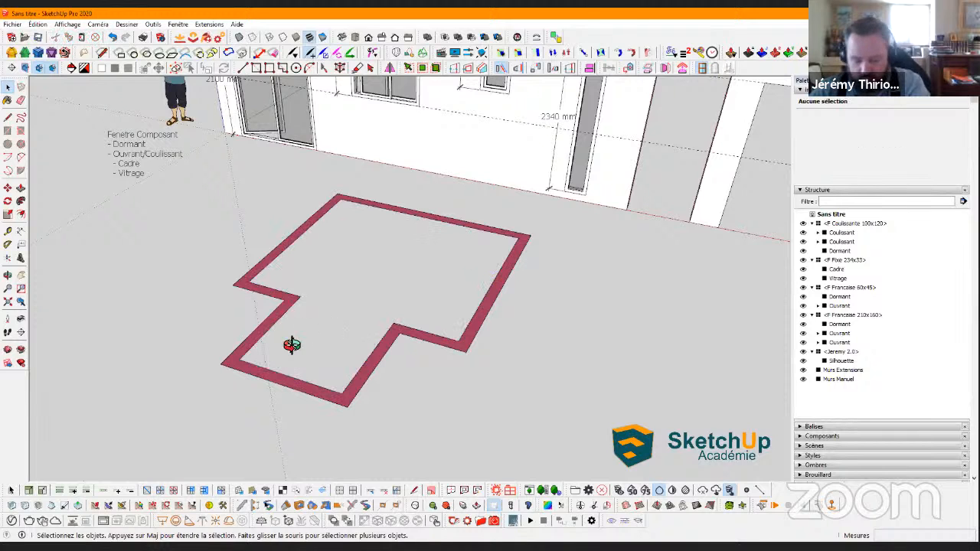
middle_click_drag(286, 344, 403, 370)
key("p")
left_click(401, 371)
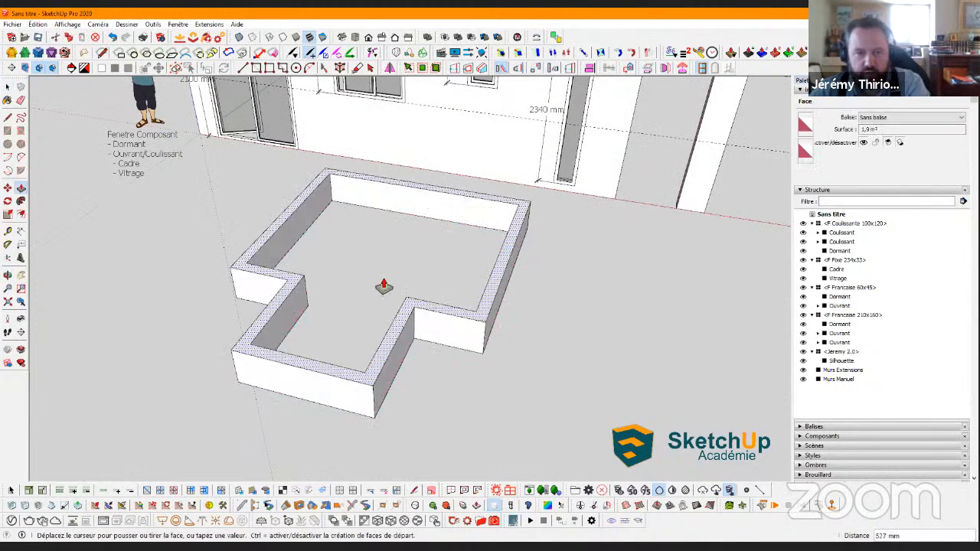
left_click(362, 327)
Group all the extruded wall geometry and delete that group from the model
key("space")
triple_click(344, 328)
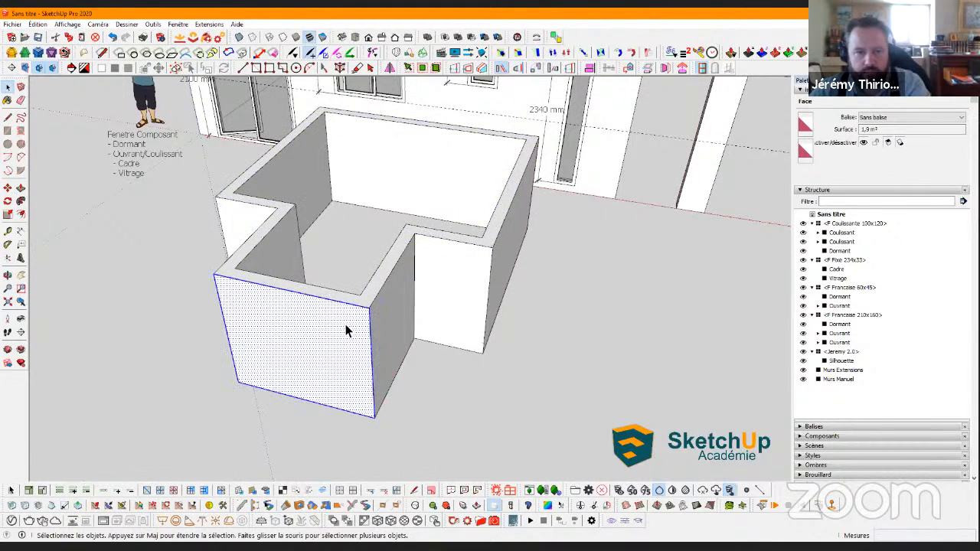
key("ctrl+g")
middle_click_drag(175, 372, 348, 350)
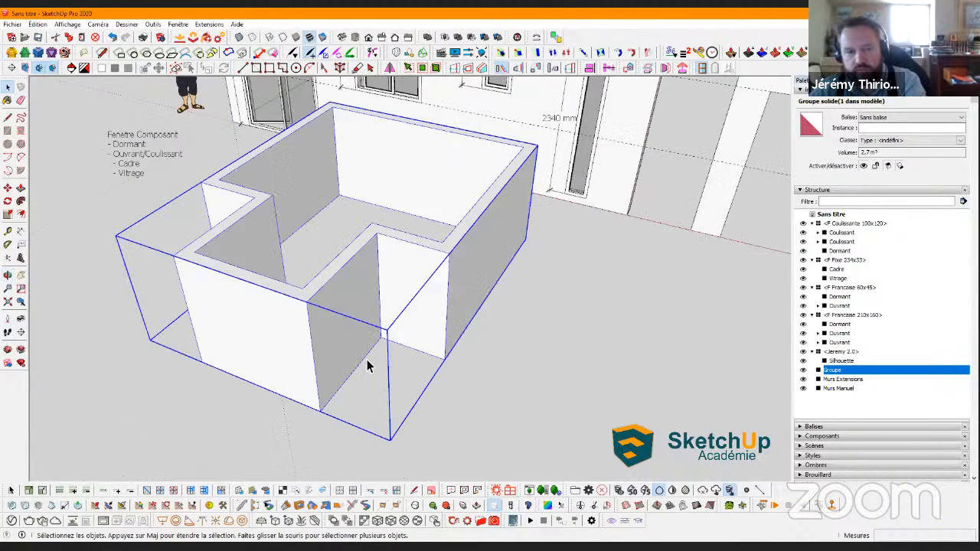
key("Delete")
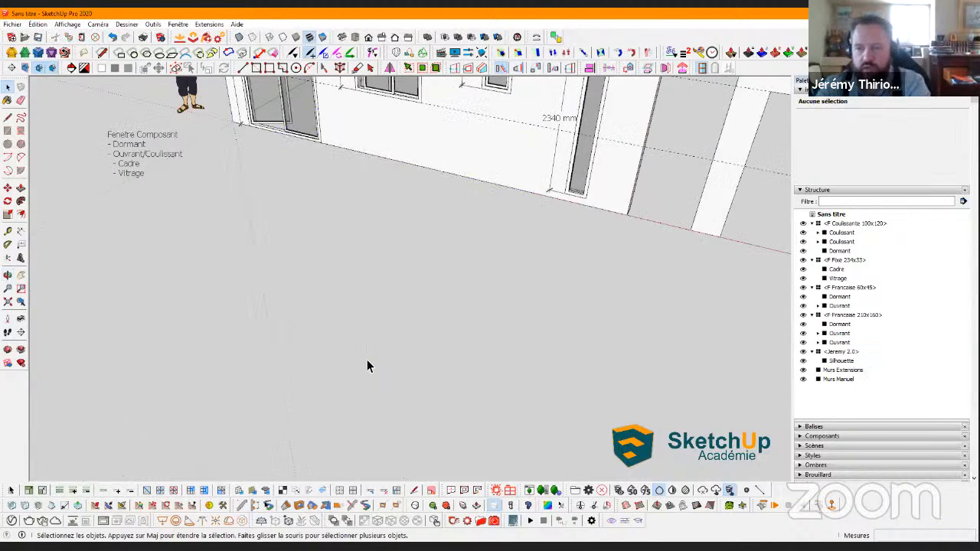
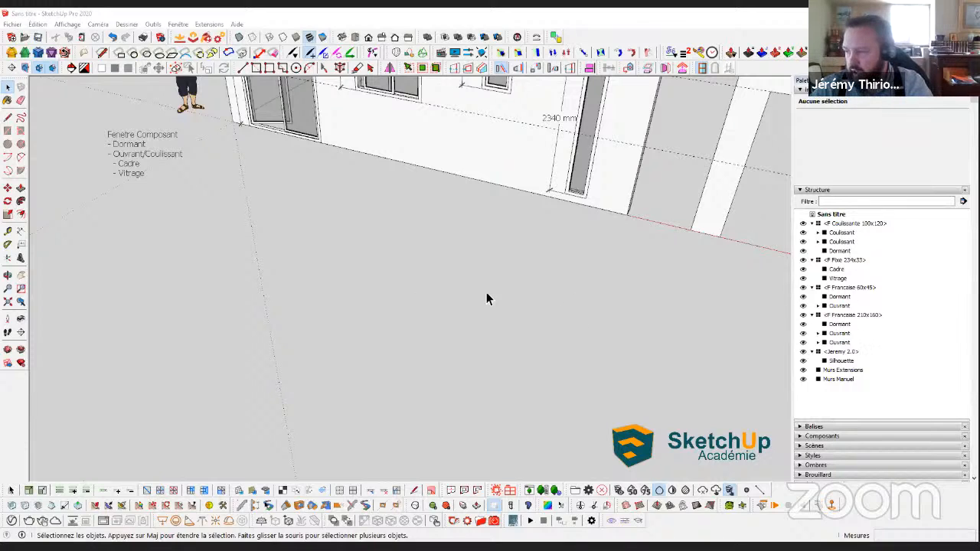
Draw a rectangle about 3240 by 2740 mm on the ground in front of the wall and extrude it into a box
middle_click_drag(414, 302, 337, 281)
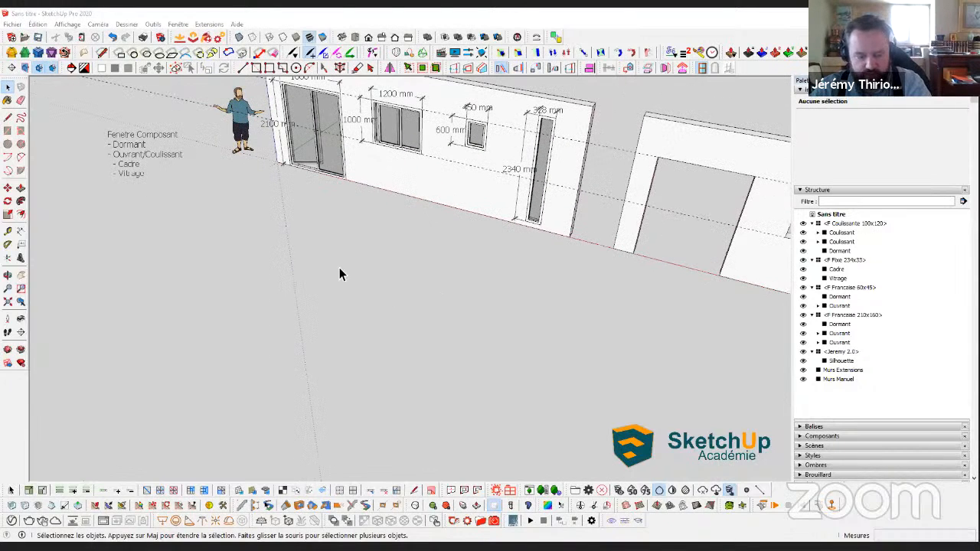
key("r")
left_click(305, 230)
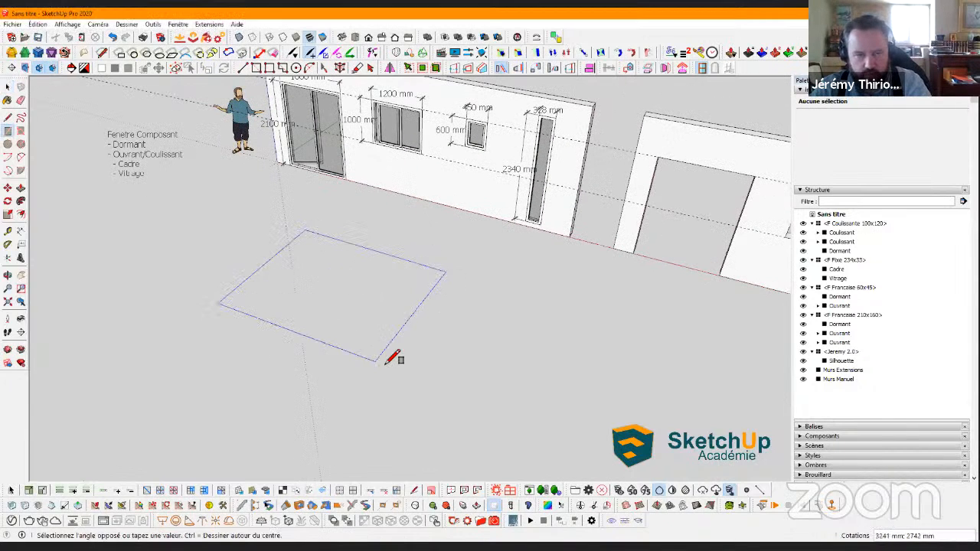
left_click(385, 361)
key("p")
left_click(345, 322)
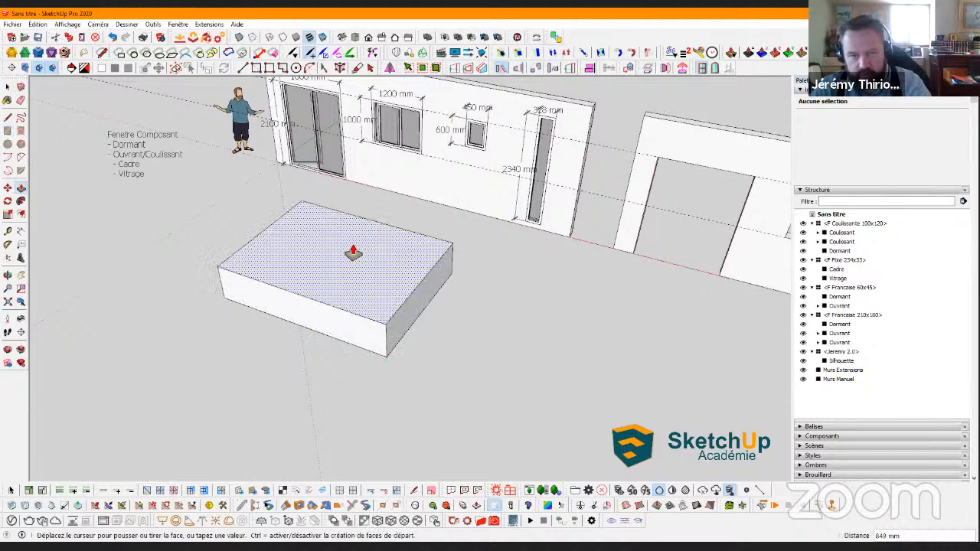
left_click(424, 275)
Place guide lines along the box's two long base edges with the Tape Measure tool
middle_click_drag(361, 318, 433, 305)
key("t")
left_click(445, 284)
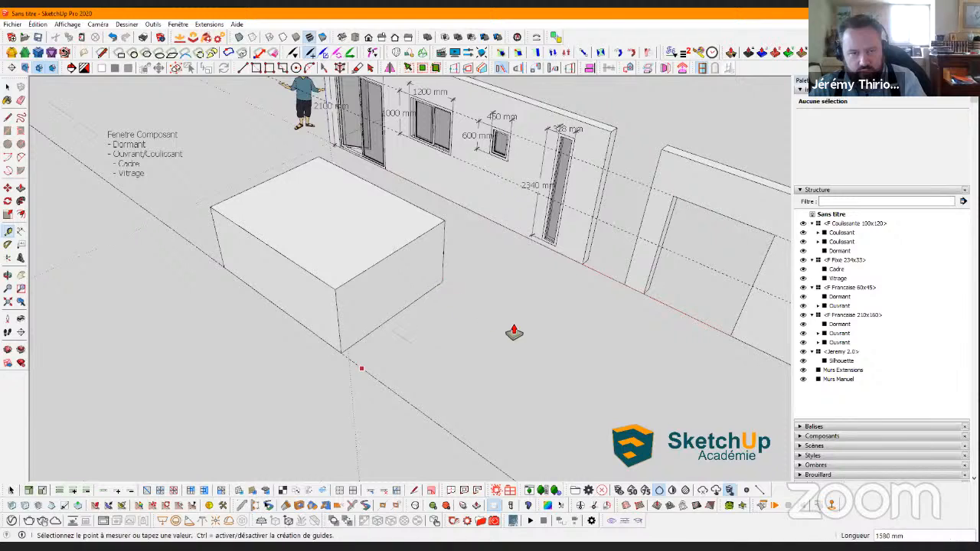
Draw a smaller rectangle against the rear guide beside the large box and extrude it into a second box
key("r")
left_click(549, 344)
left_click(457, 331)
key("space")
key("p")
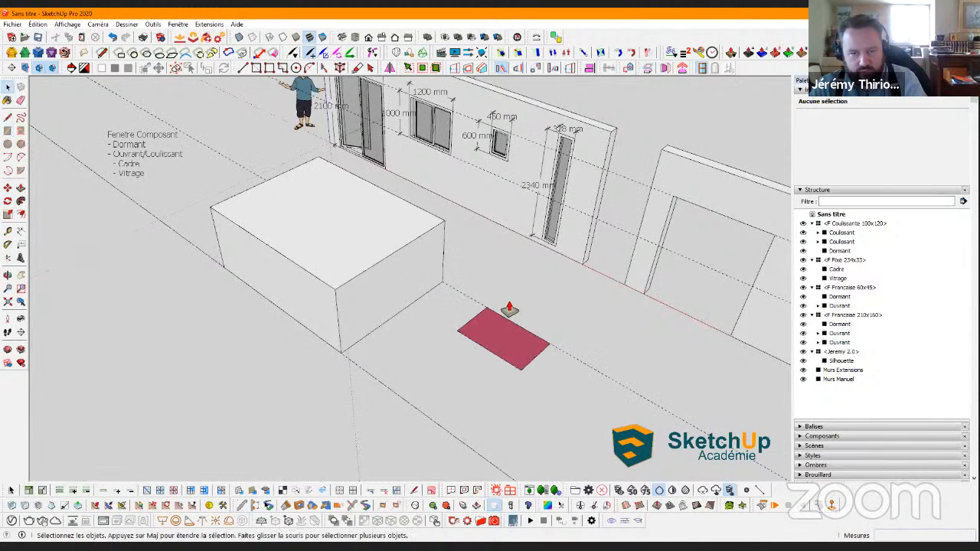
left_click(468, 328)
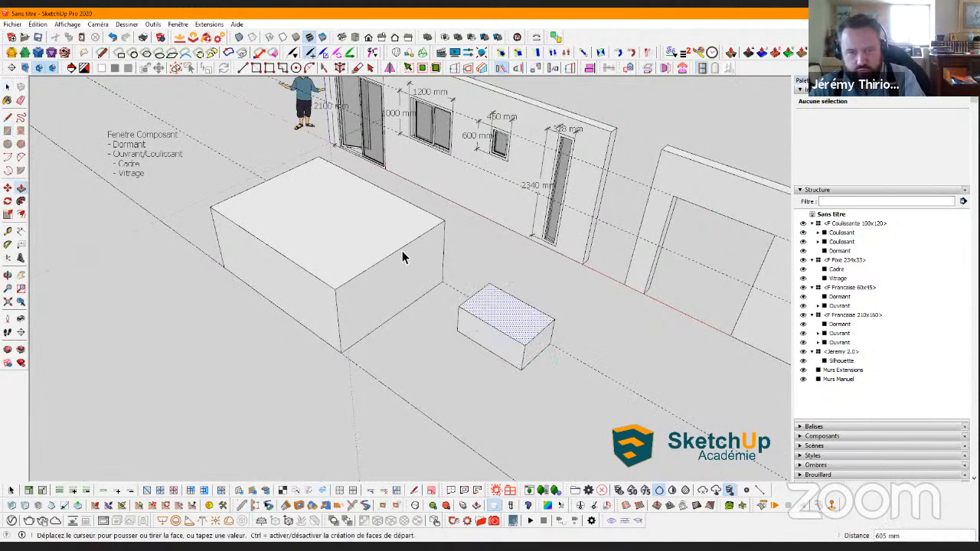
left_click(404, 258)
Copy the small box's geometry from its front bottom corner onto the front guide line
key("space")
middle_click_drag(403, 258, 448, 280)
scroll(447, 277, "up", 2)
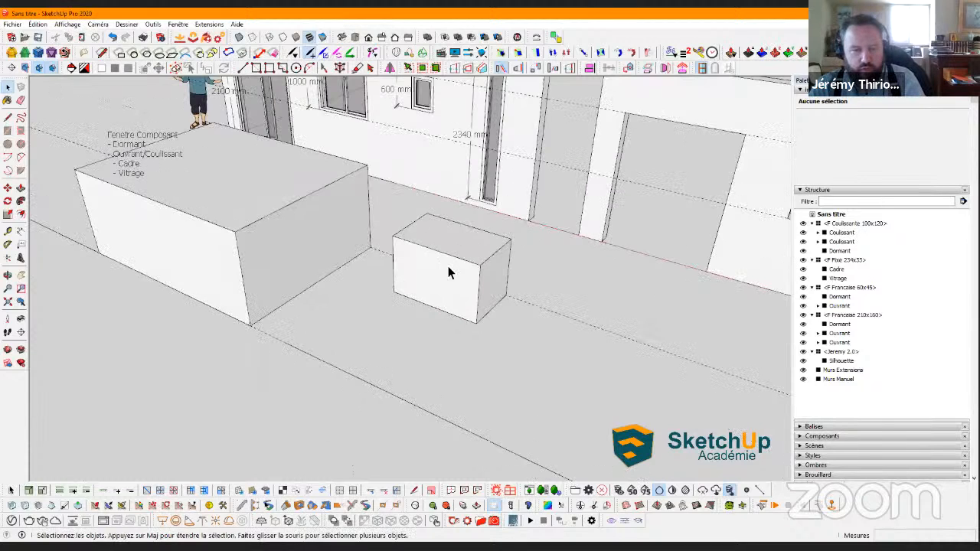
triple_click(448, 288)
key("m")
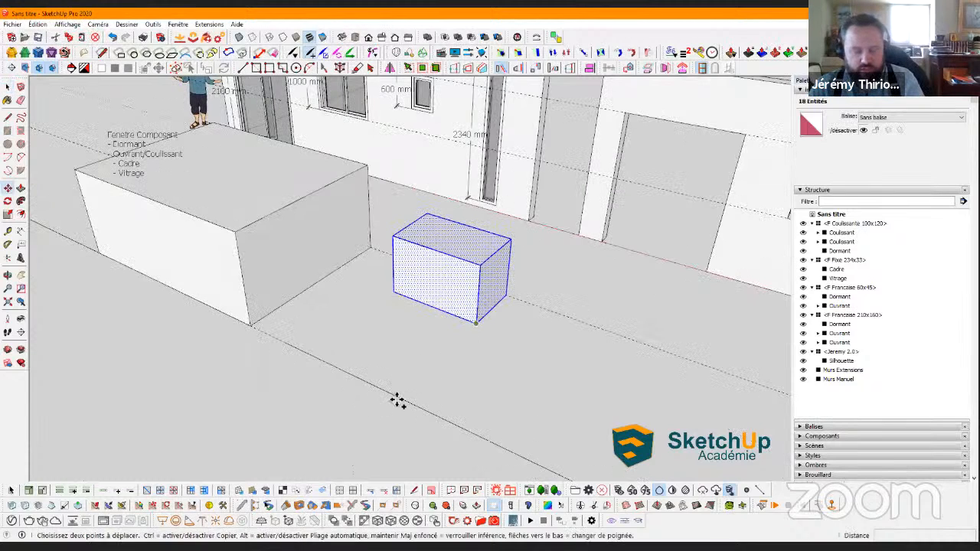
left_click(476, 323)
left_click(399, 398)
key("space")
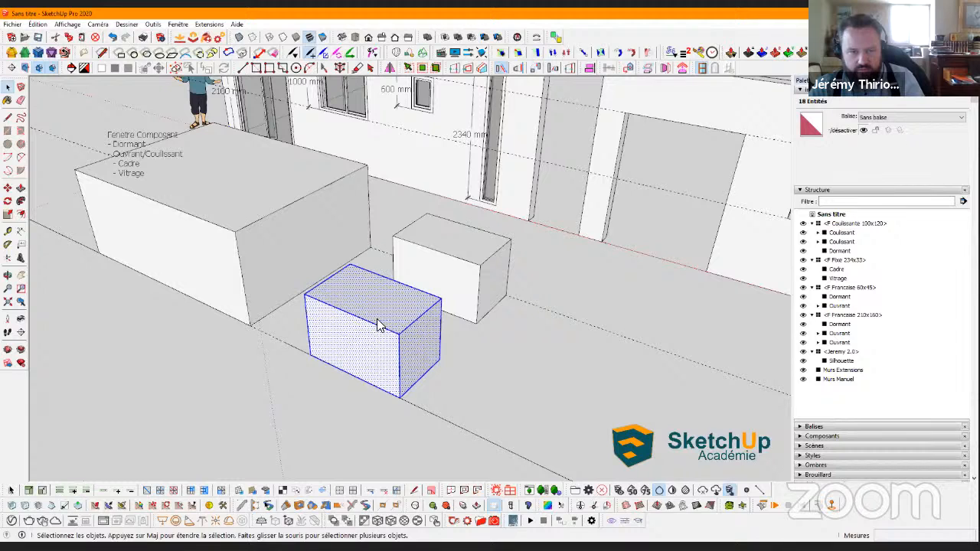
Group the geometry of the copied box on the front guide
right_click(375, 325)
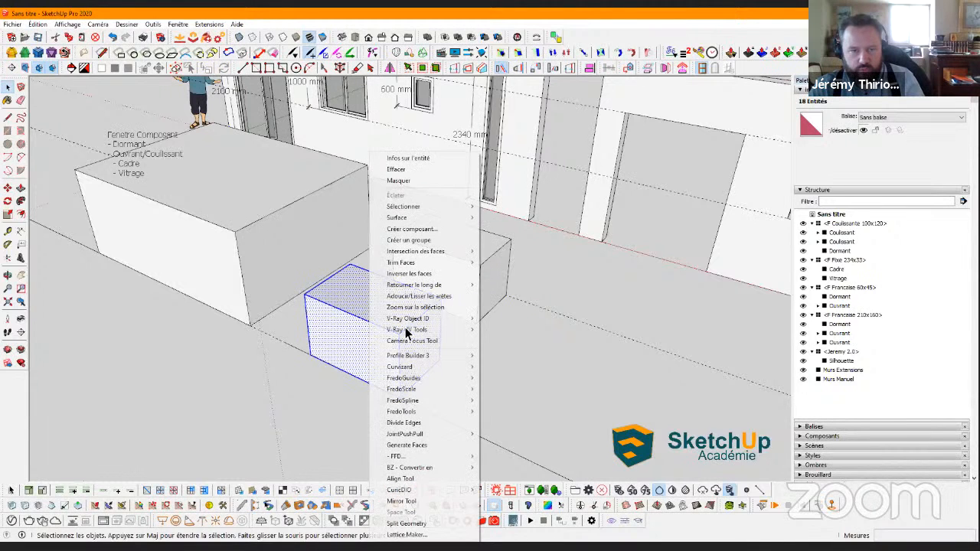
left_click(413, 240)
scroll(443, 280, "down", 1)
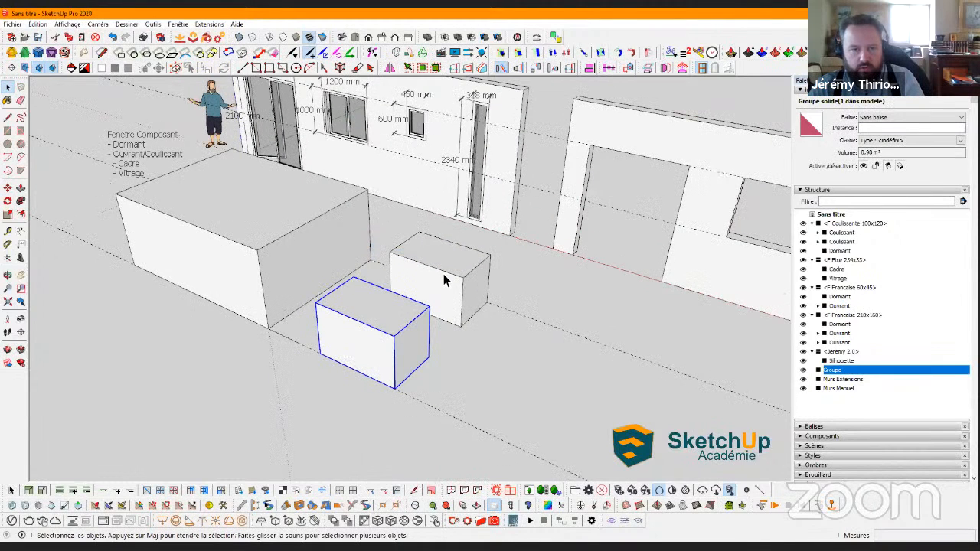
Group the geometry of the small box on the rear guide, leaving the copy in front ungrouped
left_click(470, 303)
right_click(444, 264)
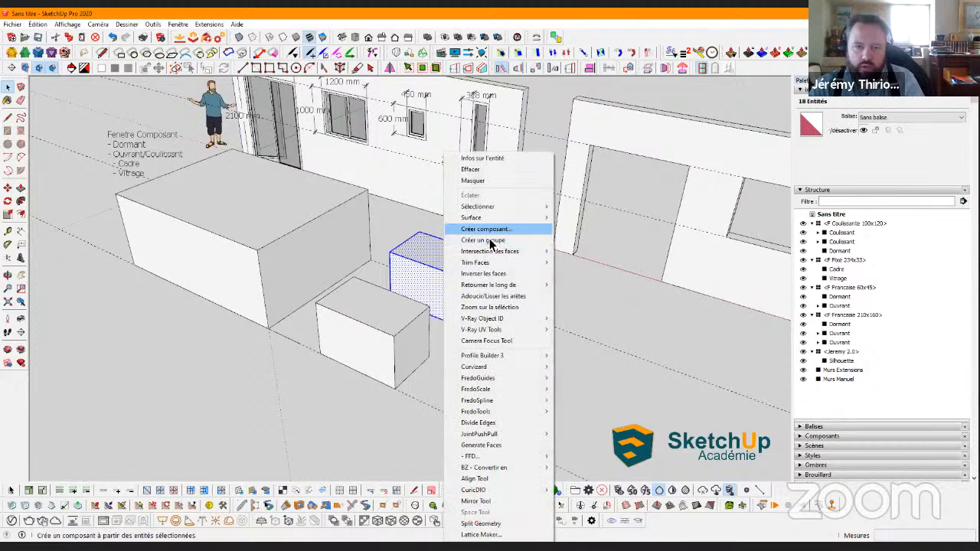
left_click(490, 239)
middle_click_drag(426, 311, 470, 376)
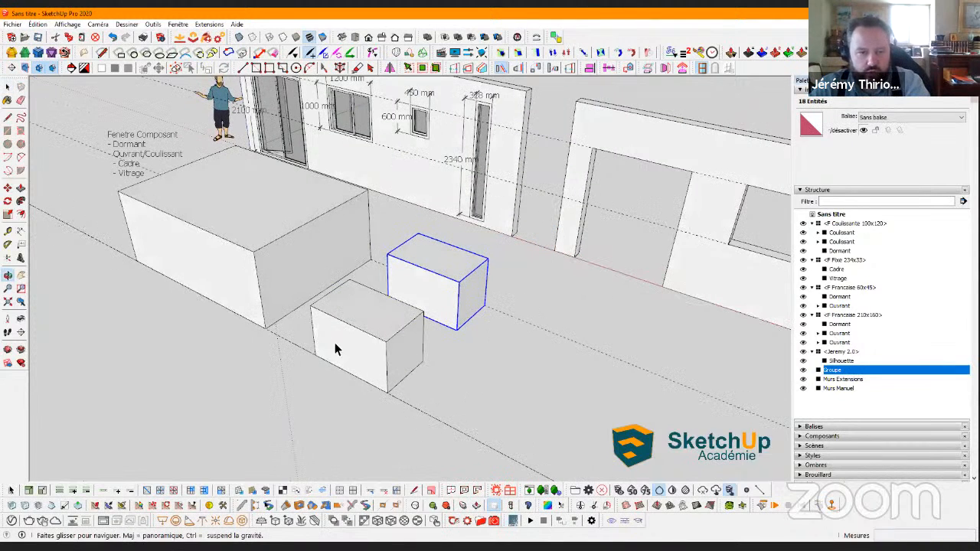
middle_click_drag(390, 337, 383, 332)
middle_click_drag(399, 377, 446, 386)
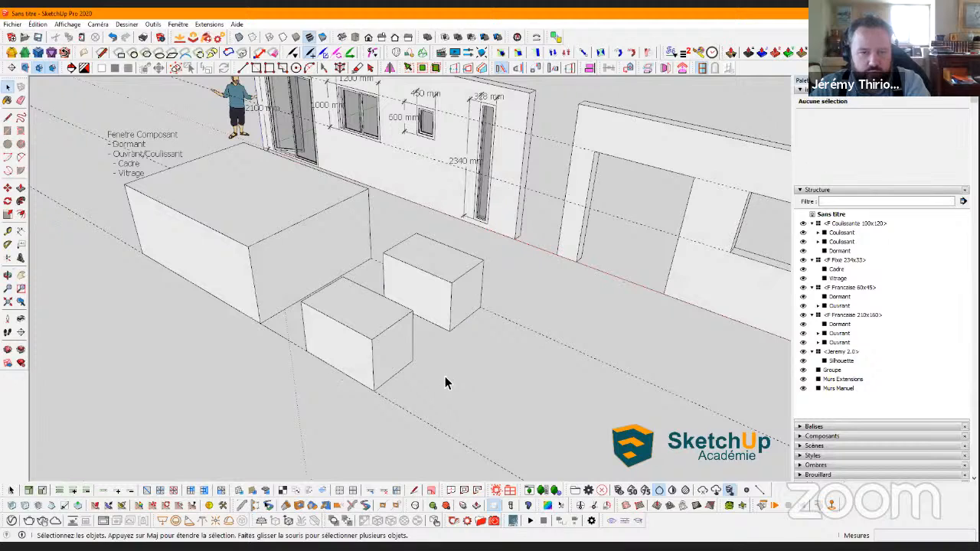
Try to extend the end face of the grouped rear box with Push/Pull inside its group, then leave the group
middle_click_drag(433, 428, 465, 320)
left_click(465, 320)
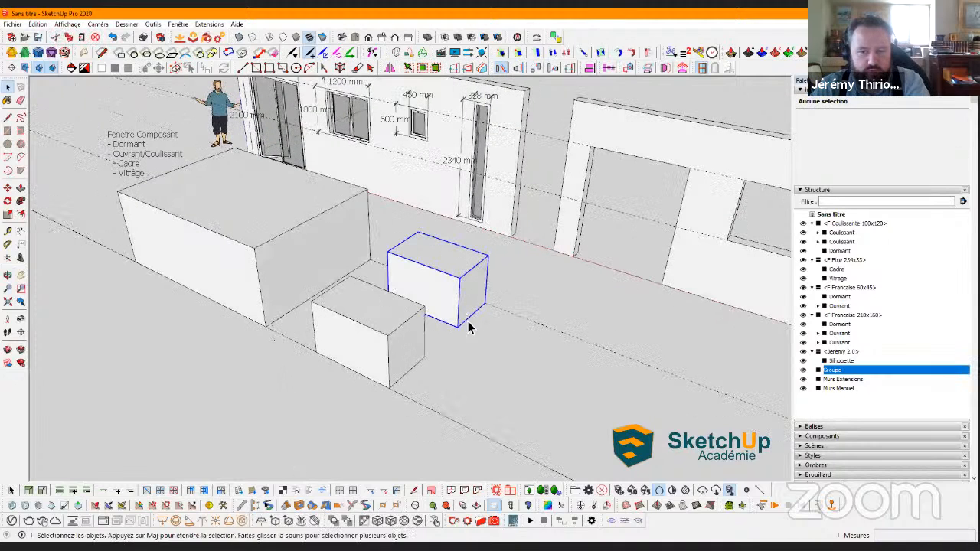
double_click(458, 313)
key("p")
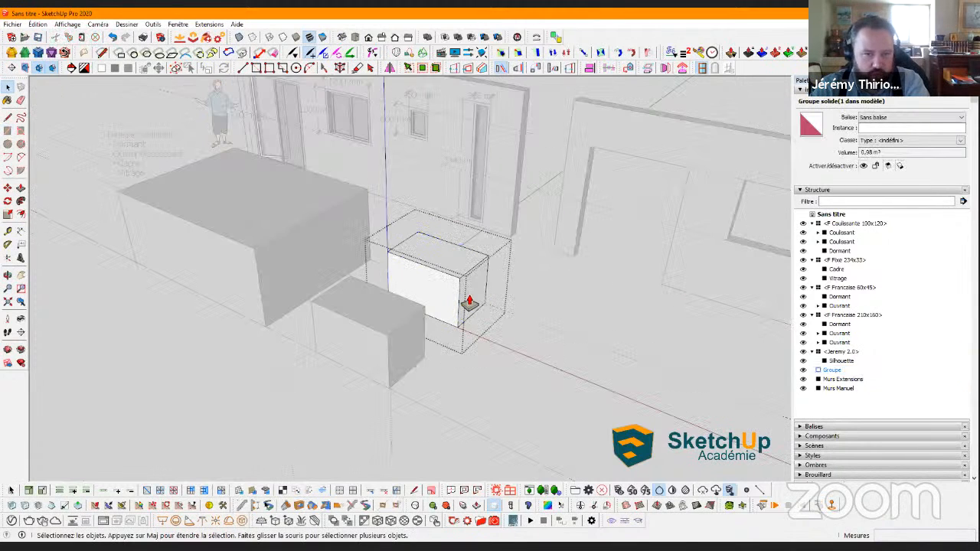
left_click(477, 303)
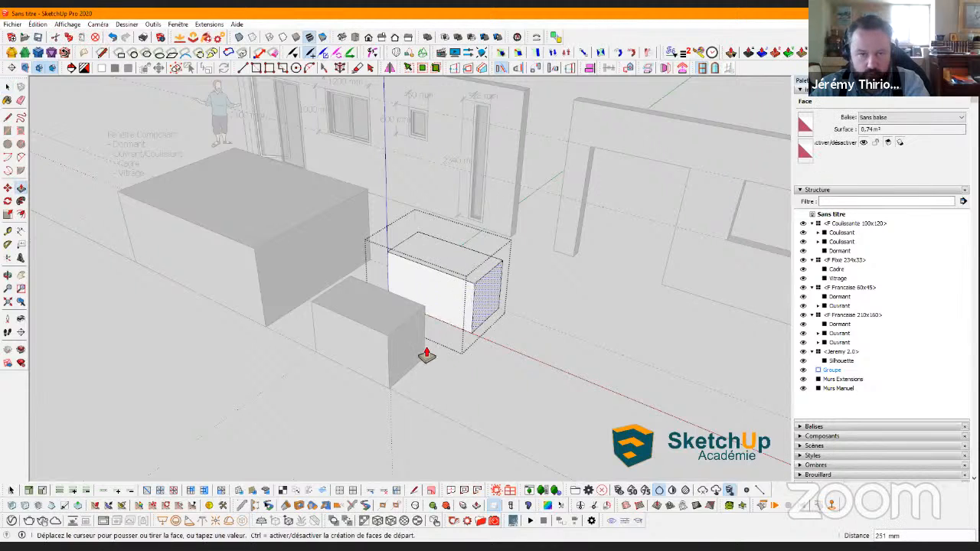
left_click(495, 412)
key("space")
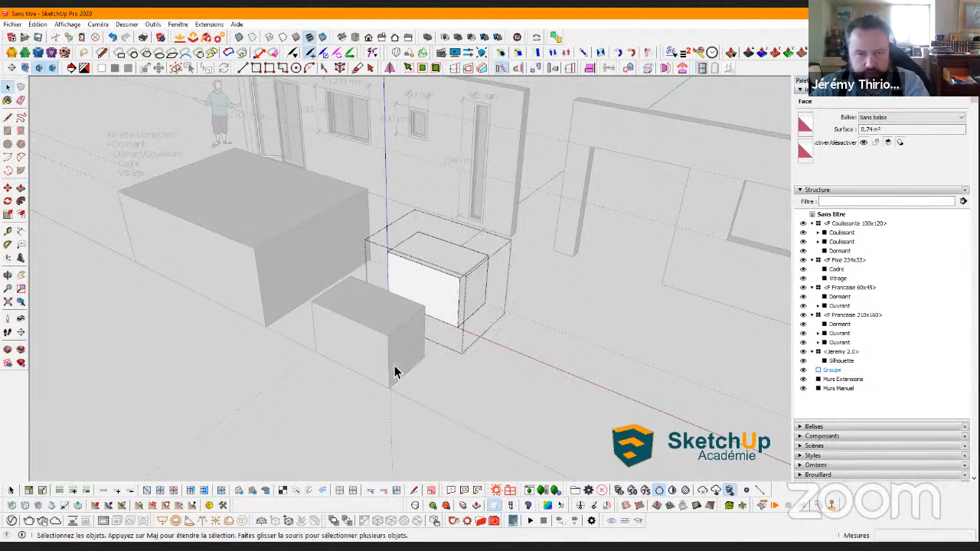
left_click(429, 321)
Move the loose and grouped small boxes together against the large box, then away from it along the guides
left_click(429, 321)
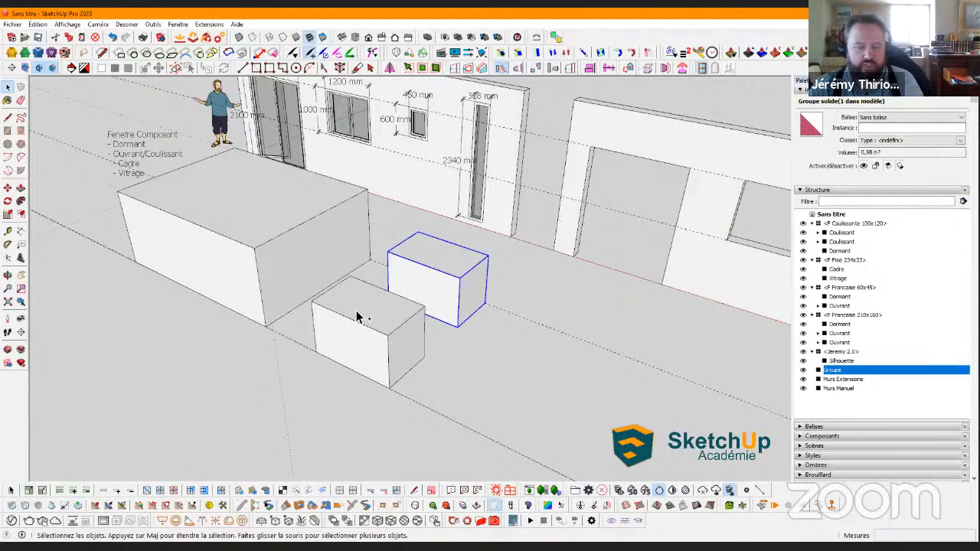
triple_click(382, 352, "shift")
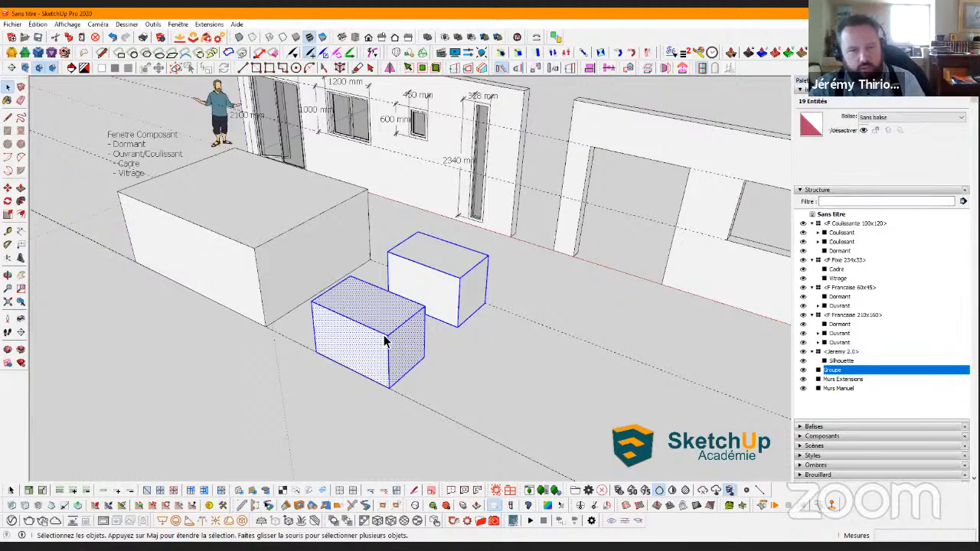
middle_click_drag(281, 359, 345, 363)
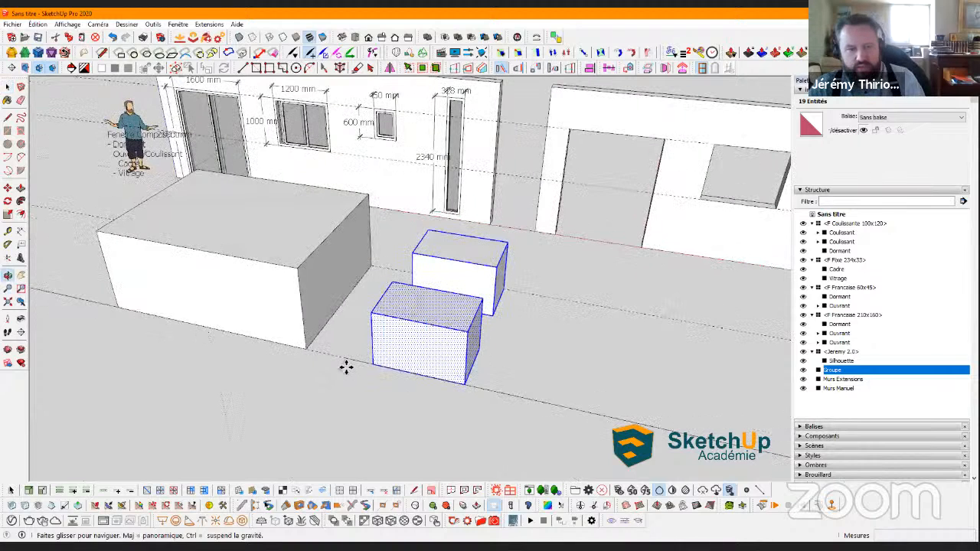
left_click(285, 341)
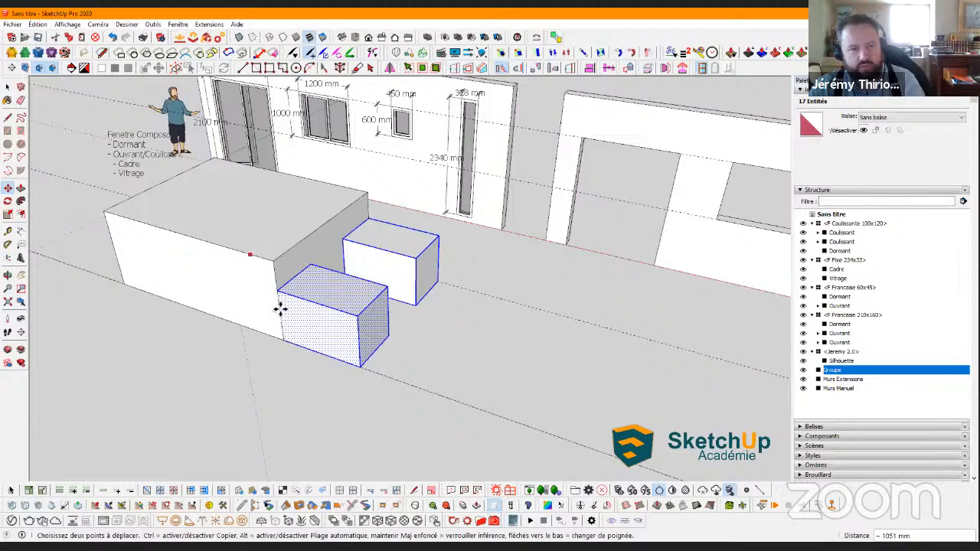
left_click(283, 345)
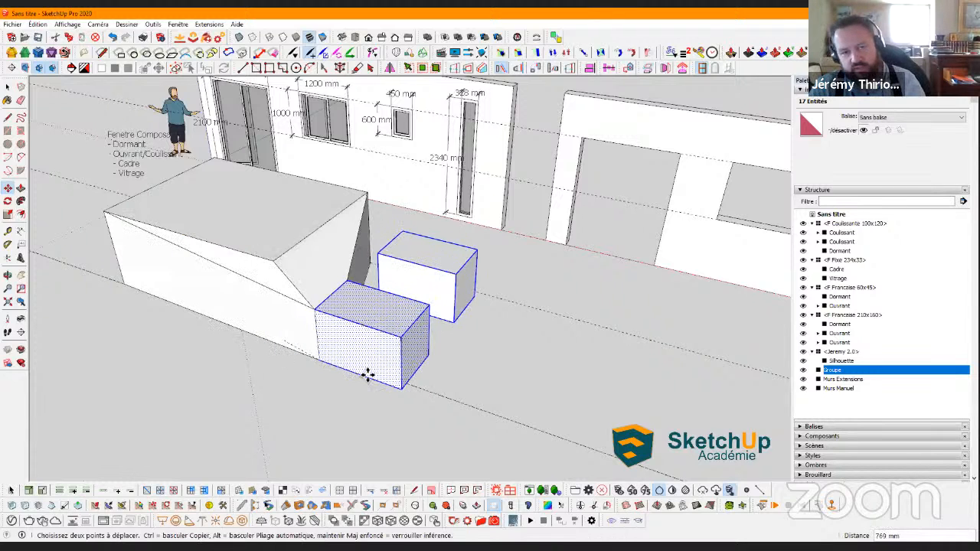
left_click(412, 391)
middle_click_drag(203, 361, 316, 320)
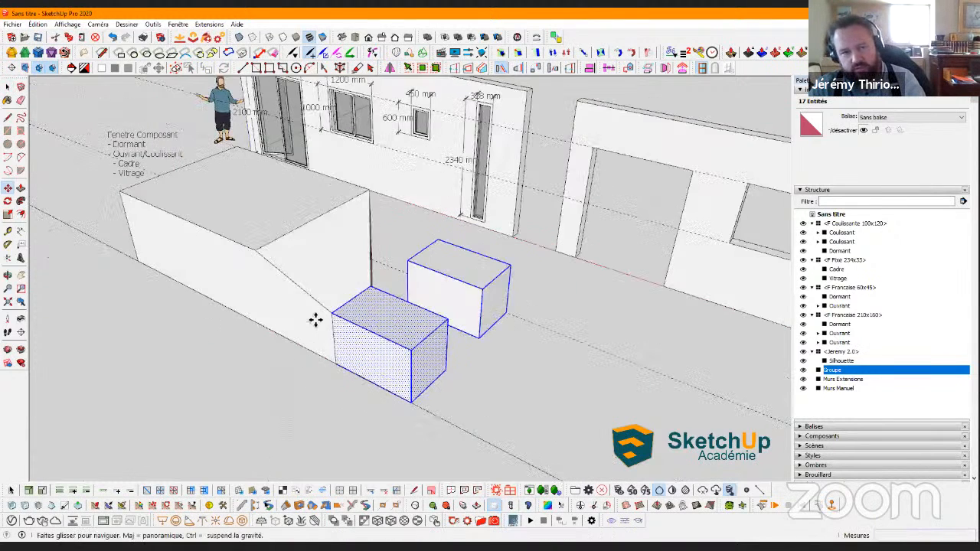
middle_click_drag(264, 282, 337, 369)
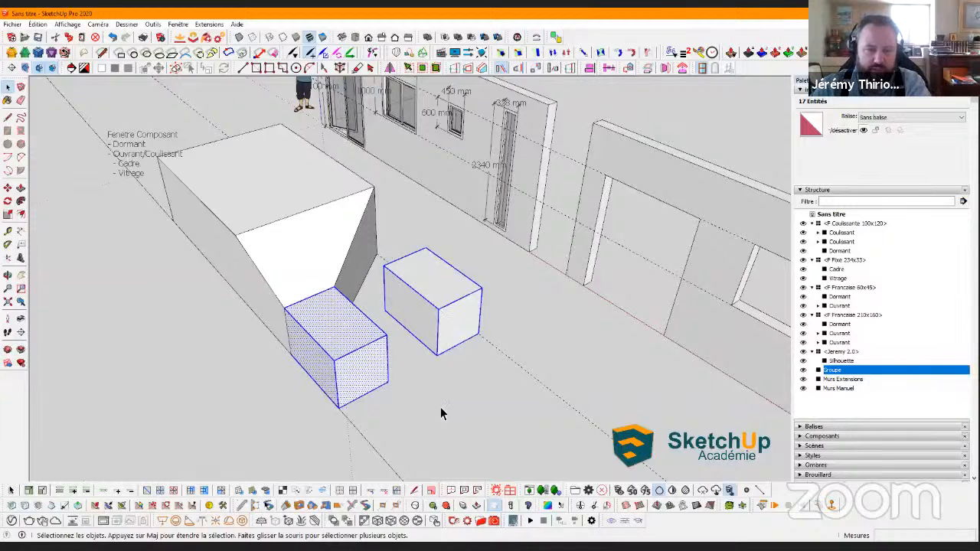
Erase the large box, the loose small box and the front and rear guide lines
key("ctrl+t")
mouse_move(353, 350)
middle_mouse_down()
mouse_move(363, 348)
mouse_move(350, 350)
middle_mouse_up()
left_click(350, 349)
key("e")
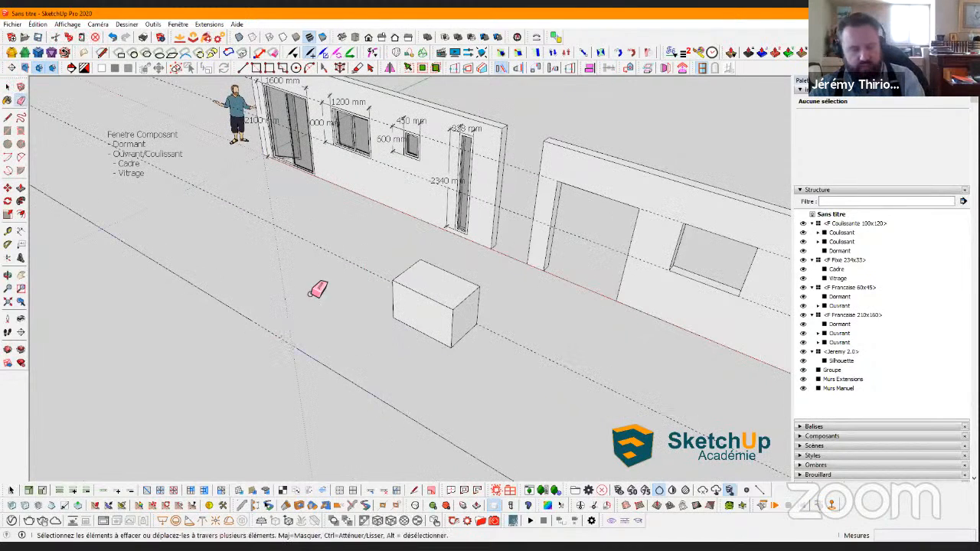
middle_click_drag(353, 266, 343, 331)
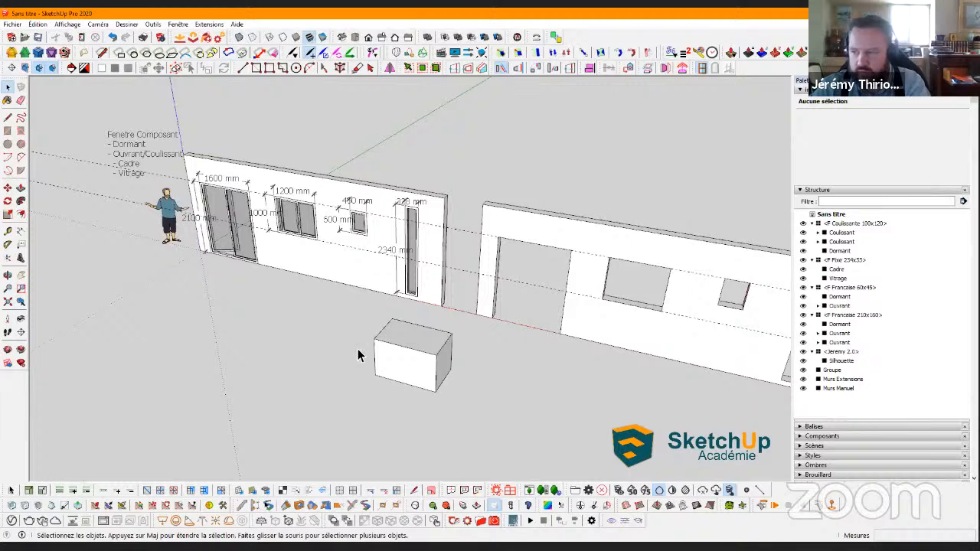
Copy the remaining grouped box to a spot beside it, parallel to the wall and closer to the human figure
mouse_move(372, 364)
middle_mouse_down()
mouse_move(385, 369)
mouse_move(357, 398)
mouse_move(378, 365)
middle_mouse_up()
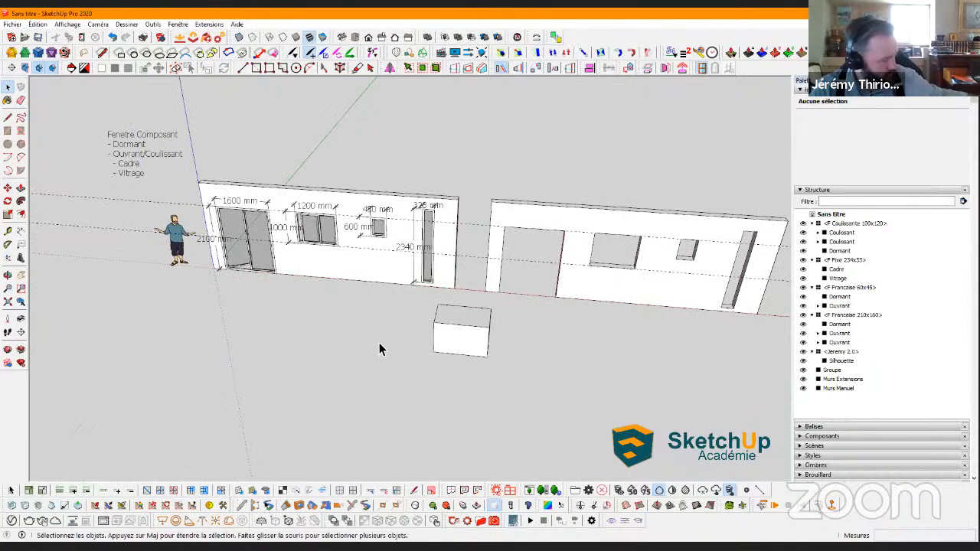
mouse_move(348, 365)
middle_mouse_down()
mouse_move(299, 385)
mouse_move(402, 368)
mouse_move(332, 356)
mouse_move(470, 309)
mouse_move(426, 322)
mouse_move(506, 372)
mouse_move(240, 365)
mouse_move(318, 294)
middle_mouse_up()
left_click(426, 322)
key("m")
left_click(518, 356)
key("ctrl")
left_click(362, 354)
Convert the copied box group into a component with the definition name Truc
right_click(318, 294)
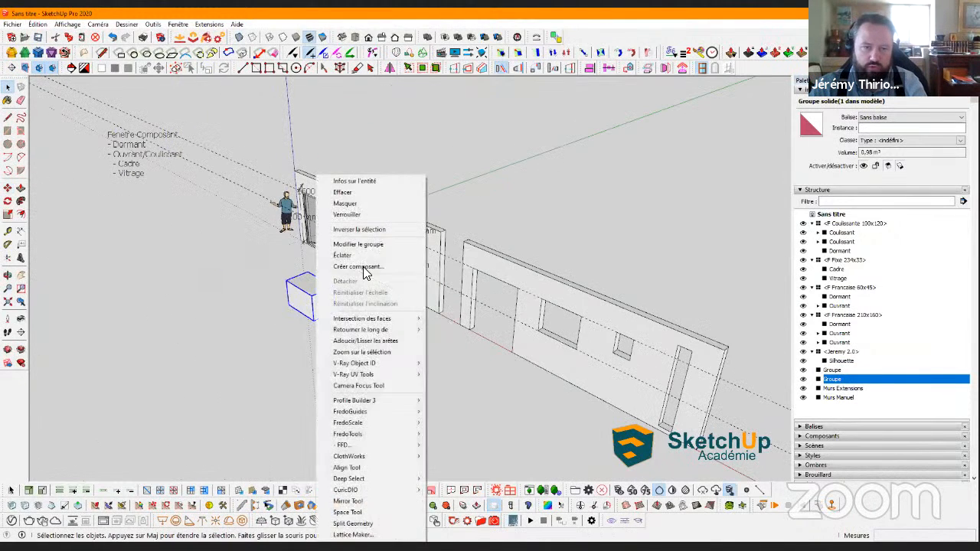
left_click(363, 266)
type("Truc")
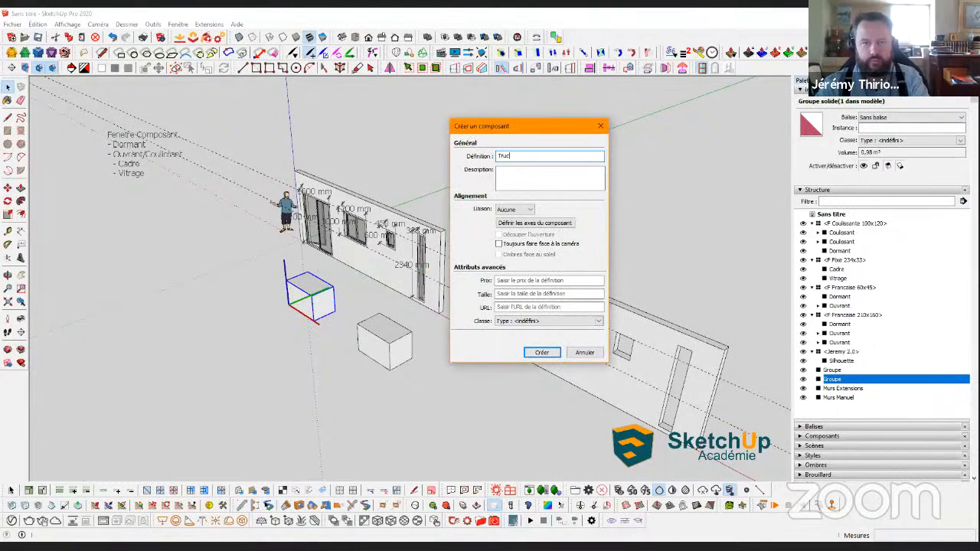
key("Return")
Copy the Truc component and the grouped box together about 3047 mm away from the wall and multiply the copy by five
left_click(377, 359, "shift")
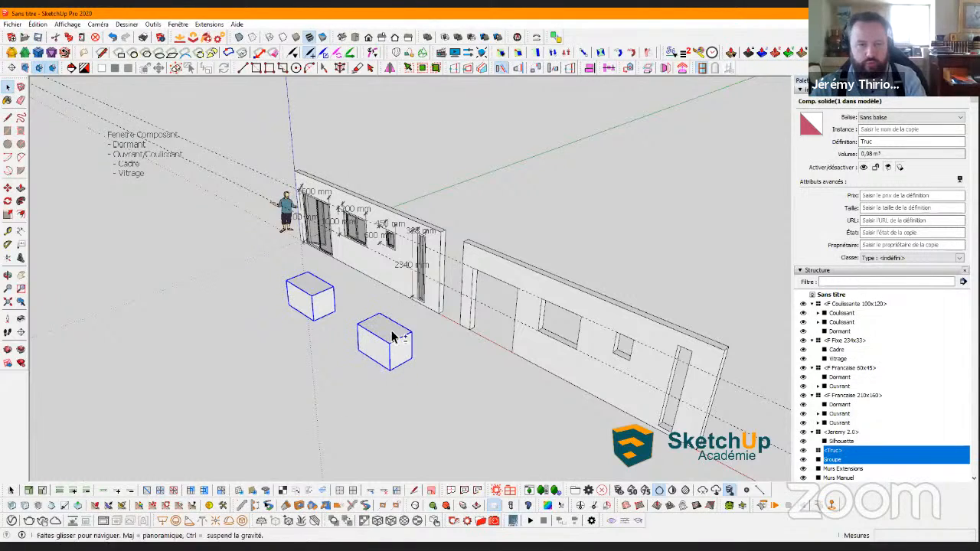
middle_click_drag(393, 335, 442, 318)
scroll(452, 271, "down", 2)
key("m")
left_click(453, 325)
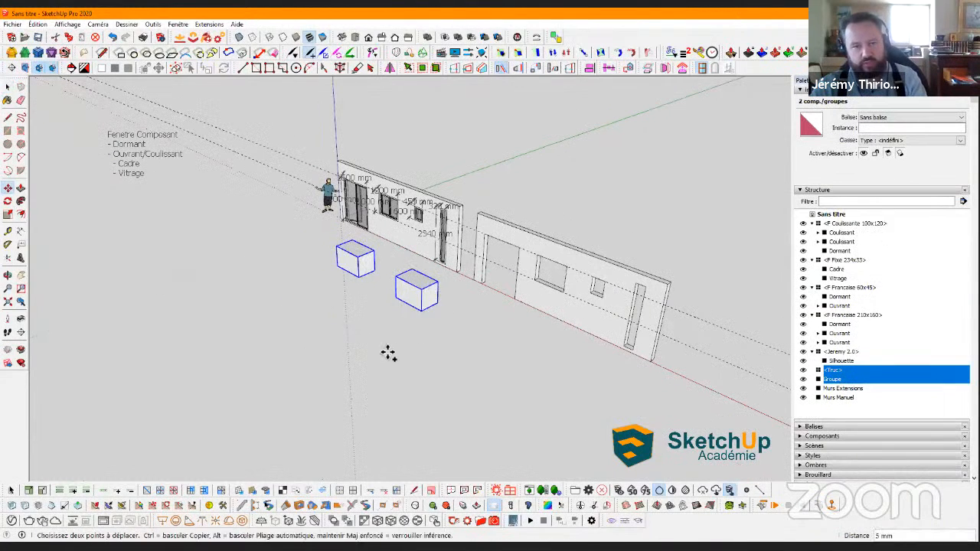
key("ctrl")
left_click(386, 353)
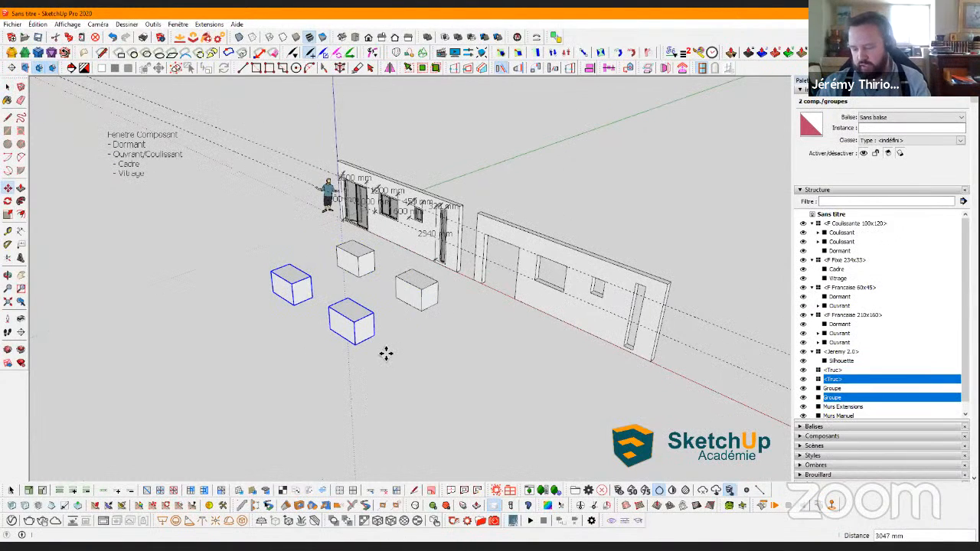
type("x4")
key("Return")
key("space")
left_click(392, 370)
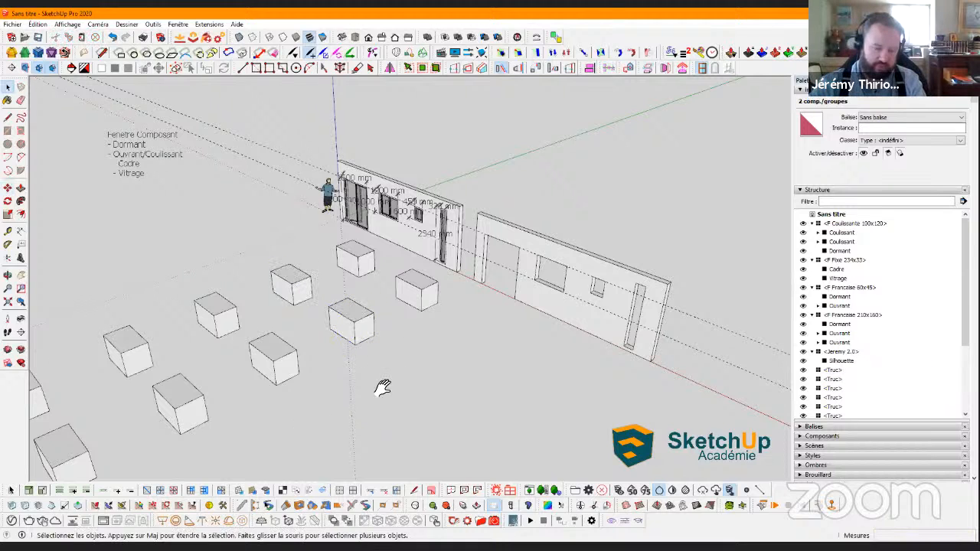
Open a grouped box near the far end of its row and draw a rectangle about 668 x 668 mm on its top face's front corner
middle_click_drag(382, 388, 363, 335)
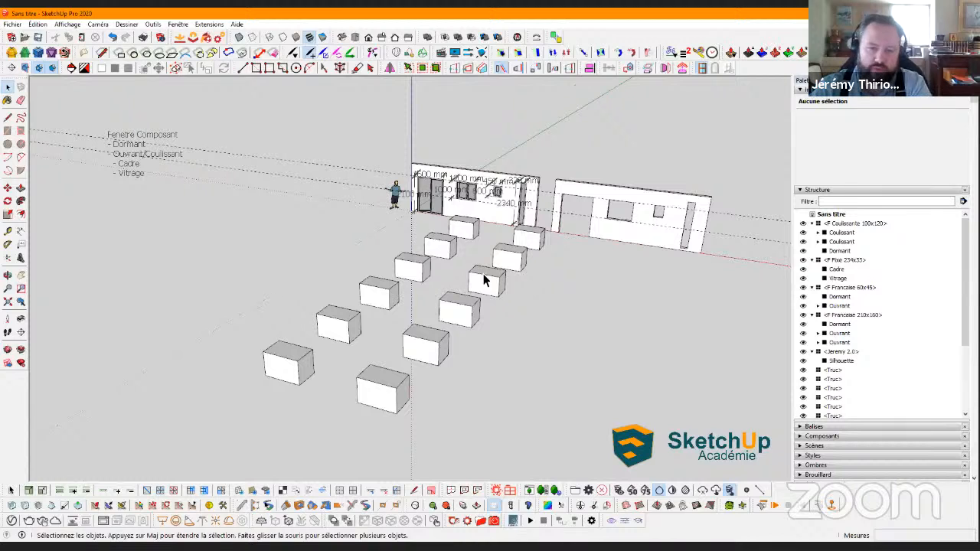
middle_click_drag(439, 264, 295, 351)
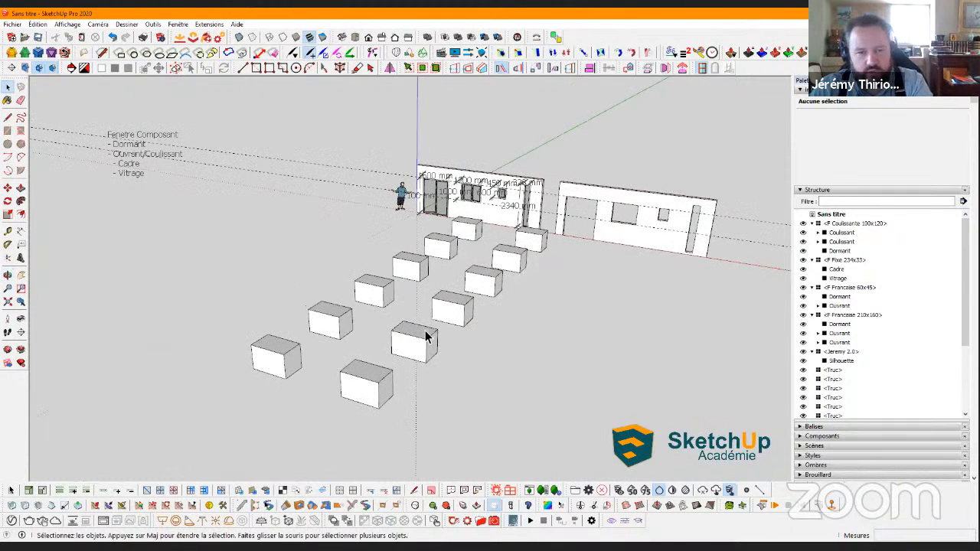
scroll(852, 380, "down", 2)
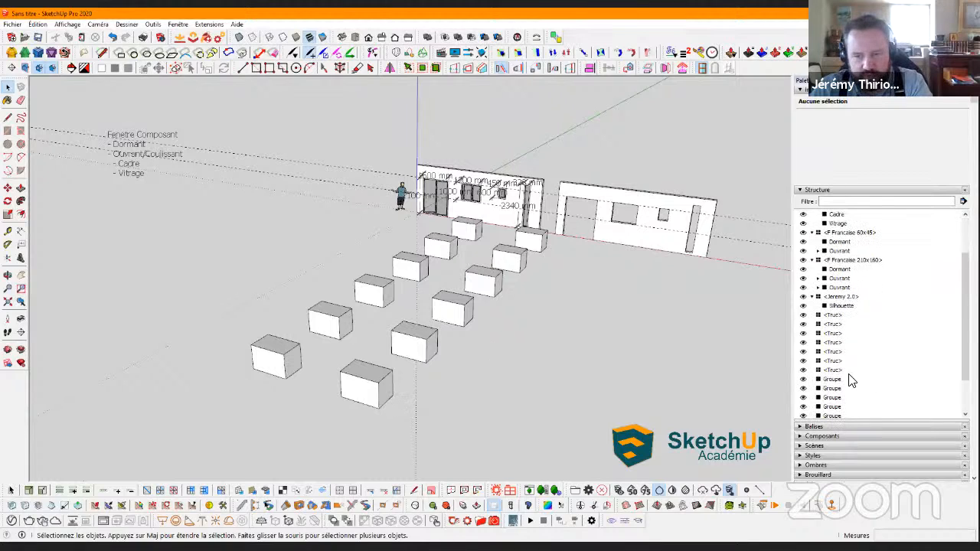
scroll(829, 376, "down", 1)
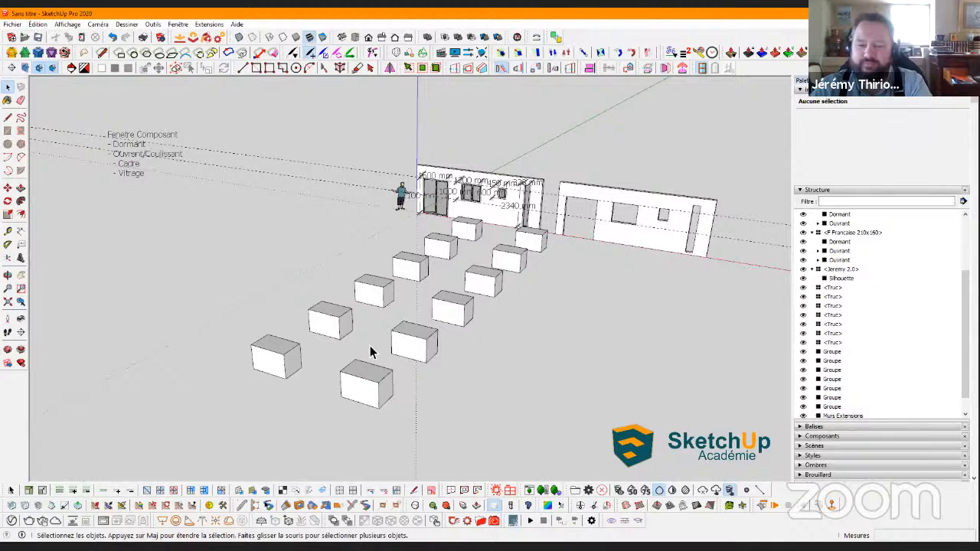
middle_click_drag(352, 328, 440, 354)
double_click(438, 349)
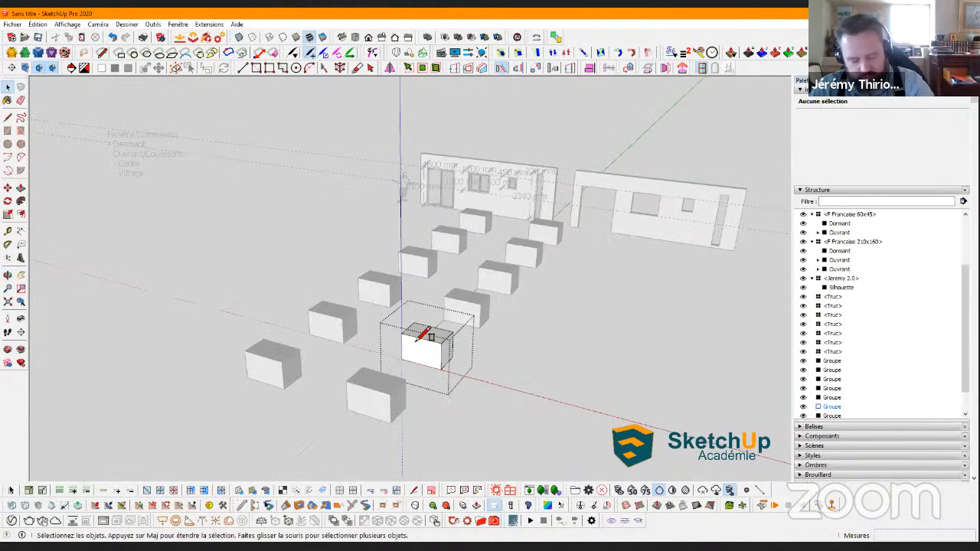
key("r")
left_click(452, 340)
scroll(449, 342, "up", 1)
left_click(447, 343)
scroll(442, 345, "up", 1)
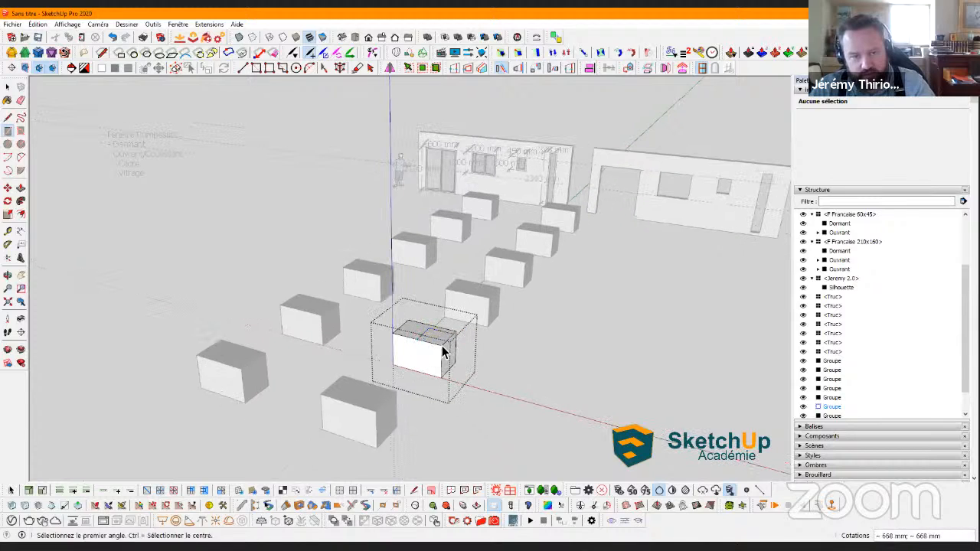
Push the corner rectangle down into the grouped box to cut a notch, then leave the group
key("p")
scroll(442, 342, "up", 1)
left_click(441, 339)
left_click(440, 358)
key("space")
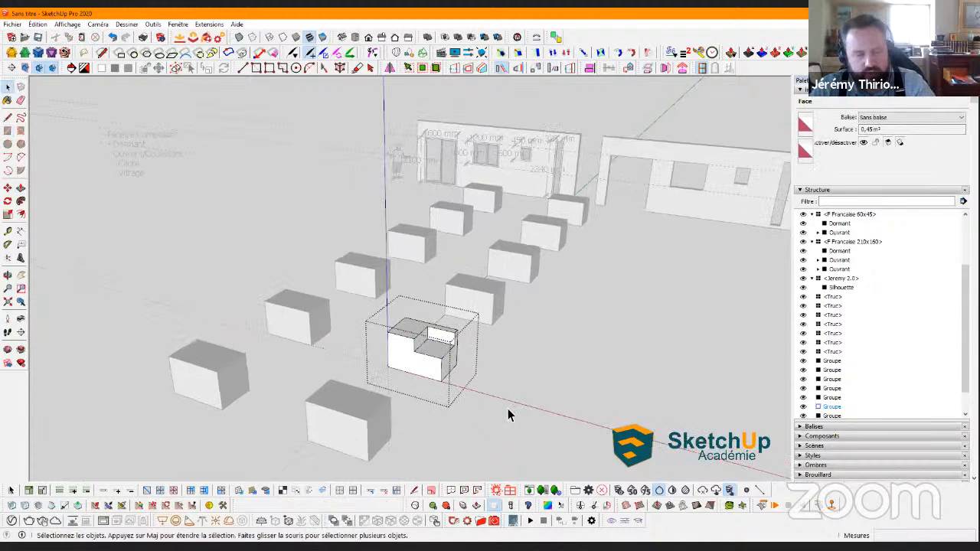
left_click(508, 413)
Open a Truc component and draw a rectangle about 668 x 413 mm on the front corner of its top face
left_click(317, 322)
double_click(317, 323)
key("r")
scroll(319, 317, "up", 3)
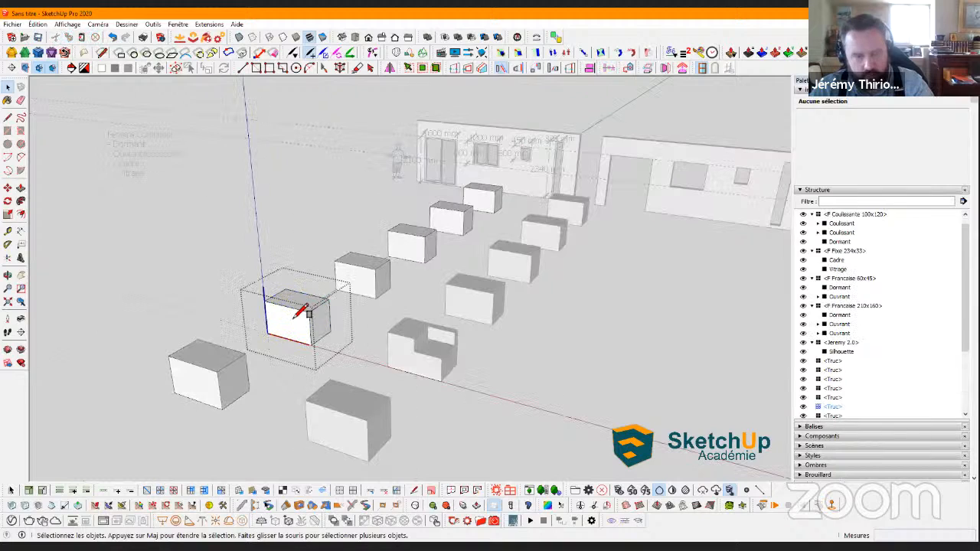
scroll(291, 312, "up", 2)
left_click(277, 302)
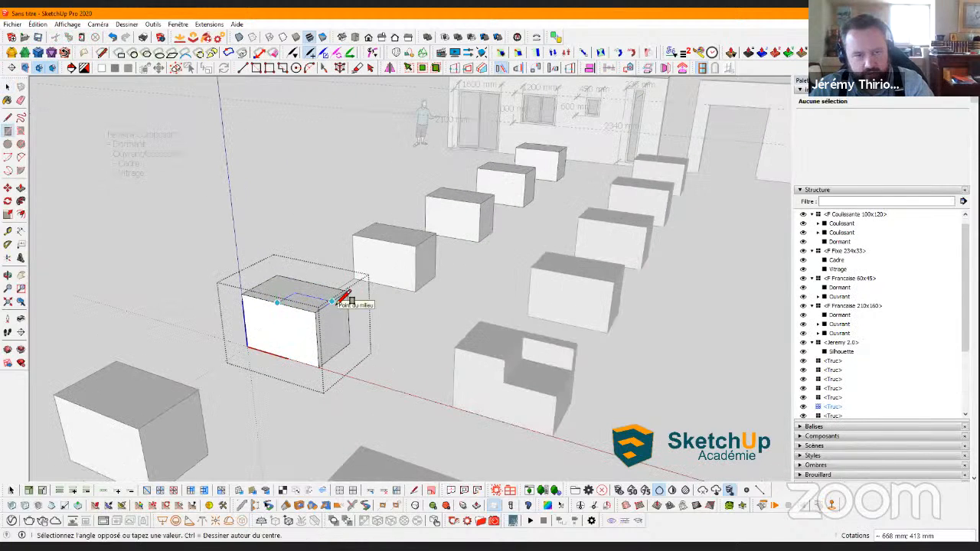
left_click(331, 309)
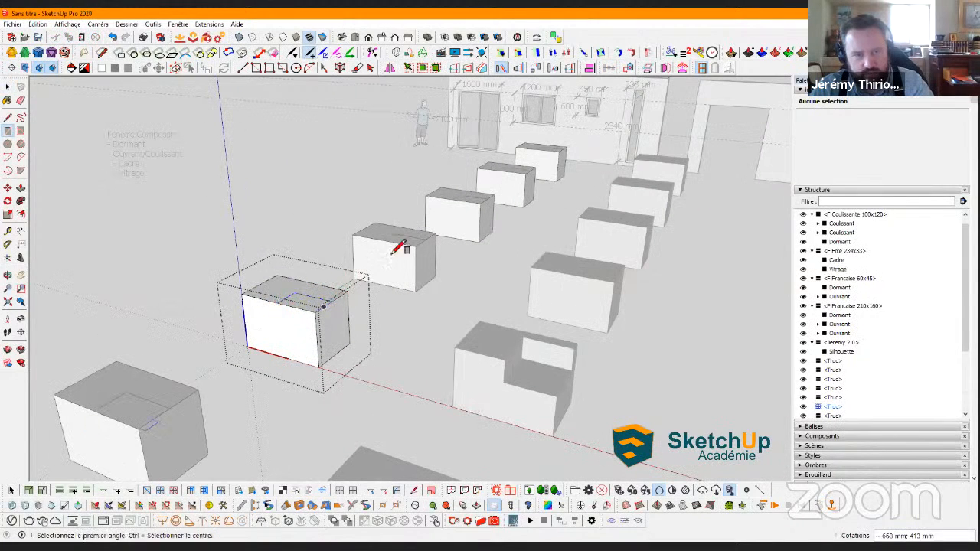
Push the rectangle down about 367 mm to notch the Truc component, then leave the component
key("p")
left_click(343, 323)
left_click(317, 332)
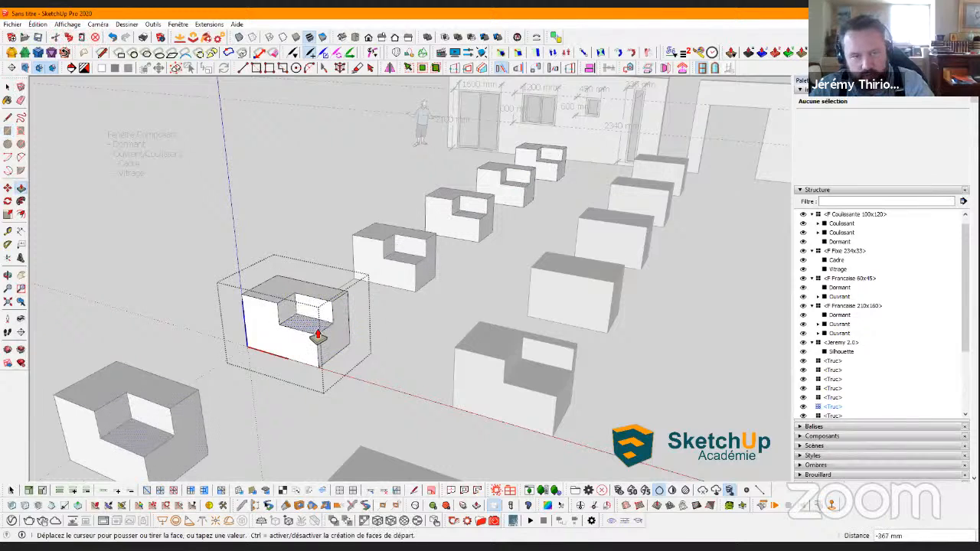
key("space")
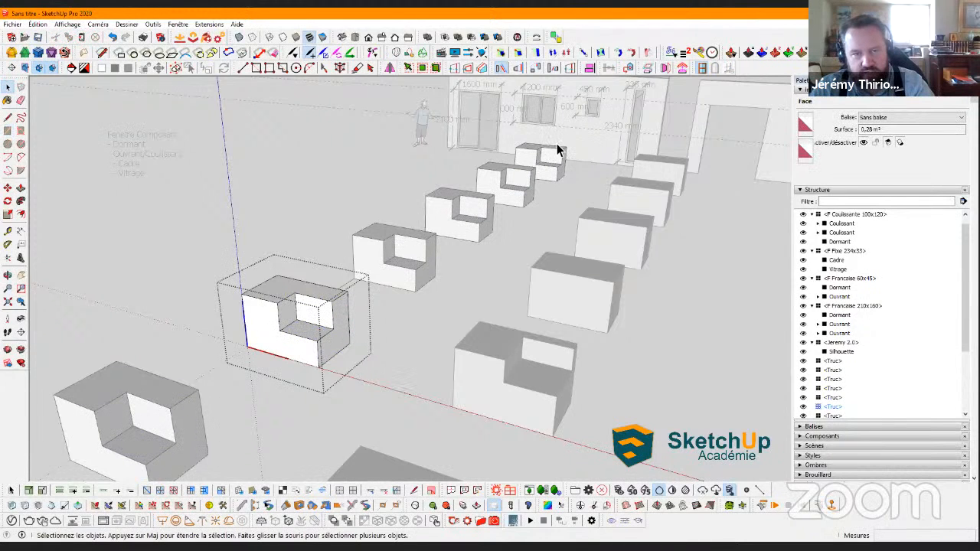
key("Escape")
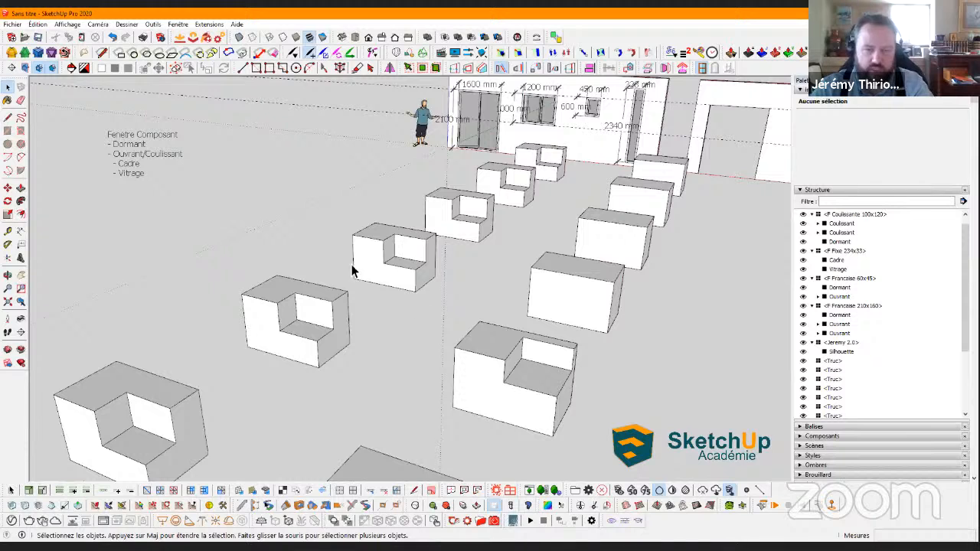
Select the human figure component beside the wall to inspect its entity information
scroll(431, 158, "down", 3)
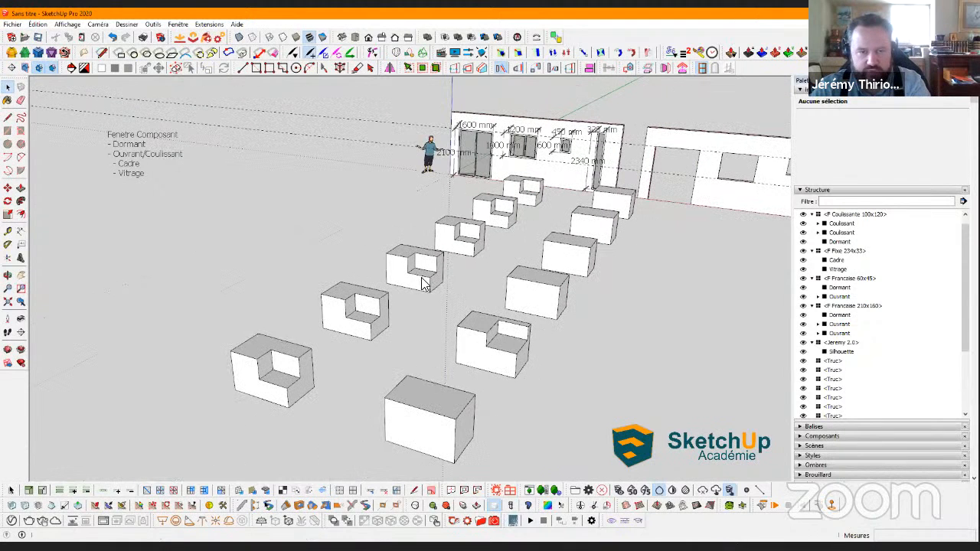
right_click(419, 161)
left_click(426, 166)
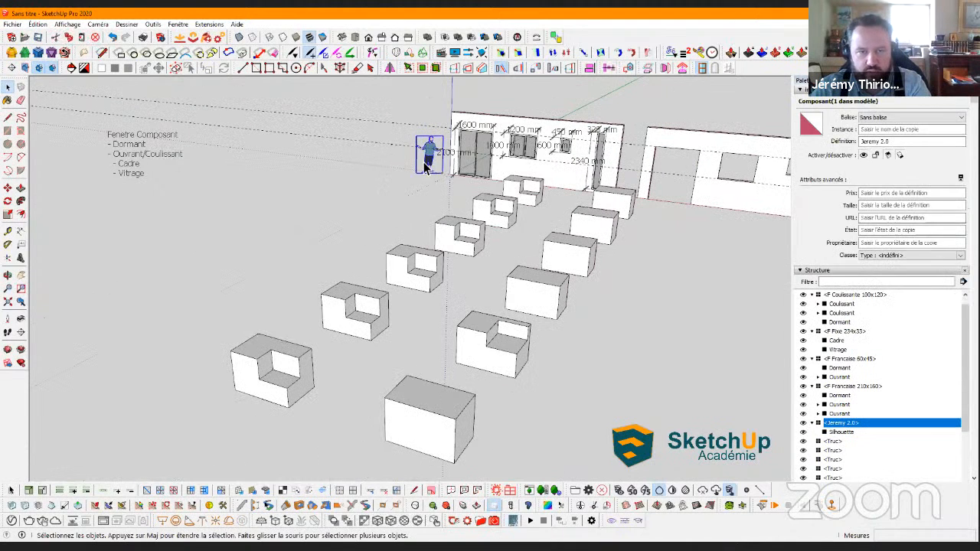
right_click(422, 162)
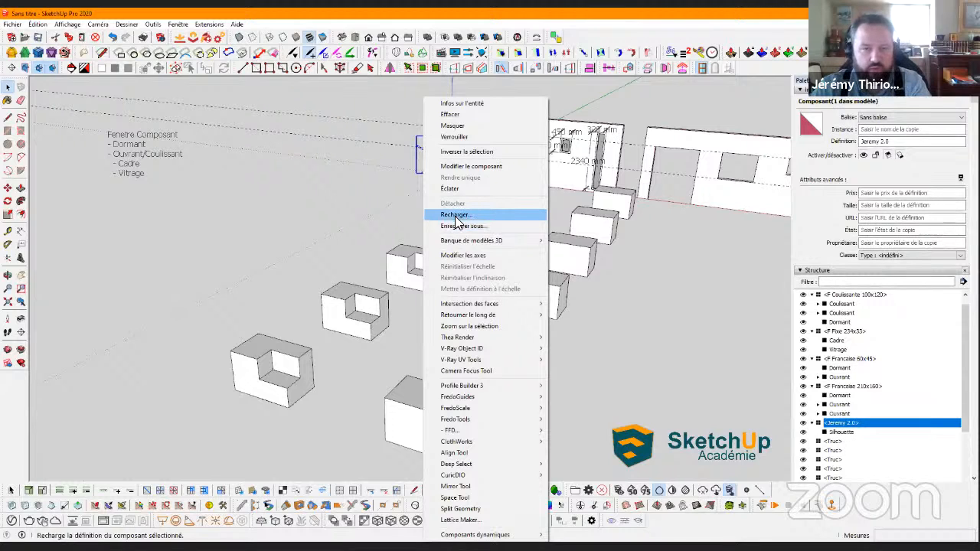
left_click(413, 266)
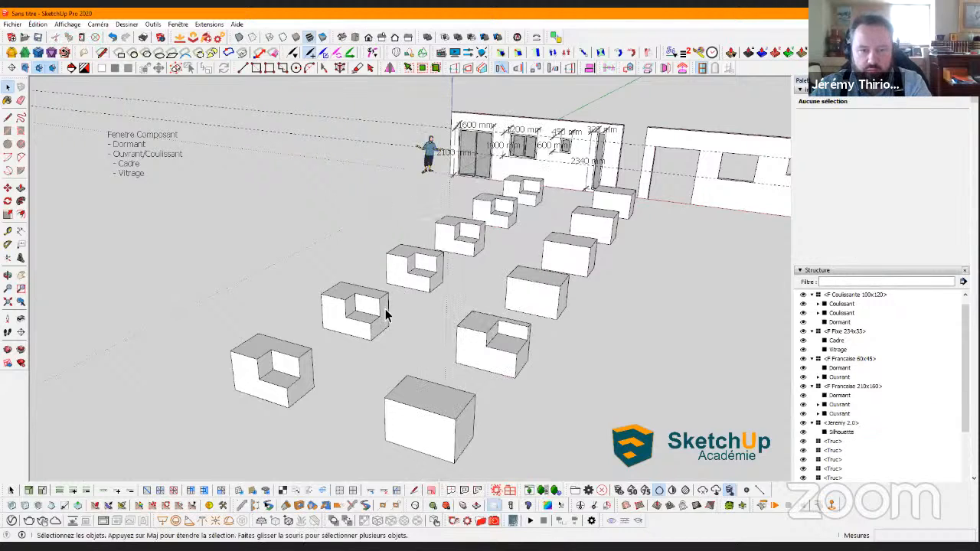
left_click(356, 329)
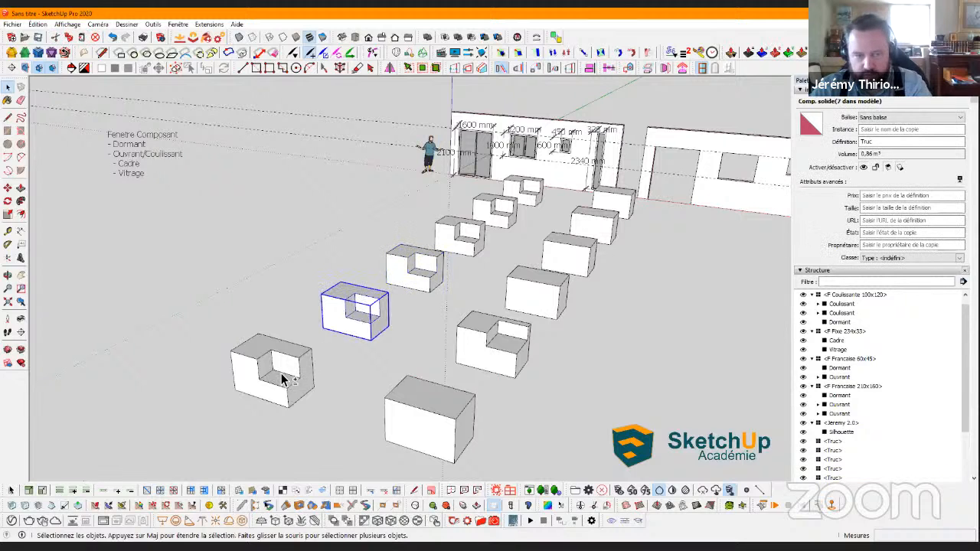
left_click(254, 399)
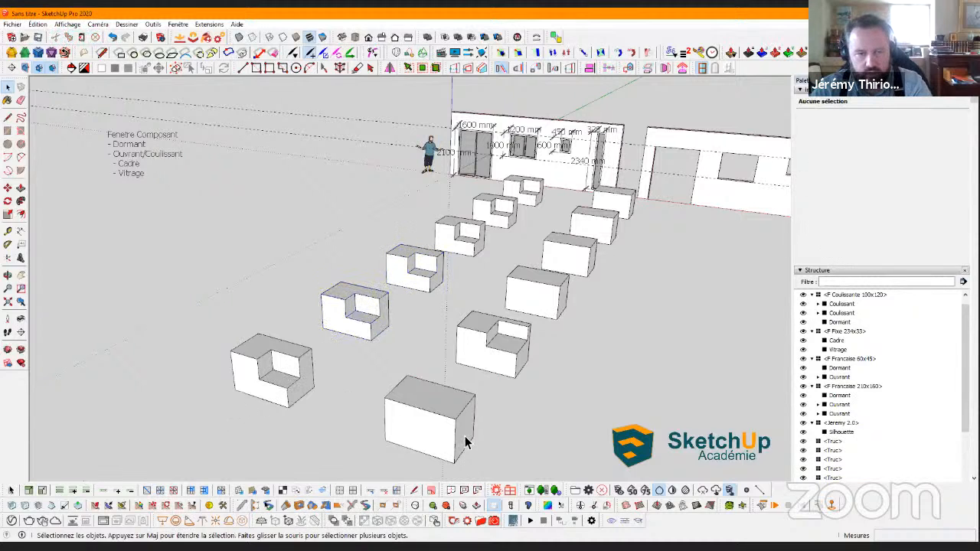
Open the frontmost grouped box and draw a circle on its front face, centred on the upper edge
left_click(426, 431)
double_click(426, 431)
key("c")
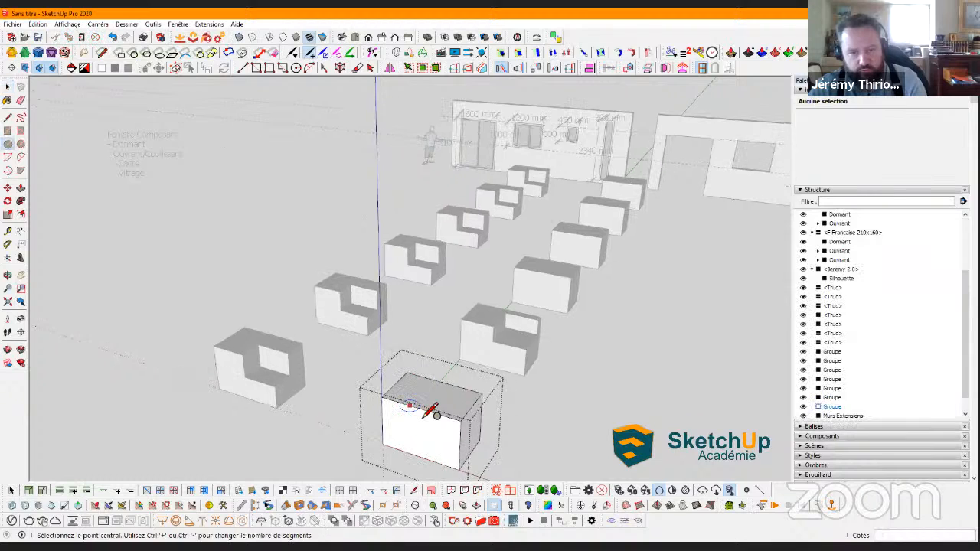
scroll(433, 413, "up", 1)
left_click(421, 408)
left_click(439, 413)
Erase the arc above the box and push the remaining half circle about 826 mm through it, then leave the group
key("e")
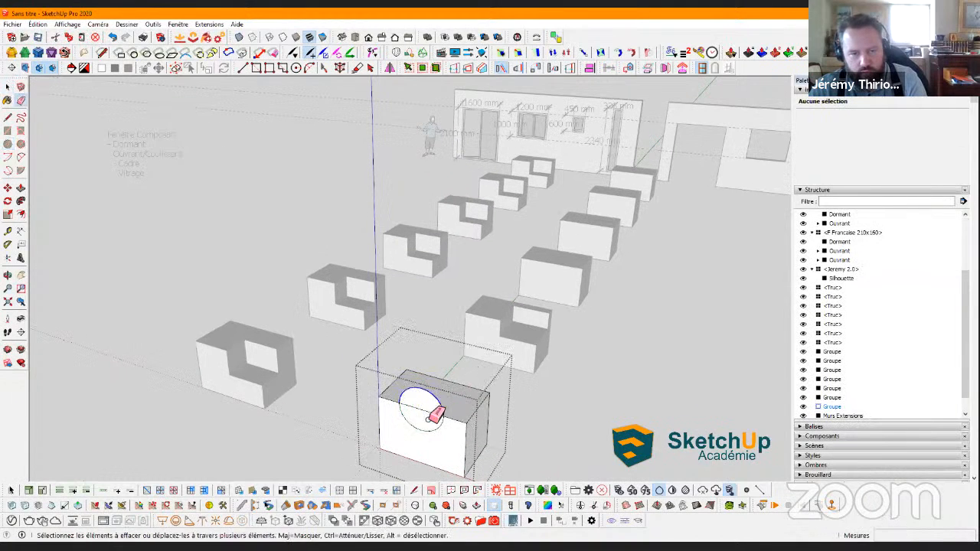
left_click_drag(427, 419, 429, 420)
key("p")
left_click(428, 422)
left_click(437, 380)
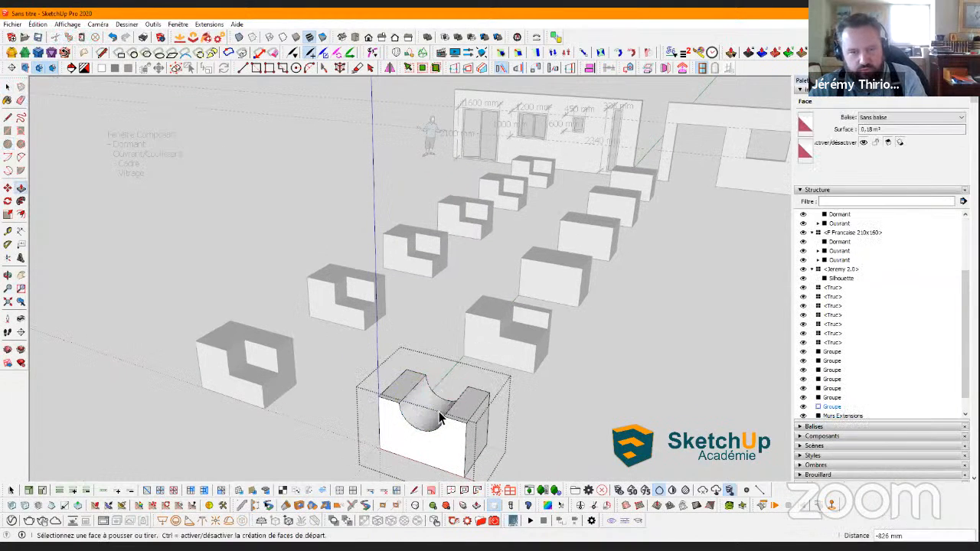
key("space")
key("Escape")
Convert the box with the semicircular groove into a component named Super Truc
right_click(455, 434)
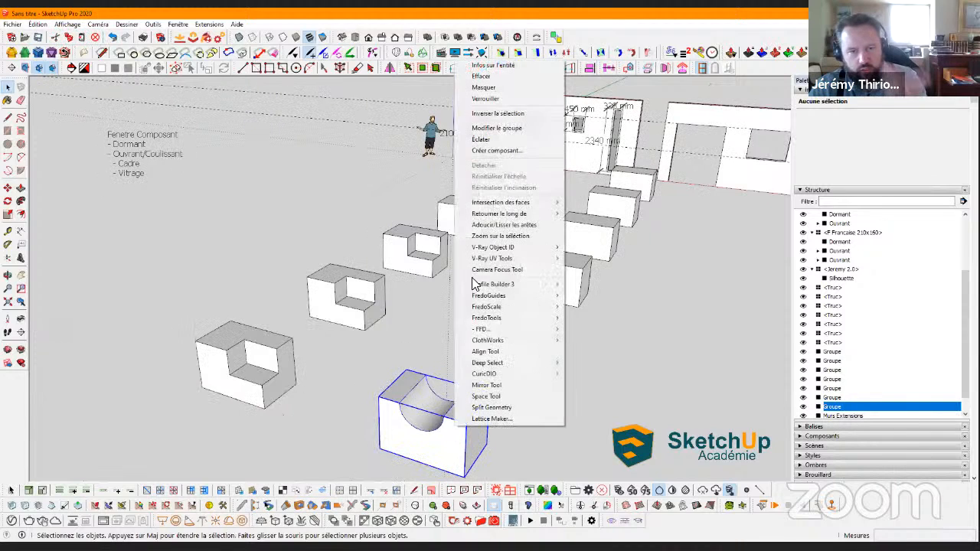
left_click(506, 155)
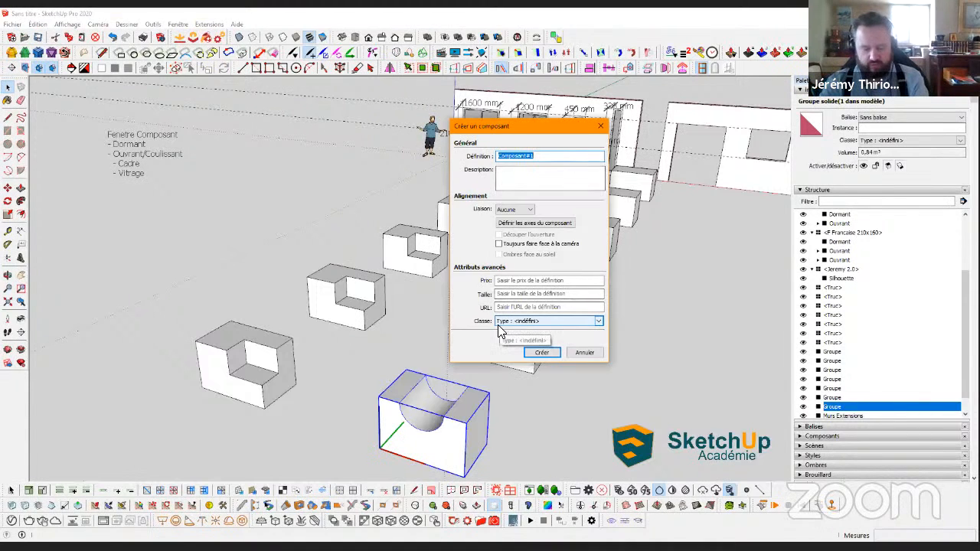
type("B")
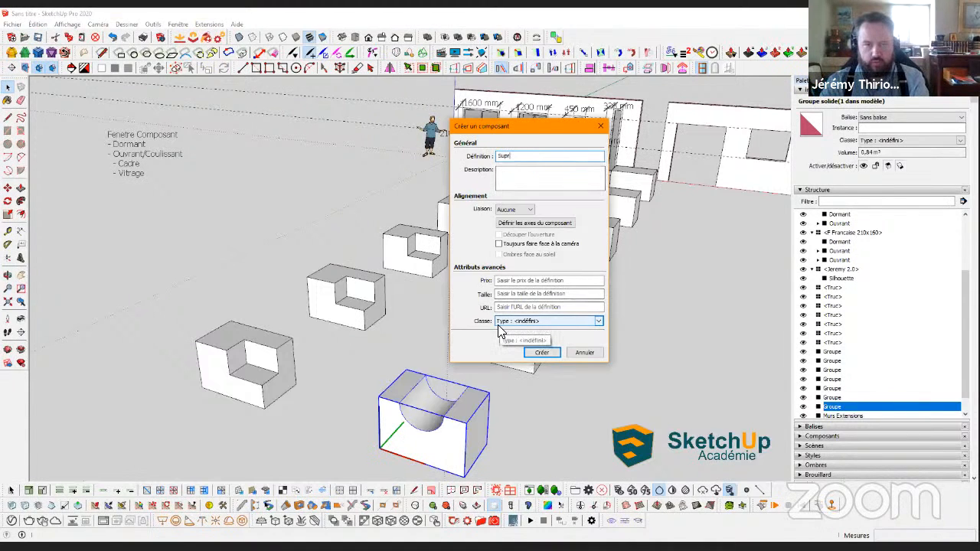
type("uper Truc")
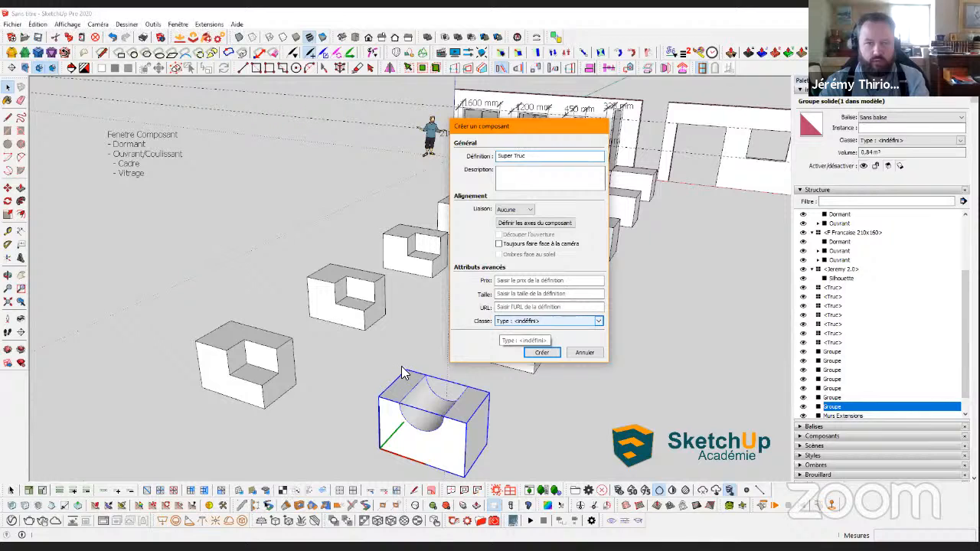
key("Return")
left_click(506, 358)
Delete all the sample boxes standing in front of the walls
middle_click_drag(480, 333, 498, 358)
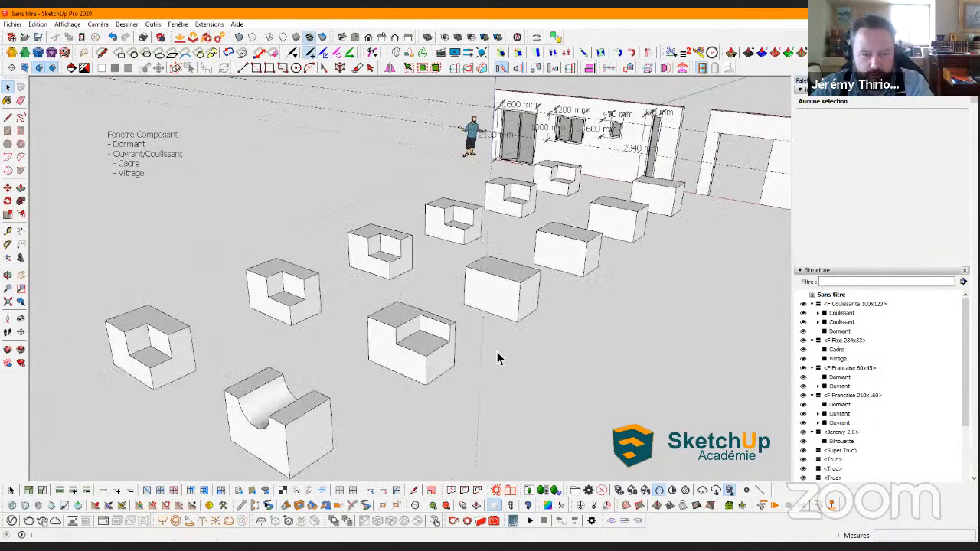
middle_click_drag(345, 271, 414, 280)
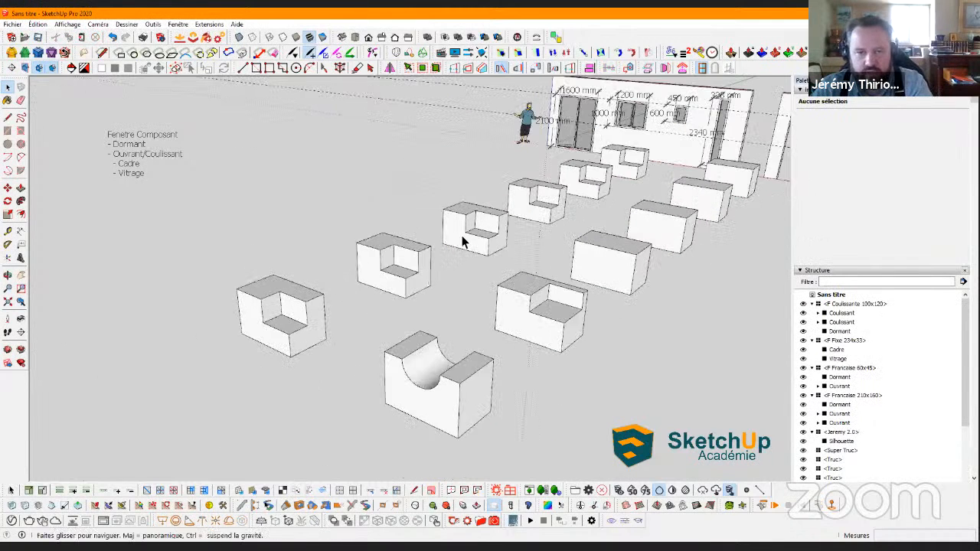
middle_click_drag(582, 228, 831, 210)
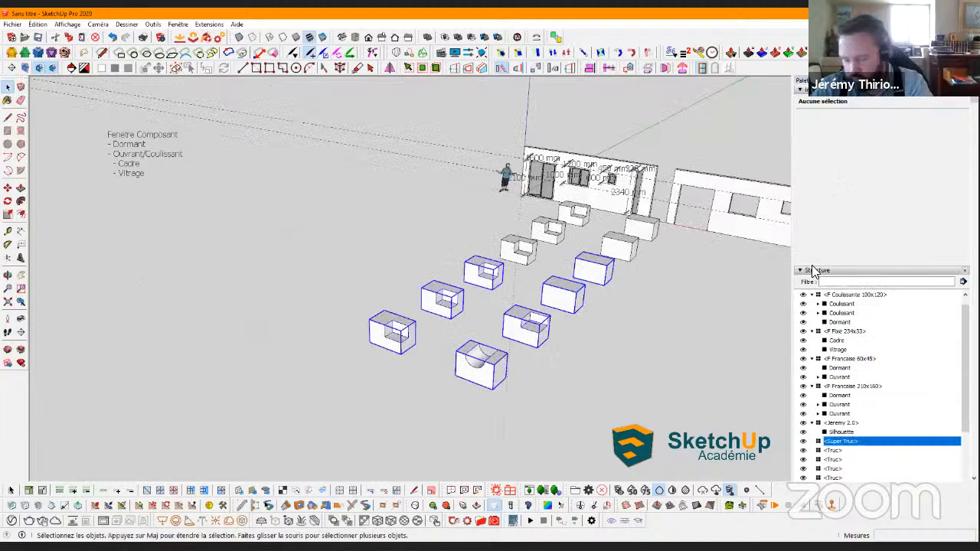
key("Delete")
key("Delete")
Show the components stored in the model and enlarge the list so that all thumbnails fit
left_click(816, 189)
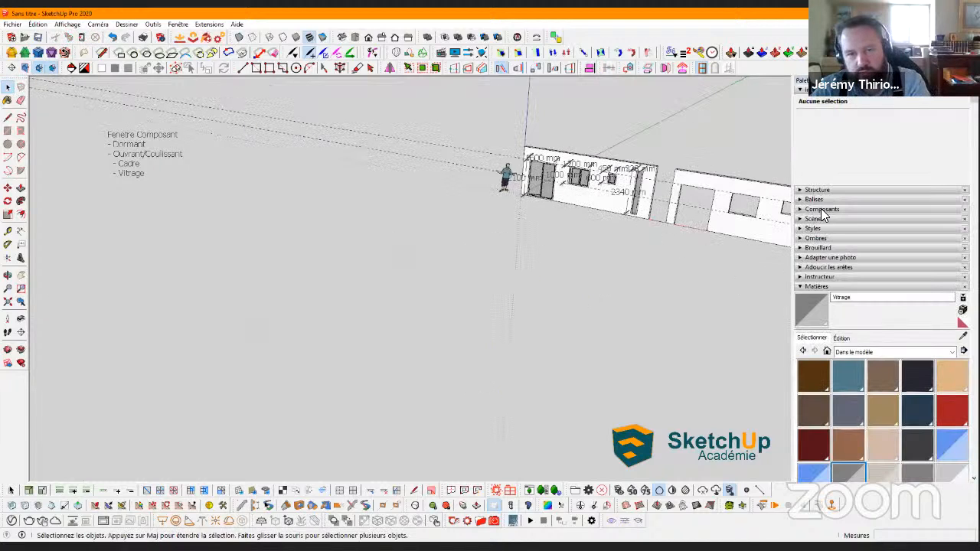
left_click(805, 209)
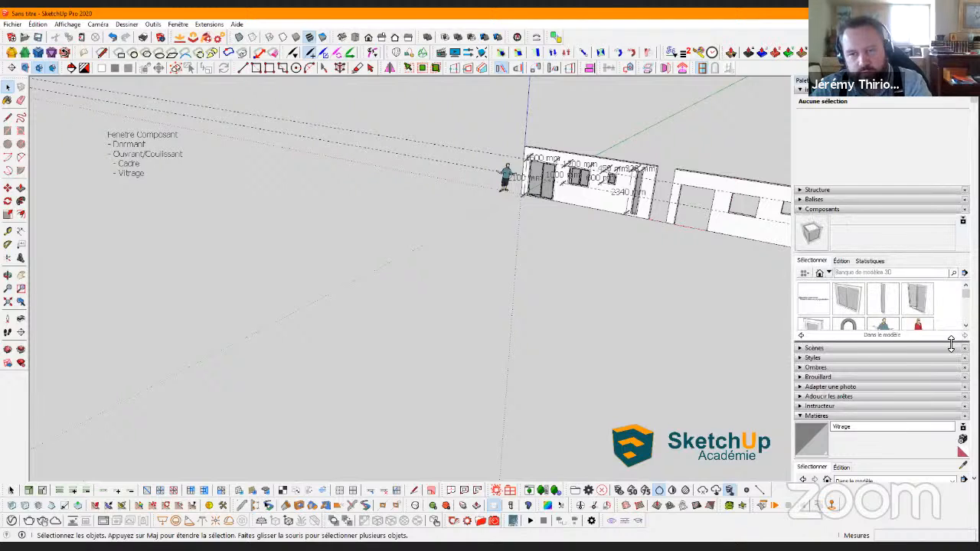
left_click_drag(875, 340, 876, 411)
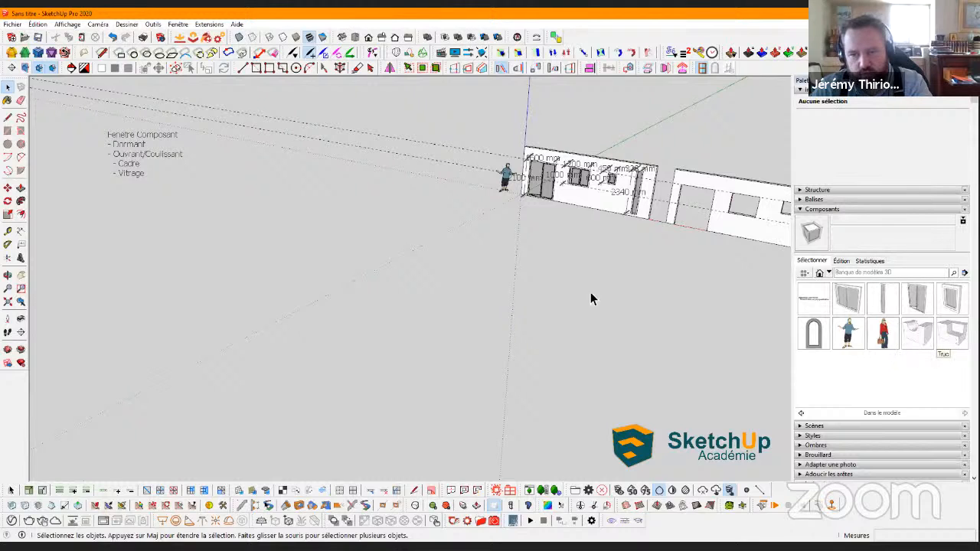
Insert four instances of the Truc component on the ground in front of the walls
left_click(951, 333)
left_click(512, 286)
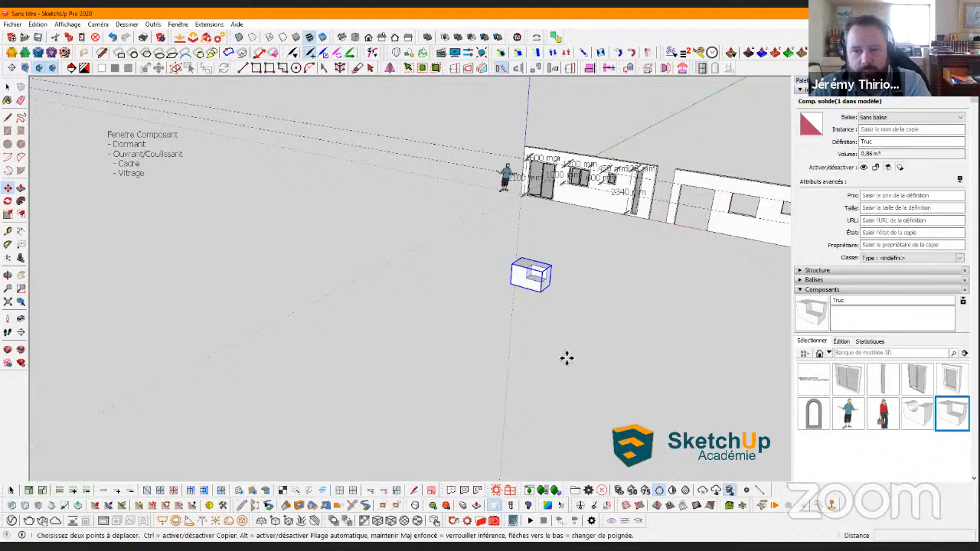
left_click(951, 413)
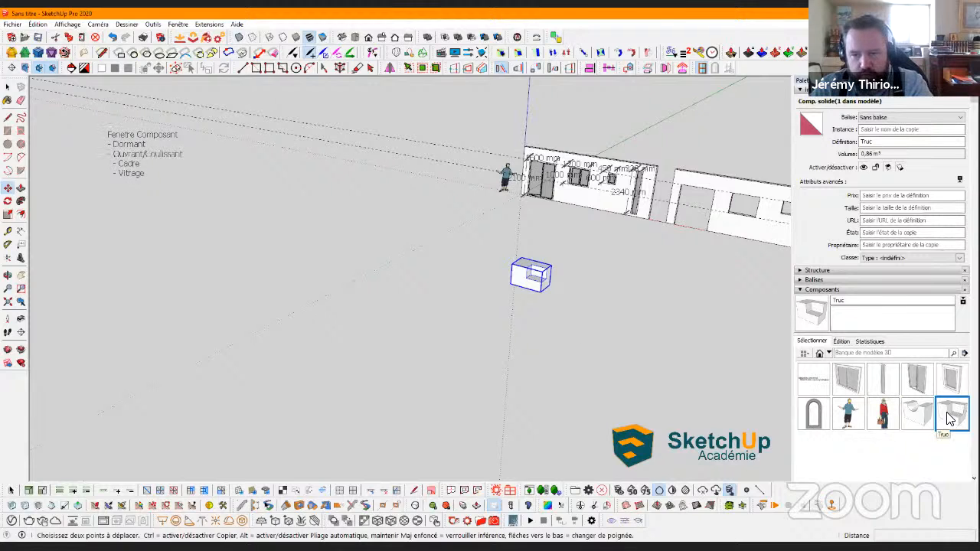
left_click(455, 295)
left_click(951, 414)
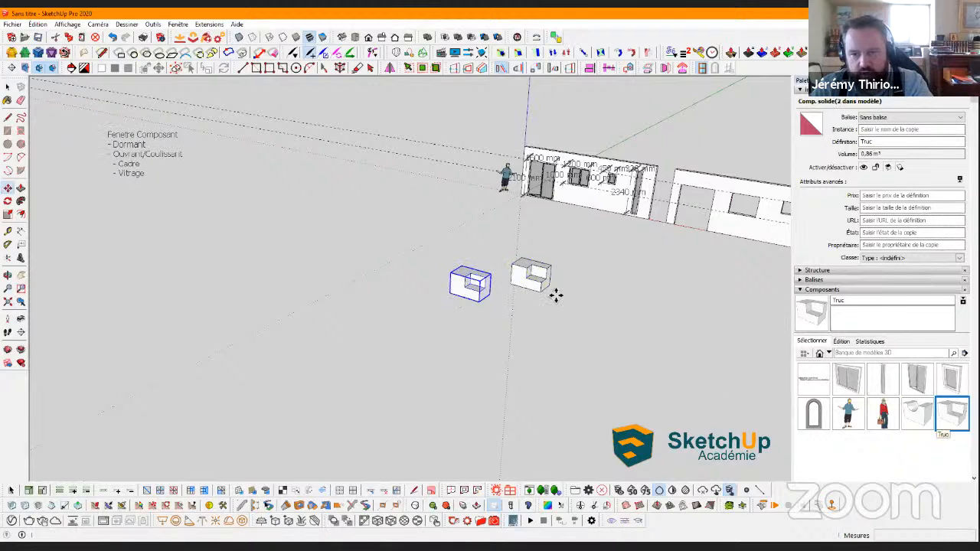
left_click(601, 302)
left_click(952, 413)
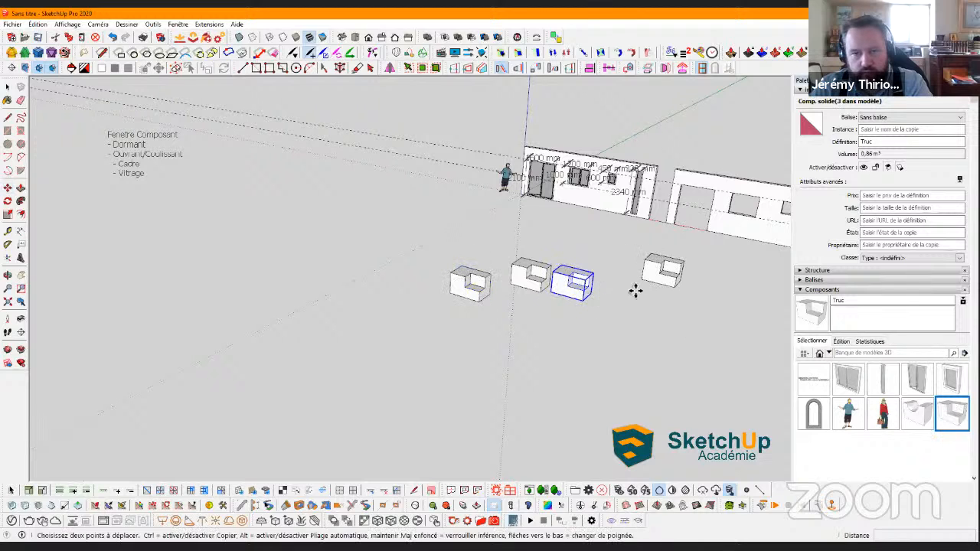
left_click(683, 285)
key("space")
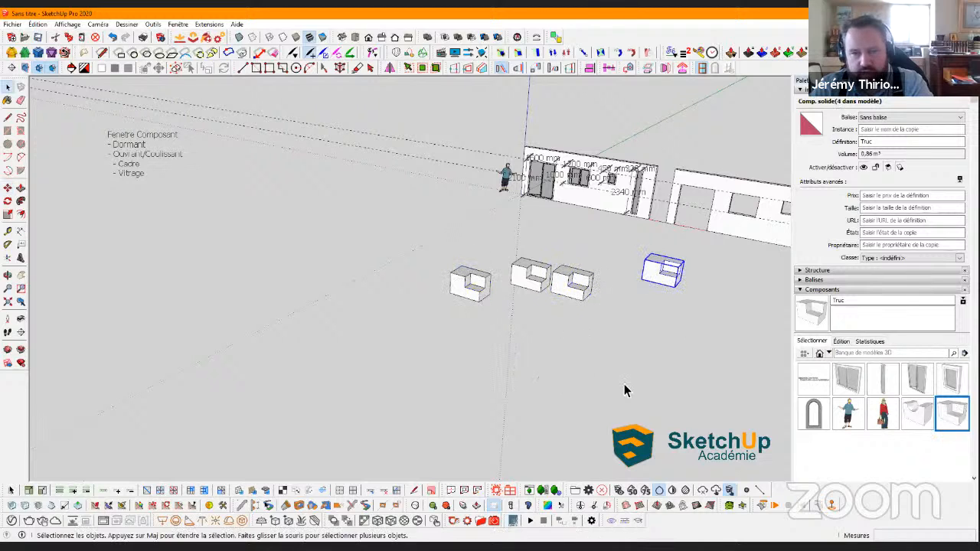
Replace the two outermost Truc instances with the Super Truc component
left_click(619, 368)
scroll(610, 304, "up", 2)
middle_click_drag(530, 342, 494, 310)
right_click(494, 310)
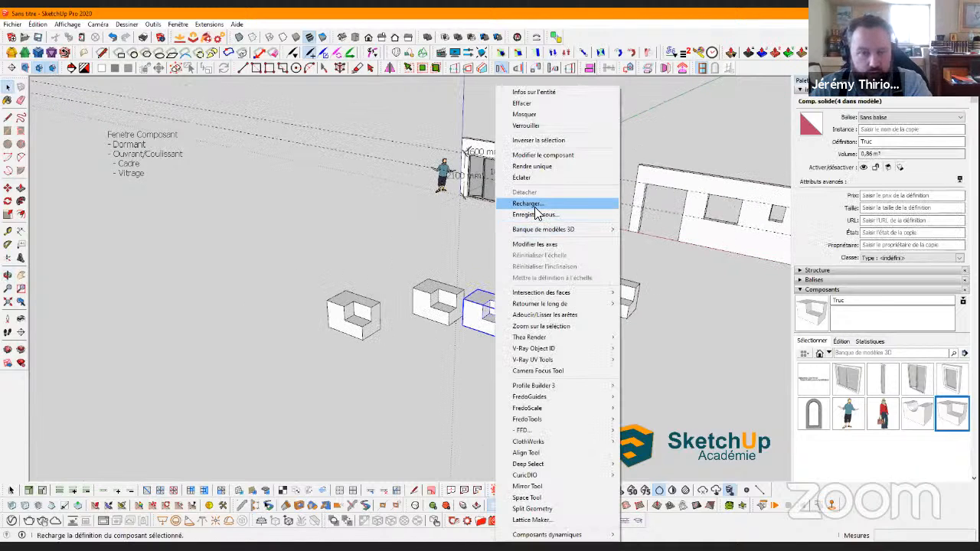
left_click(454, 372)
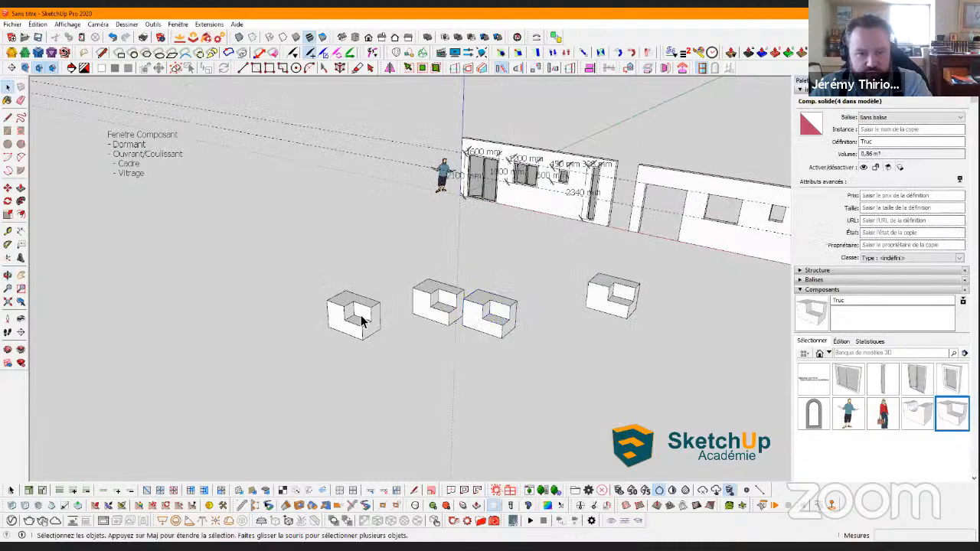
left_click(364, 322)
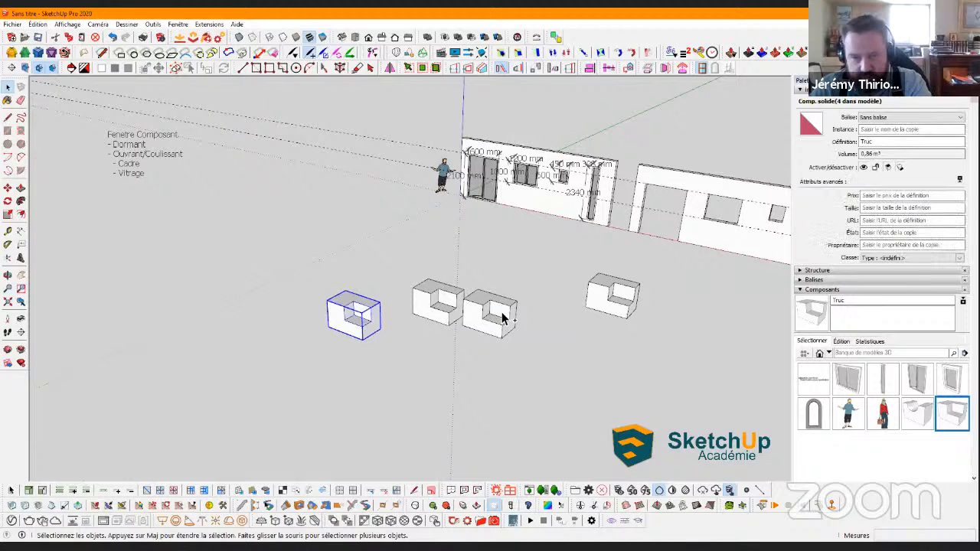
left_click(610, 306, "shift")
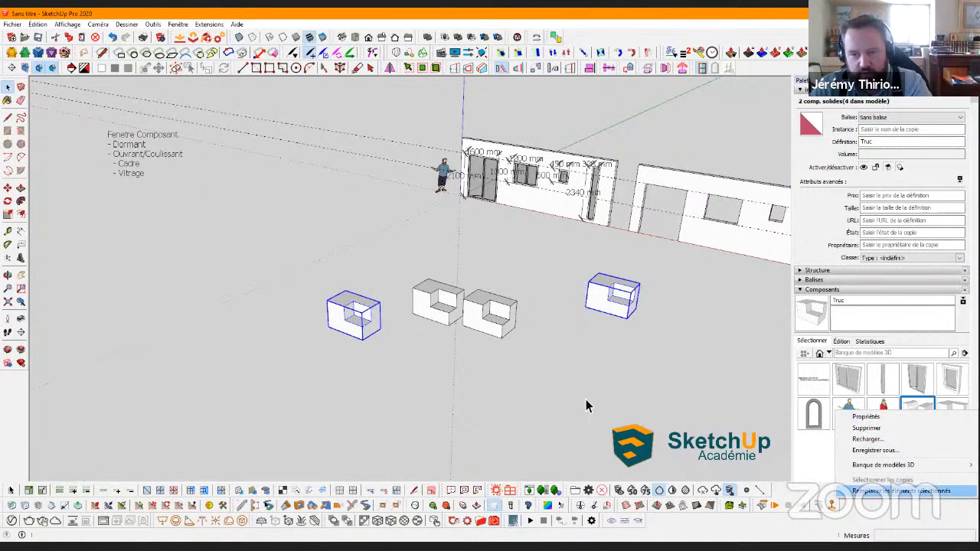
key("Return")
Select all instances of Super Truc from its component definition, then clear the selection
right_click(884, 417)
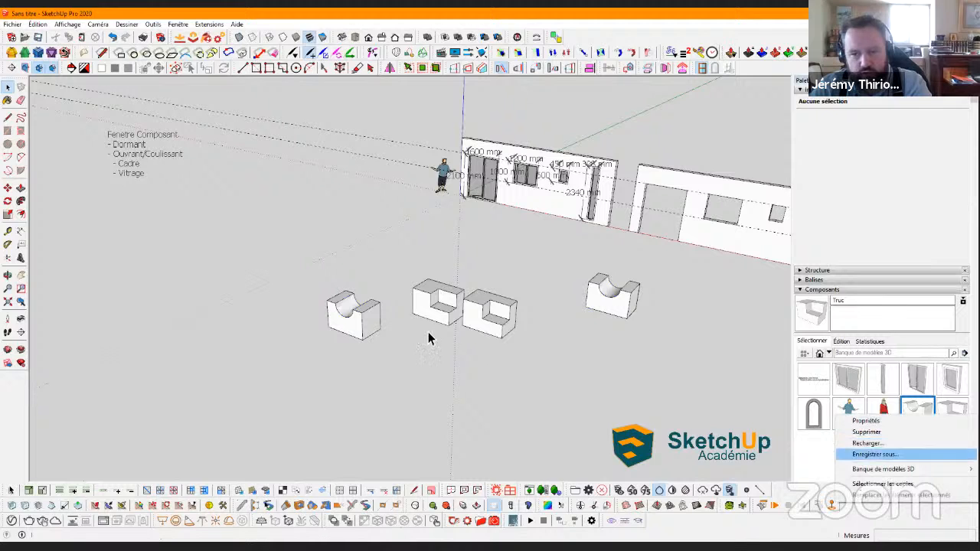
left_click(881, 484)
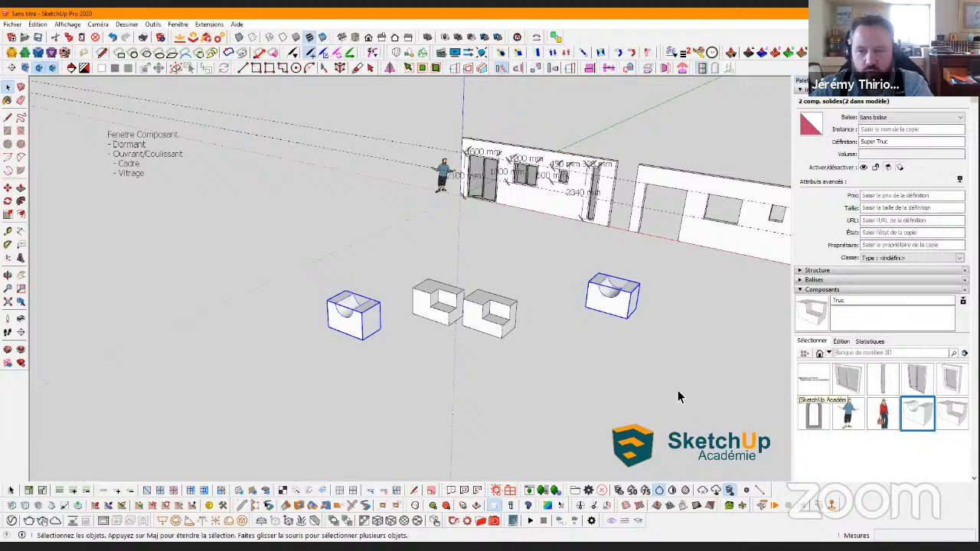
left_click(554, 319)
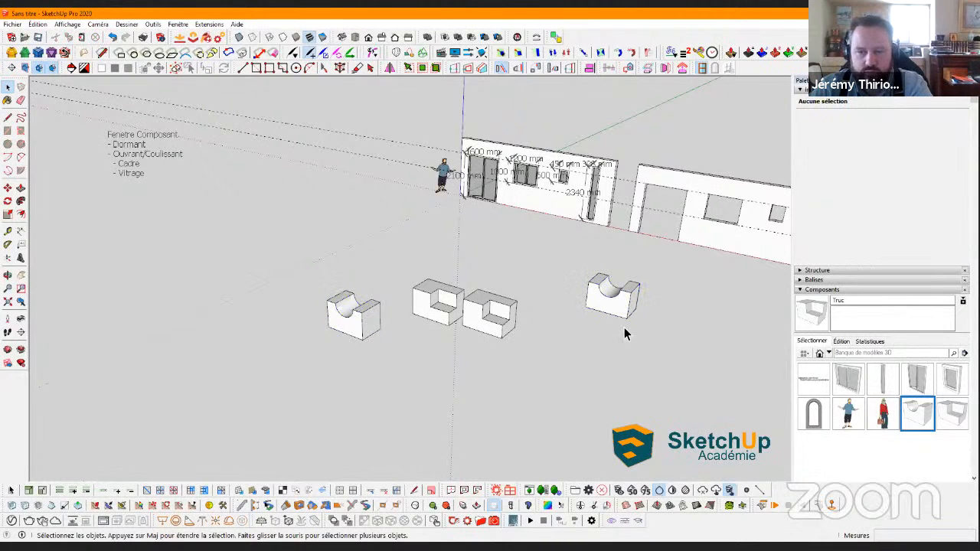
Delete the four Truc and Super Truc instances in front of the walls
left_click_drag(682, 376, 301, 253)
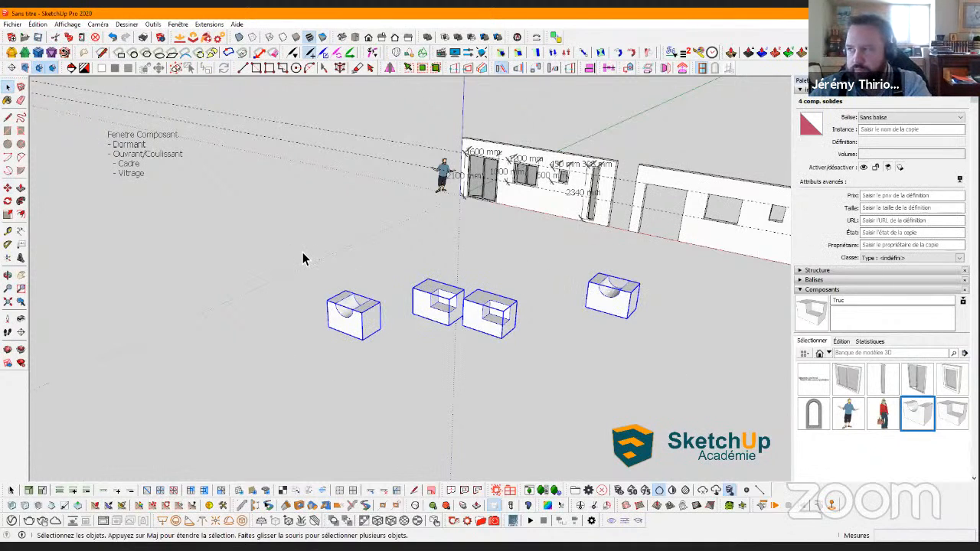
key("Delete")
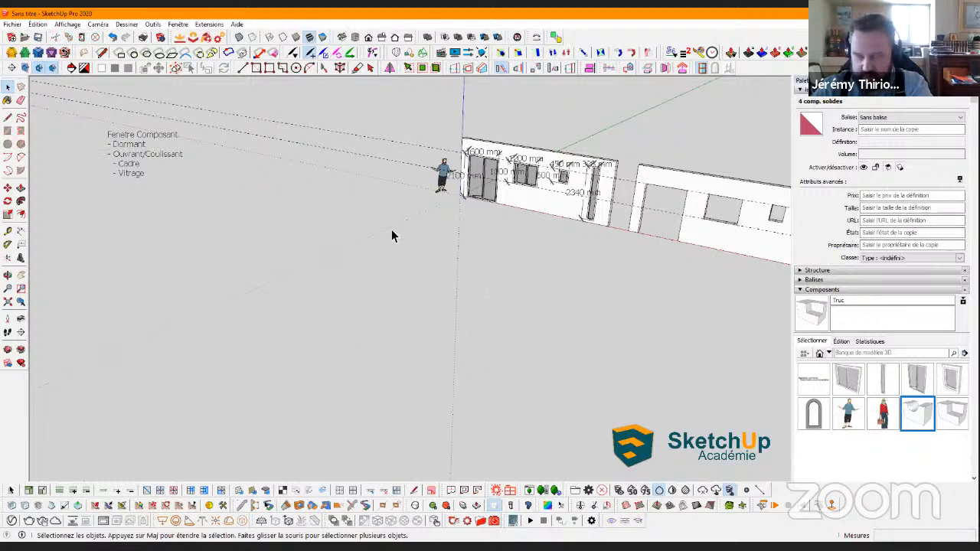
mouse_move(550, 256)
middle_mouse_down()
mouse_move(485, 232)
mouse_move(473, 175)
mouse_move(371, 157)
mouse_move(321, 163)
mouse_move(312, 173)
middle_mouse_up()
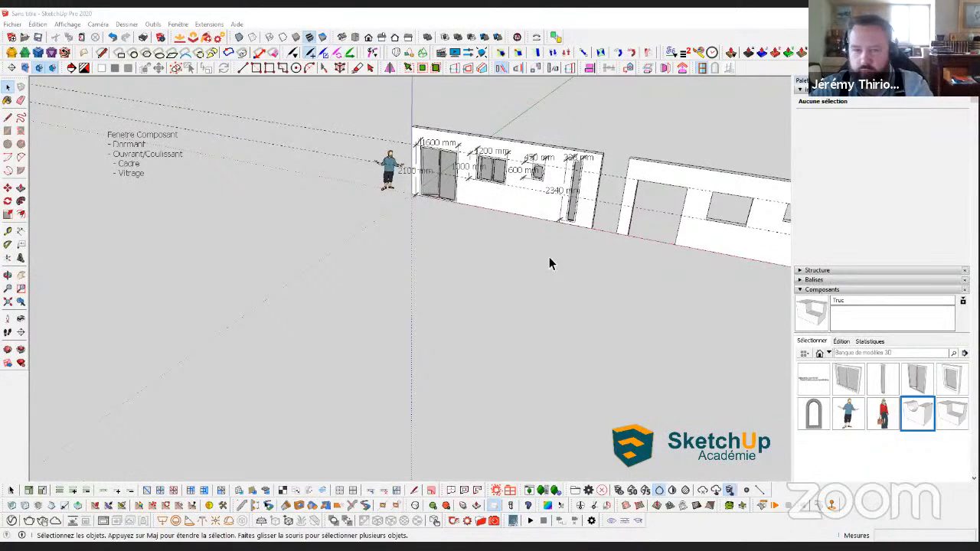
Place the F Francaise 210x160 component in the second wall's large door opening, then erase it
left_click(918, 383)
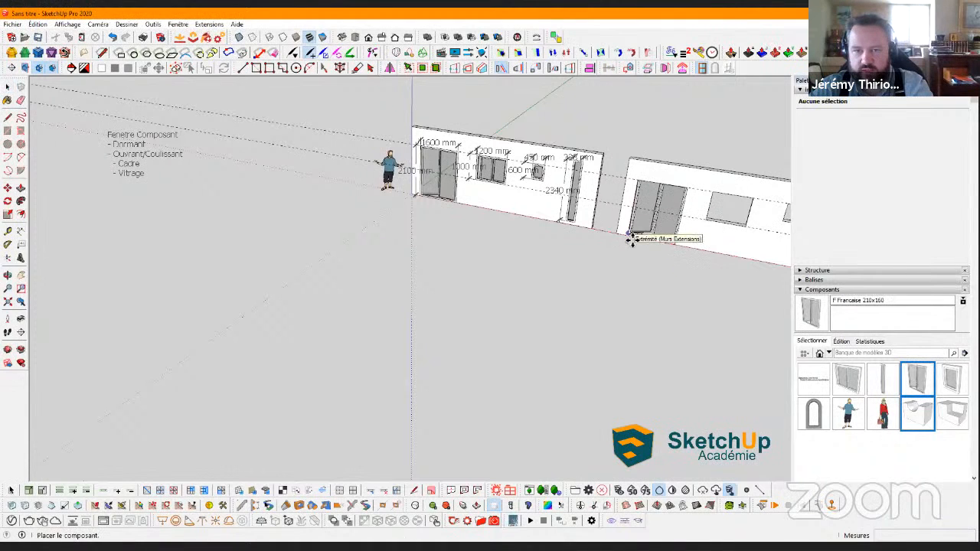
left_click(634, 263)
key("e")
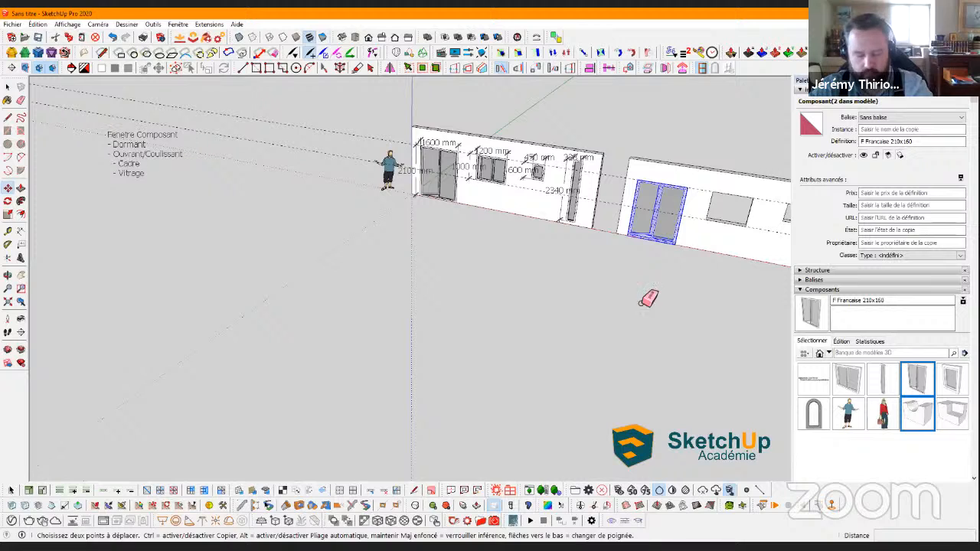
left_click(652, 242)
key("space")
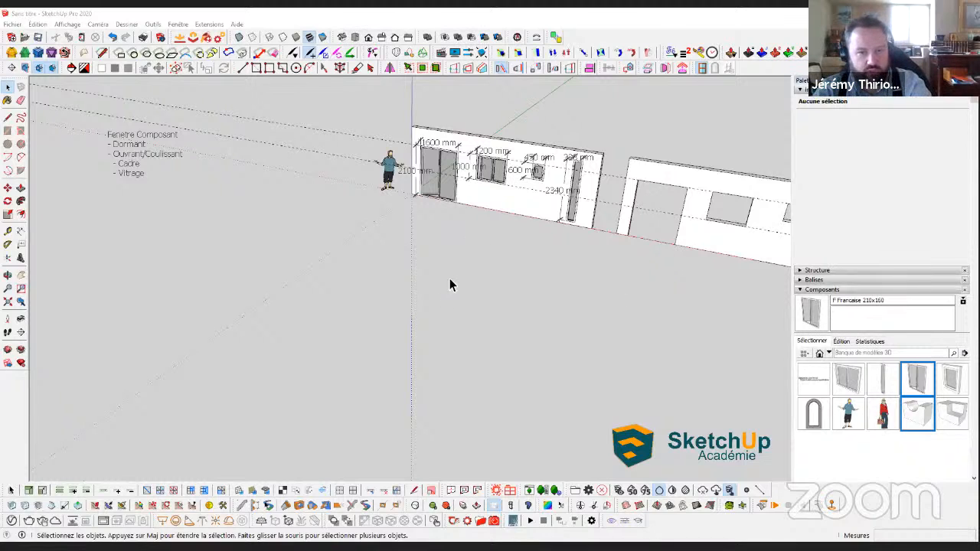
Check the 3D Warehouse sharing options for the F Francaise 210x160 component in the first wall
scroll(451, 285, "up", 2)
scroll(433, 268, "up", 2)
scroll(346, 268, "up", 2)
scroll(307, 321, "up", 3)
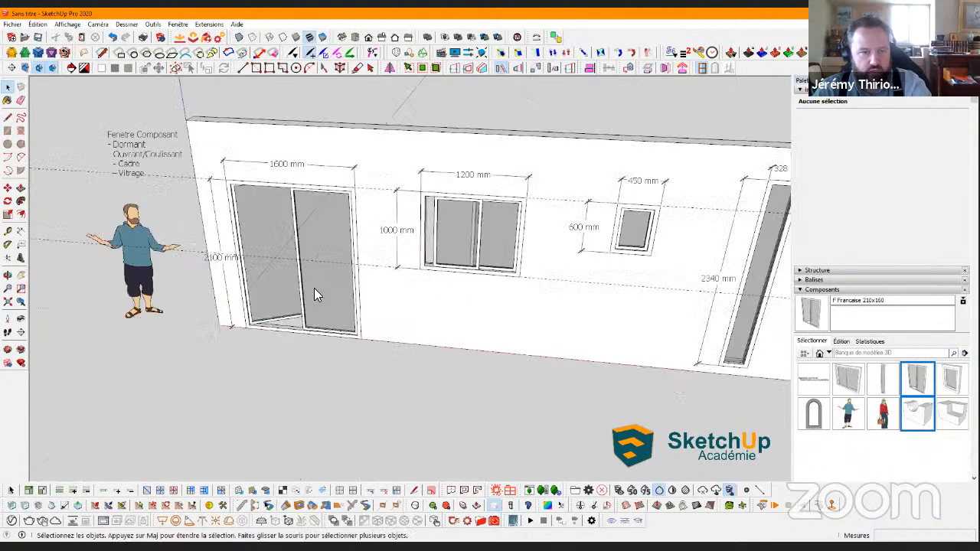
scroll(314, 288, "up", 2)
scroll(368, 239, "up", 2)
right_click(368, 239)
mouse_move(369, 240)
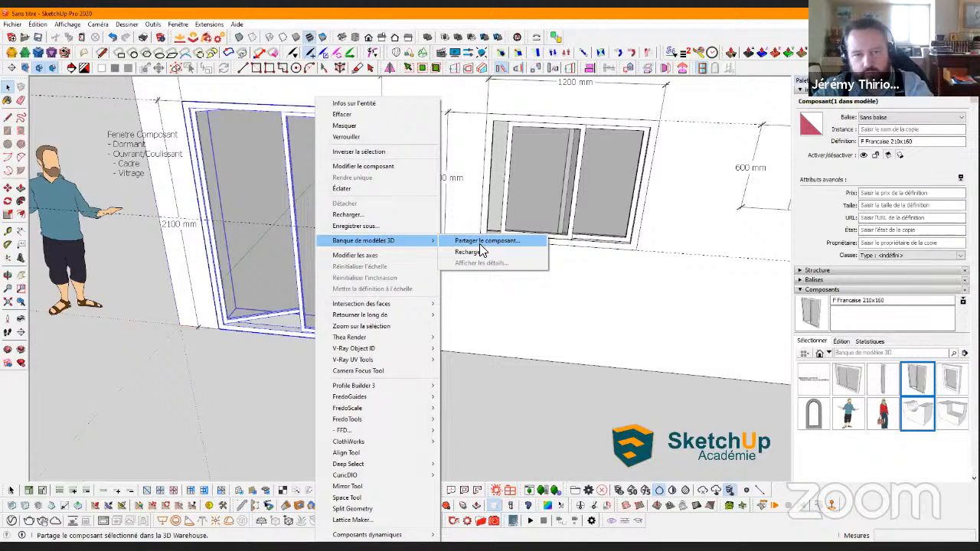
left_click(227, 416)
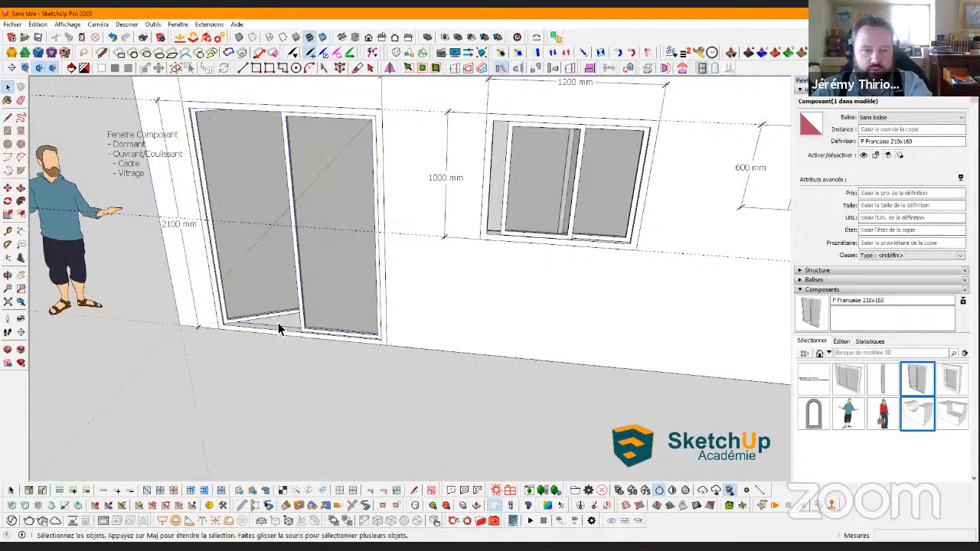
Try entering "Ep. 70 D.50 O" as the Taille attribute of the F Francaise 210x160 component, then clear the entry
left_click(266, 281)
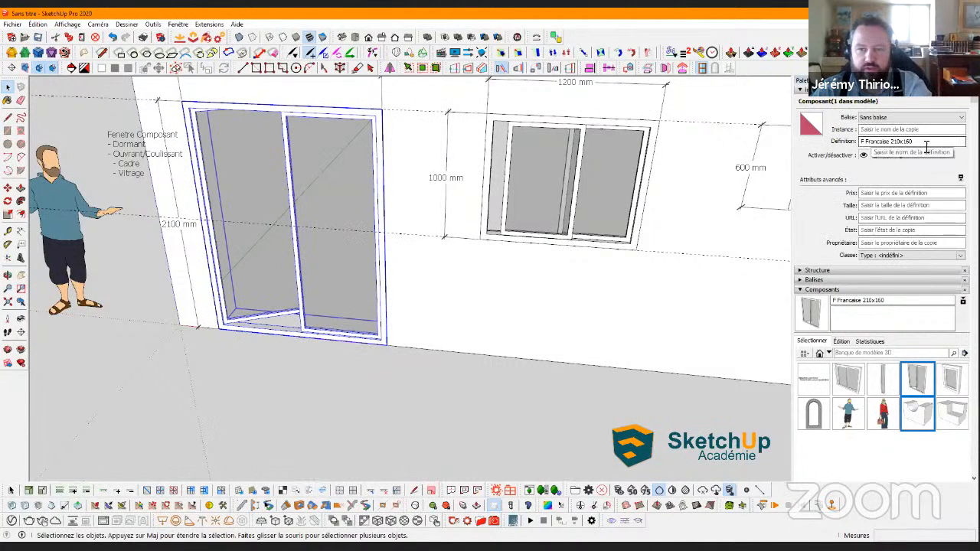
left_click(888, 205)
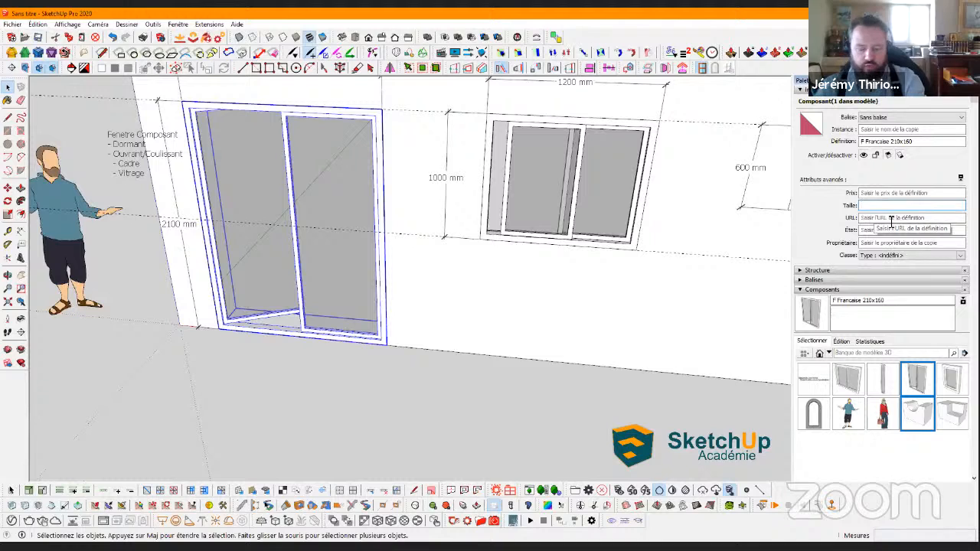
type("Ep")
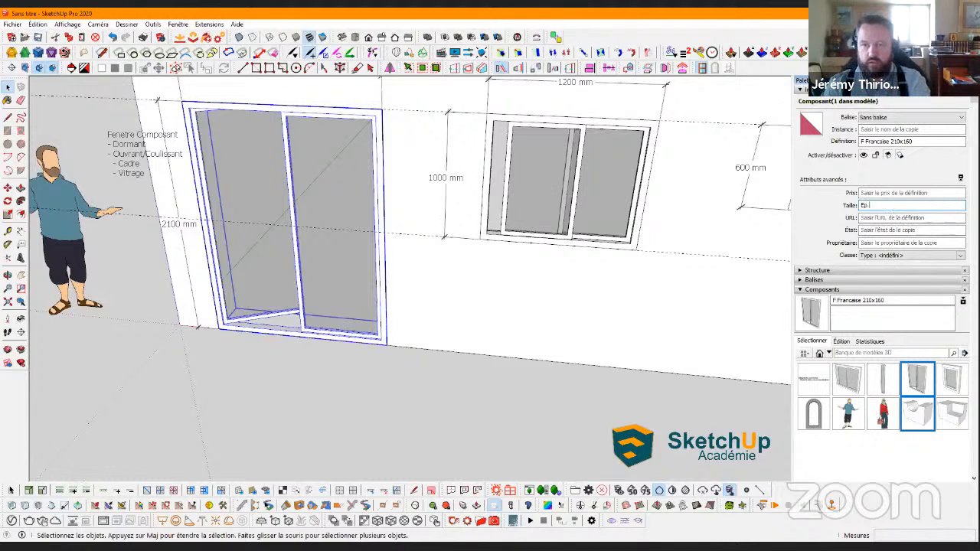
type(". 7")
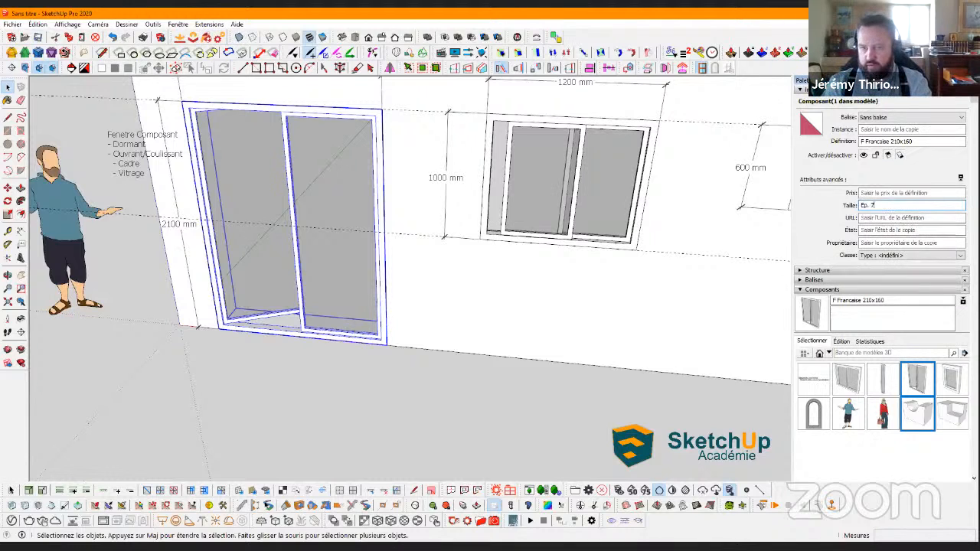
type("0")
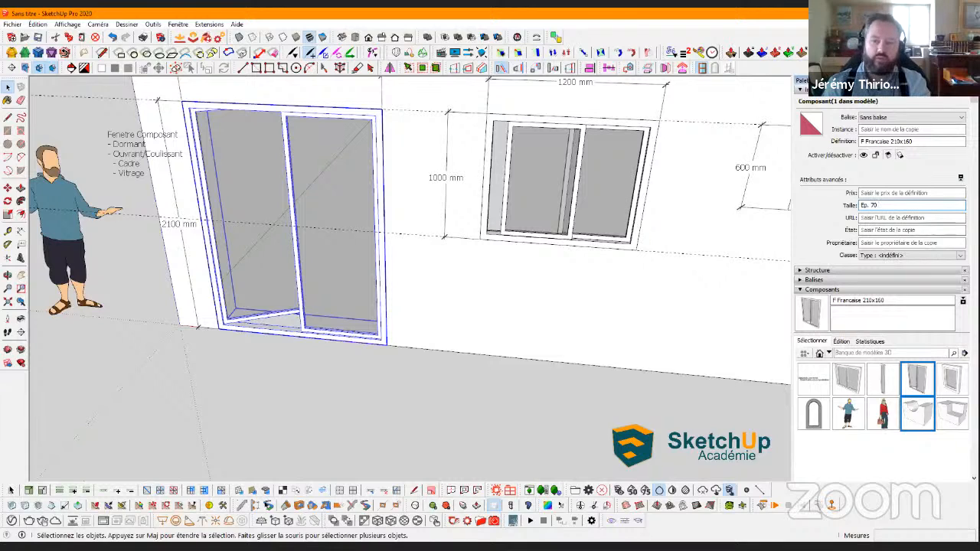
type(" D.50")
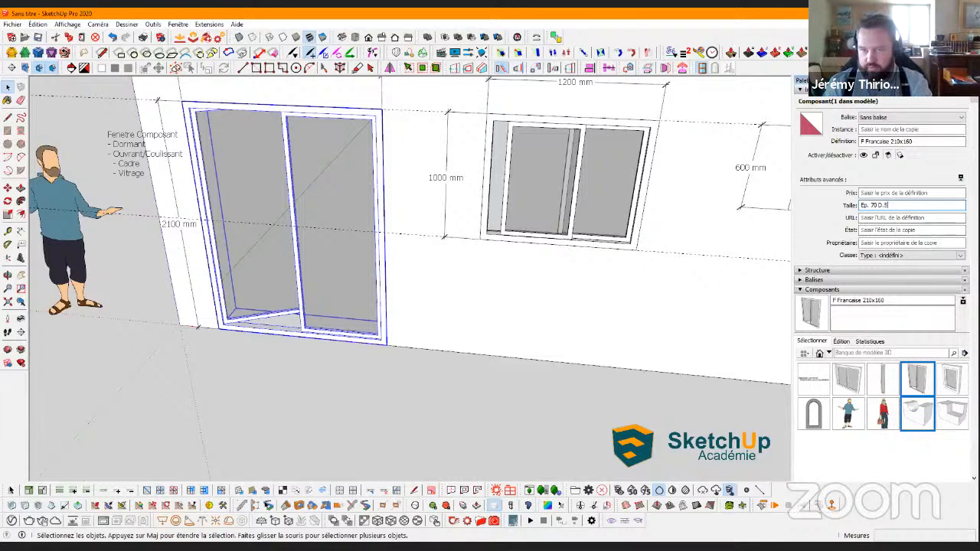
type(" o")
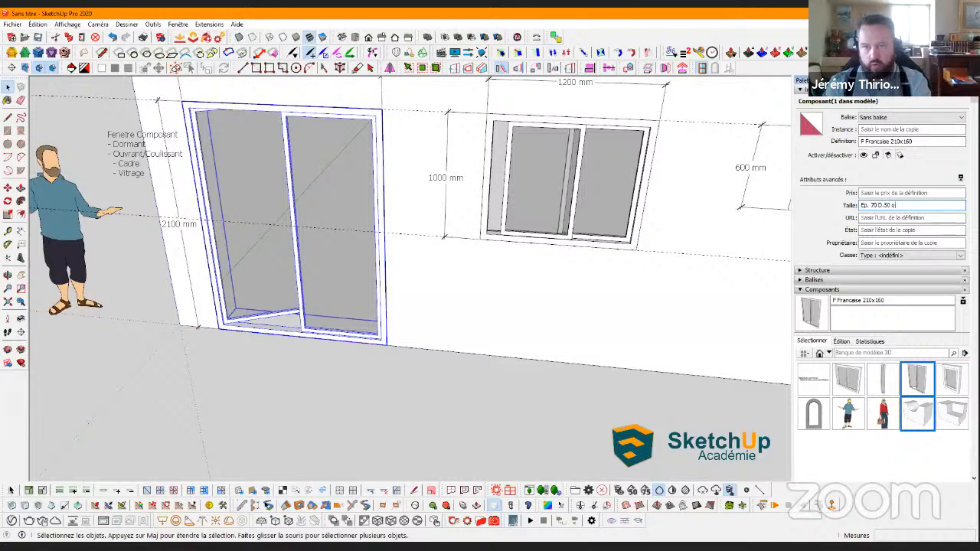
type(" O")
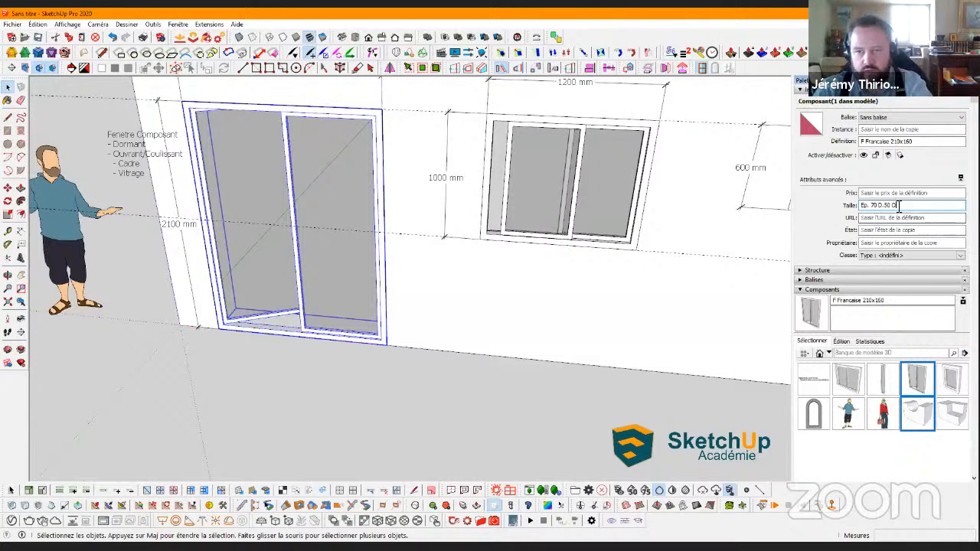
left_click_drag(898, 205, 812, 208)
key("BackSpace")
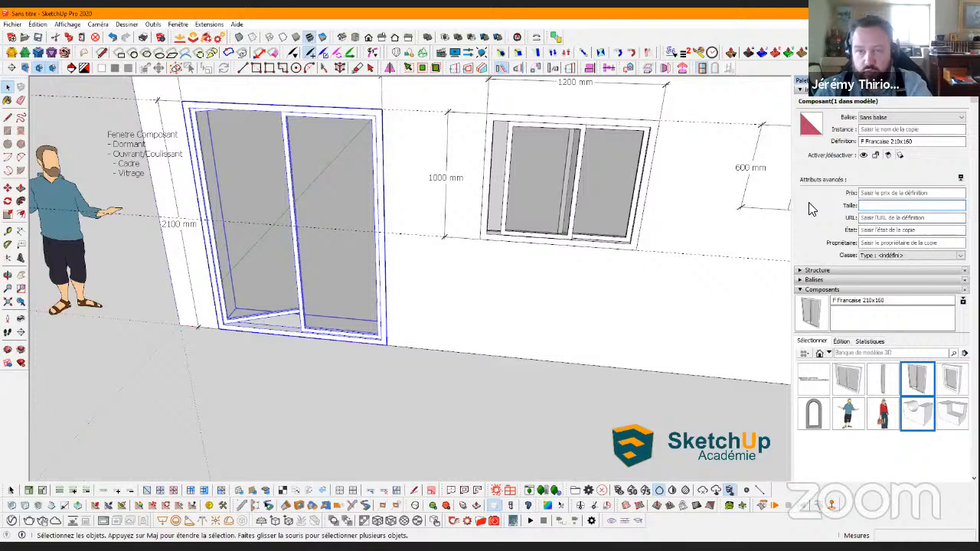
Try filling in the Propriétaire attribute of the F Francaise 210x160 component with an owner's name, then deselect the component
left_click(869, 243)
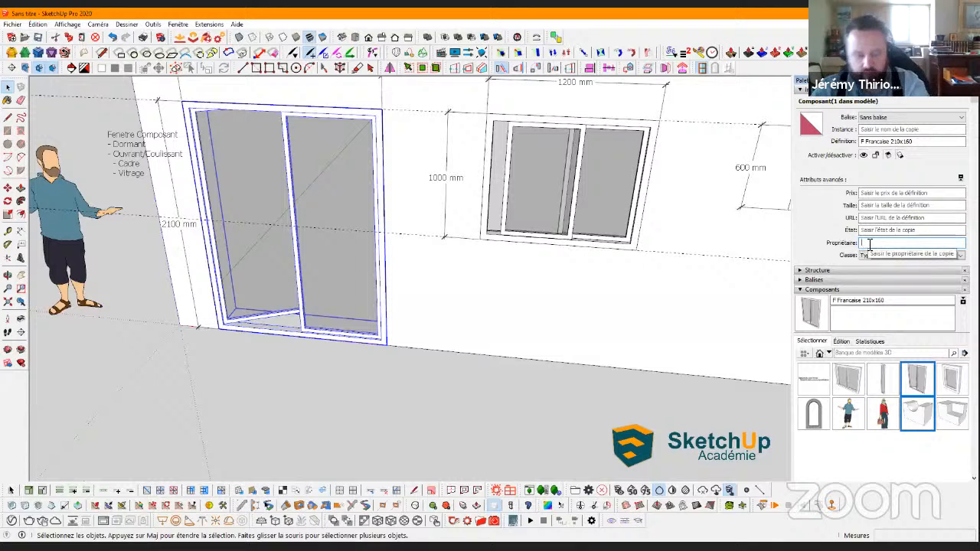
type("Bibi")
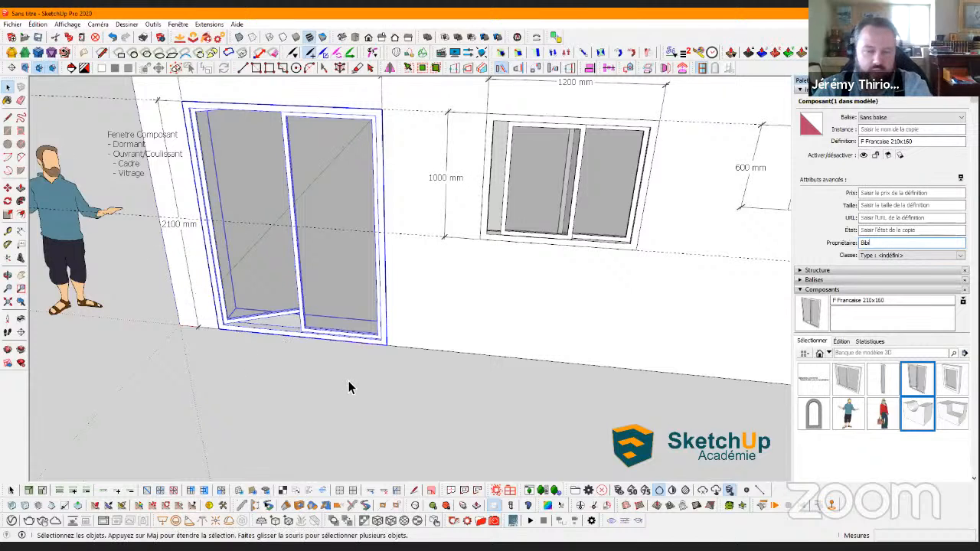
left_click_drag(871, 243, 841, 244)
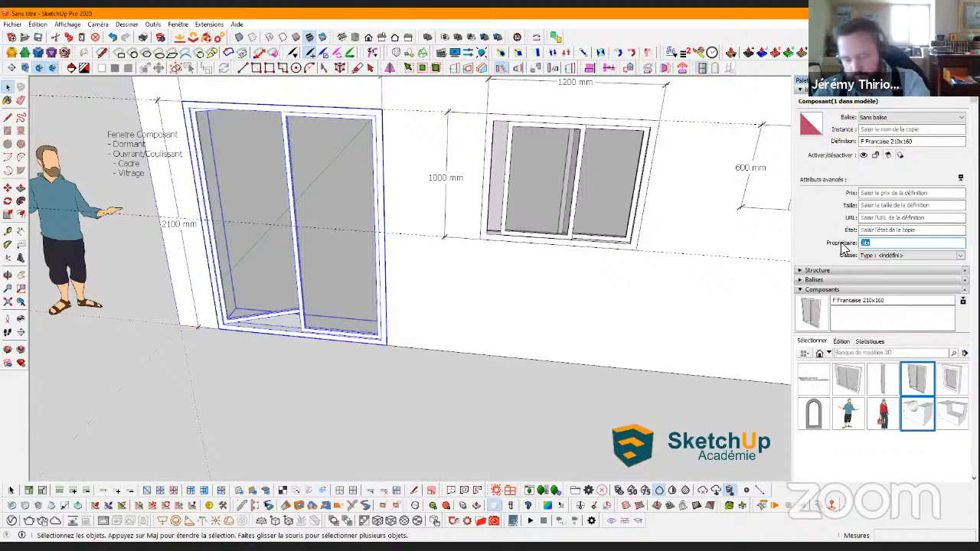
left_click(387, 376)
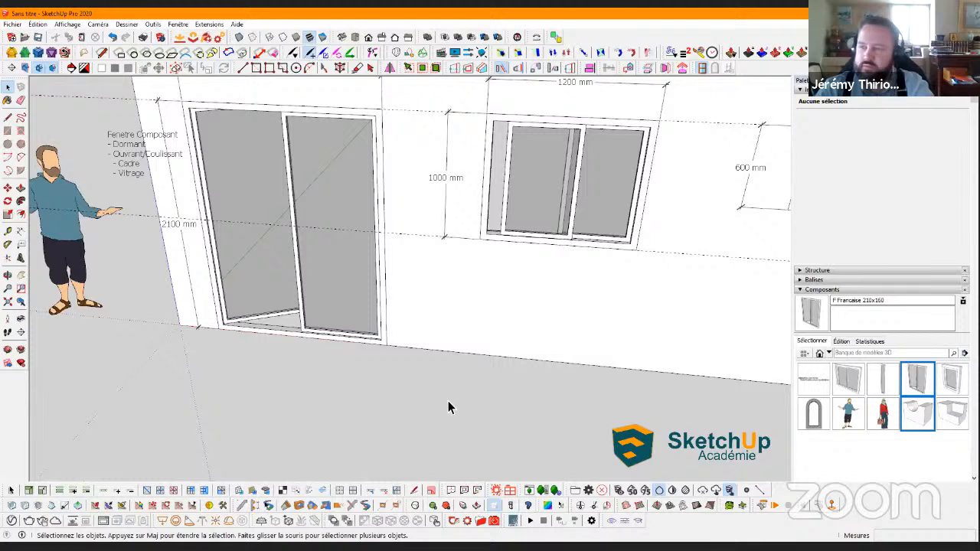
scroll(400, 373, "down", 5)
middle_click_drag(474, 393, 362, 414, "shift")
middle_click_drag(493, 448, 598, 370)
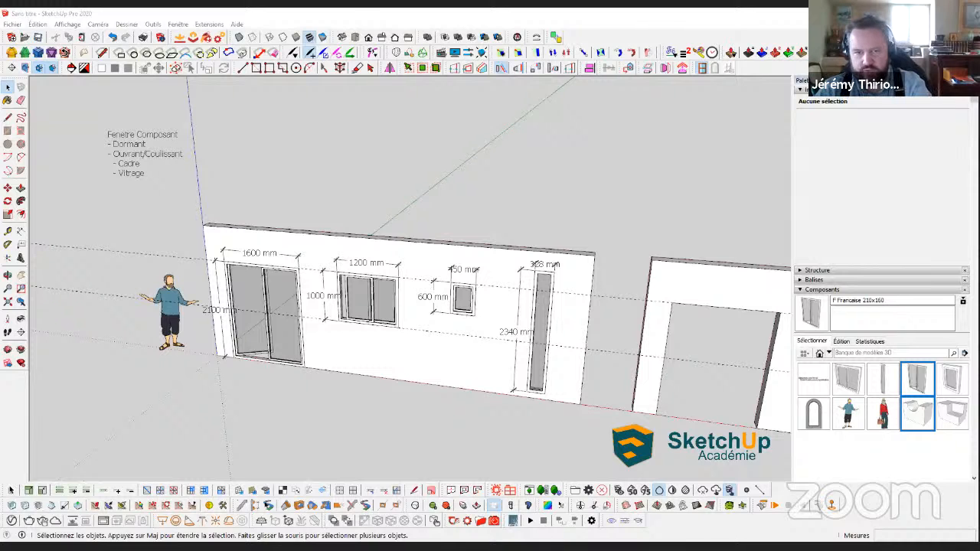
scroll(656, 265, "down", 4)
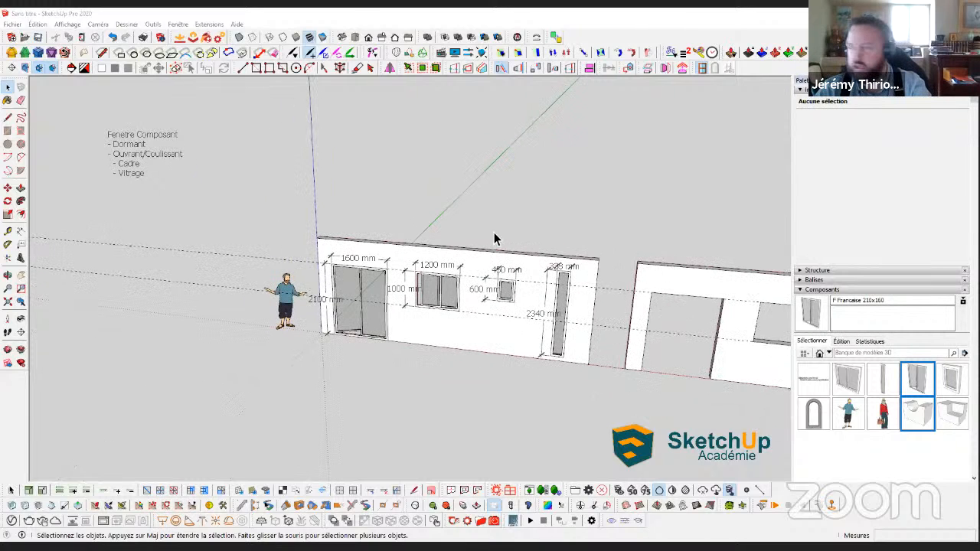
scroll(494, 240, "down", 2)
middle_click_drag(454, 265, 334, 289)
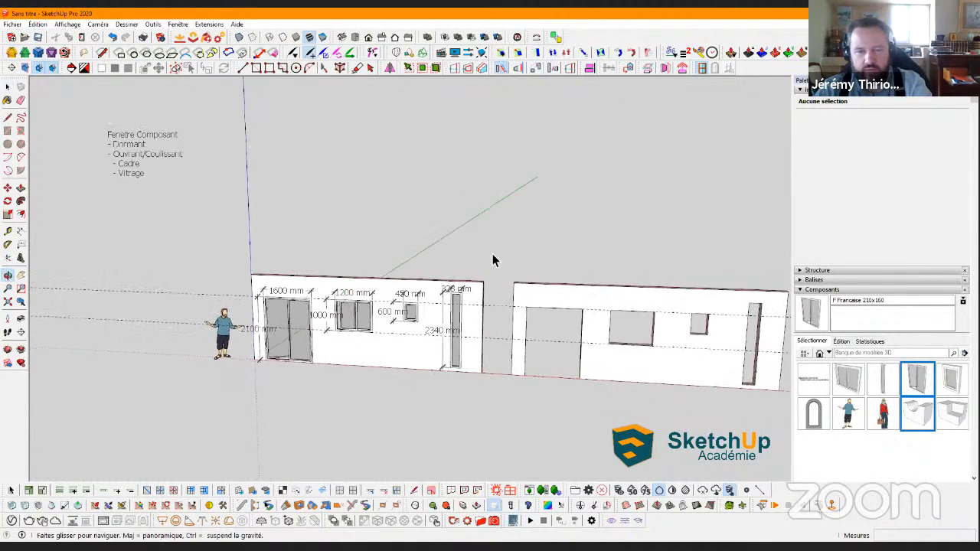
middle_click_drag(493, 260, 509, 270)
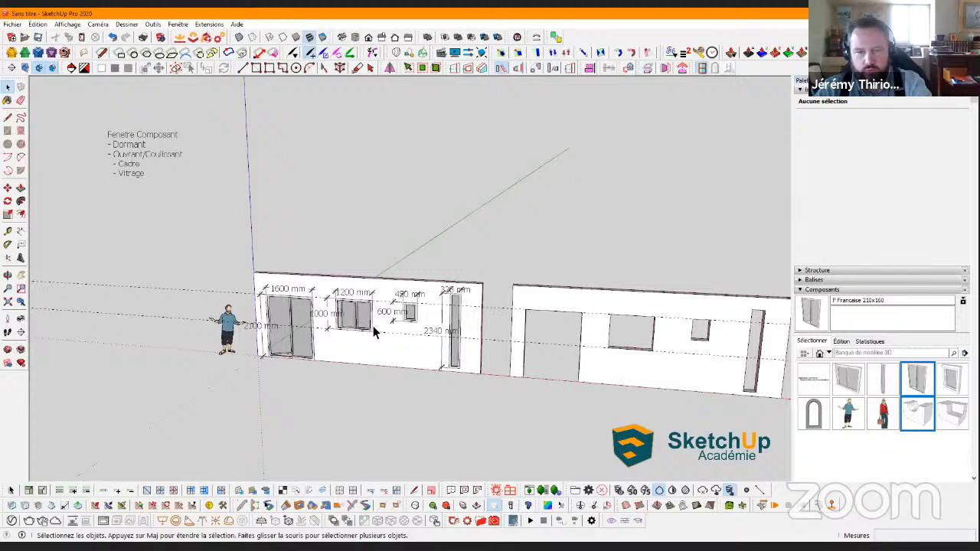
scroll(276, 337, "up", 3)
middle_click_drag(275, 337, 662, 312)
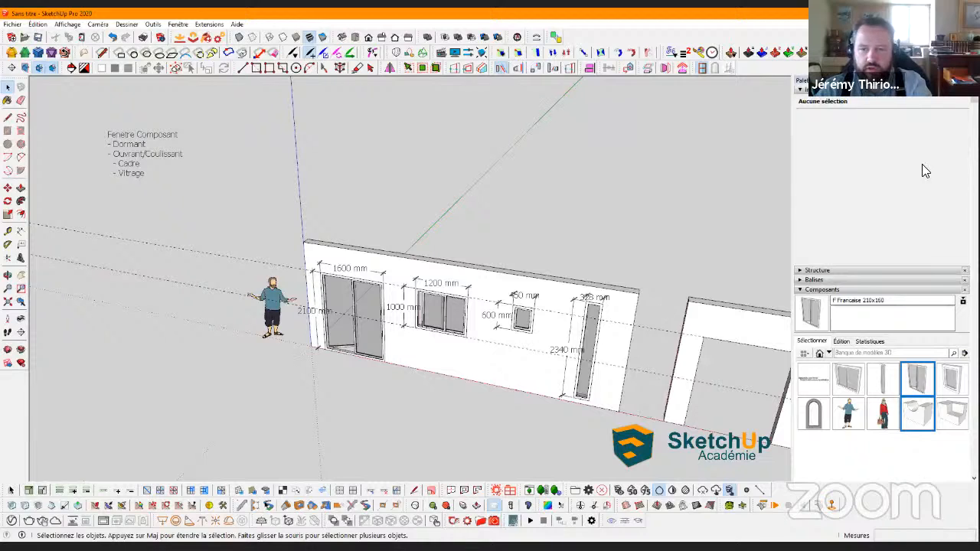
Add a new tag named Menuiseries to the model
left_click(806, 291)
left_click(811, 280)
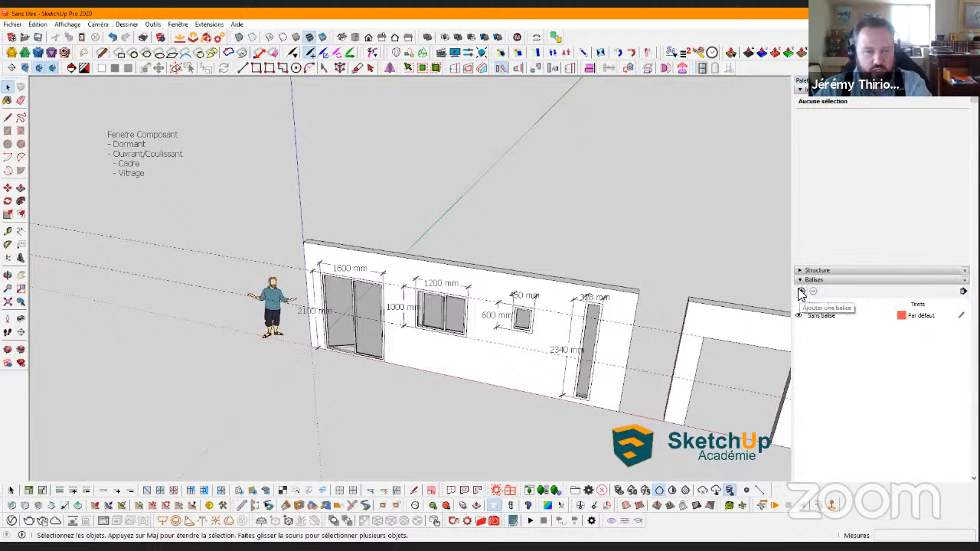
left_click(801, 292)
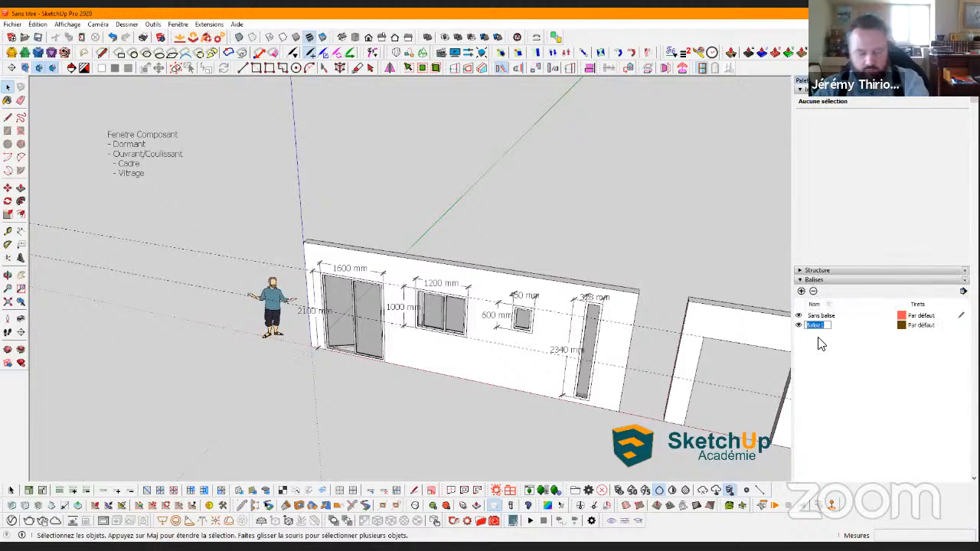
type("M")
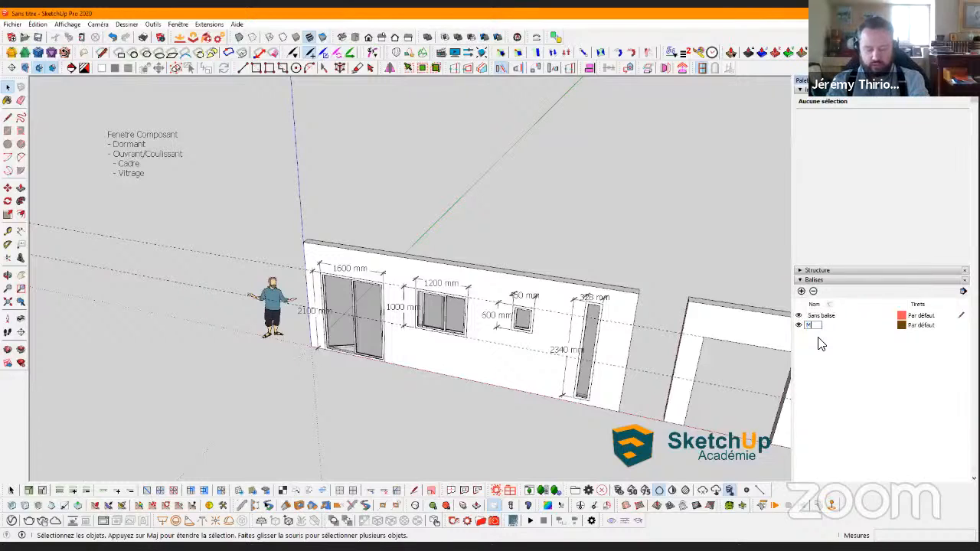
type("en")
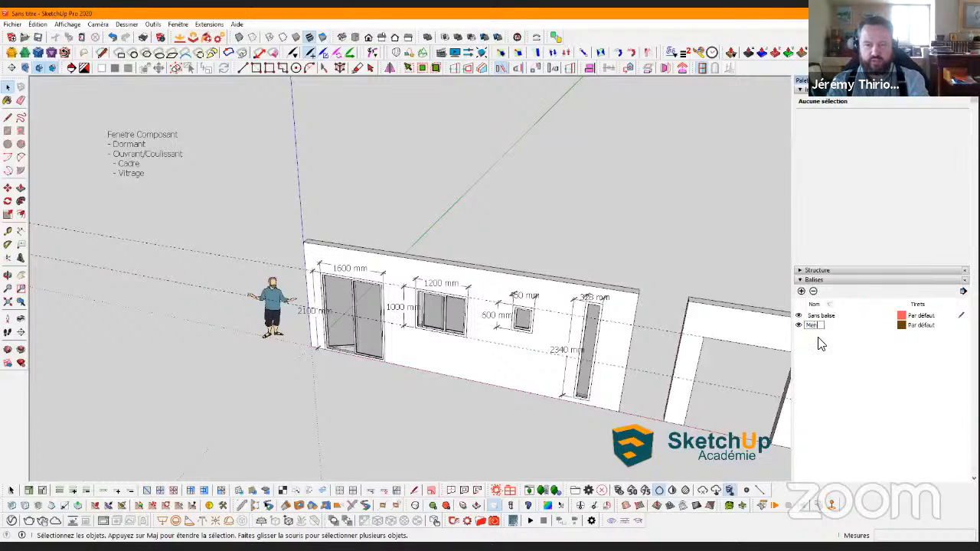
type("uiserie")
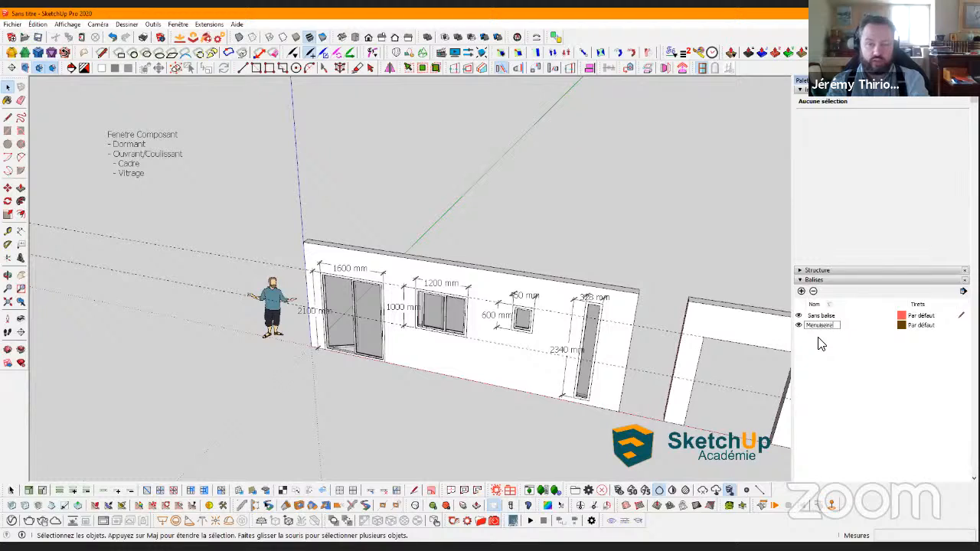
type("s")
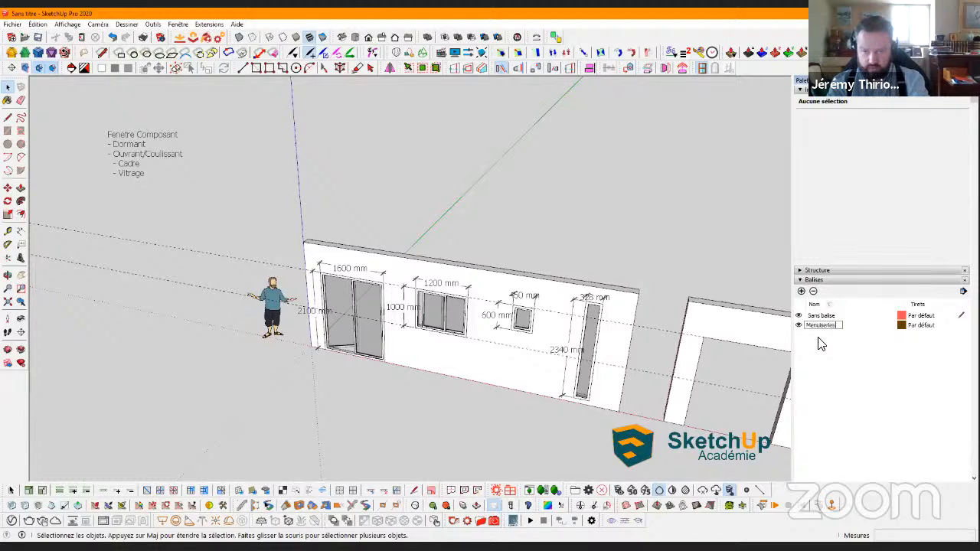
key("Return")
Add a second tag named Menuiseries Vitrage
left_click(800, 291)
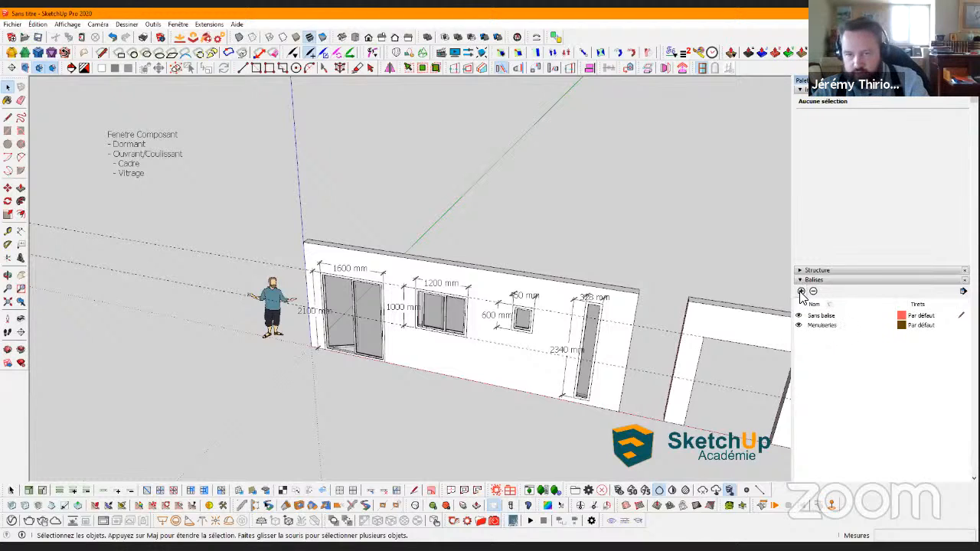
type("Menuiser")
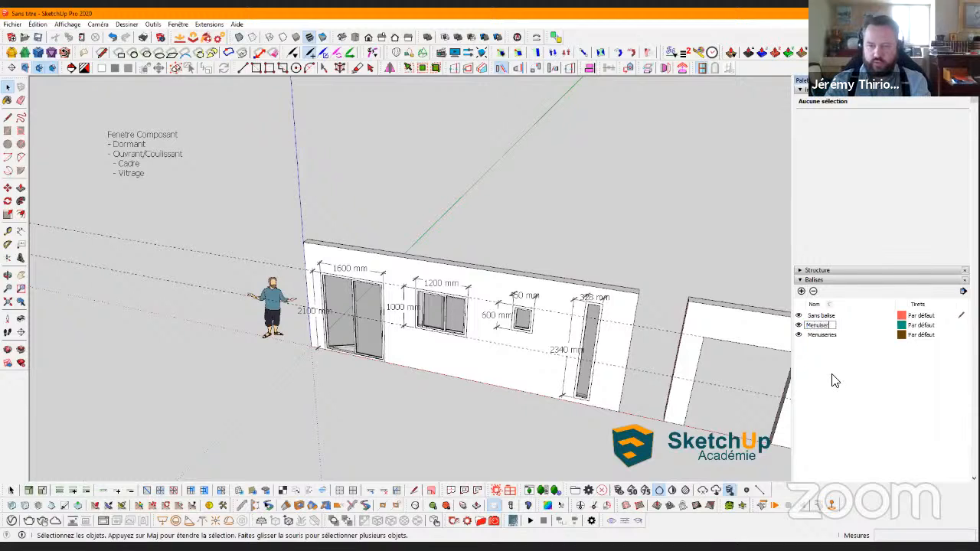
type("ies Vit")
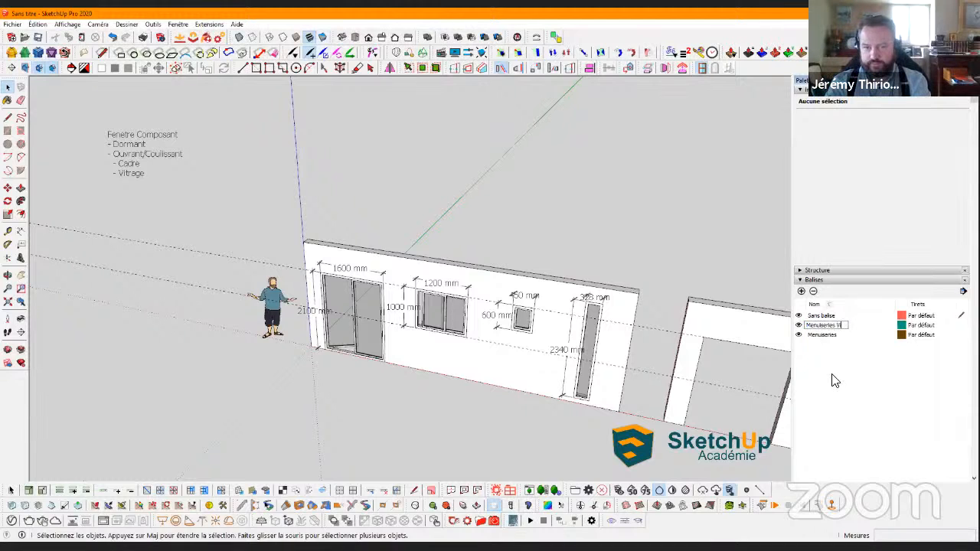
type("rage")
key("Return")
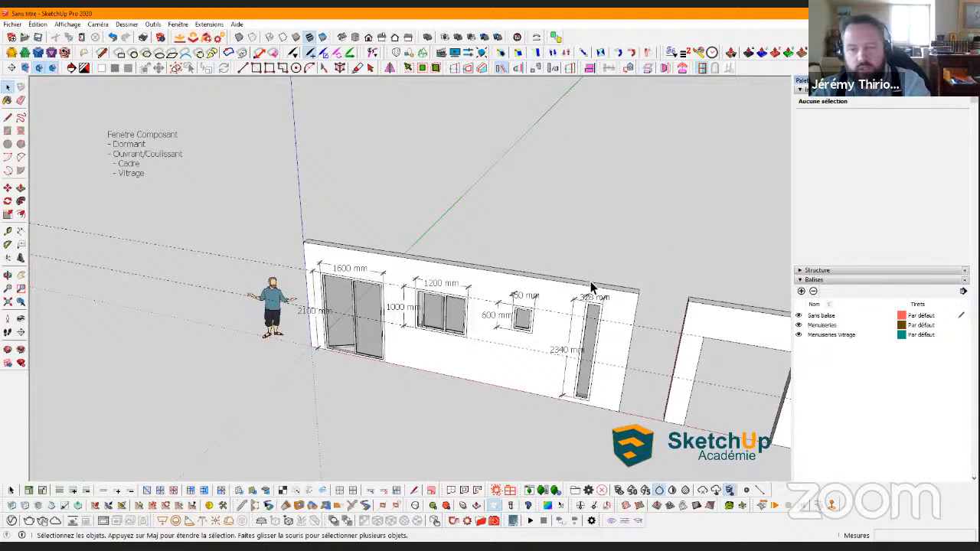
Assign the Menuiseries Vitrage tag to the Vitrage group of the first Coulissant in the F Coulissante 100x120 component
scroll(373, 301, "up", 2)
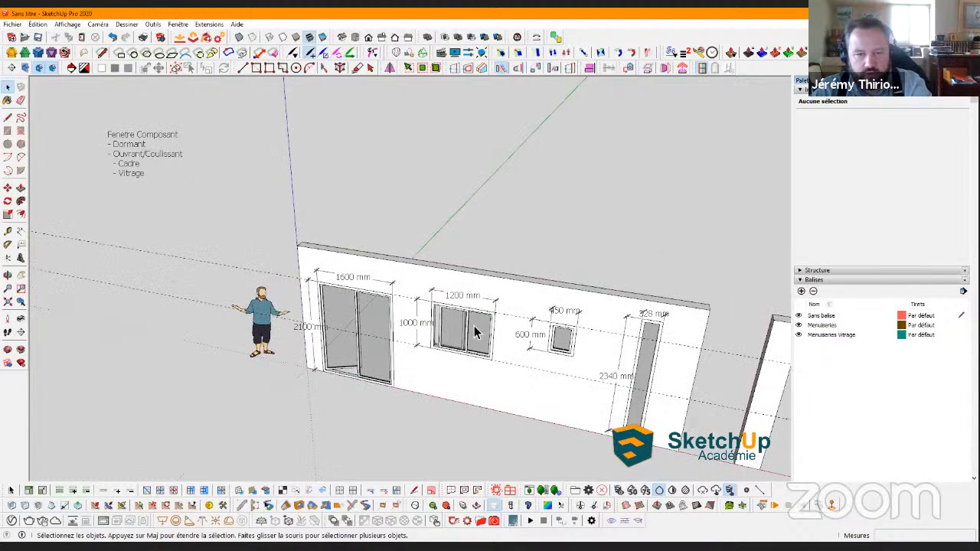
left_click(803, 271)
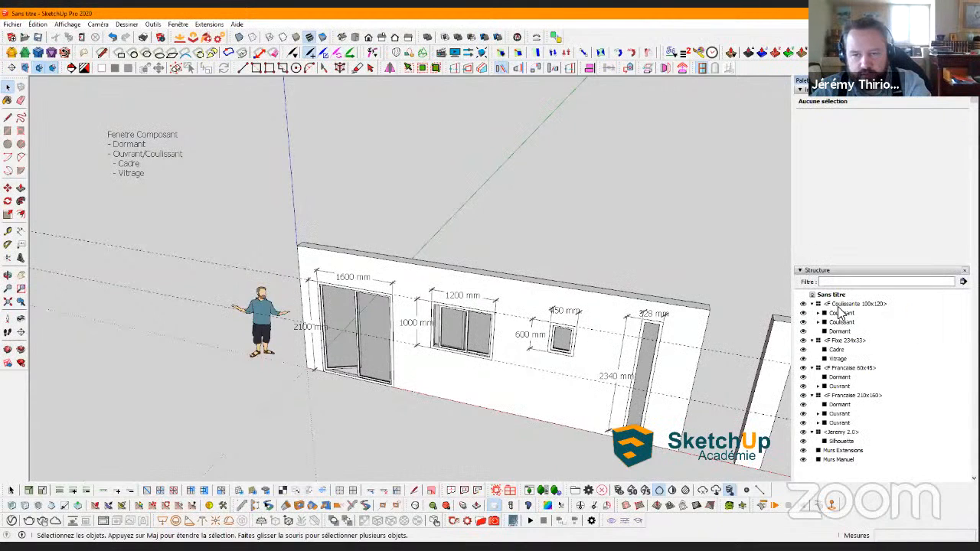
left_click(818, 313)
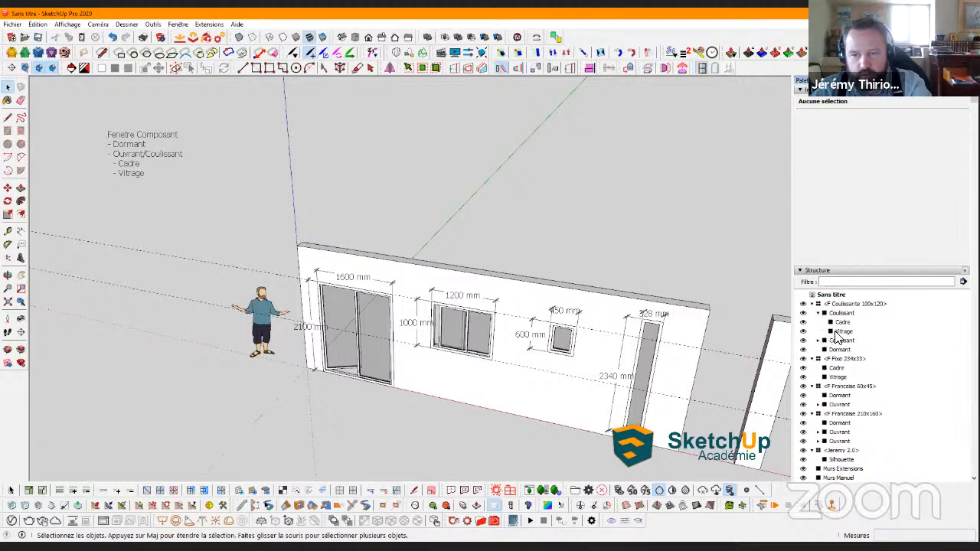
left_click(840, 331)
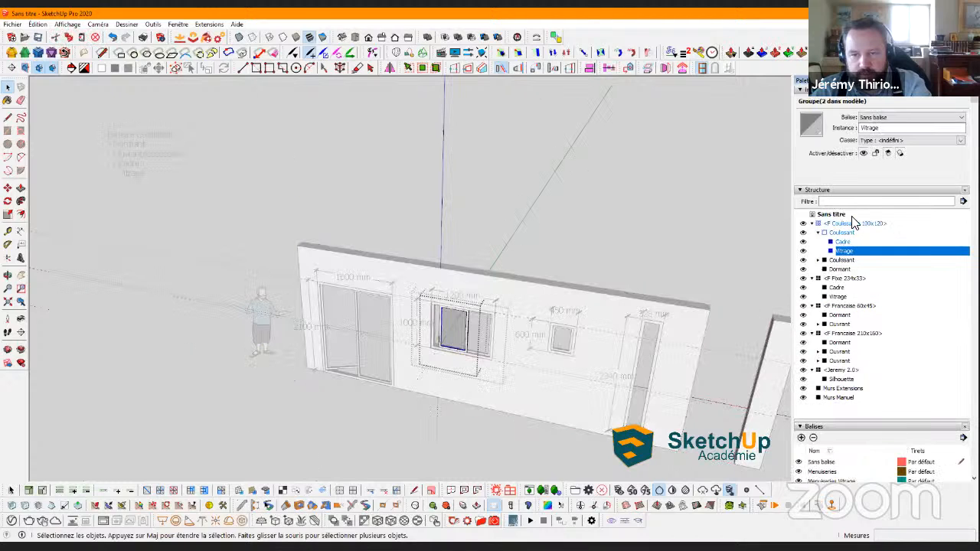
left_click(884, 118)
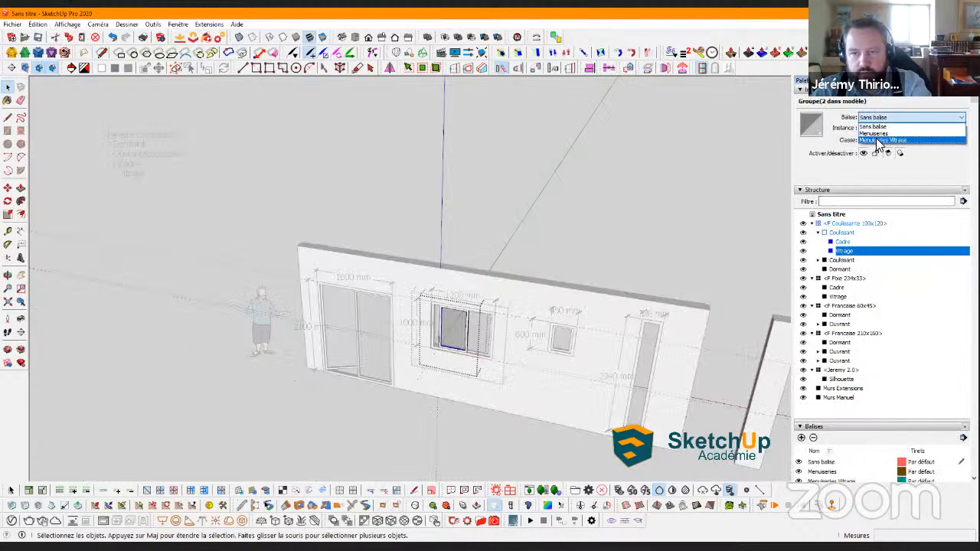
left_click(880, 141)
Assign the Menuiseries Vitrage tag to the Vitrage group of the second Coulissant in F Coulissante 100x120
left_click(818, 261)
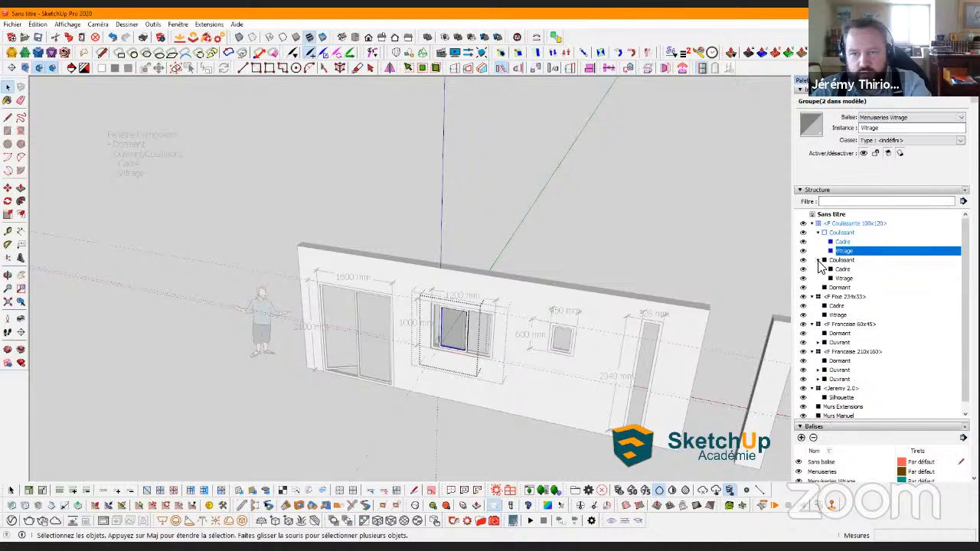
left_click(844, 278)
left_click(888, 118)
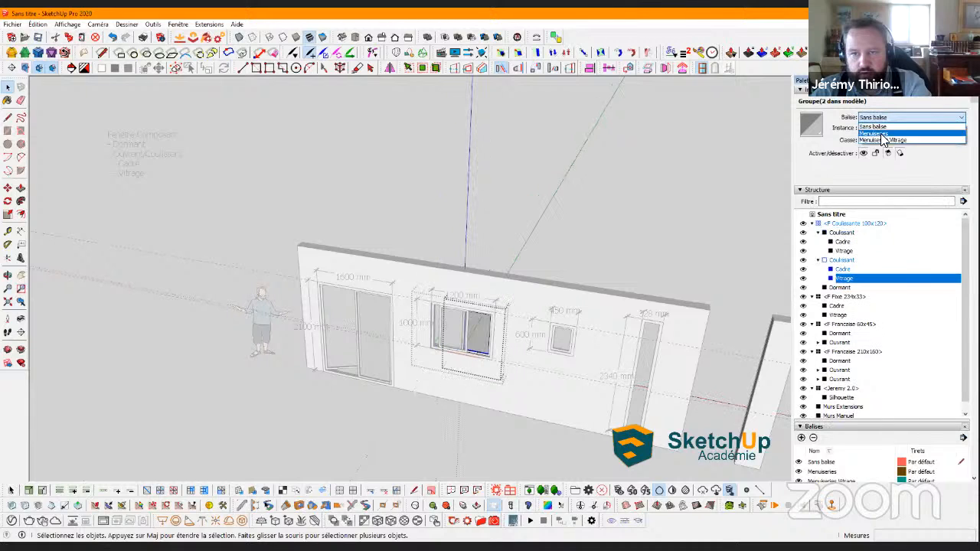
left_click(884, 141)
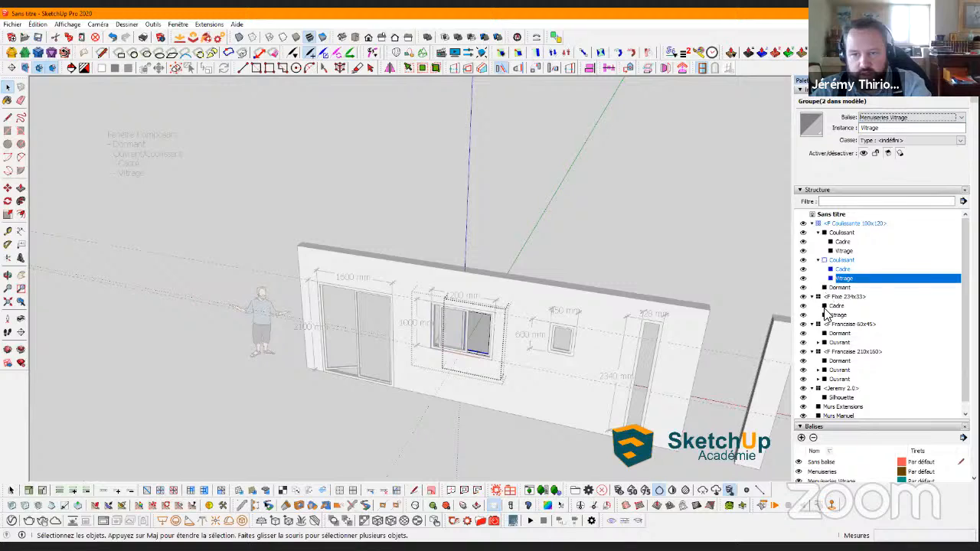
Assign the Menuiseries Vitrage tag to the Vitrage group of the F Fixe 234x33 component
left_click(835, 315)
left_click(873, 117)
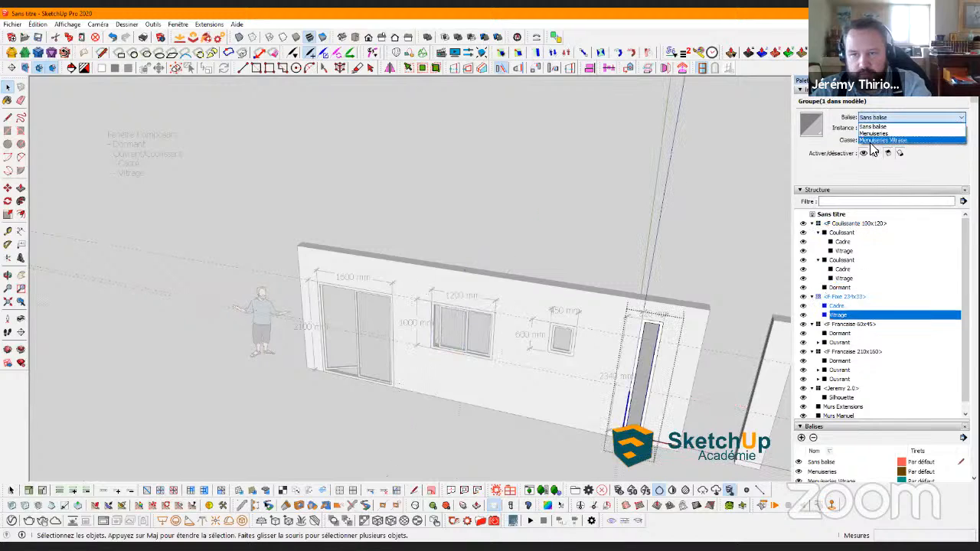
left_click(874, 141)
Assign the Menuiseries Vitrage tag to the Vitrage group inside the Ouvrant of F Francaise 60x45
left_click(819, 342)
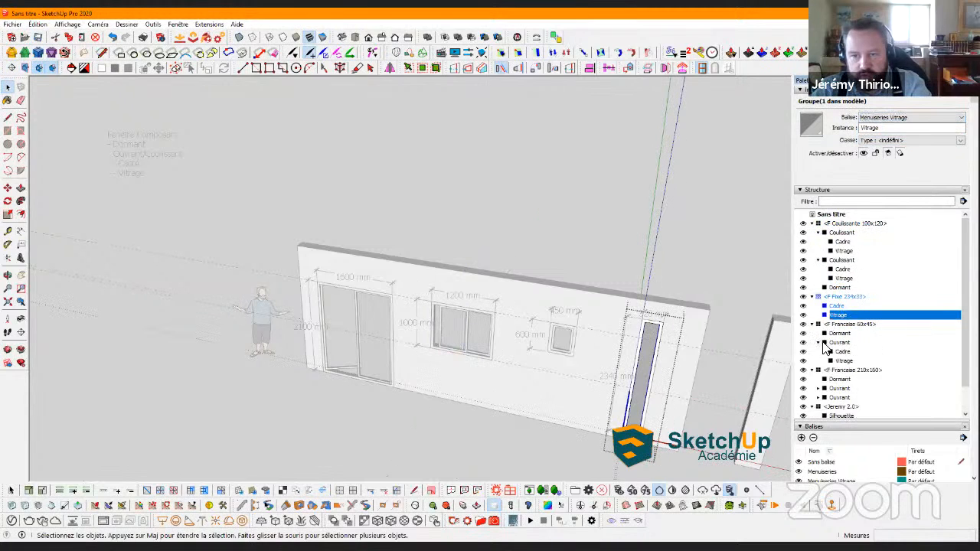
left_click(842, 360)
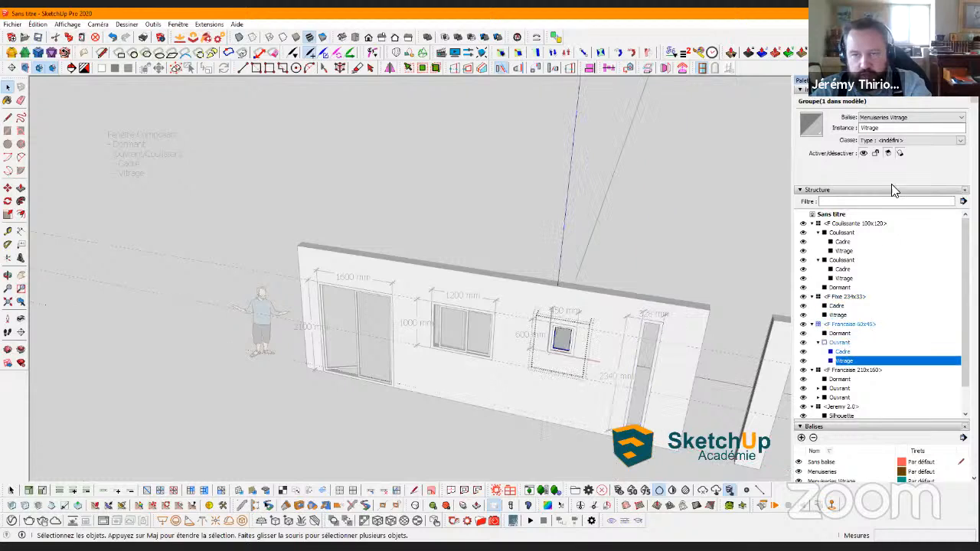
left_click(872, 118)
left_click(874, 141)
scroll(857, 322, "down", 1)
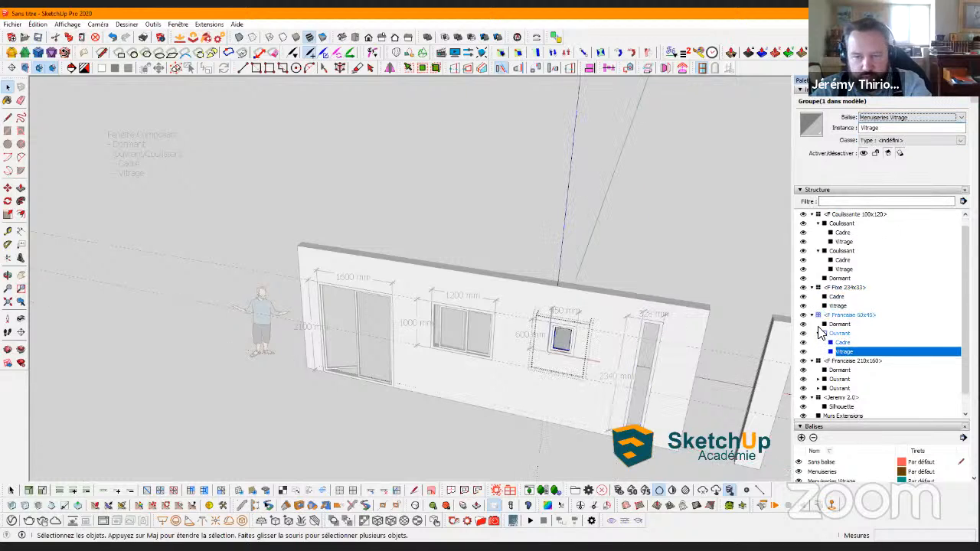
left_click(834, 334)
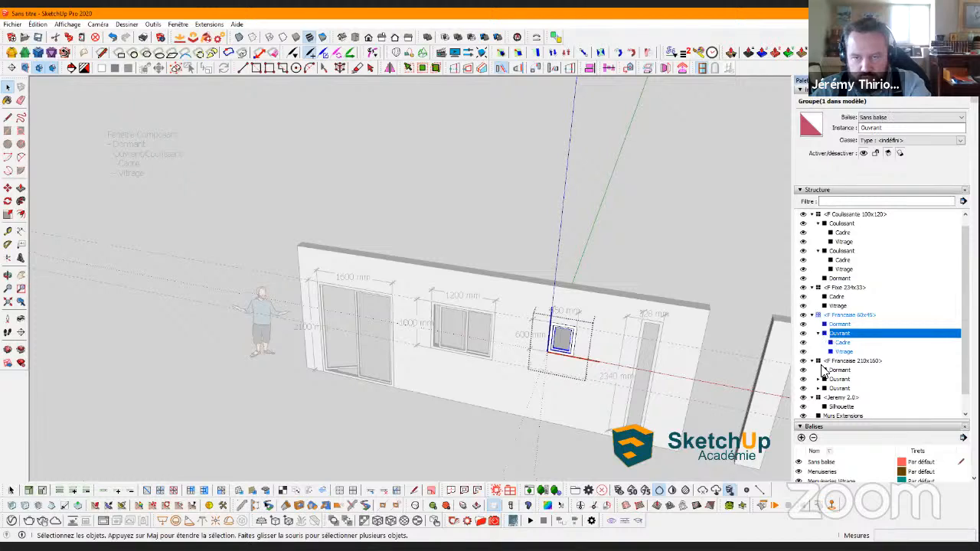
Assign the Menuiseries Vitrage tag to the Vitrage group of the first Ouvrant in F Francaise 210x160
left_click(818, 380)
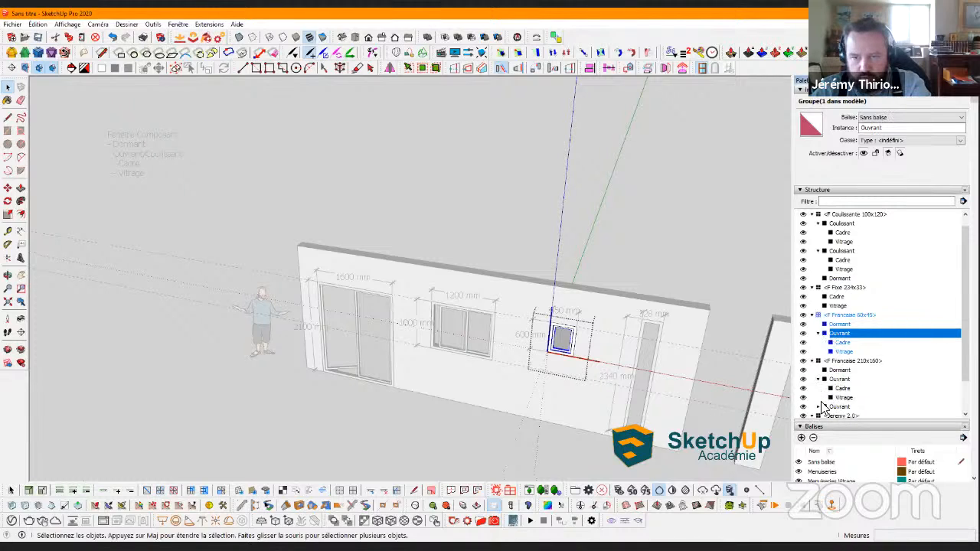
left_click(817, 406)
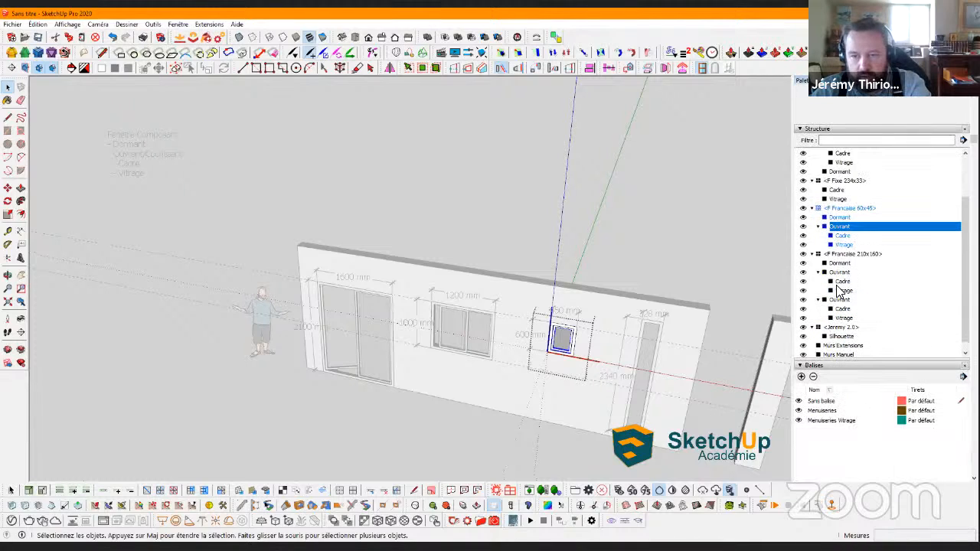
left_click(840, 291)
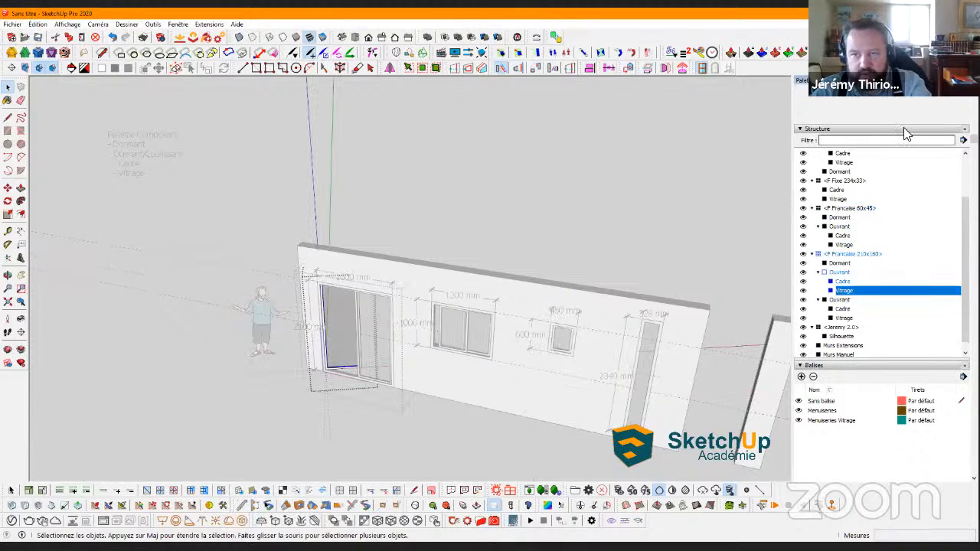
left_click(911, 117)
left_click(903, 135)
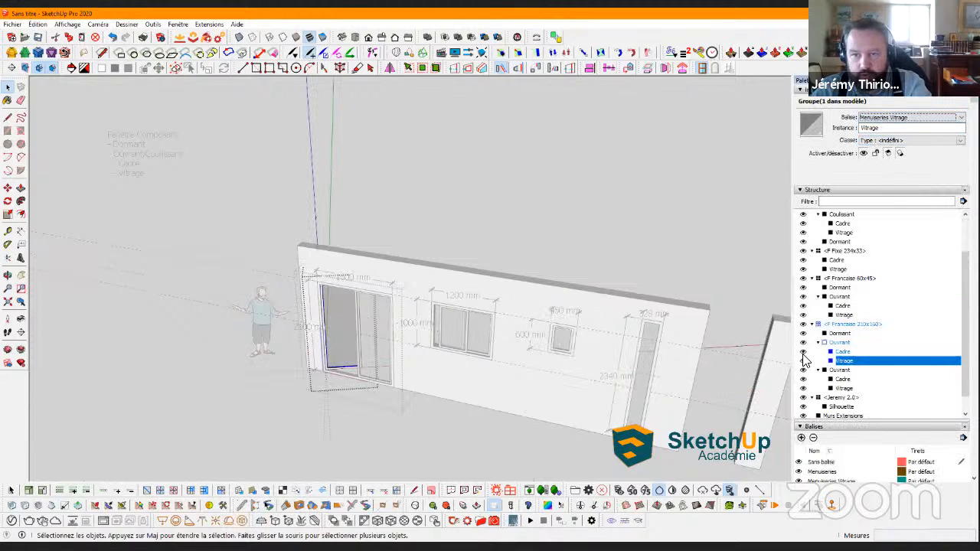
Assign the Menuiseries Vitrage tag to the Vitrage group of the second Ouvrant in F Francaise 210x160
left_click(842, 388)
left_click(895, 117)
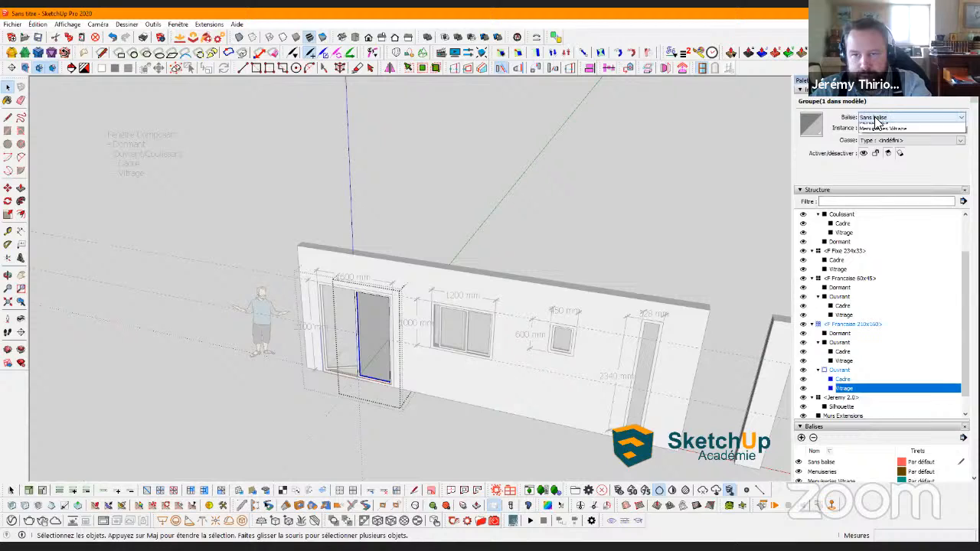
left_click(888, 140)
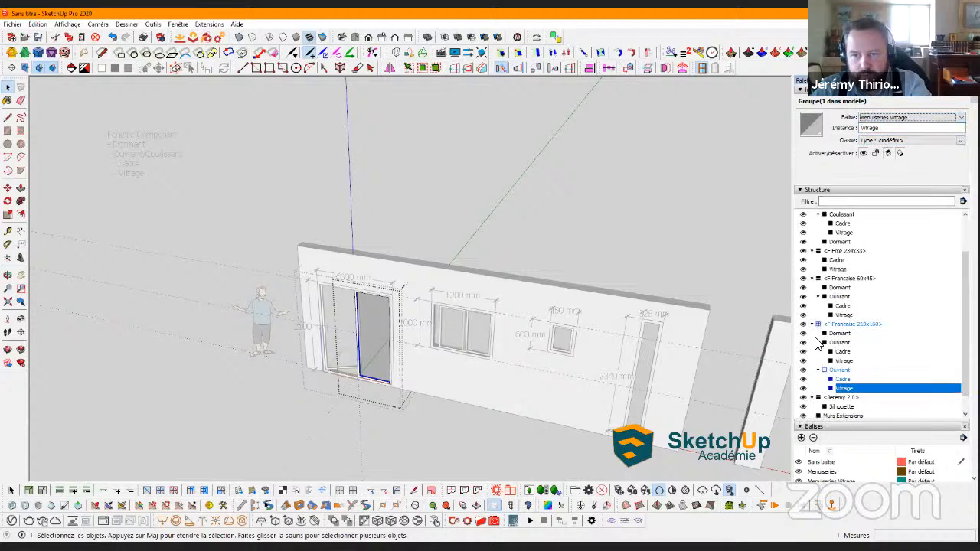
Collapse all four window components in the model structure, checking the F Francaise 60x45 Vitrage group's tag along the way
left_click(811, 324)
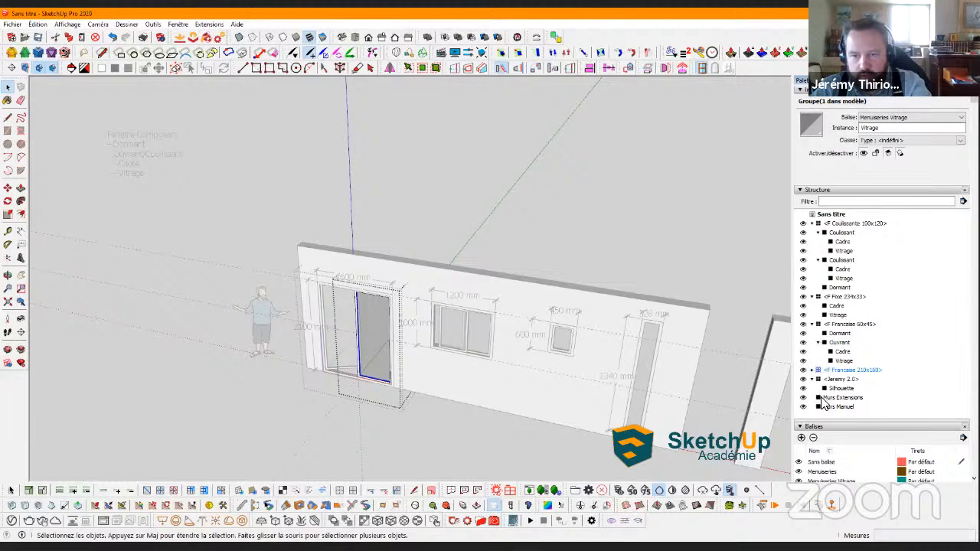
left_click(832, 371)
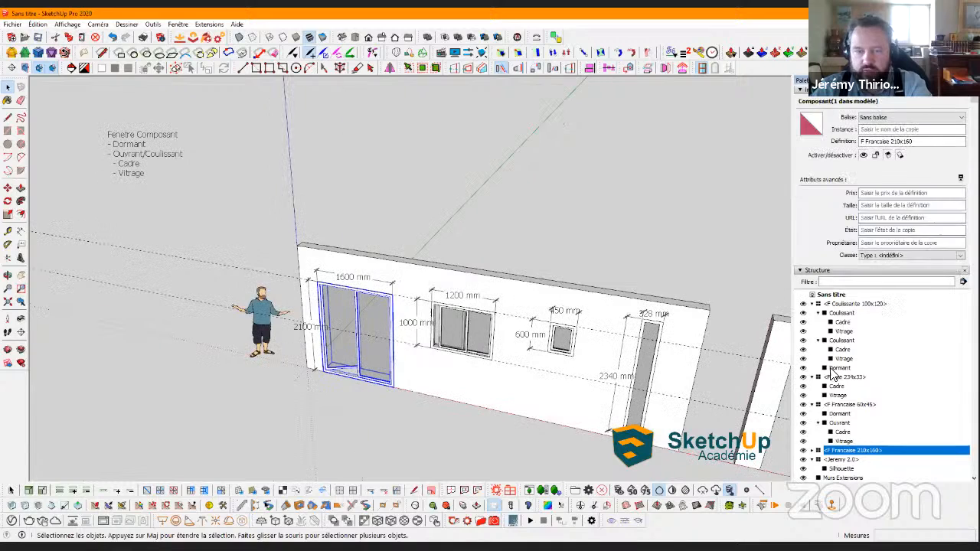
left_click(840, 441)
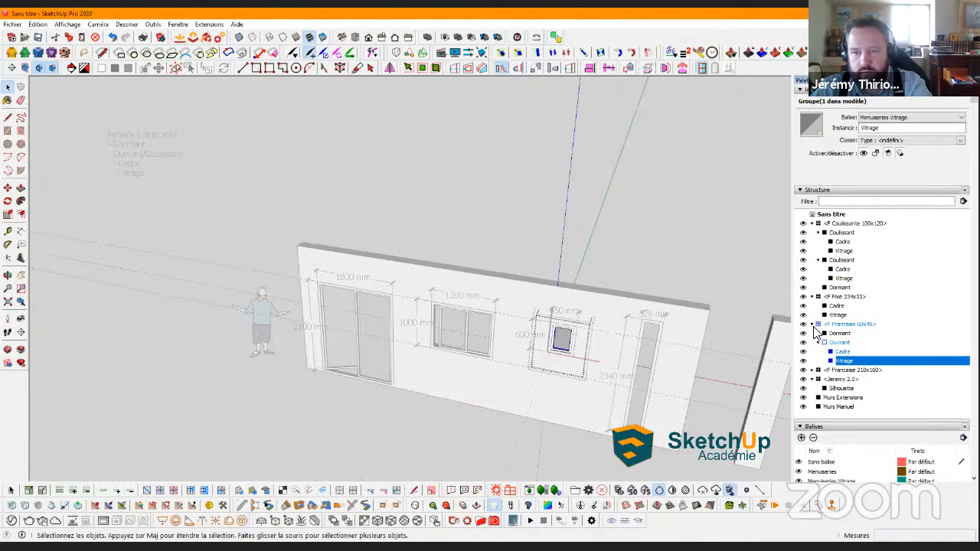
left_click(817, 341)
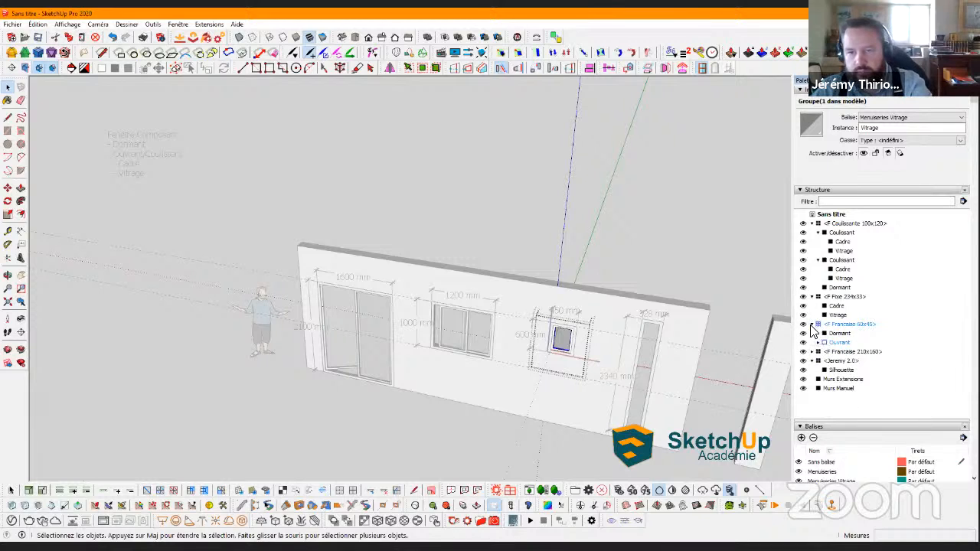
left_click(811, 324)
left_click(811, 297)
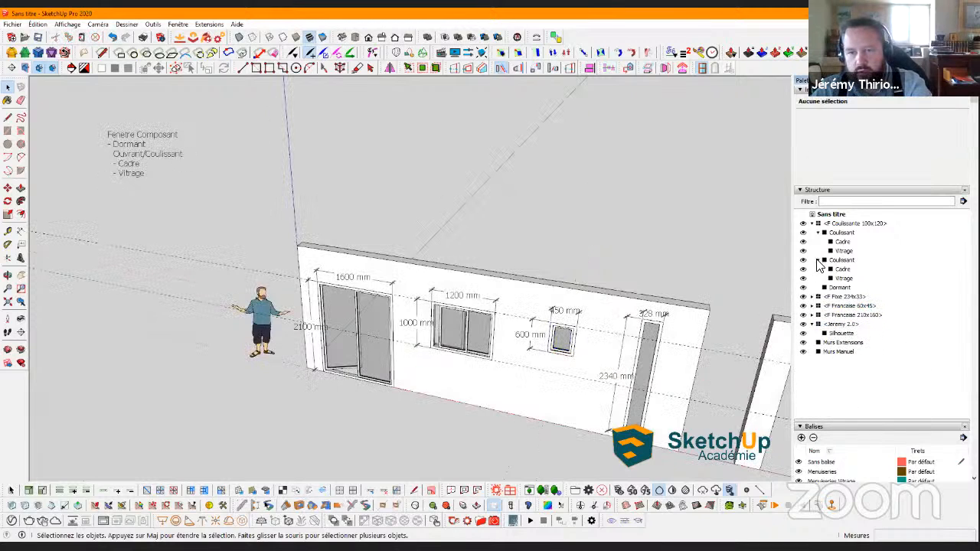
left_click(819, 261)
left_click(818, 232)
left_click(812, 224)
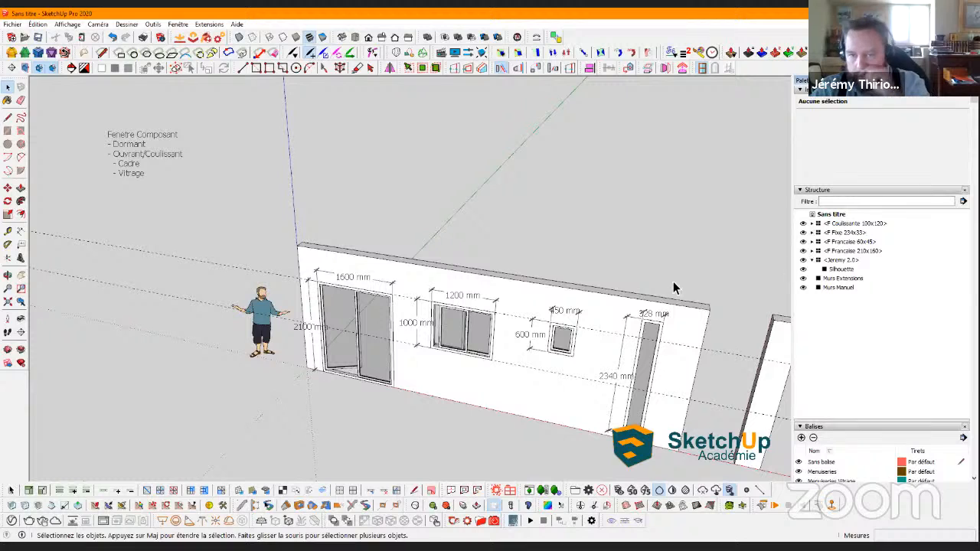
Hide the Menuiseries Vitrage tag so the glazing of all the windows is turned off
scroll(432, 283, "down", 2)
middle_click_drag(437, 295, 452, 317)
scroll(451, 358, "up", 3)
middle_click_drag(320, 303, 354, 323, "shift")
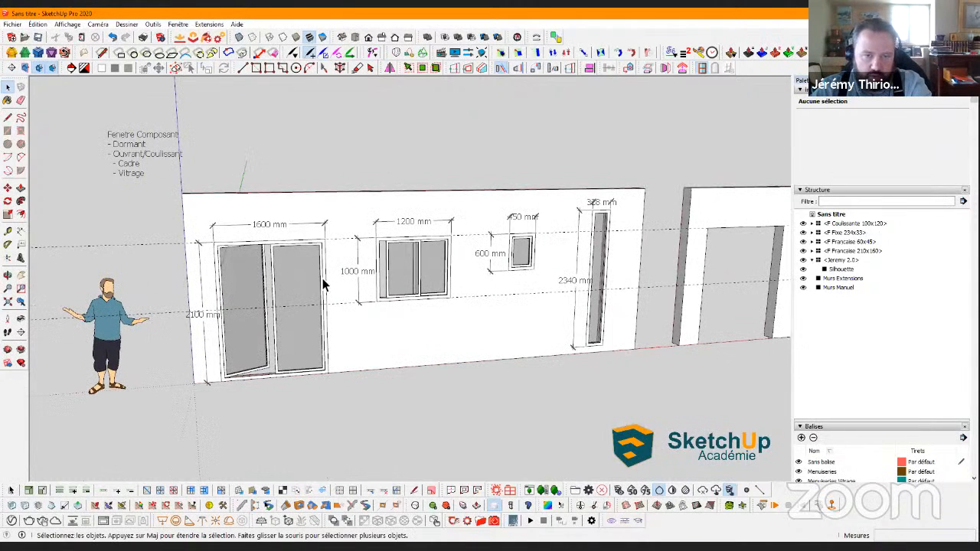
scroll(245, 283, "up", 2)
scroll(268, 283, "up", 5)
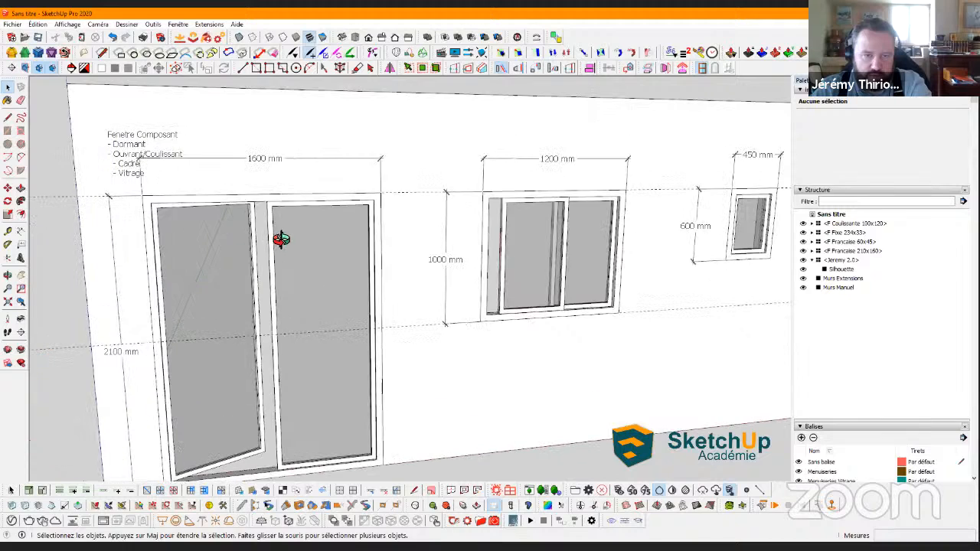
middle_click_drag(281, 239, 746, 279)
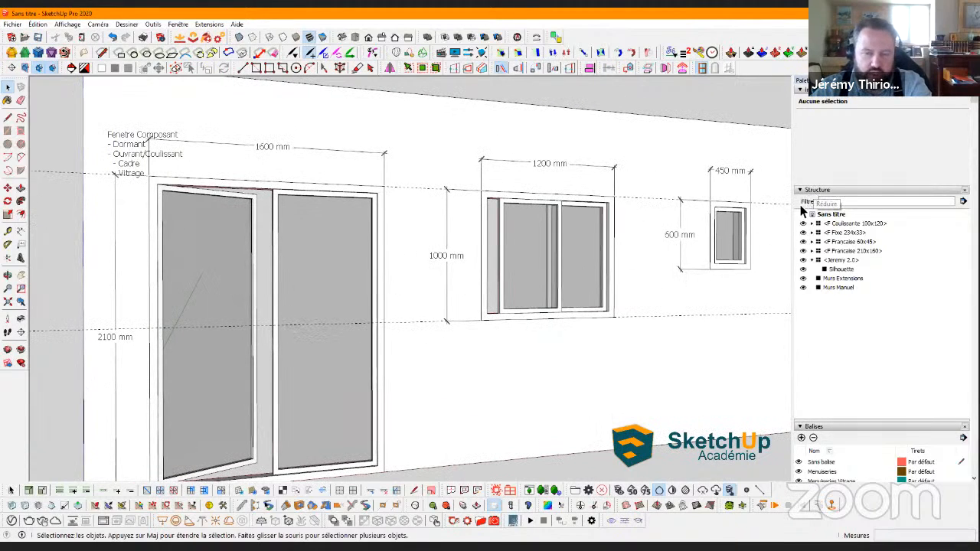
scroll(870, 354, "down", 3)
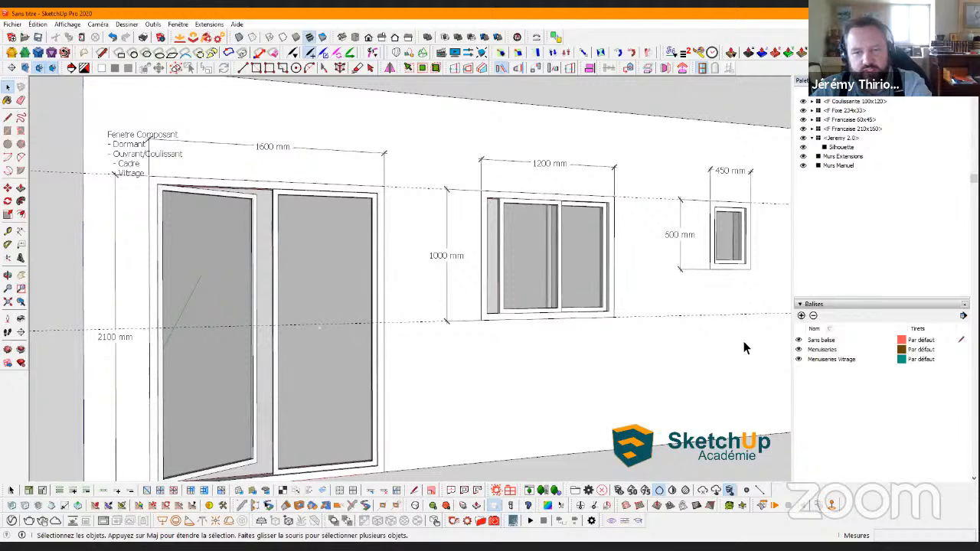
left_click(798, 359)
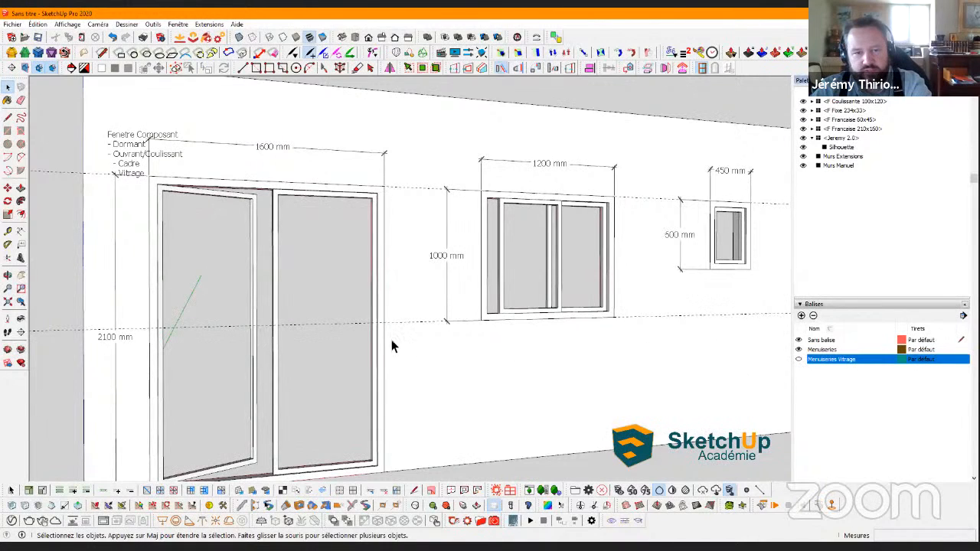
Move the human figure about 1800 mm so it stands behind the French door opening, then deselect it
middle_click_drag(391, 346, 717, 407)
left_click(717, 401)
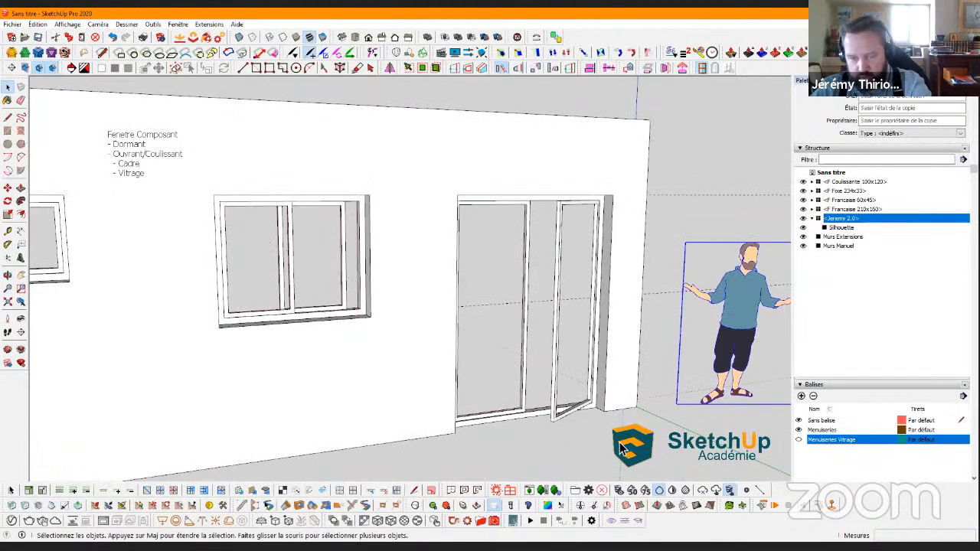
key("m")
left_click(583, 467)
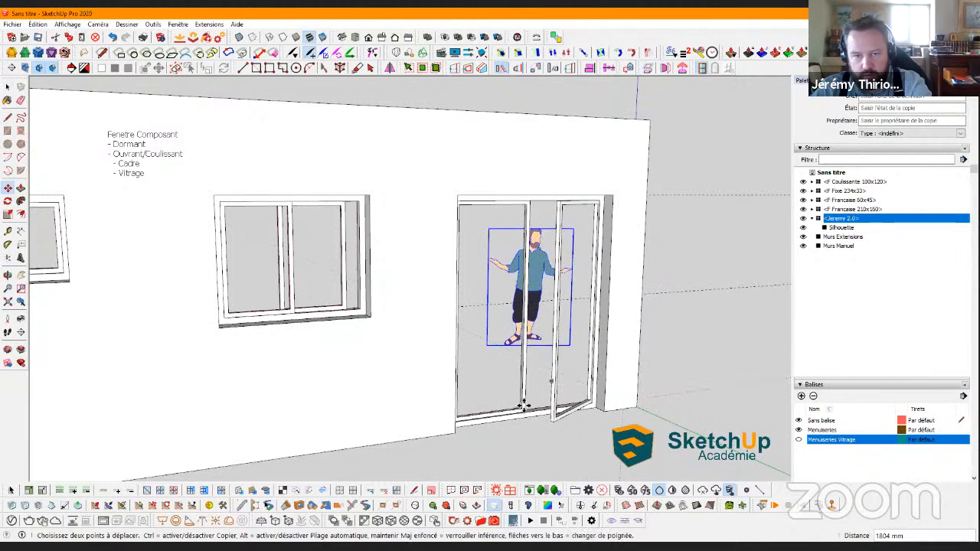
left_click(523, 406)
key("space")
left_click(515, 452)
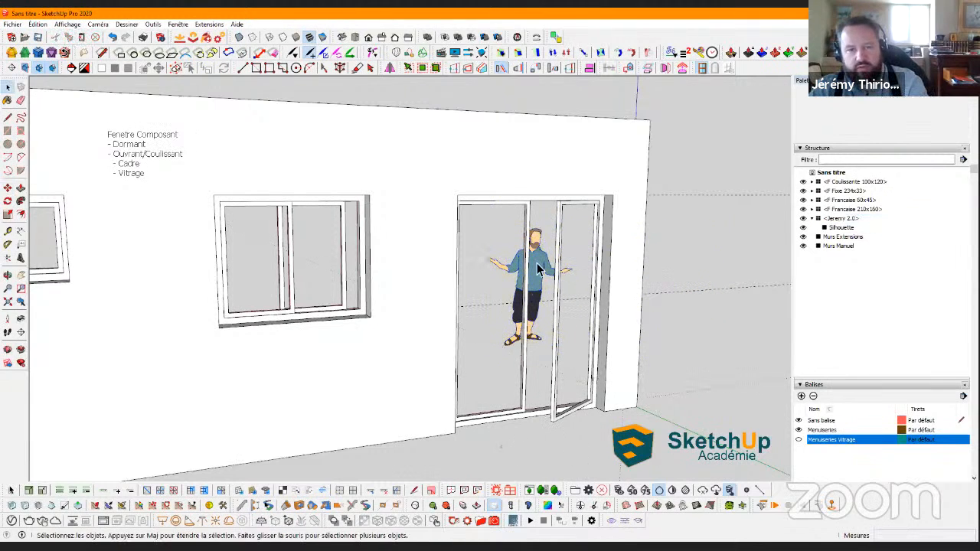
Test selecting the human figure through the French door's unglazed opening from different view angles, then clear the selection
left_click(538, 269)
middle_click_drag(573, 376, 569, 287)
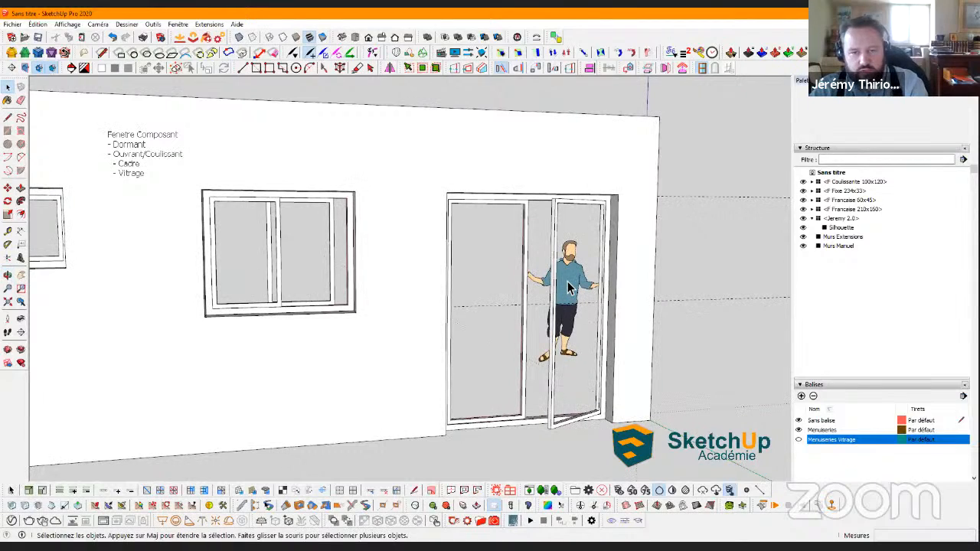
left_click(569, 287)
left_click(485, 380)
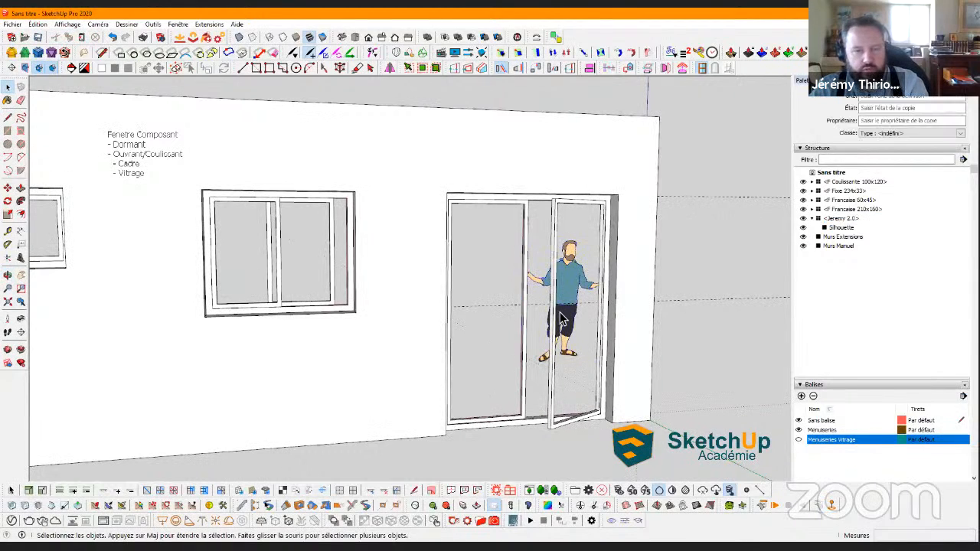
Select the human figure once more through the unglazed French door, deselect it, and make the Menuiseries Vitrage tag visible again
left_click(538, 325)
left_click(505, 361)
left_click(546, 317)
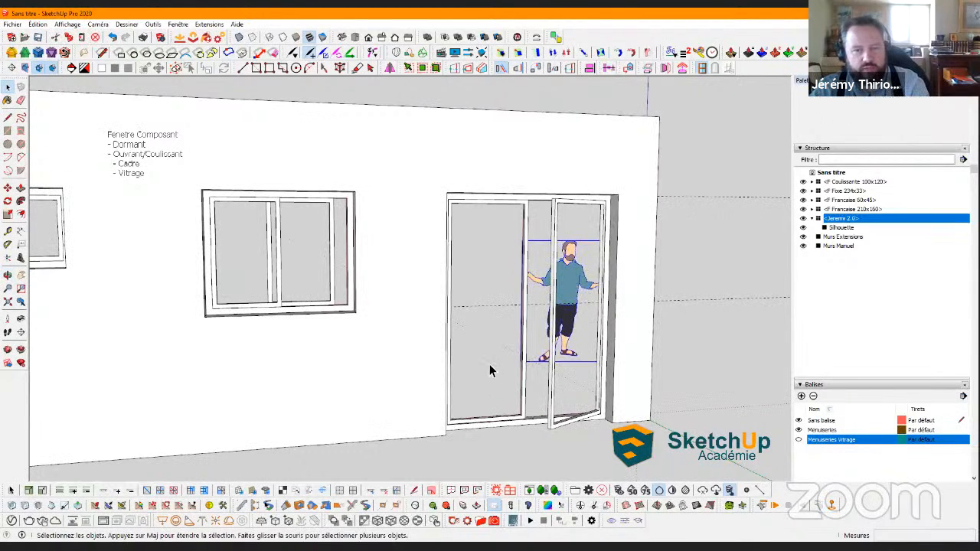
left_click(491, 369)
middle_click_drag(633, 290, 342, 273)
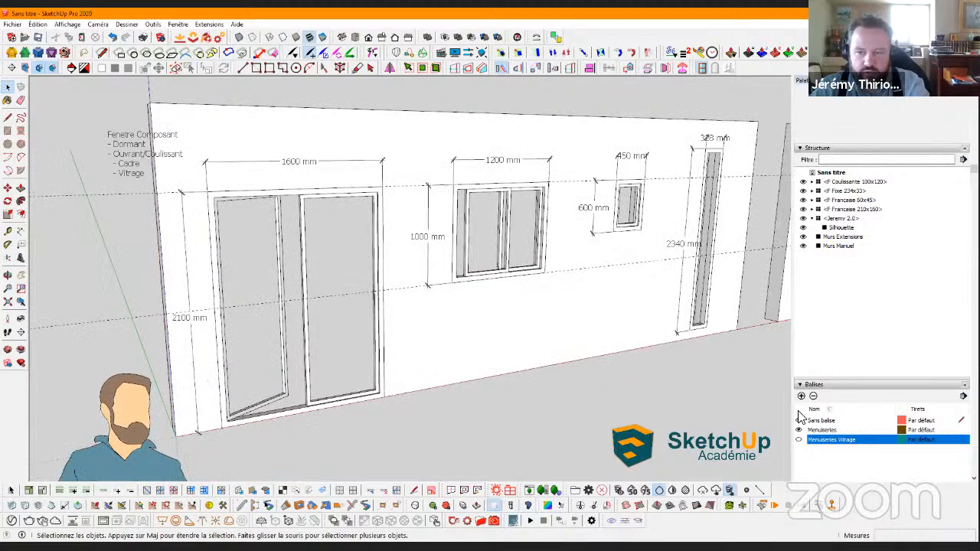
left_click(799, 441)
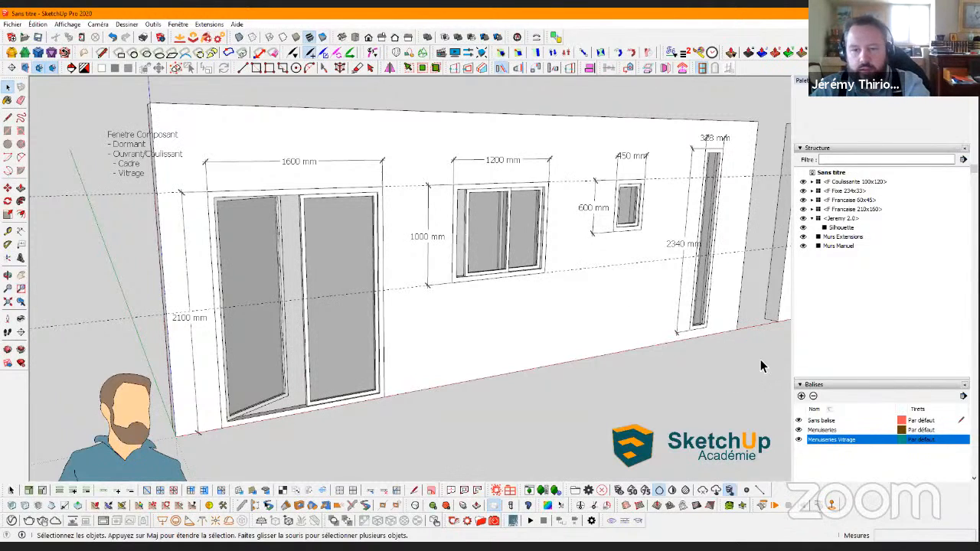
Recolour the Vitrage material turquoise with RGB 51, 199, 203 and set its opacity to 10
left_click(828, 383)
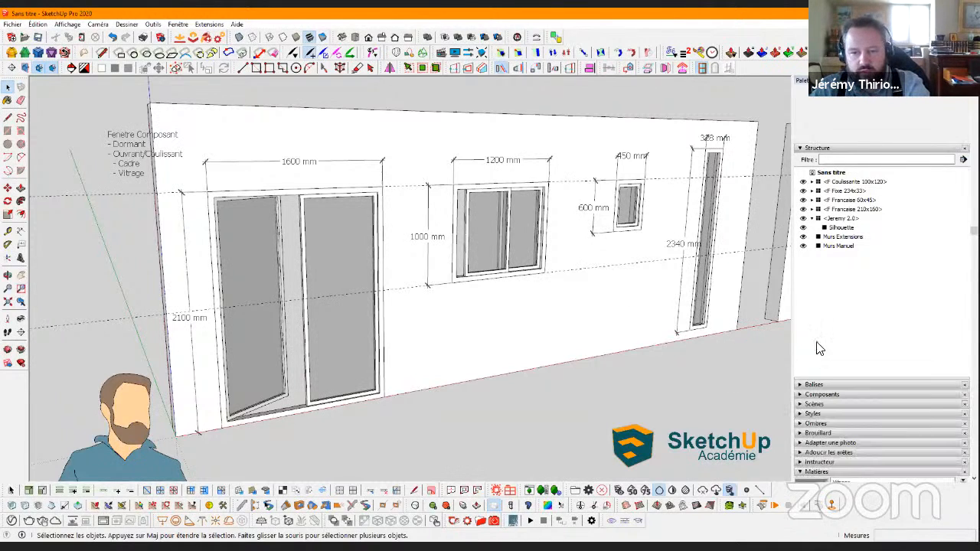
left_click(816, 150)
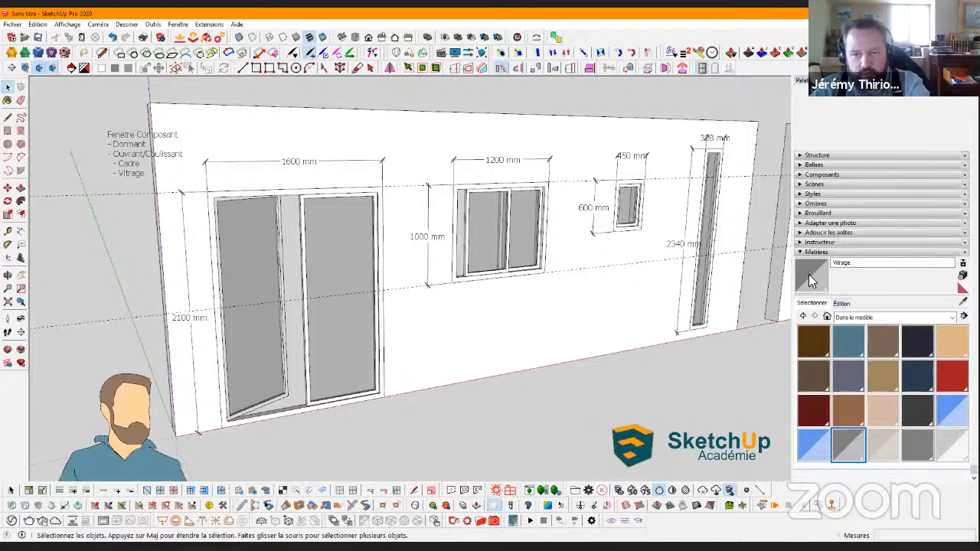
left_click(841, 304)
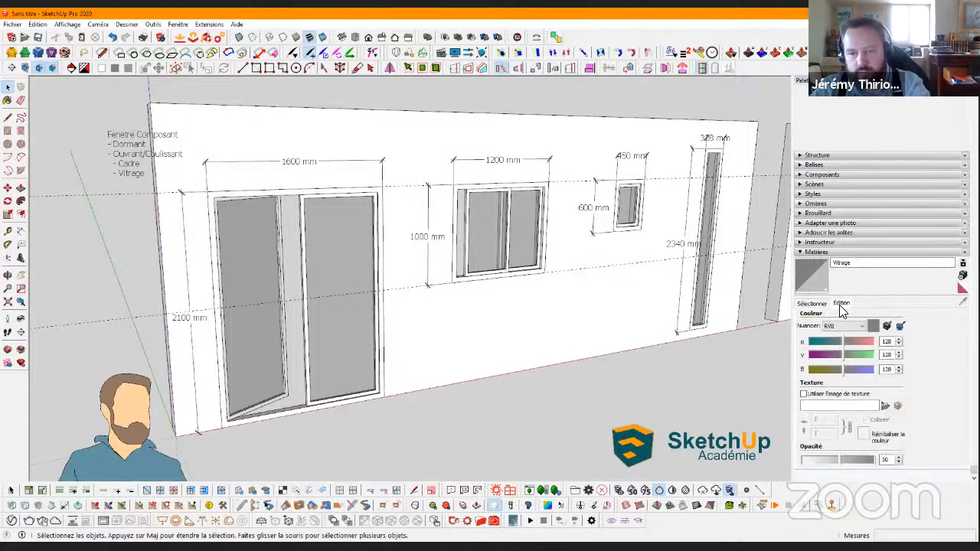
left_click(856, 371)
left_click_drag(838, 341, 821, 341)
left_click(857, 372)
left_click_drag(856, 369, 860, 355)
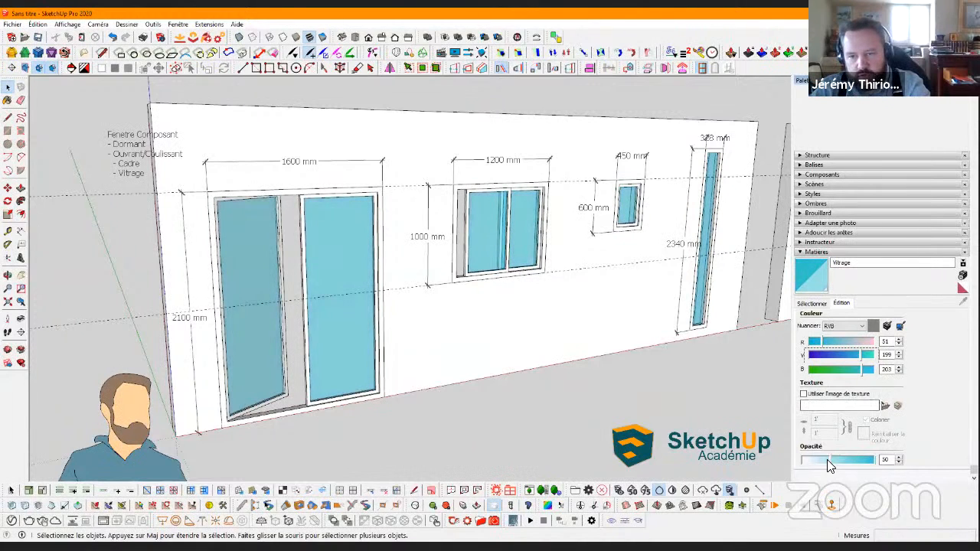
left_click_drag(836, 460, 804, 462)
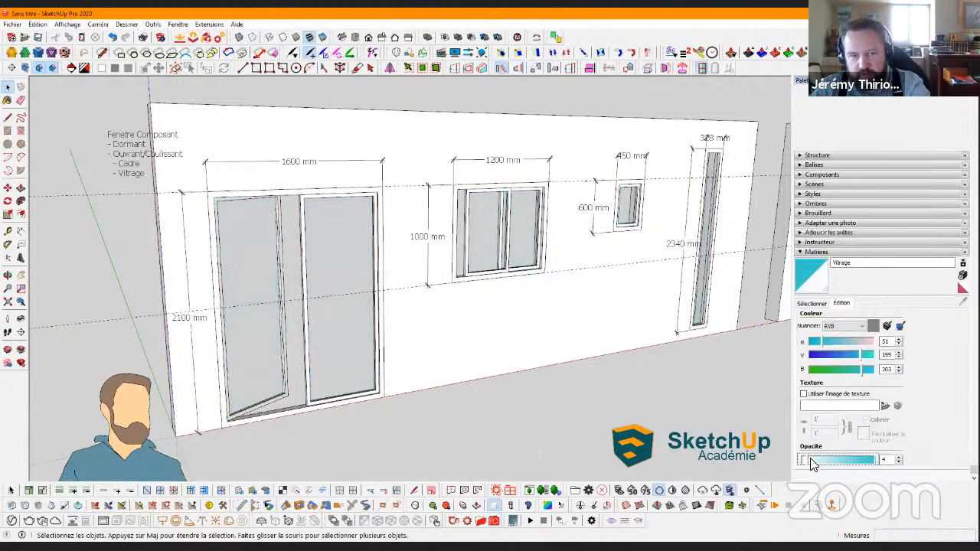
middle_click_drag(579, 428, 819, 285)
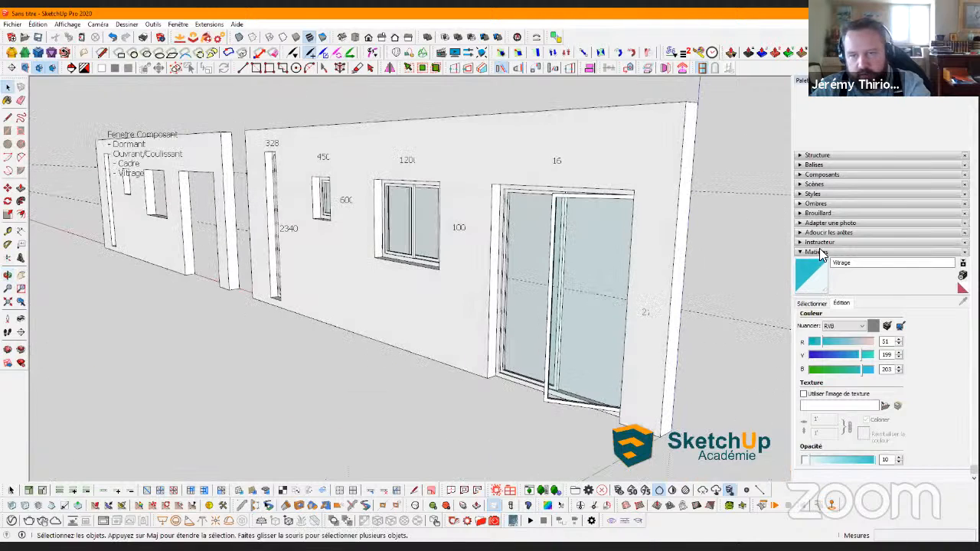
Hide and show the Menuiseries Vitrage tag a couple of times to check the recoloured glazing
left_click(812, 280)
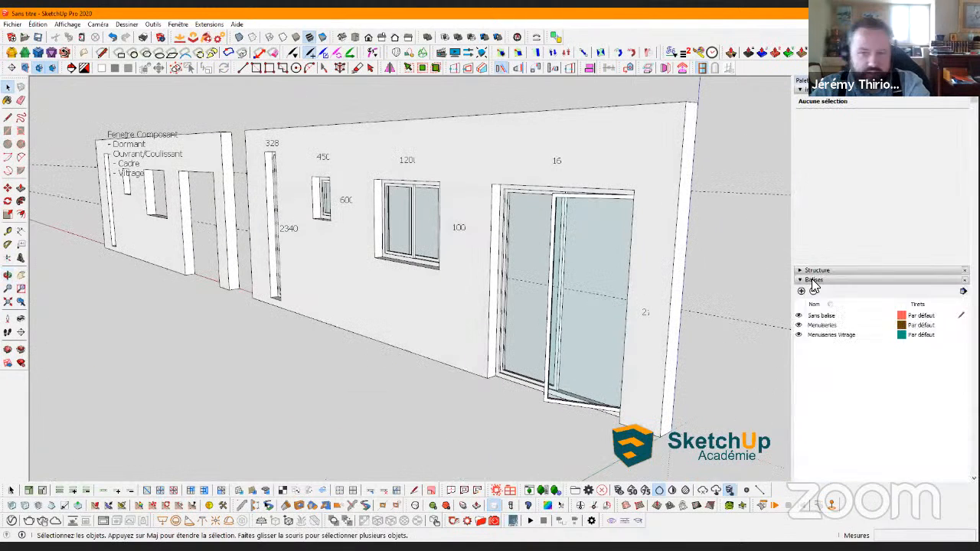
left_click(796, 335)
left_click(797, 335)
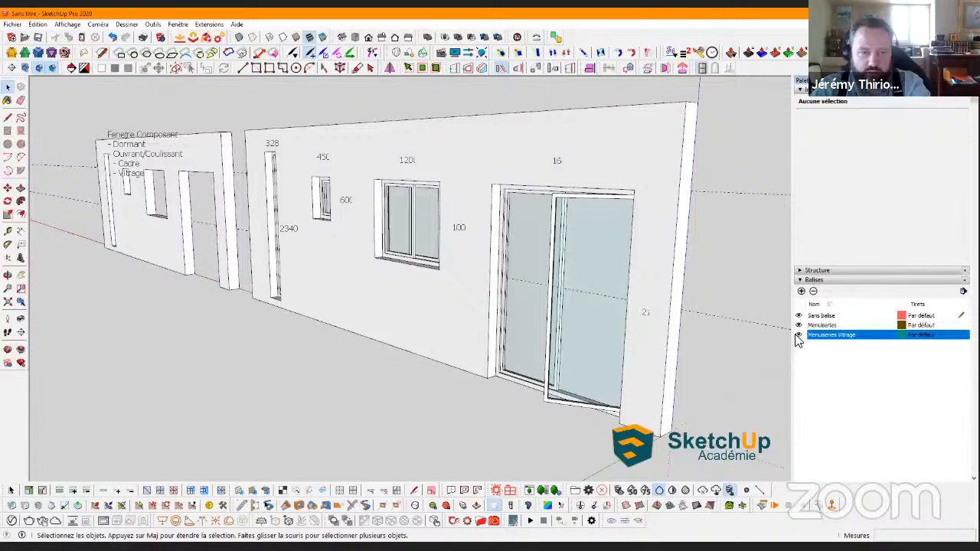
left_click(797, 335)
left_click(796, 335)
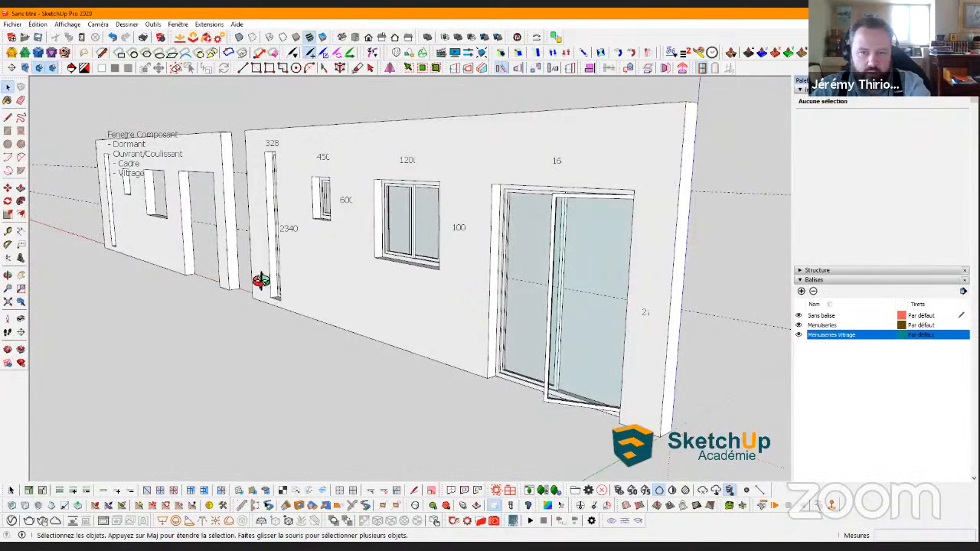
Assign the Menuiseries tag to all four window components in the wall and clear the selection
mouse_move(258, 280)
middle_mouse_down()
mouse_move(99, 332)
mouse_move(258, 302)
mouse_move(240, 281)
middle_mouse_up()
scroll(240, 281, "down", 1)
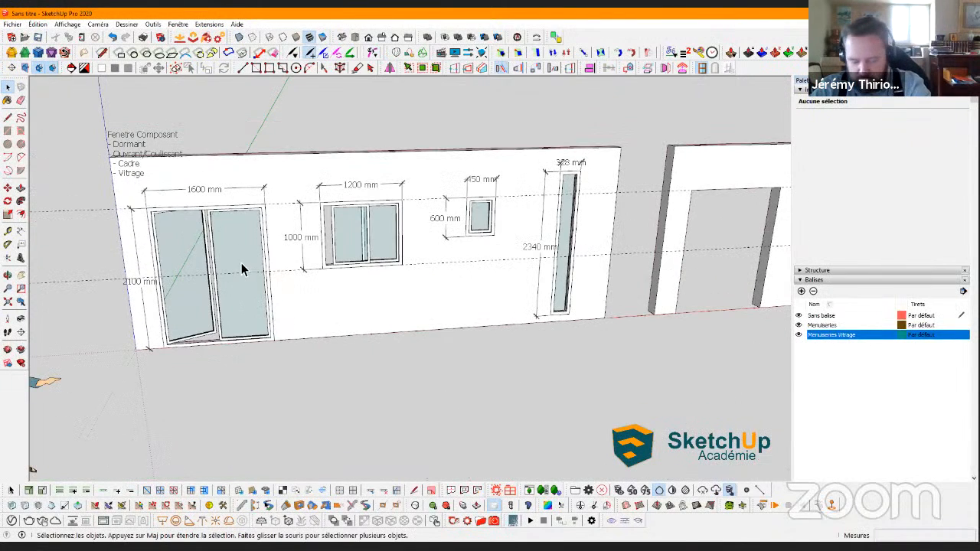
left_click(239, 254)
left_click(369, 242, "shift")
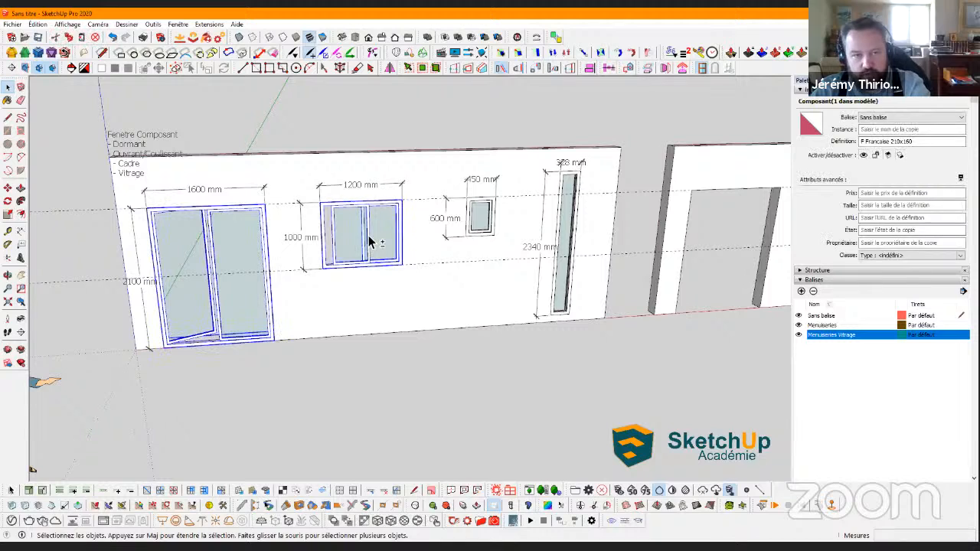
left_click(479, 243, "shift")
left_click(566, 231, "shift")
left_click(888, 117)
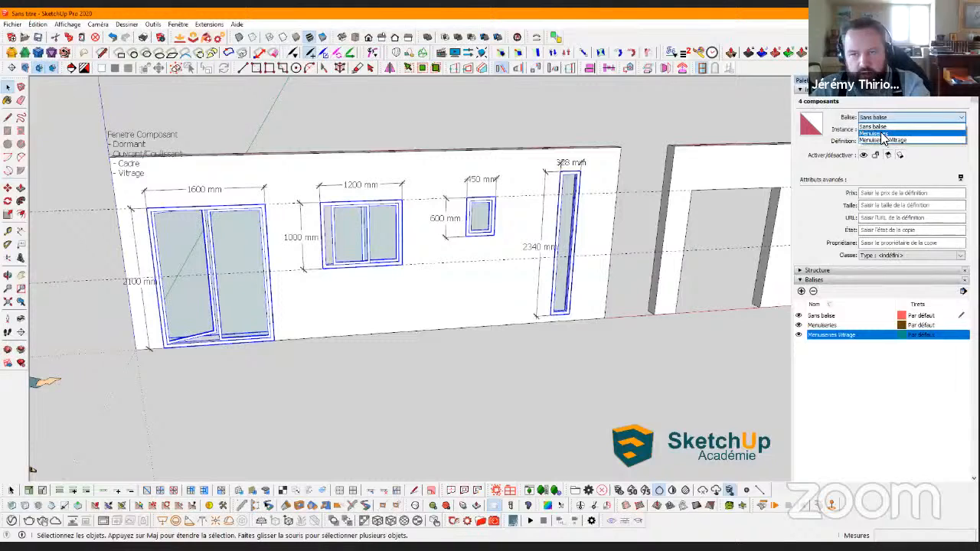
left_click(883, 135)
left_click(656, 349)
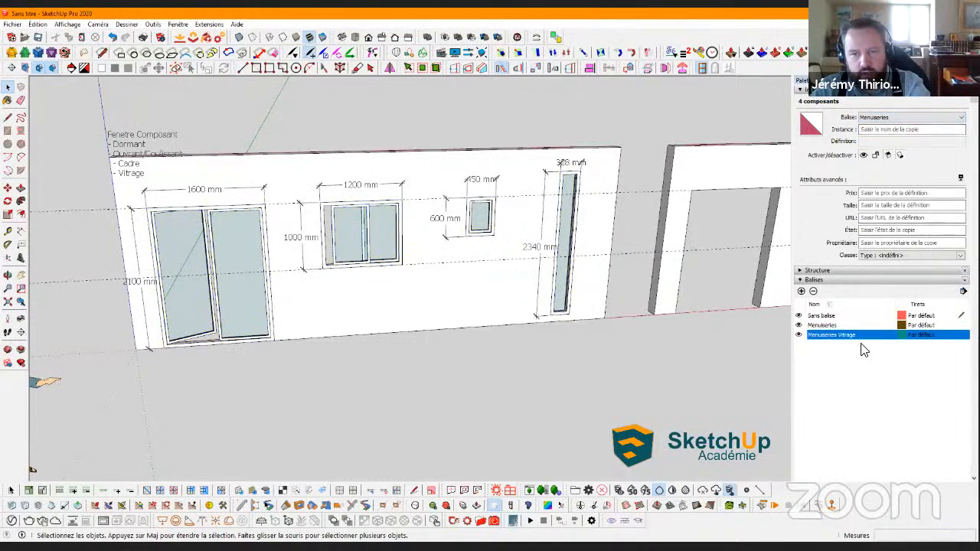
Toggle the Menuiseries and Menuiseries Vitrage tags off and on to check what each one controls
left_click(799, 326)
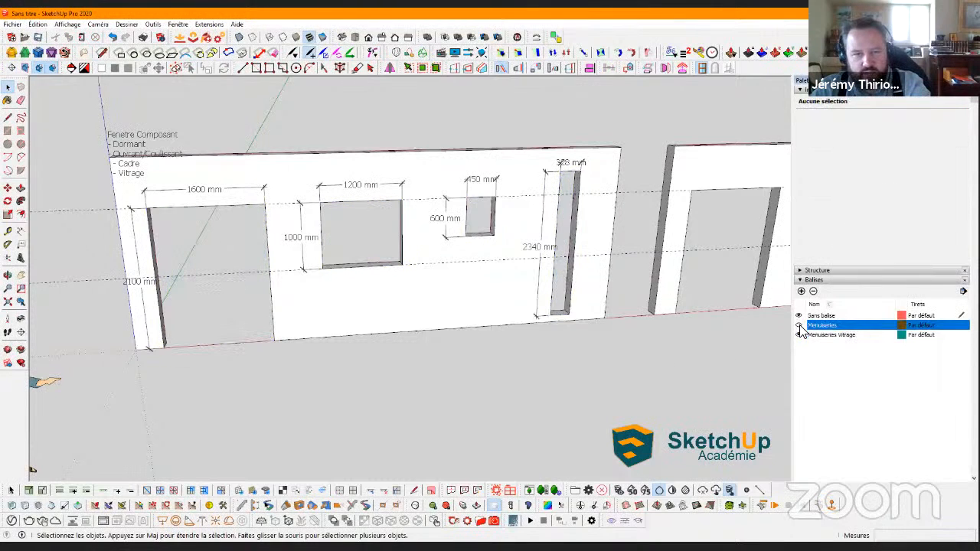
left_click(799, 326)
left_click(798, 335)
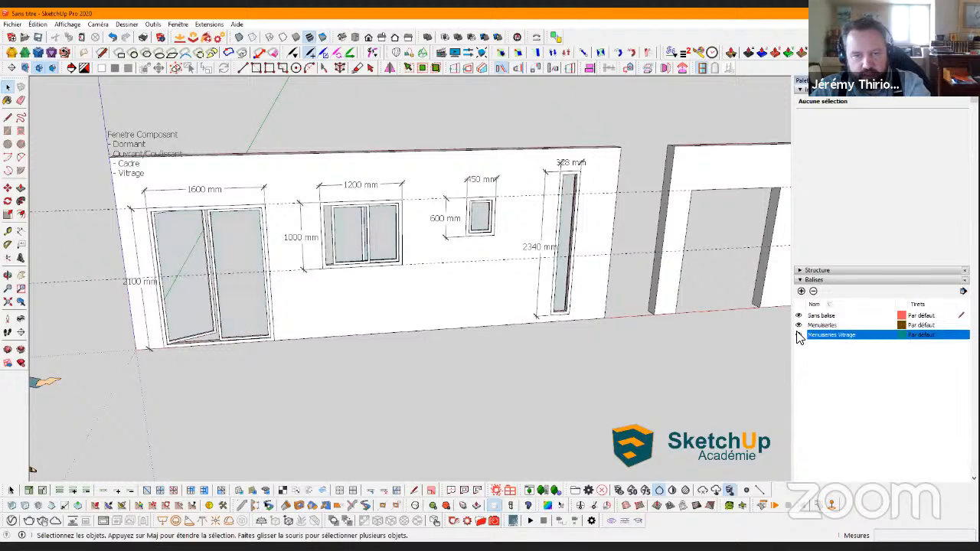
left_click(798, 335)
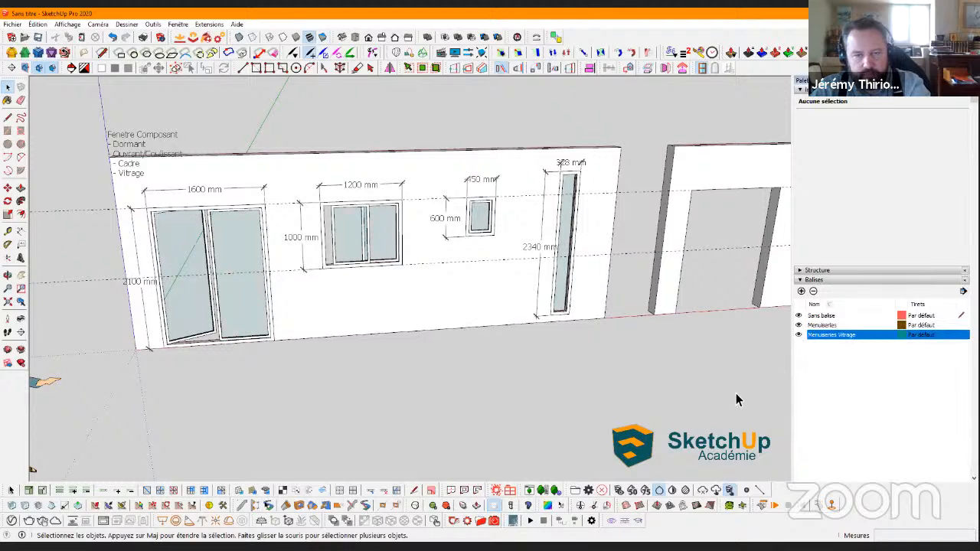
left_click(799, 326)
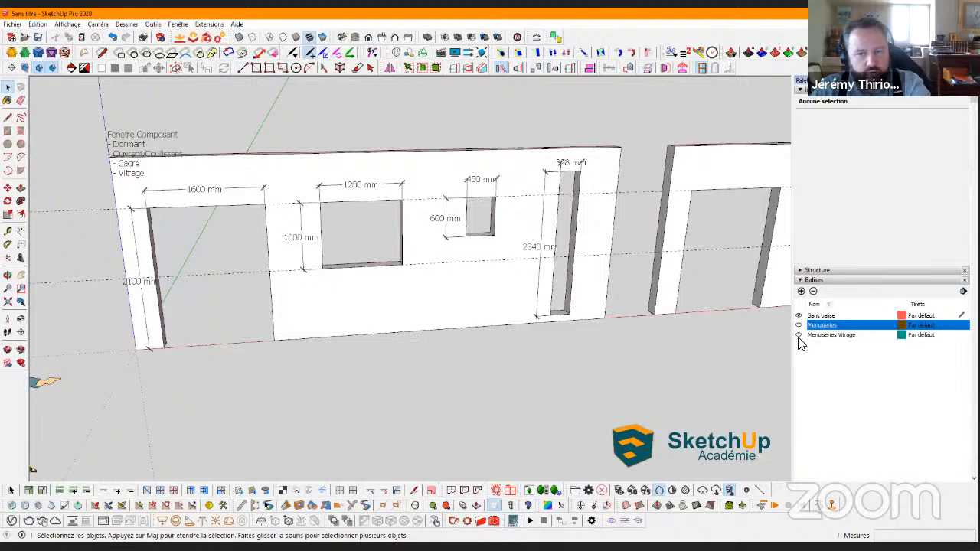
left_click(798, 325)
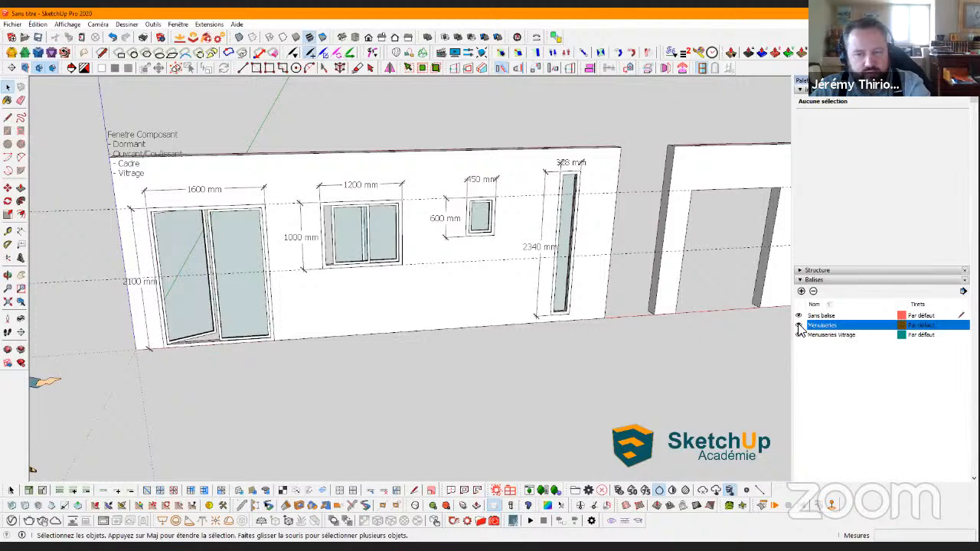
left_click(799, 326)
left_click(799, 326)
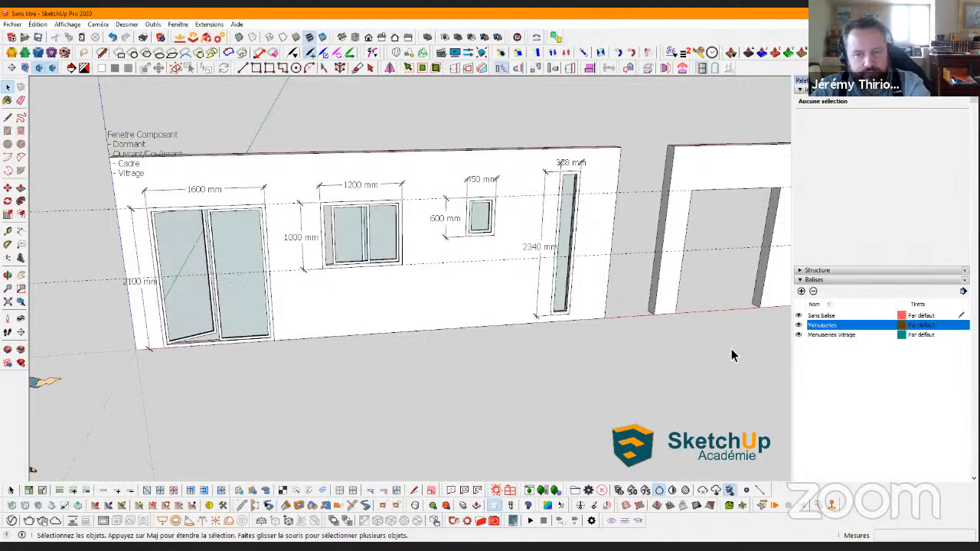
Create a new tag named Murs
middle_click_drag(553, 372, 709, 331)
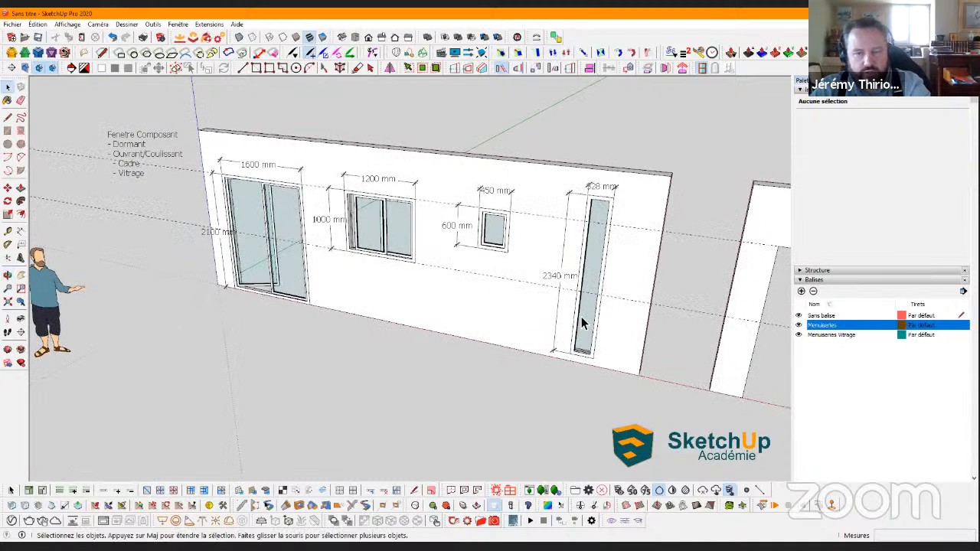
scroll(581, 321, "down", 1)
left_click(801, 291)
type("Murs")
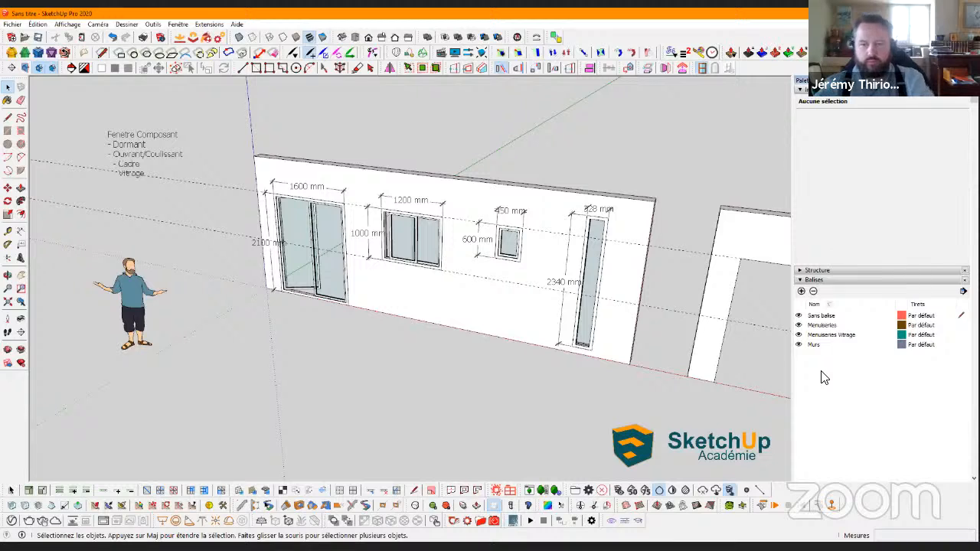
Assign the Murs tag to both wall groups and toggle the tag's visibility off and on to check it
left_click(620, 336)
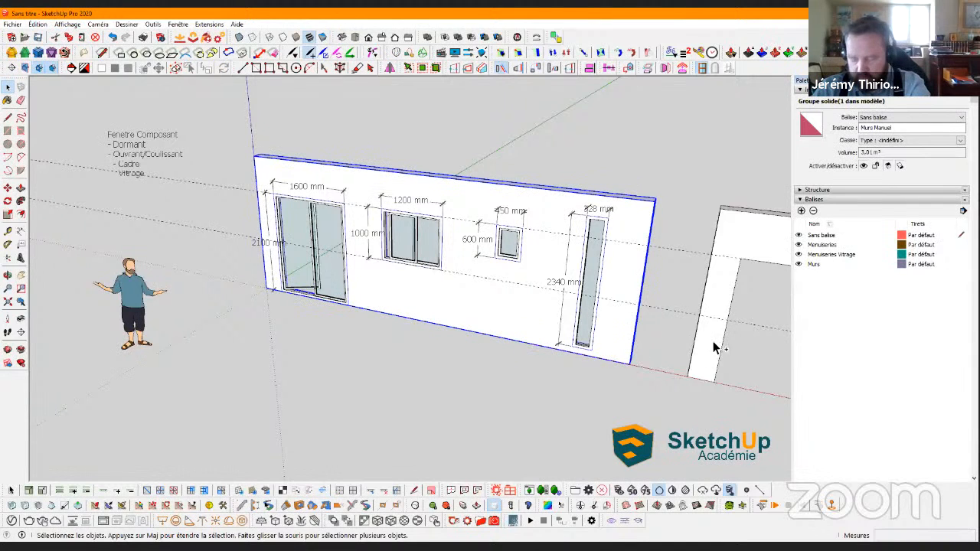
left_click(729, 300, "ctrl")
left_click(911, 117)
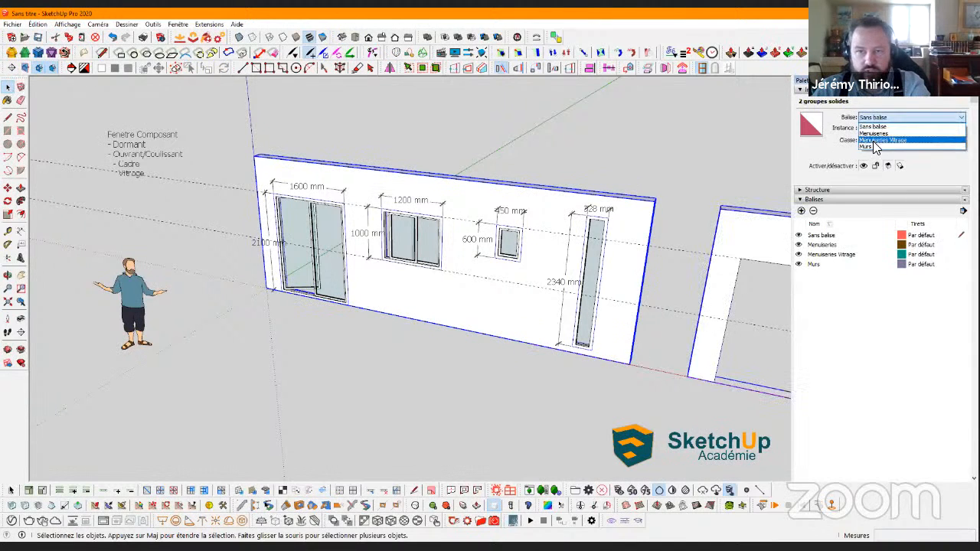
left_click(873, 154)
left_click(798, 264)
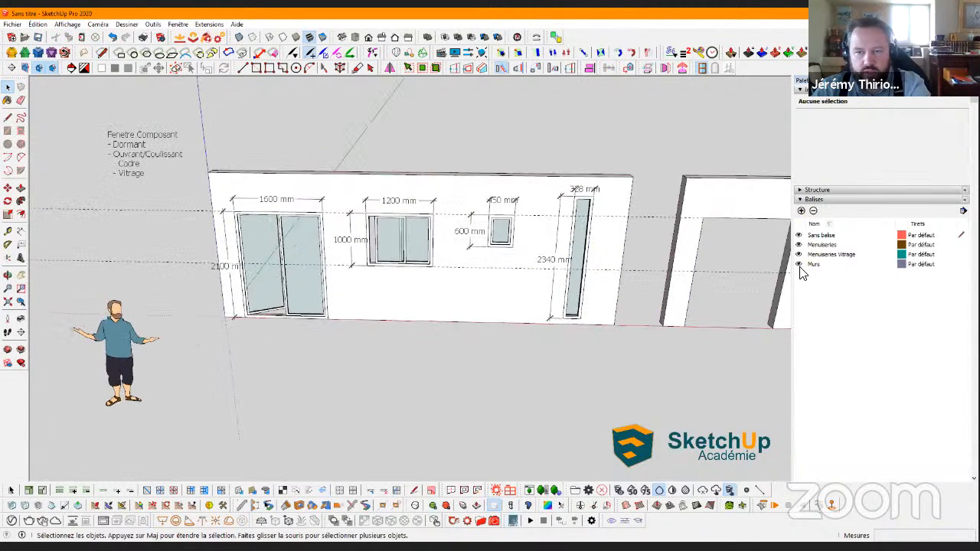
left_click(798, 264)
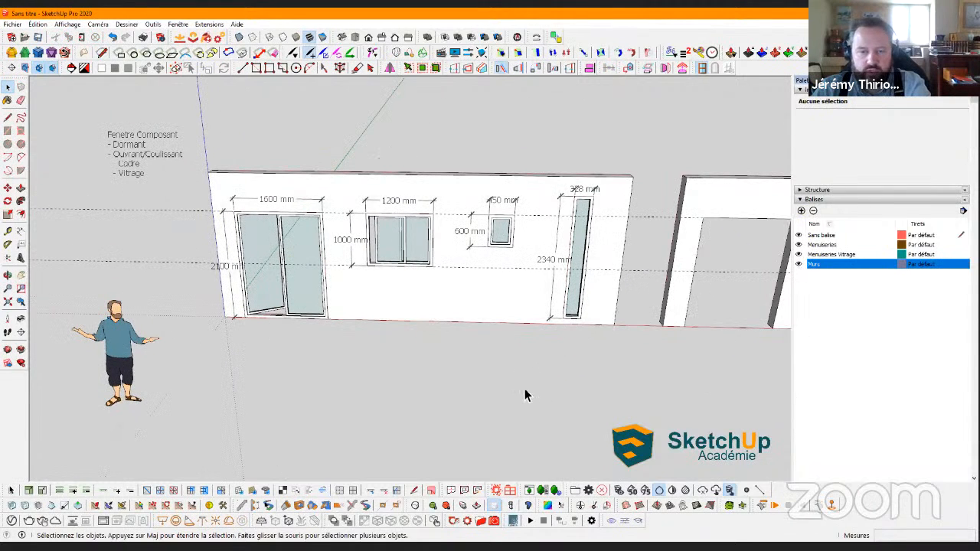
Select all four window components, display the model structure, and cut the windows out of the model
middle_click_drag(525, 388, 309, 245)
left_click(310, 245)
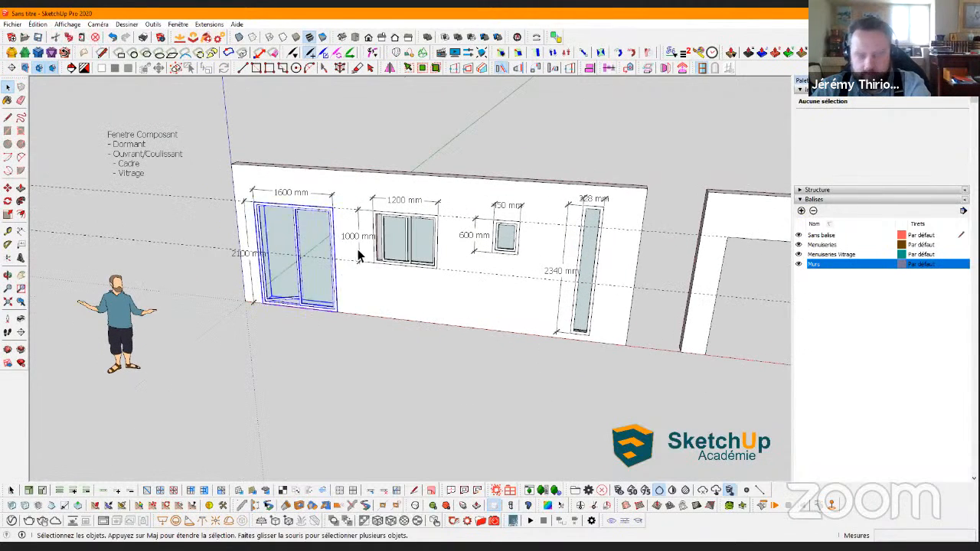
left_click(420, 238, "shift")
left_click(507, 240, "shift")
left_click(593, 249, "shift")
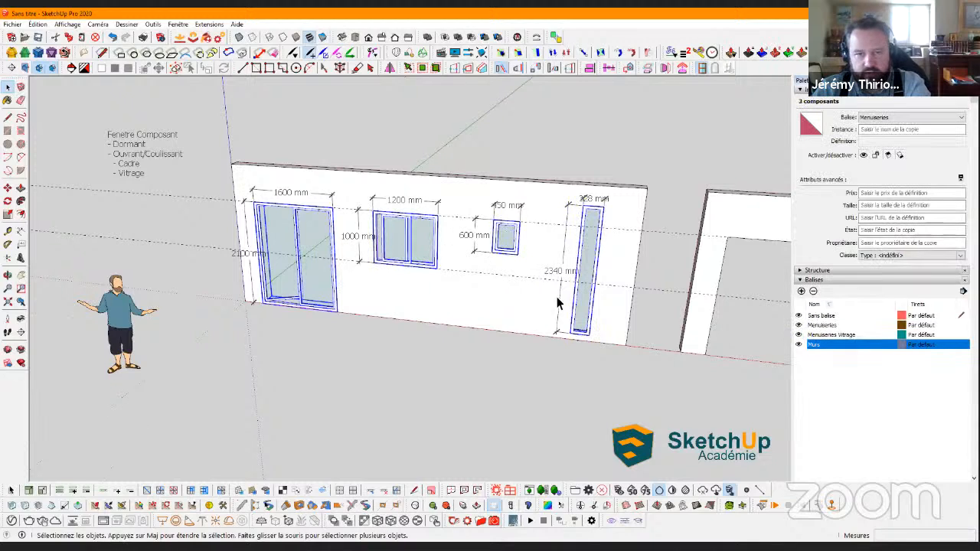
left_click(813, 271)
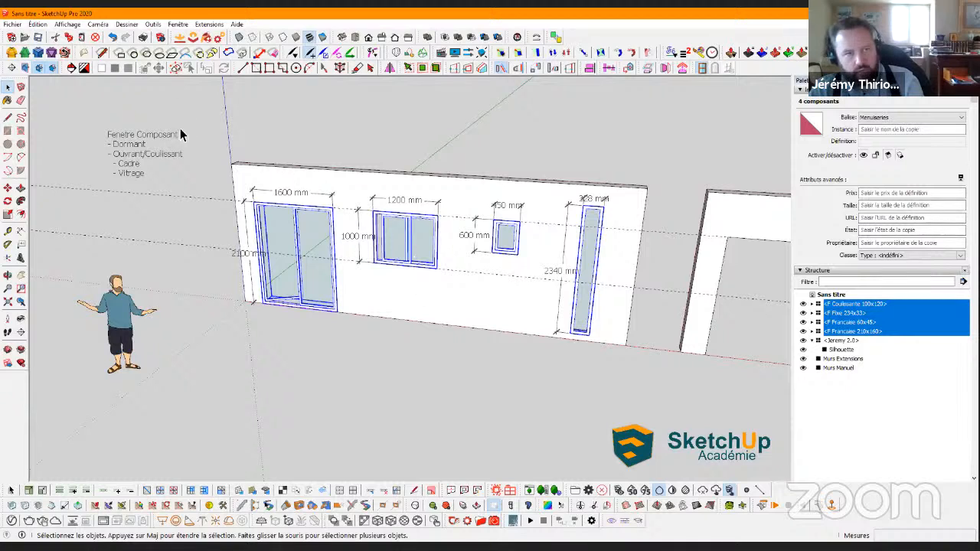
left_click(38, 23)
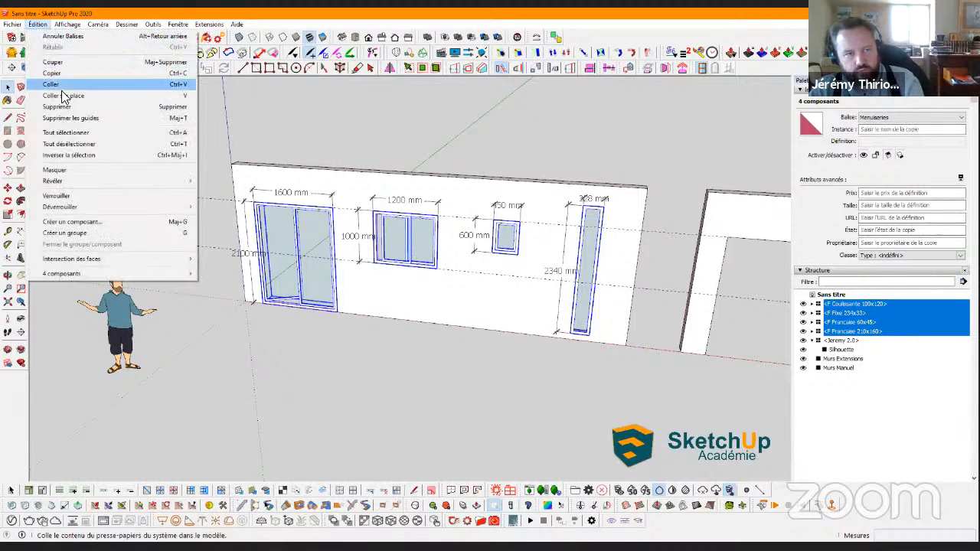
left_click(53, 62)
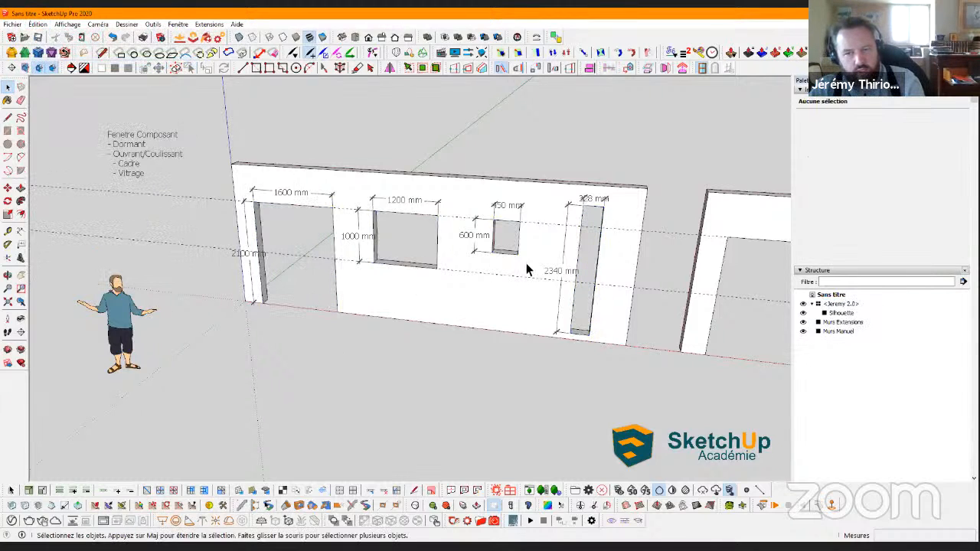
Open the Murs Manuel wall group and paste the four cut window components in place inside it
double_click(440, 237)
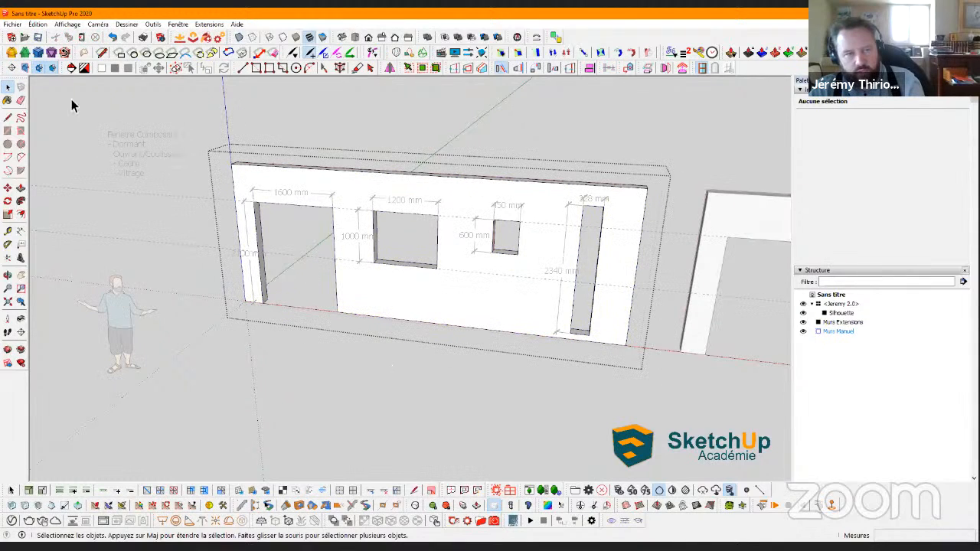
left_click(38, 24)
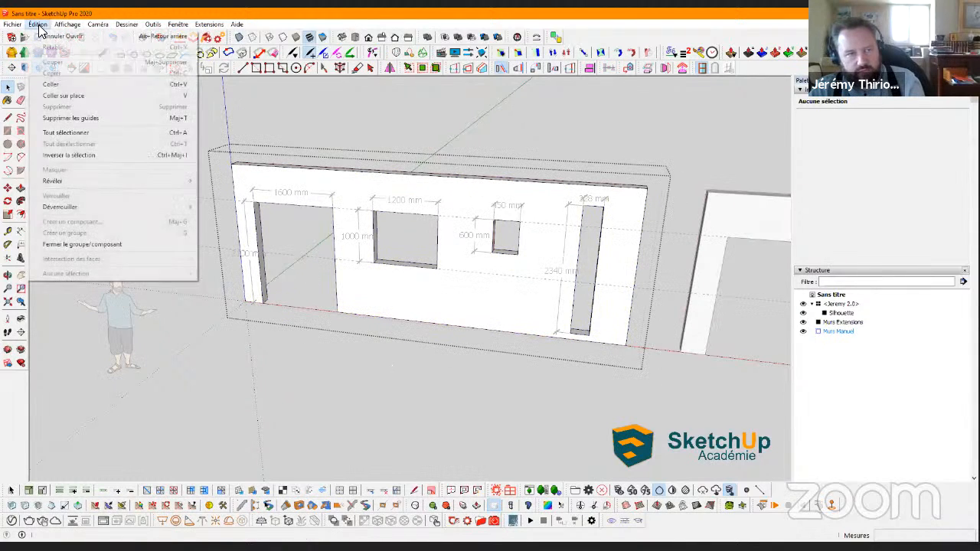
left_click(67, 98)
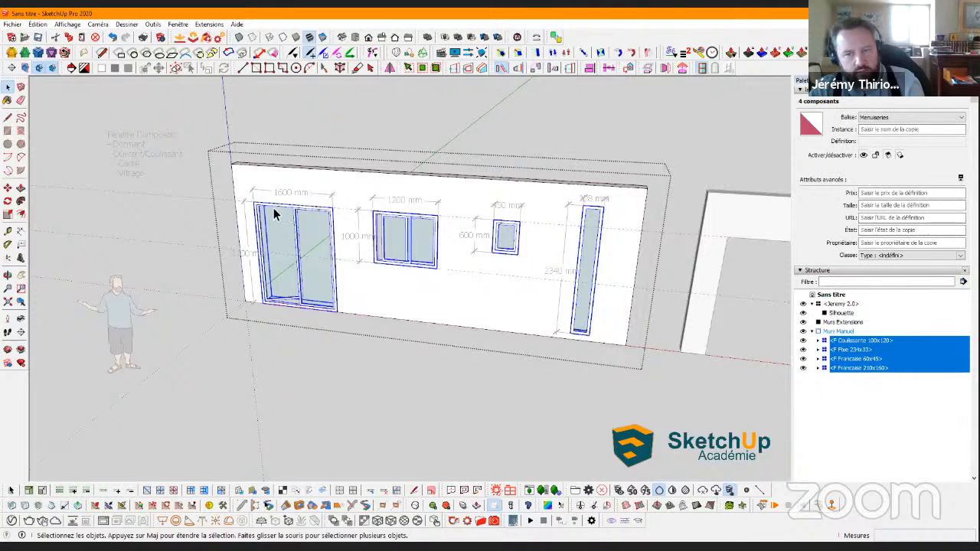
Hide the Murs tag to isolate and delete the window dimensions, and turn the tag back on
left_click(836, 331)
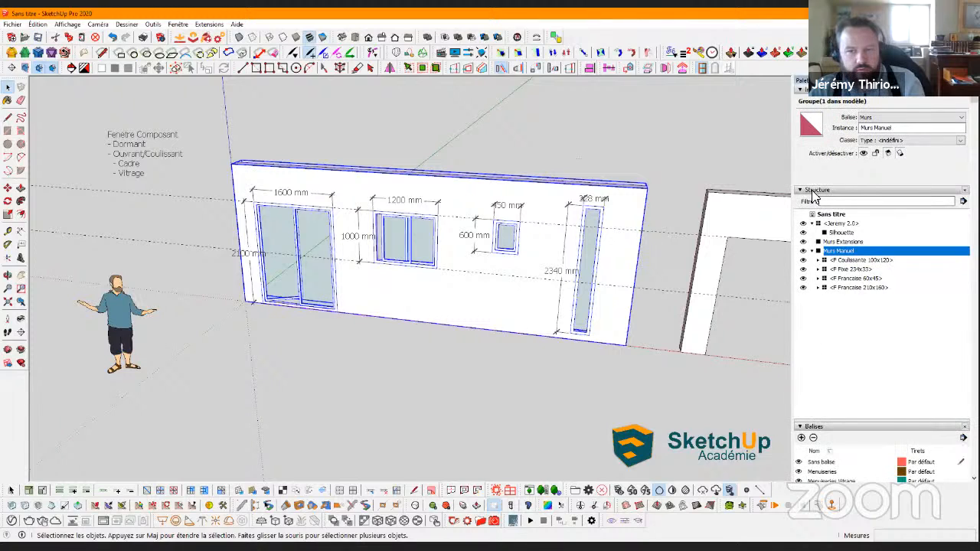
left_click(816, 190)
left_click(798, 265)
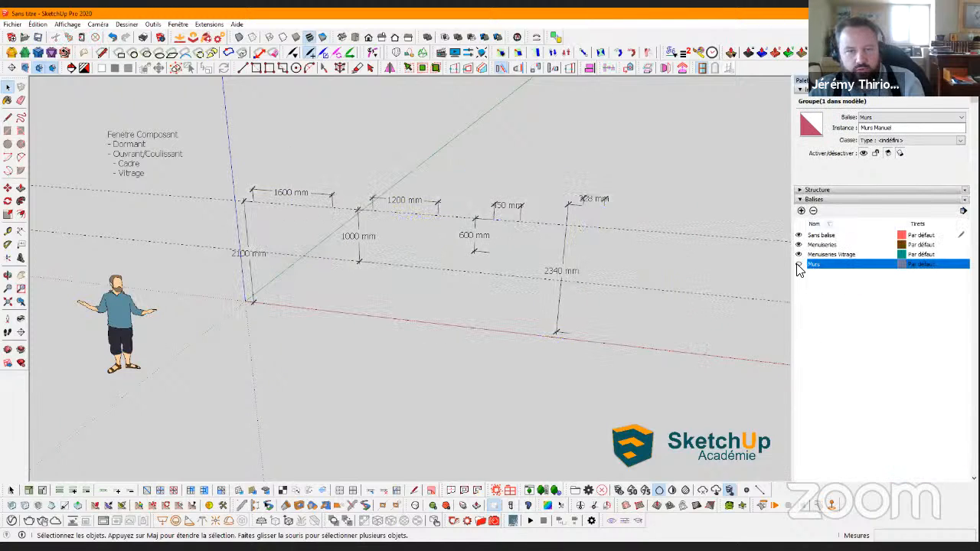
left_click_drag(225, 146, 651, 376)
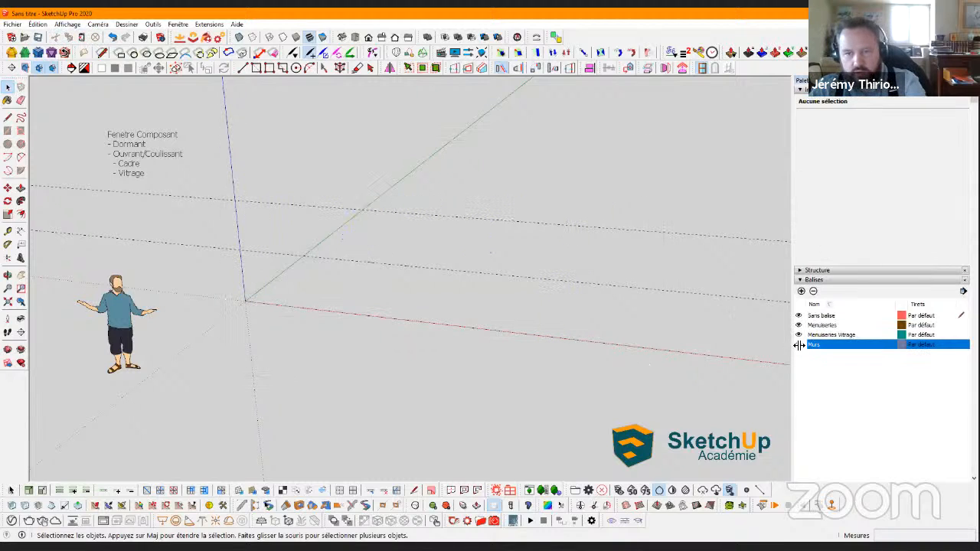
left_click(799, 344)
Toggle the Menuiseries and Menuiseries Vitrage tags off and on to check the nested windows
left_click(799, 325)
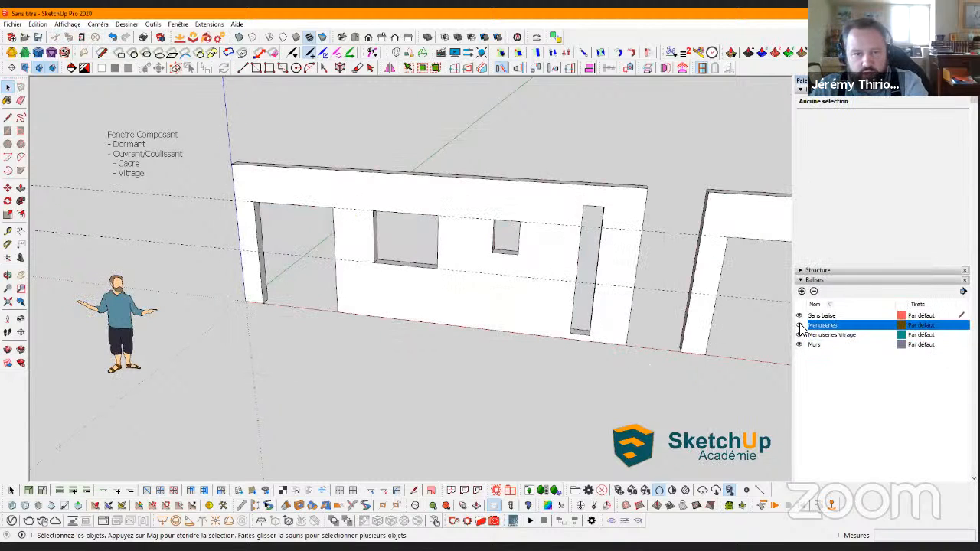
left_click(799, 326)
left_click(799, 335)
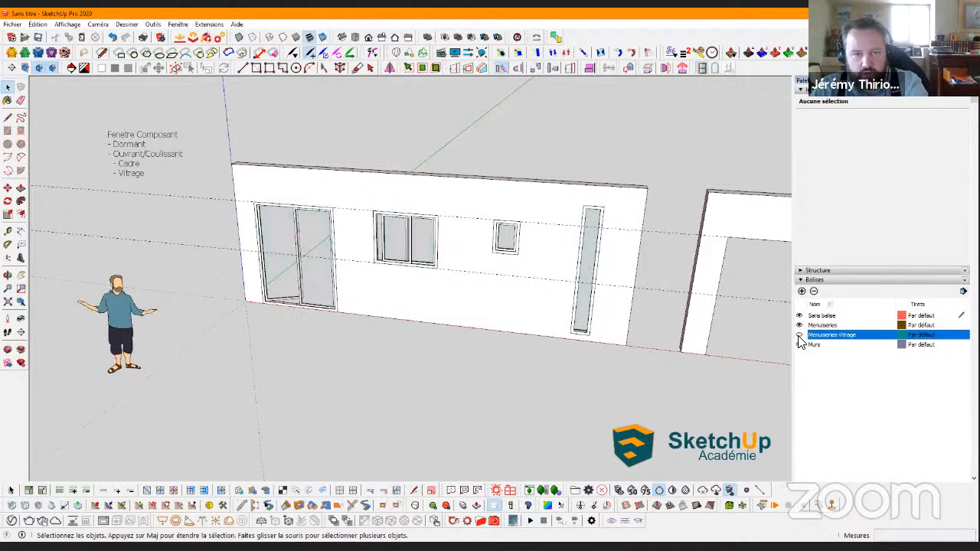
left_click(799, 336)
left_click(810, 345)
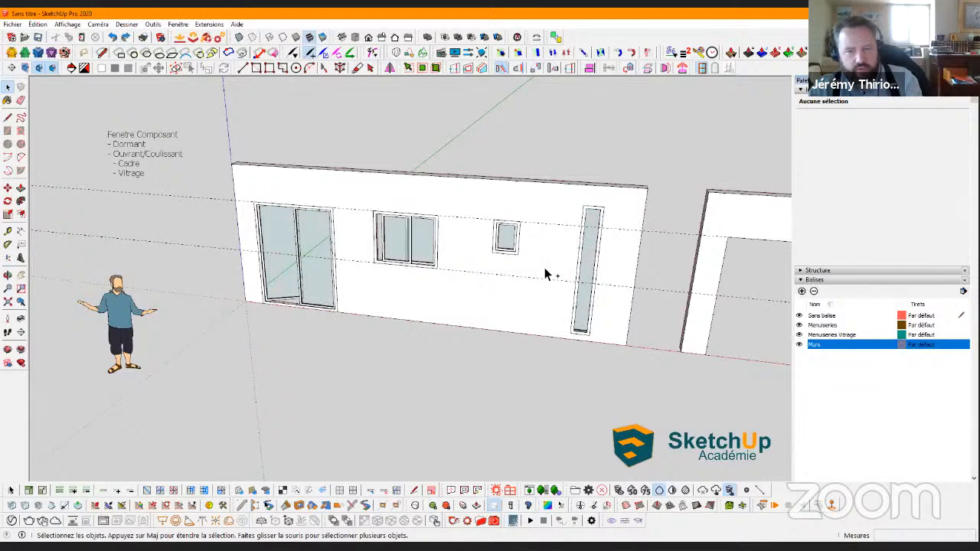
Undo the dimension deletion, the paste inside the Murs Manuel group and the cutting of the windows
key("ctrl+z")
key("ctrl+z")
key("ctrl+z")
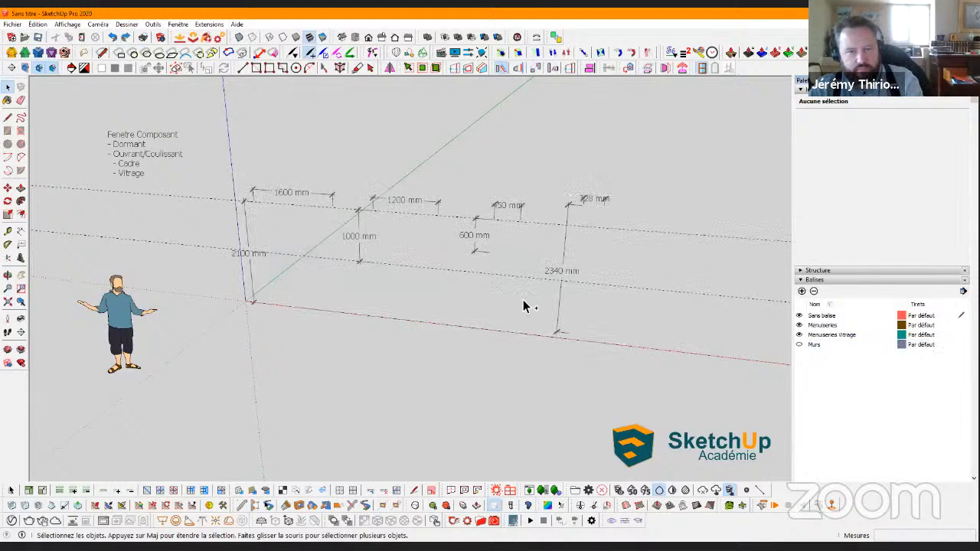
key("ctrl+z")
key("ctrl+z")
key("ctrl+z")
key("ctrl+z")
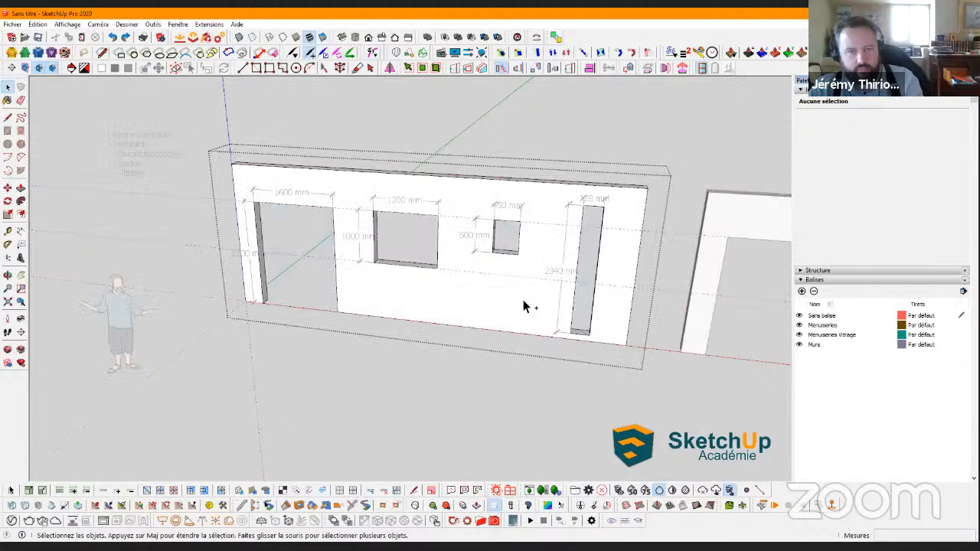
left_click_drag(240, 157, 360, 274)
key("x")
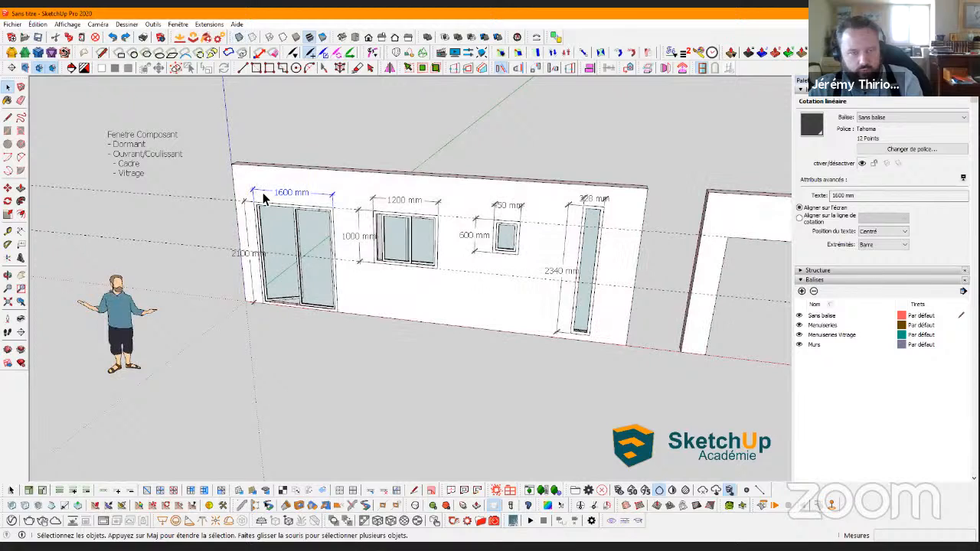
Erase the width and height dimensions around all four windows with the Eraser tool
key("e")
left_click(267, 191)
left_click(245, 224)
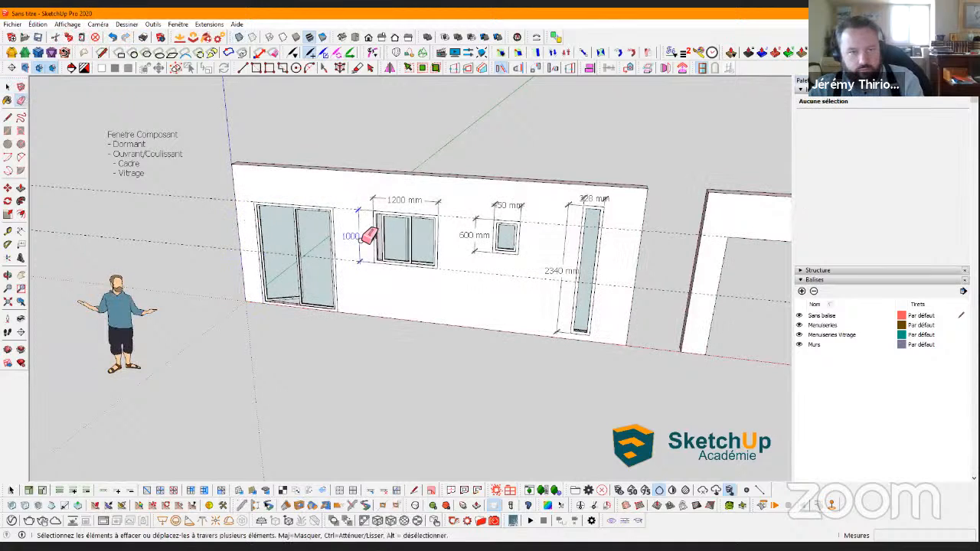
left_click(366, 213)
left_click(398, 200)
left_click(475, 223)
left_click(490, 212)
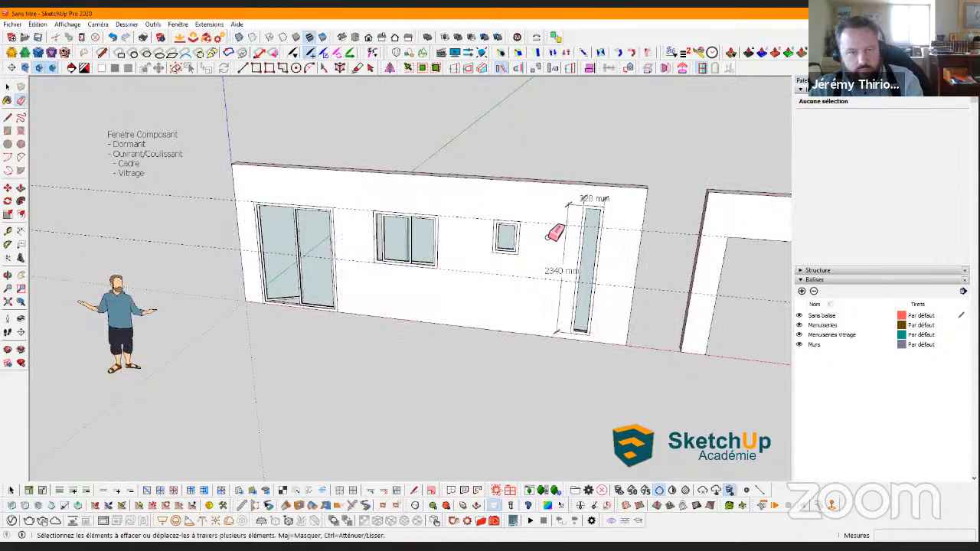
left_click(567, 218)
left_click(599, 201)
key("space")
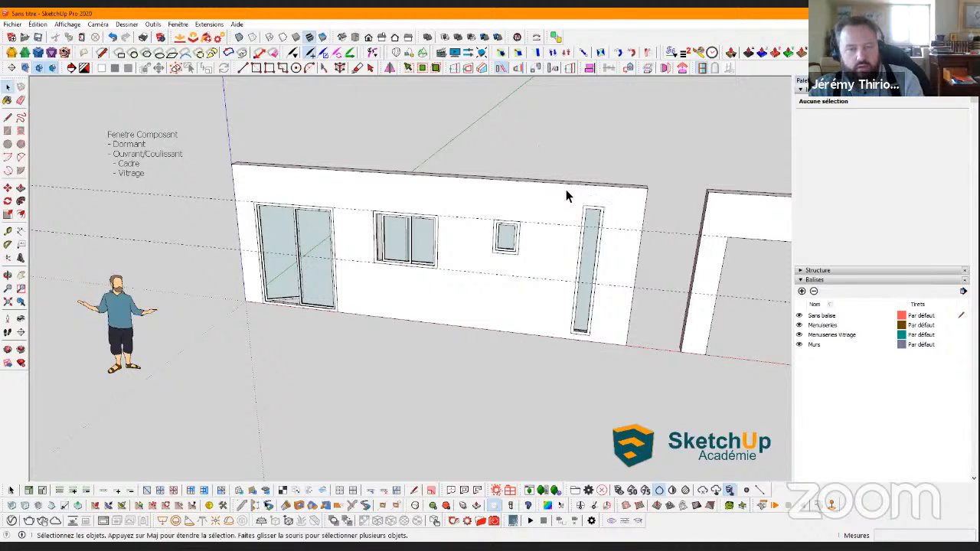
Select all four window components and move them into the Murs Manuel group within the model structure
mouse_move(566, 193)
middle_mouse_down()
mouse_move(492, 260)
mouse_move(510, 253)
middle_mouse_up()
left_click(507, 242)
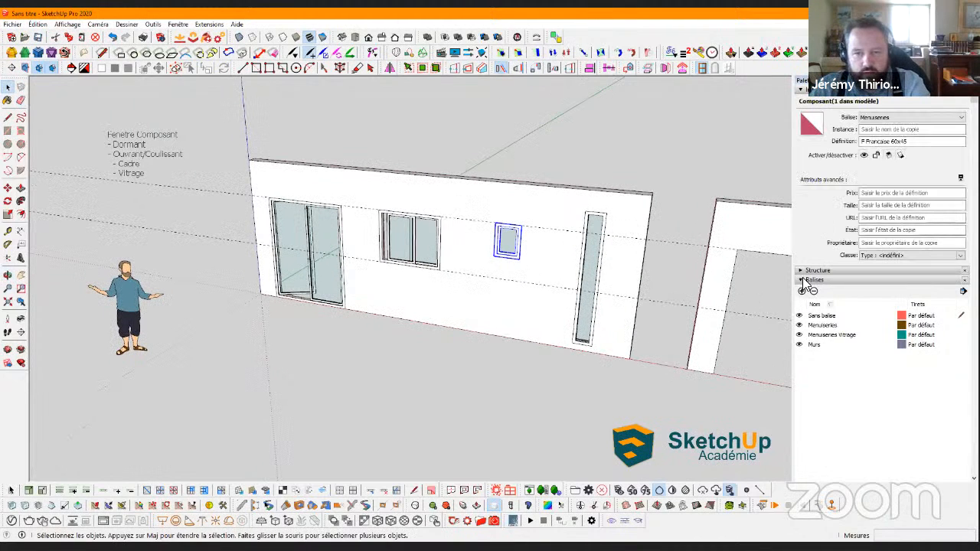
left_click(406, 251, "shift")
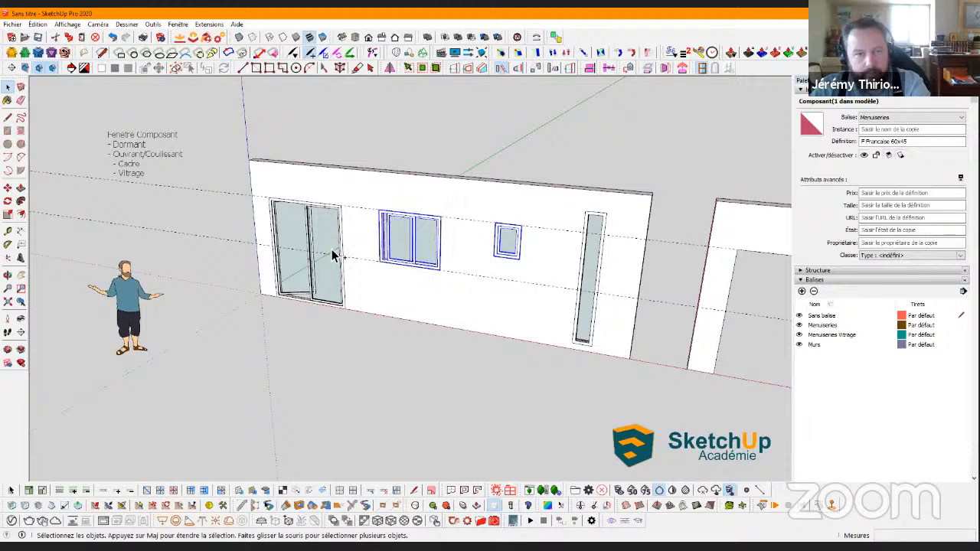
left_click(337, 255, "shift")
left_click(591, 268, "shift")
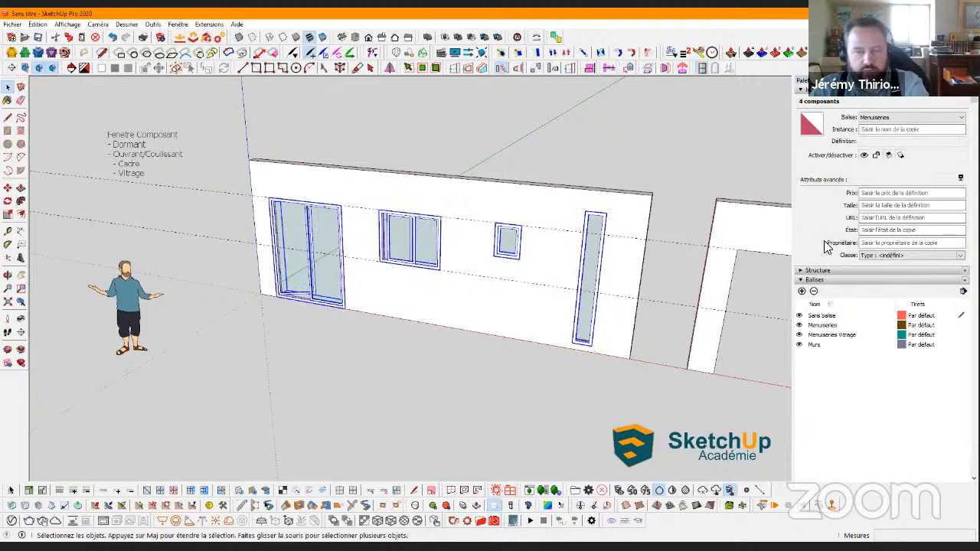
left_click(818, 271)
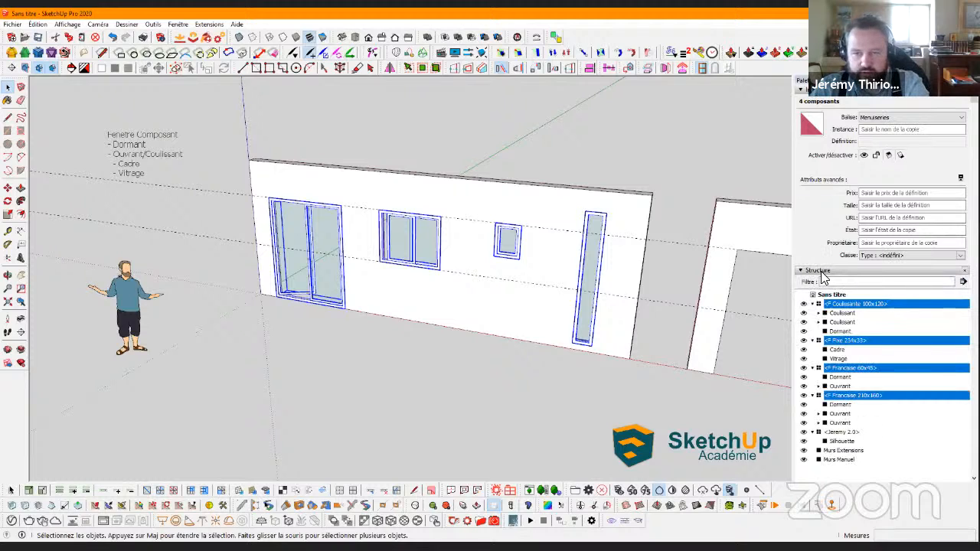
left_click(812, 304)
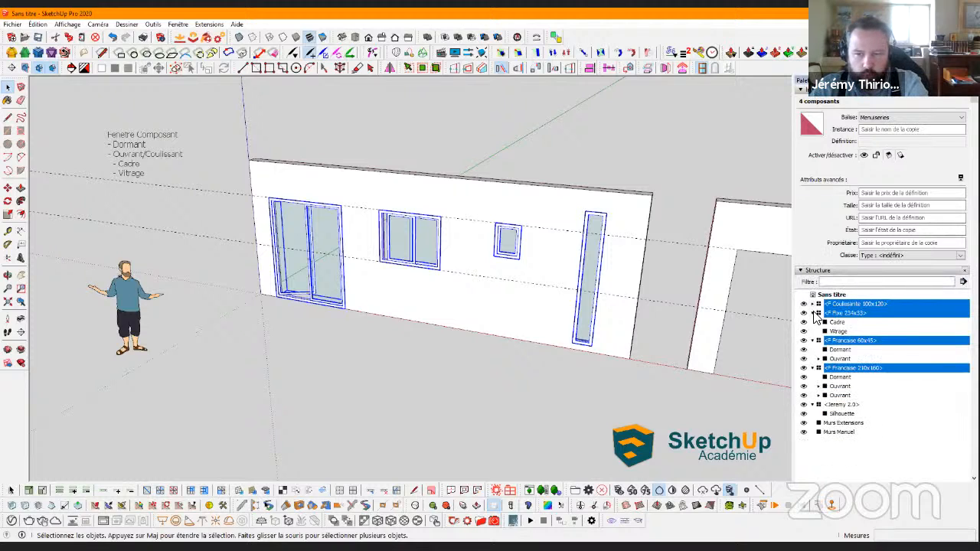
left_click(813, 313)
left_click(813, 323)
left_click(813, 332)
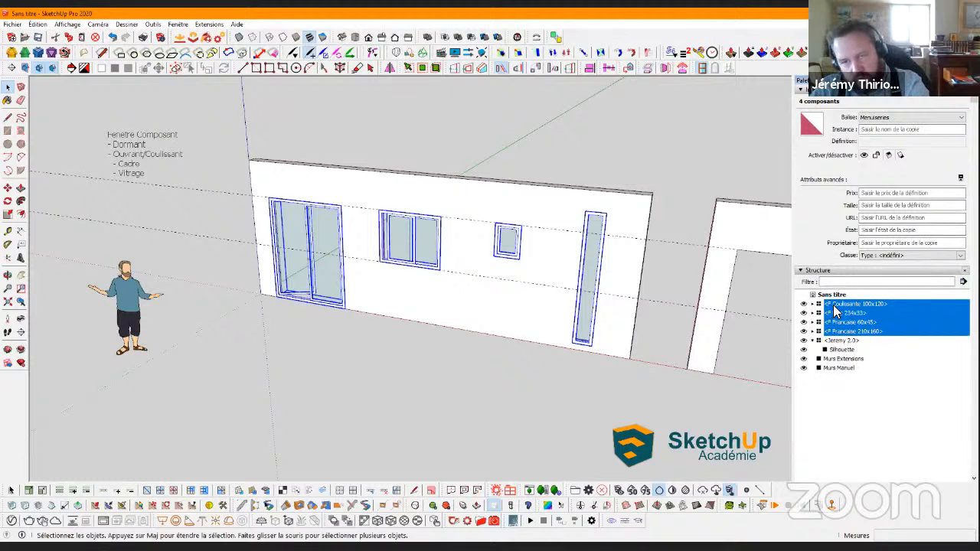
left_click_drag(833, 306, 827, 375)
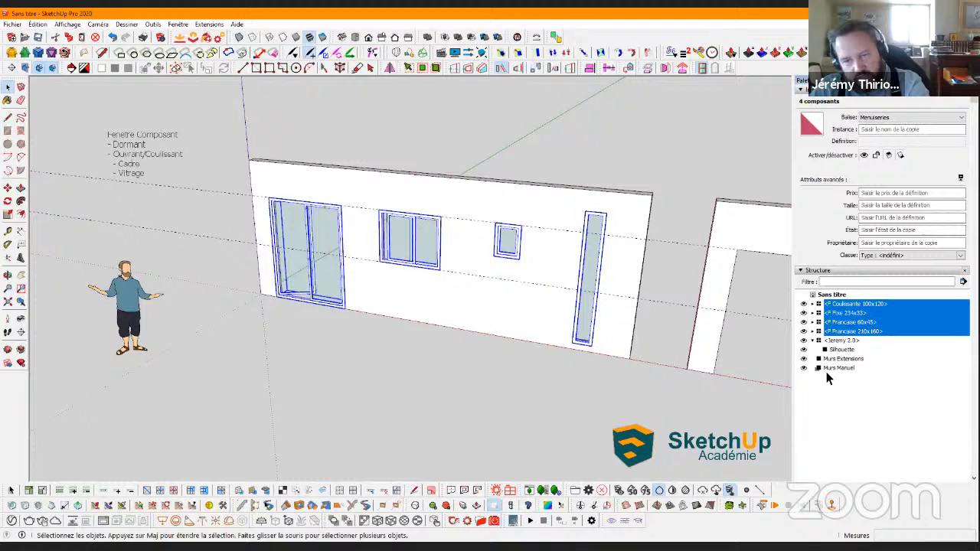
left_click_drag(828, 375, 828, 375)
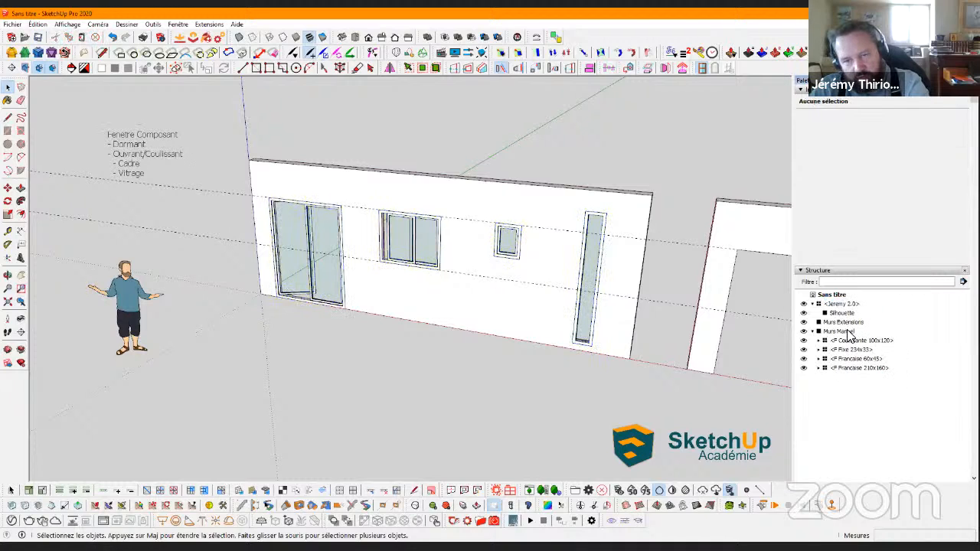
Hide and show the Murs Manuel group to check that it controls the nested windows, and collapse the structure list
left_click(837, 331)
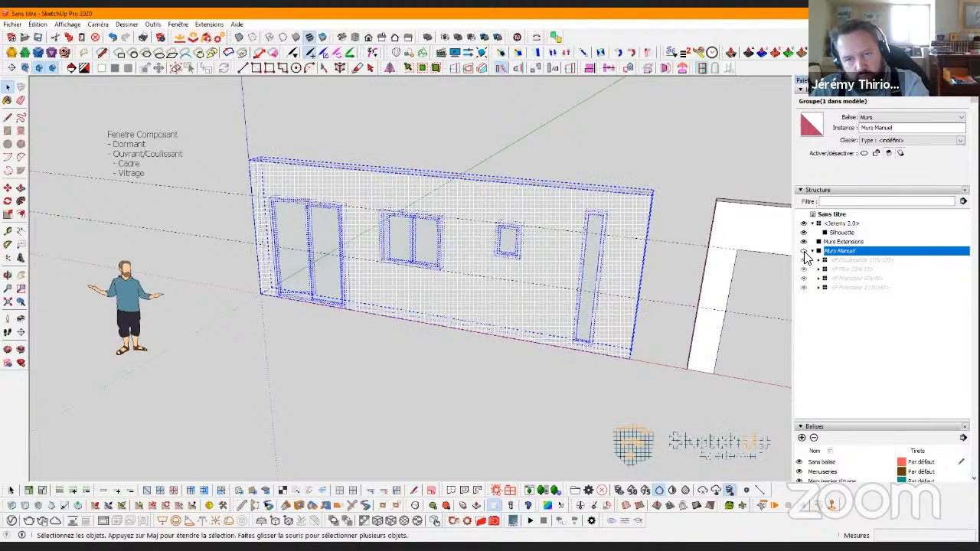
left_click(813, 252)
left_click(814, 252)
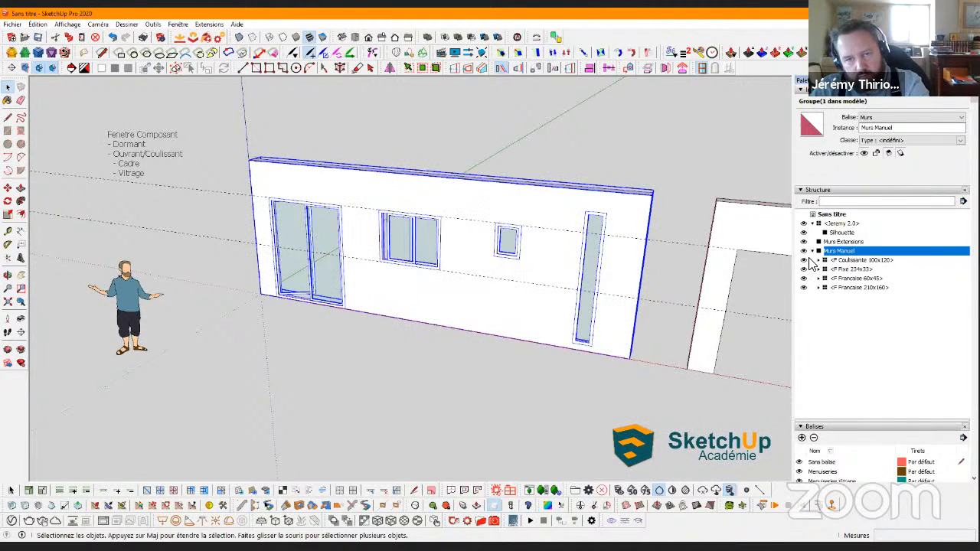
left_click(575, 451)
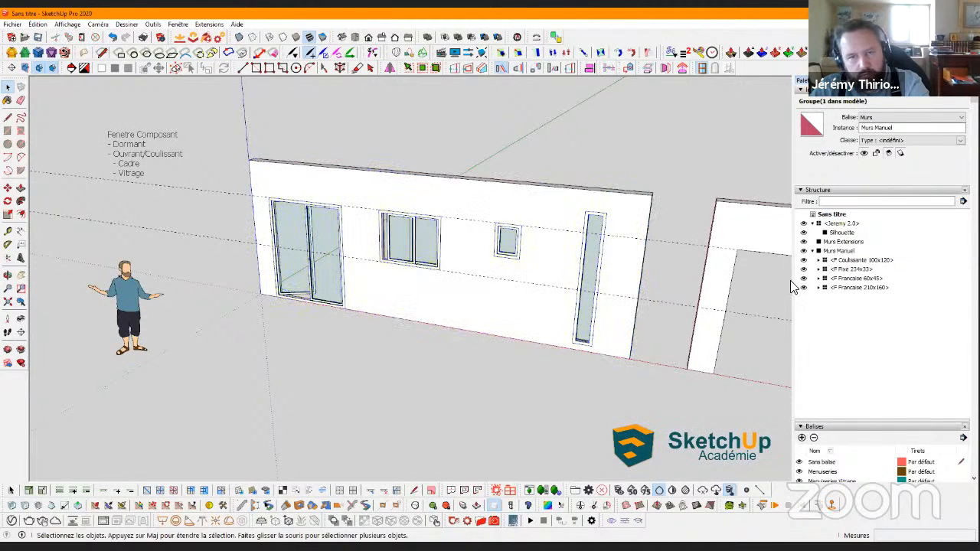
left_click(817, 189)
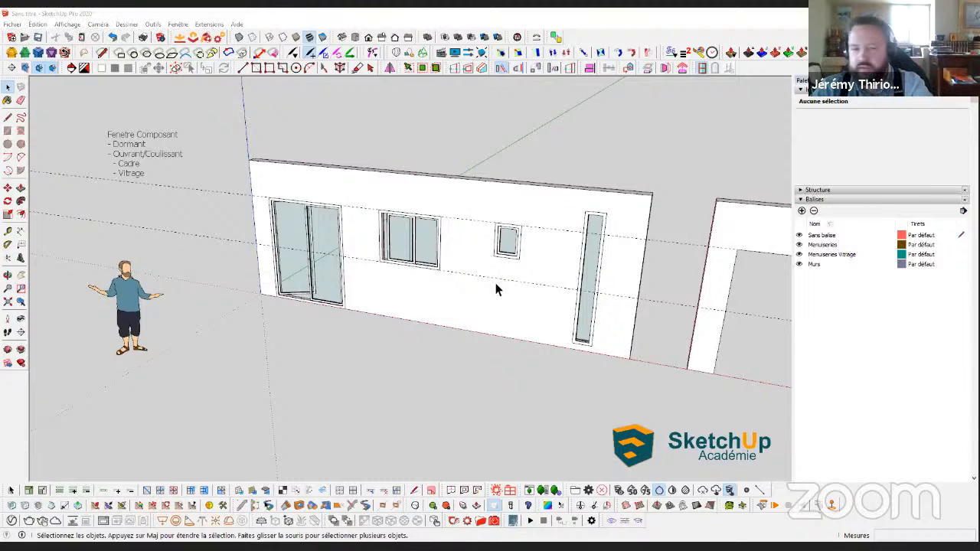
Open the small F Francaise 60x45 window component for editing and select its Ouvrant group
middle_click_drag(433, 304, 335, 277)
scroll(321, 278, "up", 4)
mouse_move(443, 246)
middle_mouse_down()
mouse_move(575, 239)
mouse_move(684, 209)
middle_mouse_up()
scroll(614, 241, "up", 6)
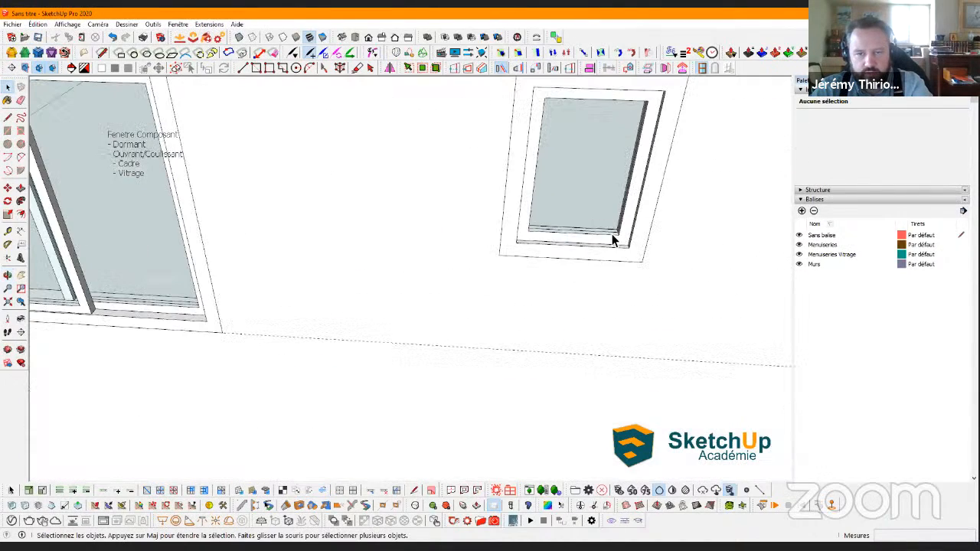
double_click(602, 251)
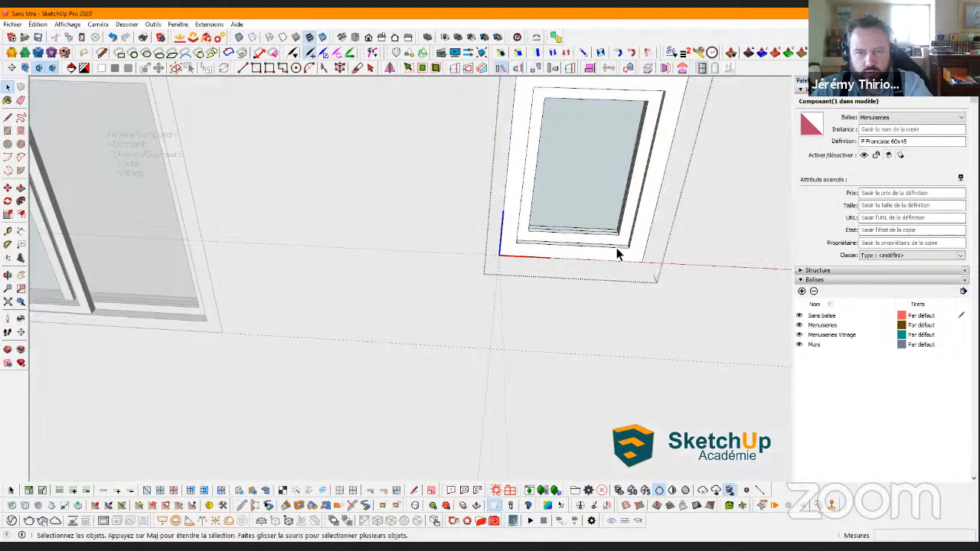
middle_click_drag(459, 271, 110, 220)
left_click(605, 304)
Rotate the small window's Ouvrant sash open around the vertical axis at its lower hinge-side corner
key("q")
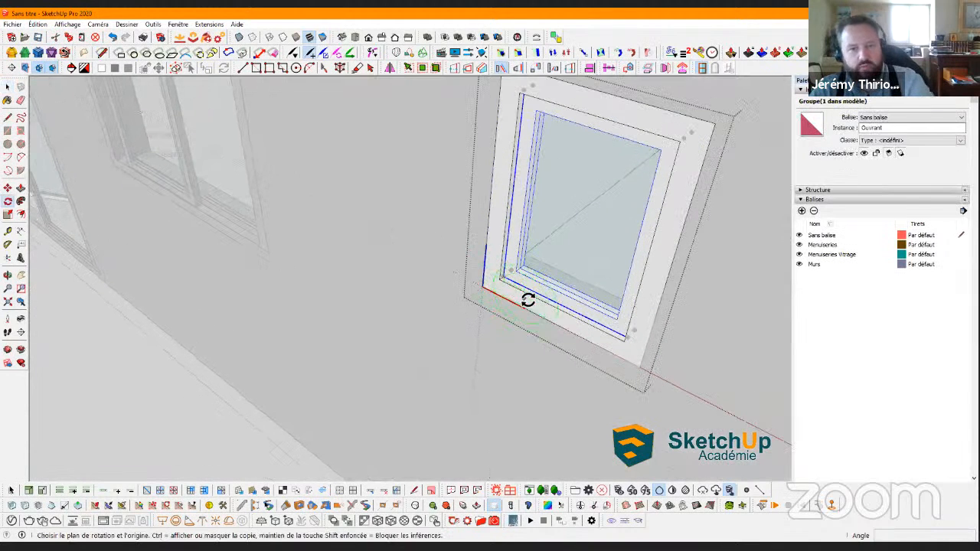
scroll(528, 300, "up", 3)
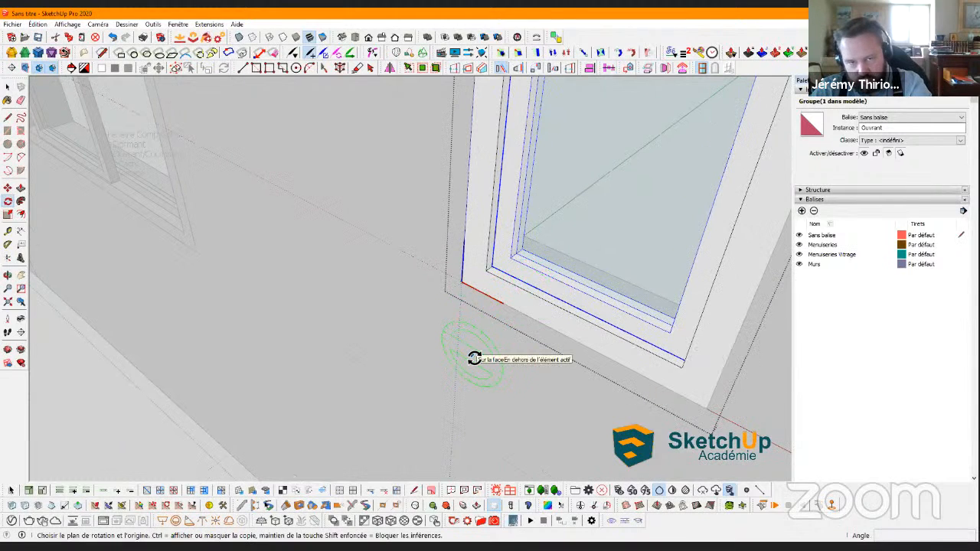
key("Right")
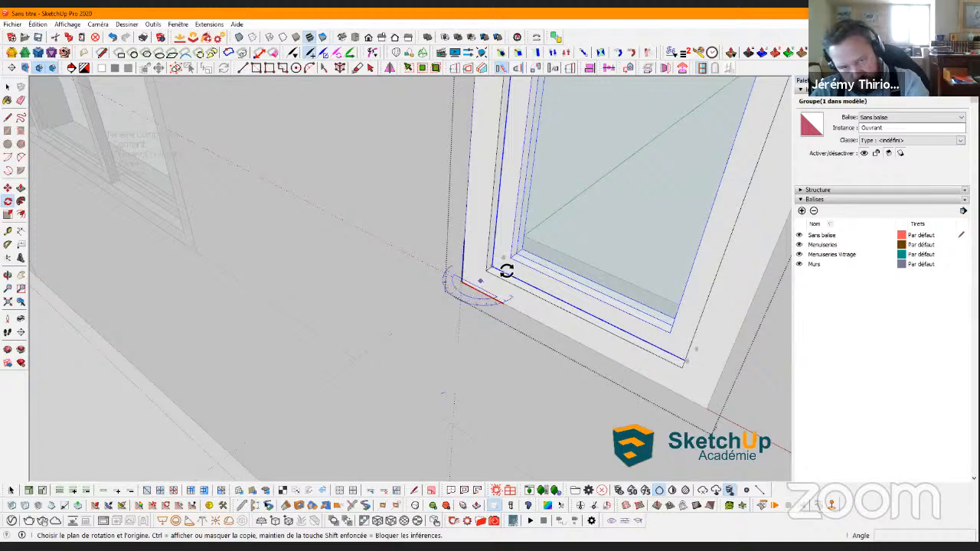
scroll(494, 270, "up", 2)
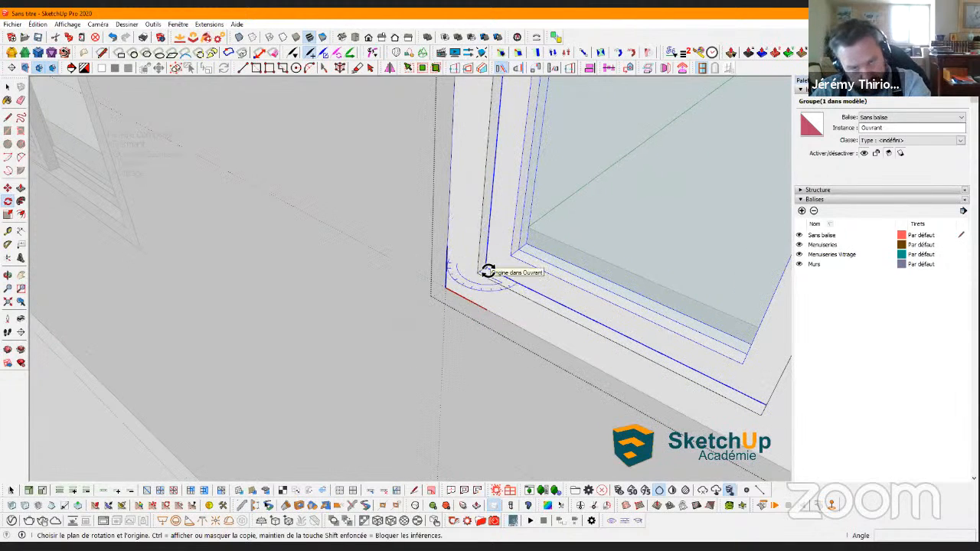
left_click(485, 269)
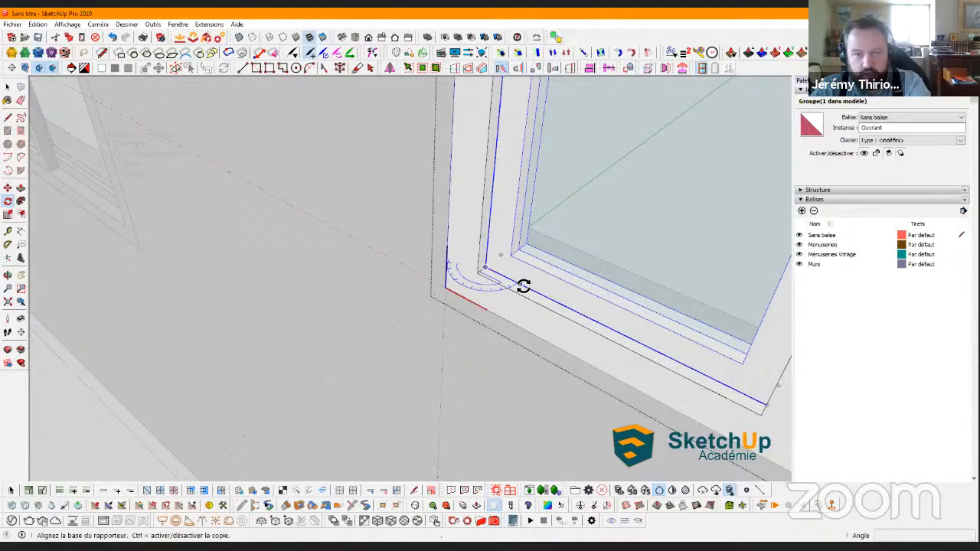
left_click(521, 284)
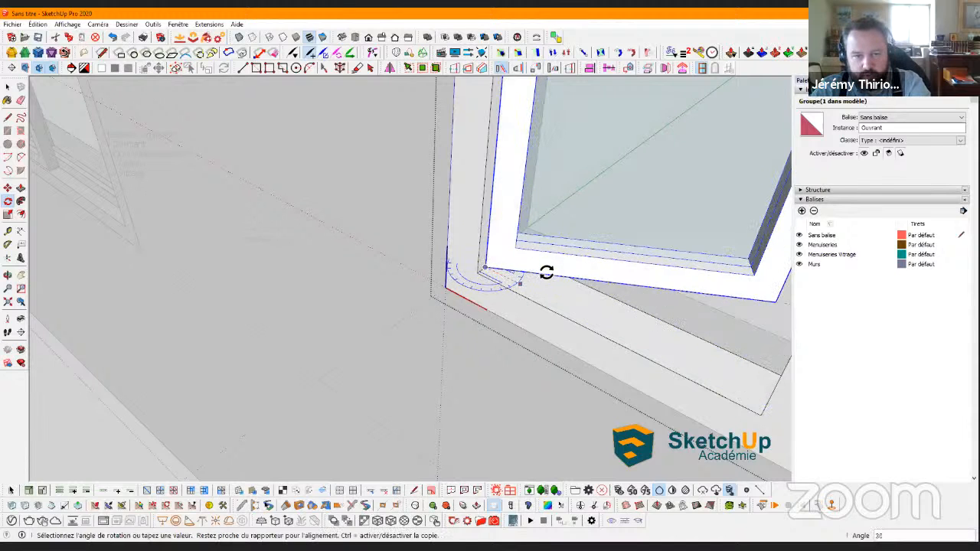
left_click(491, 268)
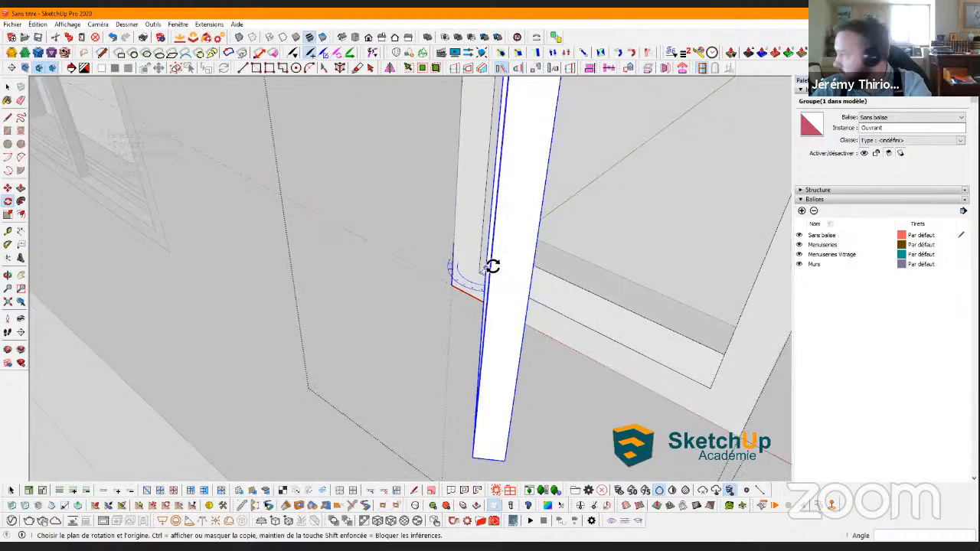
scroll(491, 266, "down", 3)
key("space")
scroll(306, 403, "down", 3)
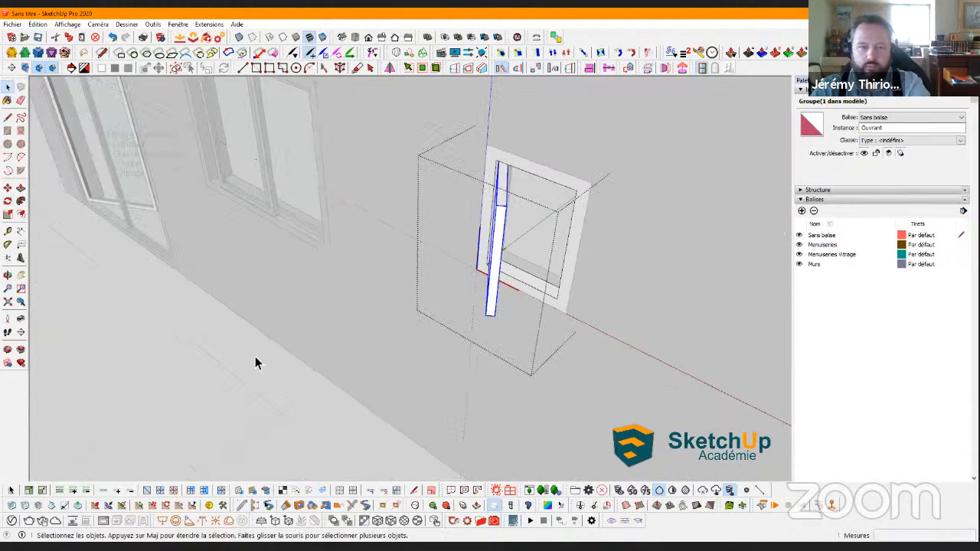
Examine the whole wall with its four windows and the small window's opened sash from several angles
middle_click_drag(257, 364, 330, 341)
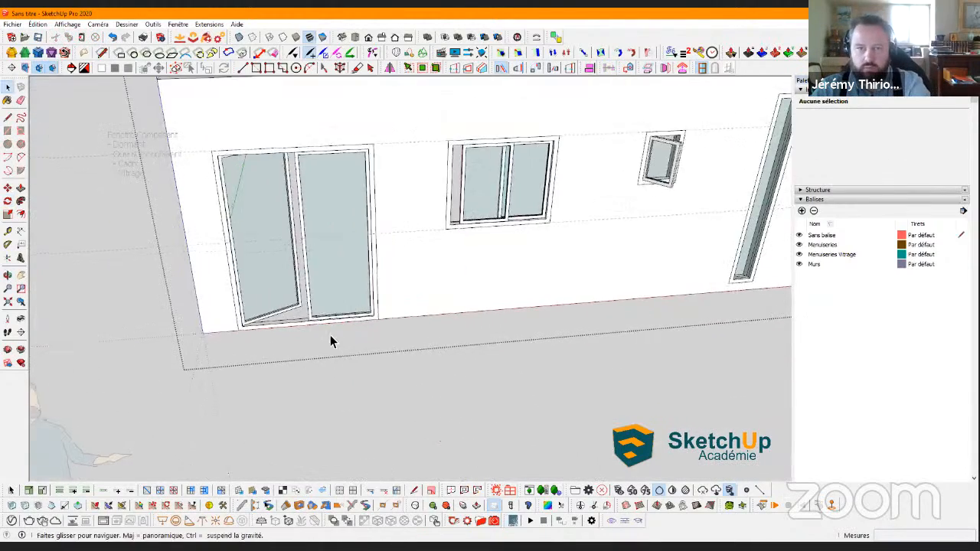
scroll(335, 335, "down", 3)
scroll(339, 328, "up", 2)
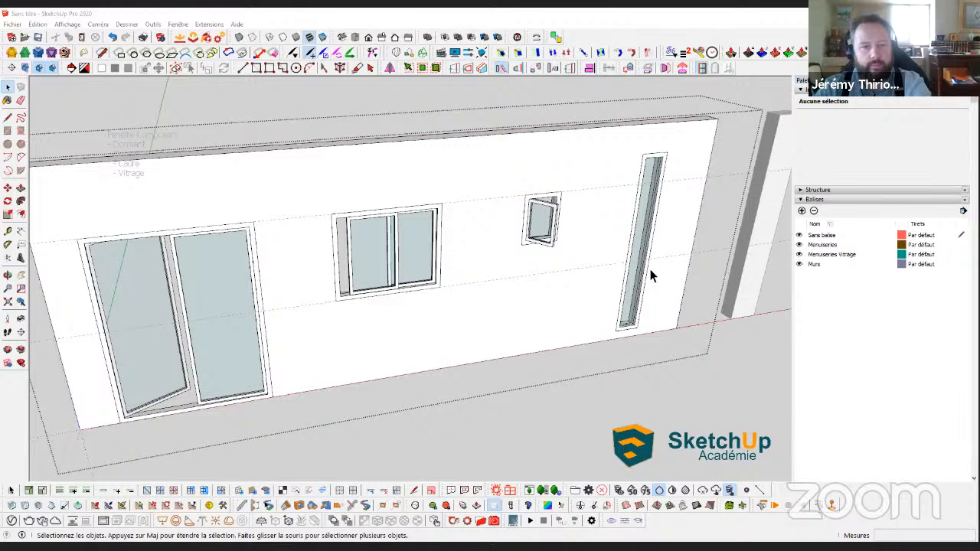
scroll(568, 360, "down", 4)
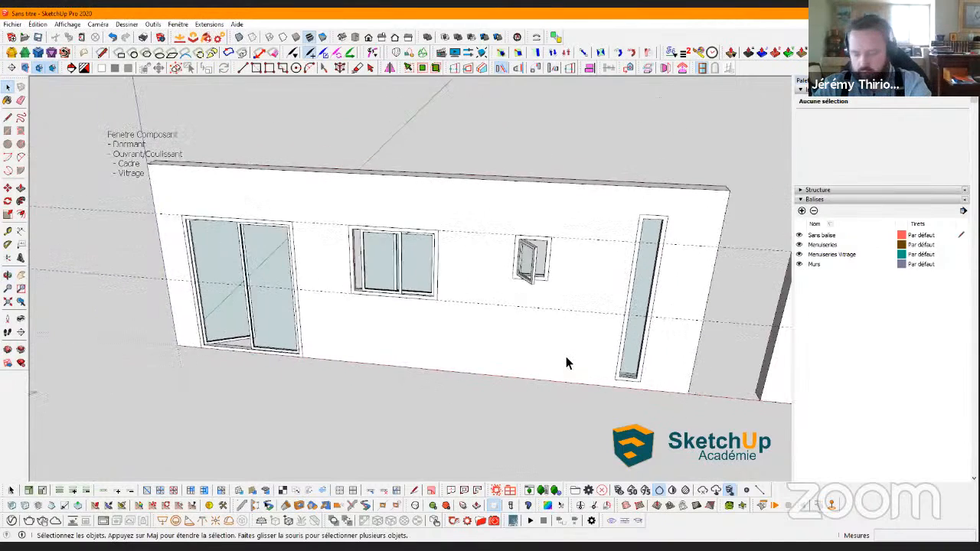
scroll(466, 372, "down", 2)
middle_click_drag(466, 372, 512, 337)
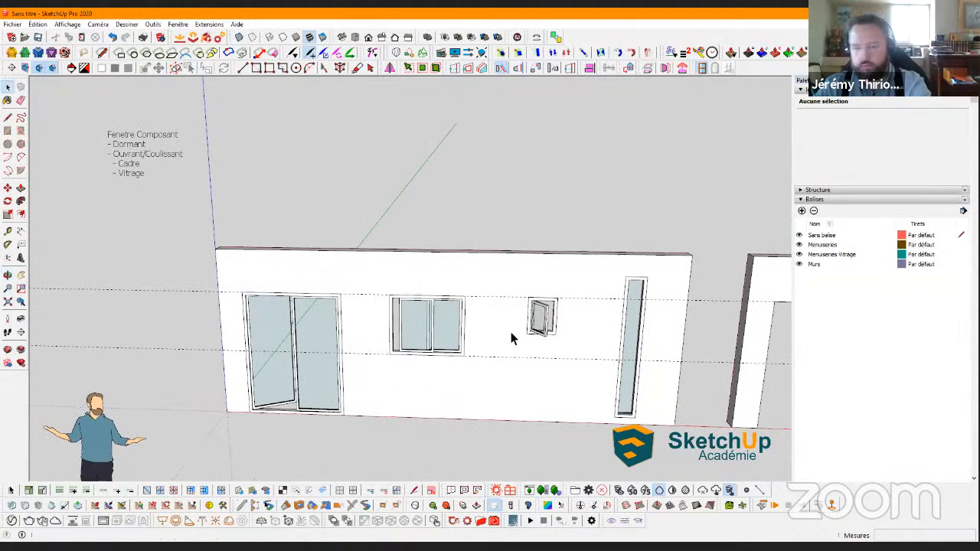
middle_click_drag(521, 387, 499, 350, "shift")
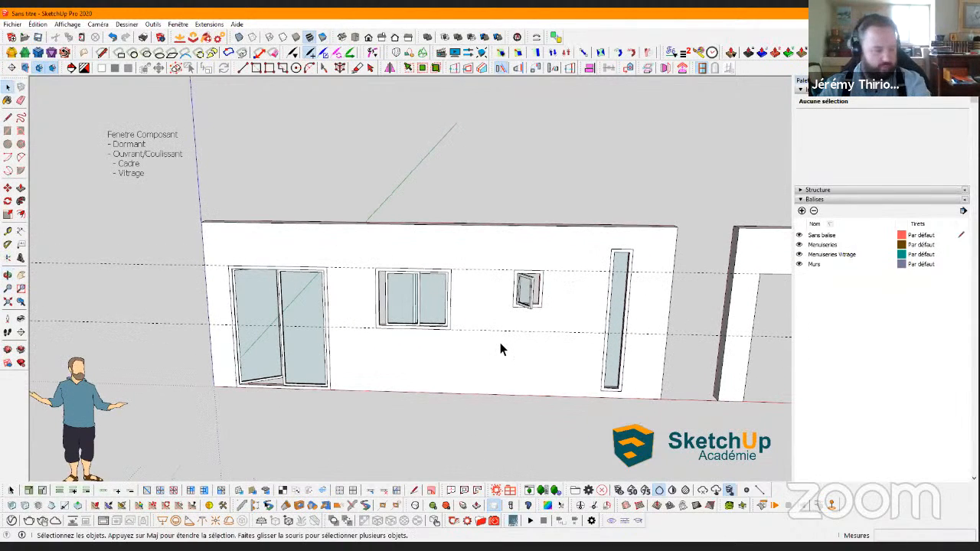
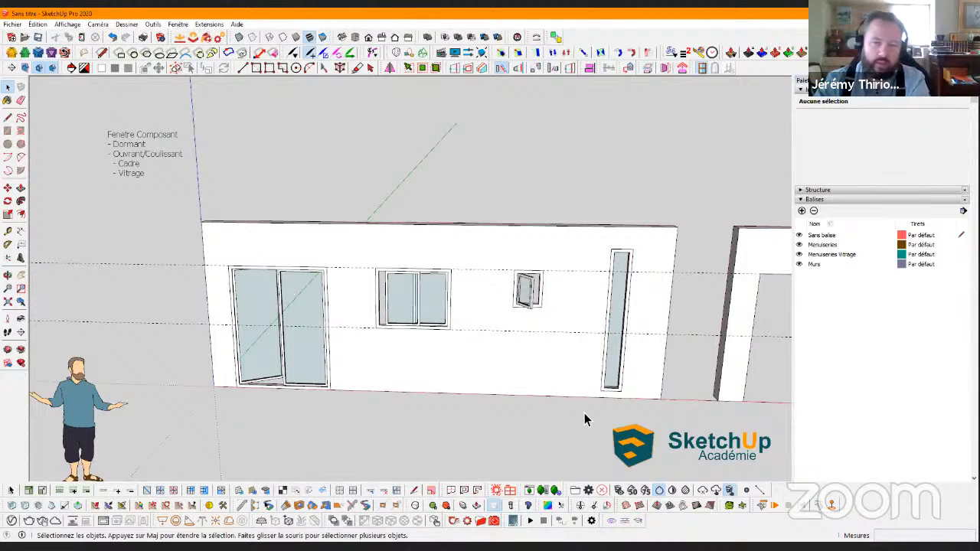
middle_click_drag(541, 325, 568, 315)
scroll(569, 314, "up", 6)
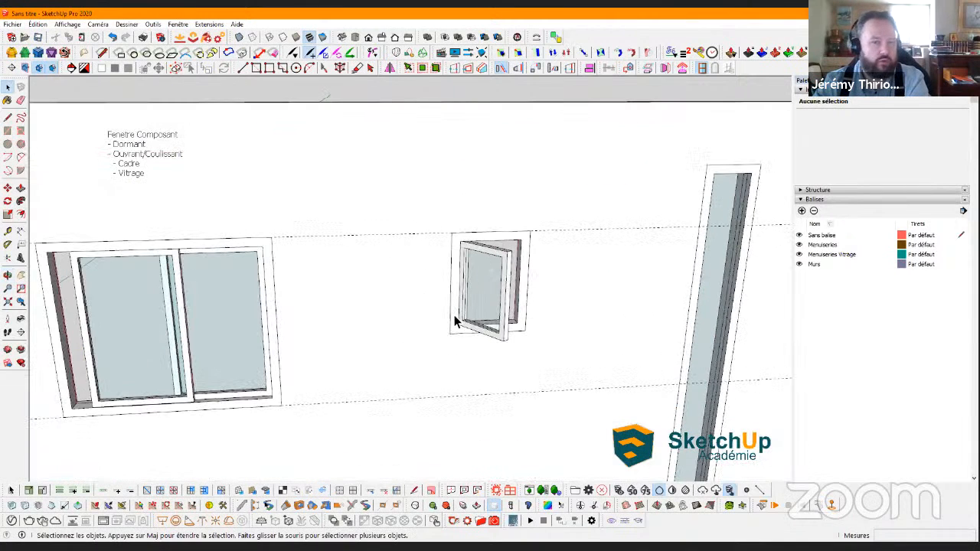
scroll(459, 311, "up", 4)
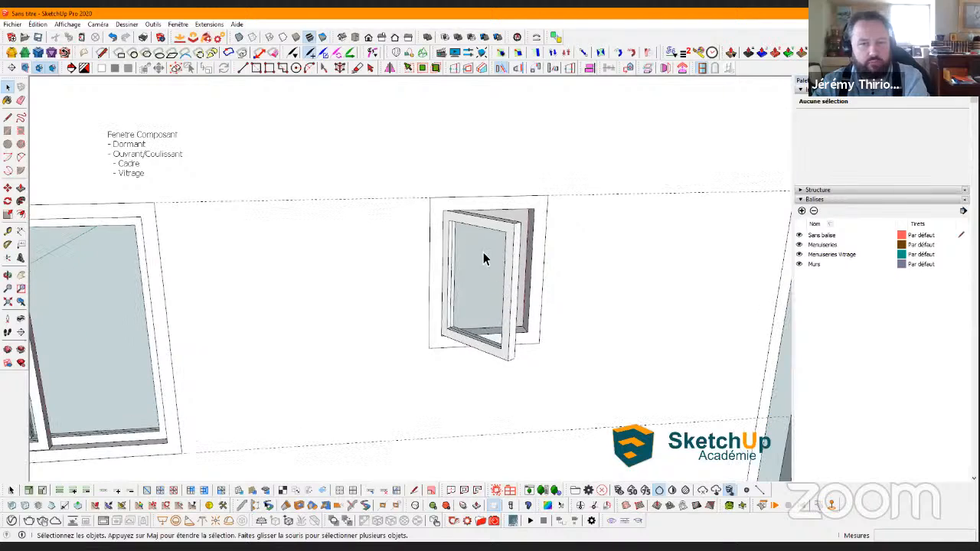
scroll(483, 259, "up", 3)
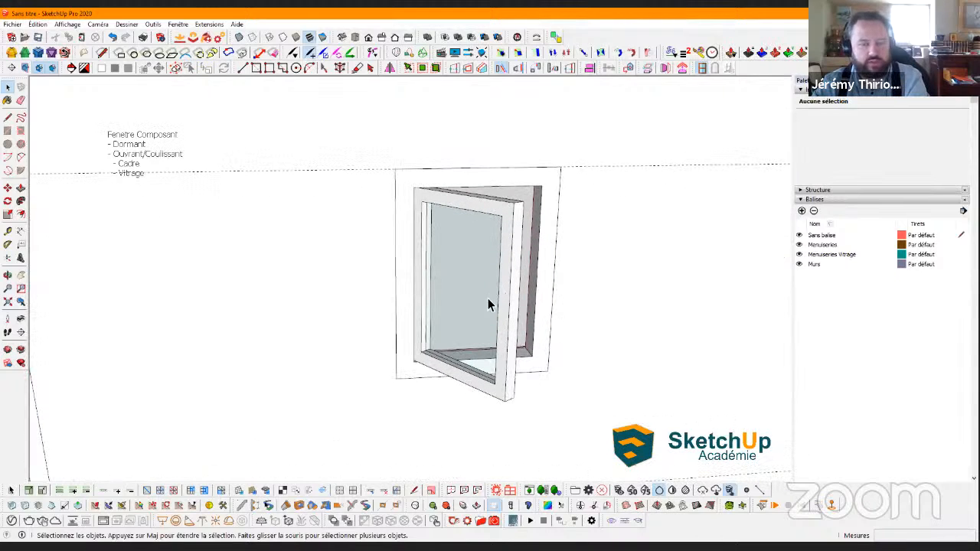
middle_click_drag(509, 304, 565, 281)
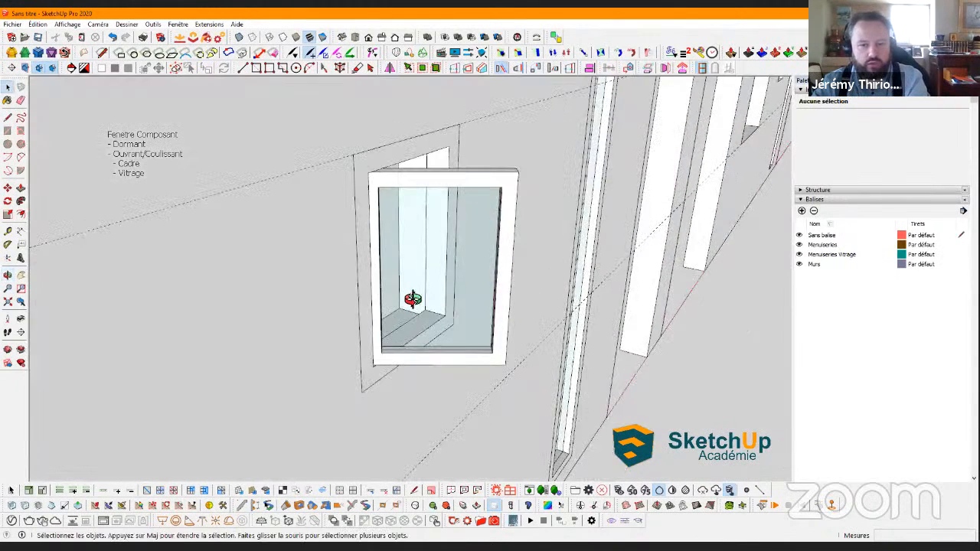
middle_click_drag(413, 299, 601, 326)
scroll(330, 280, "down", 2)
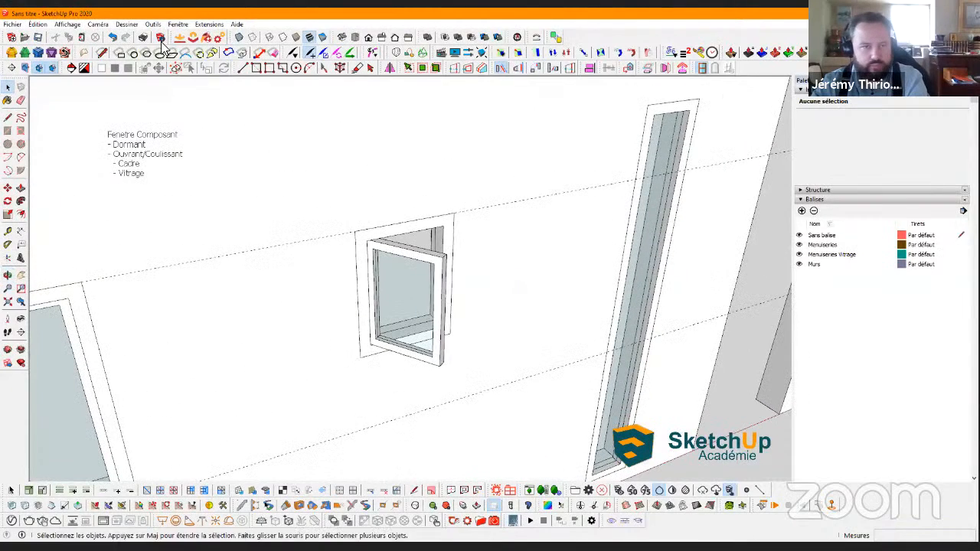
Undo the rotation of the small window's sash and leave the window component
left_click(112, 37)
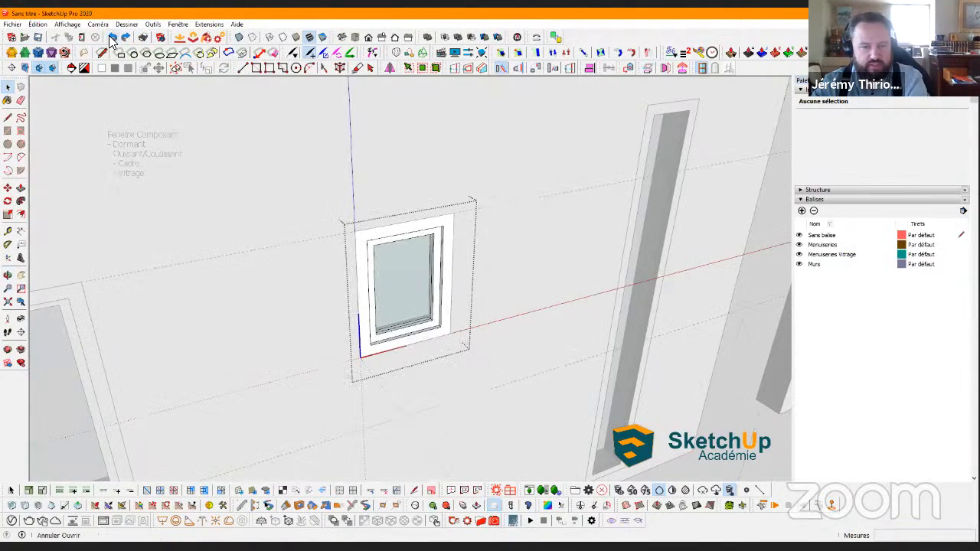
middle_click_drag(446, 238, 172, 302)
scroll(186, 302, "up", 4)
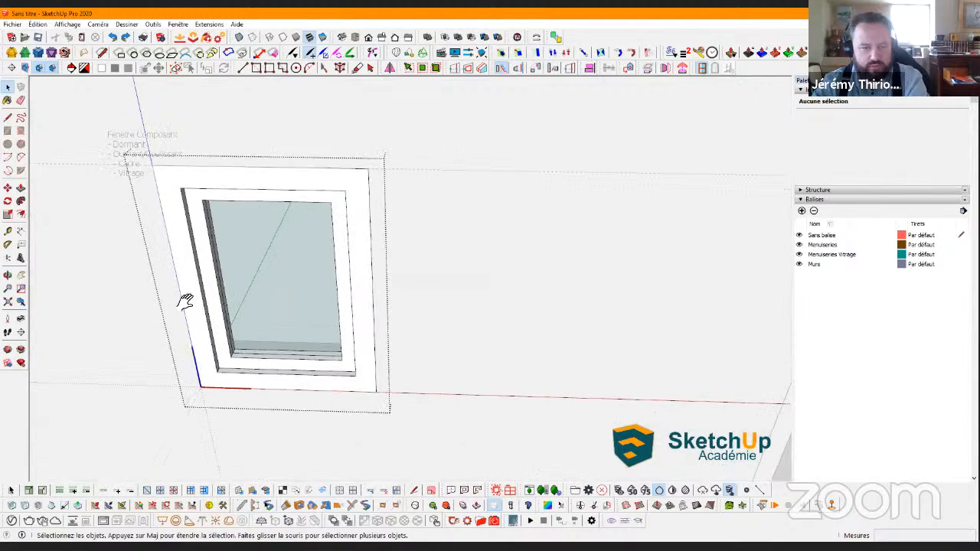
left_click(379, 437)
Leave the wall group to draw outside it, close to the small window's opening-side sash upright
scroll(284, 355, "up", 2)
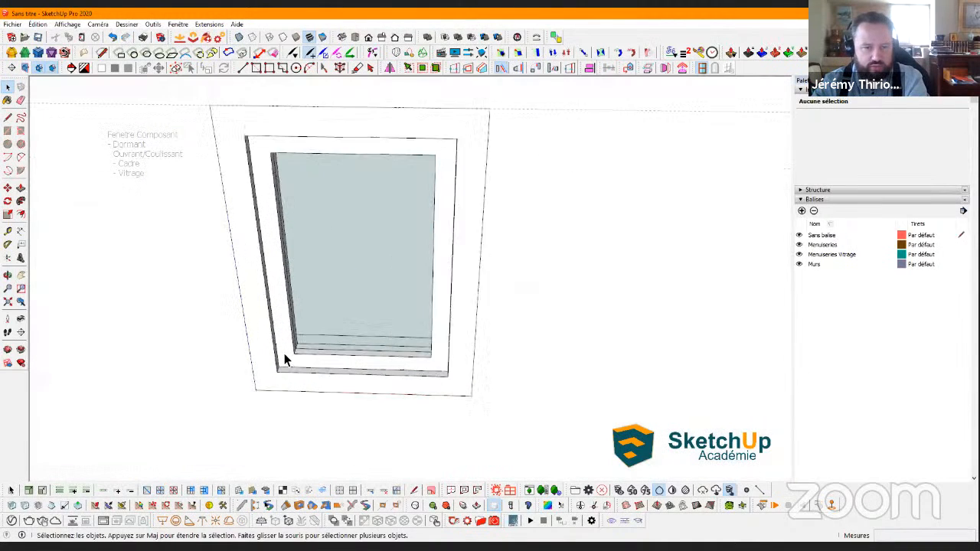
middle_click_drag(284, 355, 418, 405)
scroll(468, 269, "up", 2)
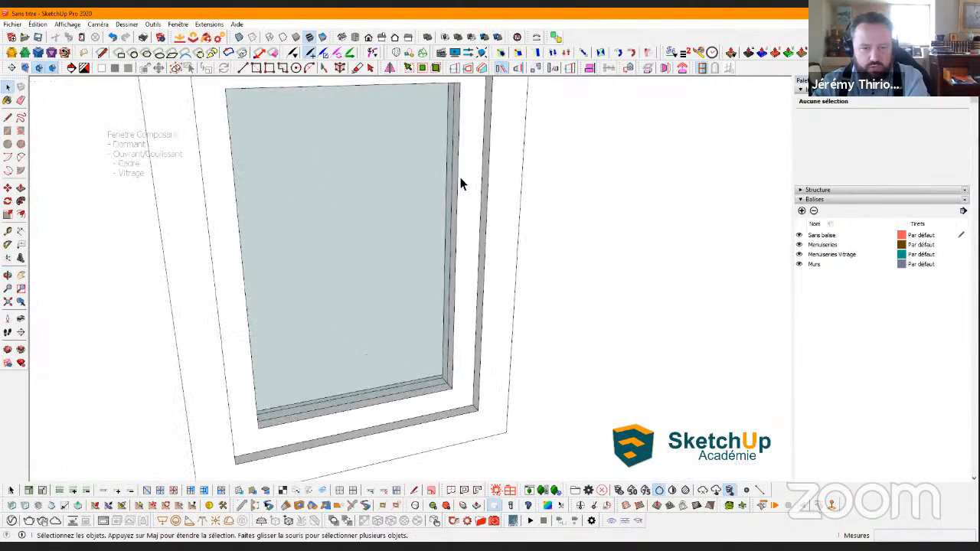
scroll(472, 207, "up", 3)
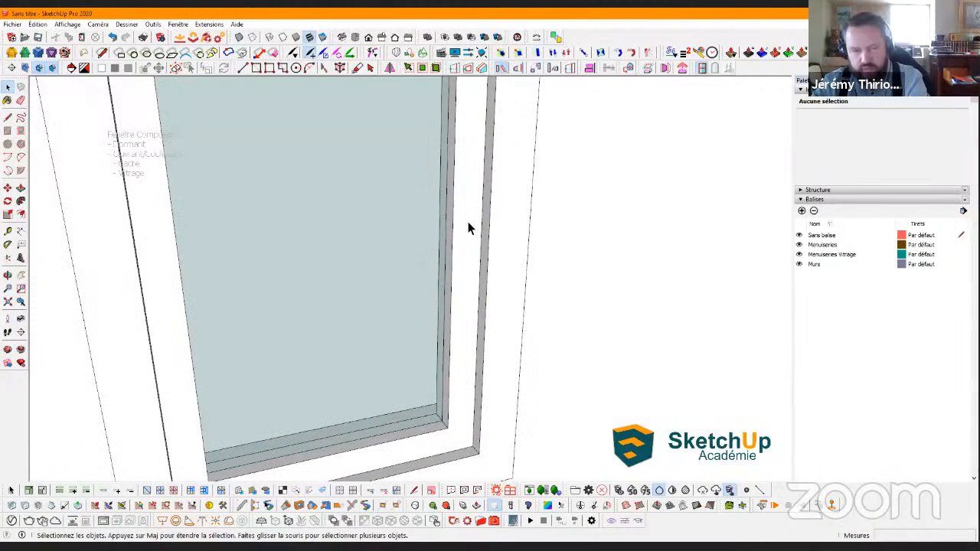
middle_click_drag(468, 225, 464, 263, "shift")
scroll(466, 264, "down", 3)
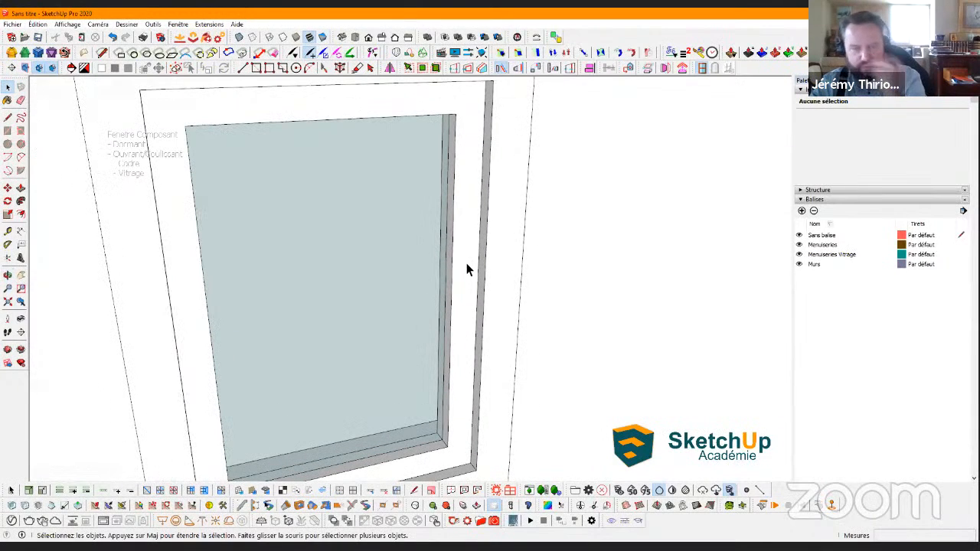
key("r")
scroll(466, 261, "up", 5)
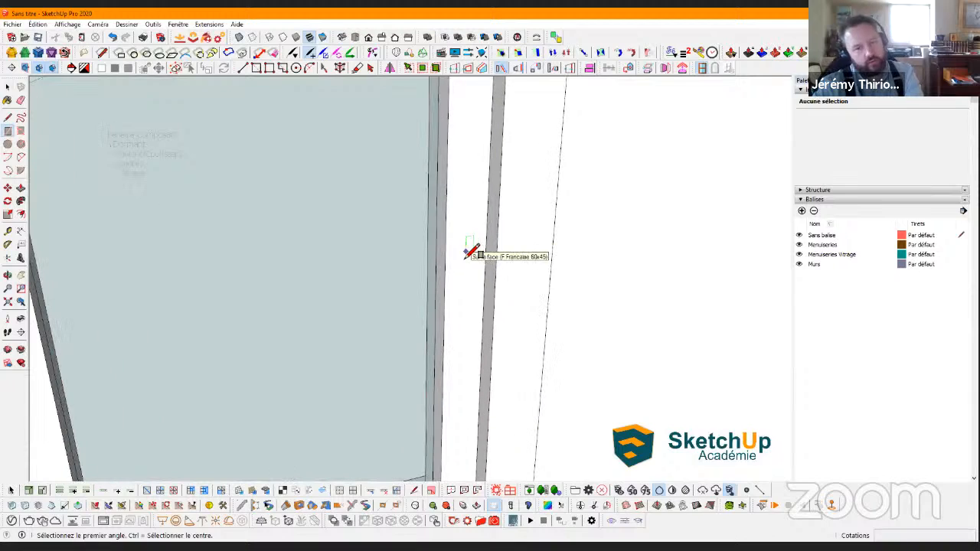
key("space")
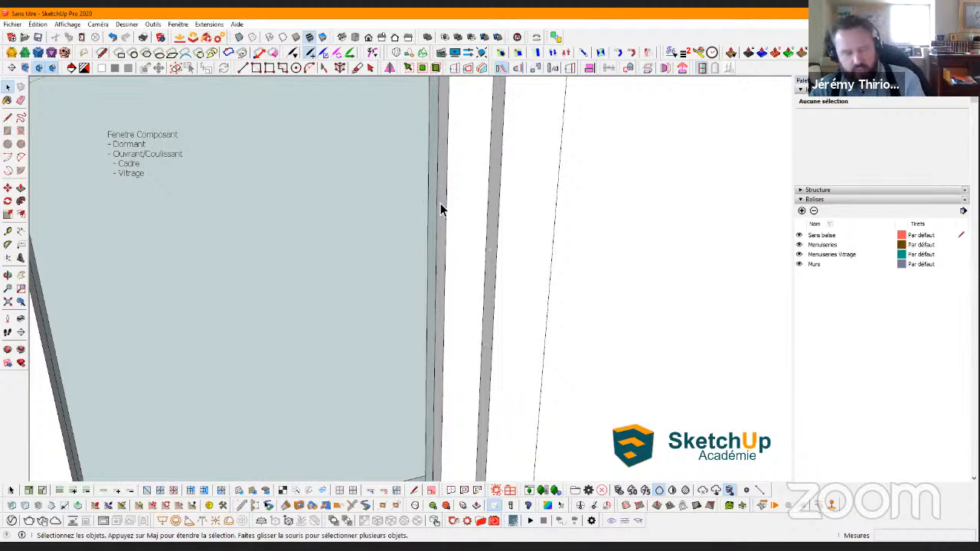
Draw an 18 x 40 mm rectangle on the opening-side upright of the small window's sash frame
key("r")
left_click(461, 182)
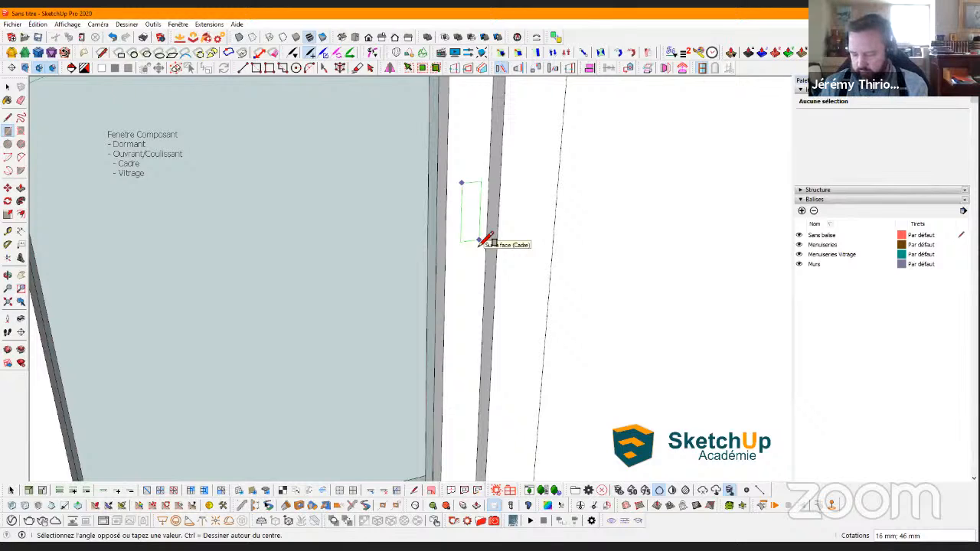
type("18")
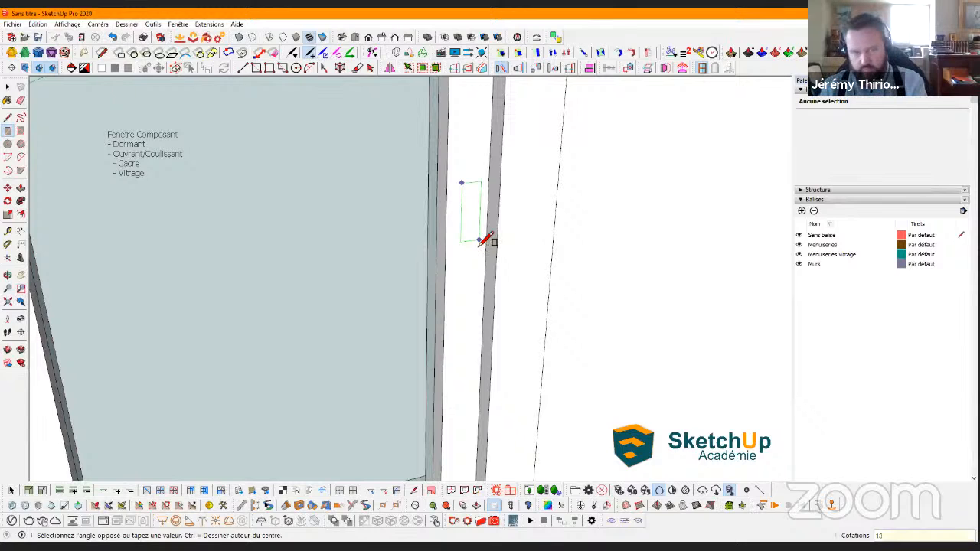
type(";")
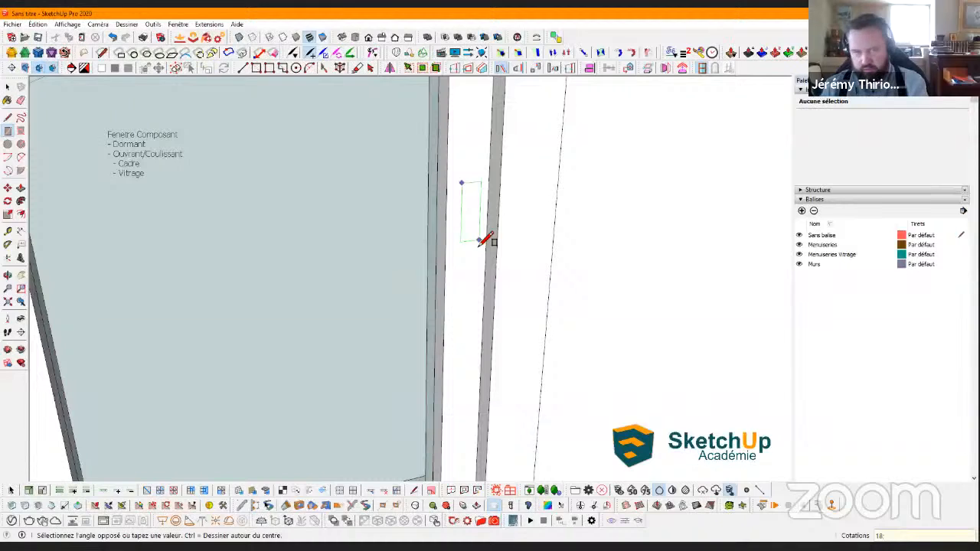
type("40")
key("Return")
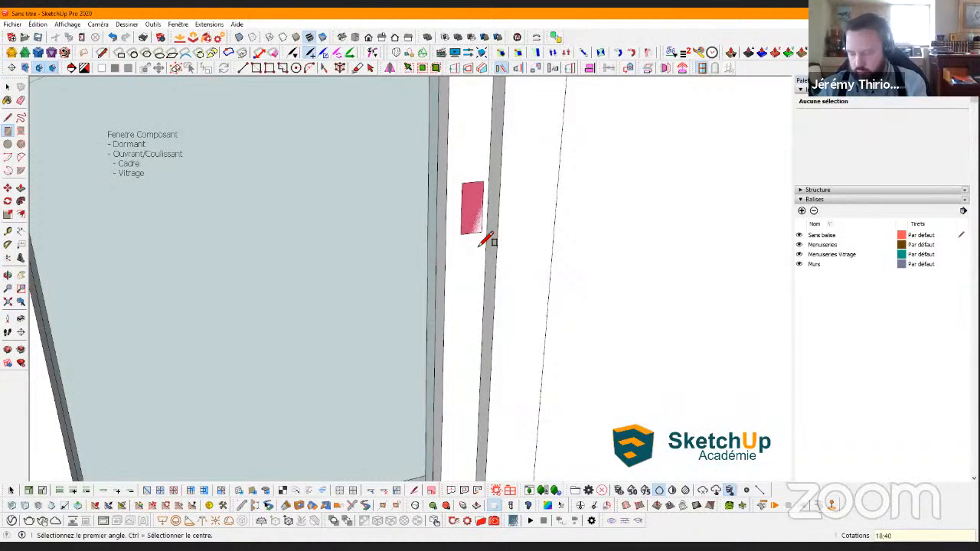
key("space")
Draw 9 mm radius circles on the rectangle's two short edges and erase the inner lines, leaving one rounded-end outline
middle_click_drag(480, 247, 482, 174)
key("c")
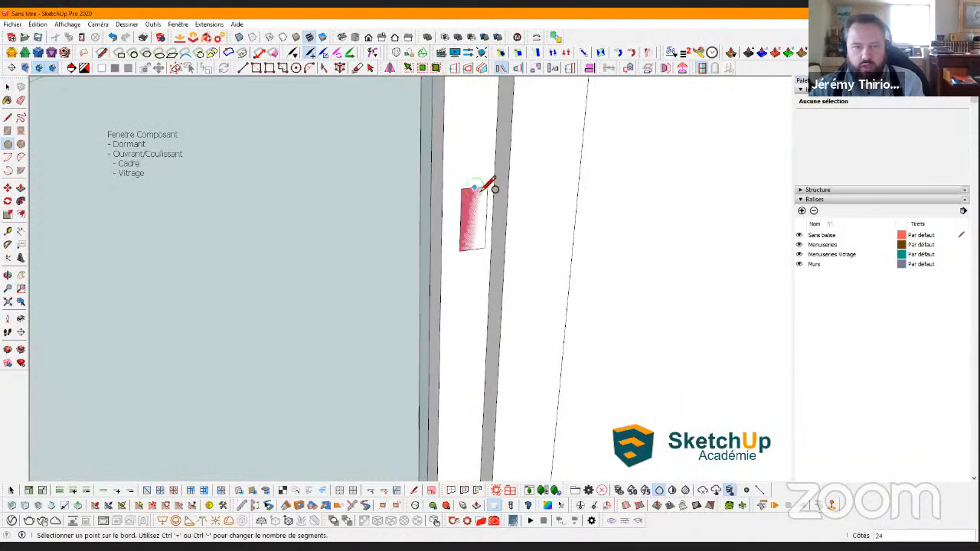
left_click(486, 188)
left_click(472, 249)
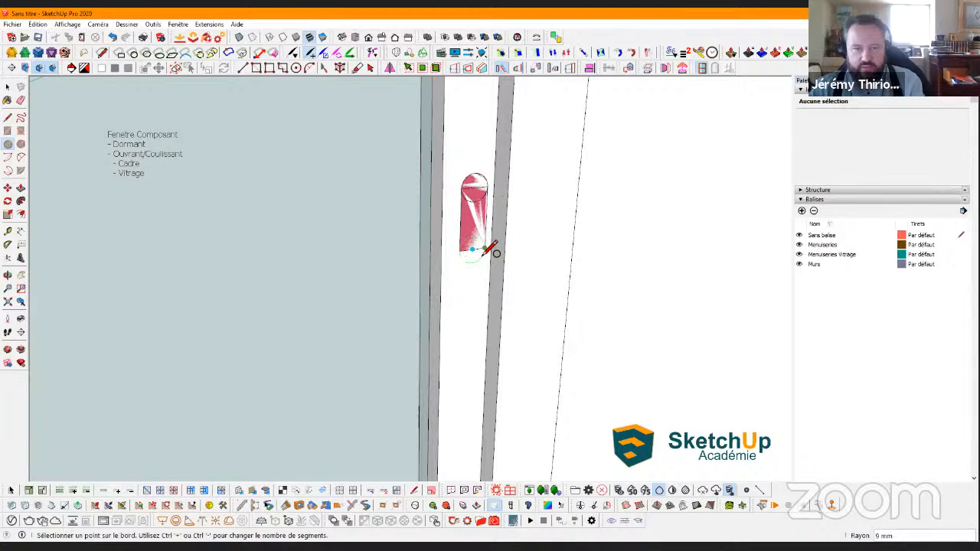
left_click(491, 251)
key("e")
mouse_move(468, 256)
left_mouse_down()
mouse_move(473, 193)
mouse_move(470, 218)
mouse_move(478, 218)
left_mouse_up()
scroll(483, 216, "up", 2)
Extrude the rounded outline 10 mm out from the sash upright and adjust its front face by 3 mm
key("p")
left_click(461, 208)
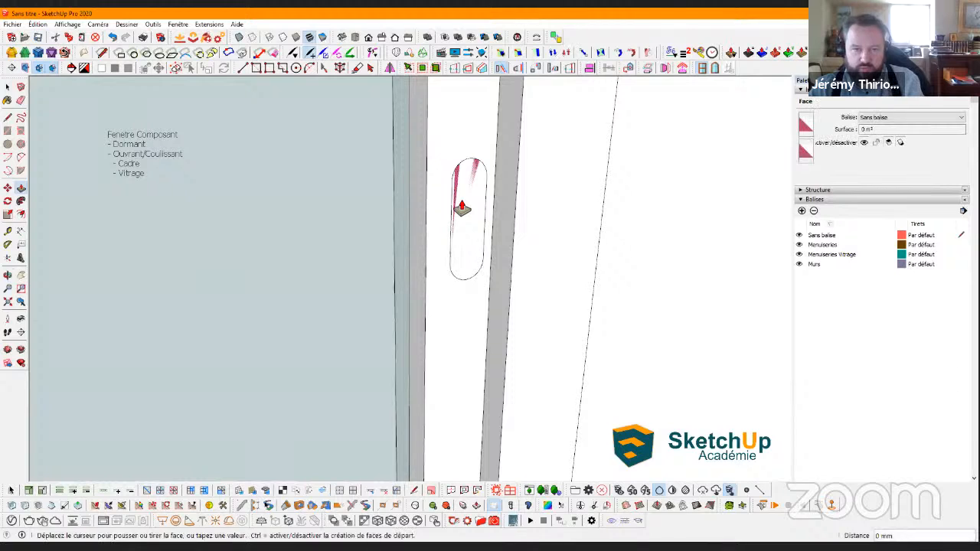
left_click(468, 212)
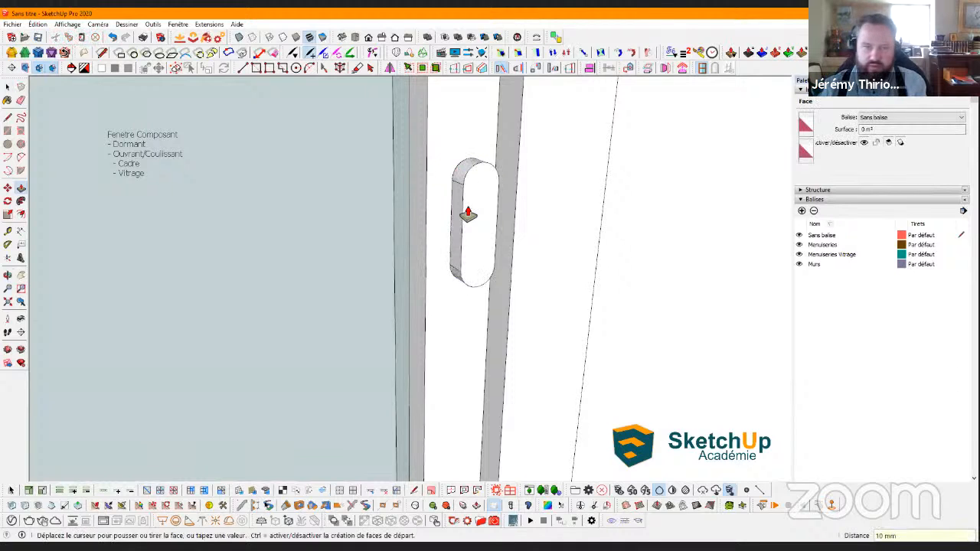
middle_click_drag(465, 211, 461, 286)
left_click(492, 199)
type("3")
key("Return")
Select the whole rounded handle plate and make it a group
key("space")
triple_click(479, 196)
scroll(461, 287, "up", 1)
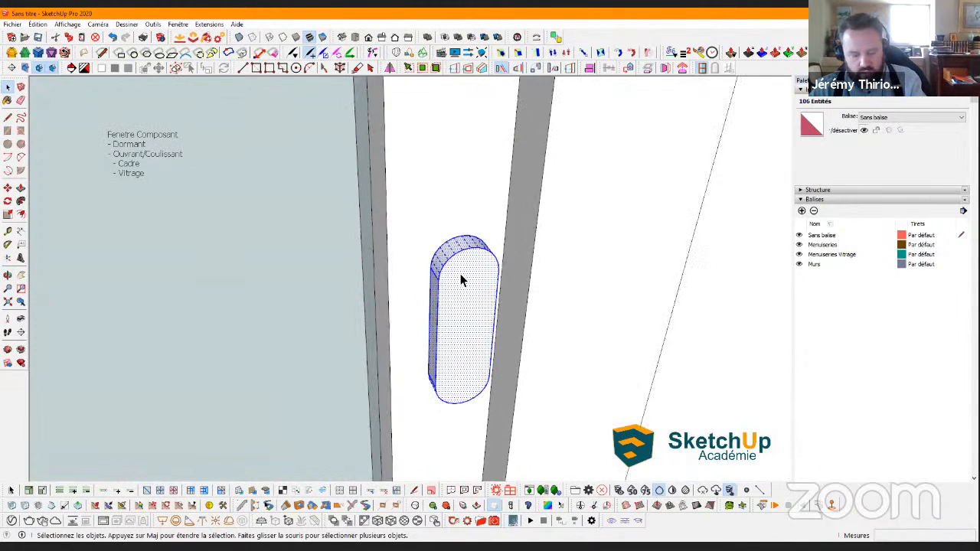
right_click(456, 276)
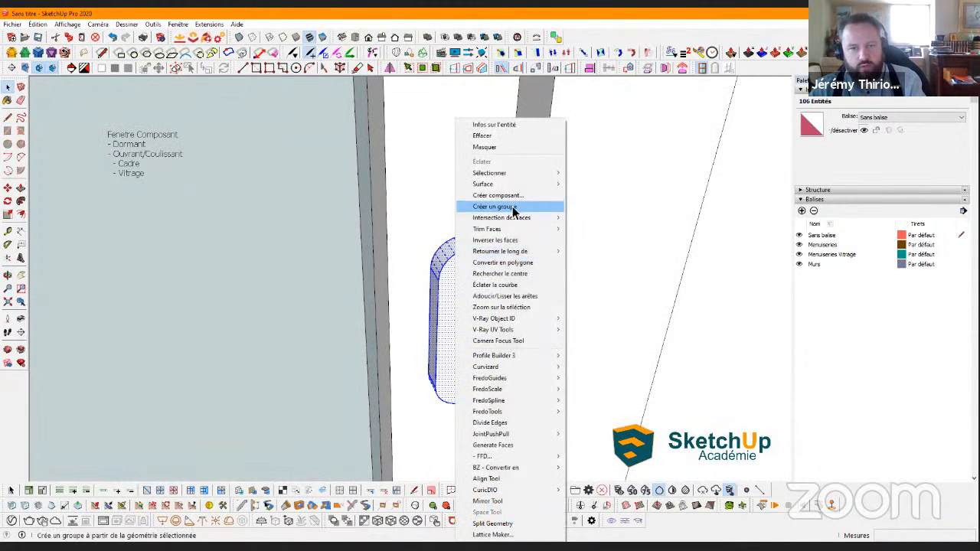
left_click(512, 205)
Place a vertical and a horizontal construction guide crossing at the centre of the handle plate's front face
middle_click_drag(480, 282, 451, 244)
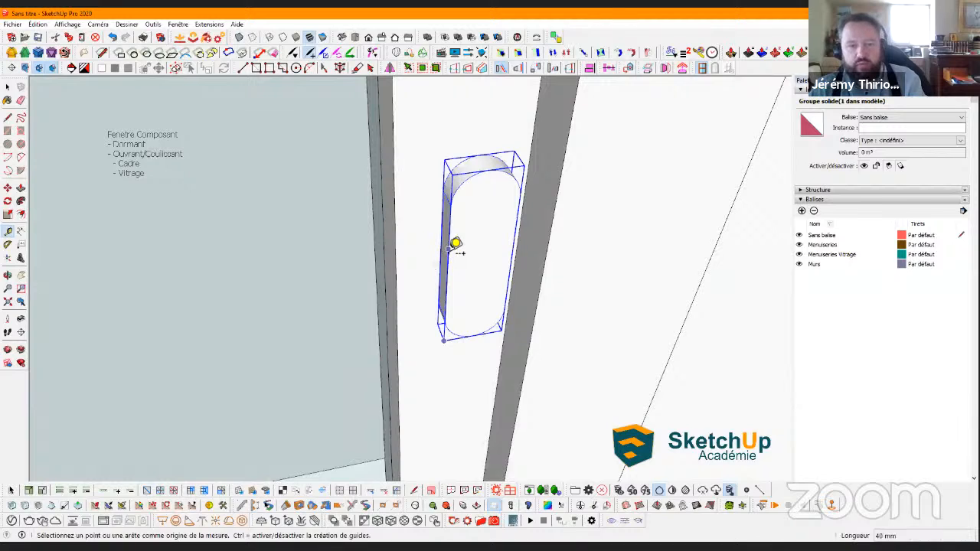
left_click(448, 248)
left_click(497, 168)
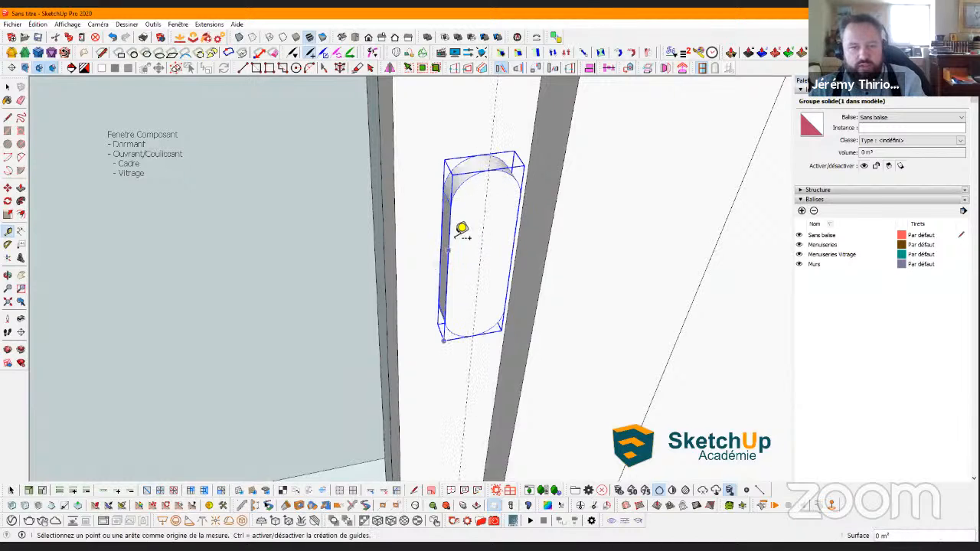
scroll(475, 349, "down", 3)
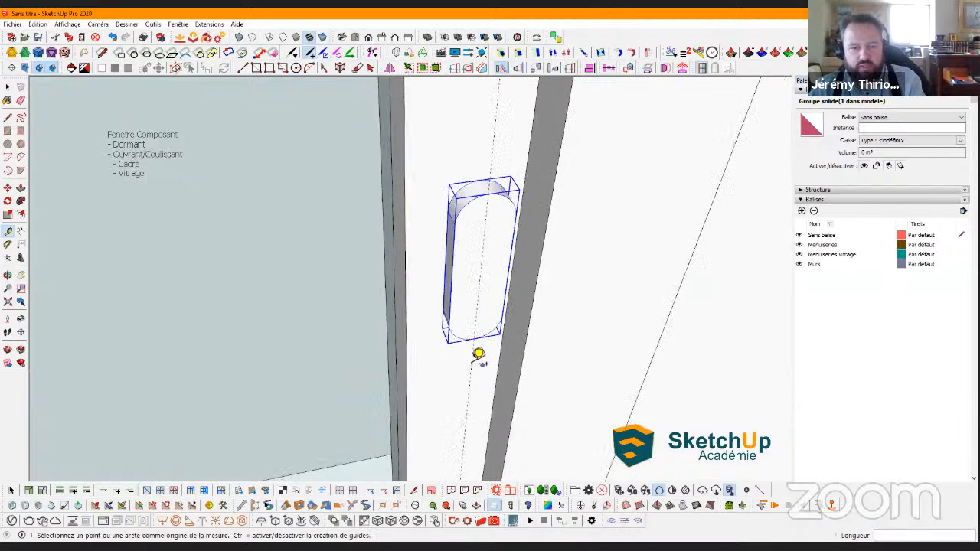
middle_click_drag(415, 434, 428, 300, "shift")
left_click(428, 300)
scroll(400, 405, "up", 5)
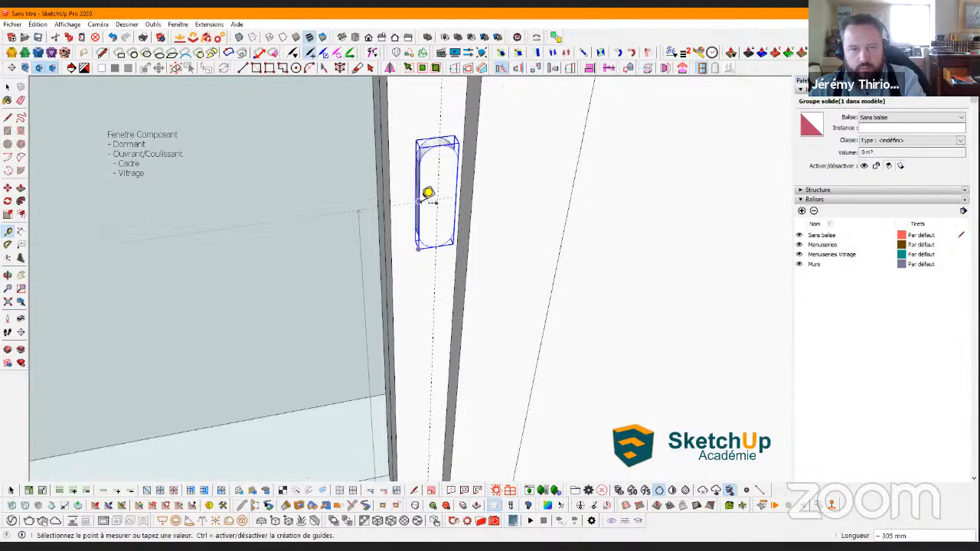
key("space")
Draw a 14 mm wide rectangle centred on the guides' intersection on the handle plate's front face
middle_click_drag(404, 212, 395, 251)
key("c")
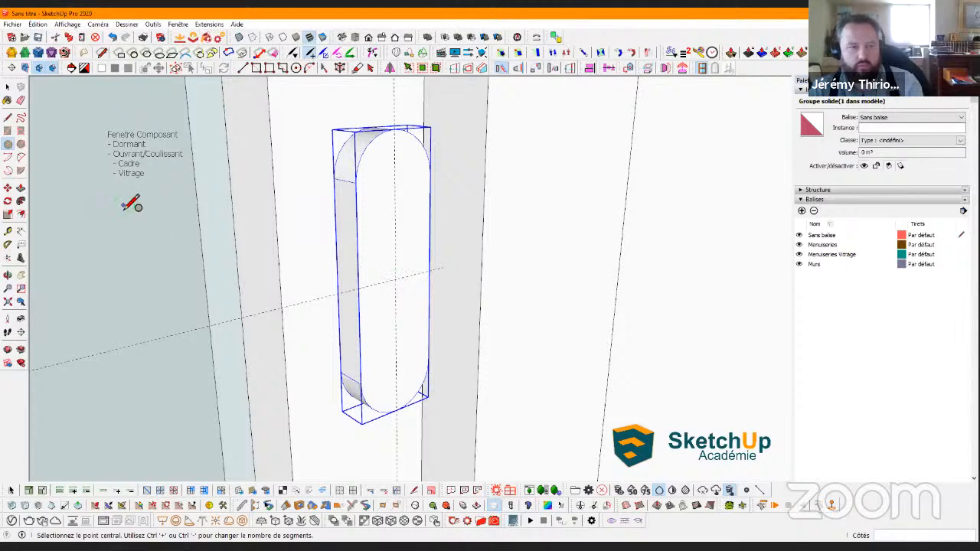
left_click(8, 131)
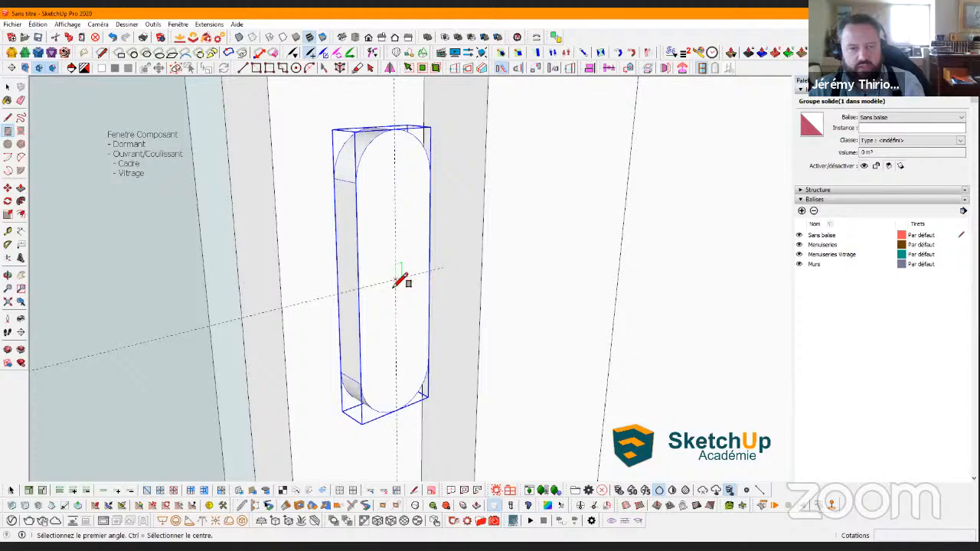
left_click(395, 280)
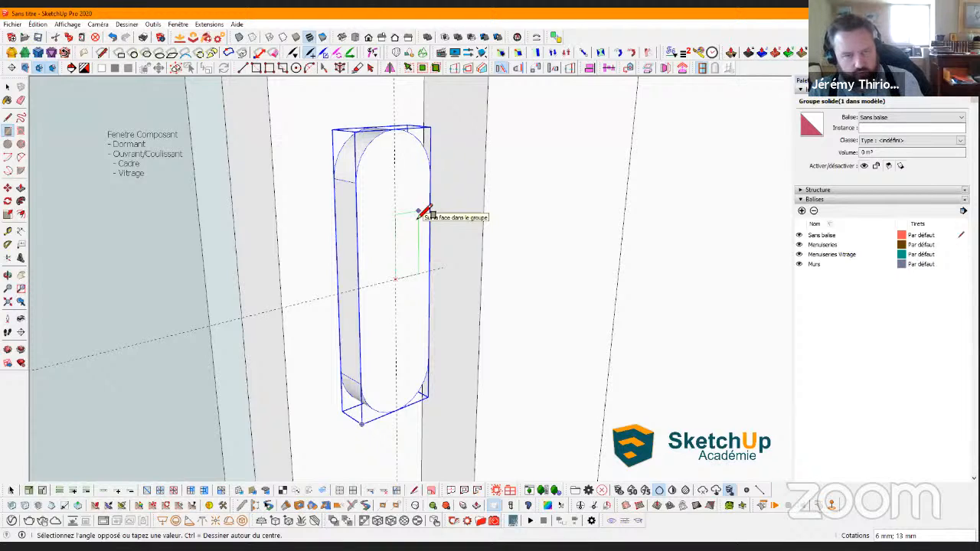
key("ctrl")
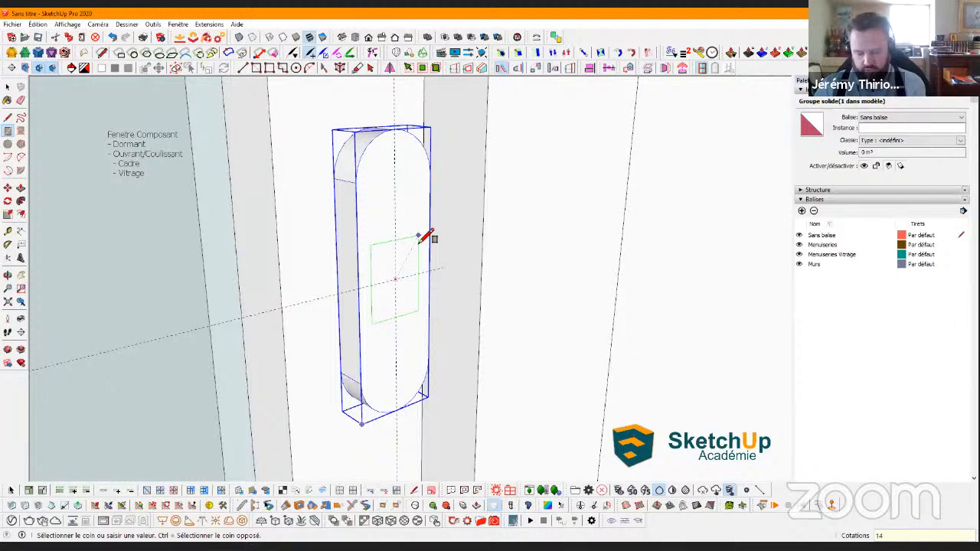
left_click(419, 236)
key("space")
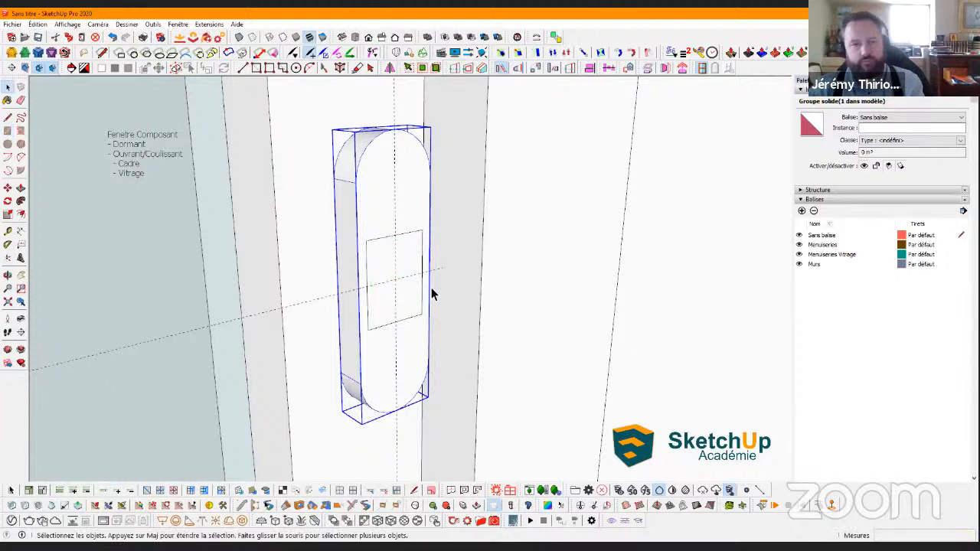
Extrude the small centred rectangle out from the handle plate's front face
middle_click_drag(431, 291, 352, 215)
key("p")
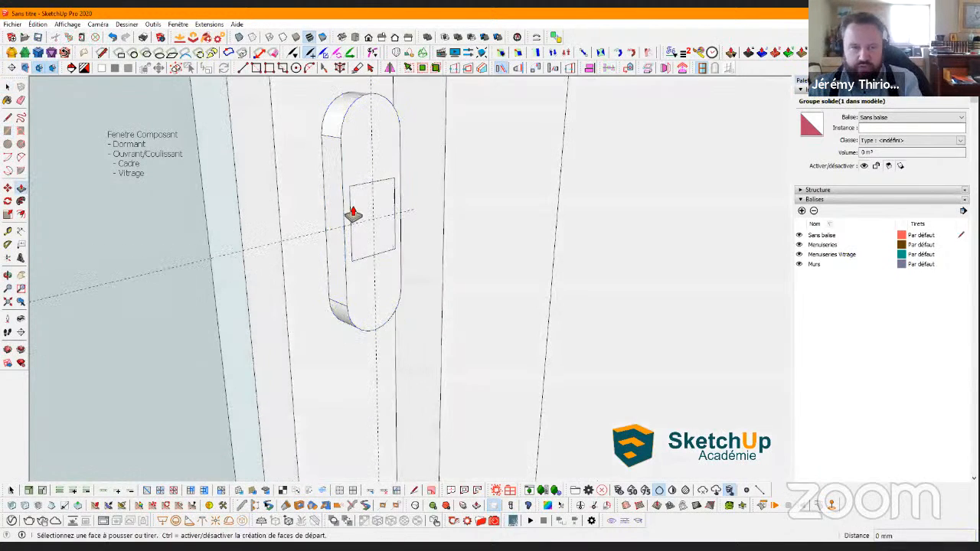
Extrude the rectangle on the handle's rounded back plate outward by 50 mm with Push/Pull
left_click(352, 223)
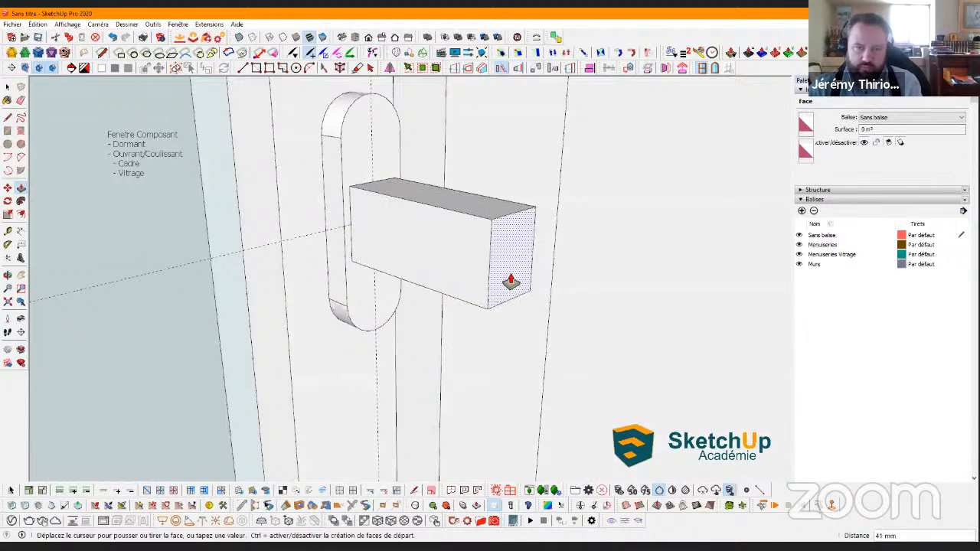
left_click(510, 282)
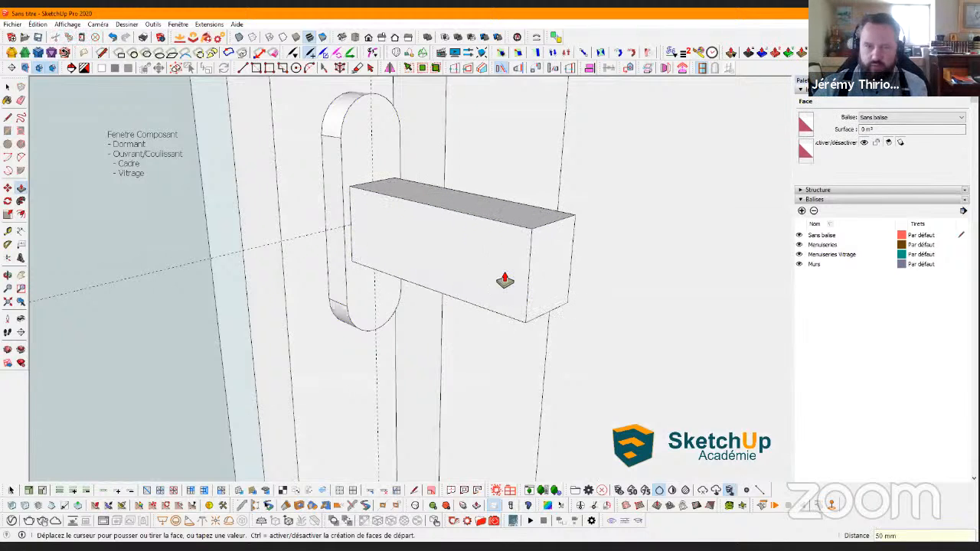
key("space")
Move the top edge of the handle arm's free end straight down by about 6 mm to taper the arm
middle_click_drag(503, 273, 480, 268)
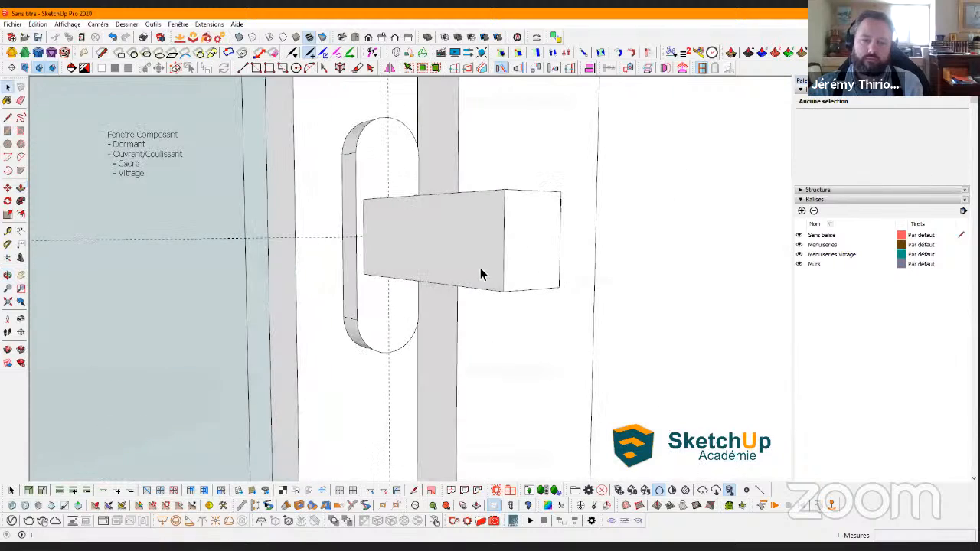
left_click(513, 197)
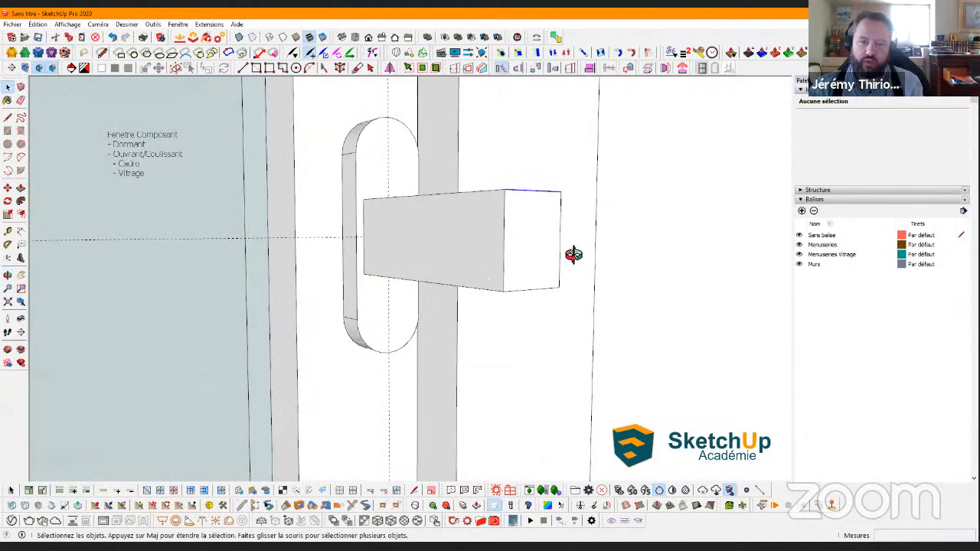
middle_click_drag(572, 253, 536, 242)
key("m")
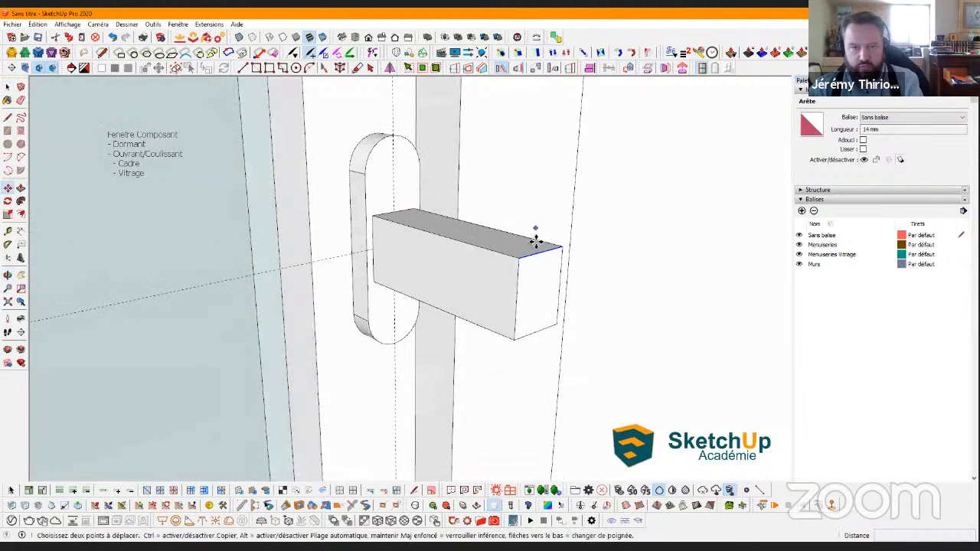
left_click_drag(520, 263, 519, 291)
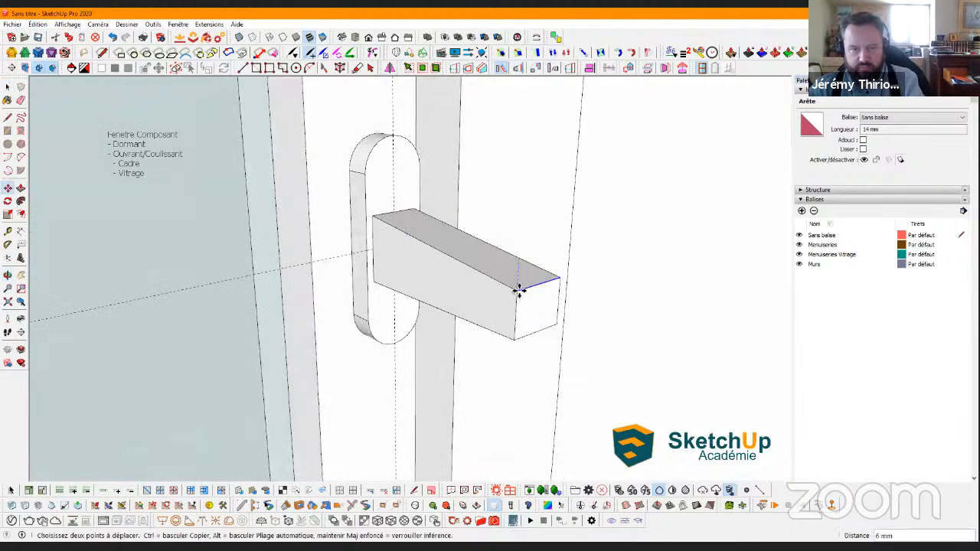
left_click(519, 291)
middle_click_drag(518, 291, 473, 328)
key("space")
Scale the two vertical edges of the arm's end face closer together along the red axis to narrow that end
left_click(472, 326)
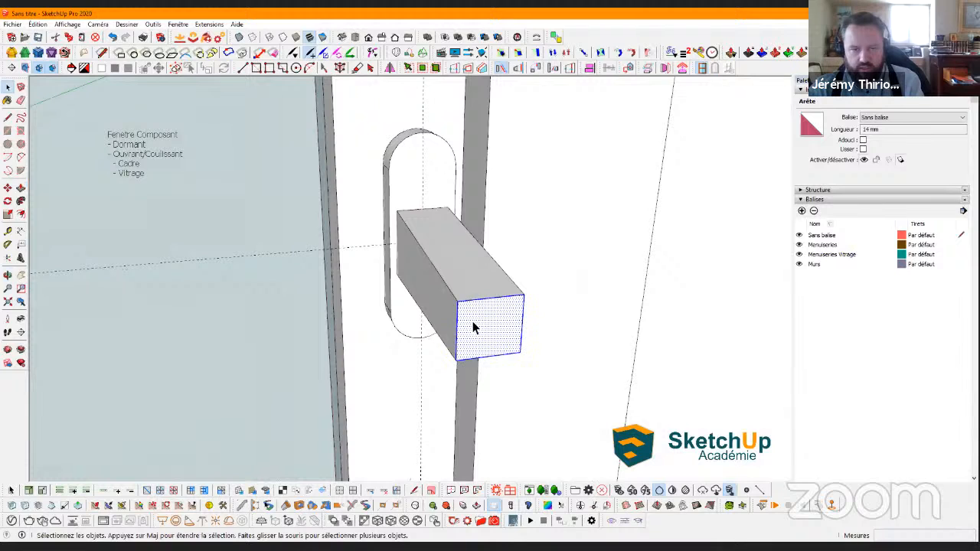
left_click(458, 320)
left_click(522, 317, "shift")
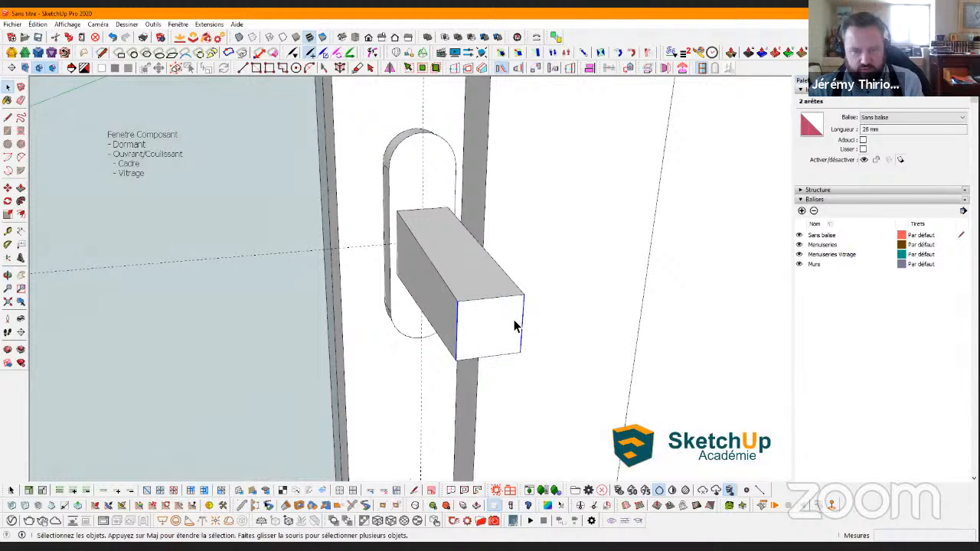
scroll(514, 326, "up", 1)
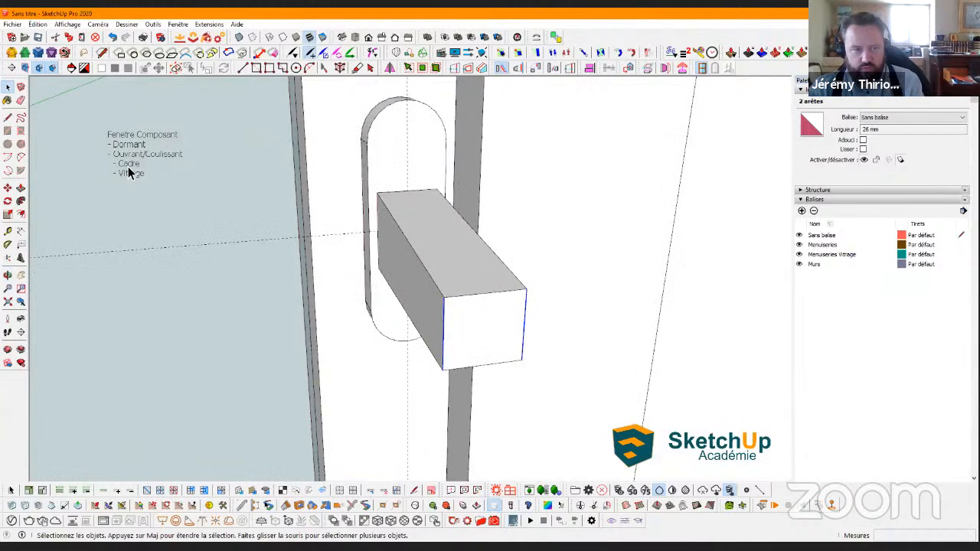
left_click(8, 215)
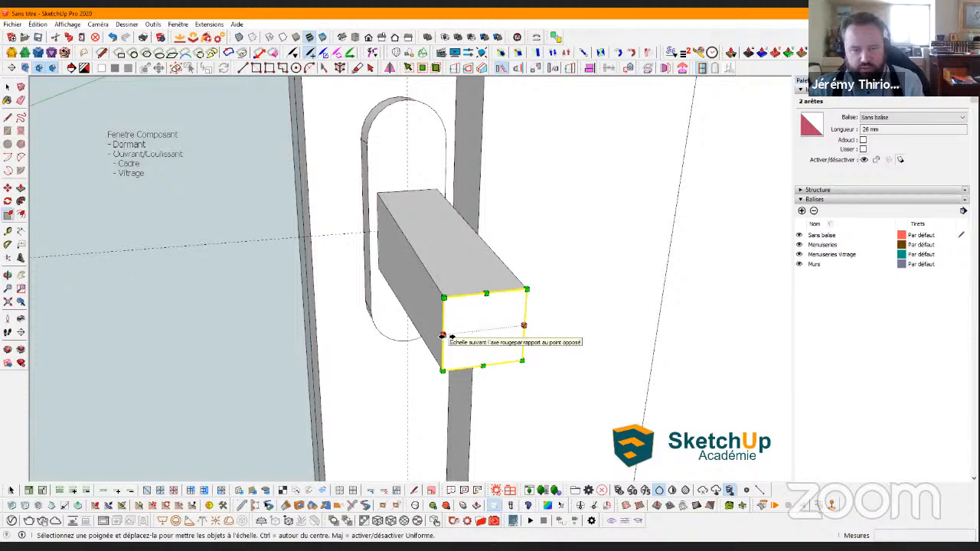
left_click_drag(443, 335, 450, 345)
middle_click_drag(450, 345, 452, 206)
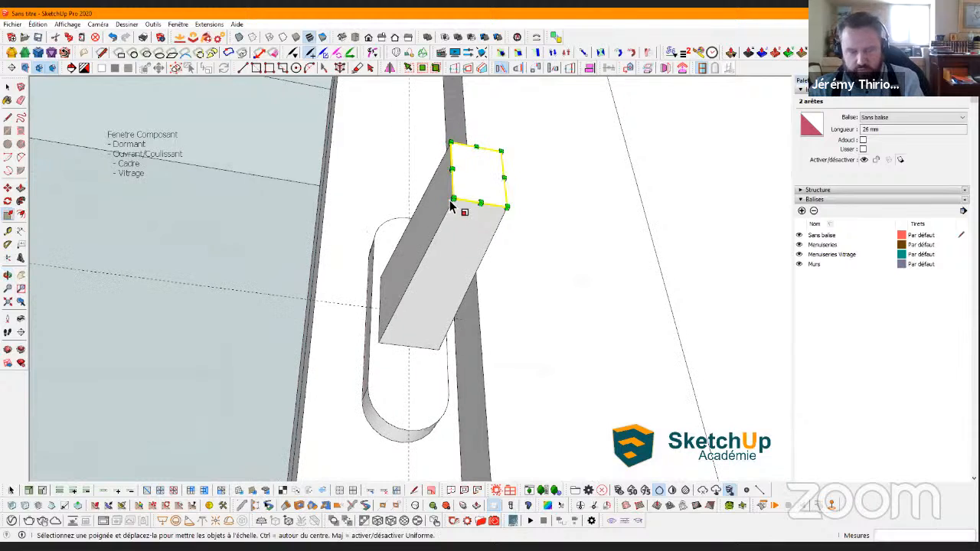
Draw a line across the arm's underside near its free end and extrude the end section downward to form the grip
key("l")
left_click(480, 258)
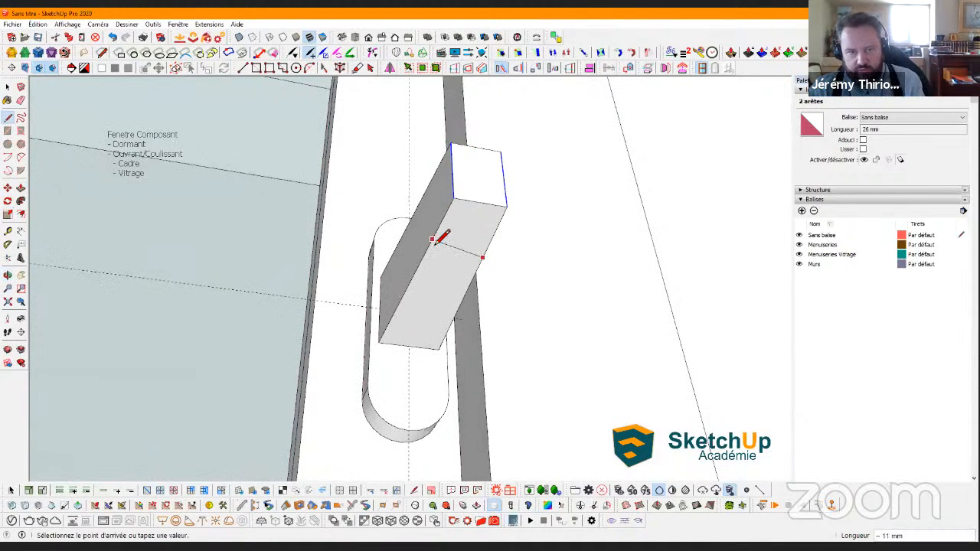
middle_click_drag(459, 211, 462, 225)
key("p")
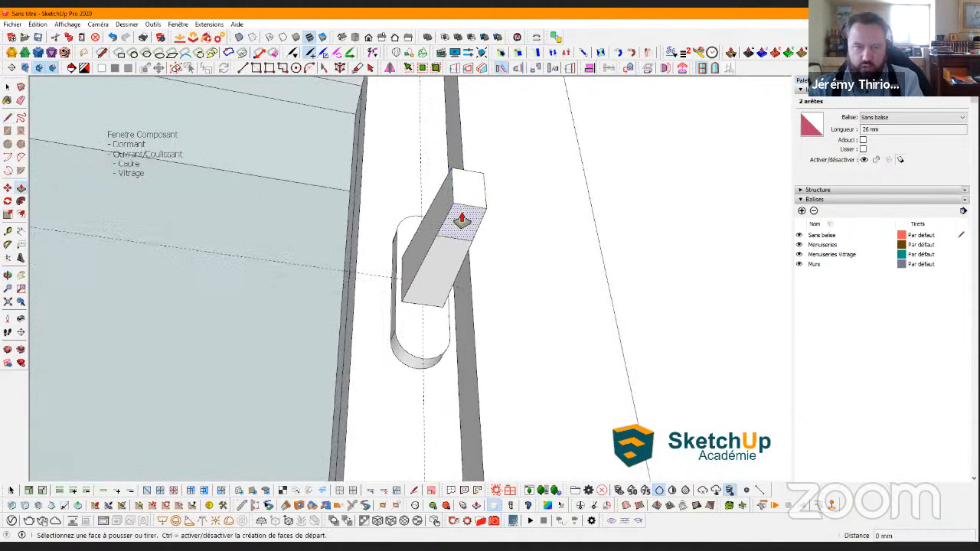
left_click(444, 306)
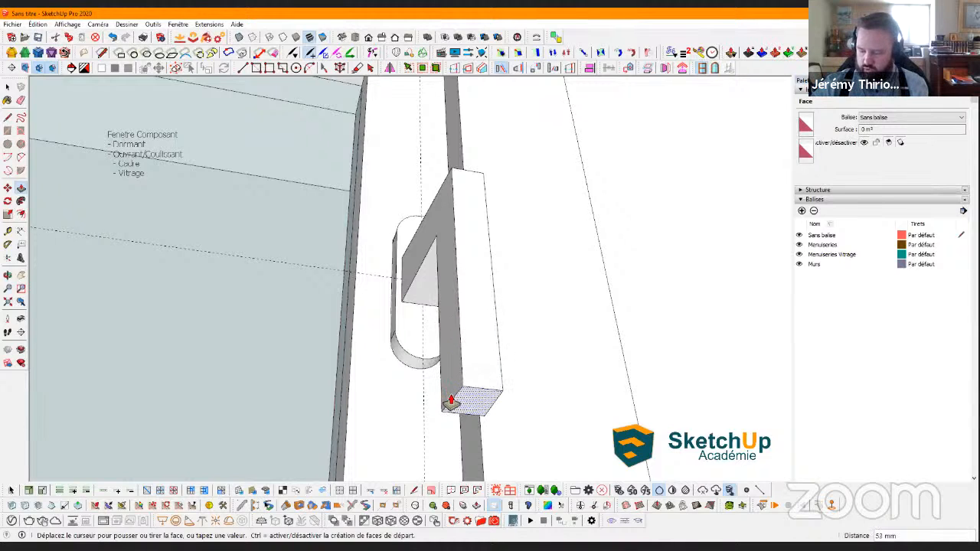
left_click(450, 401)
Try to move the side edge of the grip's bottom face about 7 mm along the green axis to taper the grip
middle_click_drag(452, 350, 505, 414)
scroll(443, 371, "down", 6)
scroll(544, 286, "down", 4)
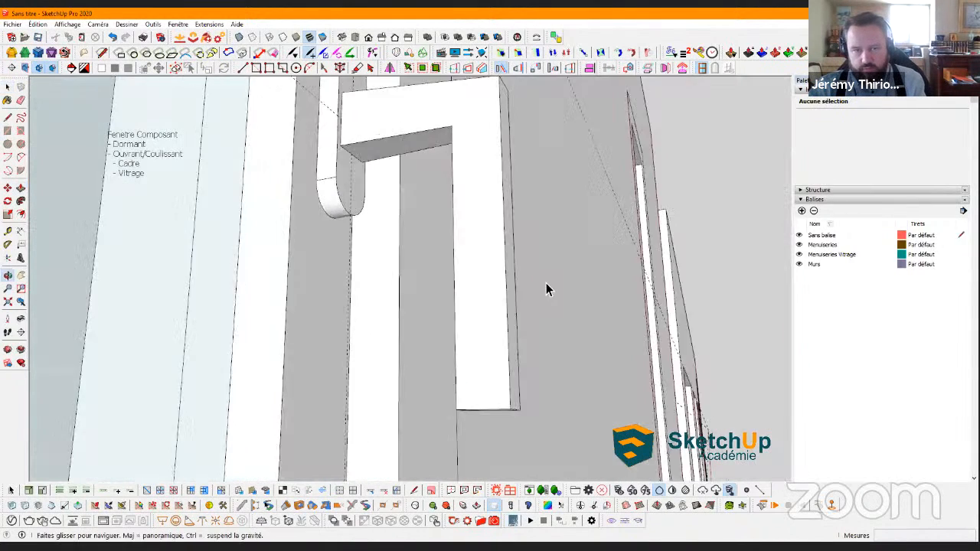
left_click(472, 394)
scroll(473, 394, "up", 2)
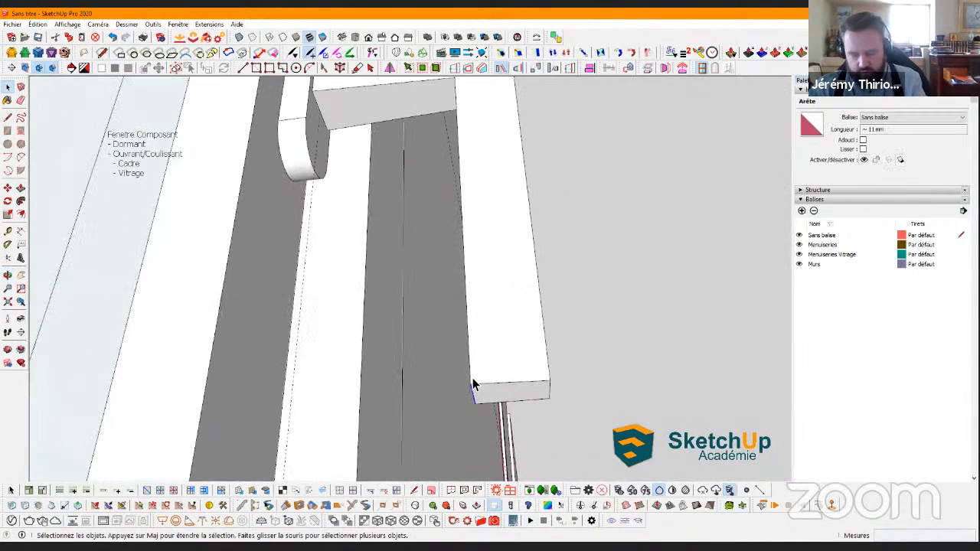
key("m")
left_click(472, 385)
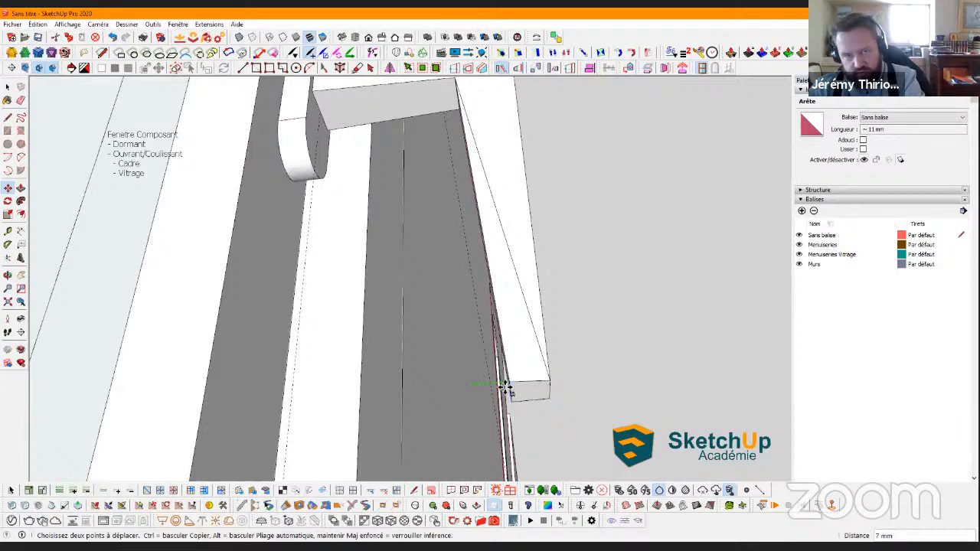
left_click(509, 387)
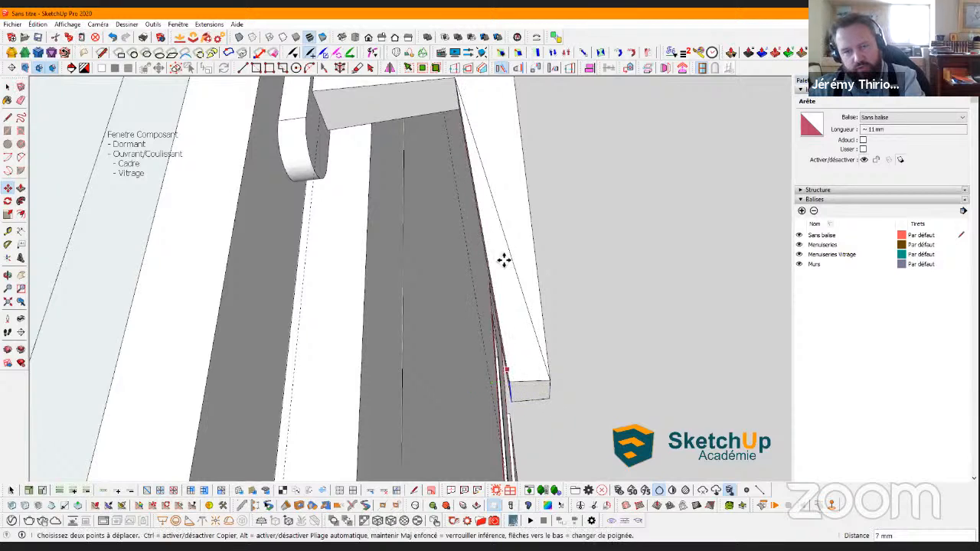
middle_click_drag(503, 260, 419, 221)
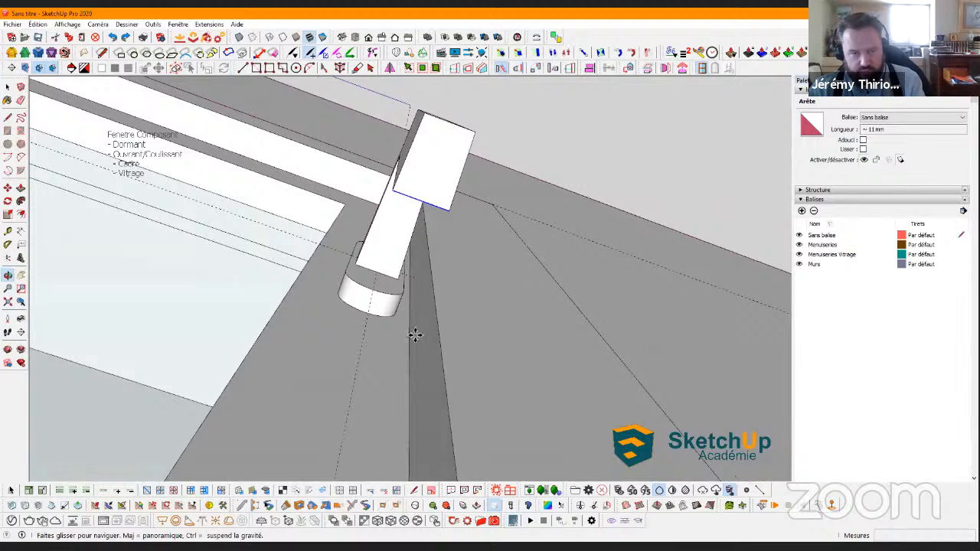
Scale the grip's bottom face down in both directions, to 0.58 along the green axis, so the grip tapers downward
middle_click_drag(414, 334, 433, 378)
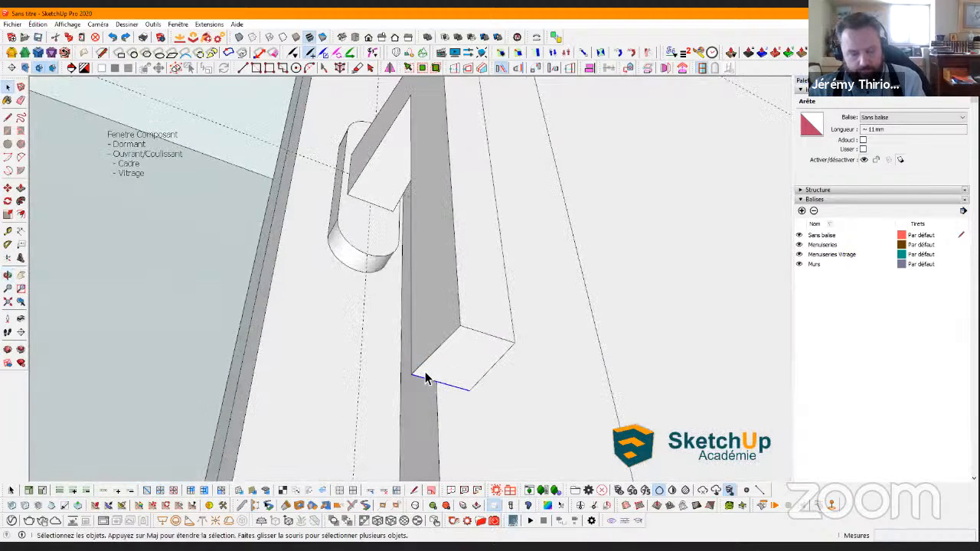
double_click(450, 365)
key("s")
left_click_drag(436, 351, 467, 345, "ctrl")
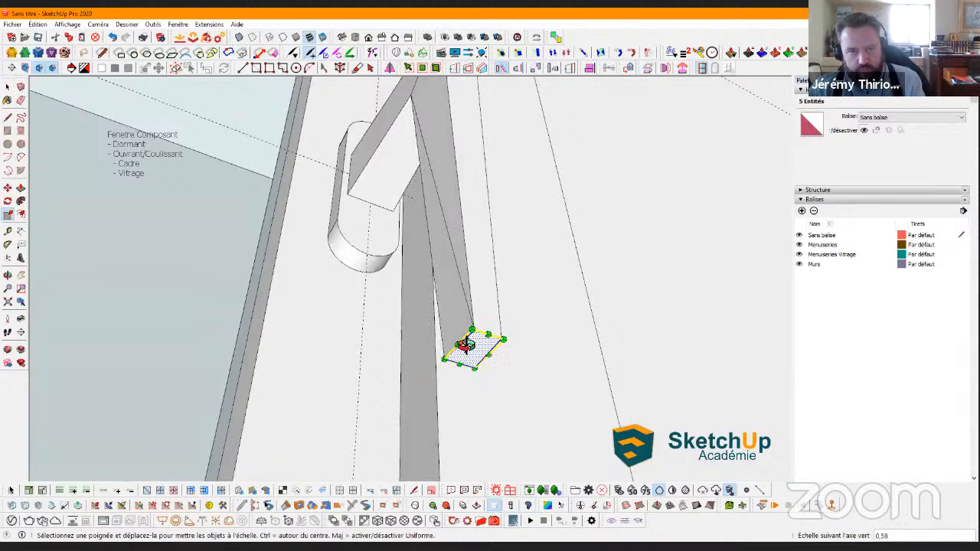
middle_click_drag(467, 344, 430, 376)
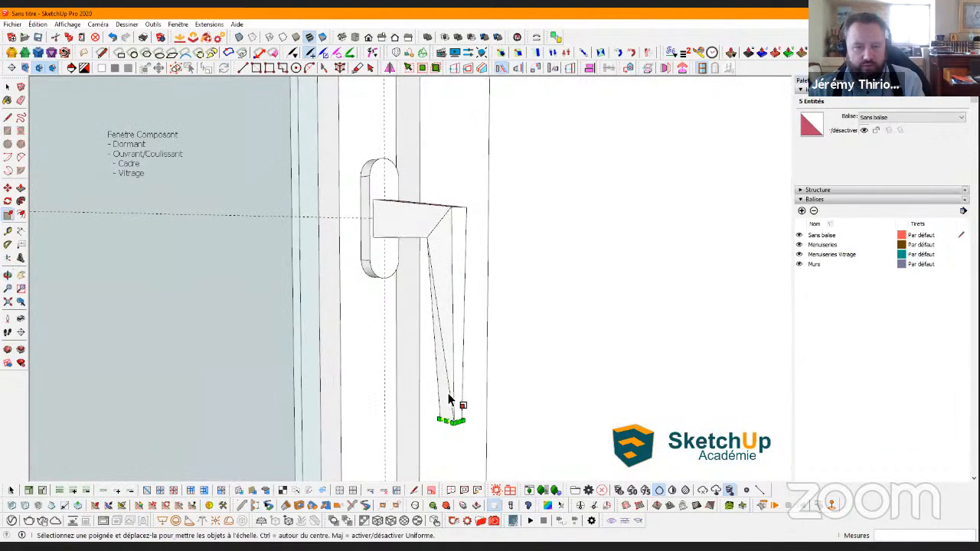
Try to erase the long diagonal edge on the side of the grip
middle_click_drag(442, 325, 433, 406)
key("space")
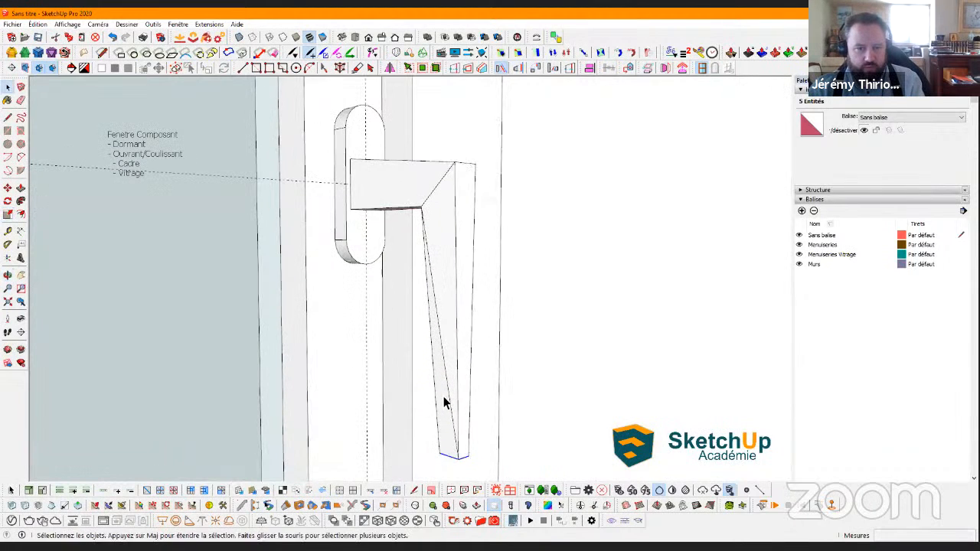
left_click(444, 374)
key("e")
left_click(443, 355)
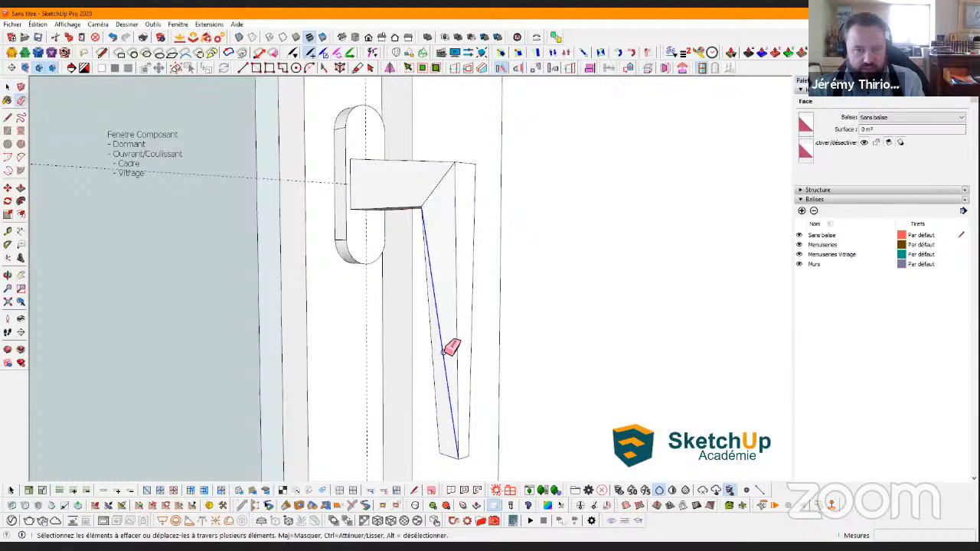
mouse_move(440, 358)
middle_mouse_down()
mouse_move(411, 356)
mouse_move(500, 401)
mouse_move(255, 416)
mouse_move(110, 372)
mouse_move(153, 326)
mouse_move(459, 359)
mouse_move(500, 345)
mouse_move(475, 336)
mouse_move(415, 268)
mouse_move(437, 361)
mouse_move(430, 300)
middle_mouse_up()
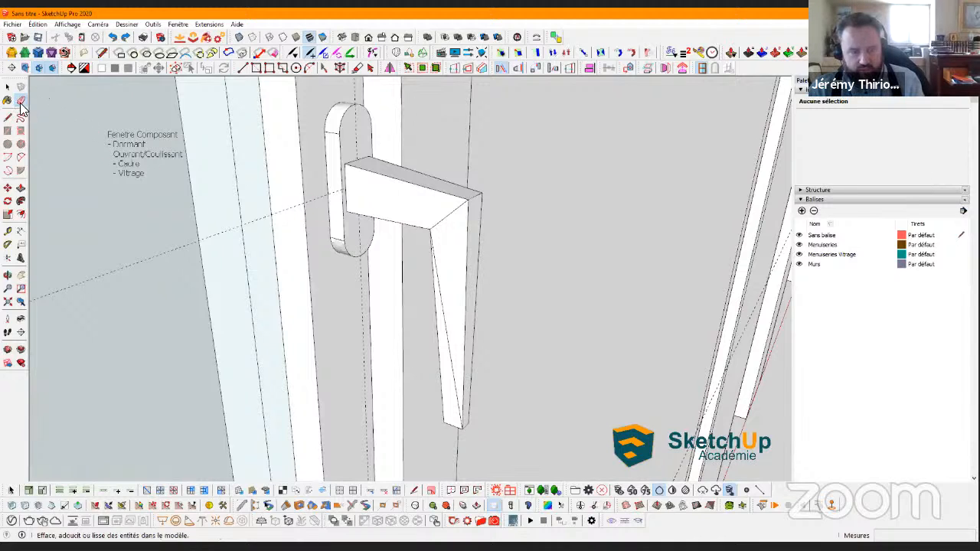
Soften the corner diagonal and the long grip diagonal on this side of the handle, then select the connected geometry
left_click(451, 214)
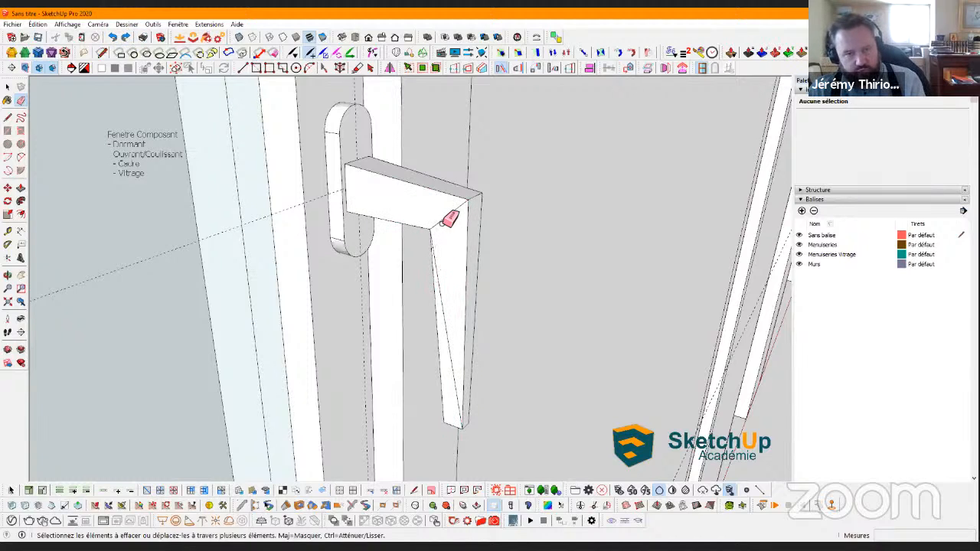
left_click(446, 325)
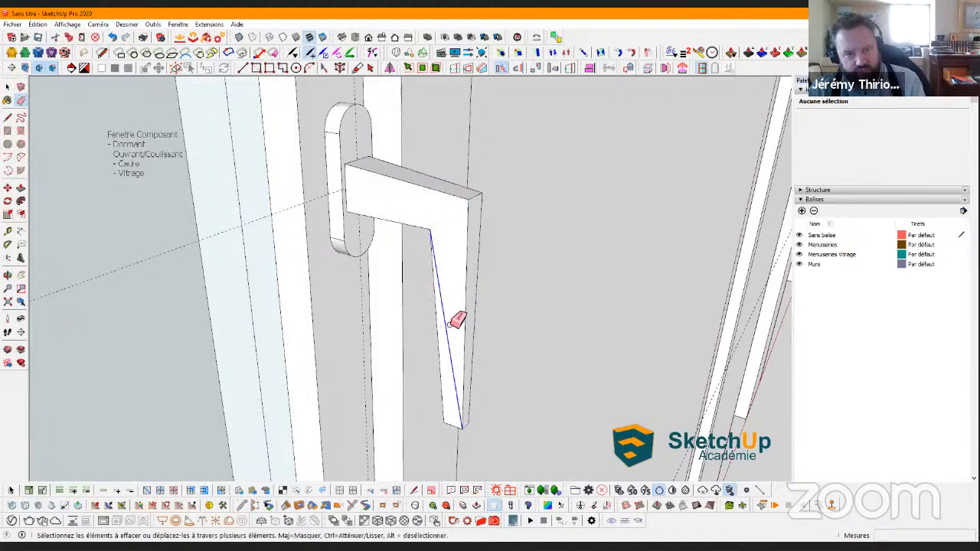
key("space")
left_click(380, 203)
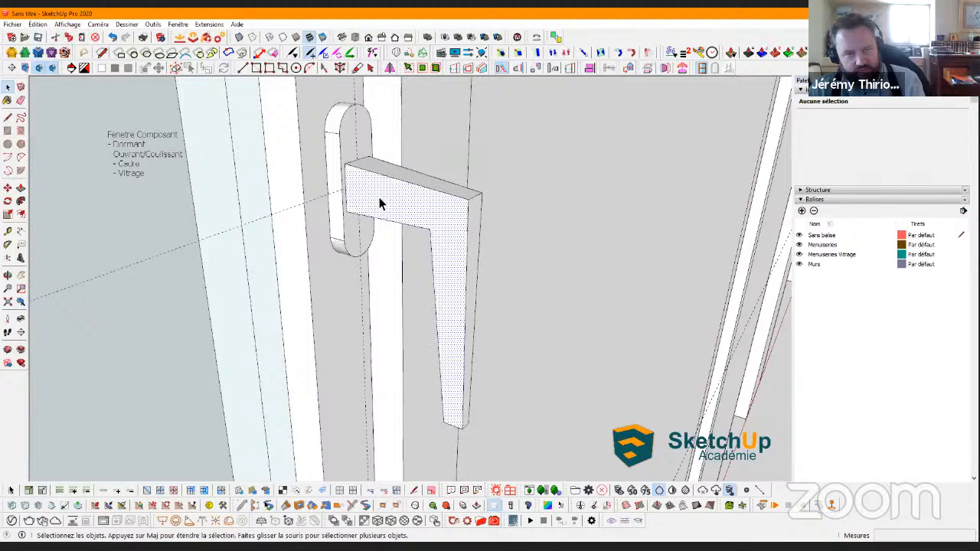
triple_click(427, 212)
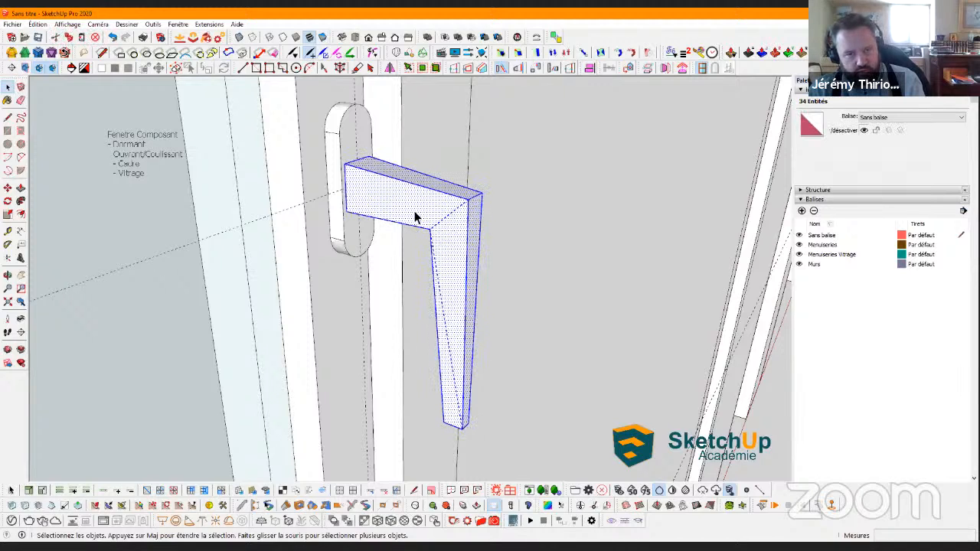
Soften the diagonal edges on the opposite side of the handle with the Eraser
left_click(467, 224)
mouse_move(471, 284)
middle_mouse_down()
mouse_move(291, 300)
mouse_move(313, 275)
mouse_move(378, 278)
mouse_move(409, 220)
middle_mouse_up()
key("e")
left_click(385, 313)
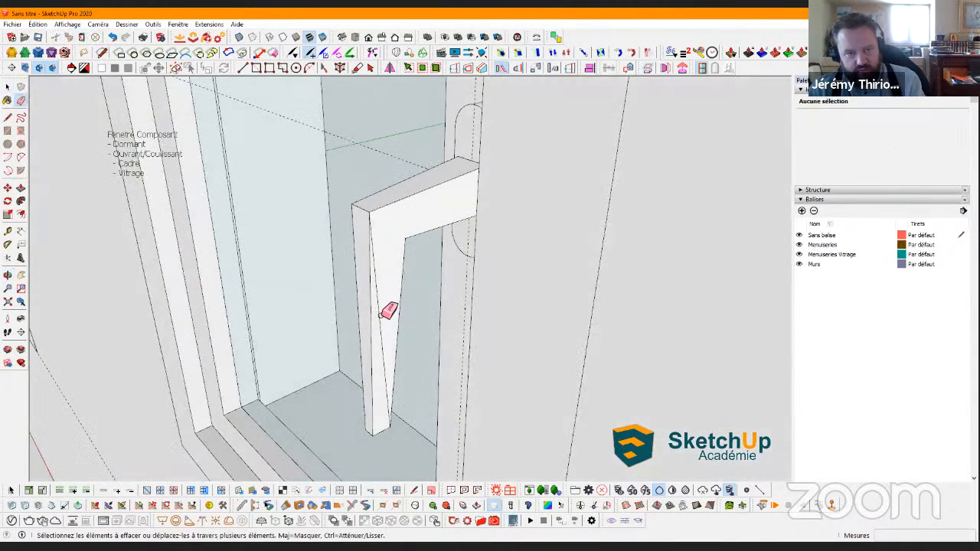
mouse_move(389, 317)
middle_mouse_down()
mouse_move(458, 288)
mouse_move(696, 265)
mouse_move(402, 283)
mouse_move(555, 299)
mouse_move(415, 225)
mouse_move(464, 318)
mouse_move(428, 277)
mouse_move(483, 239)
middle_mouse_up()
Select all the connected geometry of the handle's arm and grip and make it a group
scroll(429, 276, "down", 2)
scroll(483, 239, "down", 3)
middle_click_drag(459, 280, 429, 291)
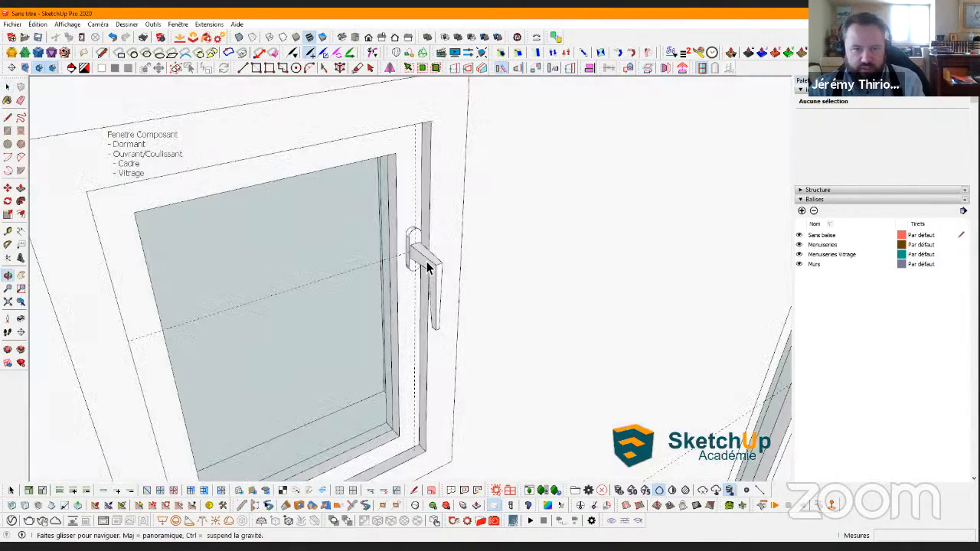
scroll(429, 268, "up", 5)
triple_click(429, 267)
key("g")
scroll(426, 261, "up", 2)
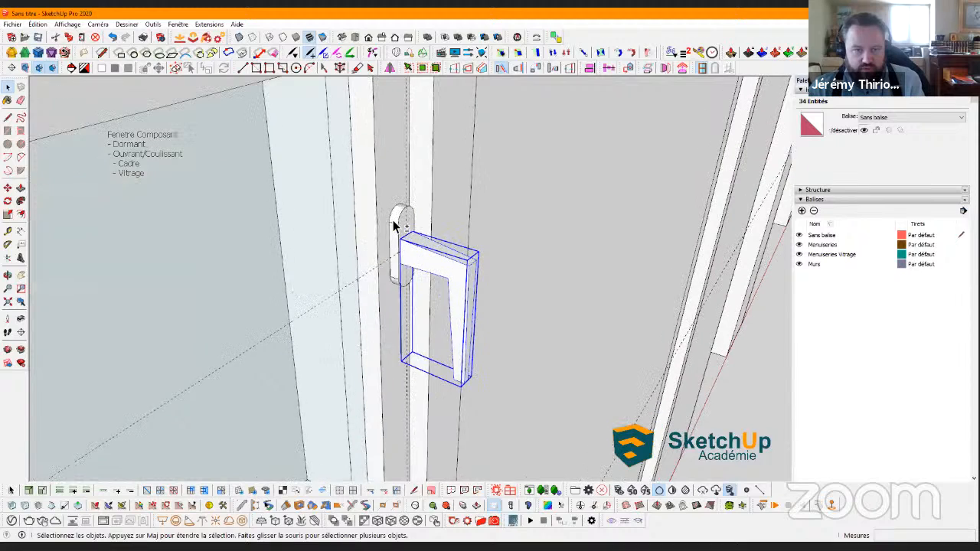
Combine the grip group and the back plate group into a component named "Poignée Fenetre"
left_click(393, 227, "shift")
right_click(394, 229)
left_click(434, 264)
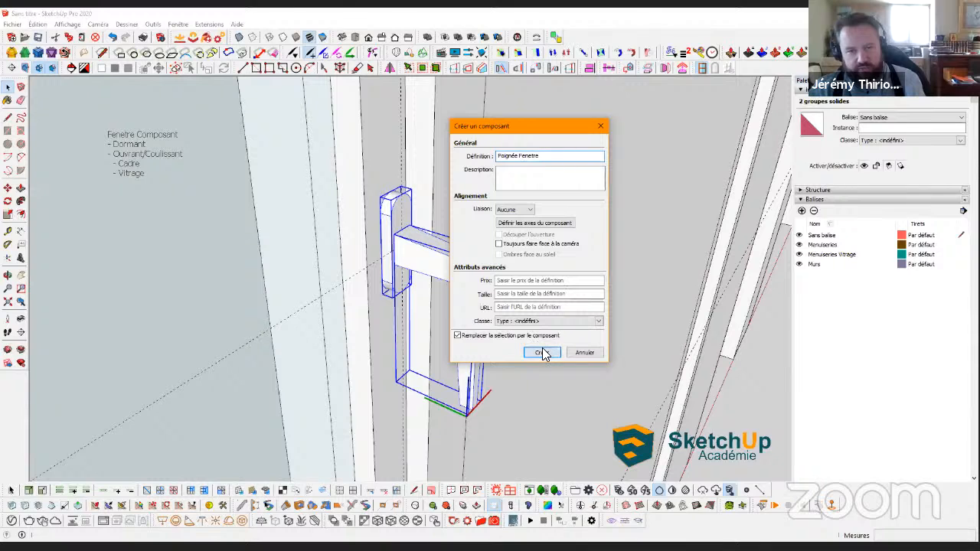
key("Return")
Move the handle component about 90 mm down the vertical centre guide of the window frame
scroll(390, 252, "up", 5)
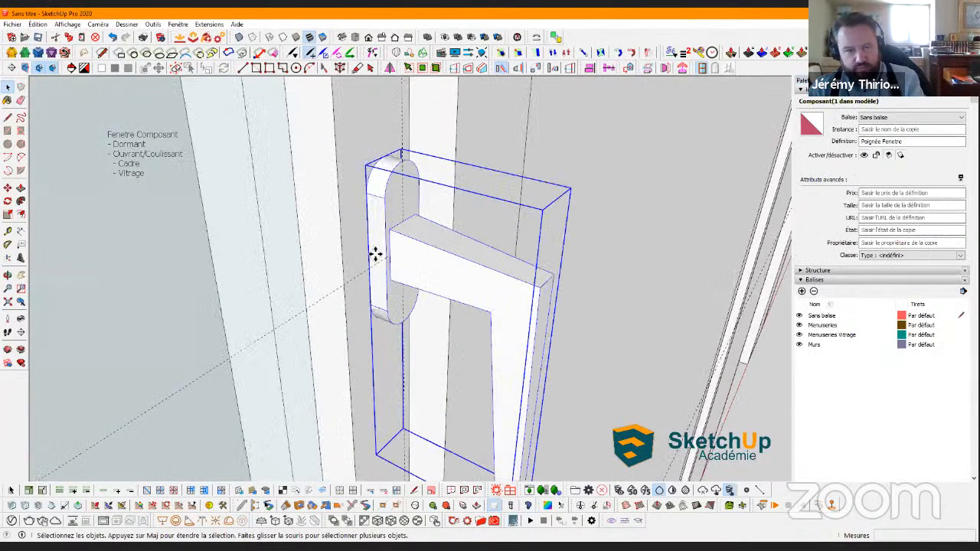
key("m")
left_click(369, 256)
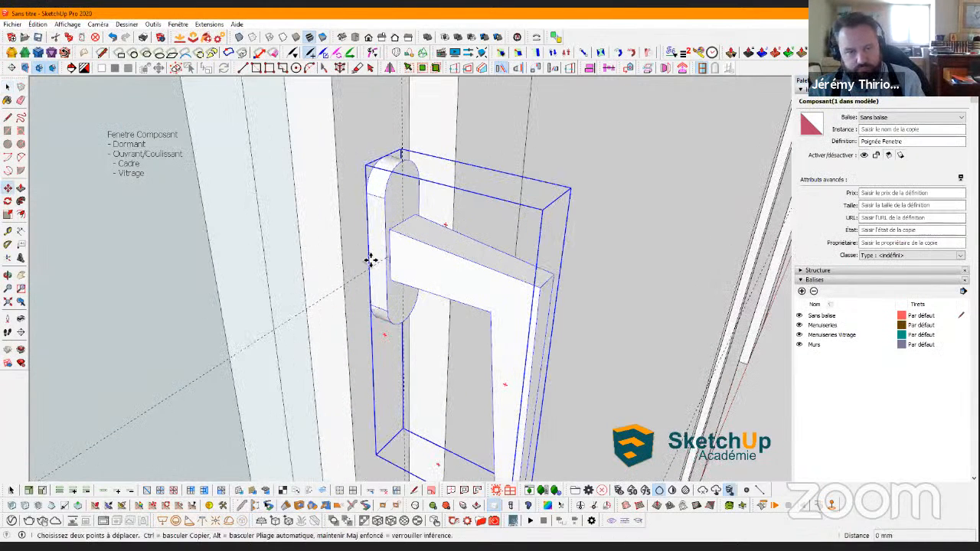
scroll(359, 374, "down", 5)
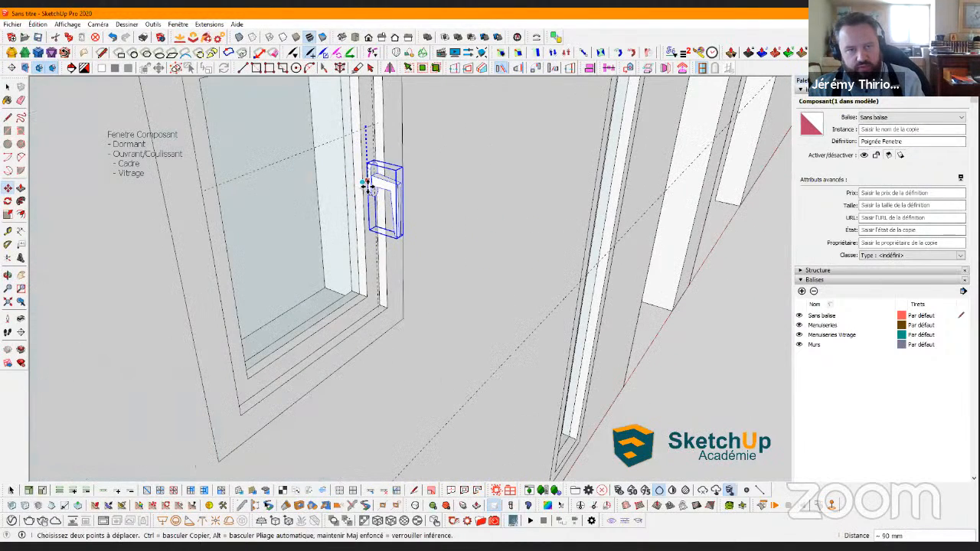
left_click(360, 186)
middle_click_drag(253, 231, 381, 178)
scroll(379, 199, "up", 6)
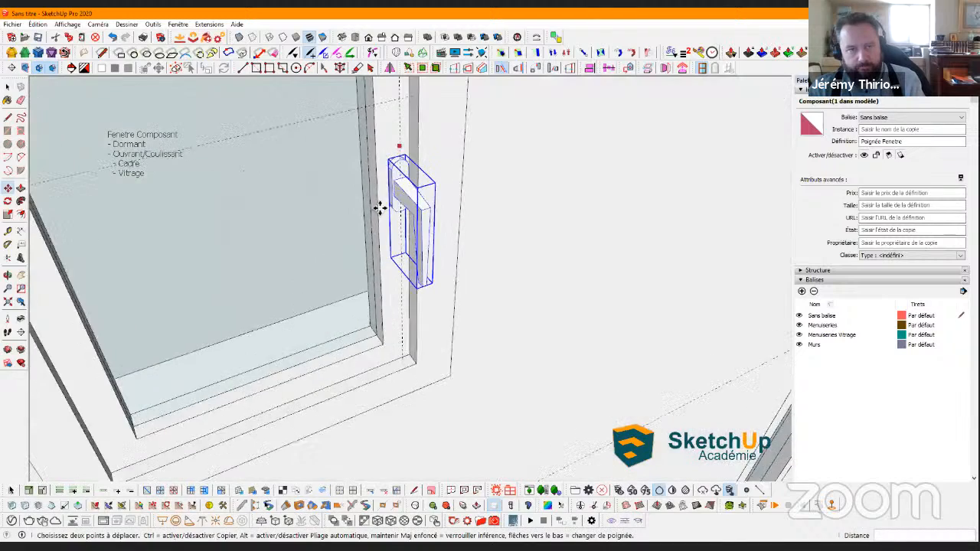
mouse_move(429, 217)
middle_mouse_down()
mouse_move(337, 234)
mouse_move(368, 258)
mouse_move(459, 105)
mouse_move(424, 273)
mouse_move(436, 278)
mouse_move(455, 268)
mouse_move(438, 227)
middle_mouse_up()
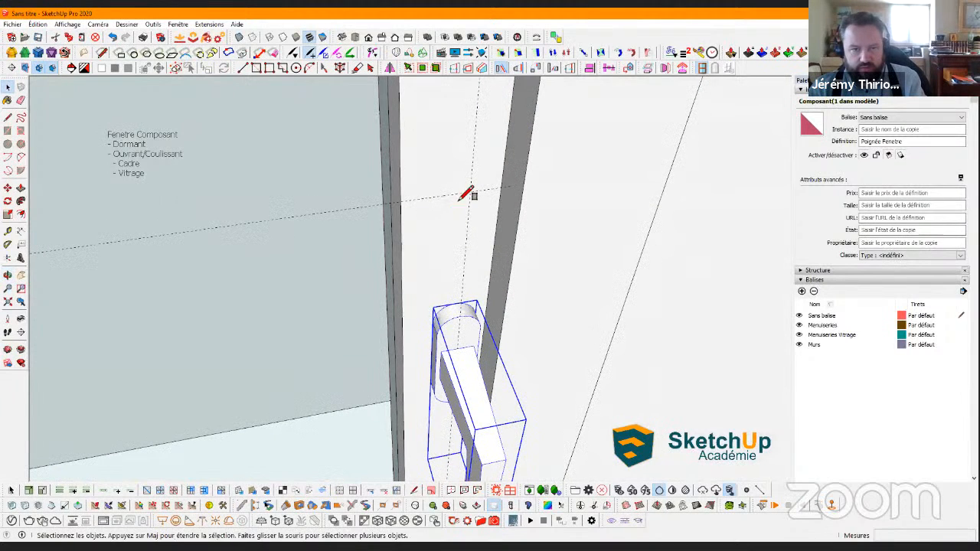
Draw a horizontal reference line about 39 mm long across the frame member, just above the handle
left_click(439, 278)
scroll(434, 280, "up", 2)
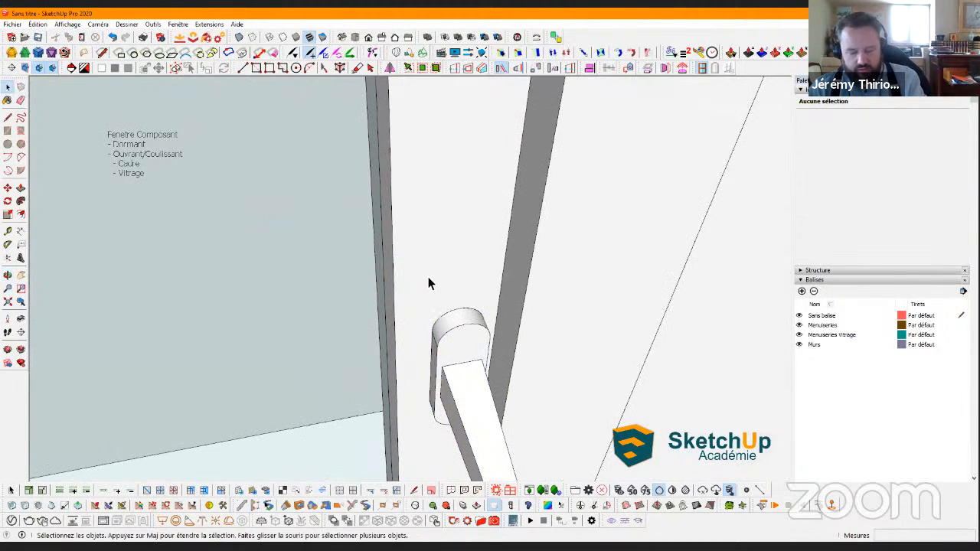
key("l")
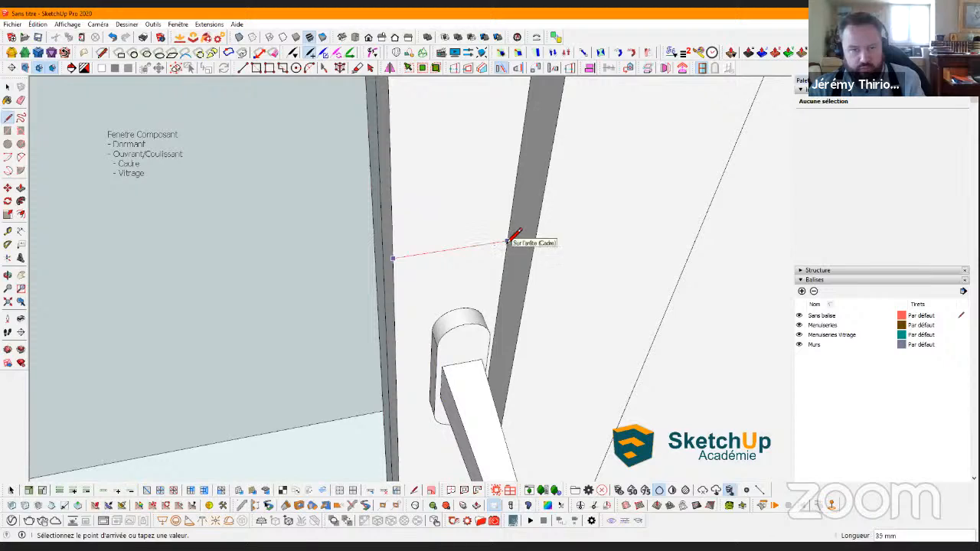
left_click(505, 242)
key("space")
Move the handle sideways to align the top centre of its back plate with the midpoint of the reference line
left_click(463, 330)
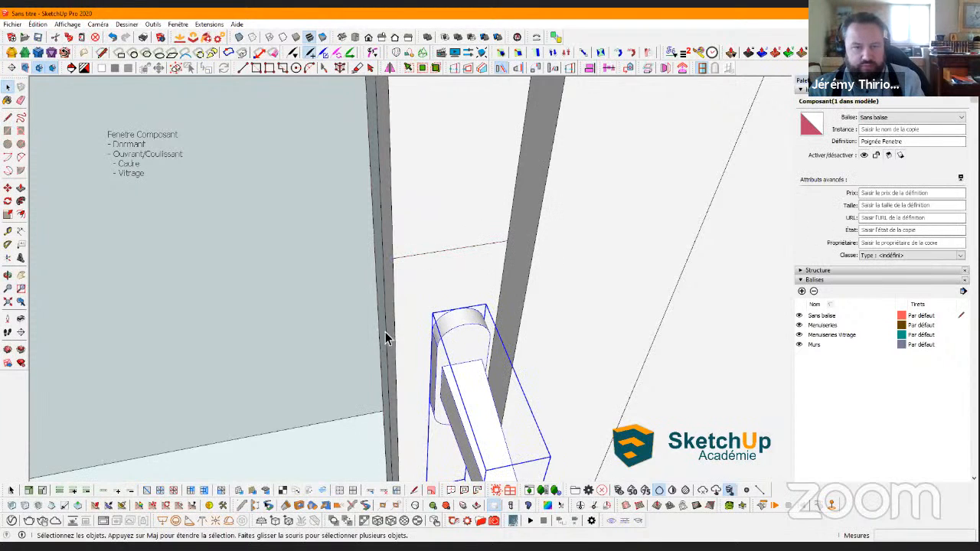
middle_click_drag(436, 328, 449, 280)
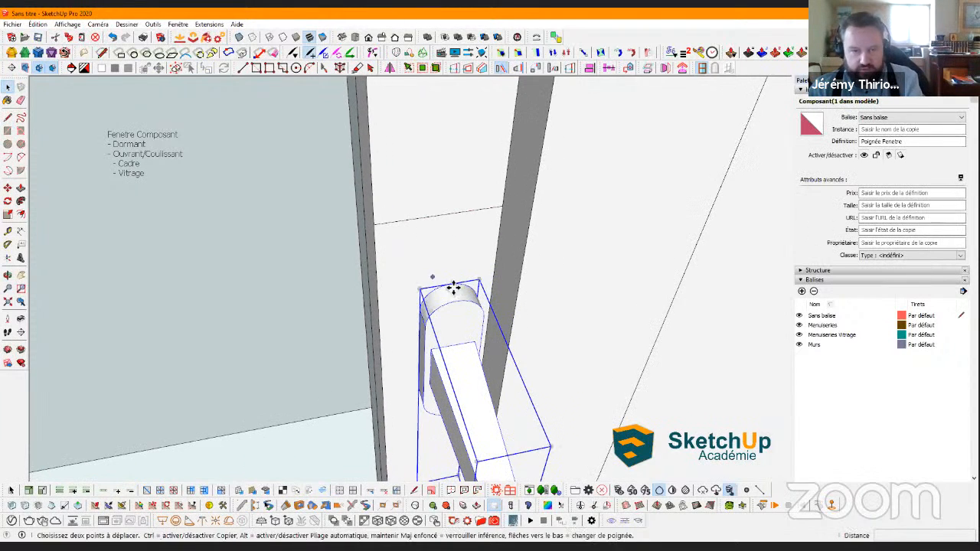
key("m")
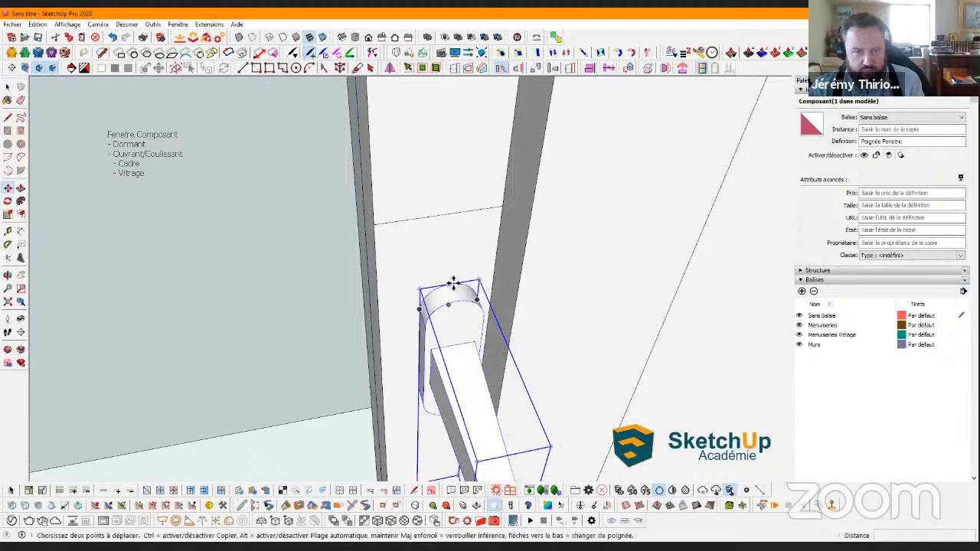
scroll(451, 284, "up", 5)
scroll(457, 291, "down", 3)
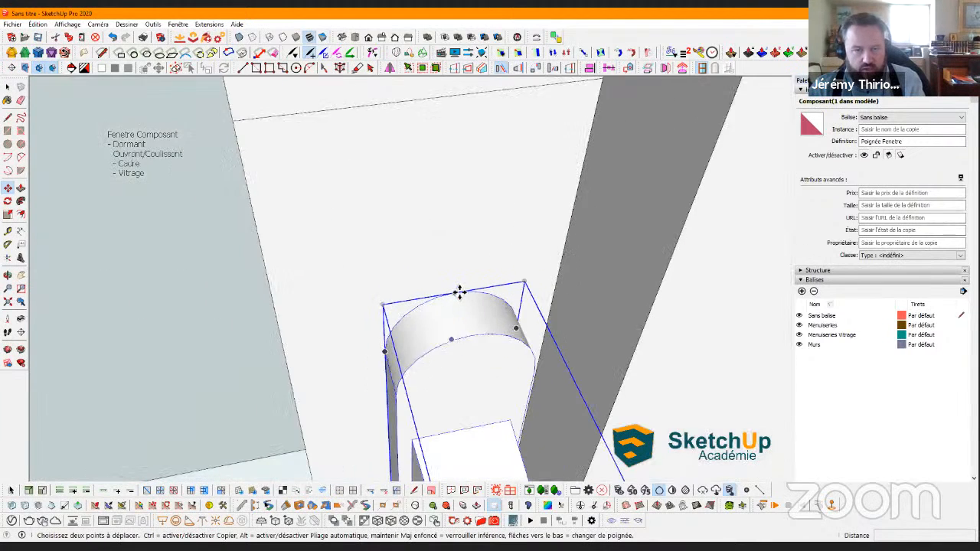
middle_click_drag(459, 292, 401, 277)
middle_click_drag(444, 346, 449, 345)
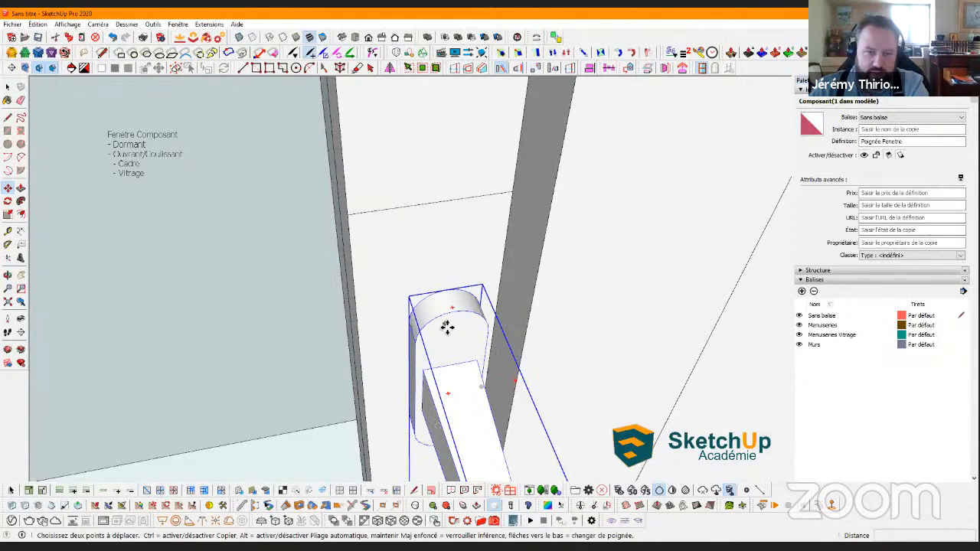
middle_click_drag(452, 293, 467, 352)
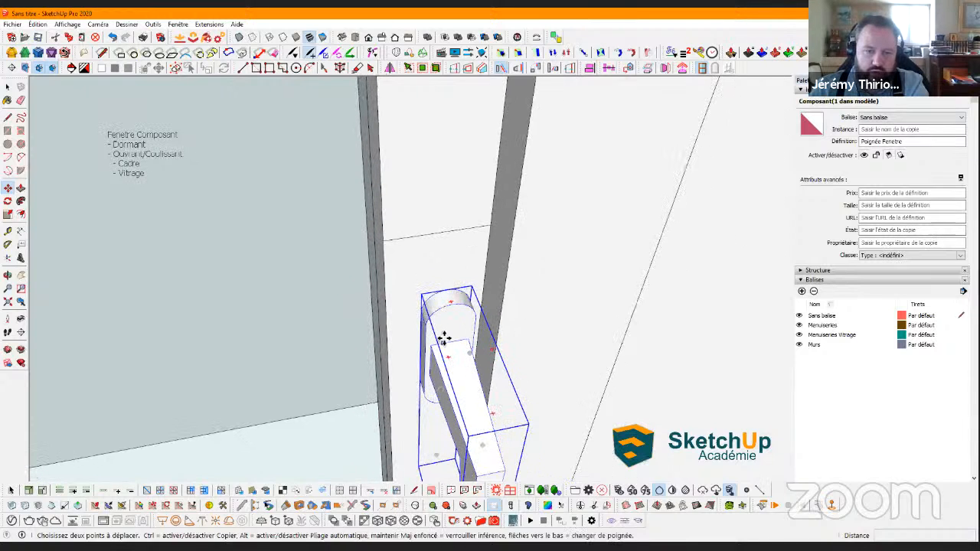
scroll(443, 318, "down", 2)
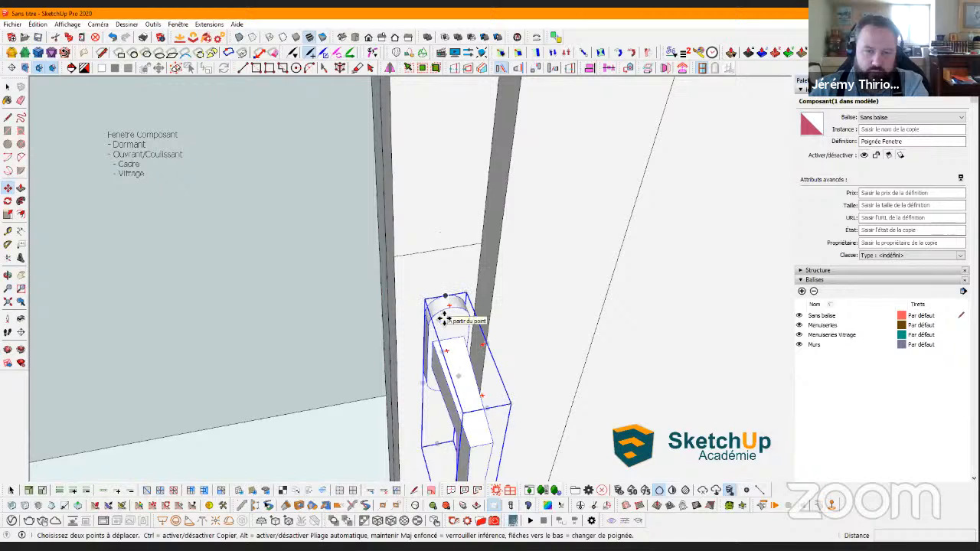
scroll(444, 319, "up", 2)
left_click_drag(453, 303, 438, 228)
scroll(437, 229, "down", 2)
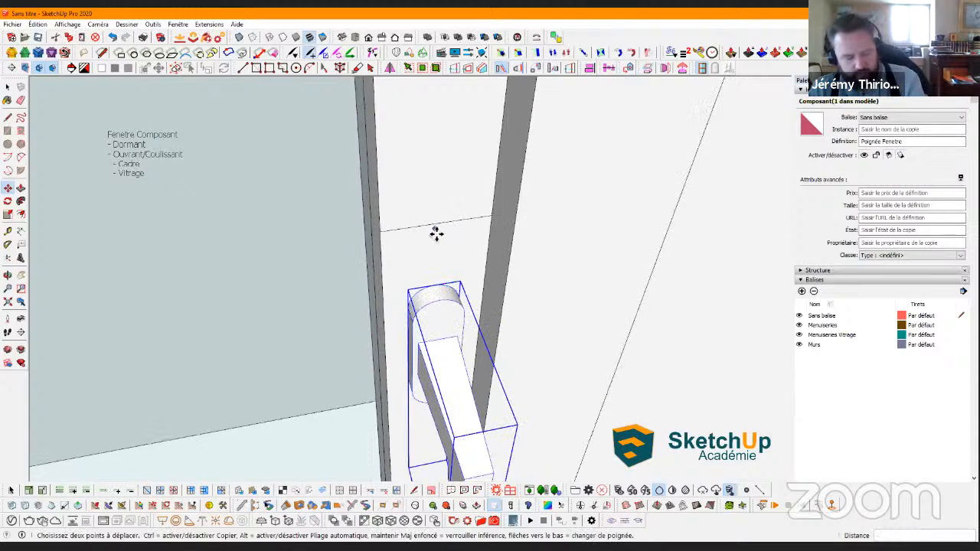
Erase the reference line above the handle
key("e")
left_click(429, 228)
key("space")
scroll(426, 236, "down", 3)
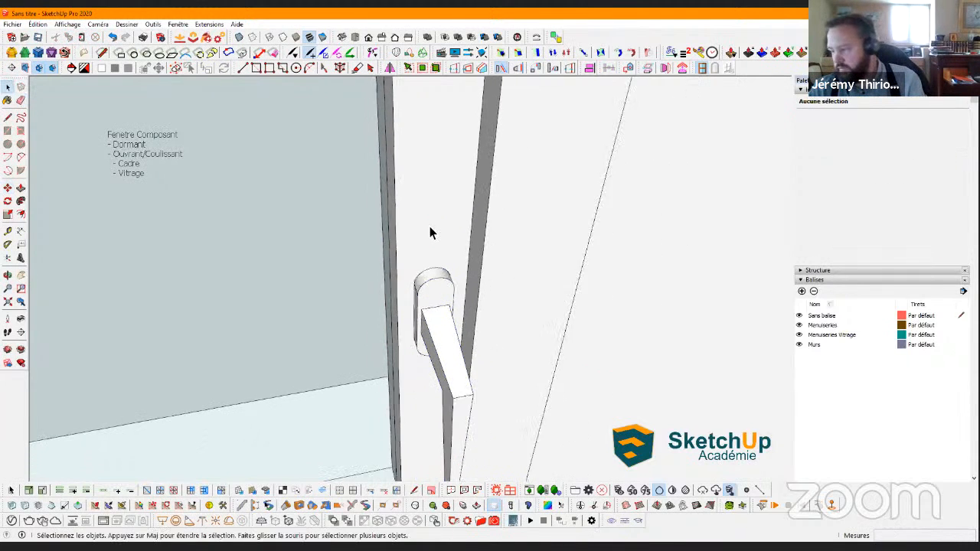
middle_click_drag(417, 308, 466, 232)
key("space")
scroll(466, 232, "up", 5)
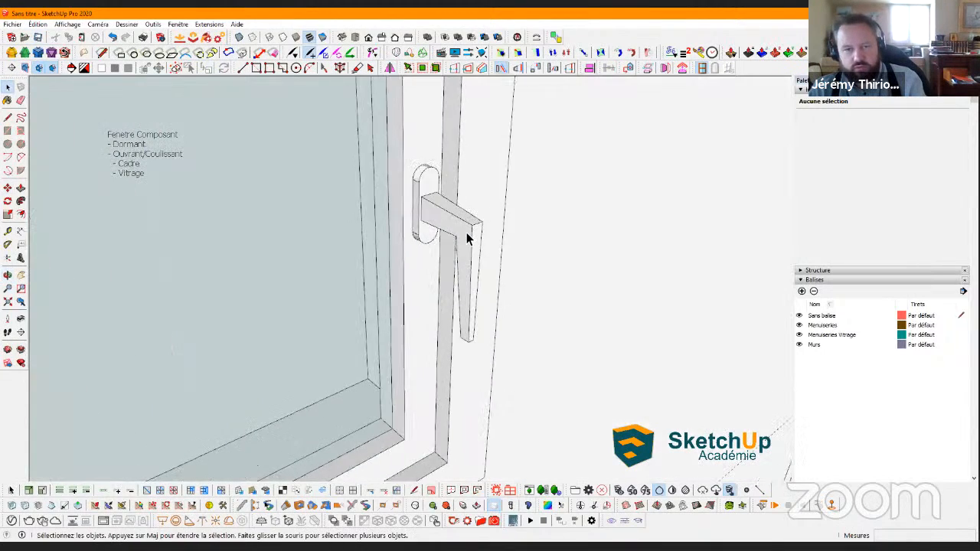
Scale all the arm and grip geometry inside its group to shorten the handle's projection from the back plate, then close the group
double_click(463, 240)
triple_click(482, 267)
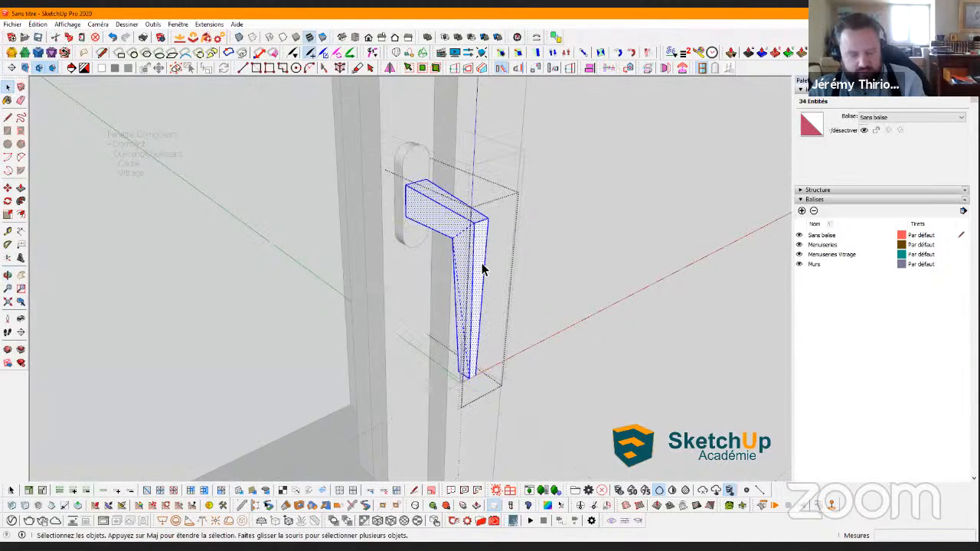
key("s")
left_click_drag(490, 298, 446, 286)
key("space")
scroll(437, 262, "down", 3)
left_click(483, 239)
middle_click_drag(483, 240, 186, 253)
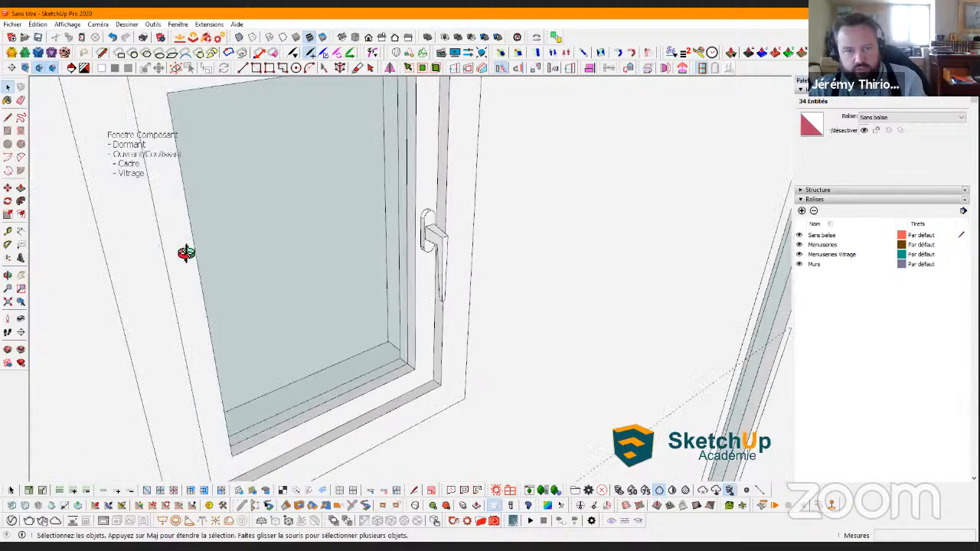
left_click(186, 254)
Examine the resized handle on the window frame from several distances and angles
middle_click_drag(459, 256, 414, 271)
scroll(414, 272, "down", 3)
middle_click_drag(365, 303, 431, 329)
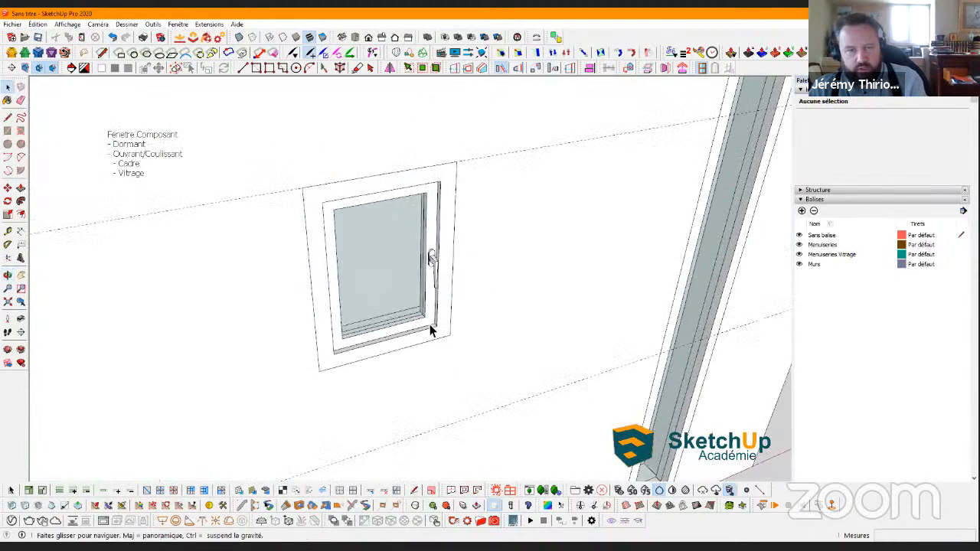
scroll(452, 308, "up", 6)
scroll(440, 285, "up", 2)
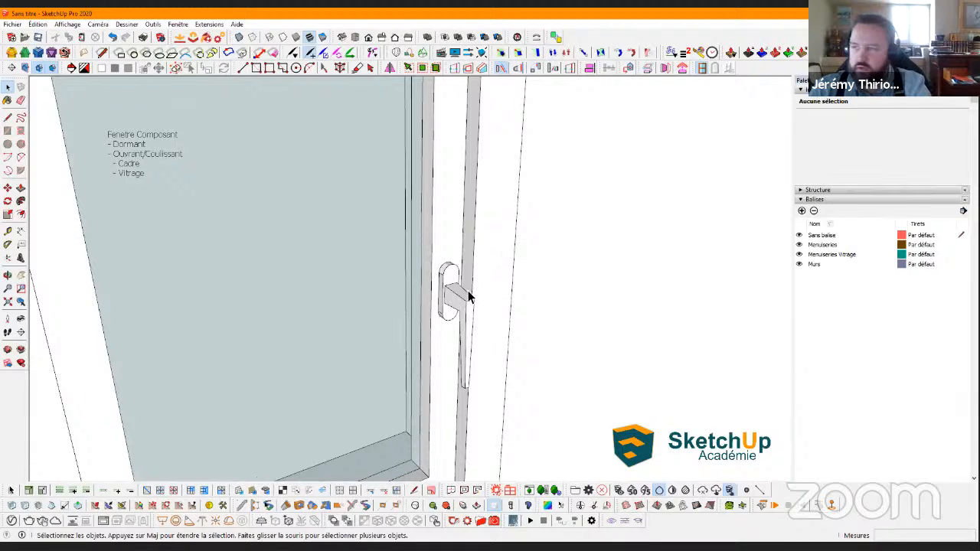
middle_click_drag(468, 290, 458, 305)
left_click(457, 307)
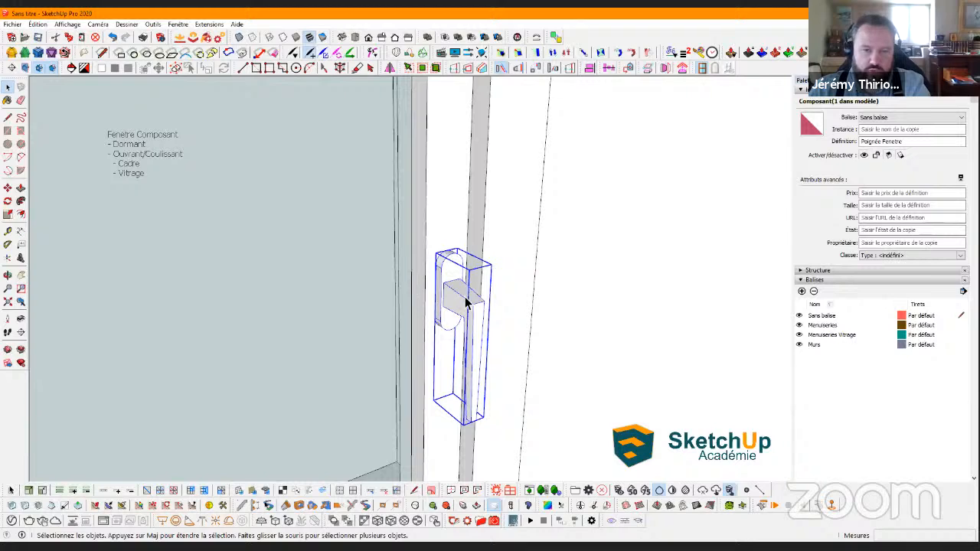
mouse_move(440, 287)
middle_mouse_down()
mouse_move(491, 314)
mouse_move(440, 284)
middle_mouse_up()
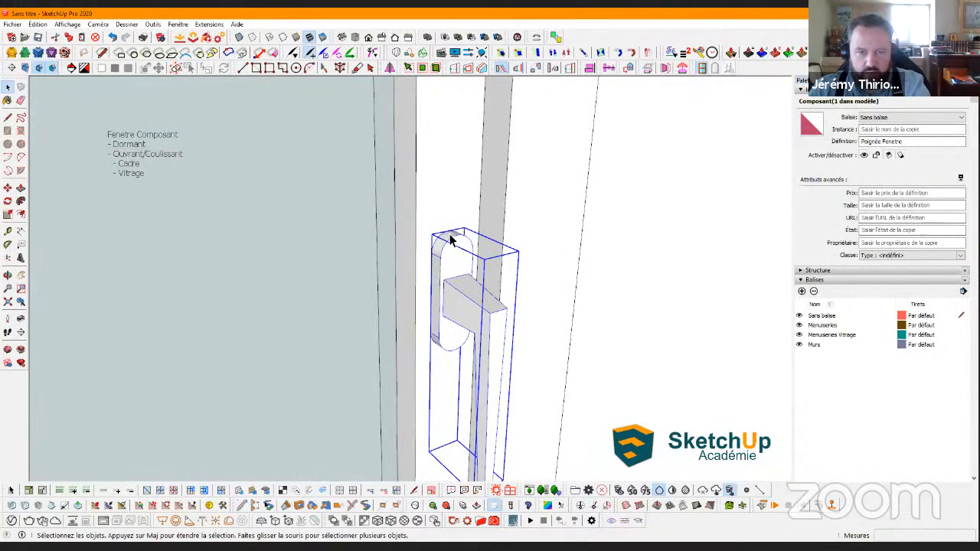
middle_click_drag(452, 240, 460, 405)
double_click(442, 274)
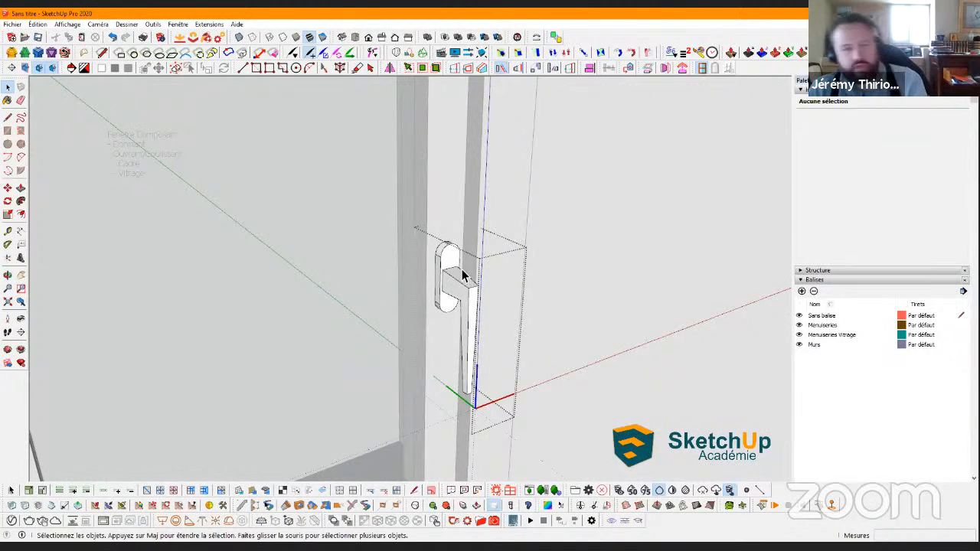
key("Escape")
scroll(463, 277, "down", 2)
middle_click_drag(462, 279, 424, 319)
scroll(425, 317, "down", 2)
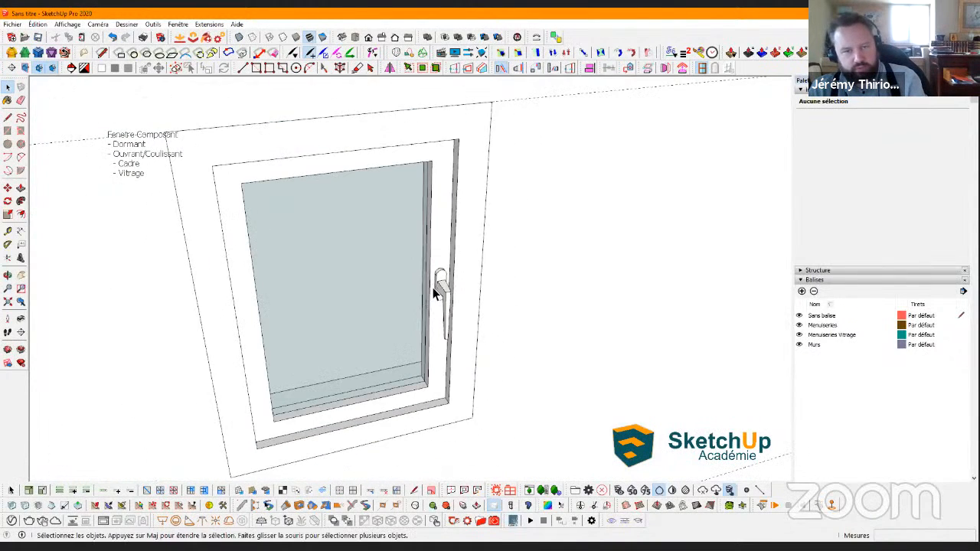
Rename the handle component's definition as "Poignée Fenetre V"
scroll(434, 293, "up", 2)
left_click(446, 298)
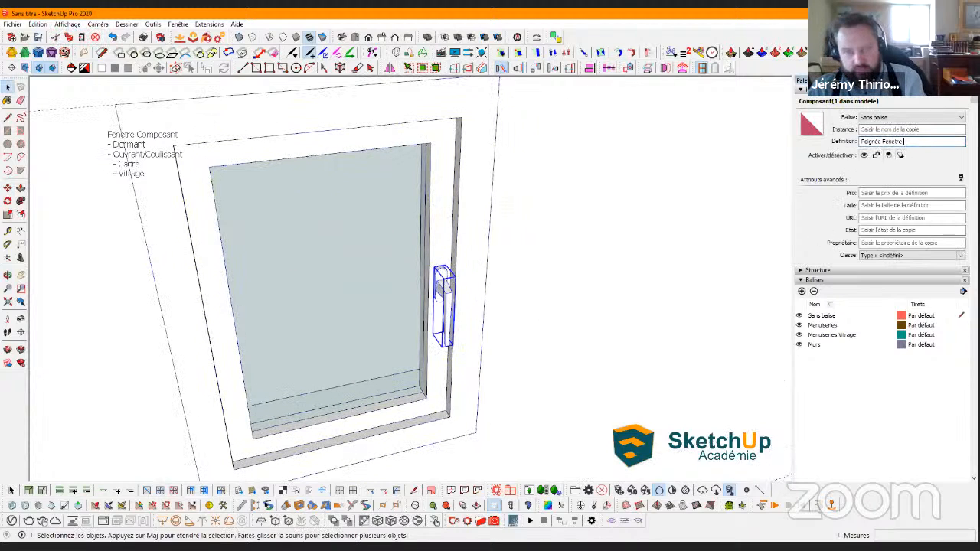
left_click(620, 184)
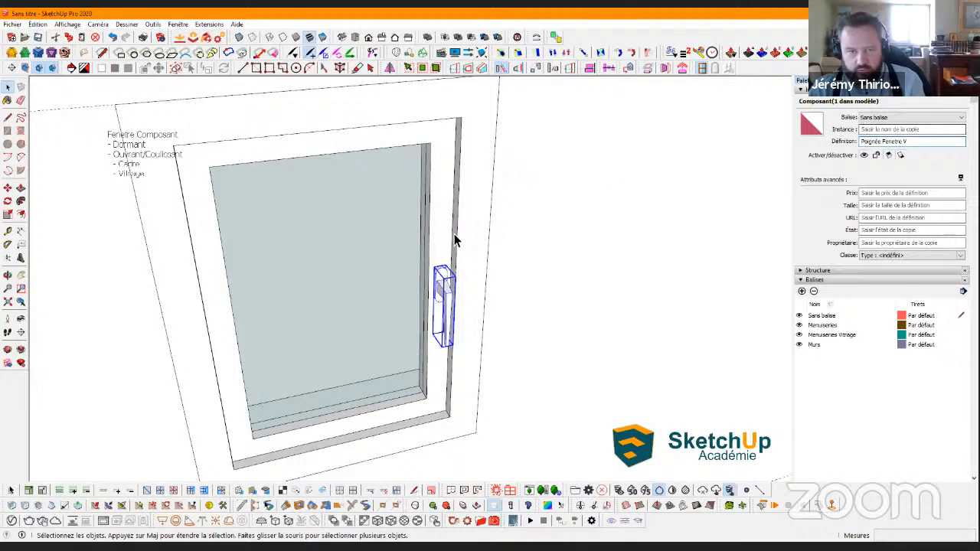
Copy the handle component about 465 mm sideways, clear of the window
middle_click_drag(454, 249, 438, 278)
left_click(439, 278)
scroll(441, 273, "down", 1)
scroll(442, 273, "down", 2)
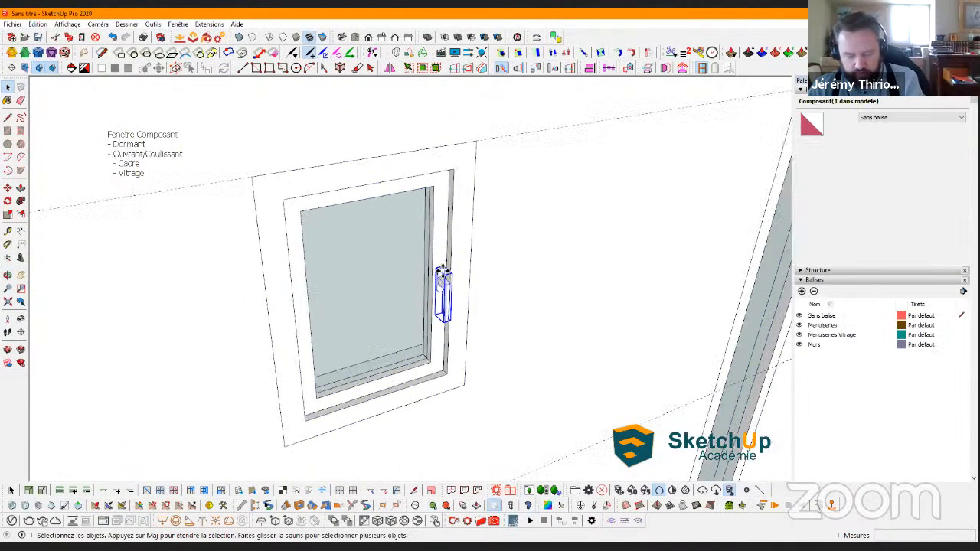
scroll(436, 260, "up", 3)
key("m")
left_click(436, 253)
key("ctrl")
left_click(703, 244)
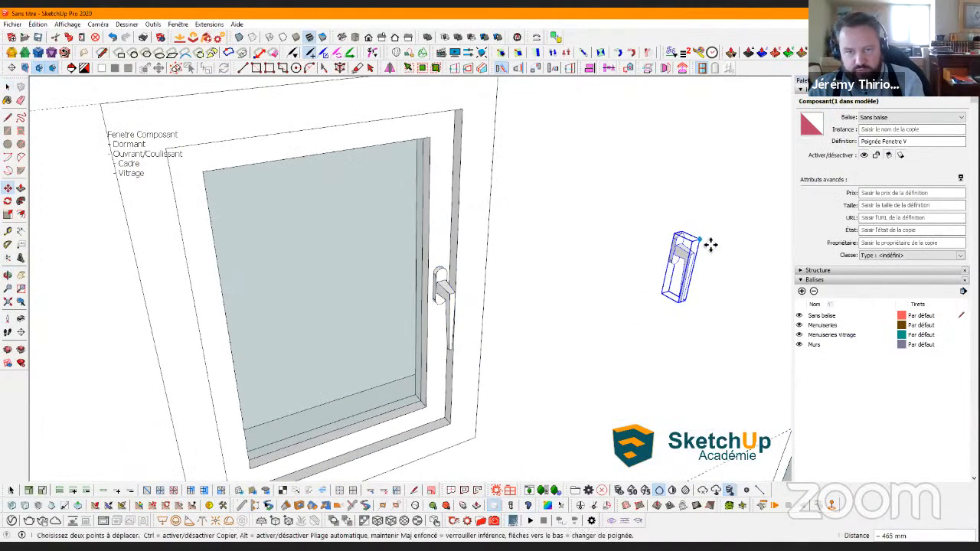
Make the copied handle unique and replace the suffix at the end of its definition name
key("space")
scroll(540, 282, "up", 5)
scroll(498, 277, "up", 4)
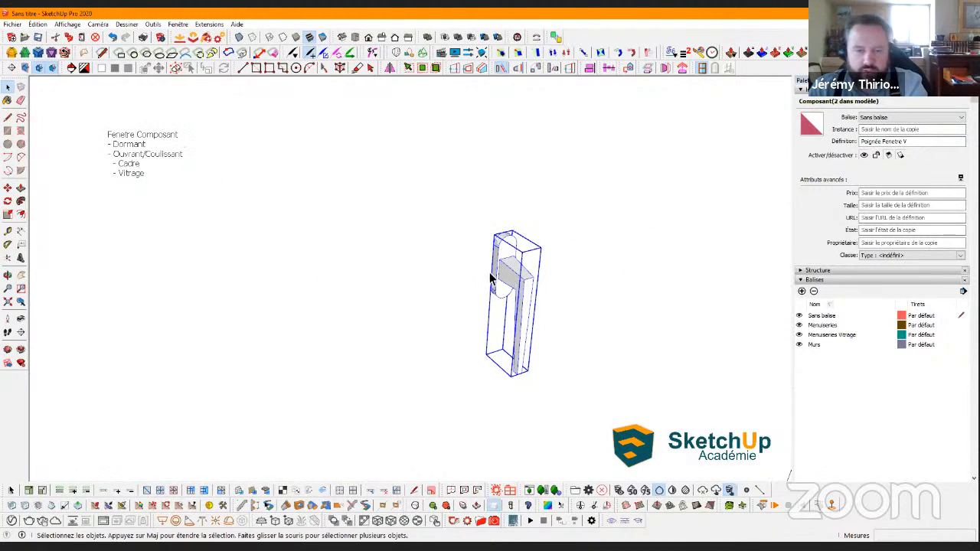
right_click(506, 261)
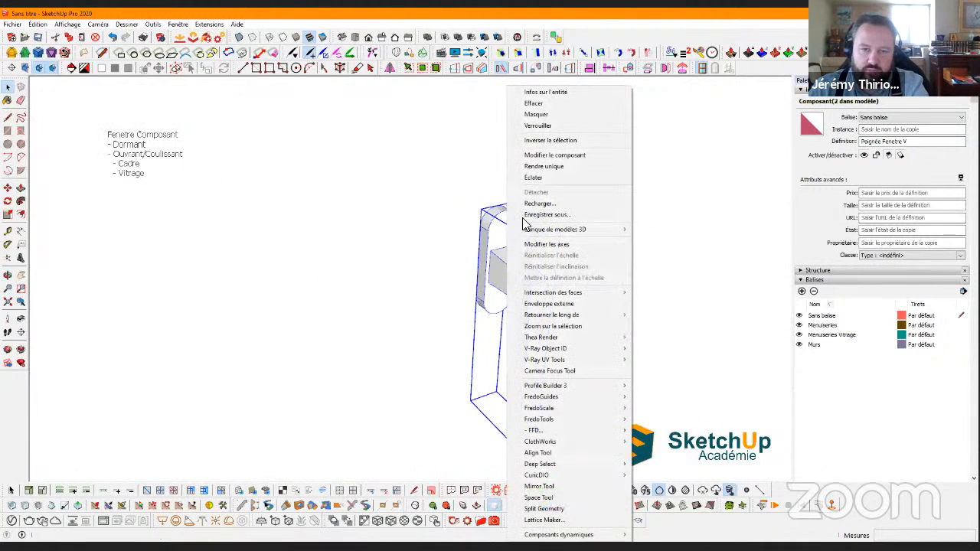
left_click(542, 167)
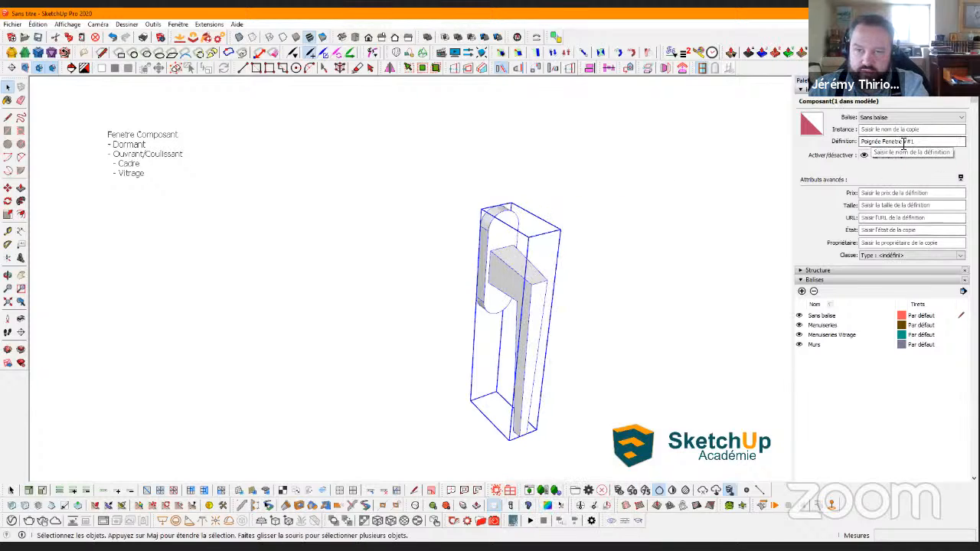
left_click_drag(904, 142, 923, 143)
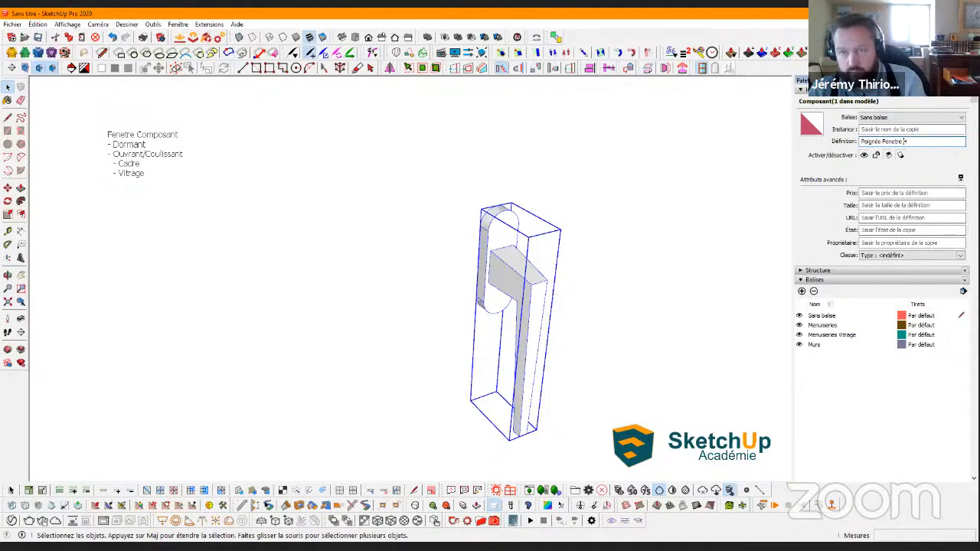
Open the copied handle for editing and rotate its lever from vertical to horizontal, about the joint with the backplate
double_click(492, 290)
left_click(514, 273)
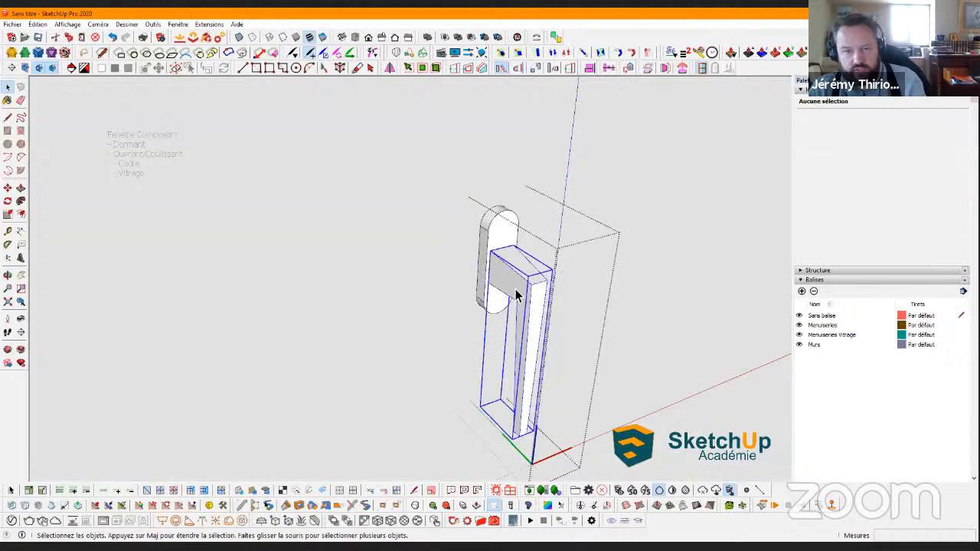
middle_click_drag(514, 273, 485, 264)
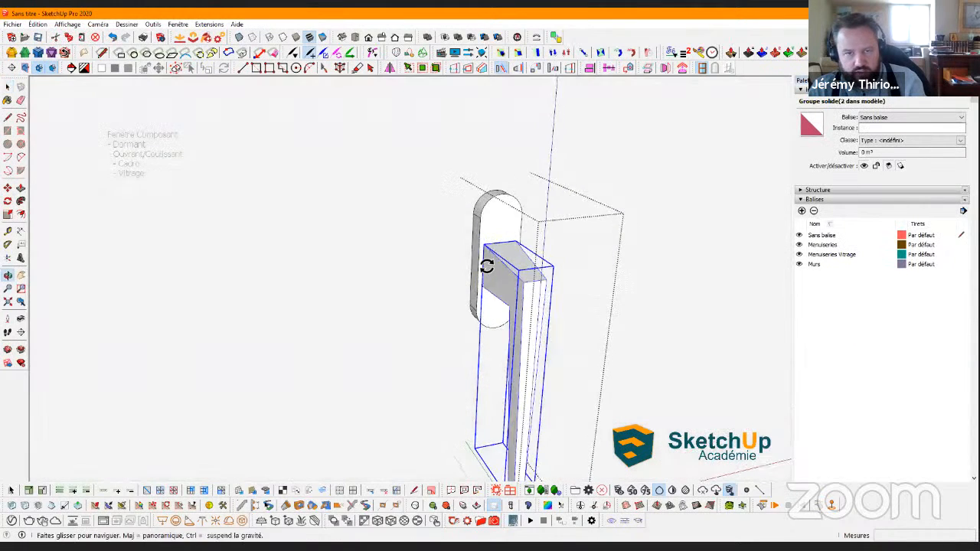
key("q")
scroll(485, 244, "up", 3)
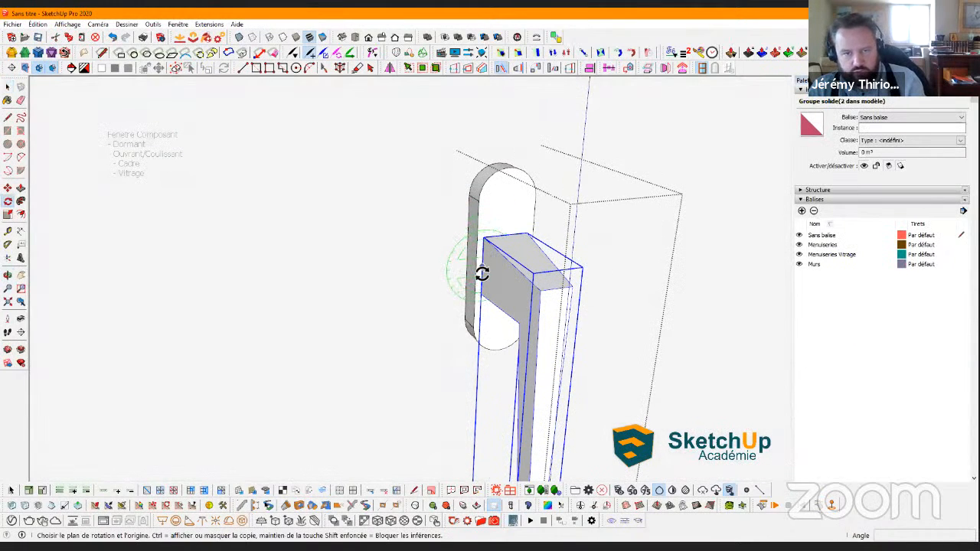
left_click(482, 269)
left_click(485, 286)
left_click(459, 273)
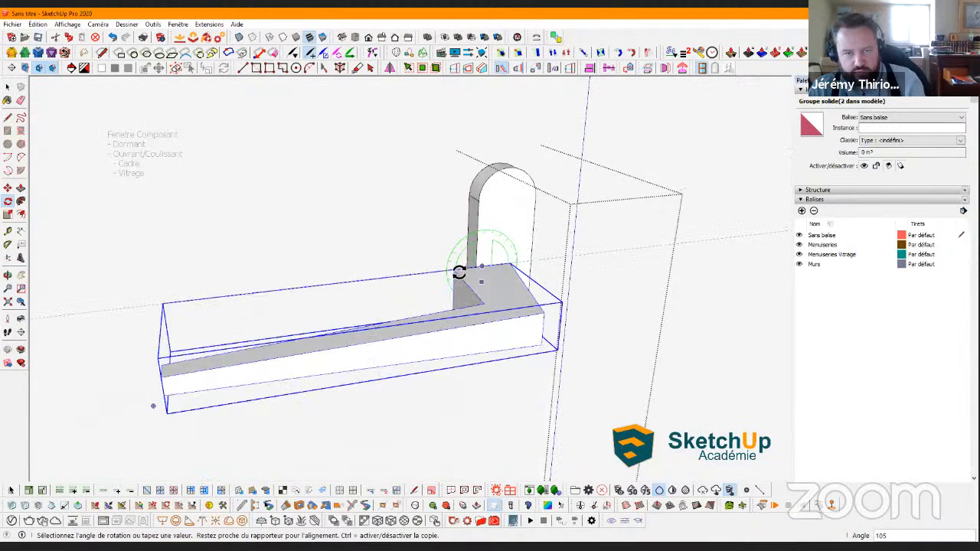
Move the horizontal lever up about 5 mm to recentre it on the backplate
middle_click_drag(582, 276, 558, 344)
key("m")
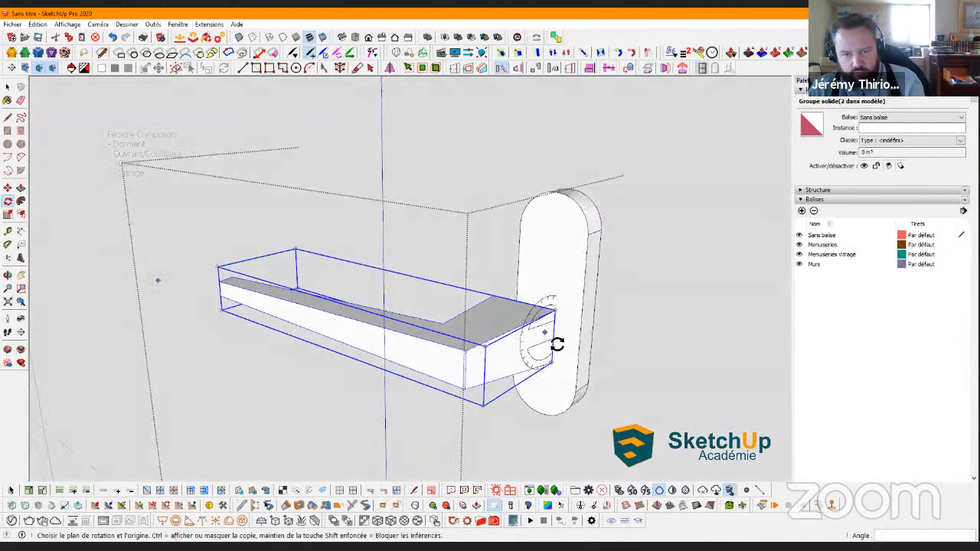
left_click(552, 346)
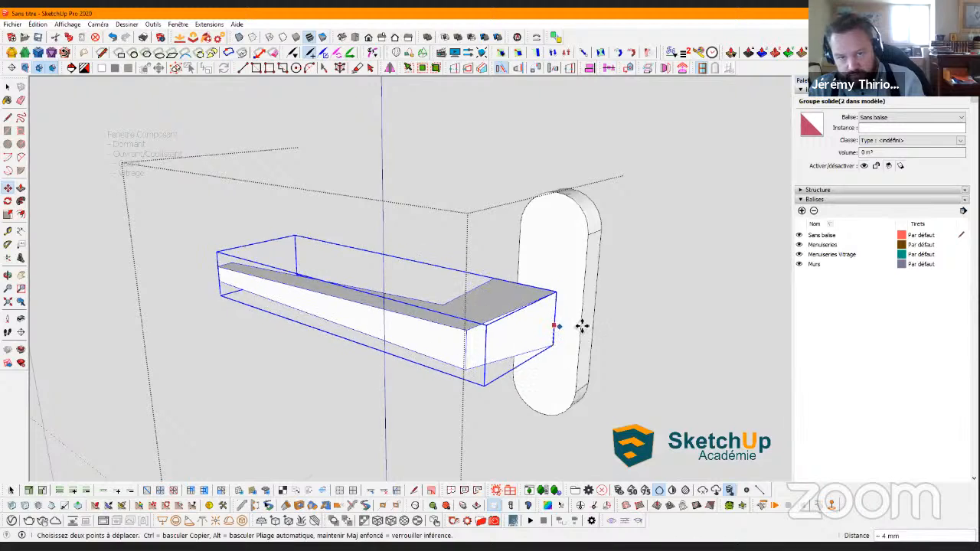
left_click(582, 316)
left_click(556, 299)
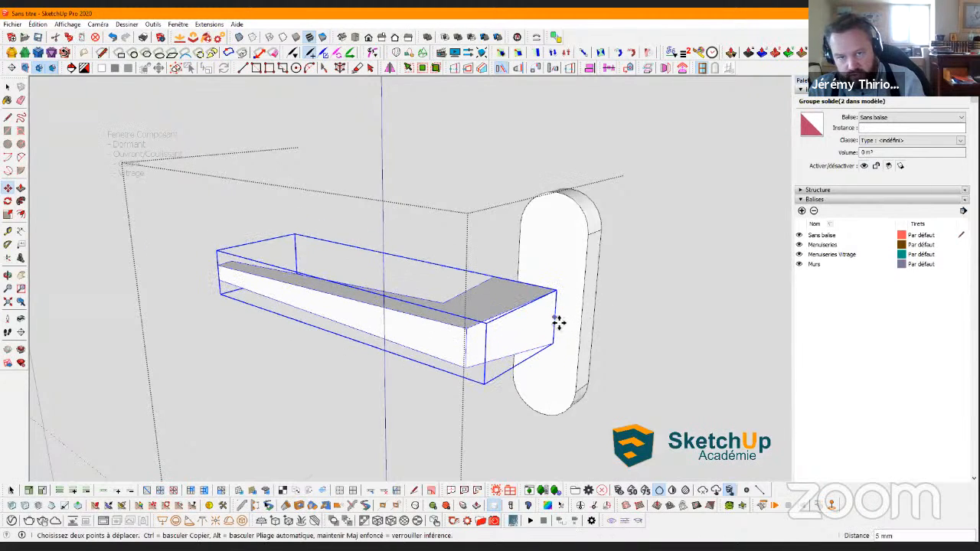
left_click(563, 302)
Scale down the lever's end face against the backplate along its green axis and finish editing the copied handle
middle_click_drag(538, 278, 402, 148)
key("space")
scroll(486, 248, "down", 3)
double_click(486, 243)
scroll(479, 223, "up", 3)
scroll(498, 313, "up", 3)
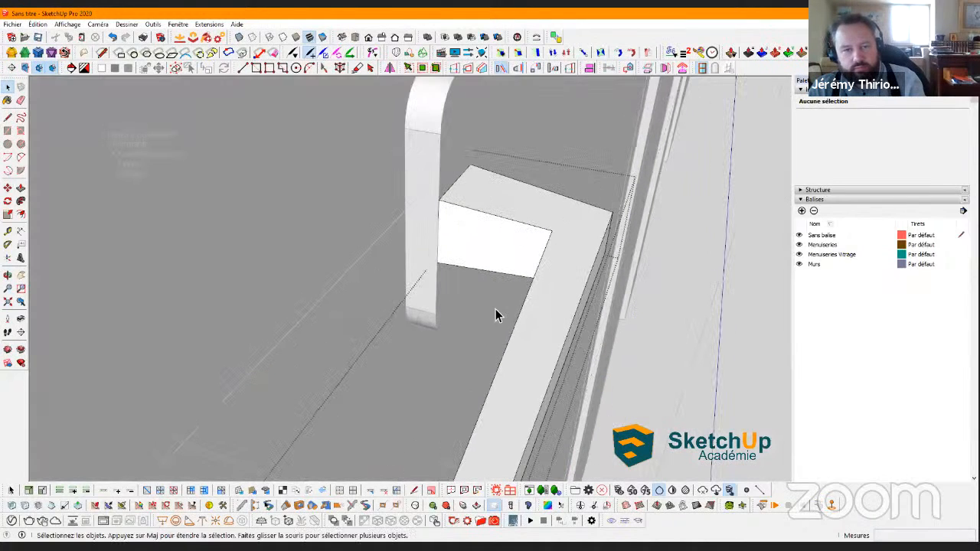
double_click(463, 264)
key("s")
left_click(439, 233)
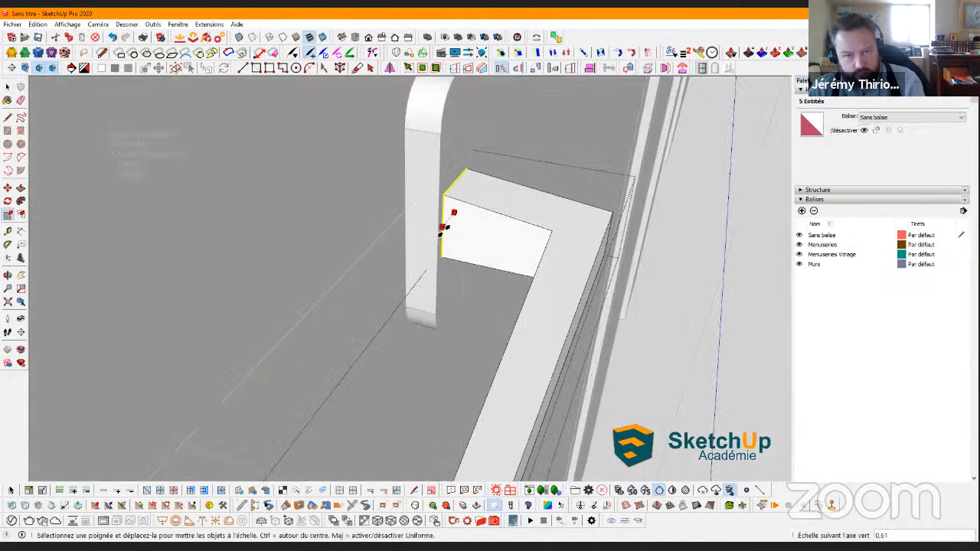
left_click(446, 184)
middle_click_drag(337, 207, 349, 280)
key("space")
left_click(433, 236)
Delete the horizontal handle copy standing beside the window, keeping its definition in the model
scroll(416, 245, "down", 5)
scroll(349, 280, "up", 4)
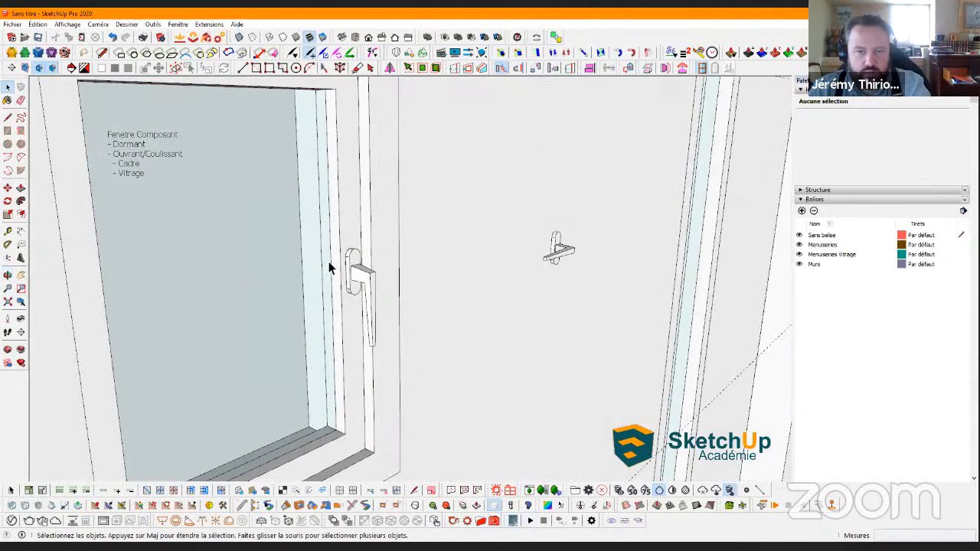
right_click(363, 279)
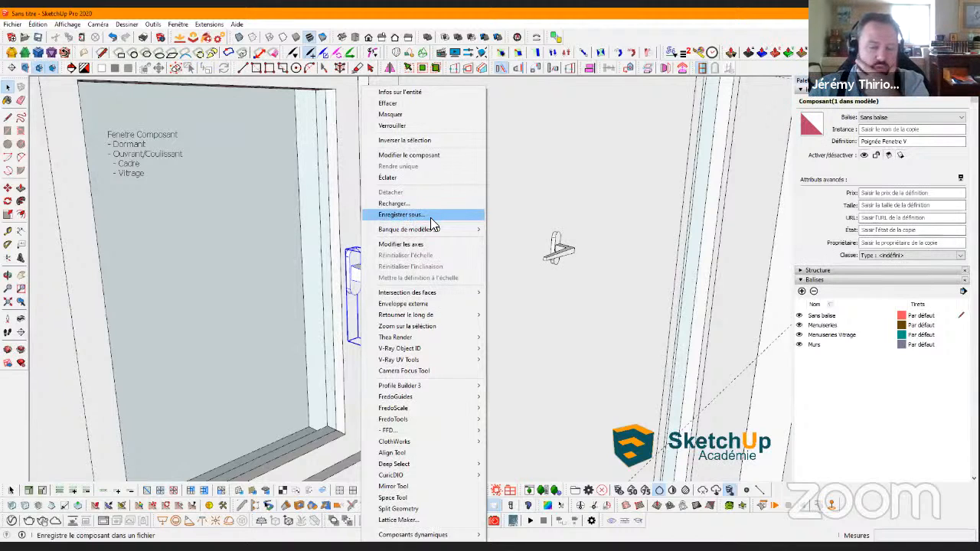
left_click(487, 276)
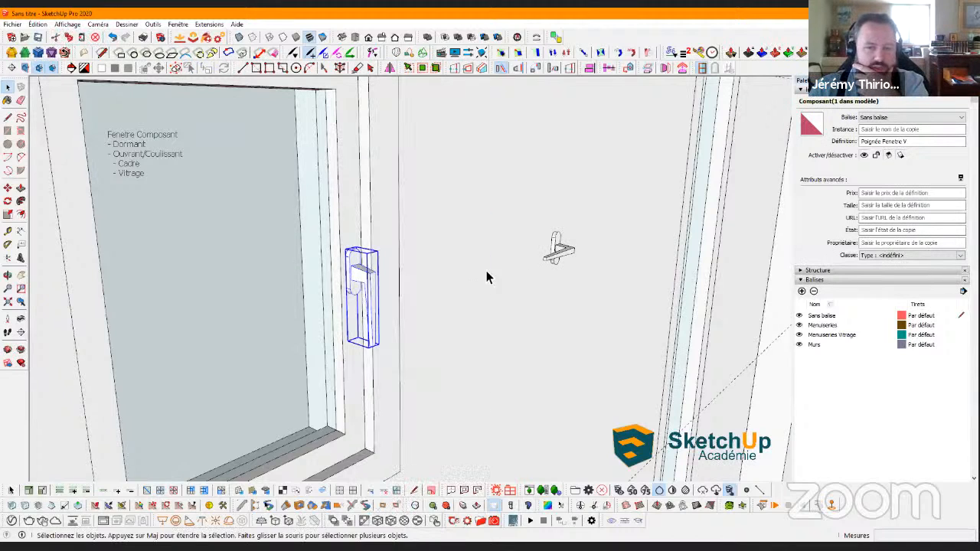
left_click(569, 253)
key("Delete")
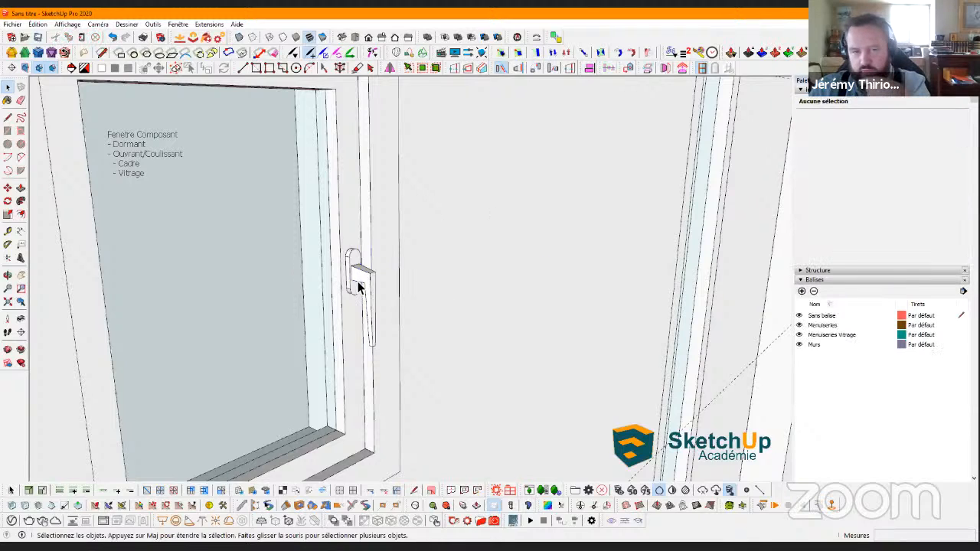
Replace the vertical handle on the window with the "Poignée Fenetre H" component from the model's components and inspect the replacement
left_click(812, 280)
left_click(818, 289)
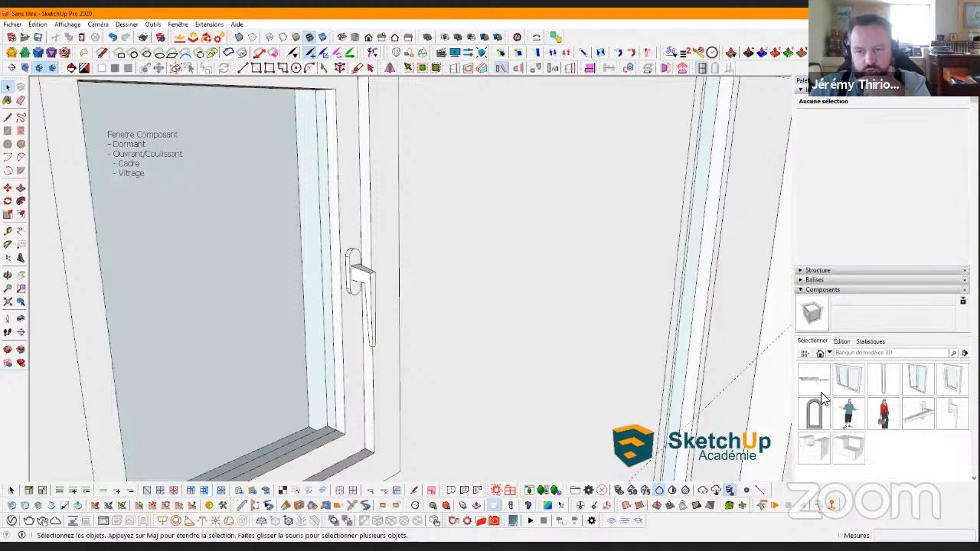
left_click(363, 283)
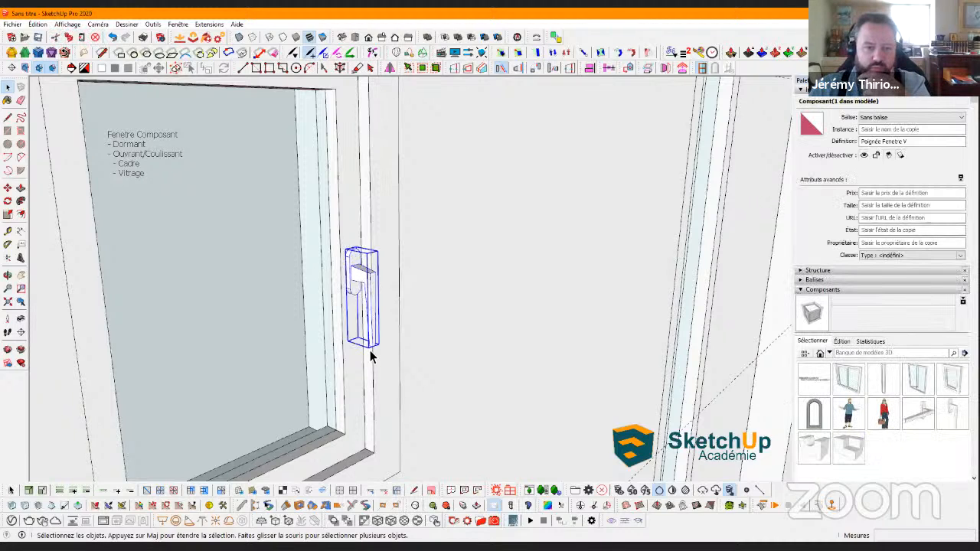
right_click(921, 421)
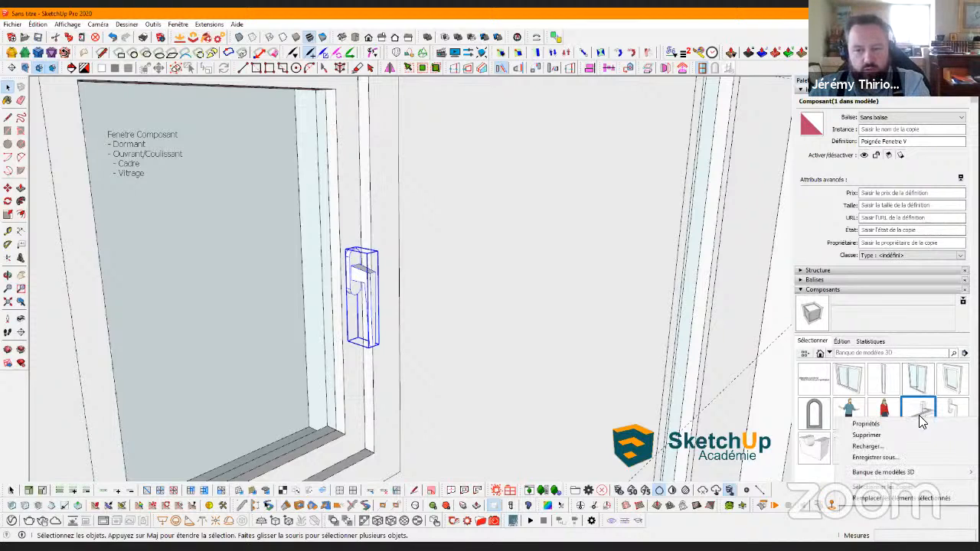
left_click(875, 500)
middle_click_drag(443, 305, 347, 287)
scroll(348, 289, "up", 2)
double_click(360, 321)
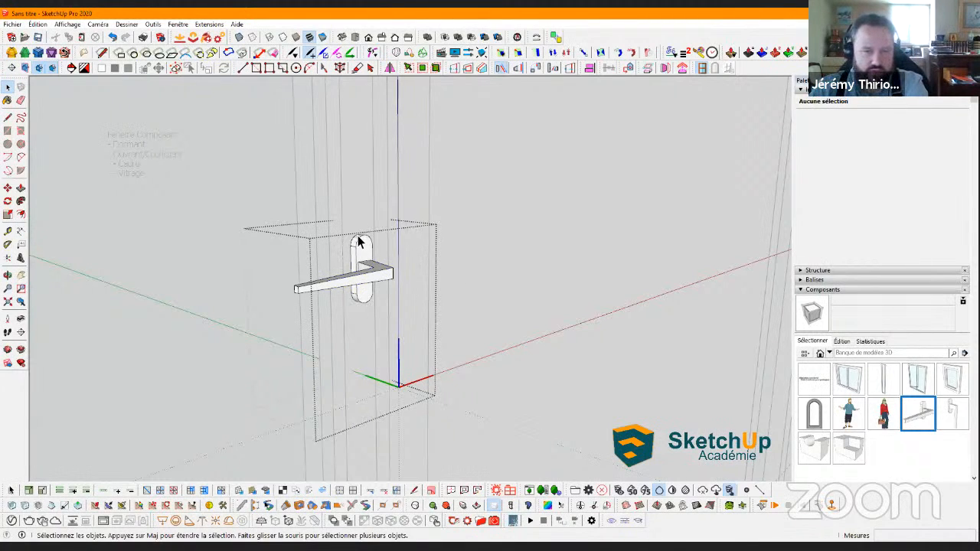
left_click(524, 297)
scroll(516, 287, "down", 6)
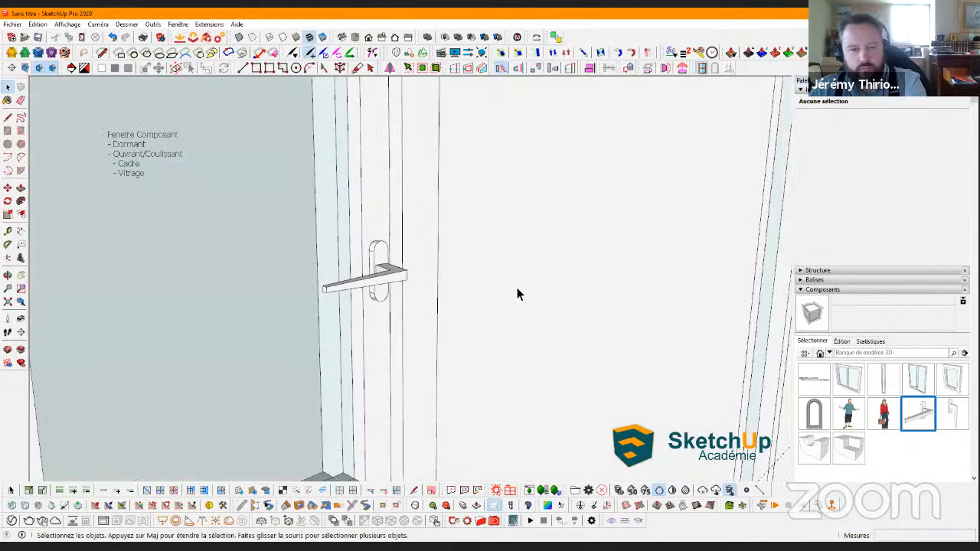
Select the horizontal handle on the window and create a new tag named "Menuiseries Acc."
scroll(533, 273, "down", 5)
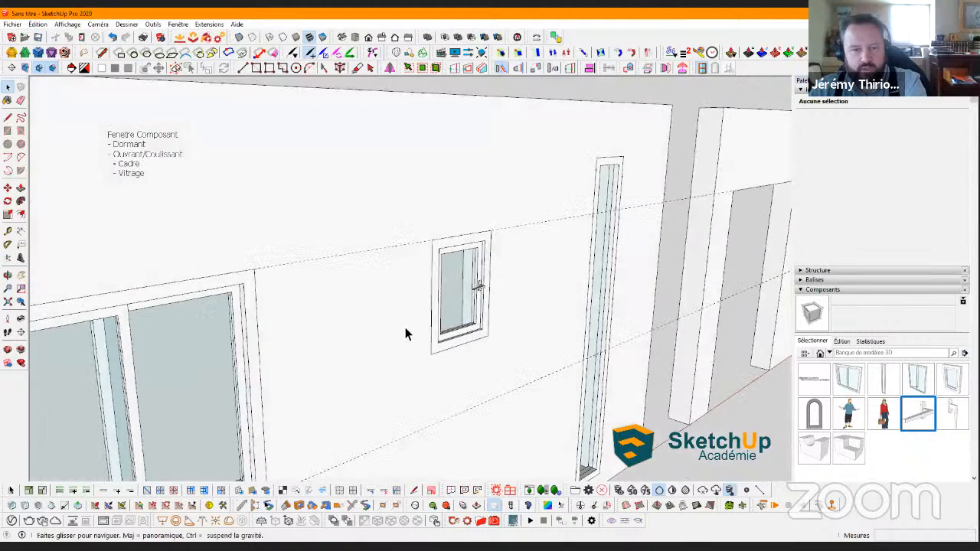
scroll(404, 332, "up", 6)
left_click(390, 327)
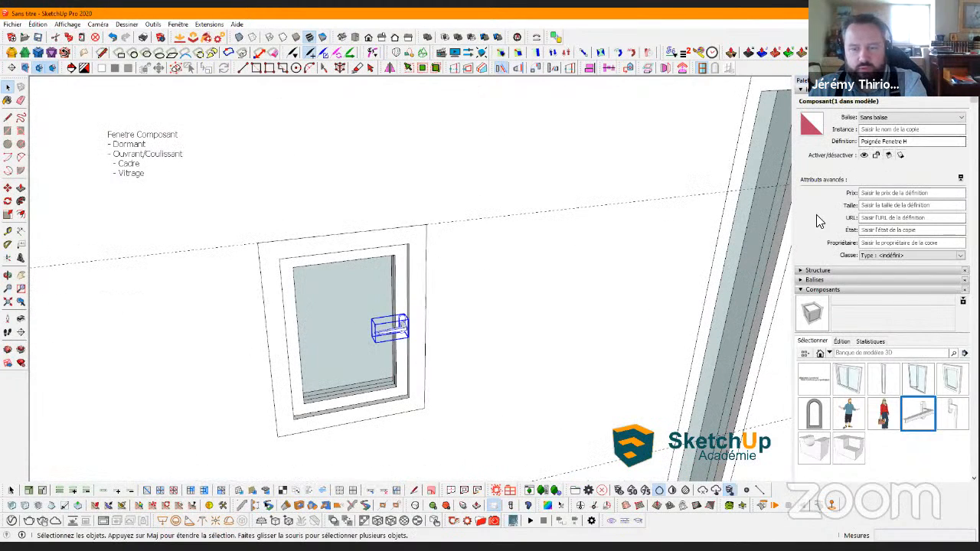
left_click(815, 280)
left_click(801, 291)
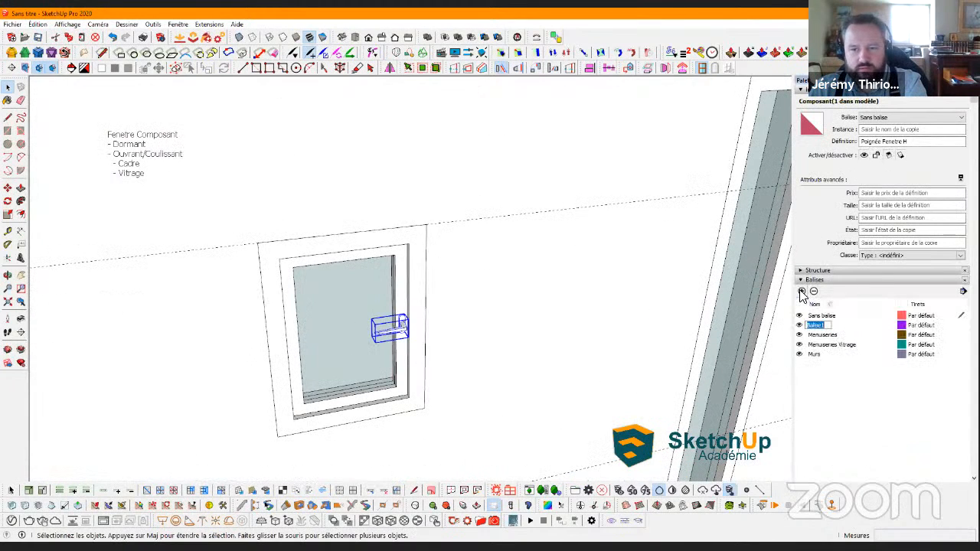
type("mENU")
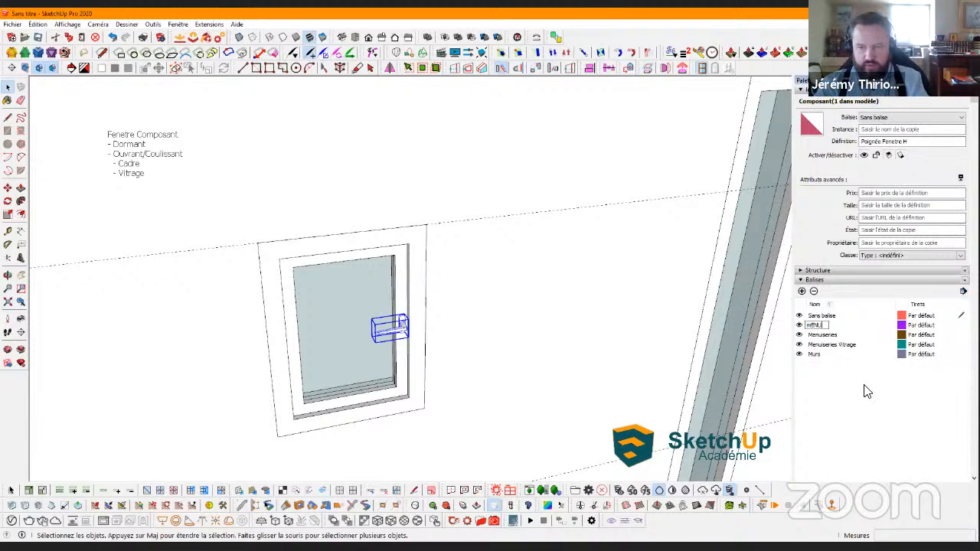
key("BackSpace")
type("Menuiseries Acc")
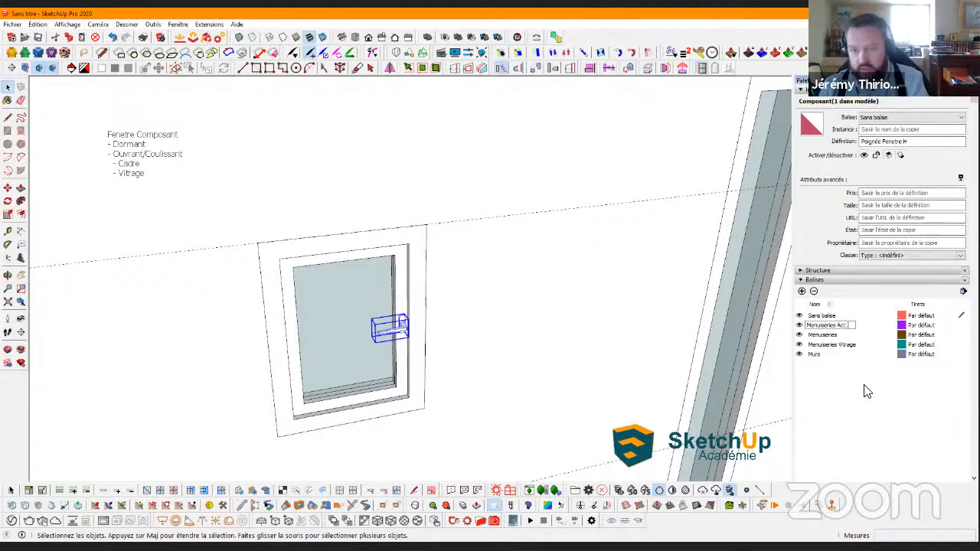
key("Return")
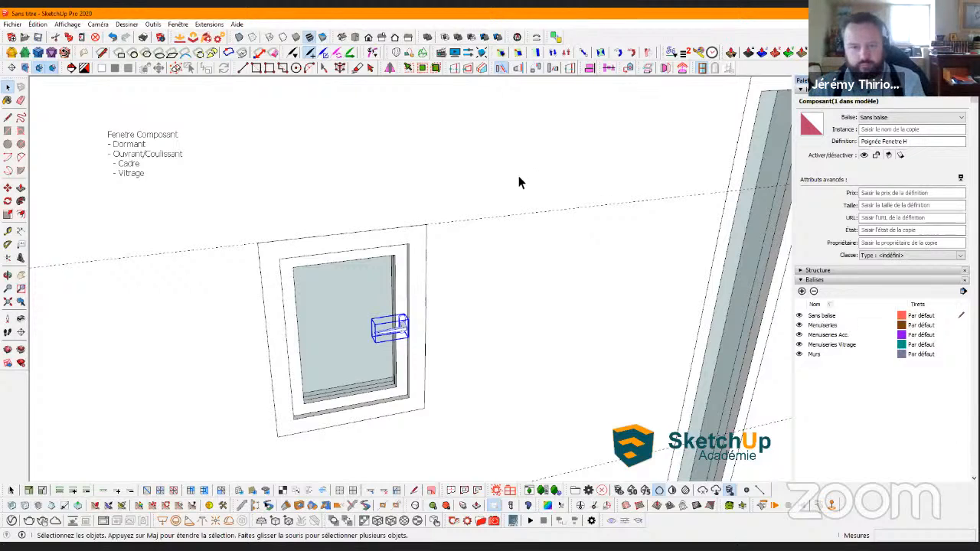
Assign the "Menuiseries Acc." tag to the handle and check it by toggling the tag's visibility off and on
left_click(907, 117)
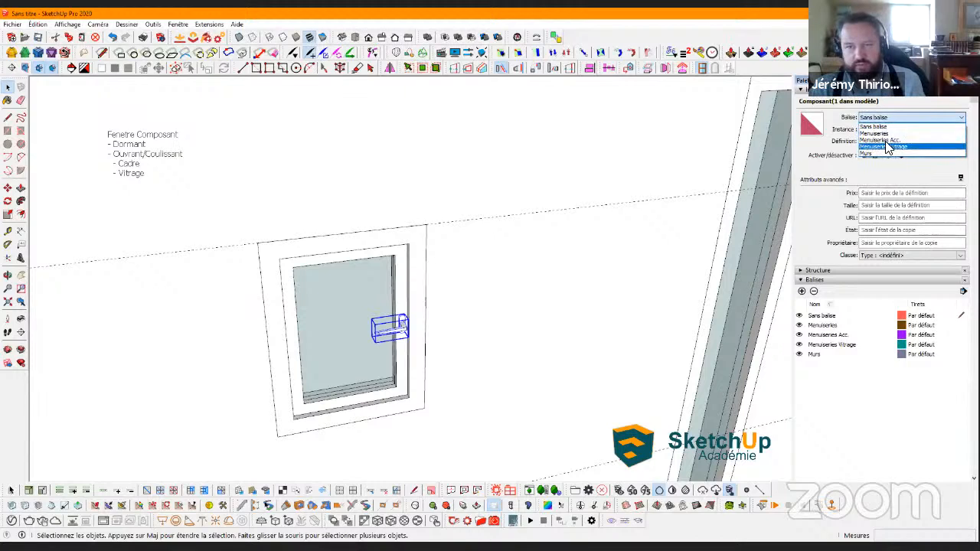
left_click(900, 140)
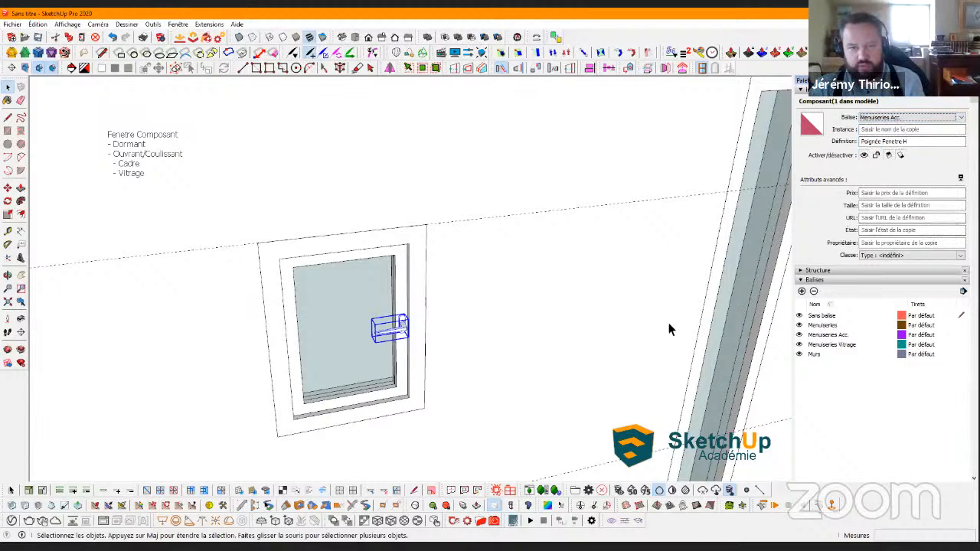
left_click(799, 335)
left_click(799, 335)
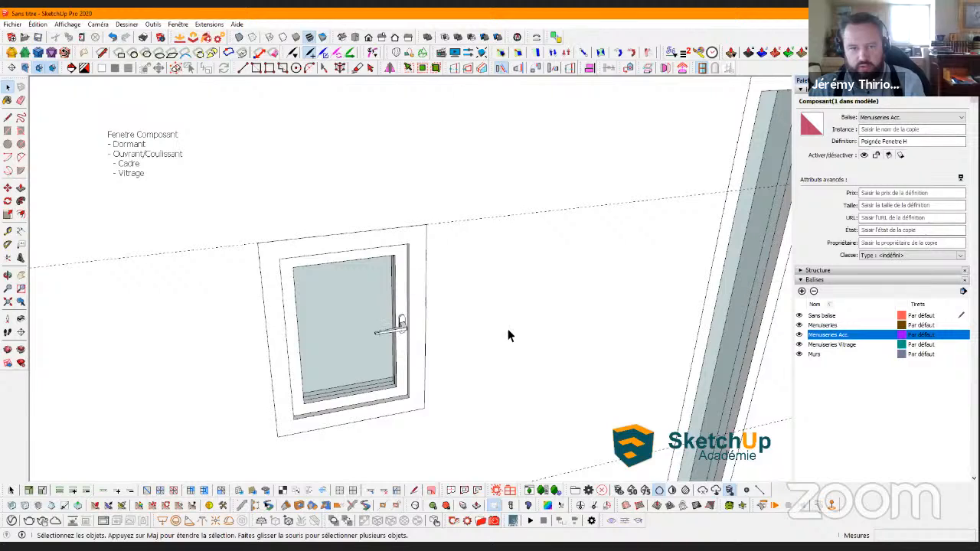
Cut the handle, paste it in place inside the window component, and close that component
left_click(508, 333)
key("ctrl+x")
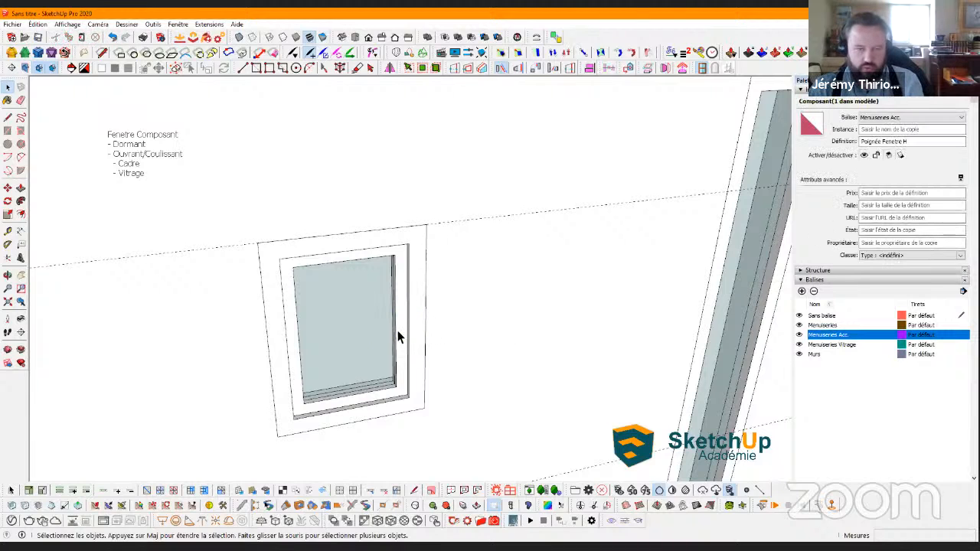
double_click(399, 306)
left_click(399, 305)
double_click(399, 310)
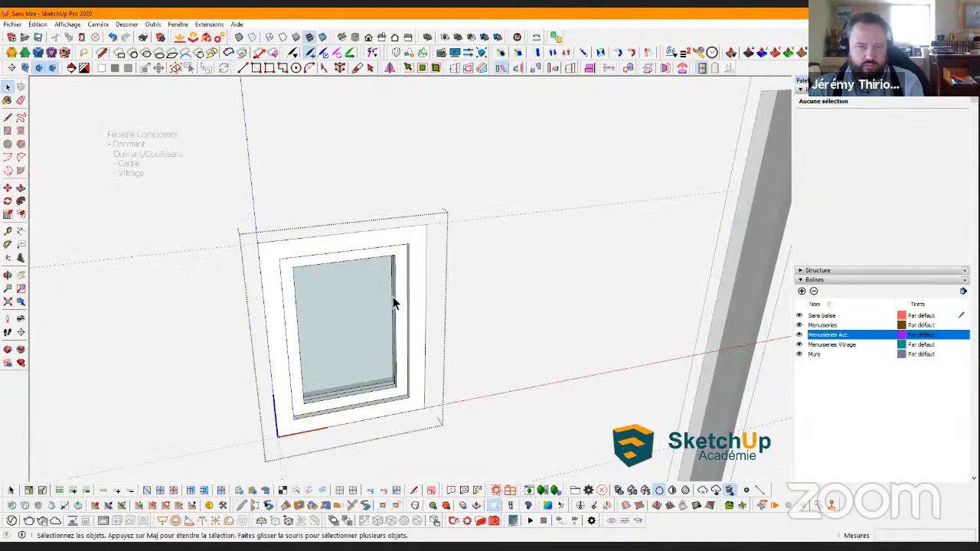
left_click(37, 24)
left_click(83, 98)
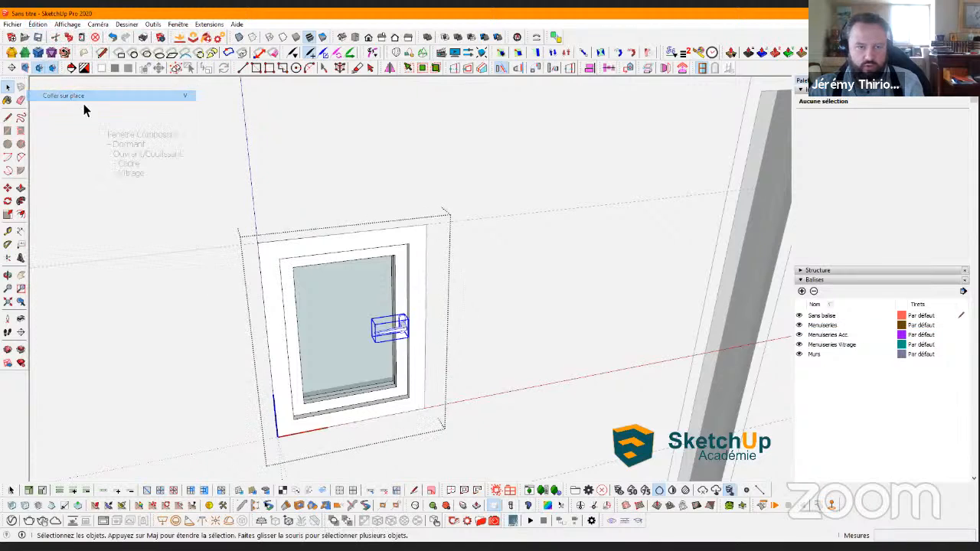
scroll(461, 249, "down", 3)
middle_click_drag(378, 266, 284, 263)
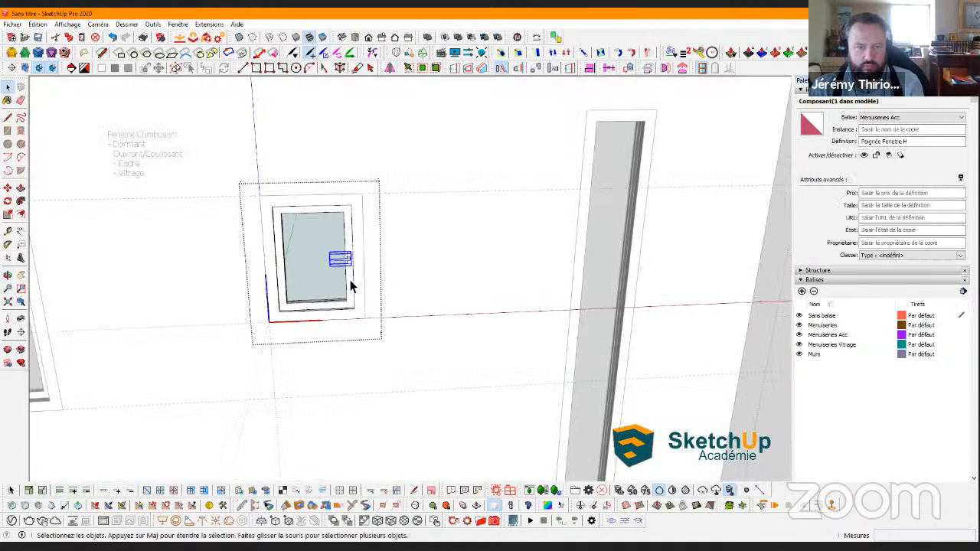
left_click(497, 296)
left_click(496, 296)
middle_click_drag(547, 287, 506, 330)
key("Escape")
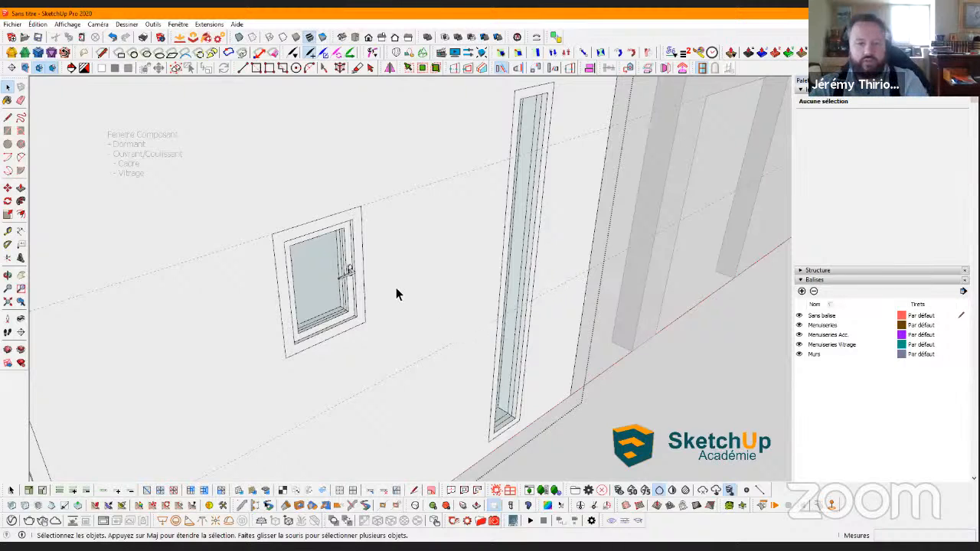
Open the small window's handle component and place its axes origin at the lever's tip, with the red axis along the lever
scroll(335, 277, "up", 5)
mouse_move(356, 313)
middle_mouse_down()
mouse_move(309, 313)
mouse_move(478, 320)
middle_mouse_up()
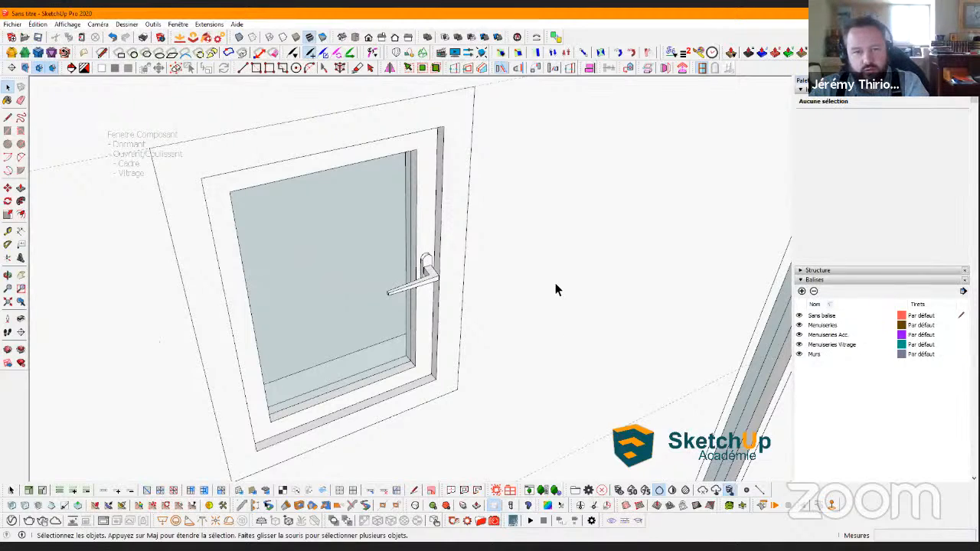
scroll(440, 280, "up", 4)
double_click(436, 282)
scroll(455, 282, "up", 1)
double_click(457, 281)
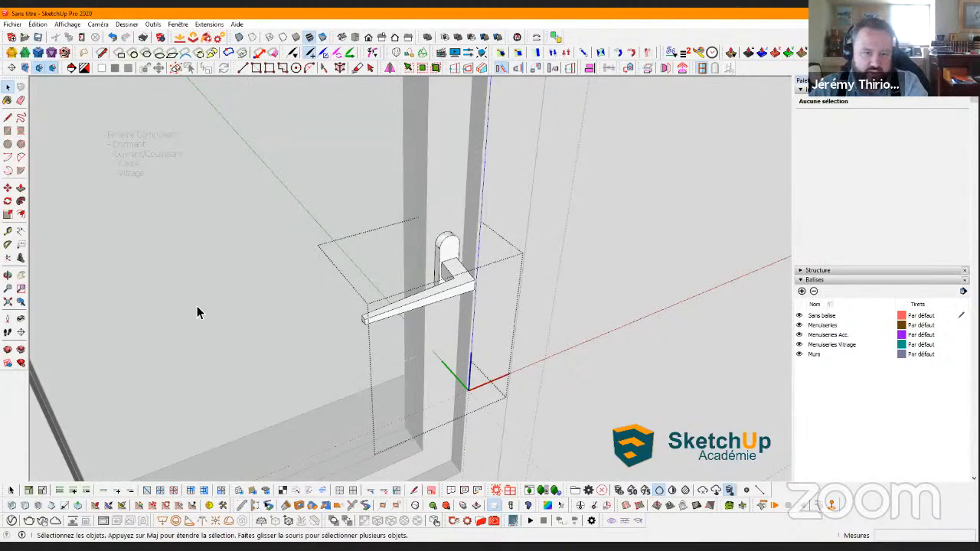
left_click(8, 262)
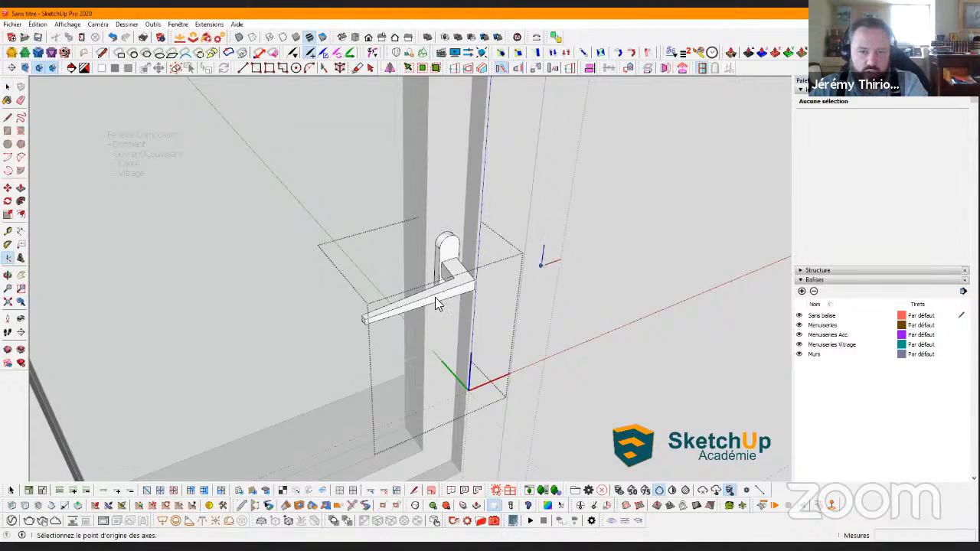
left_click(366, 319)
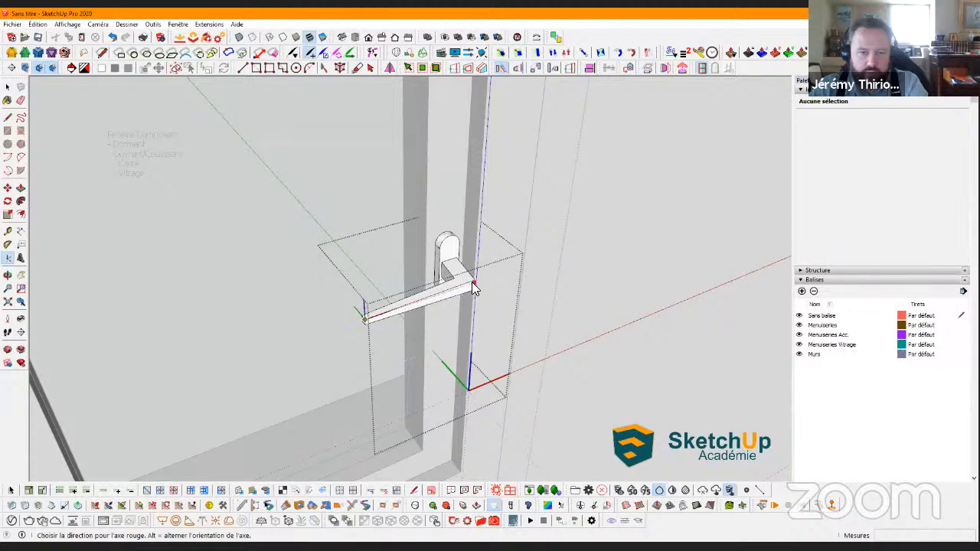
left_click(471, 282)
left_click(322, 343)
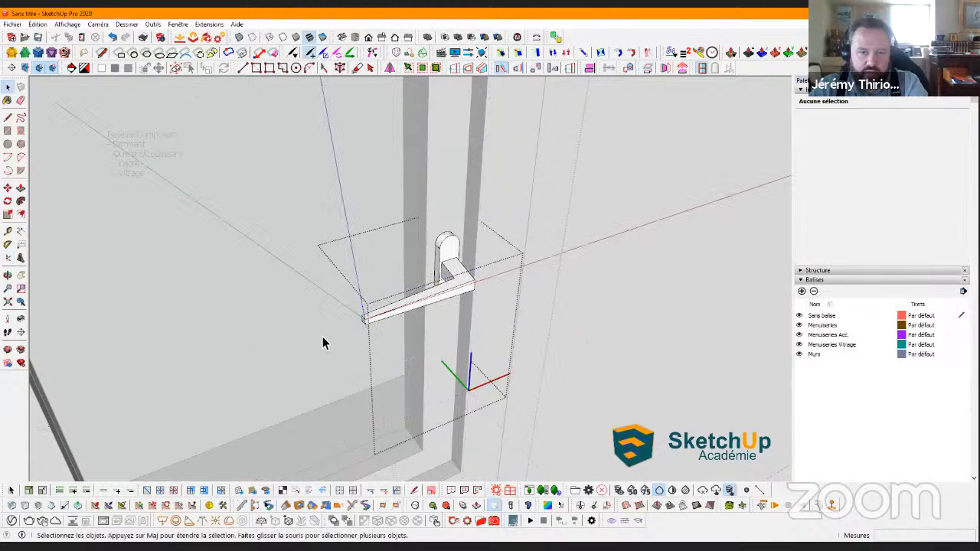
Close the handle component and decline updating its component axes to the modified drawing axes
mouse_move(318, 297)
middle_mouse_down()
mouse_move(569, 131)
mouse_move(466, 171)
mouse_move(564, 237)
middle_mouse_up()
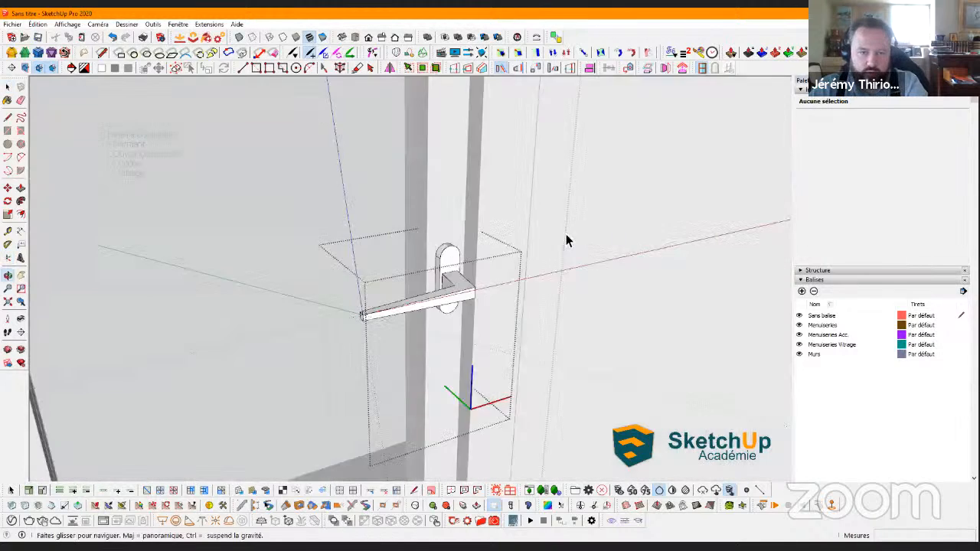
left_click(361, 224)
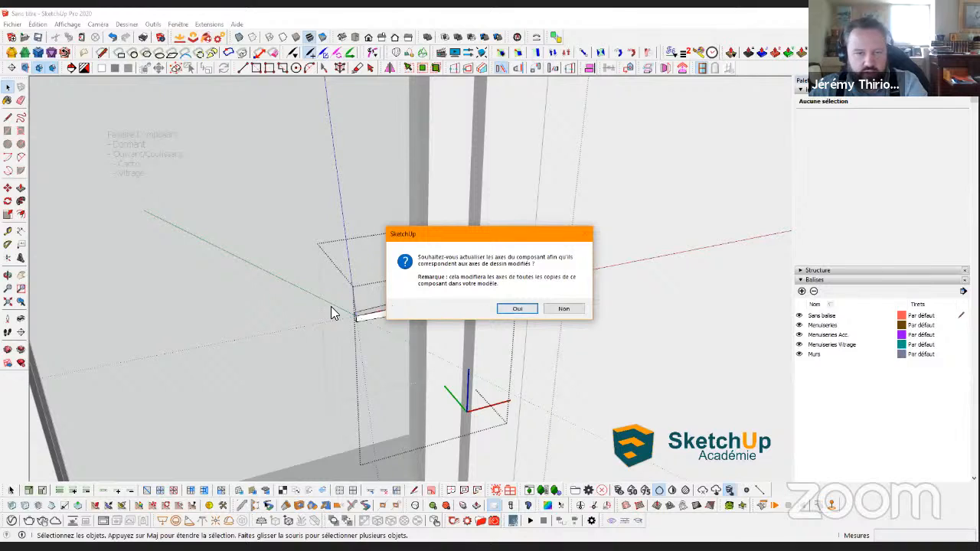
left_click(570, 310)
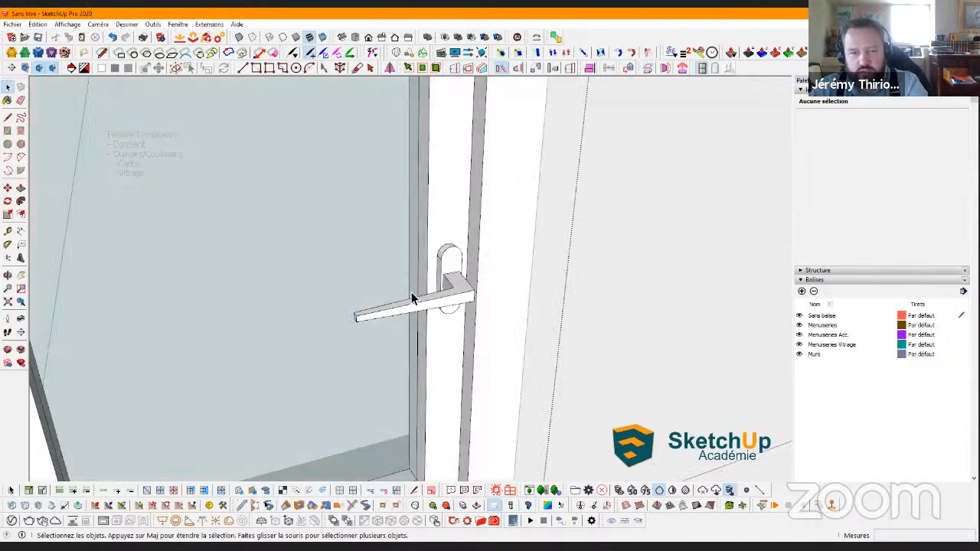
Check the Menuiseries, Menuiseries Acc. and Menuiseries Vitrage tags by toggling each one's visibility off and on
scroll(459, 289, "up", 3)
scroll(571, 249, "down", 10)
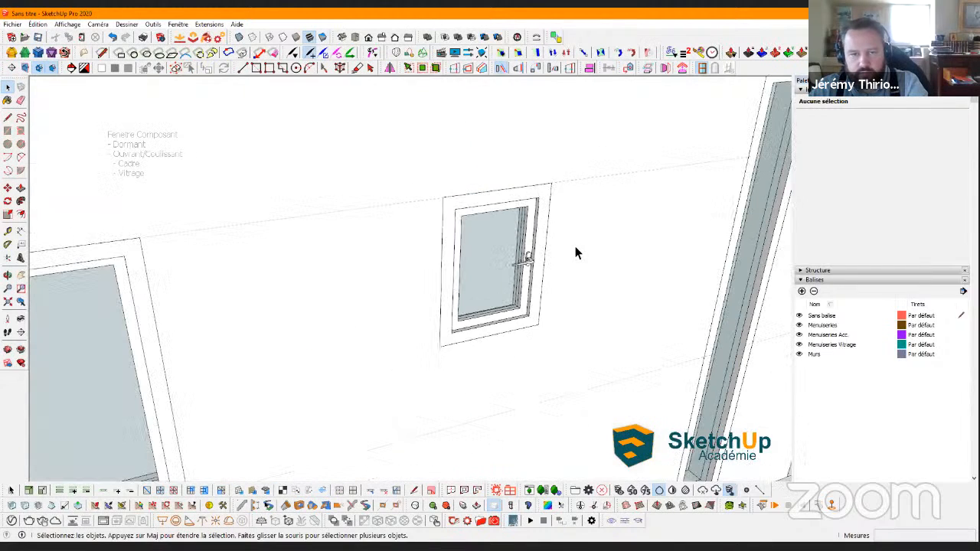
left_click(798, 326)
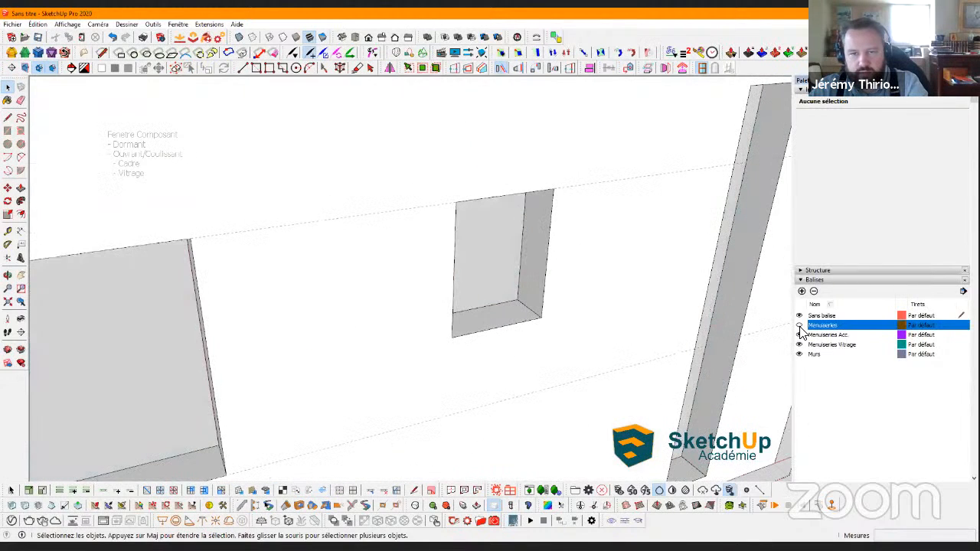
left_click(798, 325)
left_click(798, 335)
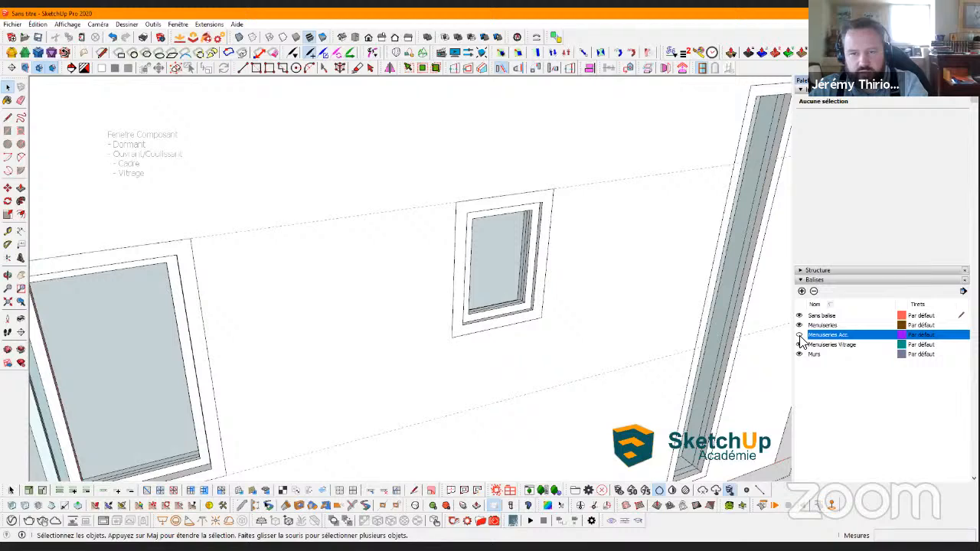
left_click(798, 334)
left_click(798, 343)
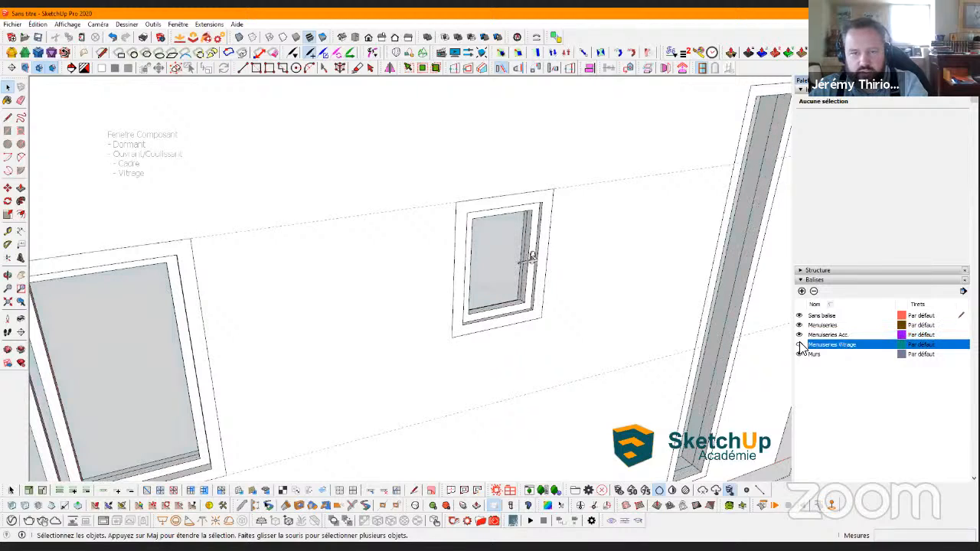
left_click(798, 343)
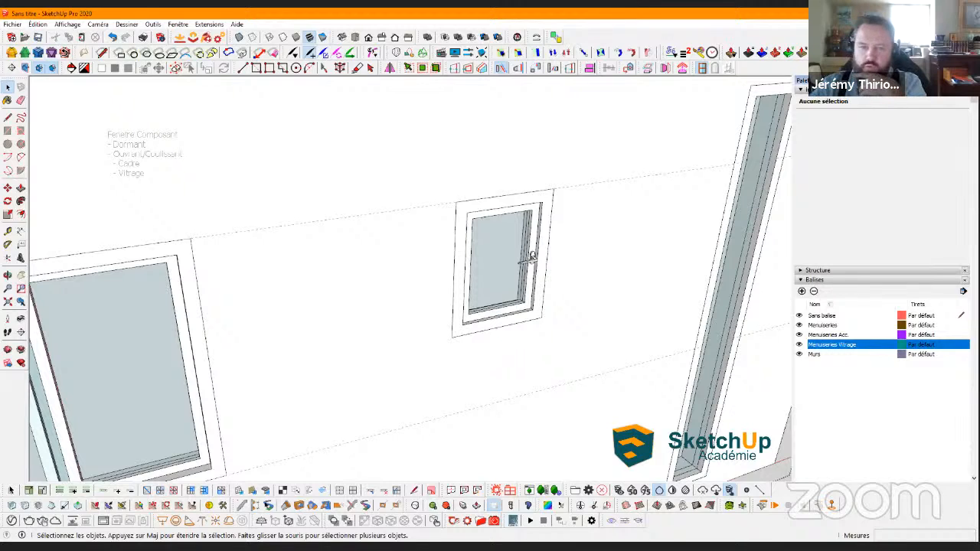
left_click(8, 144)
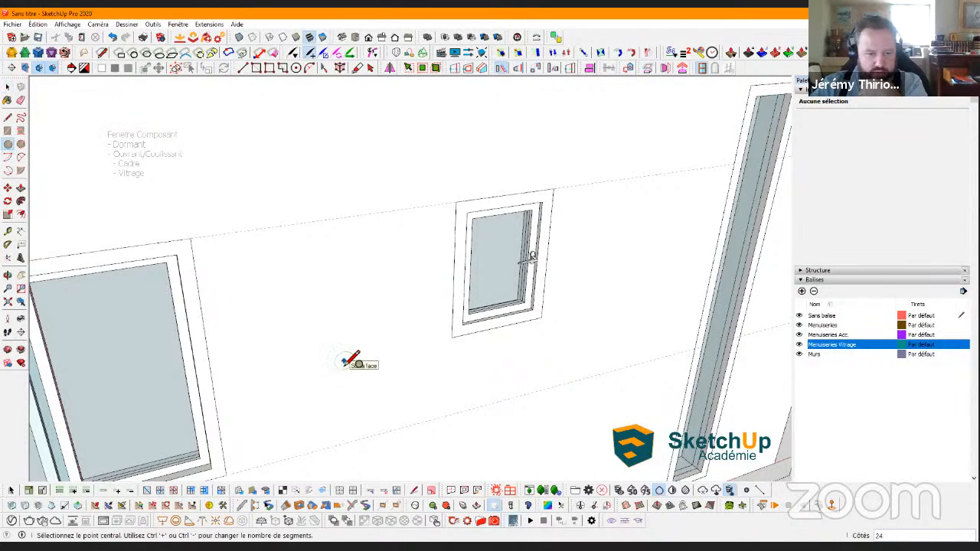
left_click(9, 132)
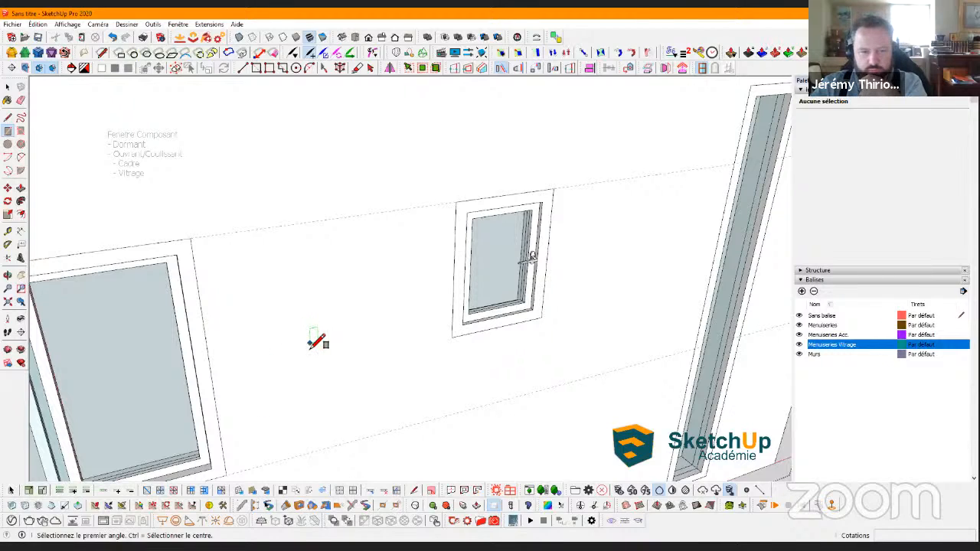
key("ctrl")
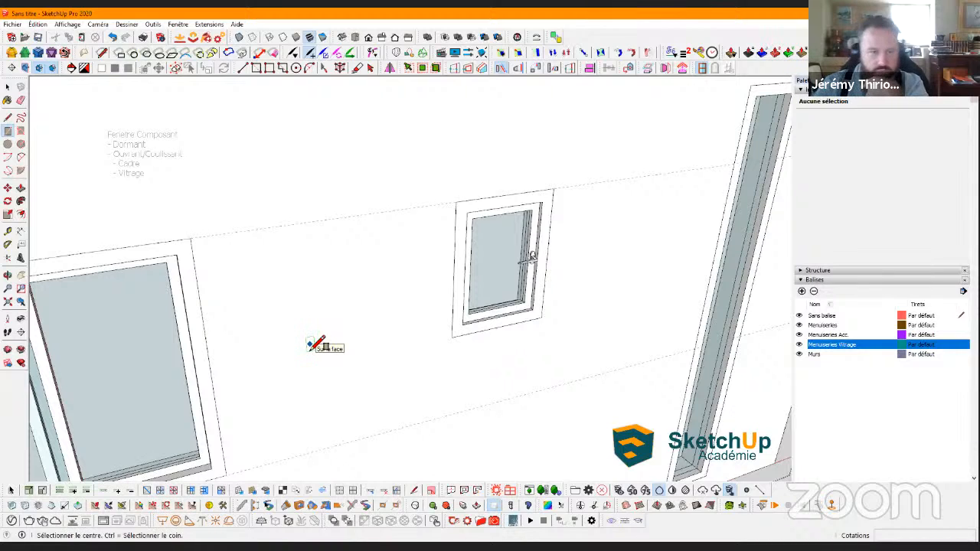
left_click(309, 347)
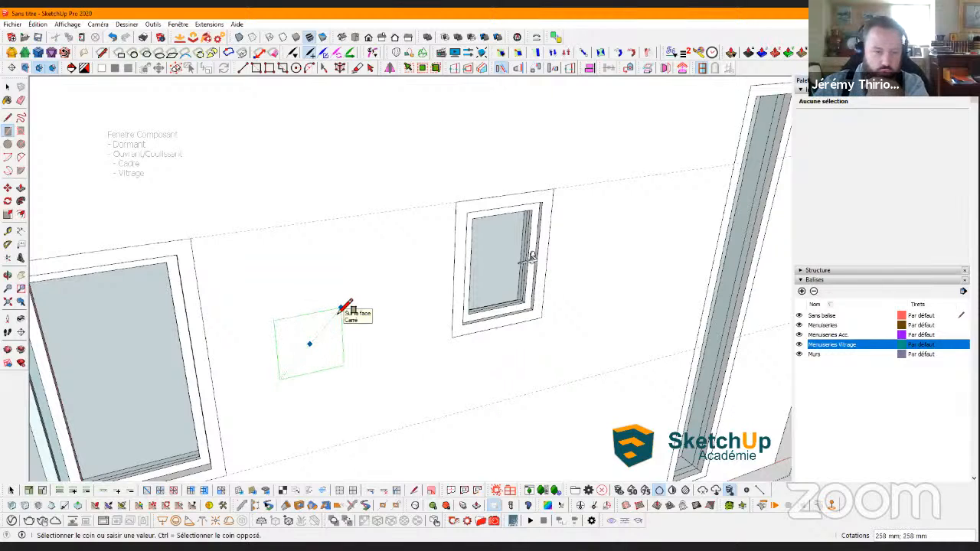
key("ctrl")
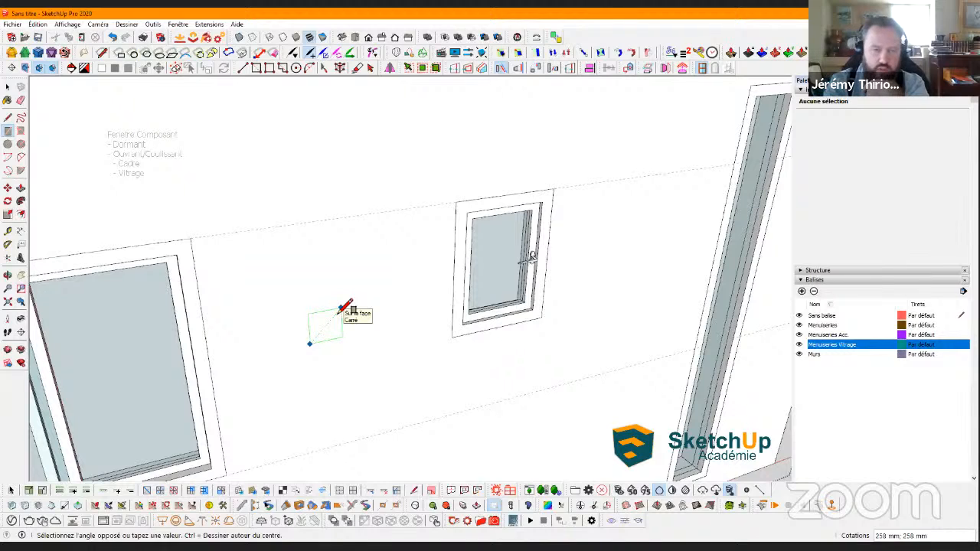
key("Escape")
key("space")
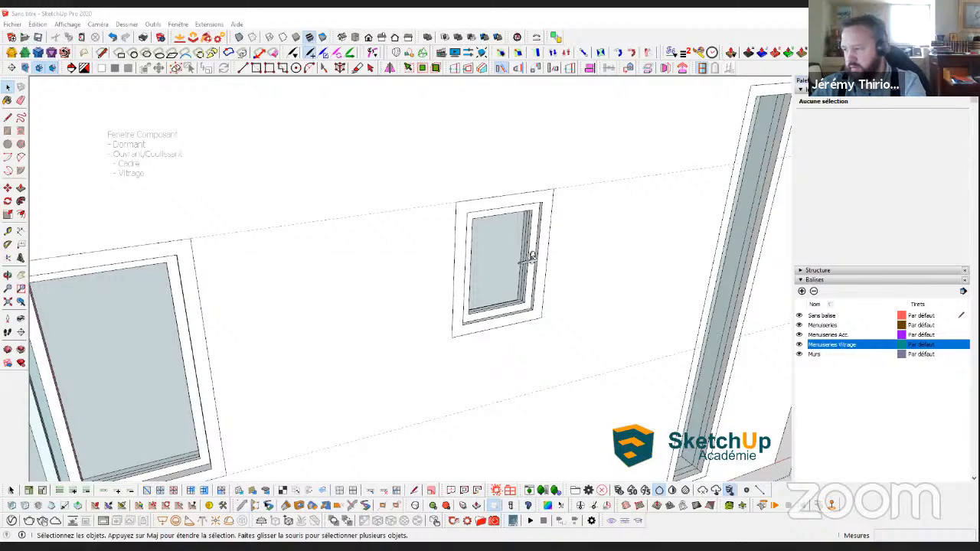
Close the wall containing the finished windows and bring the neighbouring wall with empty openings into view
scroll(390, 245, "down", 5)
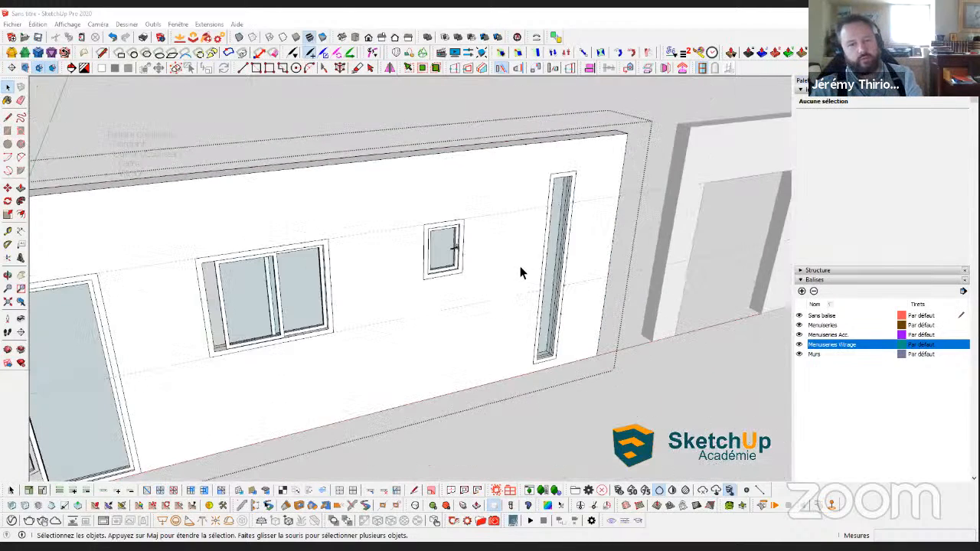
middle_click_drag(520, 273, 519, 274)
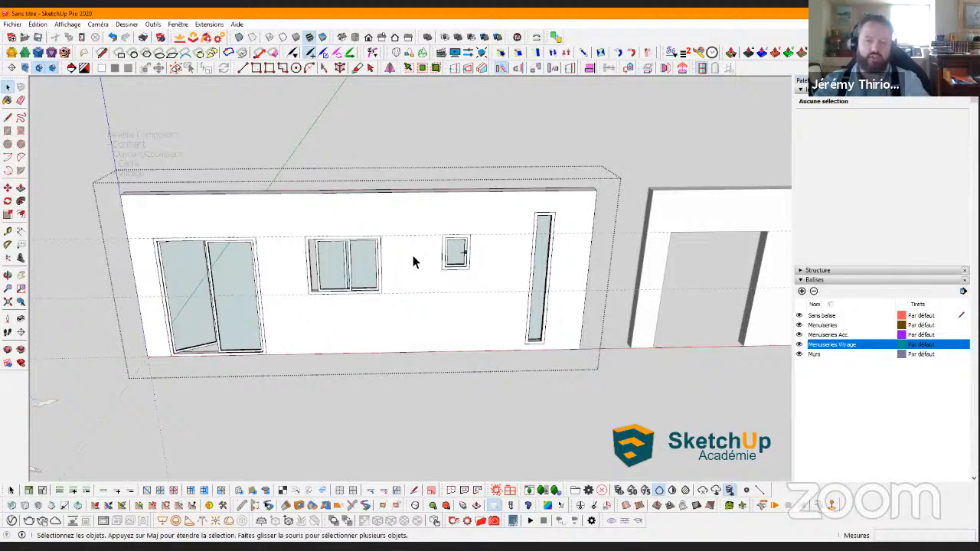
scroll(537, 322, "down", 2)
middle_click_drag(581, 305, 420, 287, "shift")
left_click(449, 187)
scroll(396, 276, "up", 2)
middle_click_drag(468, 344, 442, 284, "shift")
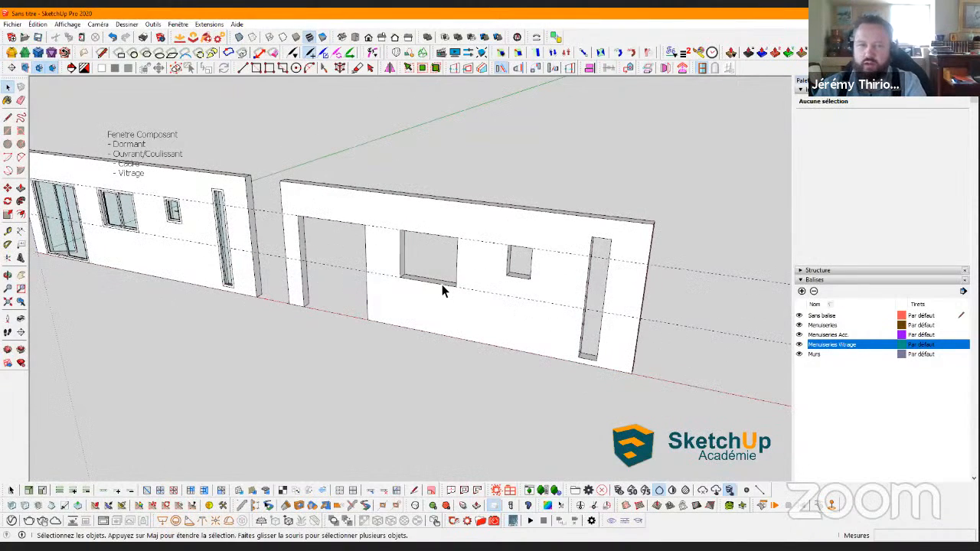
Undock the window creator extension's tools and float them above the wall with empty openings
left_click_drag(693, 69, 689, 83)
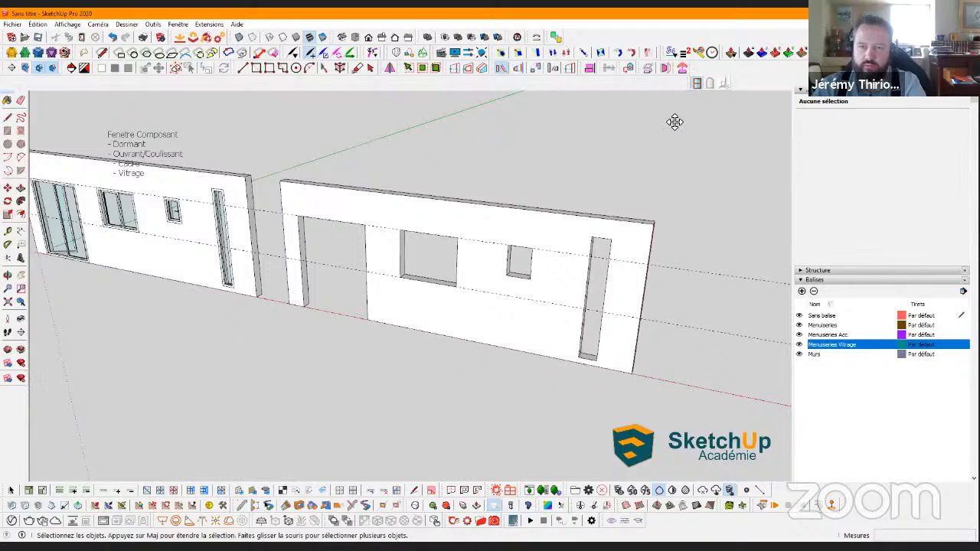
left_click_drag(539, 182, 536, 150)
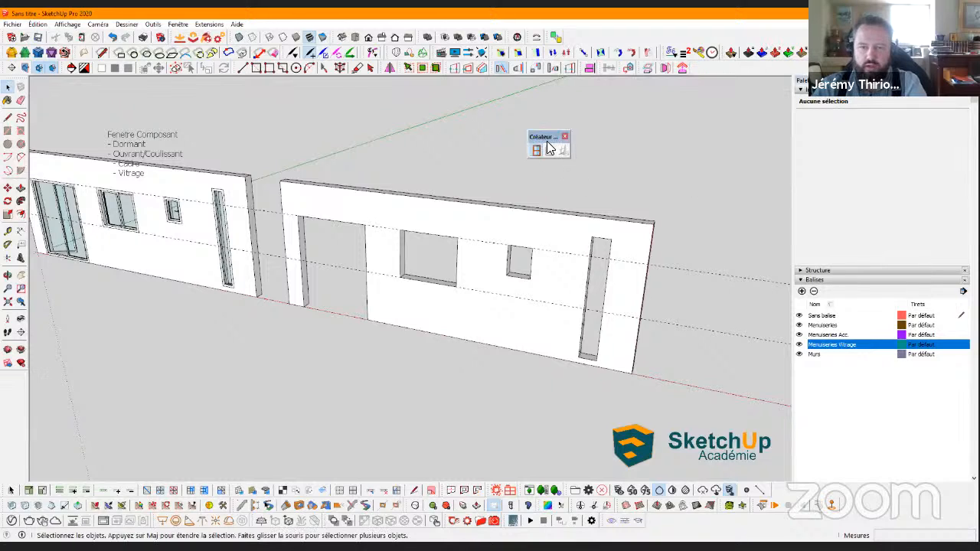
left_click_drag(545, 136, 571, 133)
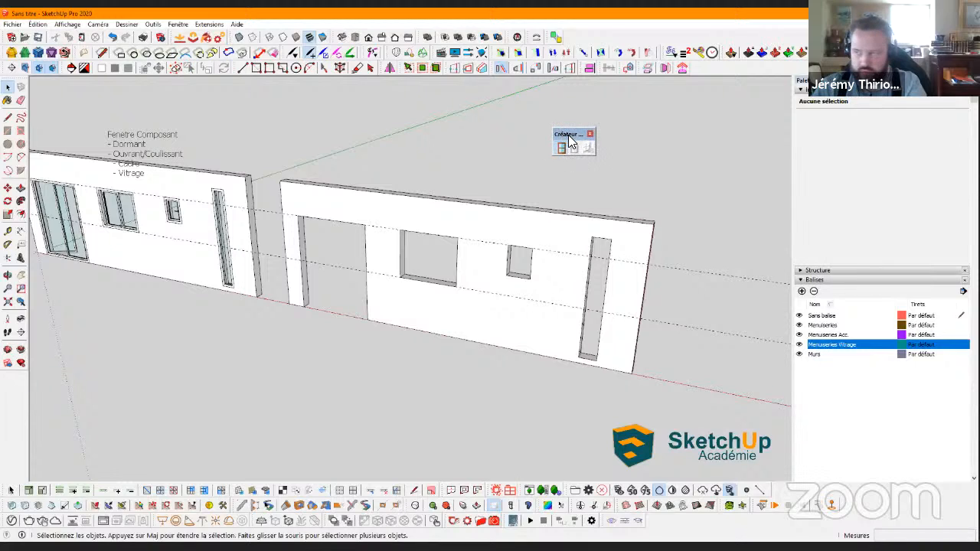
Open the Extension Warehouse and search for "windows"
left_click(21, 351)
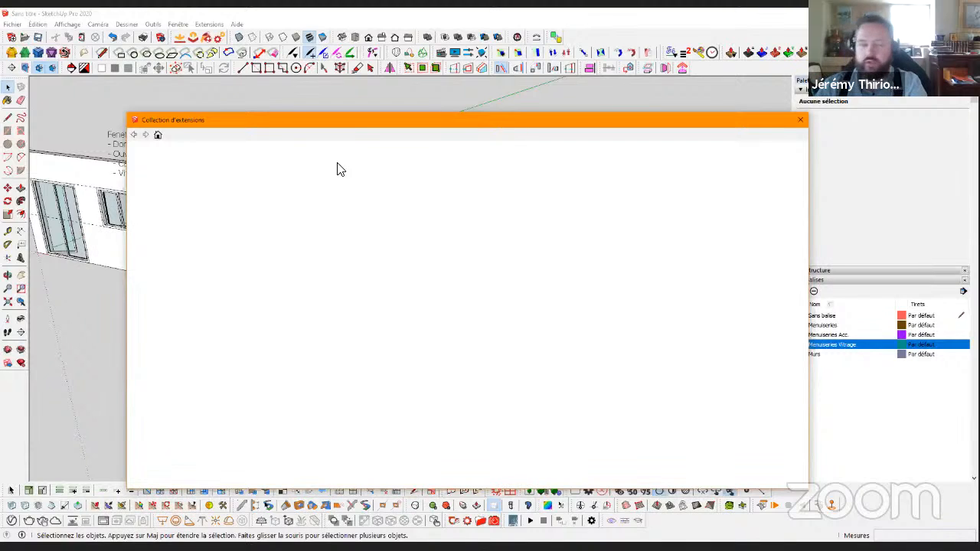
left_click_drag(359, 120, 367, 146)
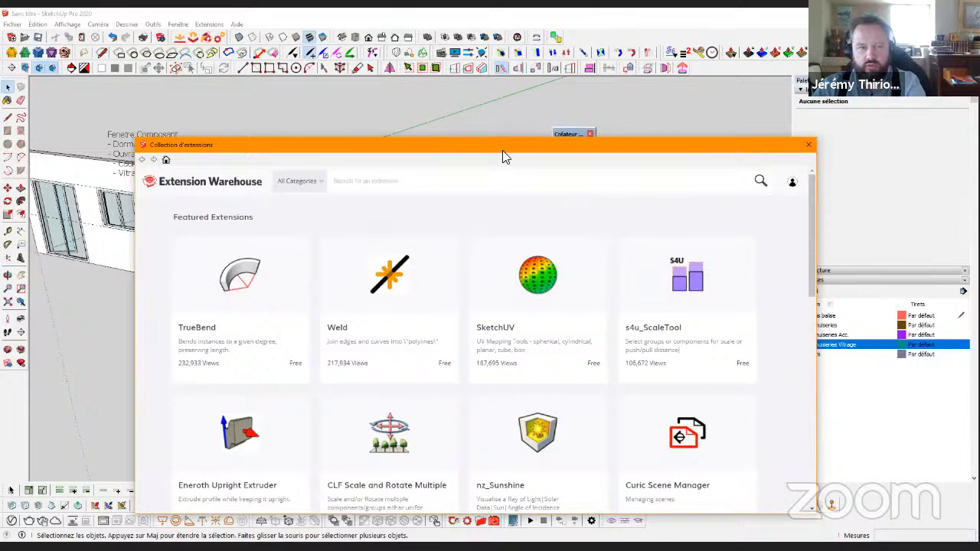
left_click_drag(503, 151, 490, 116)
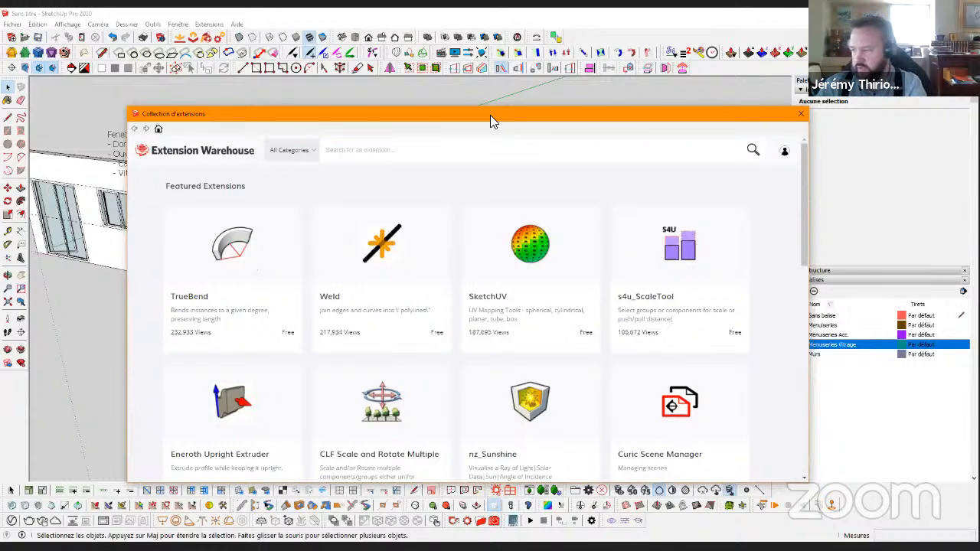
left_click(356, 151)
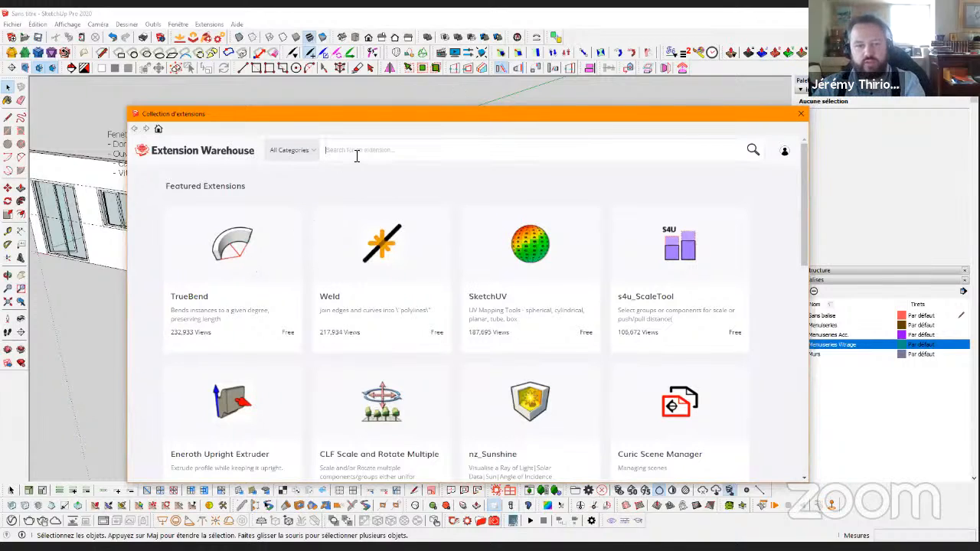
type("windows")
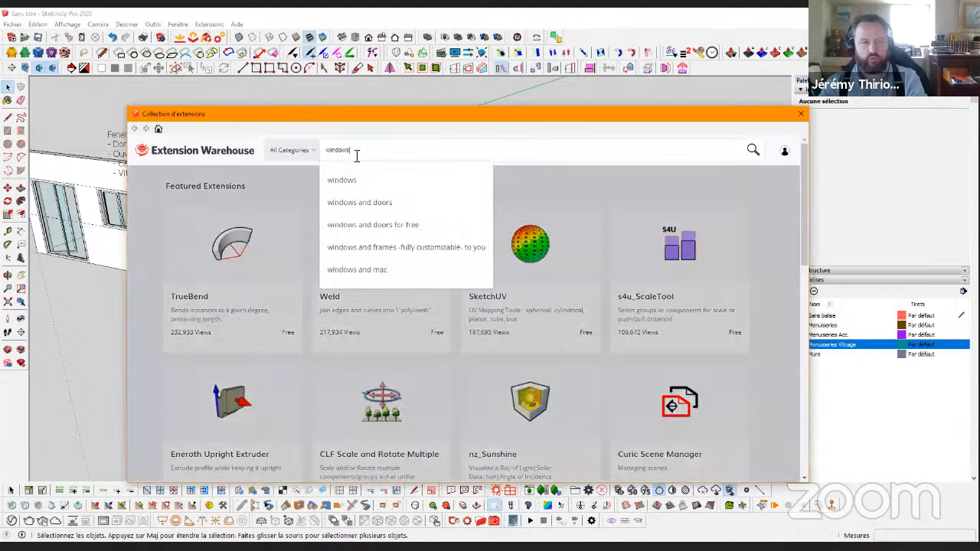
key("Return")
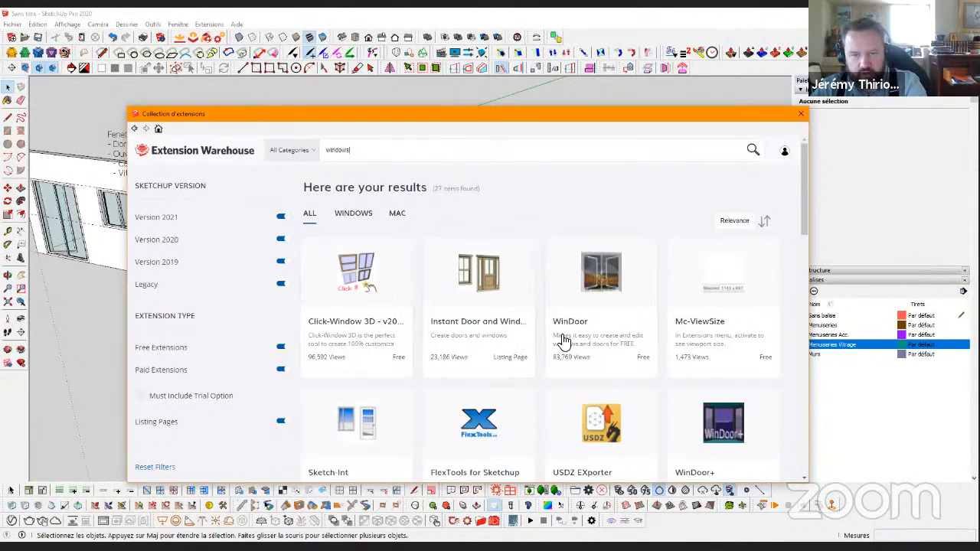
Browse the extension results and open the Windows Builder page
scroll(656, 361, "down", 3)
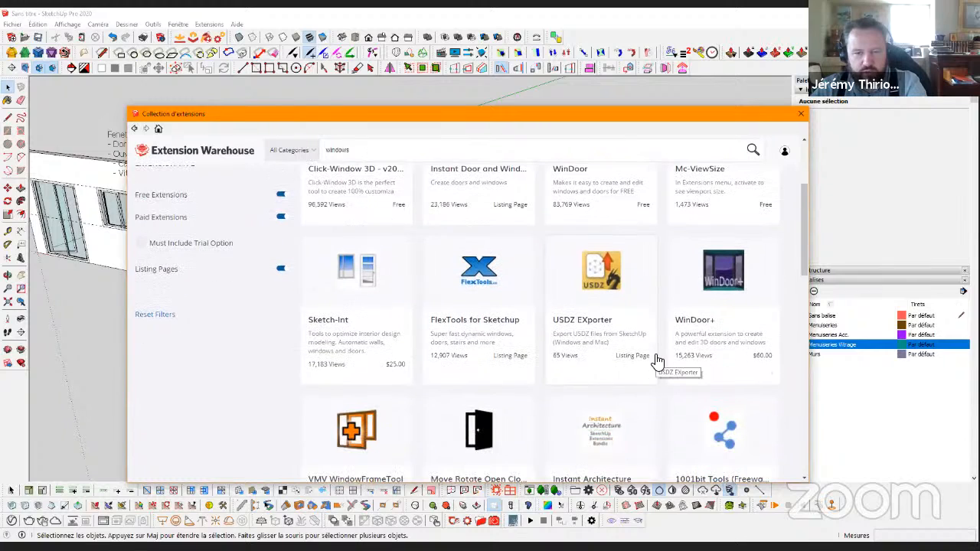
scroll(658, 356, "down", 2)
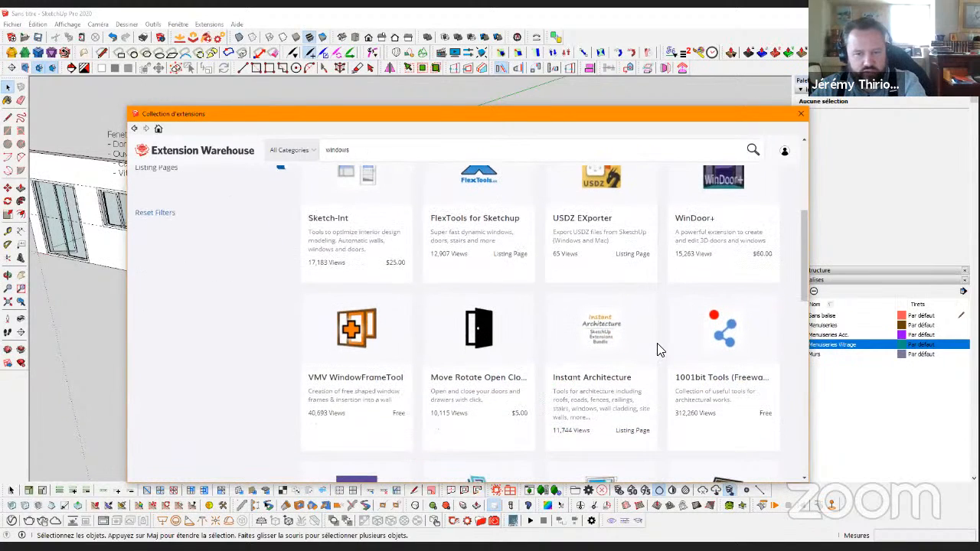
scroll(658, 350, "down", 1)
scroll(579, 301, "down", 2)
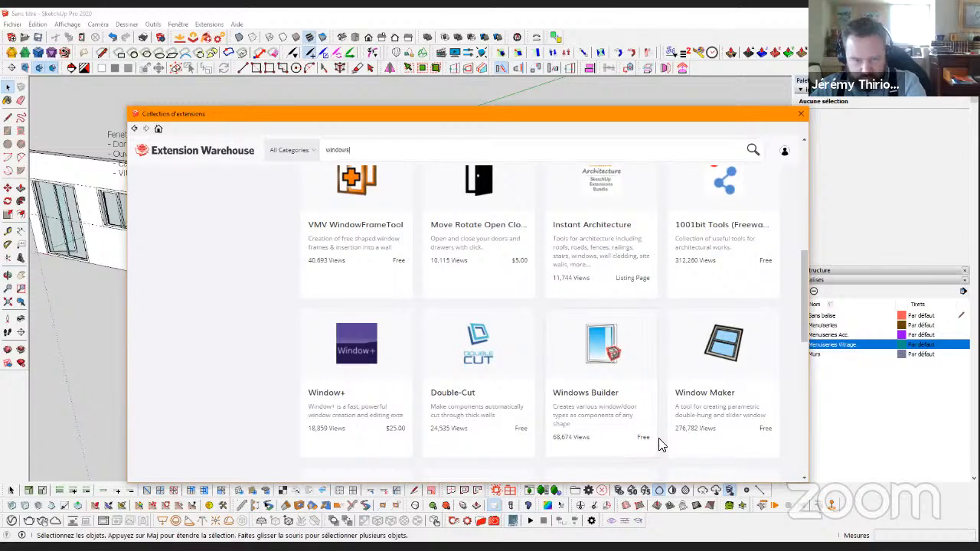
left_click(605, 341)
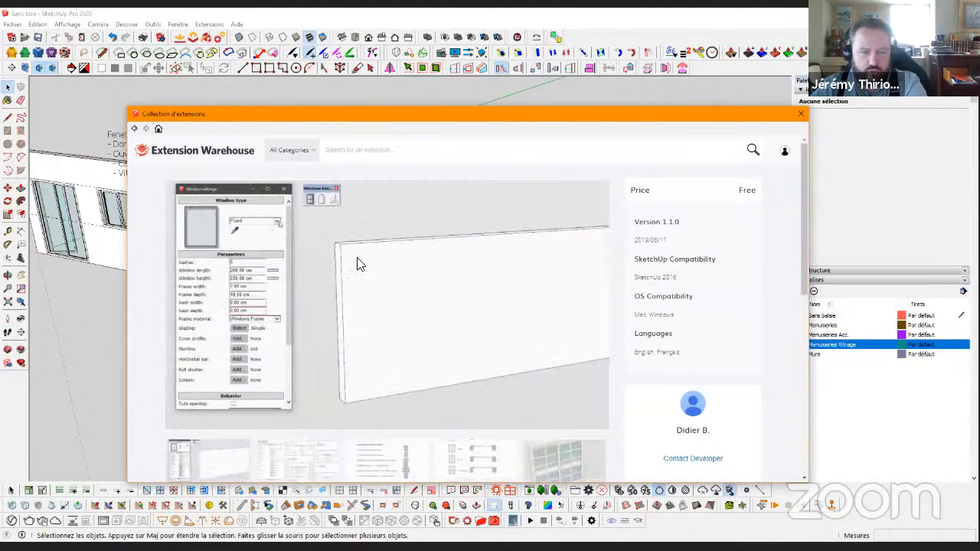
Close the Extension Warehouse and reposition the floating window creator tools above the wall with empty openings
left_click(800, 118)
left_click_drag(572, 139, 542, 134)
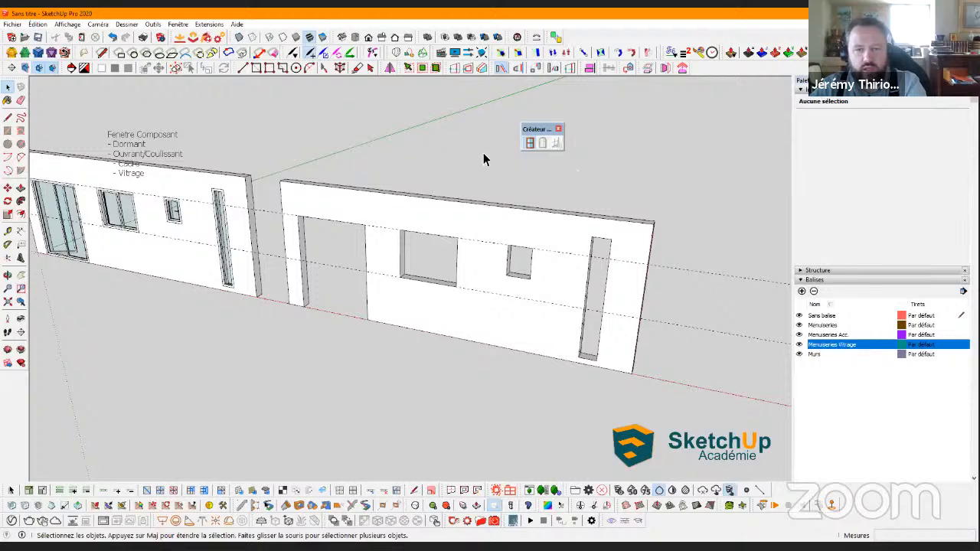
left_click(209, 25)
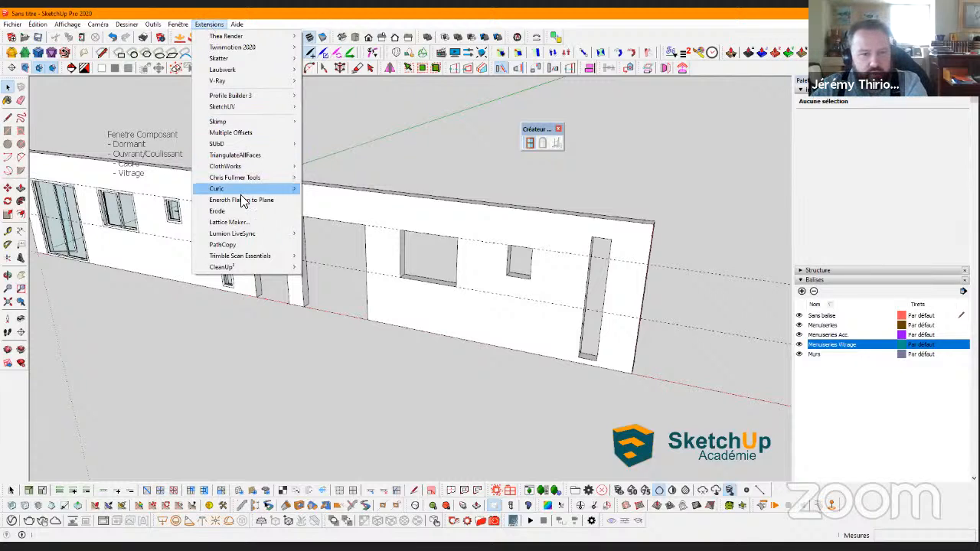
mouse_move(257, 238)
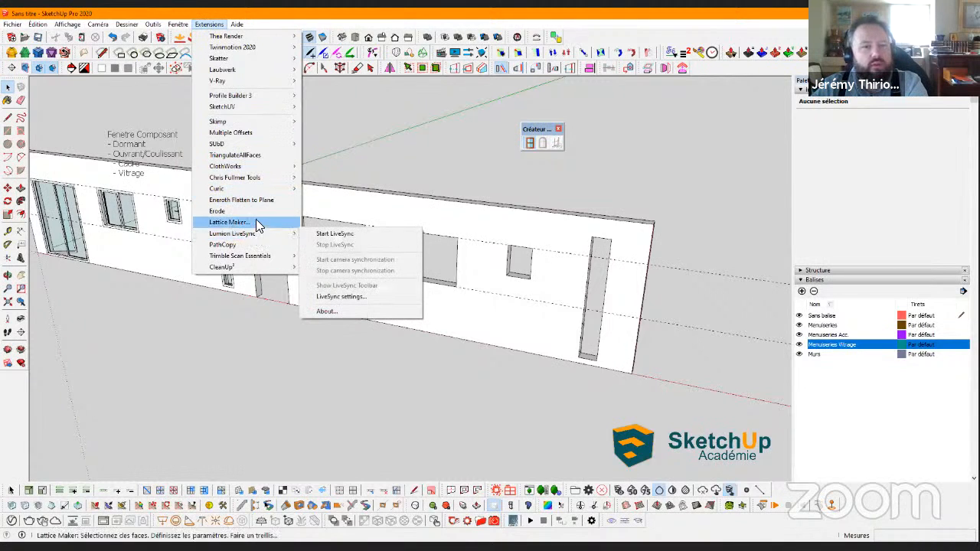
mouse_move(274, 111)
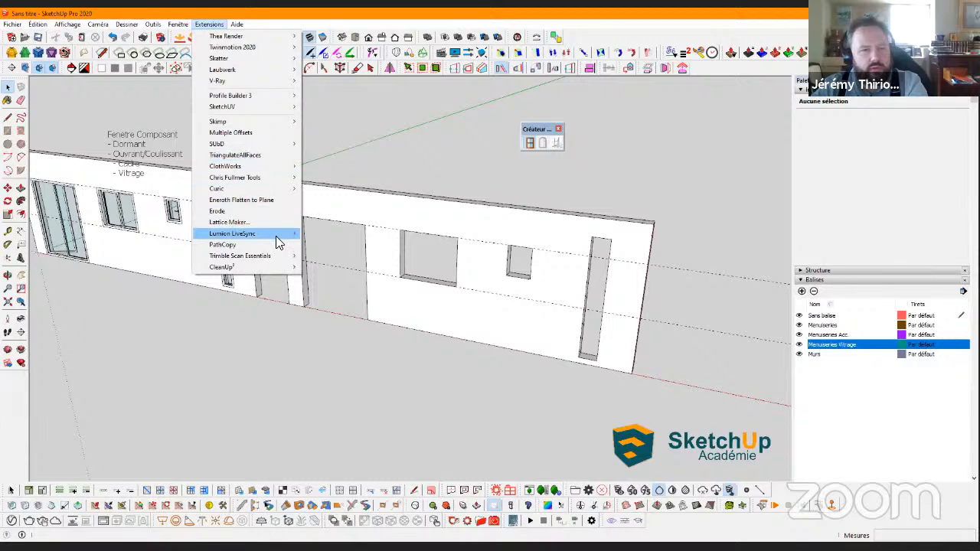
mouse_move(279, 280)
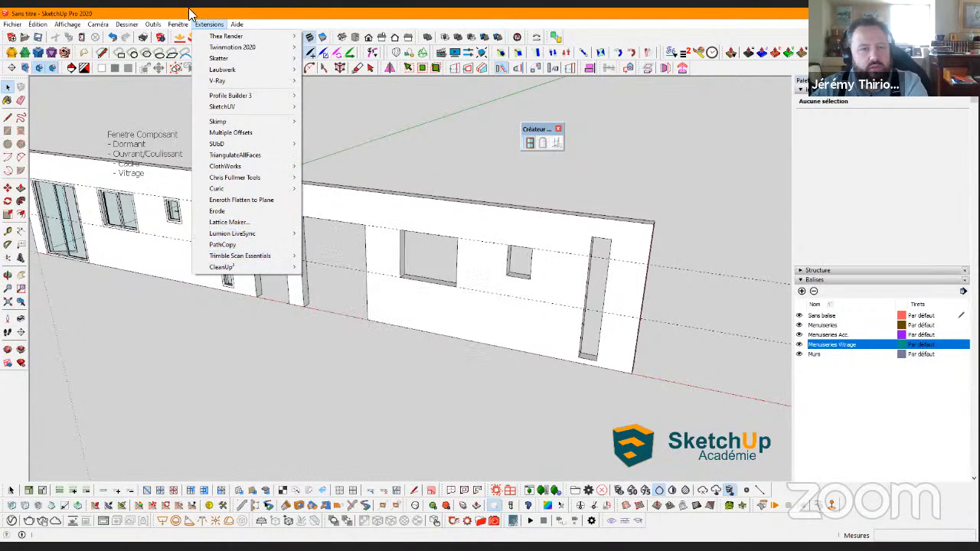
mouse_move(179, 33)
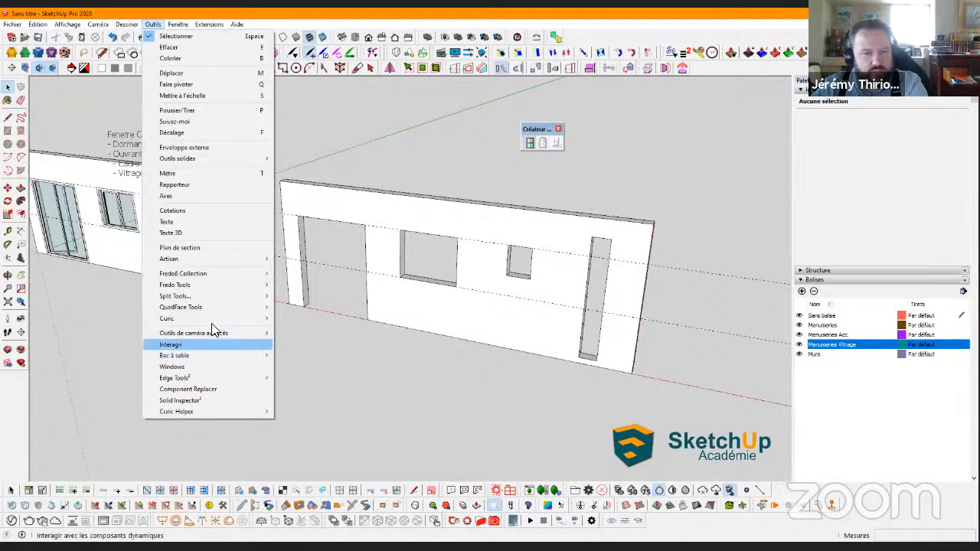
mouse_move(212, 302)
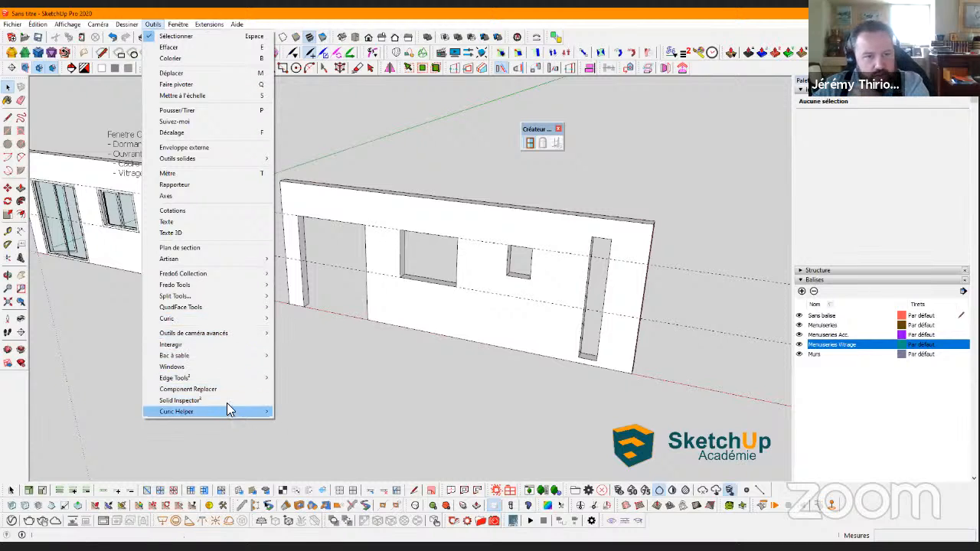
mouse_move(121, 29)
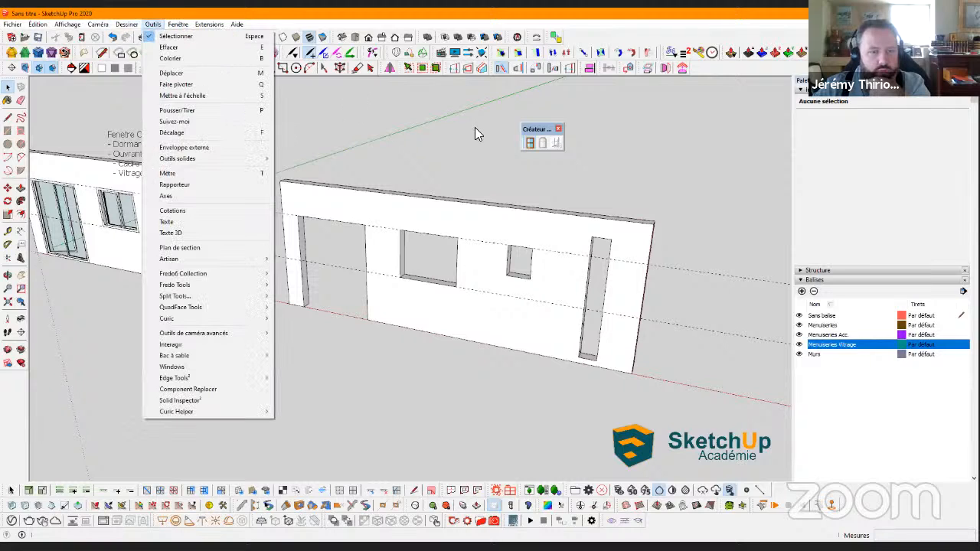
left_click(535, 157)
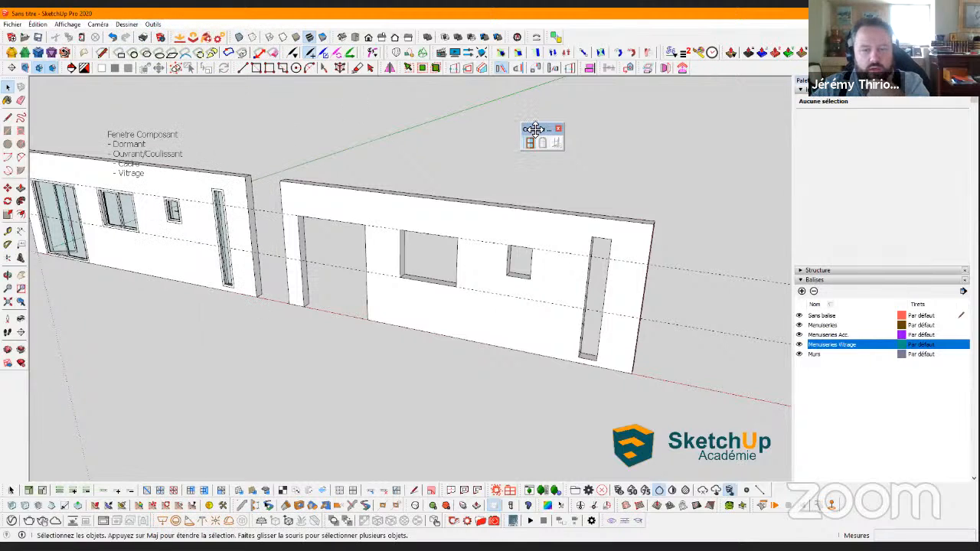
Open the window creator's settings for a new window and arrange the dialog and view so the empty openings stay visible
left_click_drag(533, 131, 529, 117)
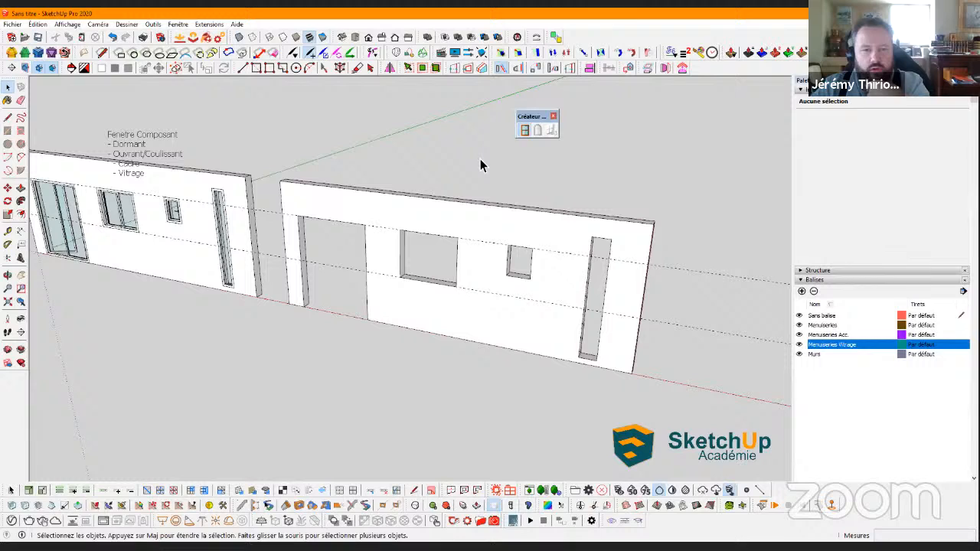
left_click(522, 127)
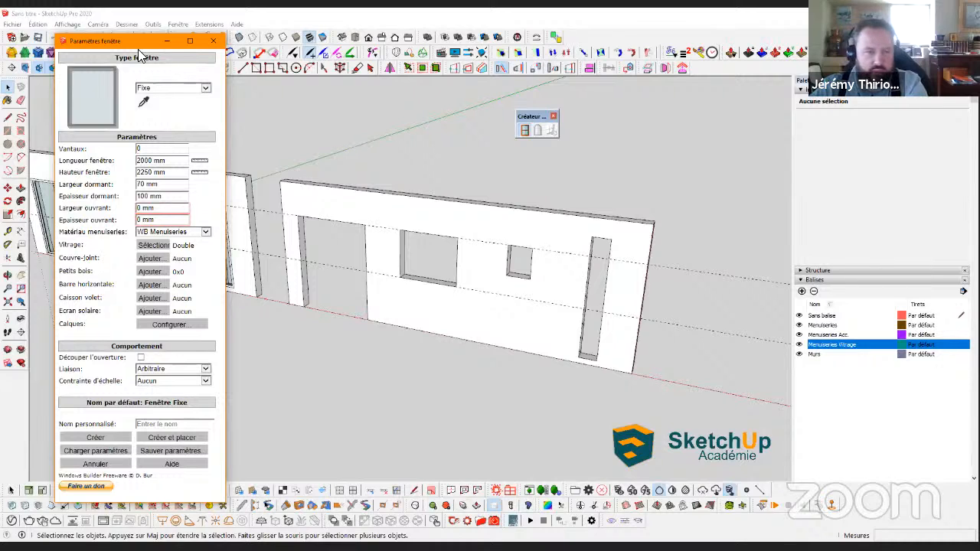
left_click_drag(177, 46, 212, 65)
left_click(178, 24)
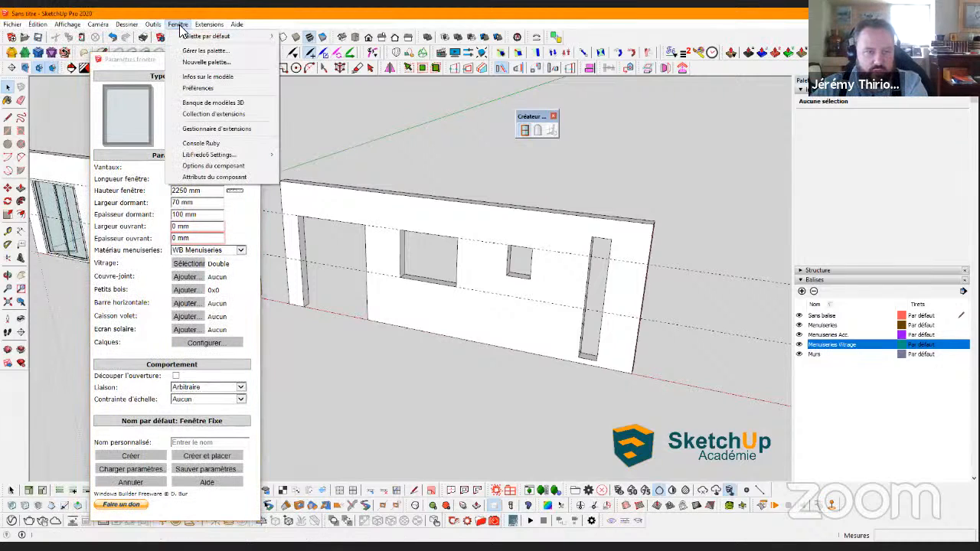
mouse_move(196, 27)
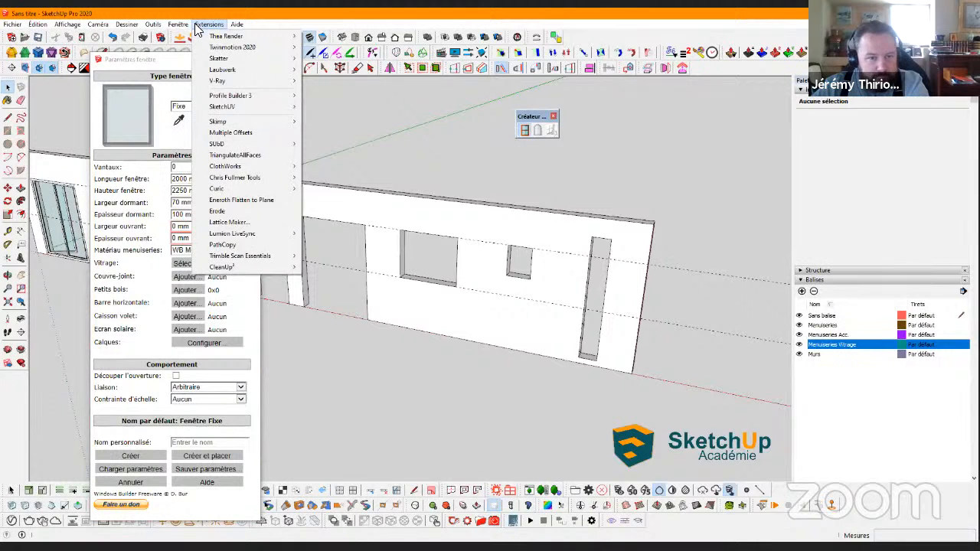
left_click(407, 12)
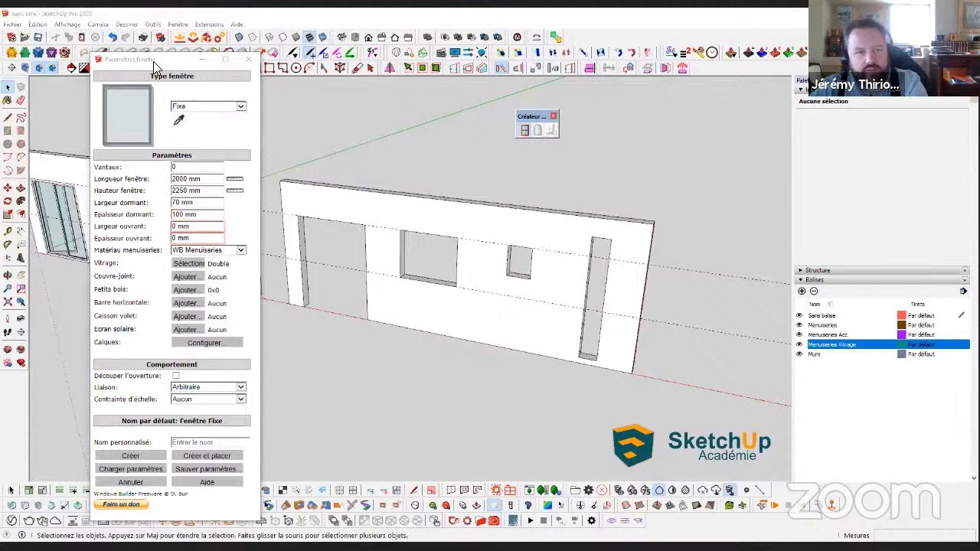
left_click_drag(153, 61, 217, 37)
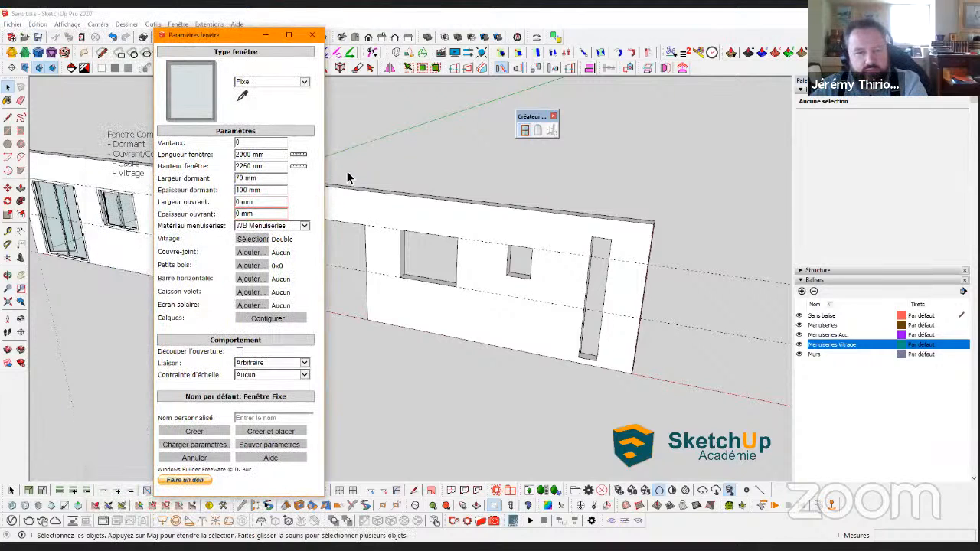
mouse_move(437, 258)
middle_mouse_down()
mouse_move(579, 277)
mouse_move(538, 247)
mouse_move(466, 267)
mouse_move(450, 248)
middle_mouse_up()
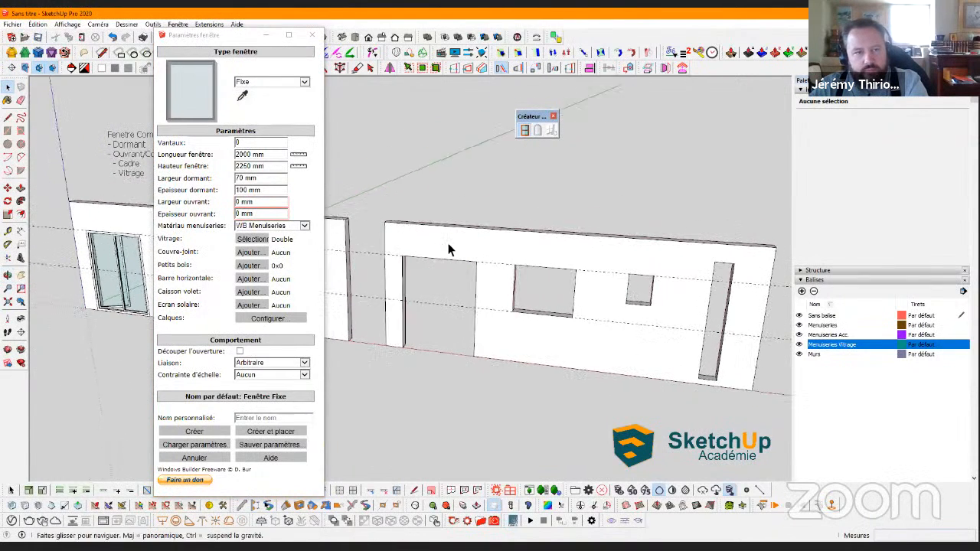
Set the window type to "A la française" with 2 sashes
left_click(303, 87)
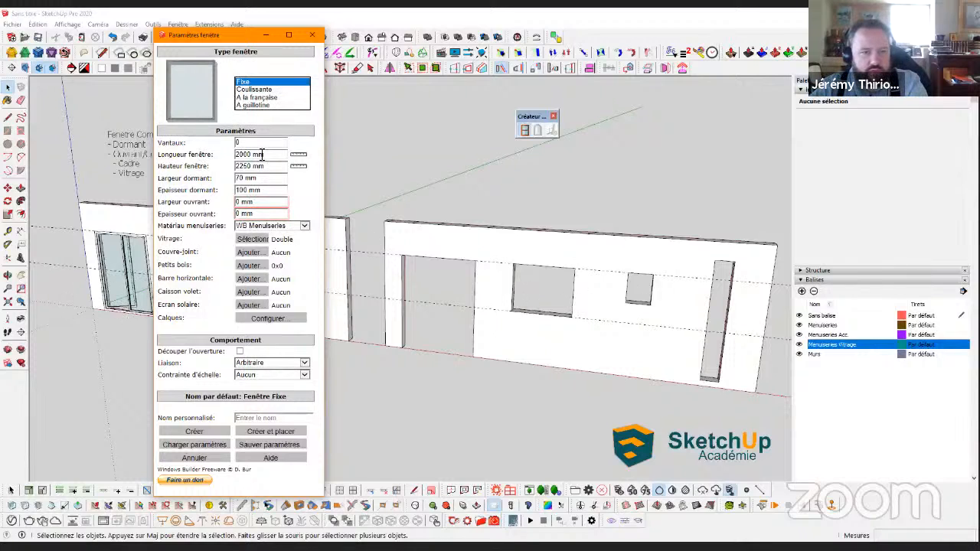
left_click(252, 98)
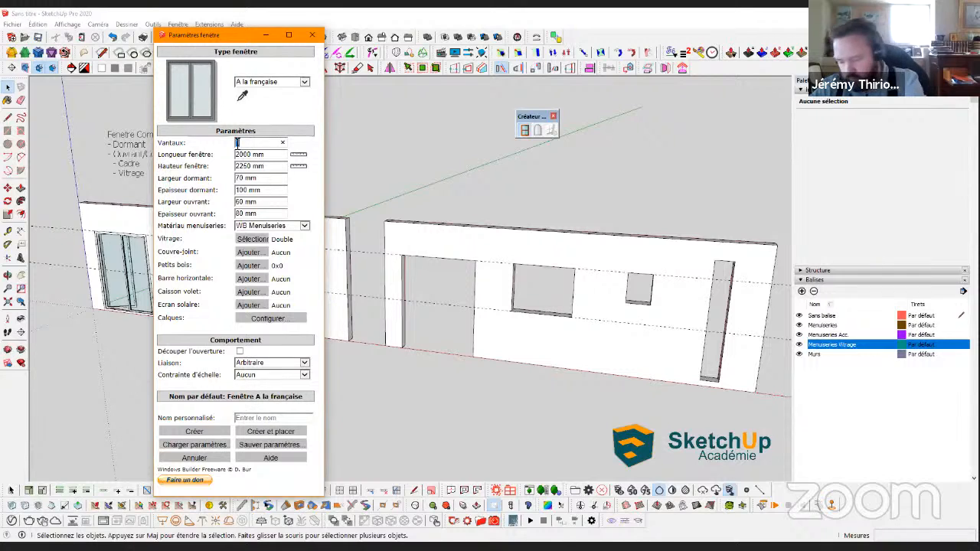
type("2")
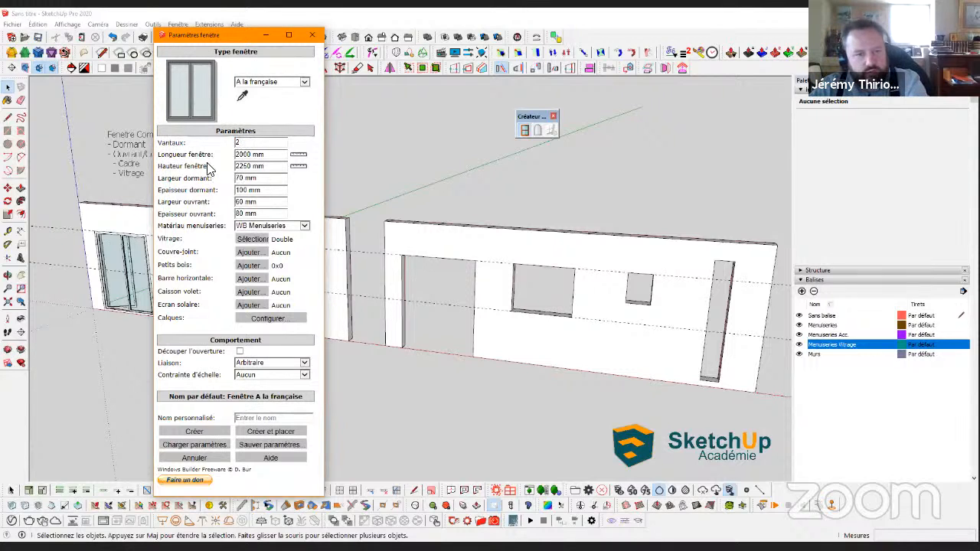
Set the fixed frame to 50 mm wide and 70 mm thick, the sash to 35 mm by 35 mm, and the joinery material to Défaut
triple_click(270, 178)
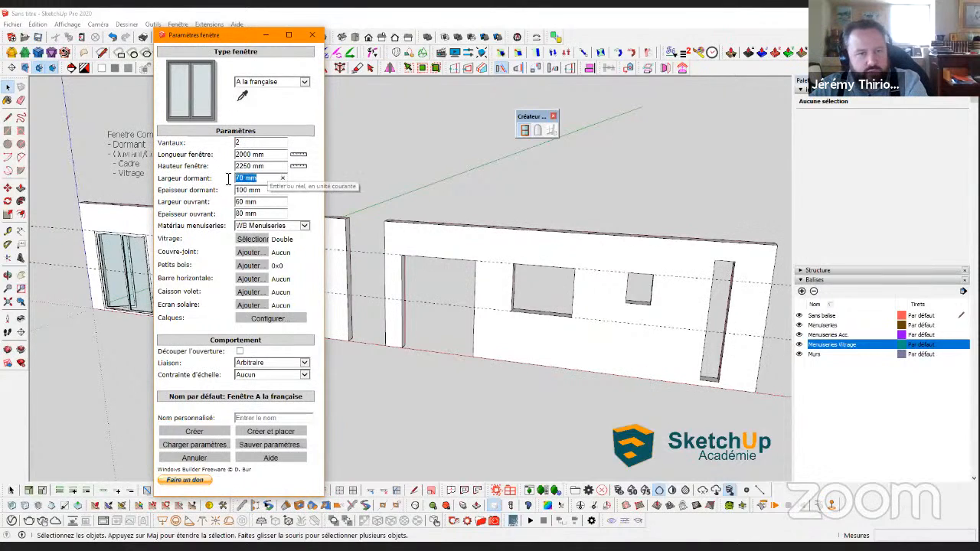
type("60")
key("Tab")
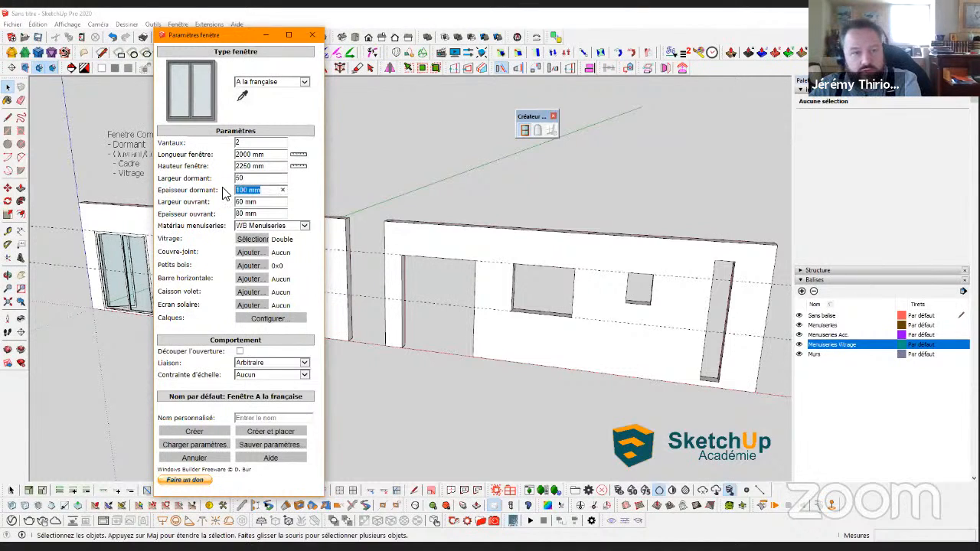
type("70")
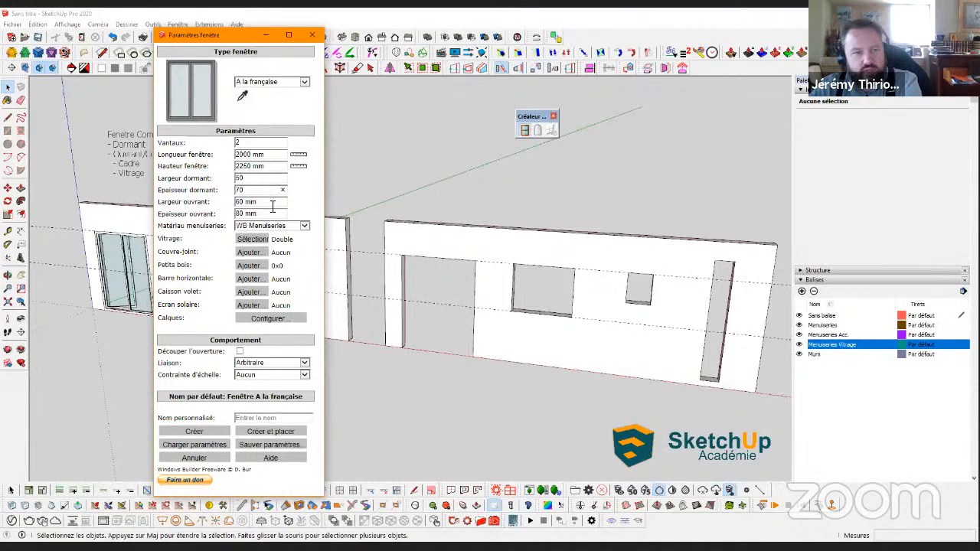
key("Tab")
type("35")
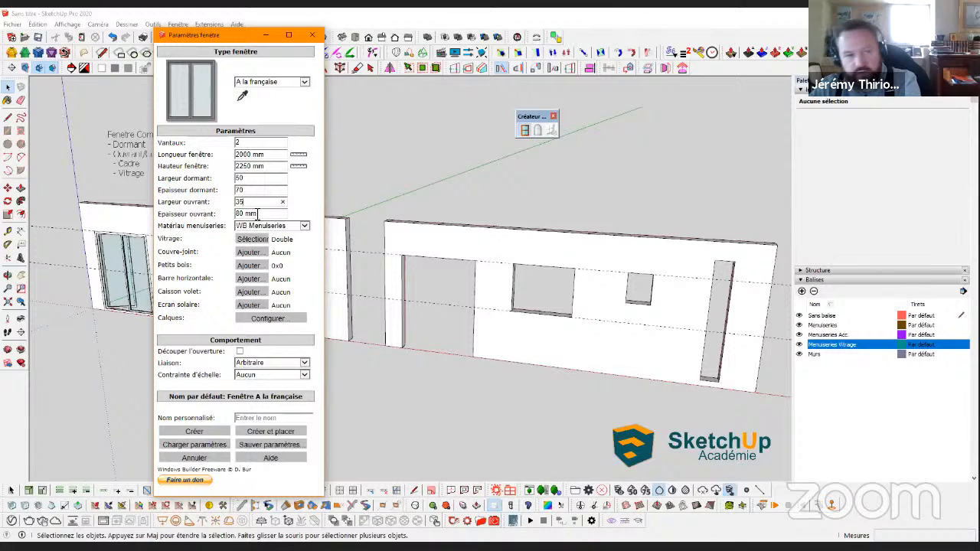
left_click_drag(233, 214, 223, 227)
type("35")
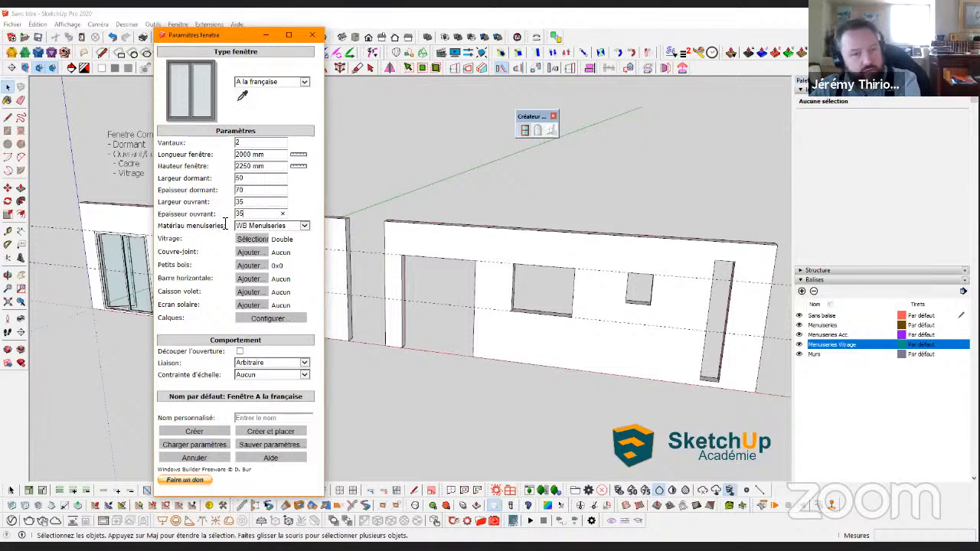
left_click(305, 228)
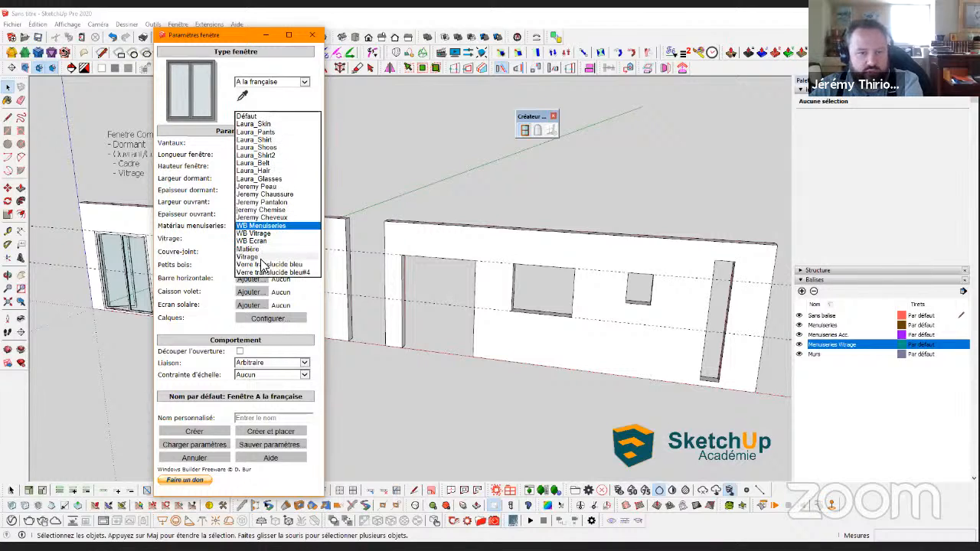
left_click(248, 116)
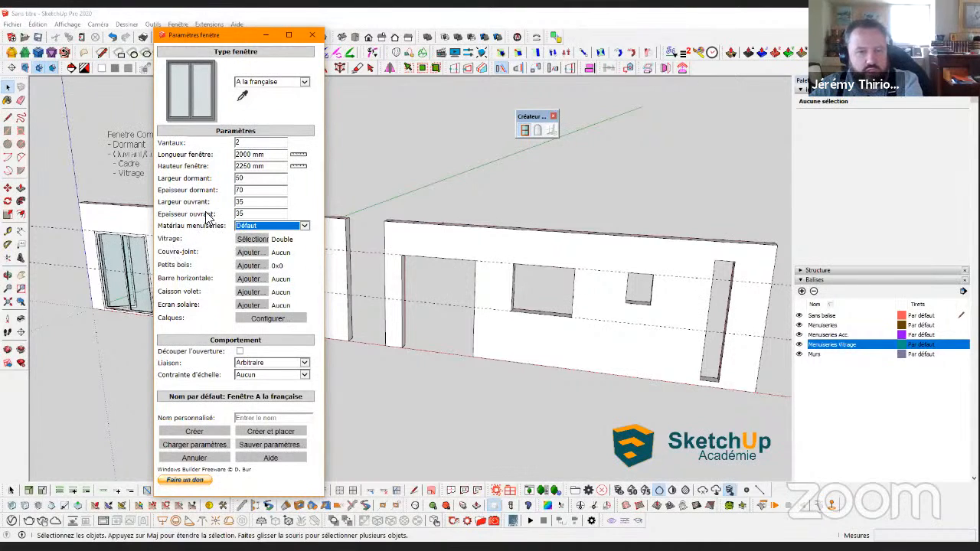
Configure the glazing as Simple with the Vitrage material
left_click(248, 241)
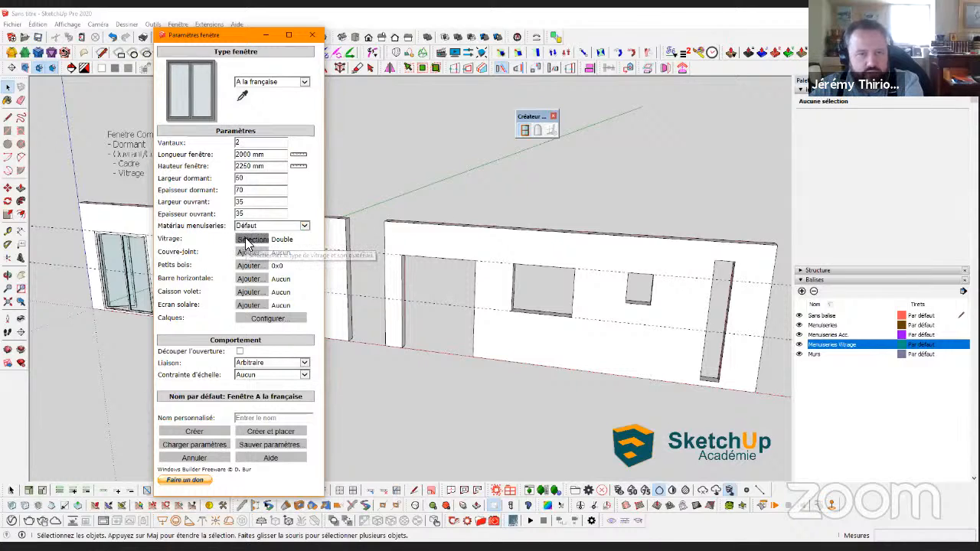
left_click(284, 298)
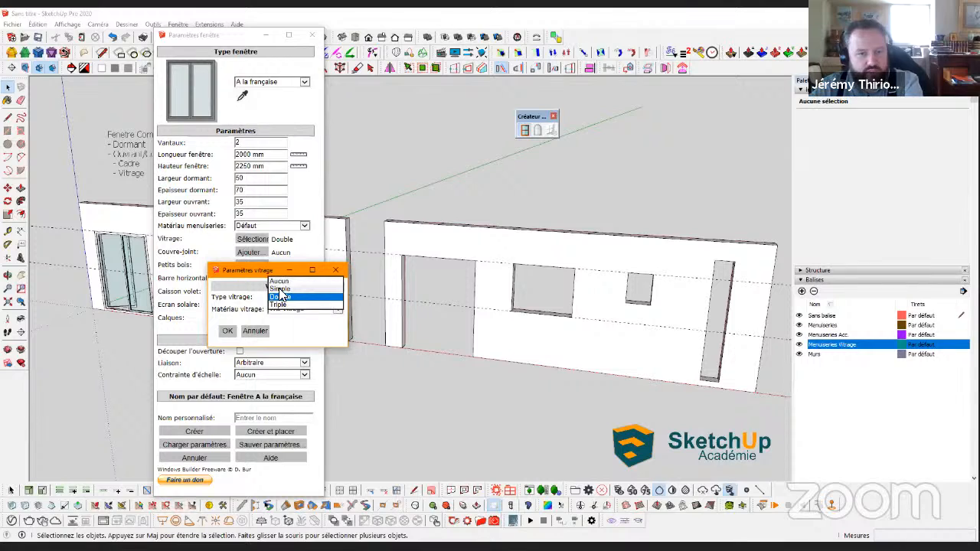
left_click(280, 289)
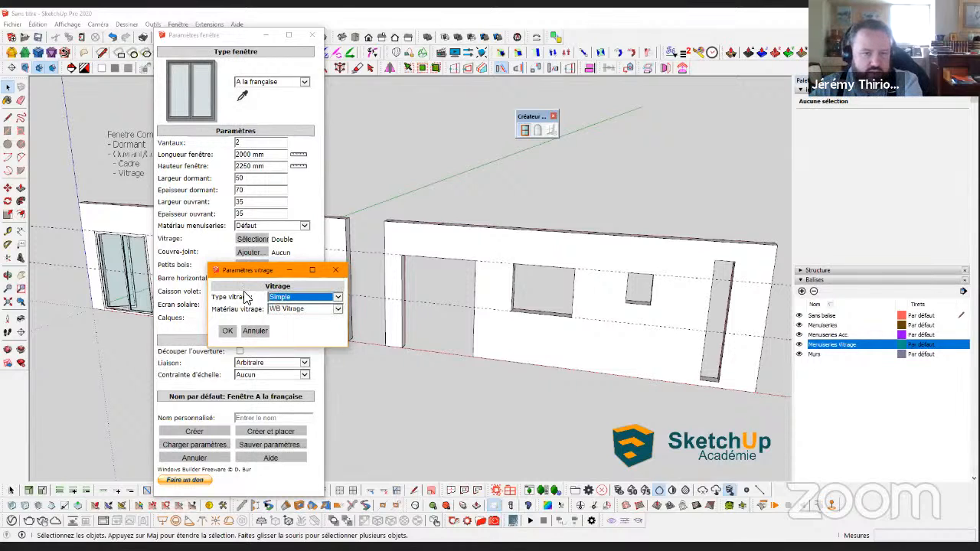
left_click(292, 310)
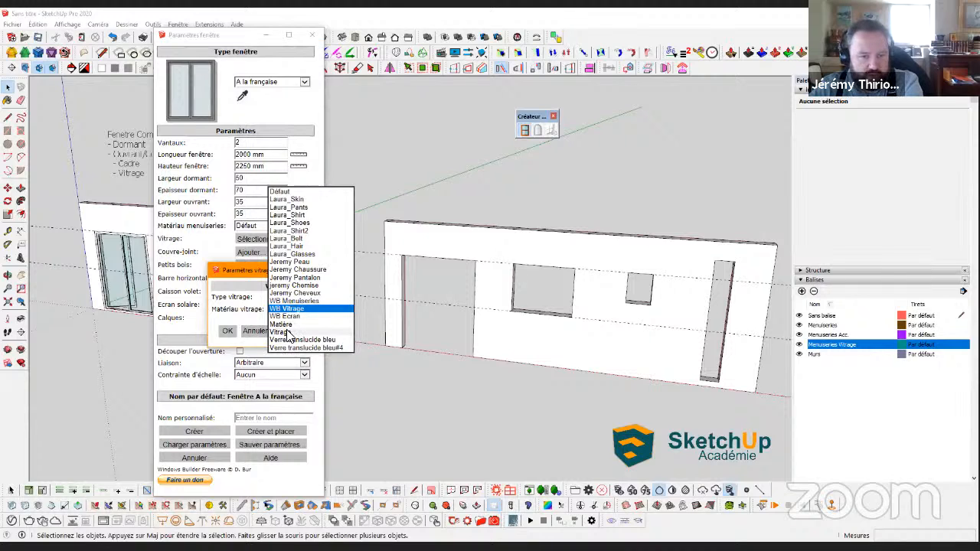
left_click(280, 331)
left_click_drag(248, 270, 380, 242)
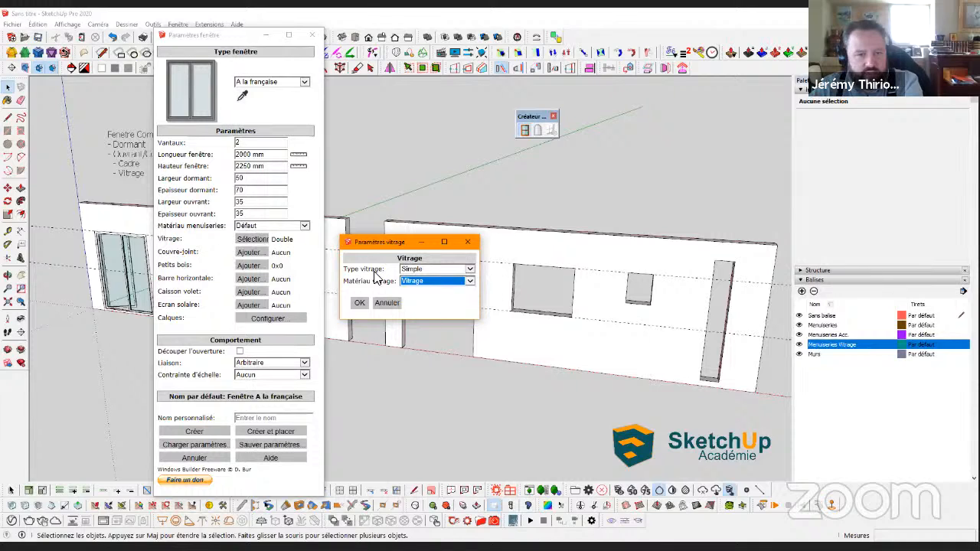
left_click(360, 303)
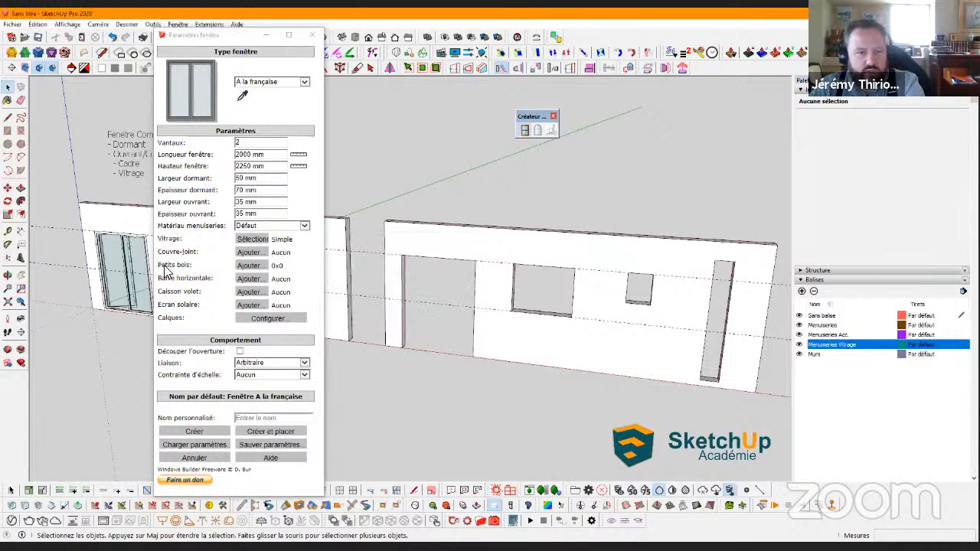
Review the side and shape options for the window's cover strip (Couvre-joint), leaving the settings unchanged
left_click(246, 257)
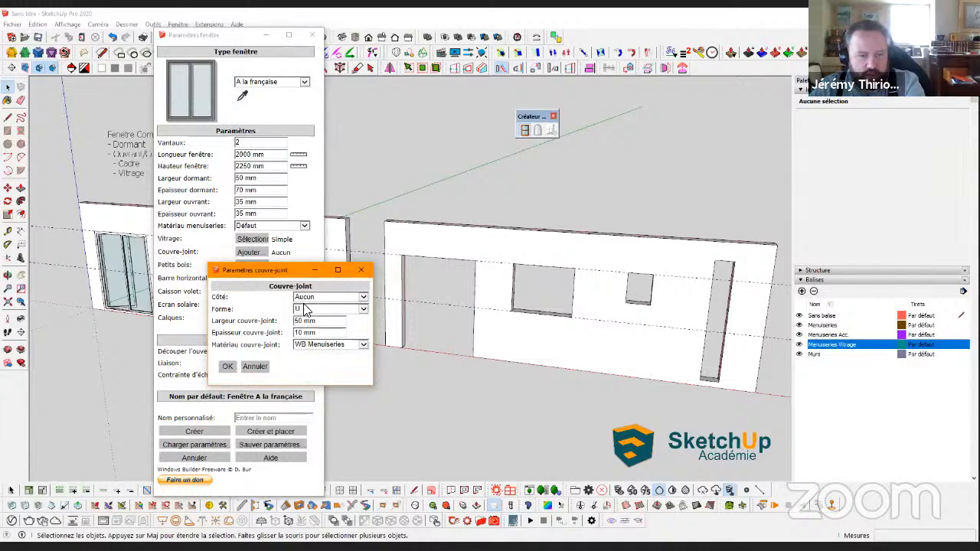
left_click(364, 298)
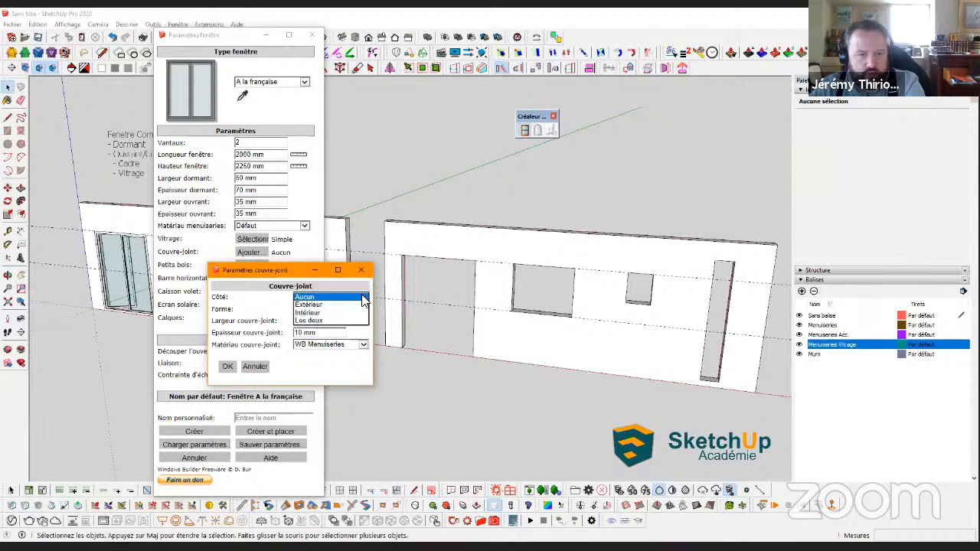
left_click(310, 321)
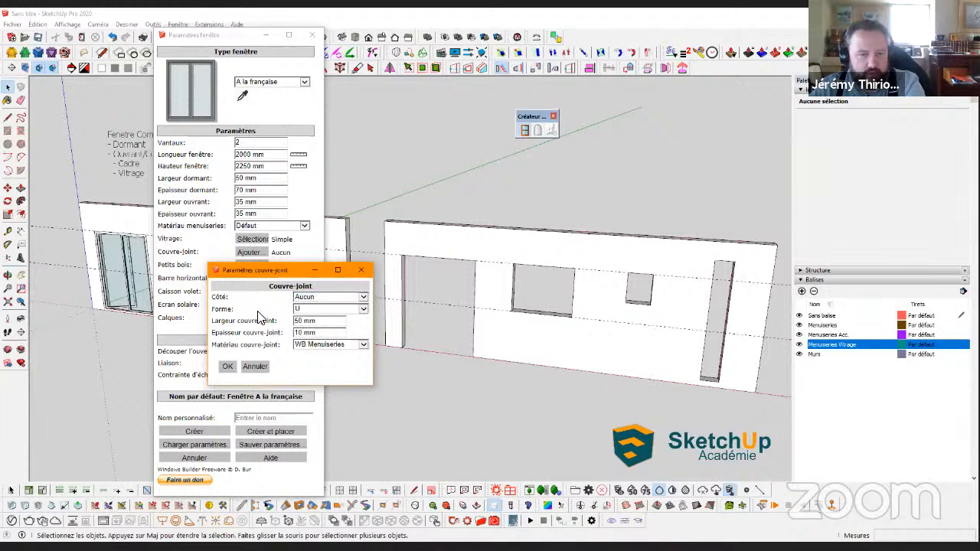
left_click(362, 310)
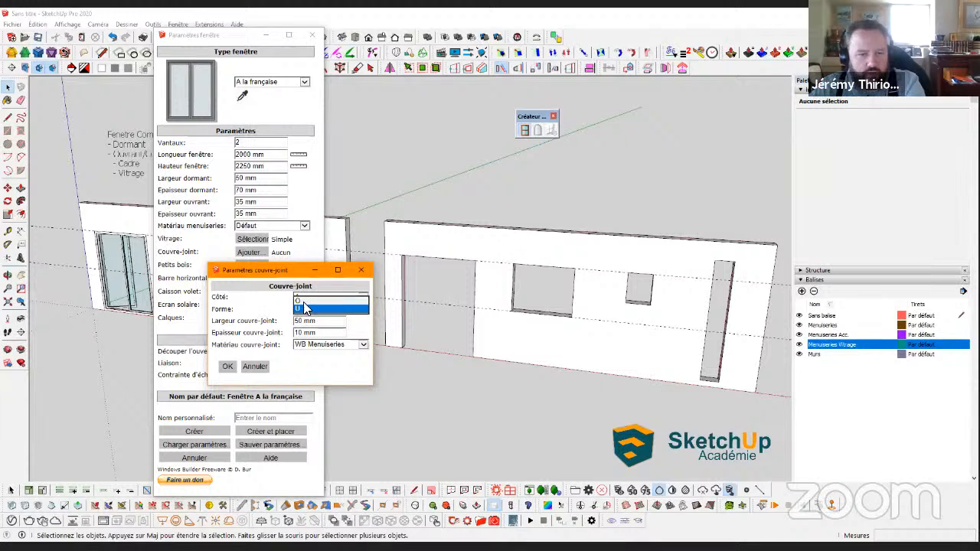
left_click(268, 318)
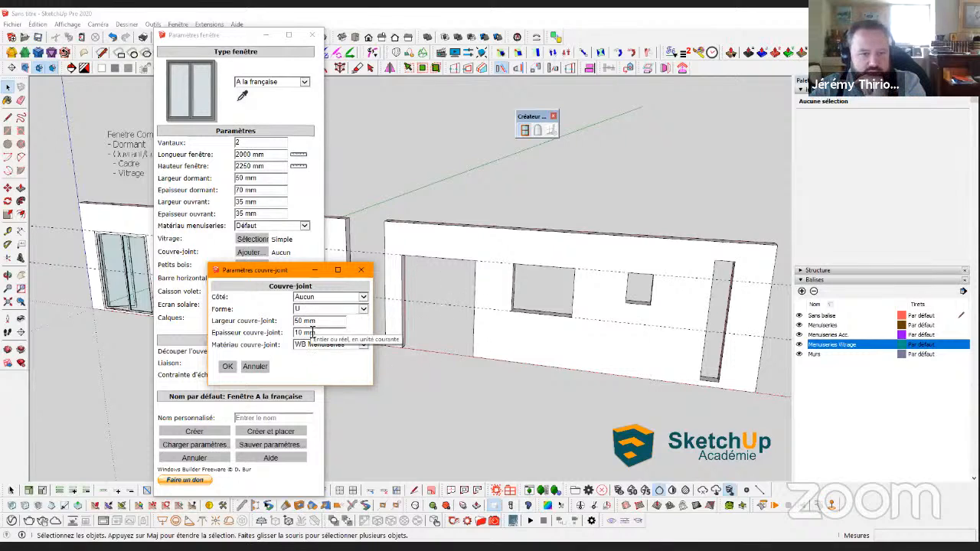
left_click(258, 367)
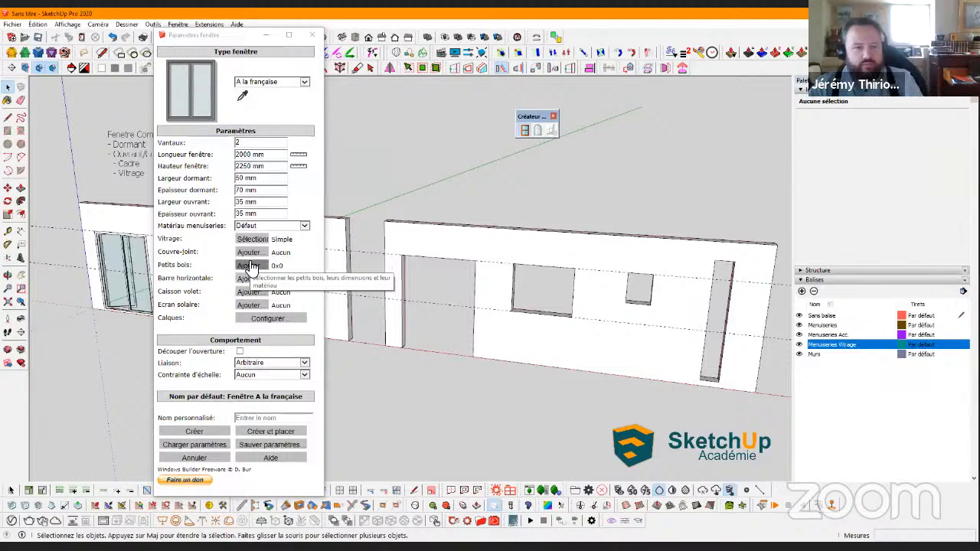
Review the glazing bar (Petits bois) and horizontal bar (Barre horizontale) settings without adding either
left_click(251, 266)
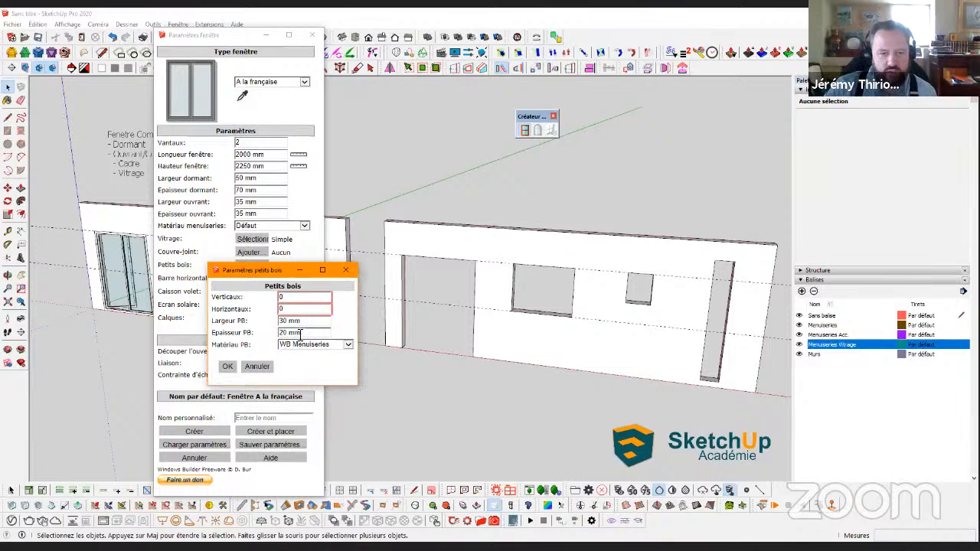
left_click(257, 365)
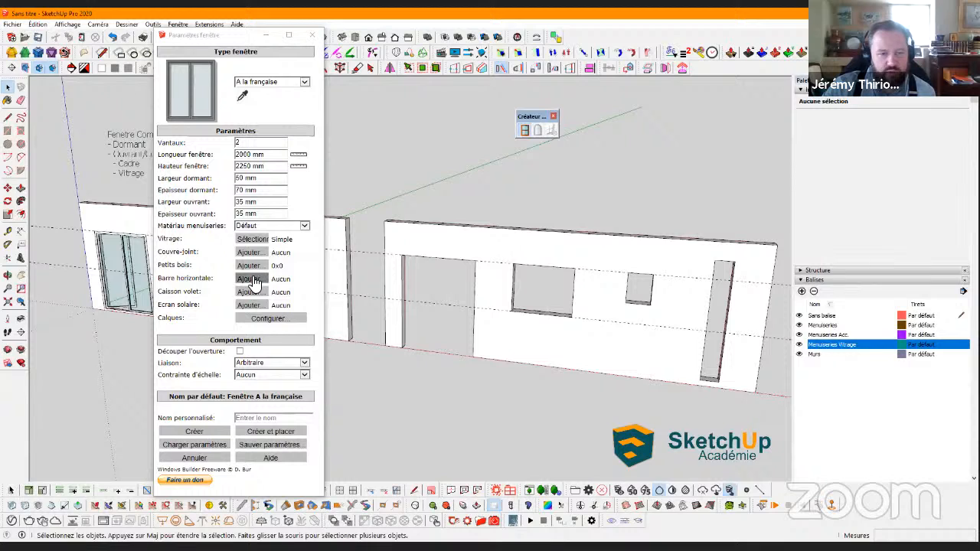
left_click(251, 278)
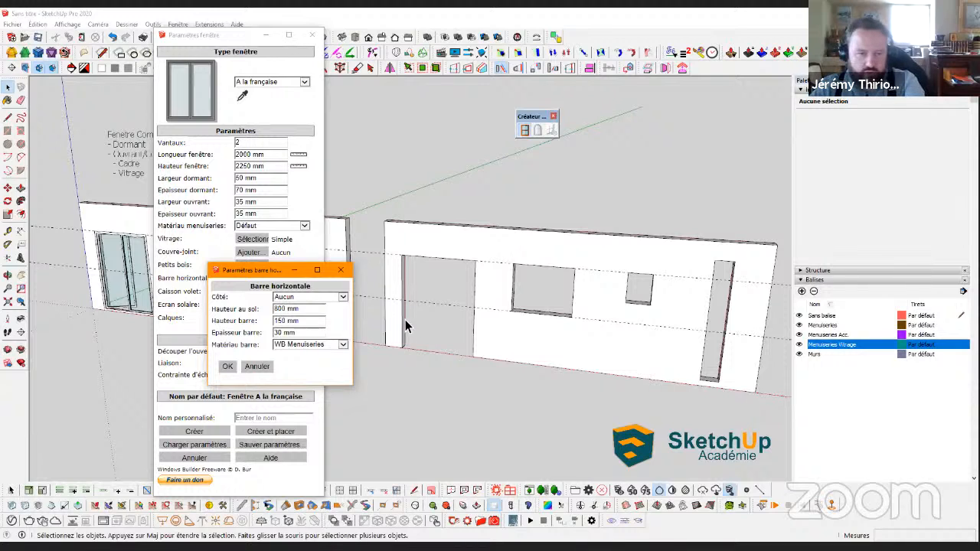
left_click(343, 298)
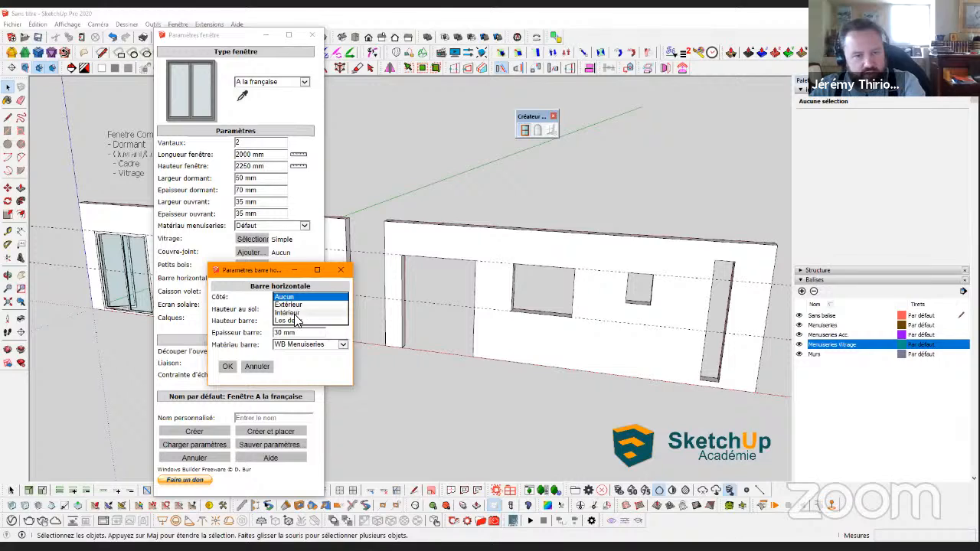
left_click(237, 318)
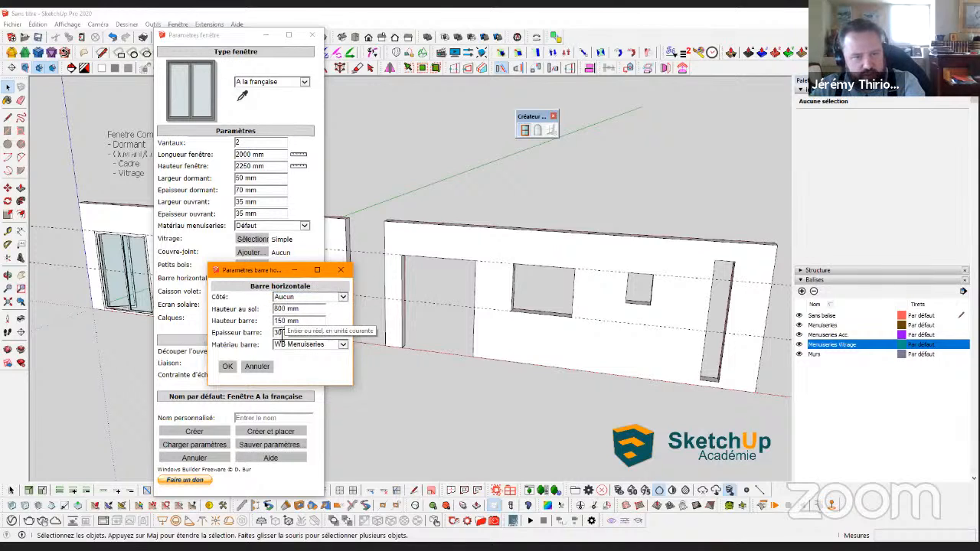
left_click(259, 367)
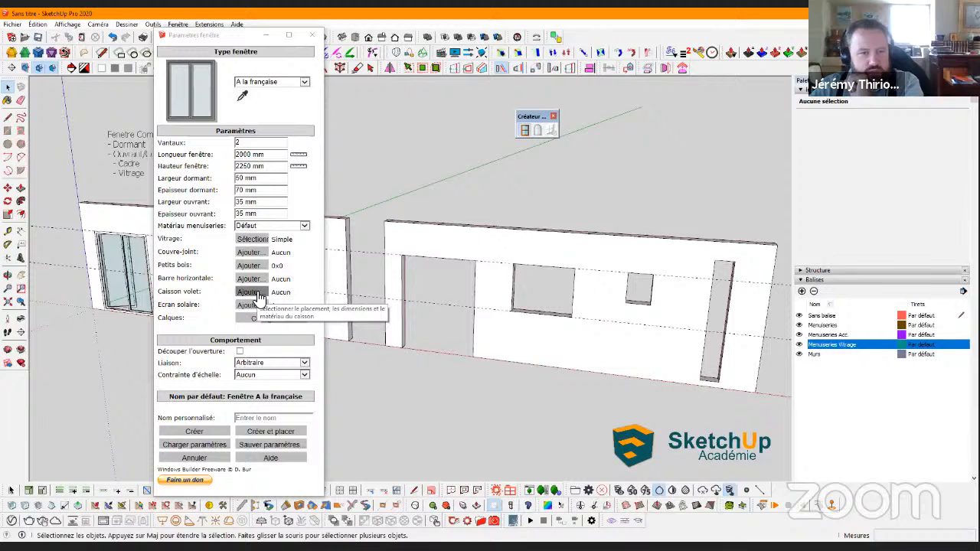
Review the side options for the roller shutter box (Caisson volet) without adding one
left_click(258, 297)
left_click(349, 297)
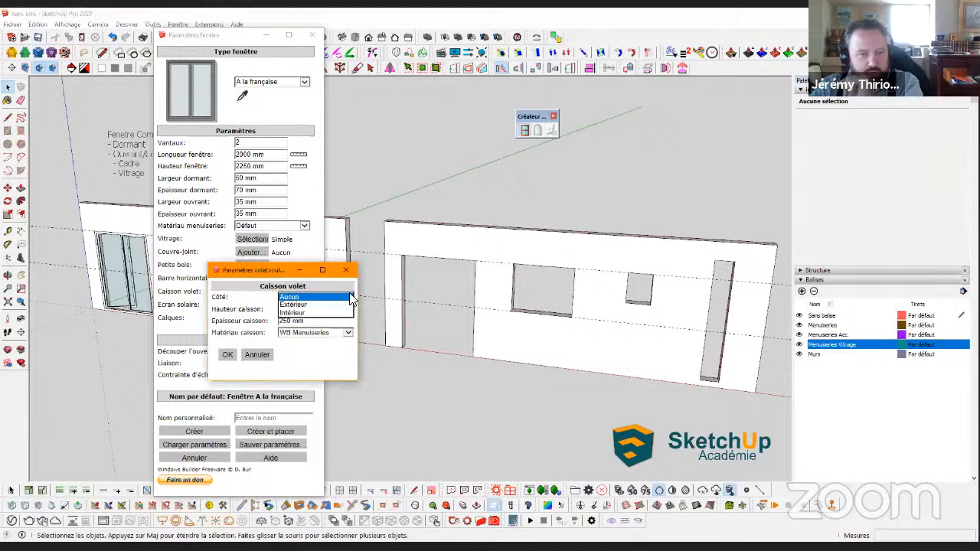
left_click(245, 305)
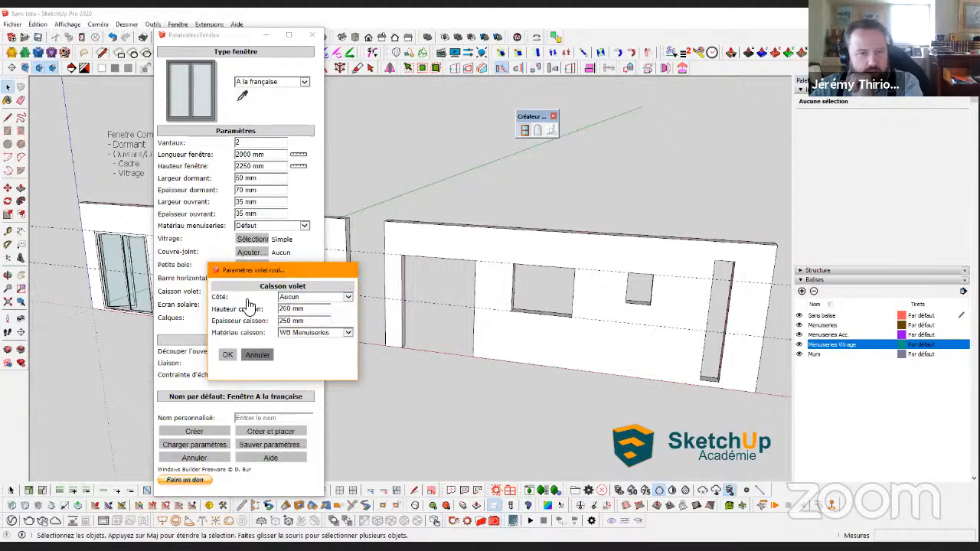
key("Escape")
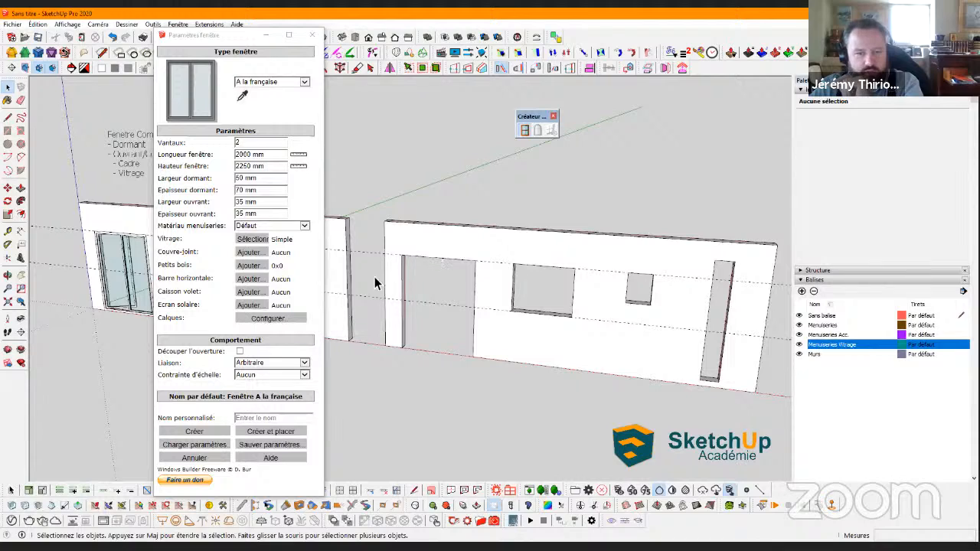
Assign the window's glazing (Vitrage) to the Menuiseries Vitrage layer
left_click(256, 323)
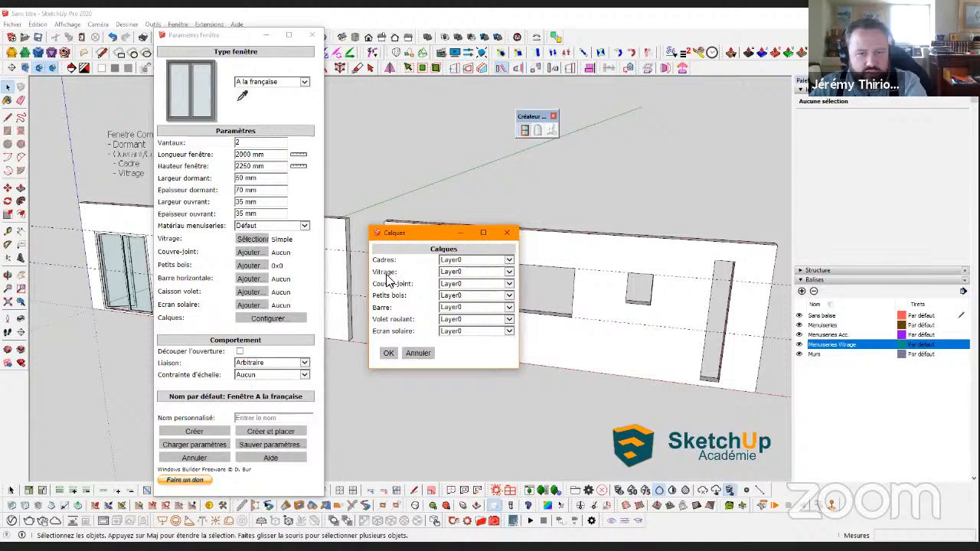
left_click(454, 276)
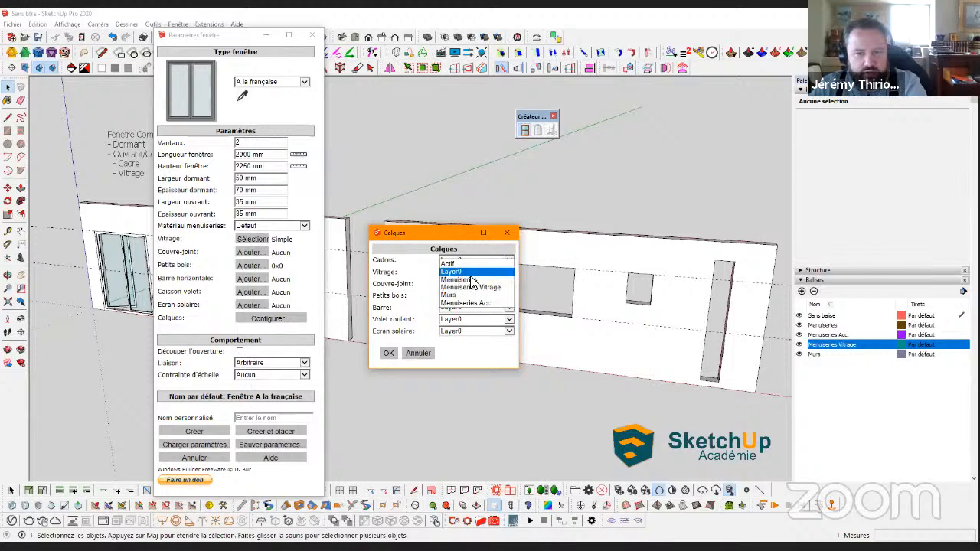
left_click(466, 288)
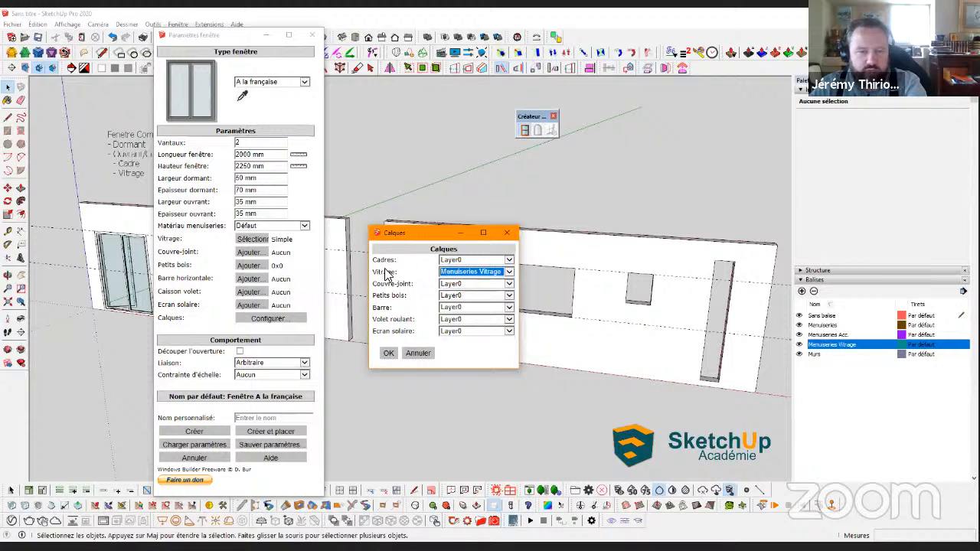
left_click(390, 354)
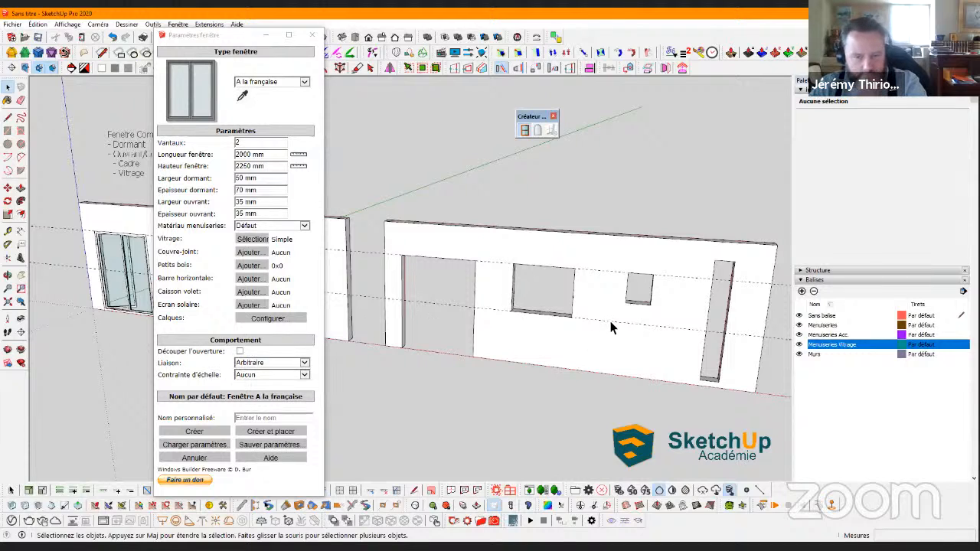
Begin the custom name with "F Francaise" and pick the window's 1600 mm length and 2100 mm height from the second wall's door-sized opening
left_click(243, 419)
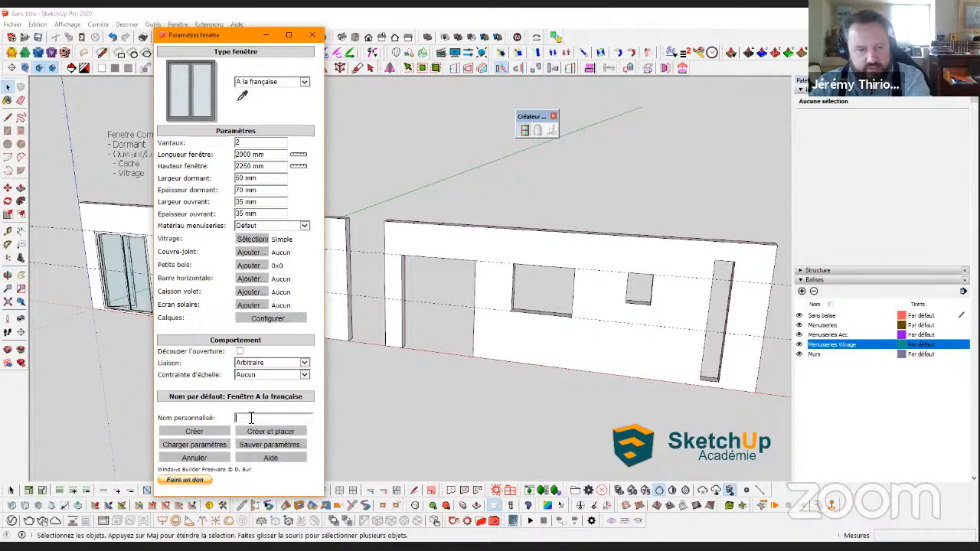
type("F Française")
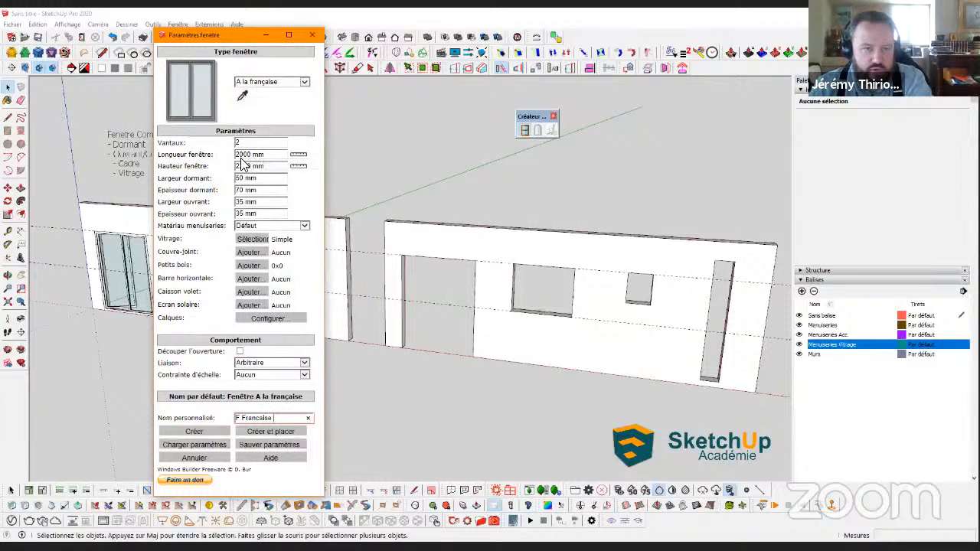
left_click(301, 157)
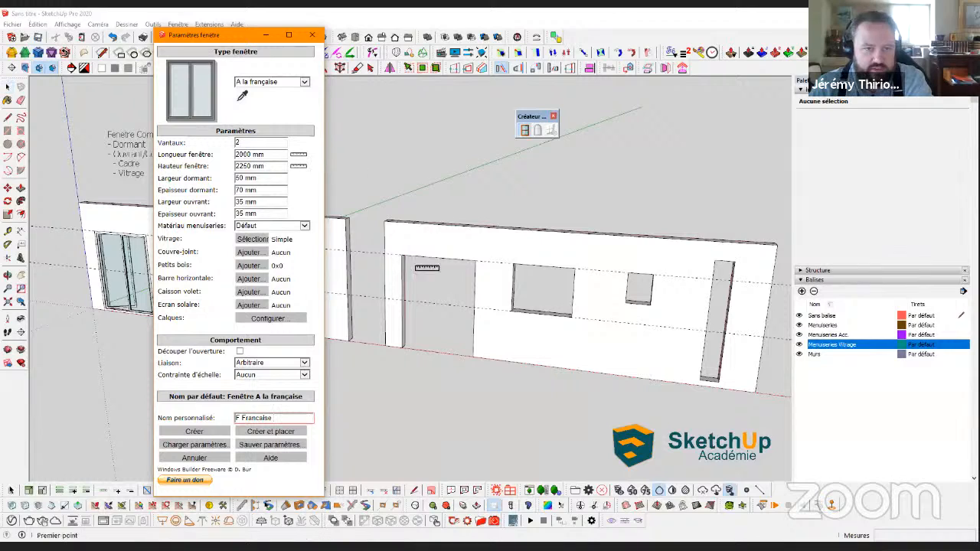
left_click(402, 349)
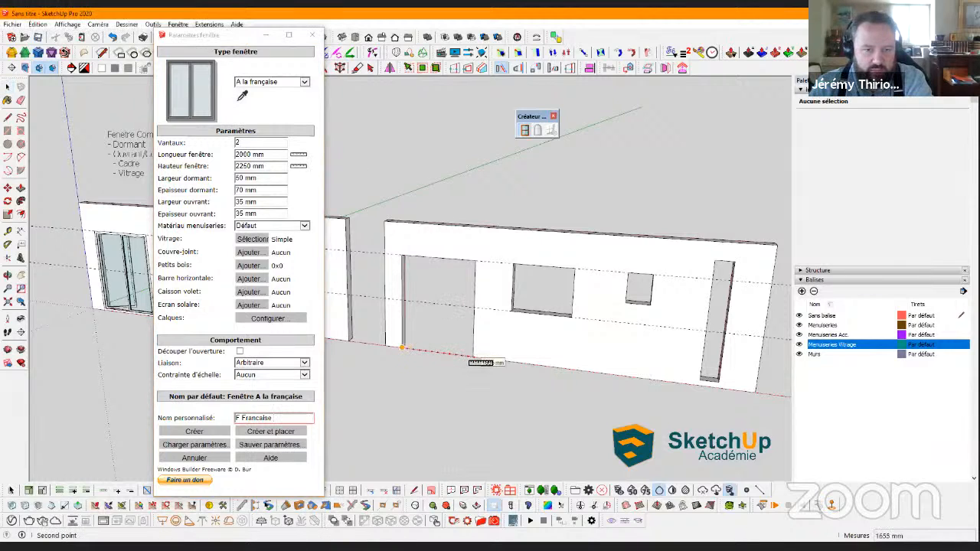
left_click(472, 358)
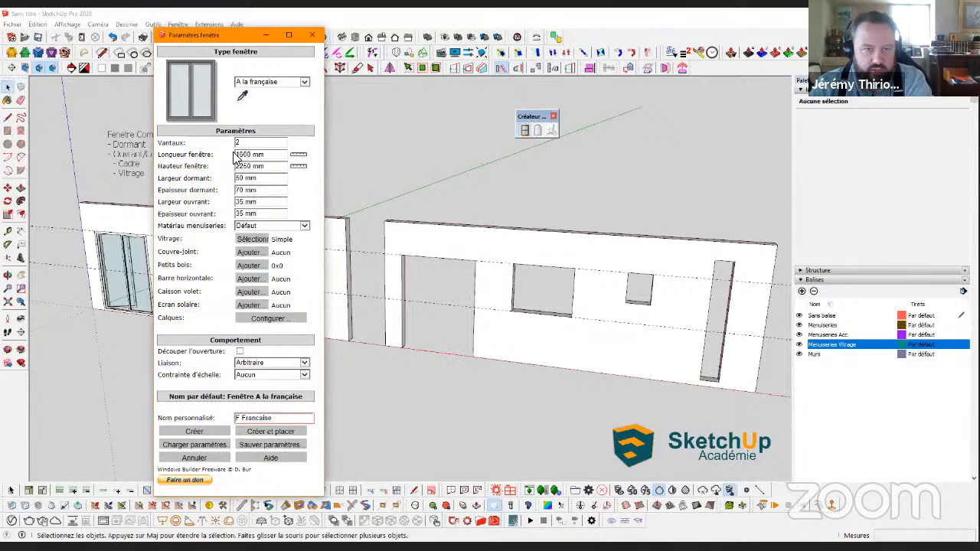
left_click(299, 166)
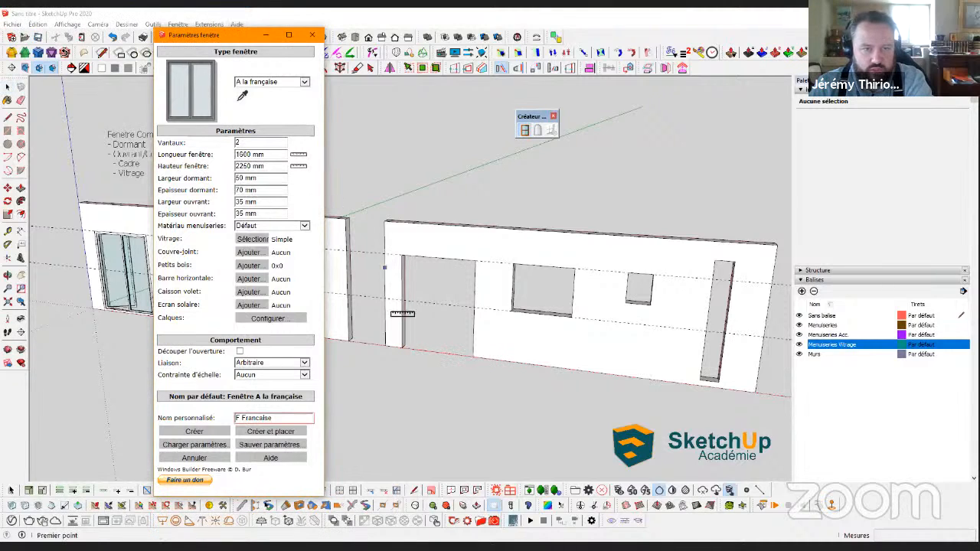
left_click(404, 256)
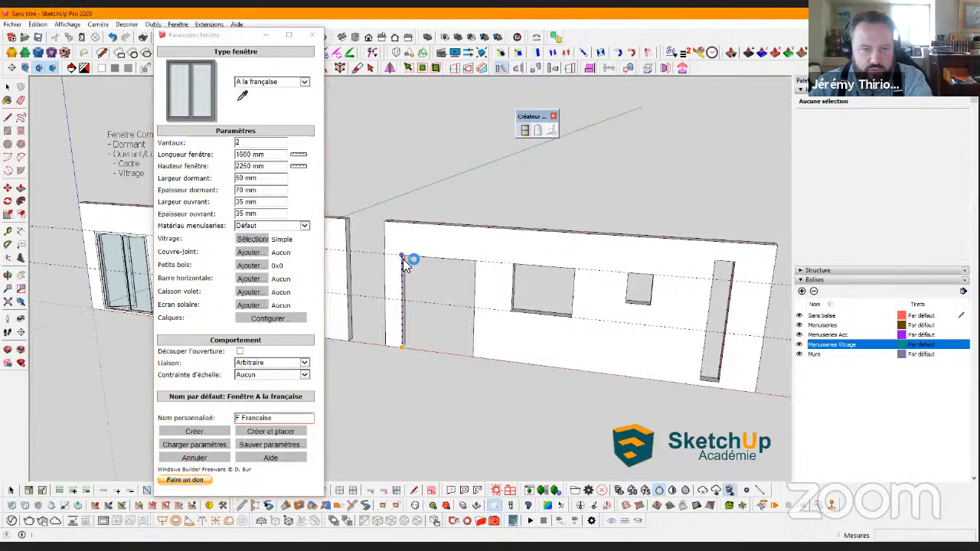
Complete the custom name as "F Francaise 210x160" and create the window, placing it at the lower-left corner of the door-sized opening
left_click(280, 420)
type("F Francaise")
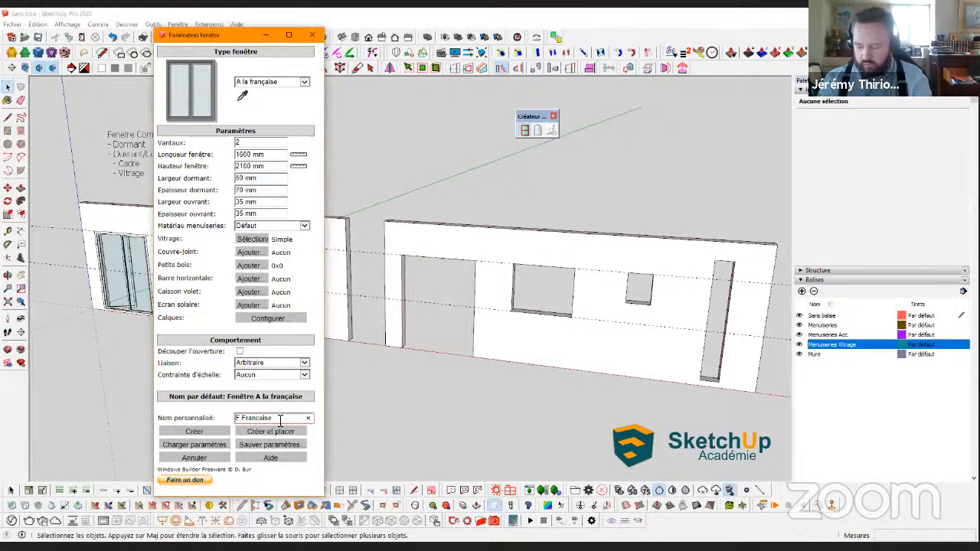
type(" 2V")
type("0x")
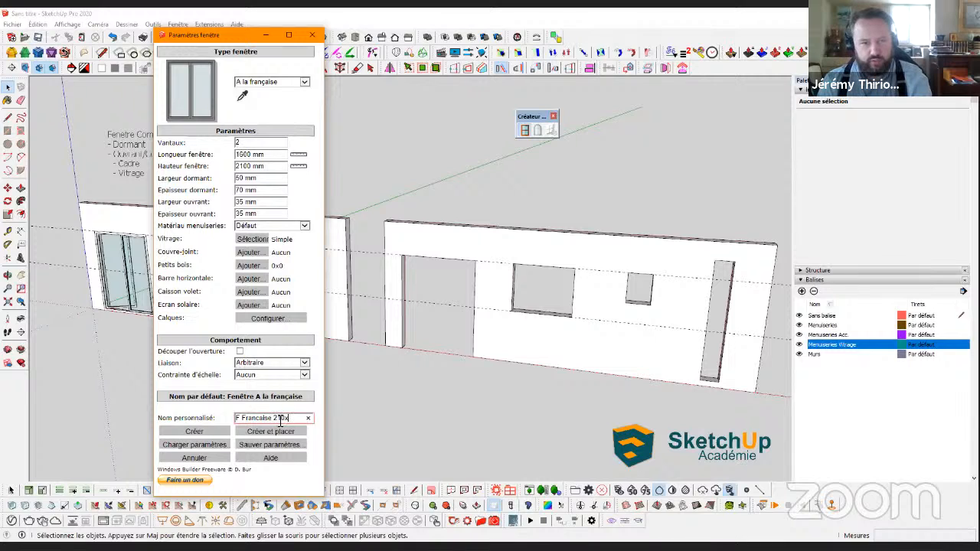
type("160")
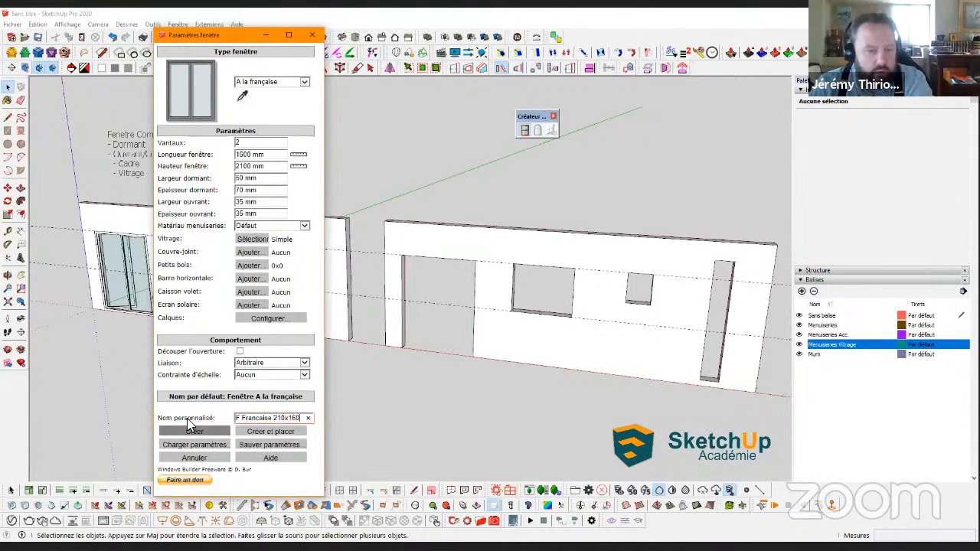
left_click(263, 435)
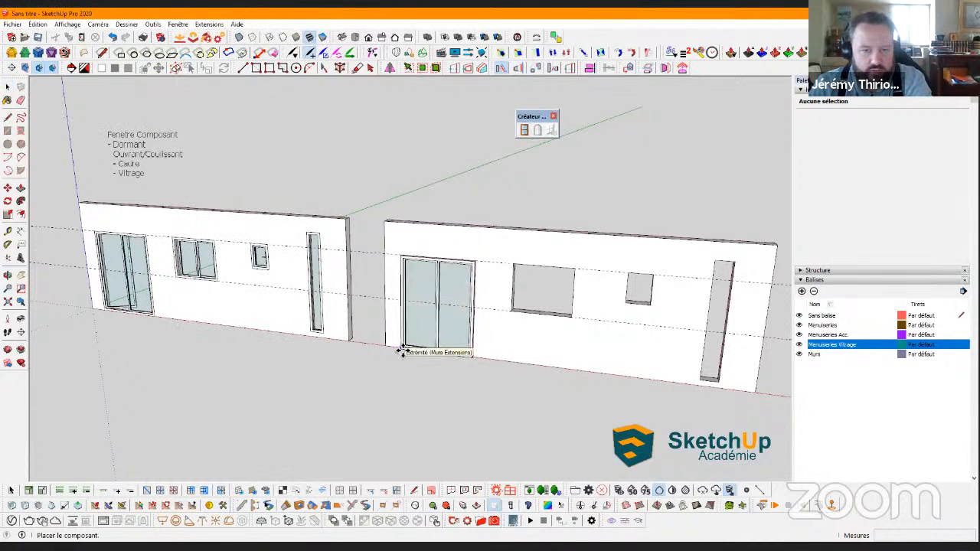
left_click(402, 351)
Examine up close how the placed window's frame and lower corner sit against the wall opening
middle_click_drag(411, 317, 370, 209)
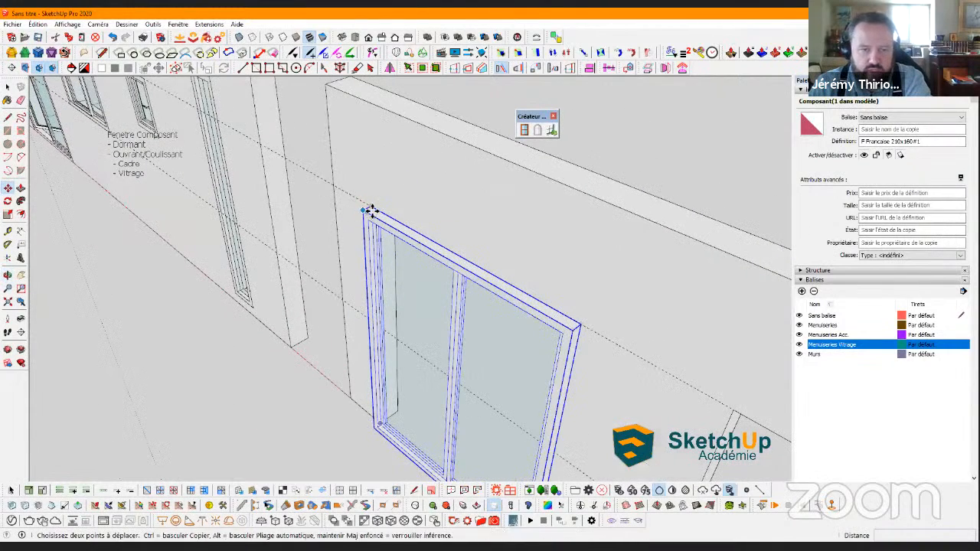
middle_click_drag(335, 294, 420, 367)
scroll(420, 368, "up", 4)
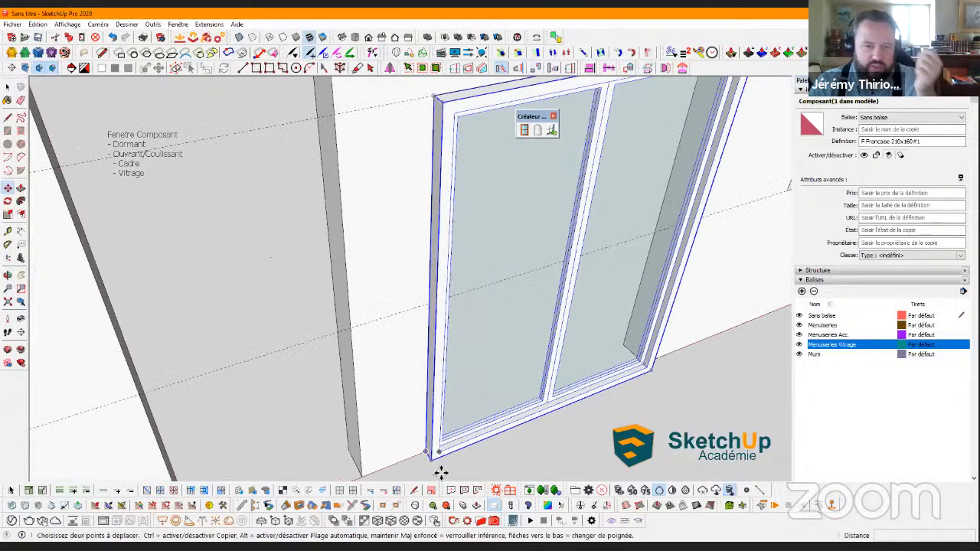
middle_click_drag(406, 407, 444, 374, "shift")
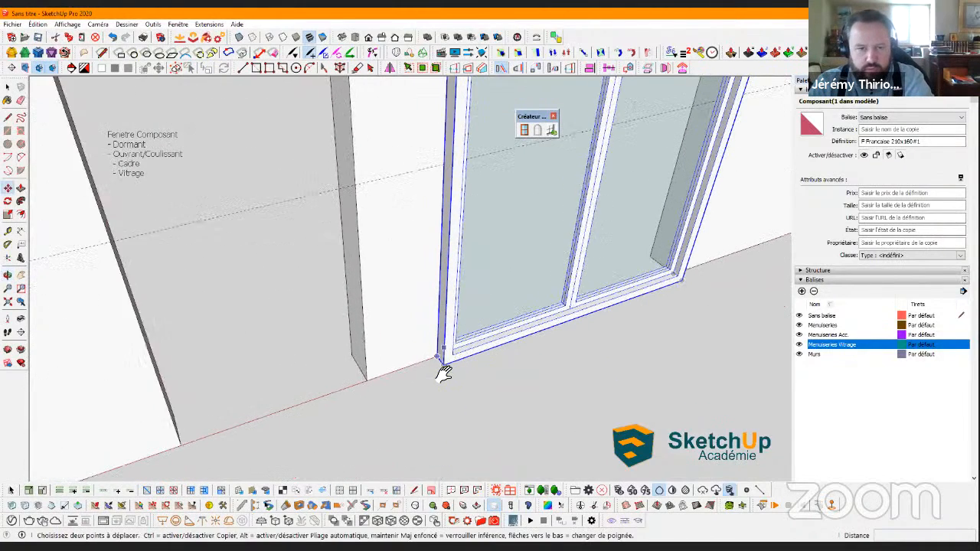
scroll(444, 371, "up", 2)
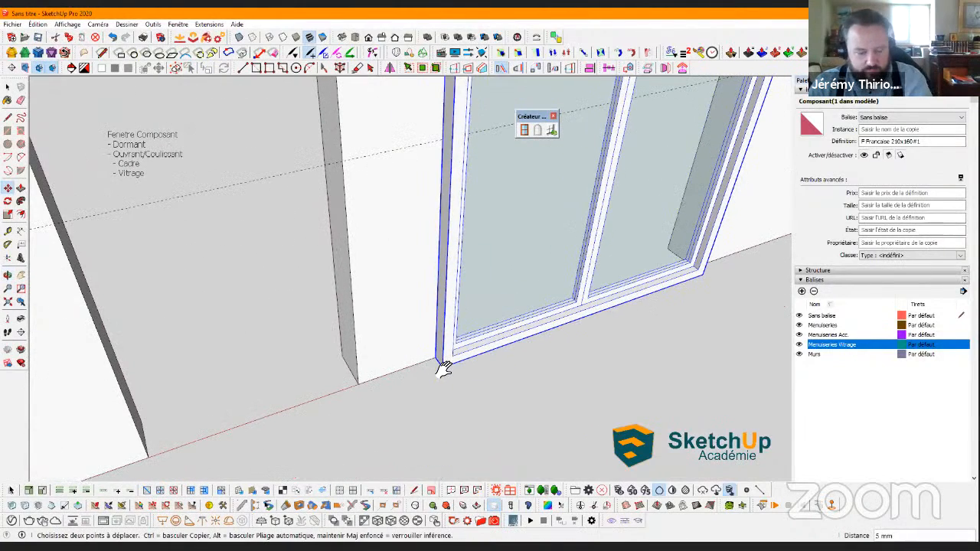
scroll(453, 340, "down", 3)
middle_click_drag(426, 357, 410, 384, "shift")
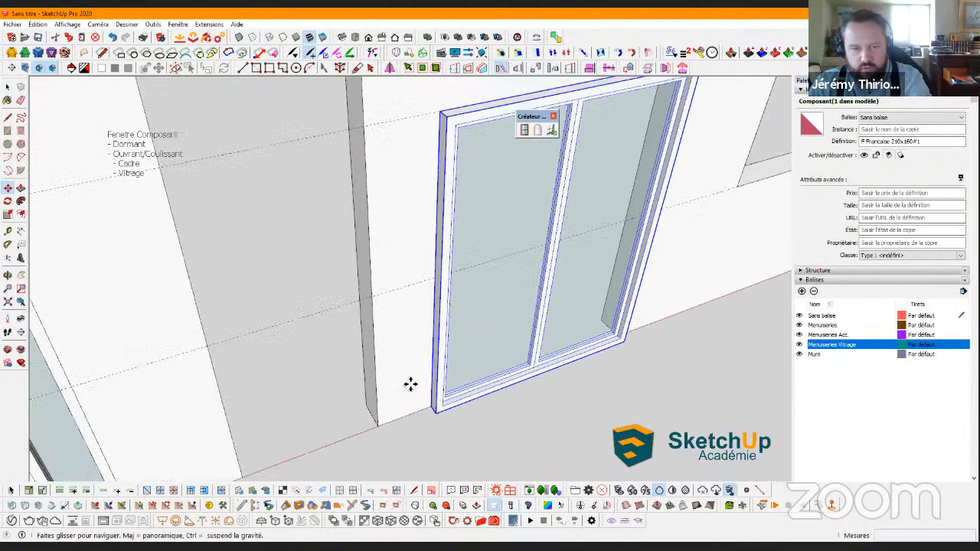
scroll(410, 384, "down", 4)
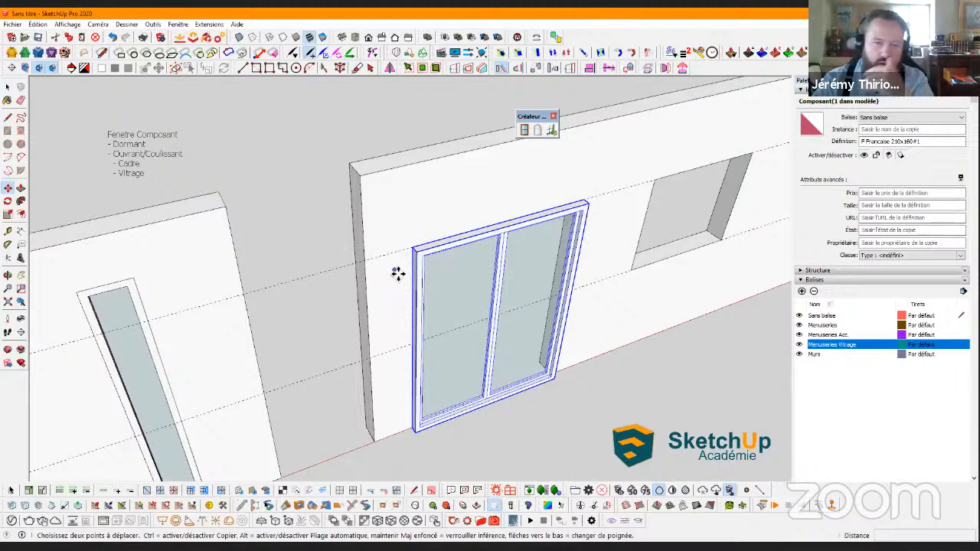
left_click(400, 292)
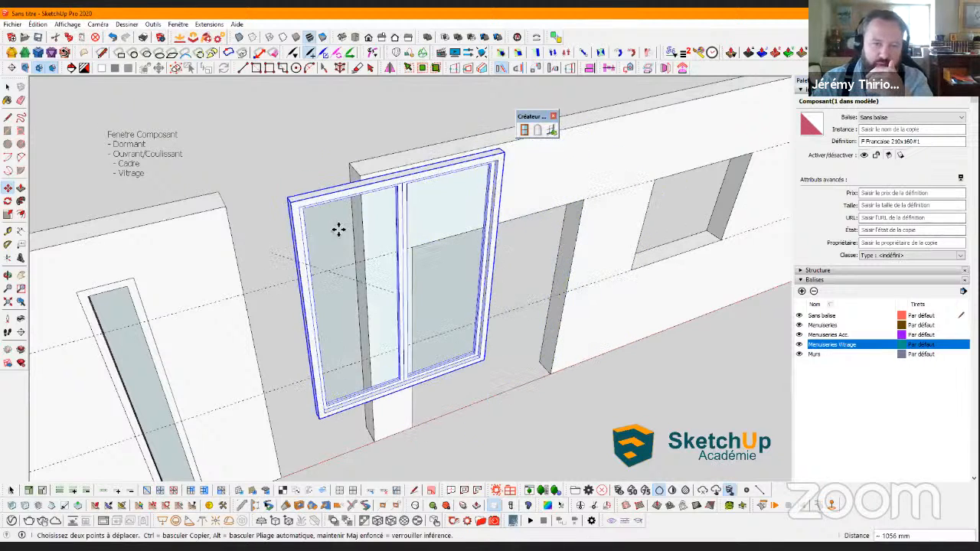
left_click(414, 370)
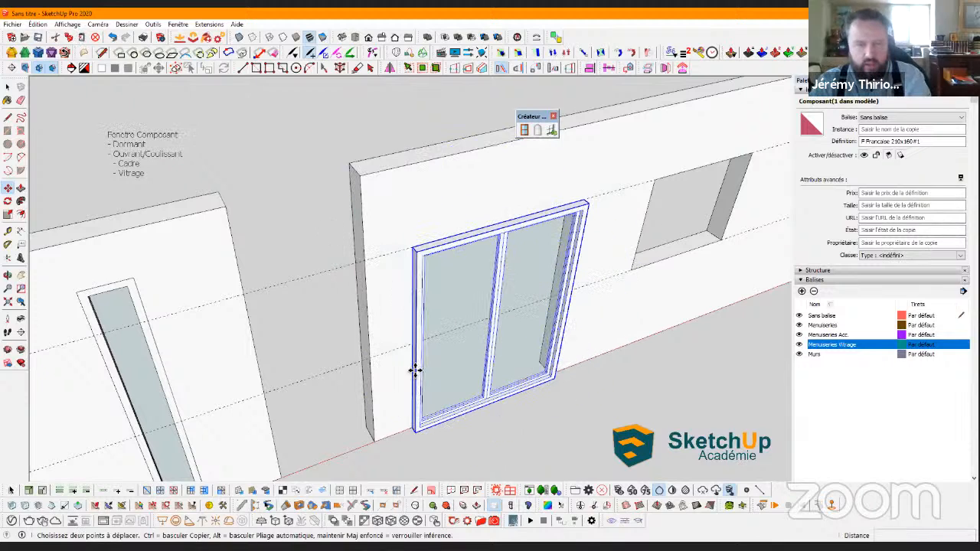
Detach the casement window from the wall face and move it 70 mm back into the door-sized opening
right_click(421, 312)
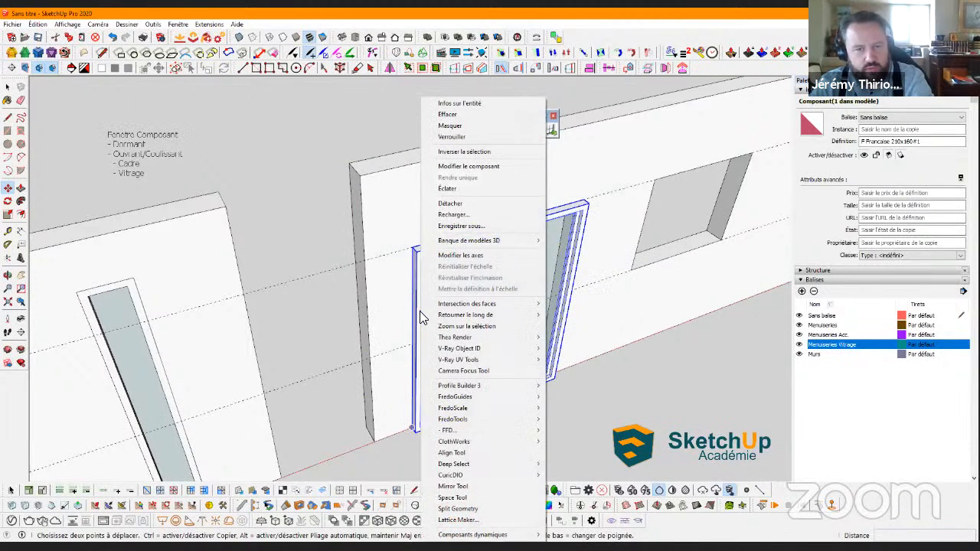
left_click(454, 204)
key("m")
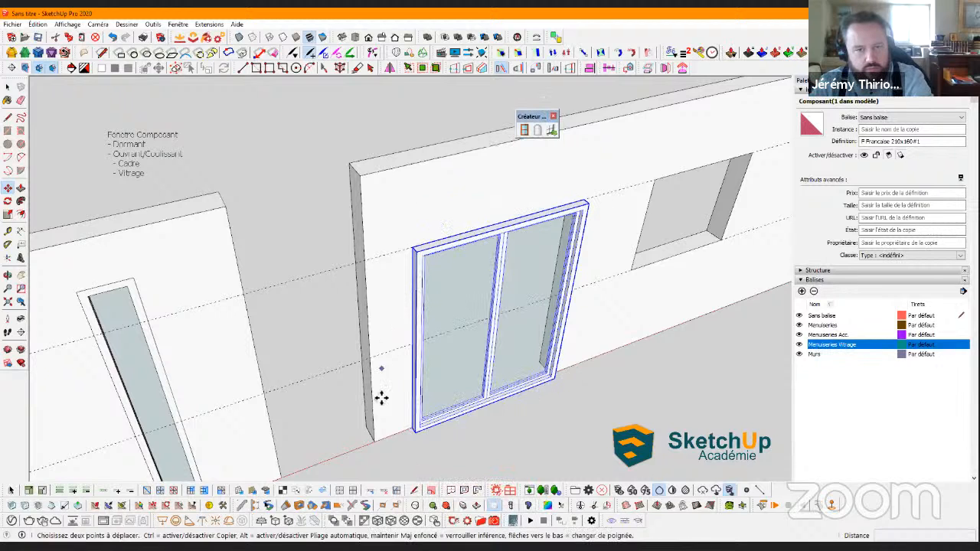
left_click(414, 438)
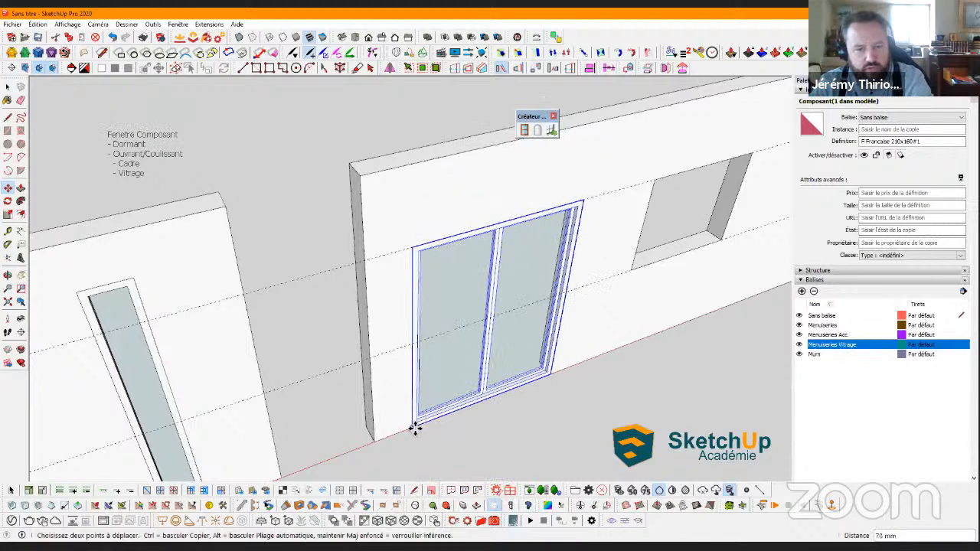
left_click(424, 427)
Examine the recessed casement window's fit in the opening from several angles and check its definition name
middle_click_drag(627, 376, 424, 376)
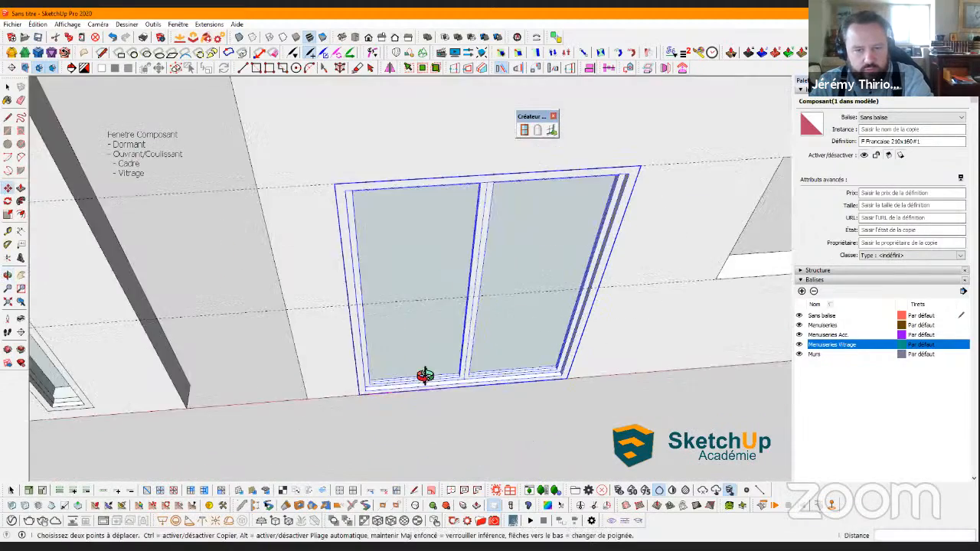
scroll(253, 326, "up", 5)
scroll(252, 326, "down", 3)
middle_click_drag(374, 258, 343, 372)
scroll(343, 372, "down", 3)
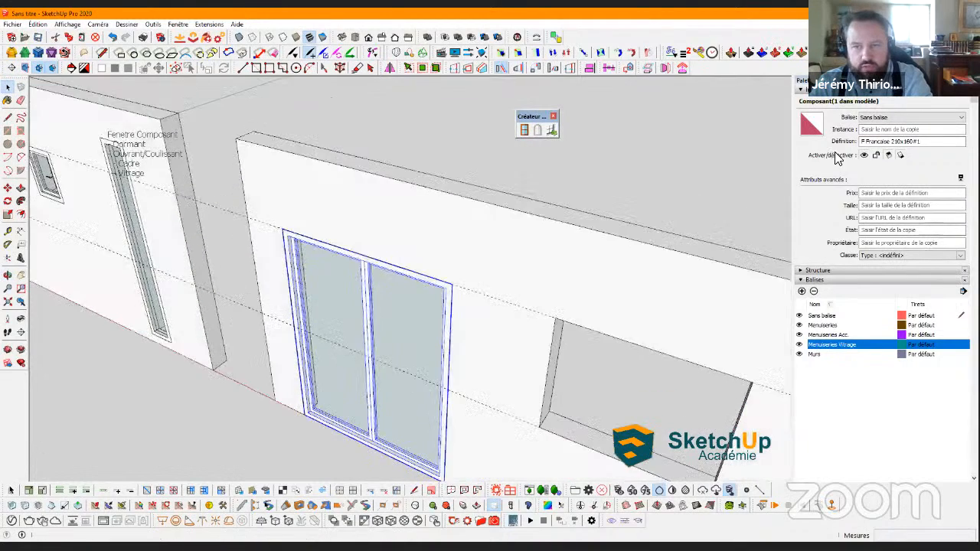
left_click(897, 144)
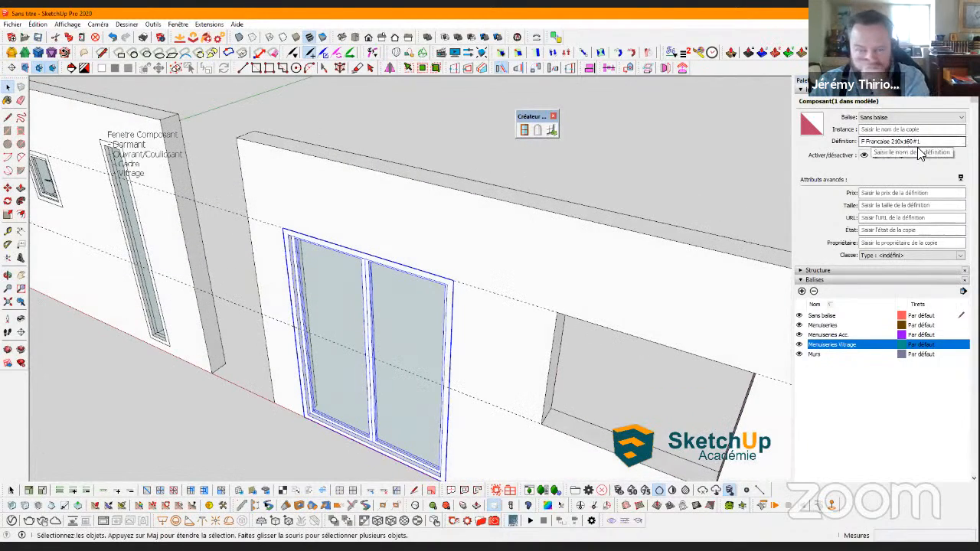
left_click(922, 143)
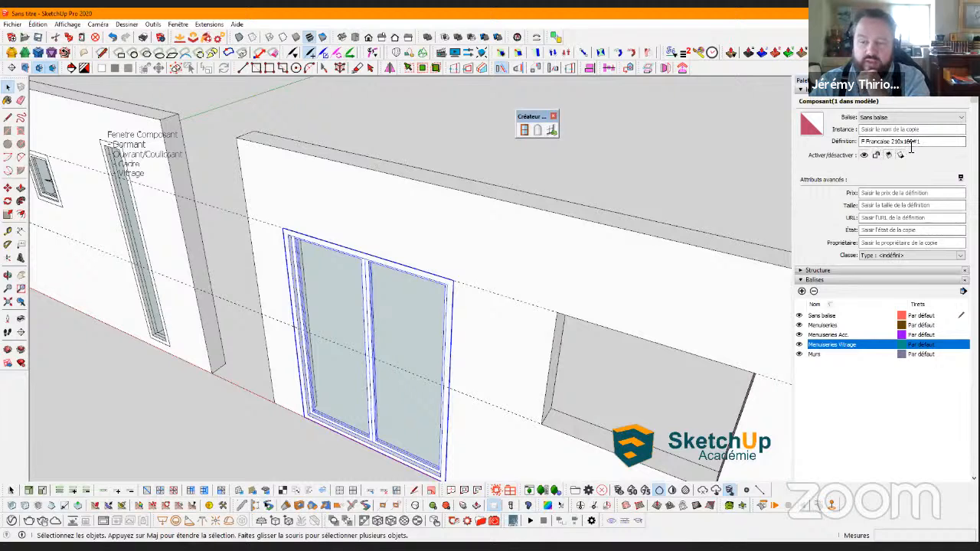
scroll(428, 240, "down", 5)
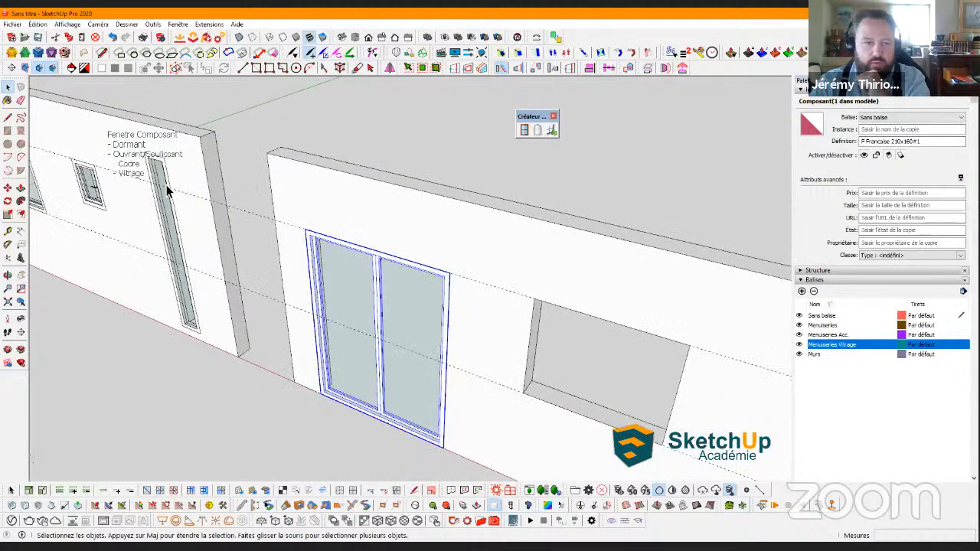
scroll(147, 191, "down", 3)
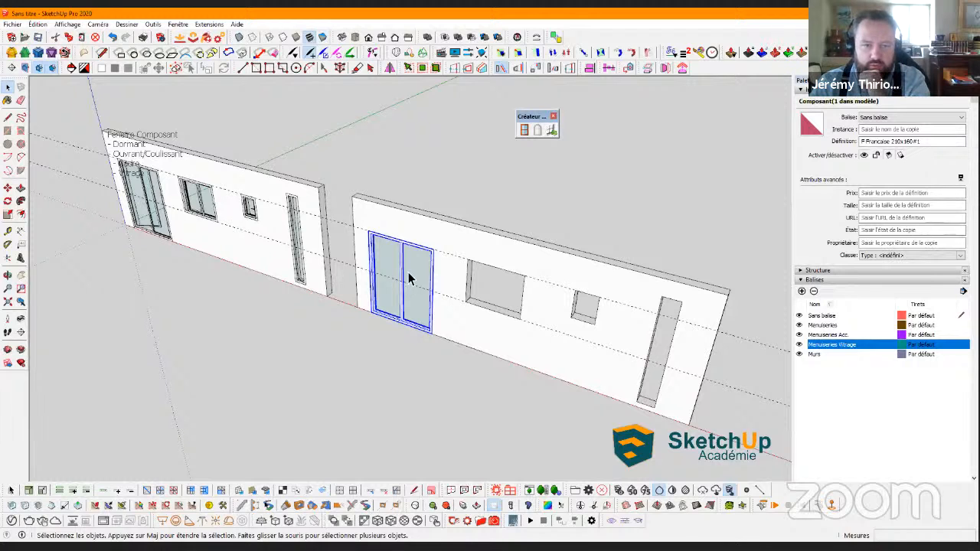
scroll(390, 299, "up", 1)
middle_click_drag(390, 299, 364, 303)
Examine the casement window's hierarchy in the model structure, including its frame, its sashes and one sash's Vitrage group
left_click(812, 280)
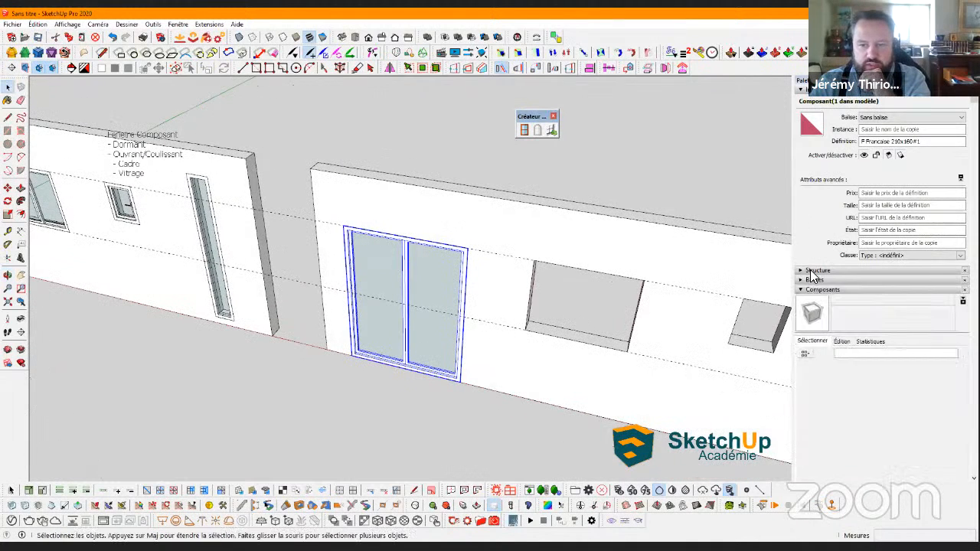
left_click(812, 271)
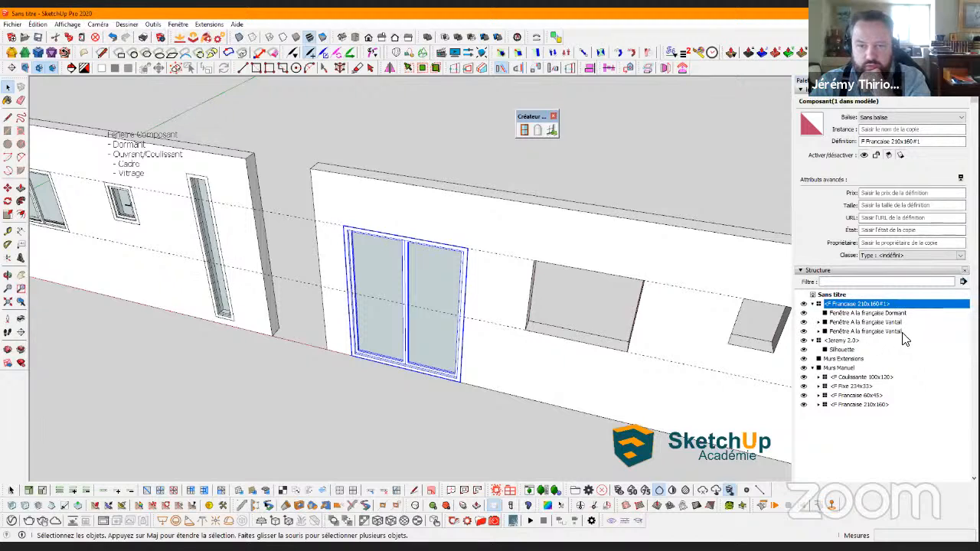
left_click(818, 322)
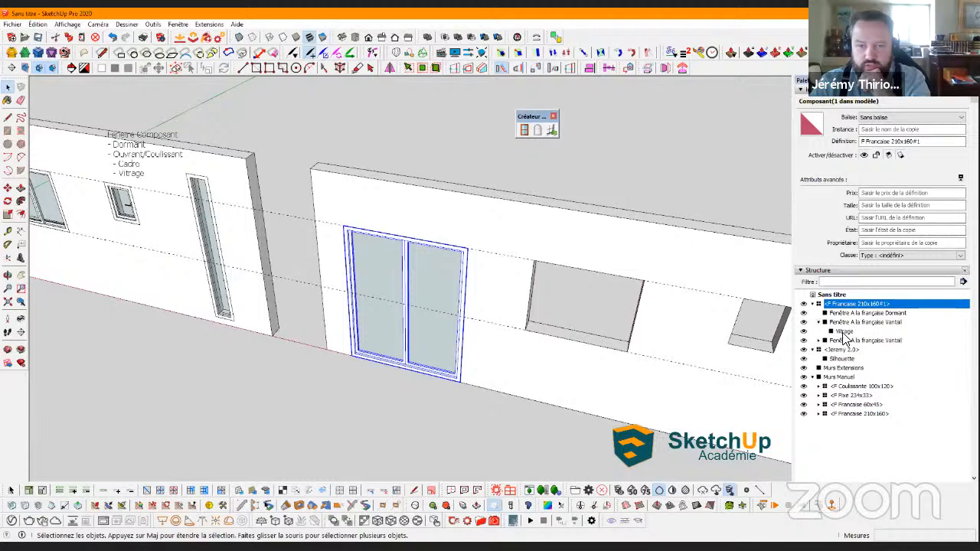
left_click(844, 331)
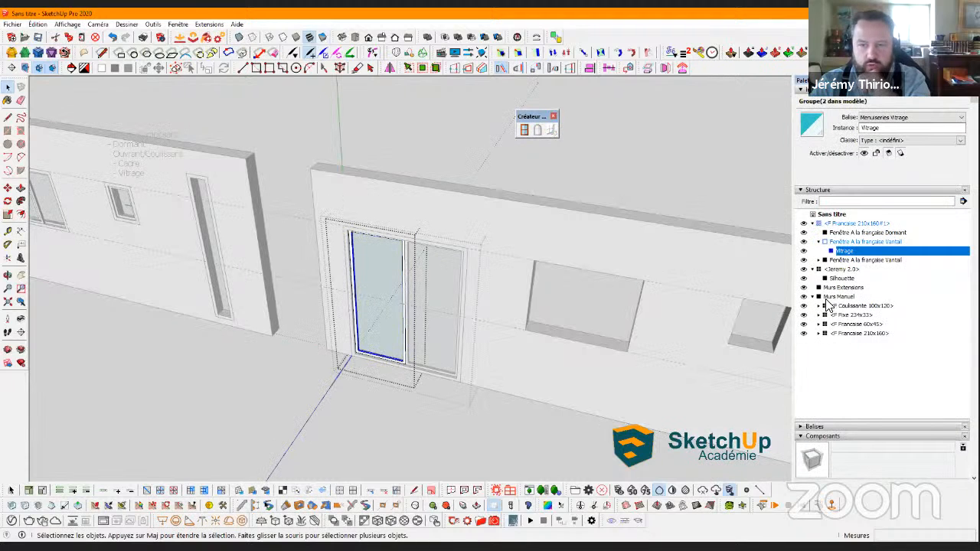
left_click(842, 243)
left_click(819, 243)
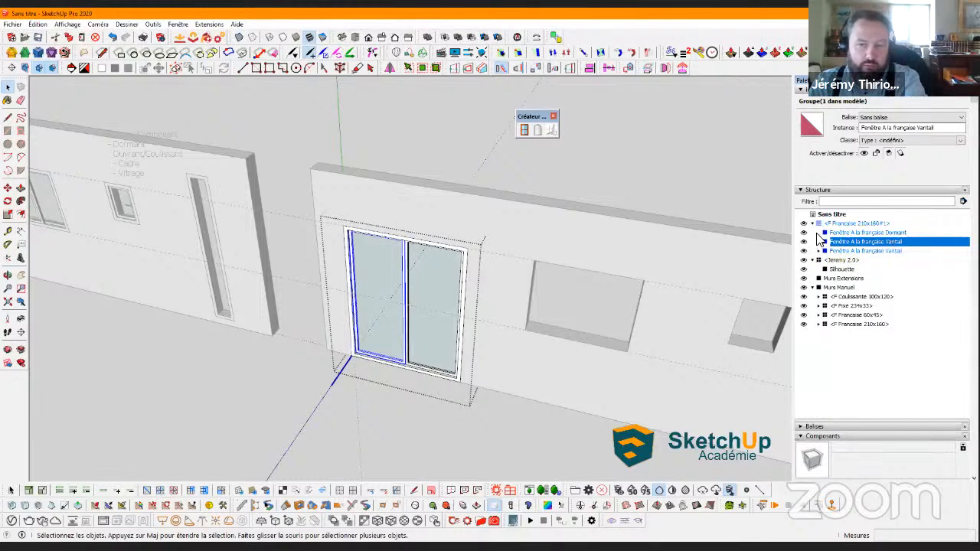
left_click(820, 224)
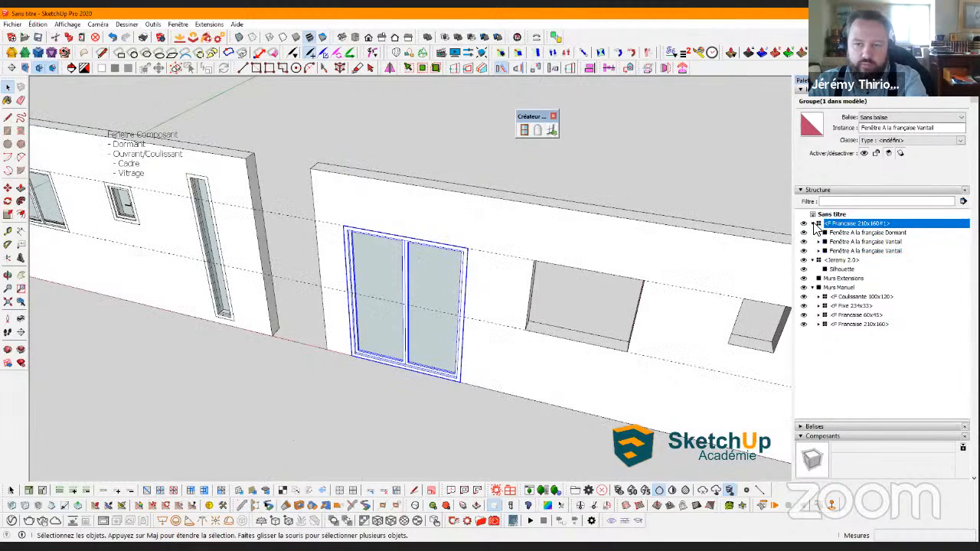
left_click(811, 304)
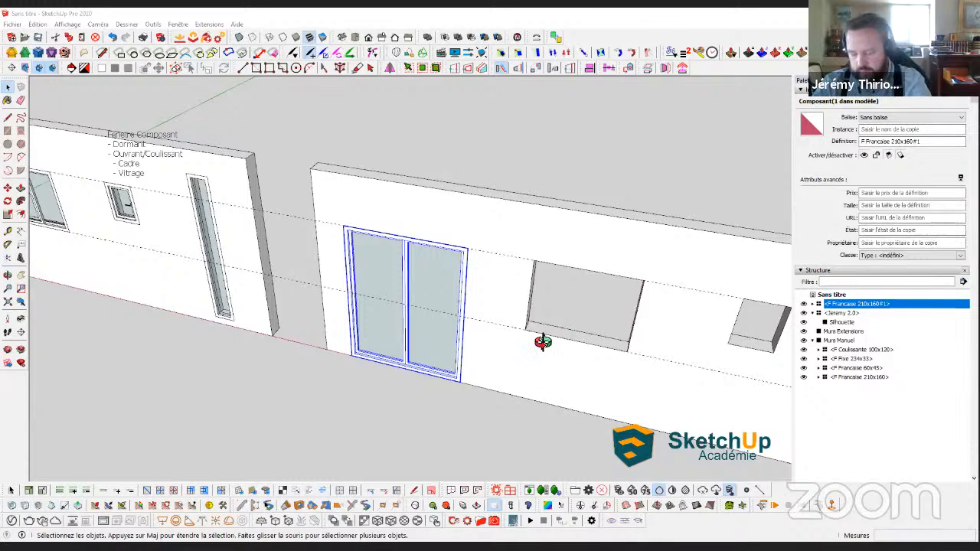
Deselect the casement window and start a new rectangular window of type A guillotine for the second wall
middle_click_drag(583, 326, 409, 327)
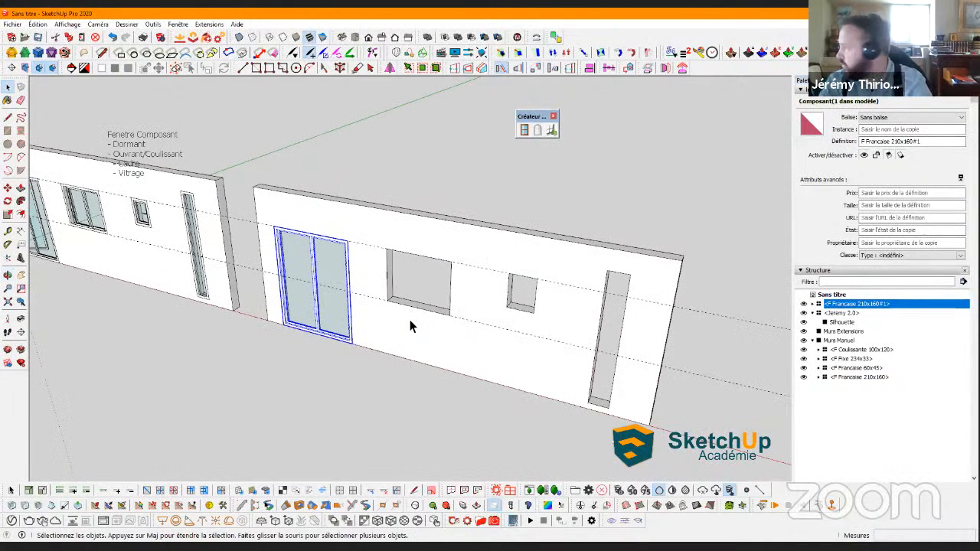
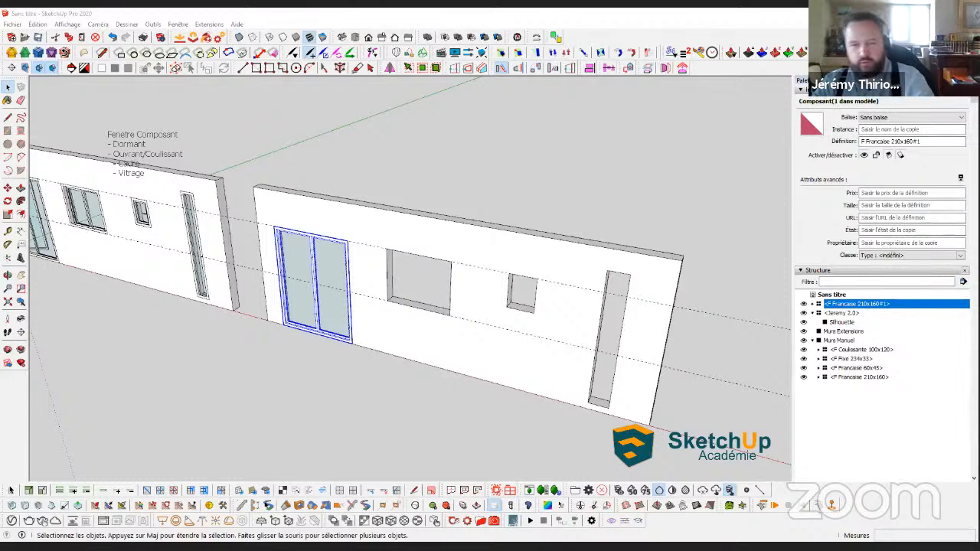
left_click(480, 191)
middle_click_drag(359, 214, 376, 238)
middle_click_drag(378, 280, 411, 322, "shift")
scroll(400, 326, "up", 2)
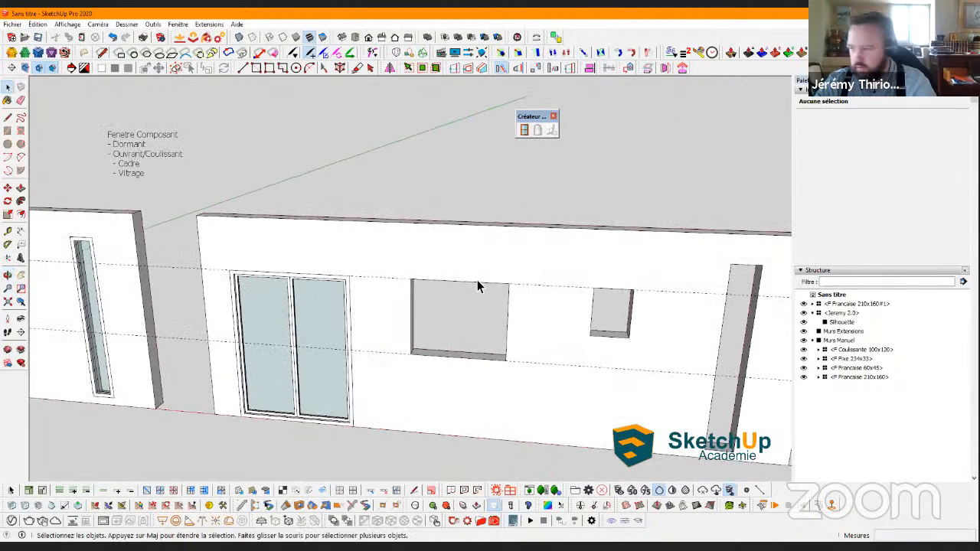
left_click(524, 131)
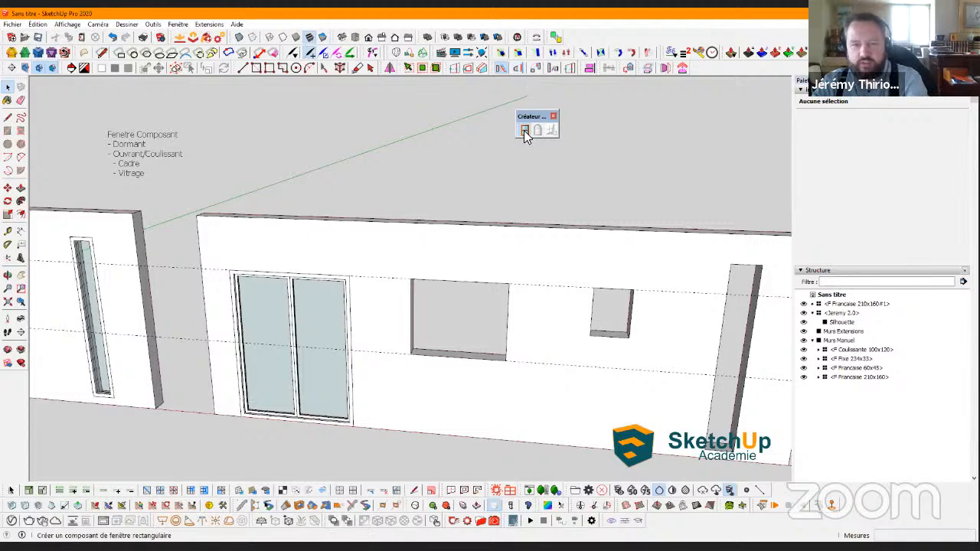
left_click(208, 93)
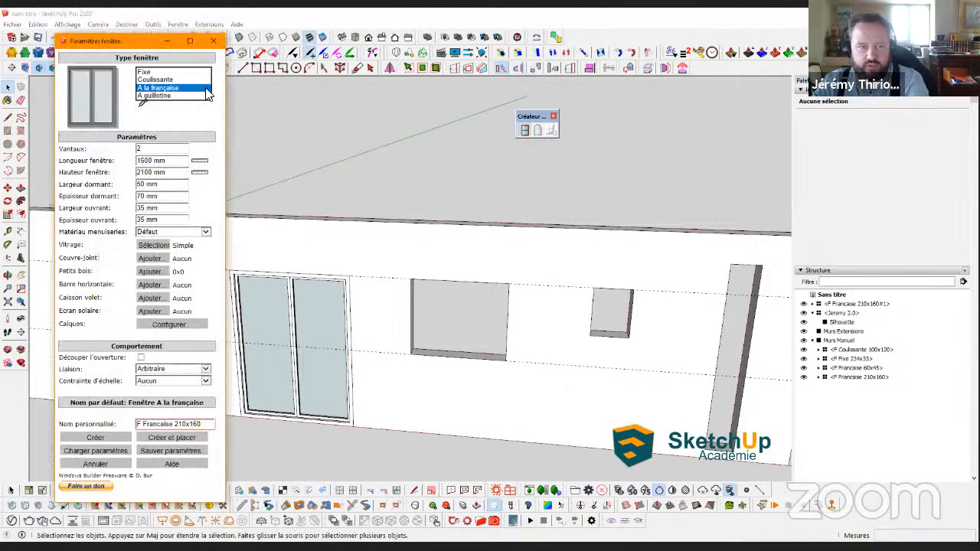
left_click(166, 80)
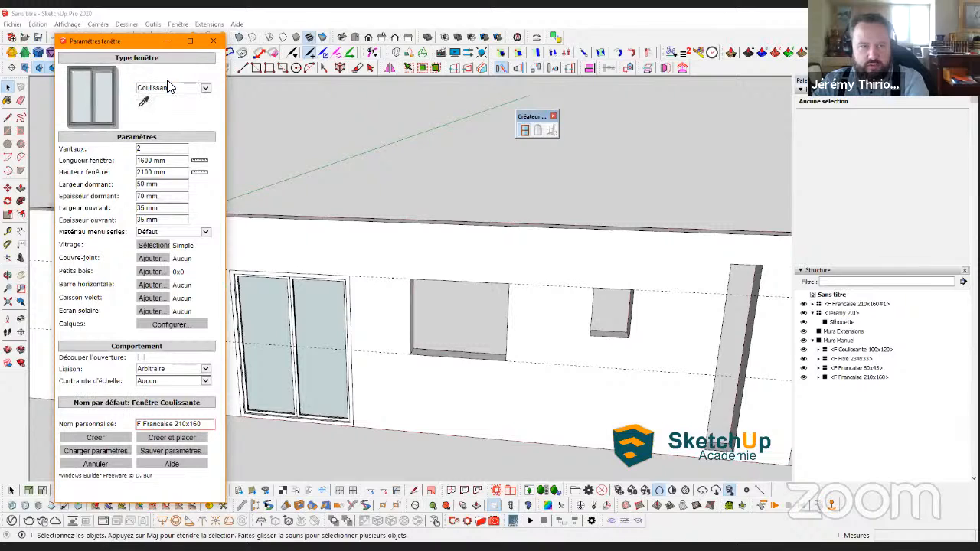
left_click(207, 92)
left_click(170, 104)
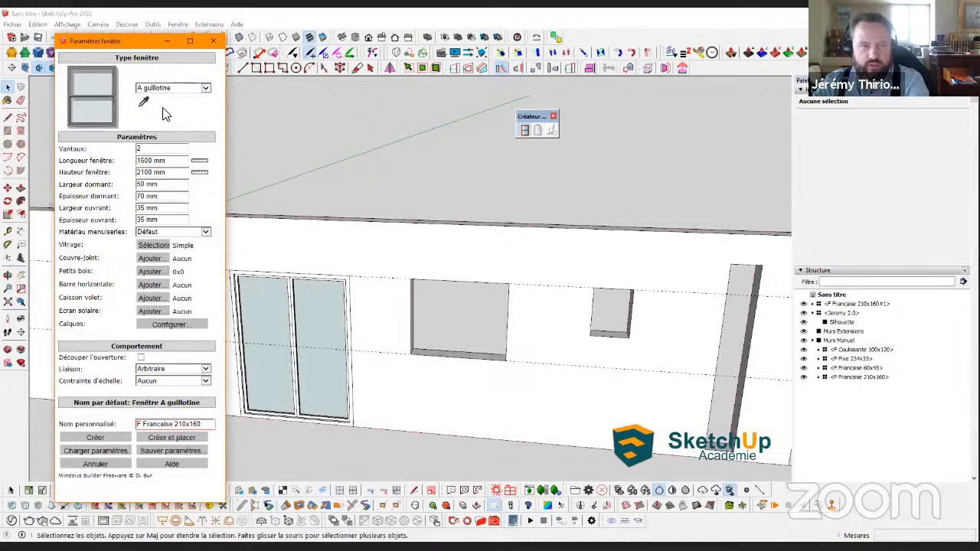
left_click(118, 150)
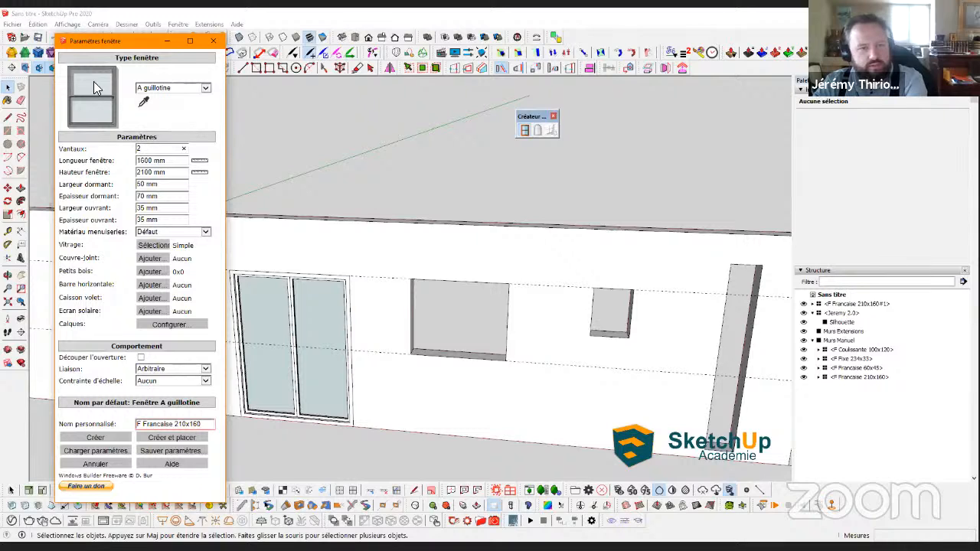
Pick the new window's 1200 mm length and 1000 mm height from the corners of the opening beside the casement window
left_click(161, 160)
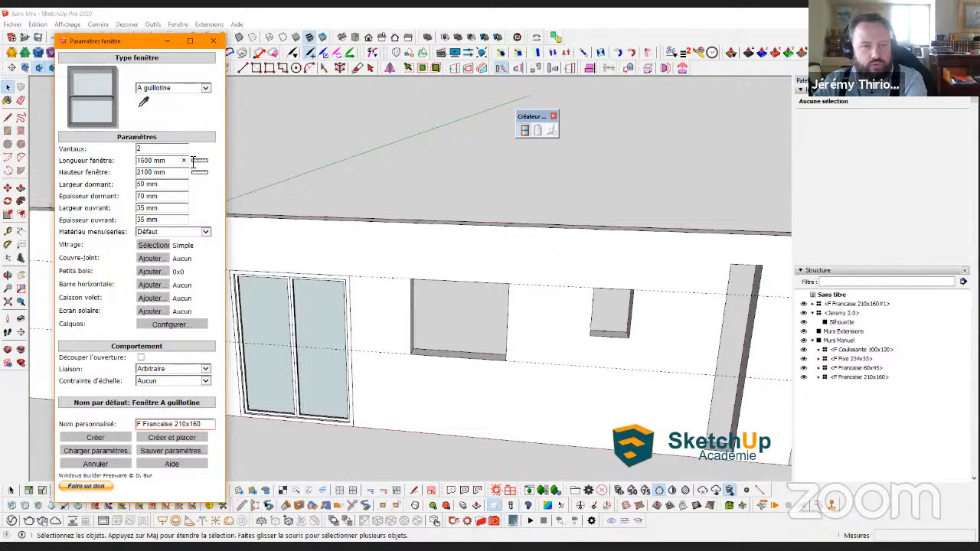
left_click(199, 160)
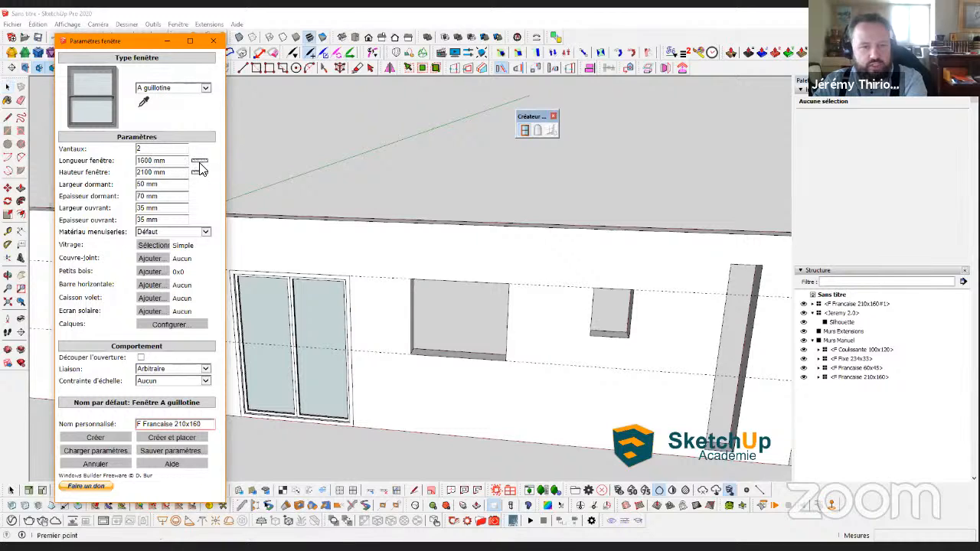
left_click(410, 354)
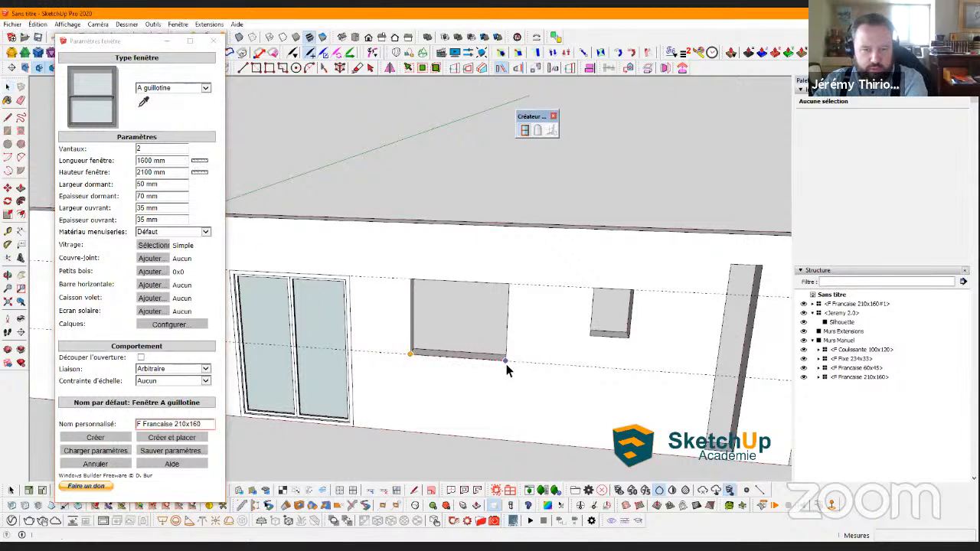
left_click(500, 359)
left_click(199, 171)
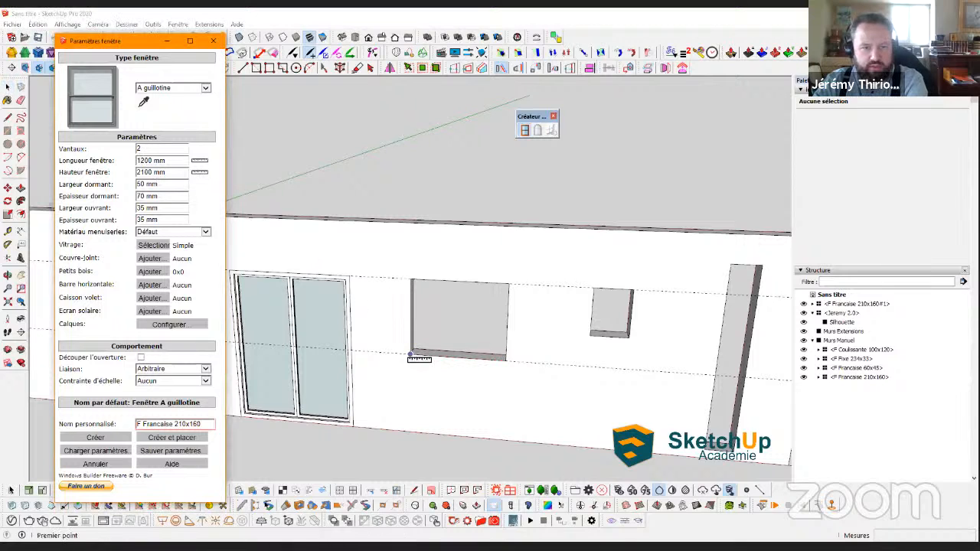
left_click(410, 354)
left_click(411, 282)
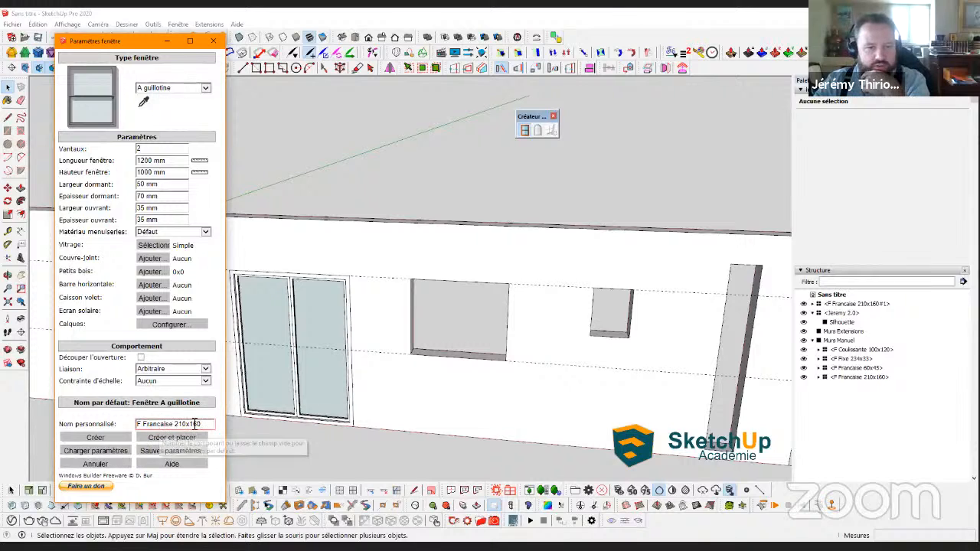
Replace Francaise with Guillotine in the new window's custom name
double_click(170, 423)
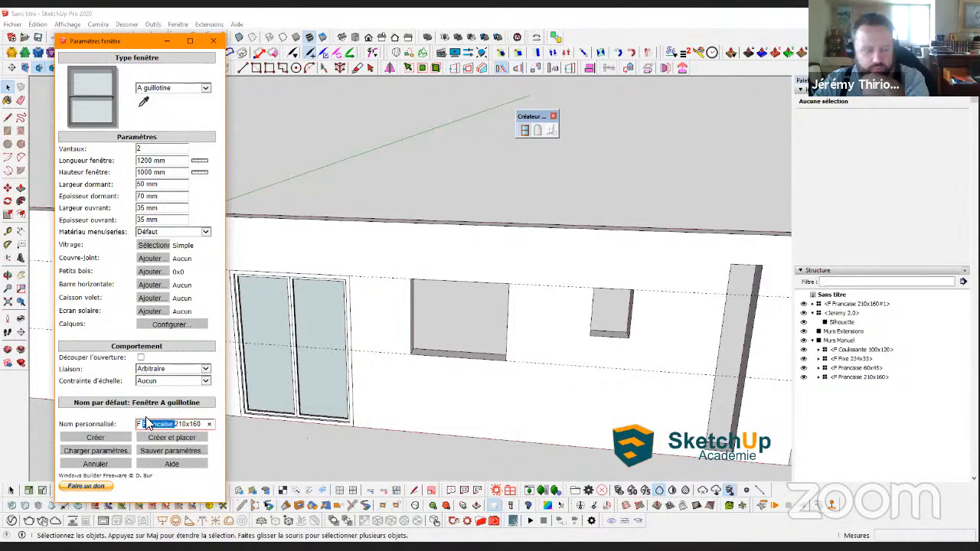
type("Guillo")
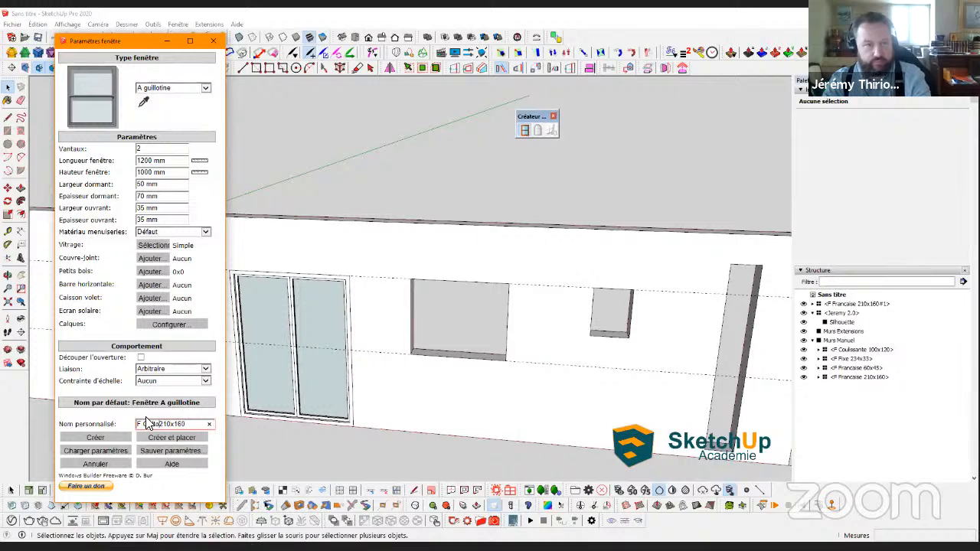
key("BackSpace")
type("l")
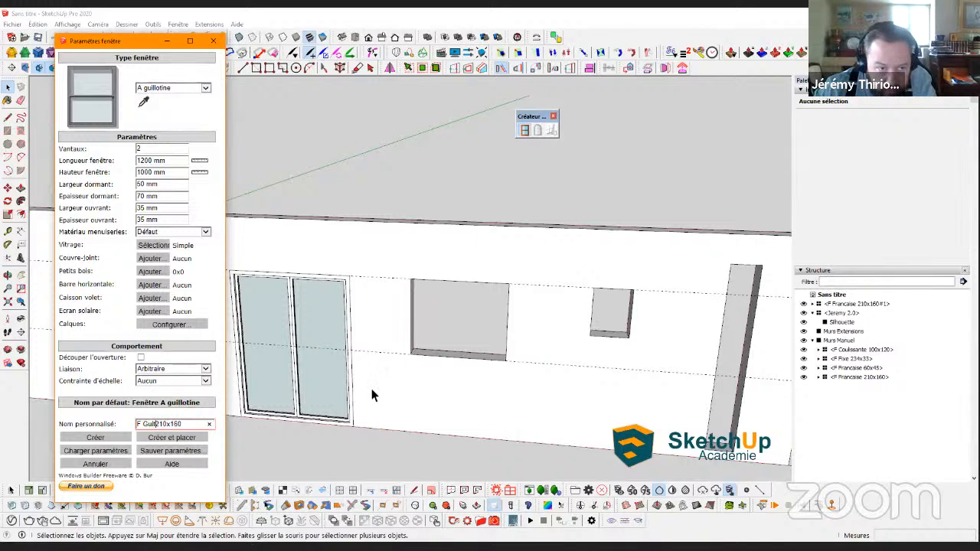
type("otine")
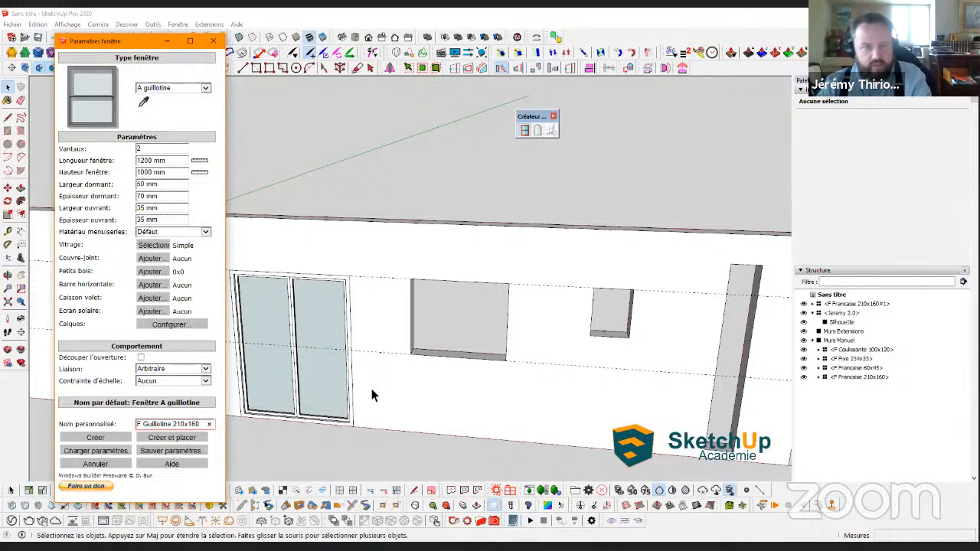
Change the size in the custom name so the window is named F Guillotine 100x120
key("BackSpace")
key("BackSpace")
key("BackSpace")
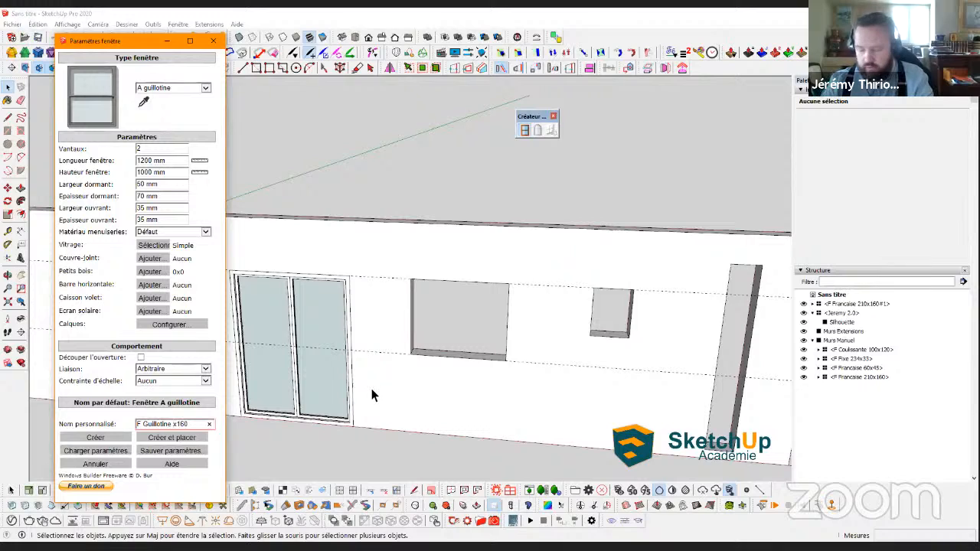
type("200")
key("BackSpace")
key("BackSpace")
key("BackSpace")
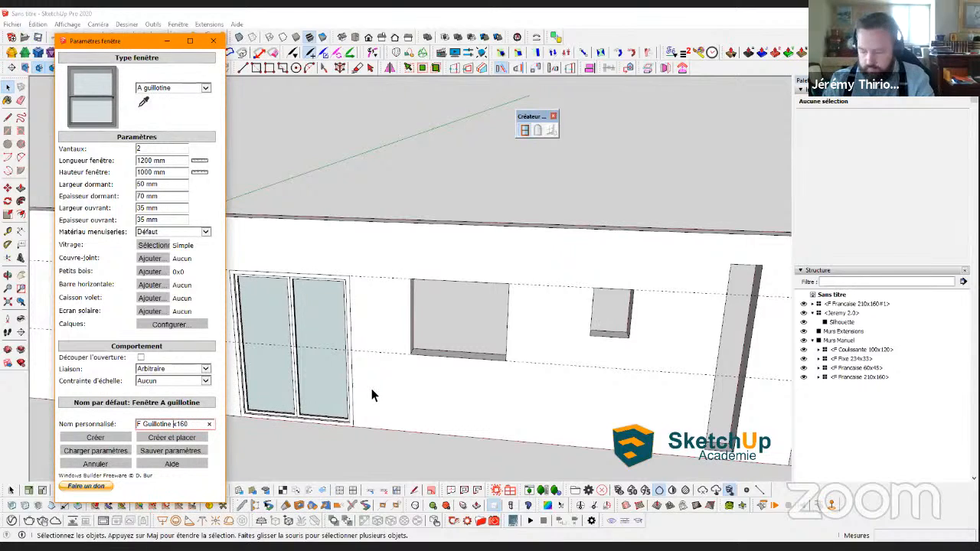
type("100")
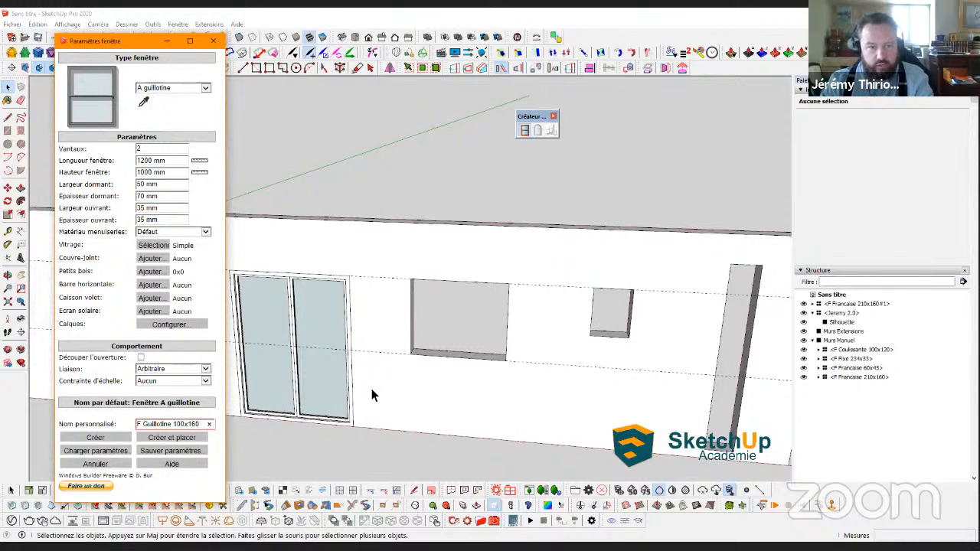
key("End")
key("BackSpace")
key("BackSpace")
key("BackSpace")
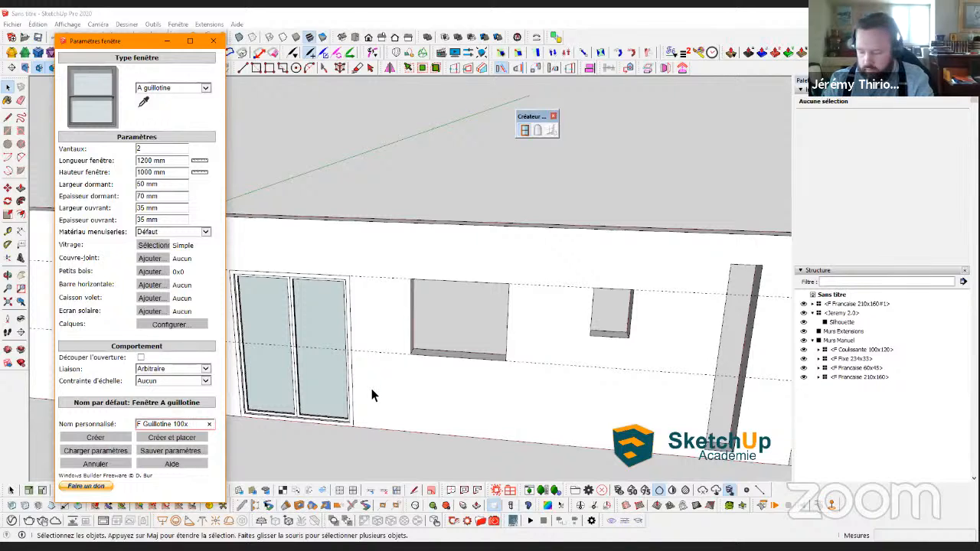
type("120")
Create the guillotine window, place it in front of the opening beside the casement window and show its entity information
left_click(192, 438)
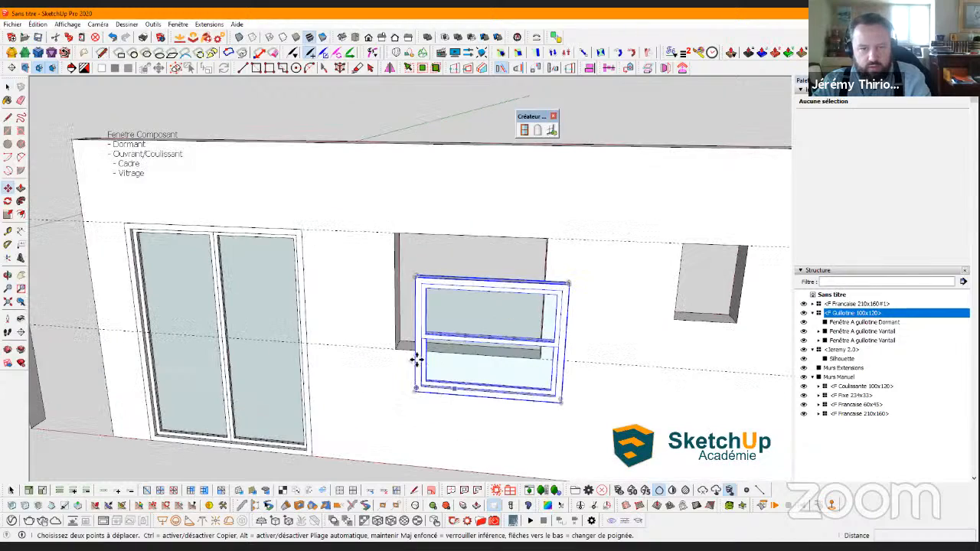
left_click(418, 360)
right_click(422, 352)
left_click(468, 202)
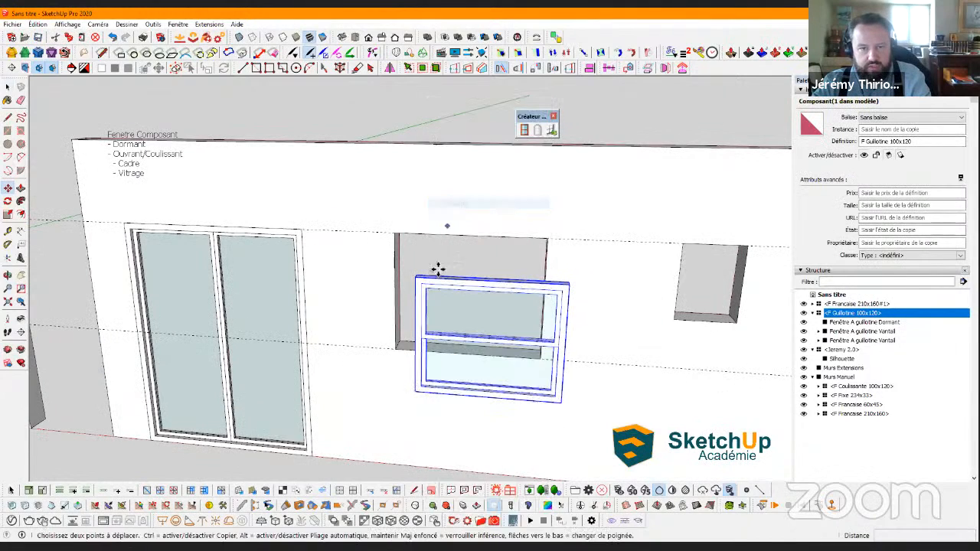
Move the guillotine window by its lower corner onto the opening's matching corner so it sits in the wall
middle_click_drag(564, 402, 424, 349)
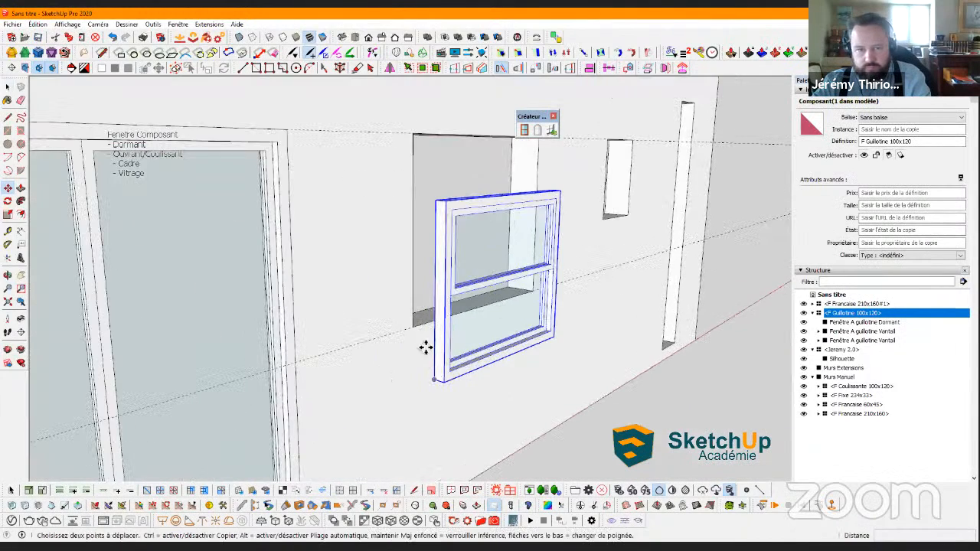
left_click(425, 348)
left_click(415, 329)
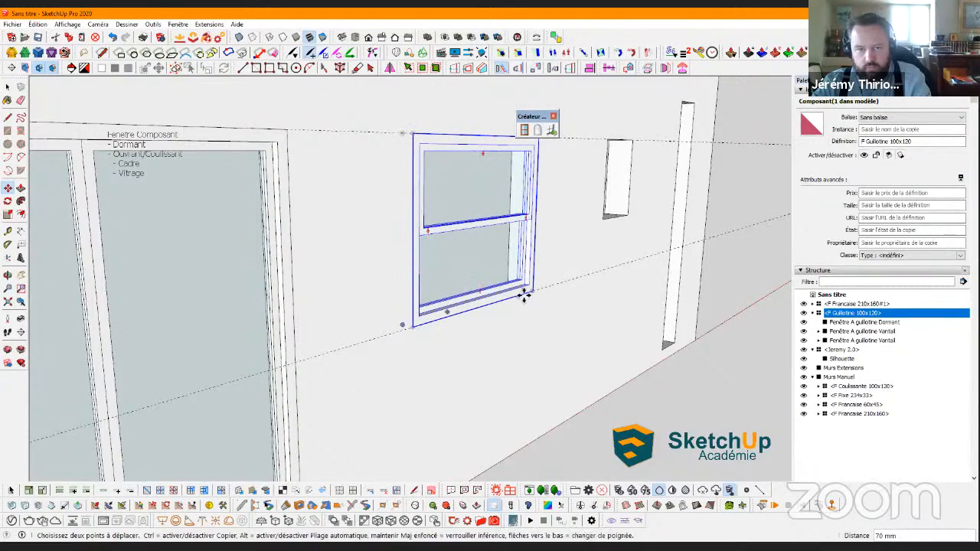
middle_click_drag(370, 333, 313, 269)
key("space")
scroll(313, 269, "up", 2)
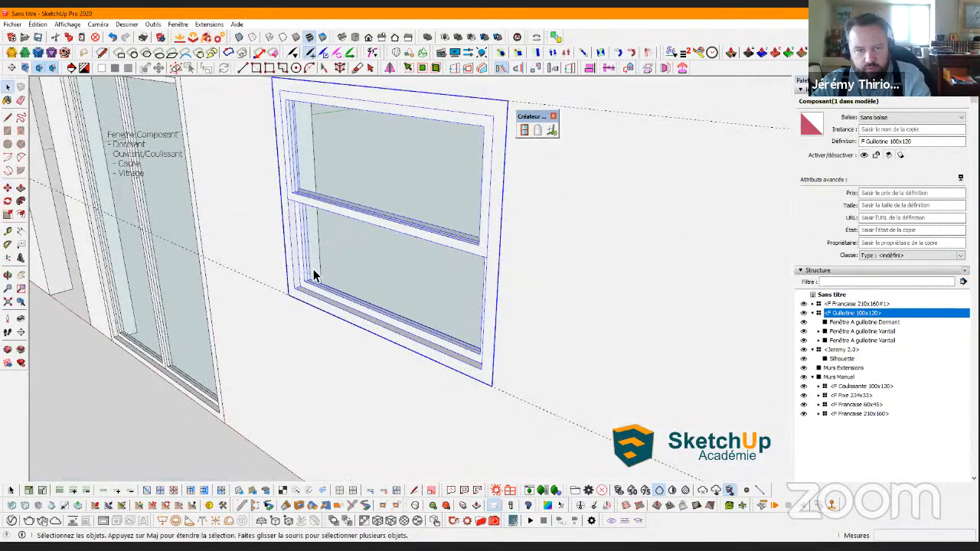
Slide the guillotine window's lower sash upward inside the component to show it partly open, and leave the component
double_click(313, 269)
scroll(313, 269, "up", 2)
left_click(323, 292)
scroll(322, 293, "down", 2)
key("m")
left_click(252, 291)
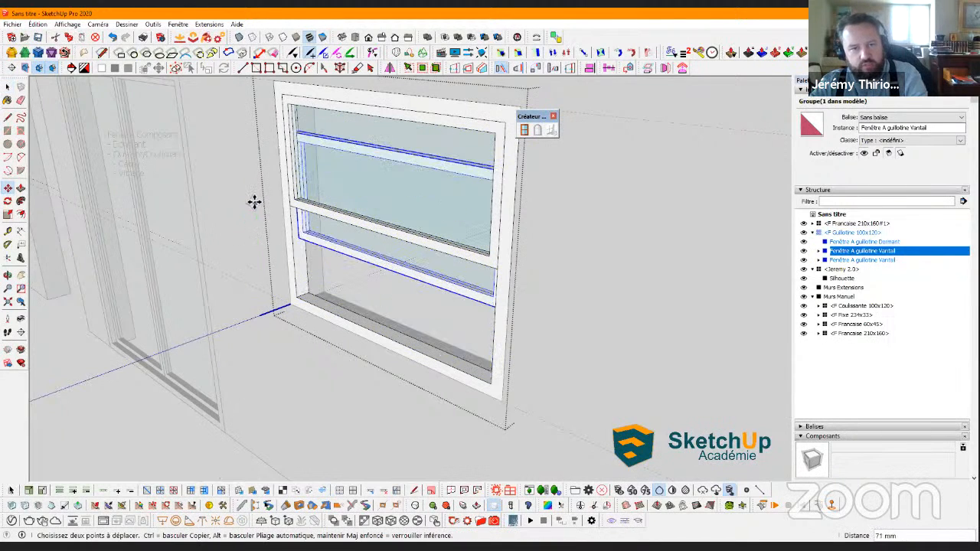
left_click(258, 222)
key("space")
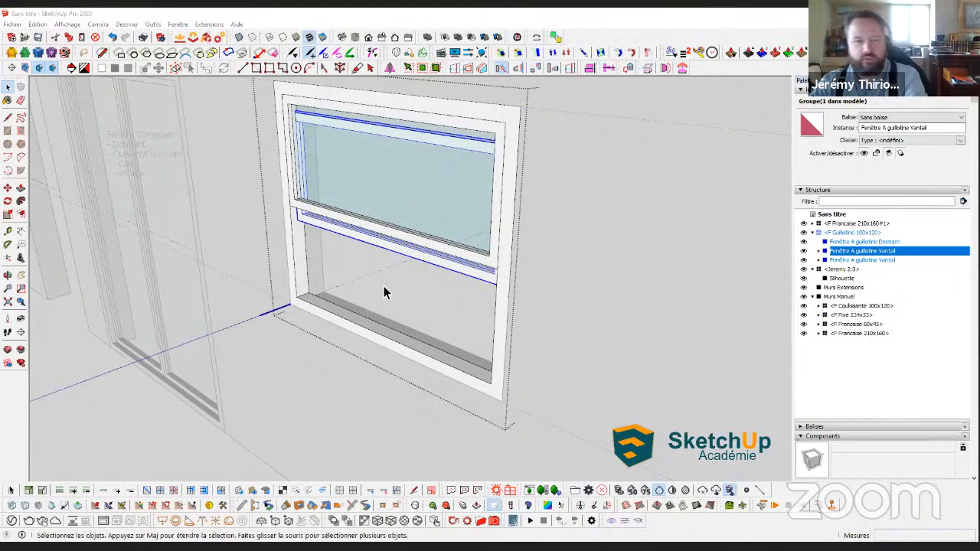
middle_click_drag(378, 284, 273, 234)
left_click(286, 327)
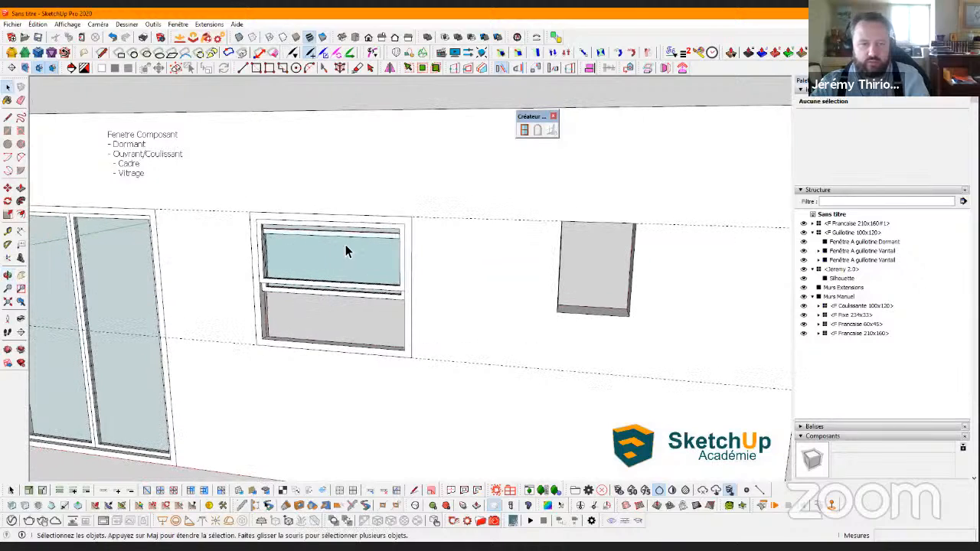
Toggle the visibility of the Menuiseries Vitrage tag to check the window glazing, leaving the tag shown
left_click(802, 189)
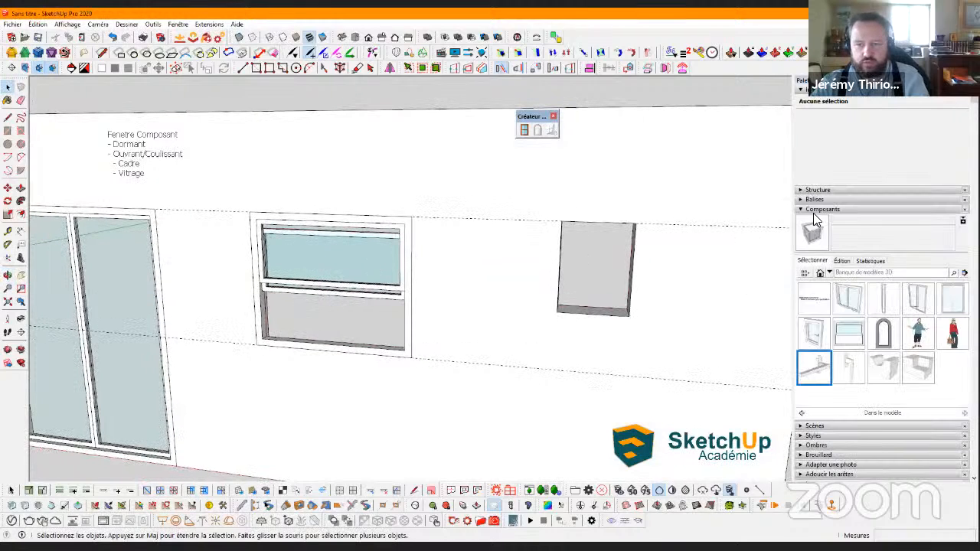
left_click(810, 208)
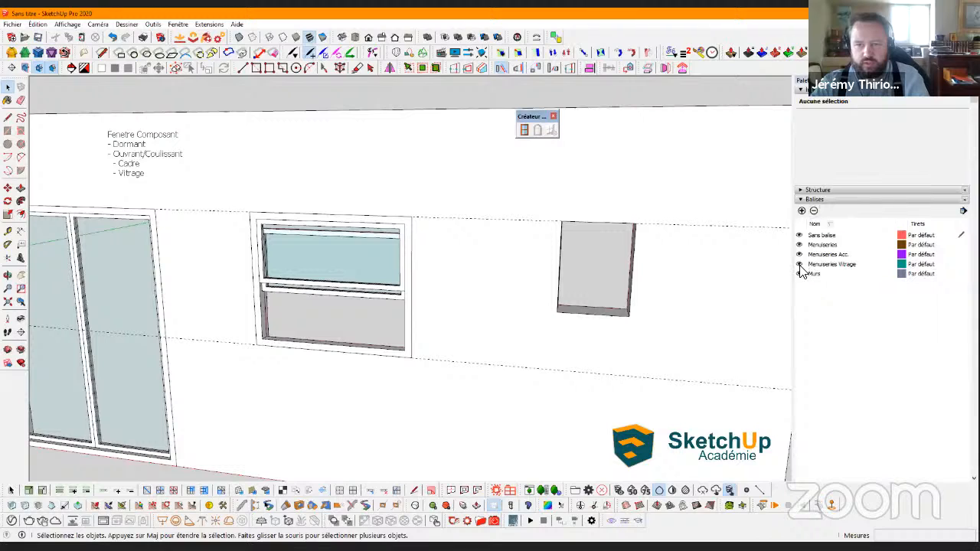
left_click(799, 265)
left_click(799, 265)
left_click(799, 265)
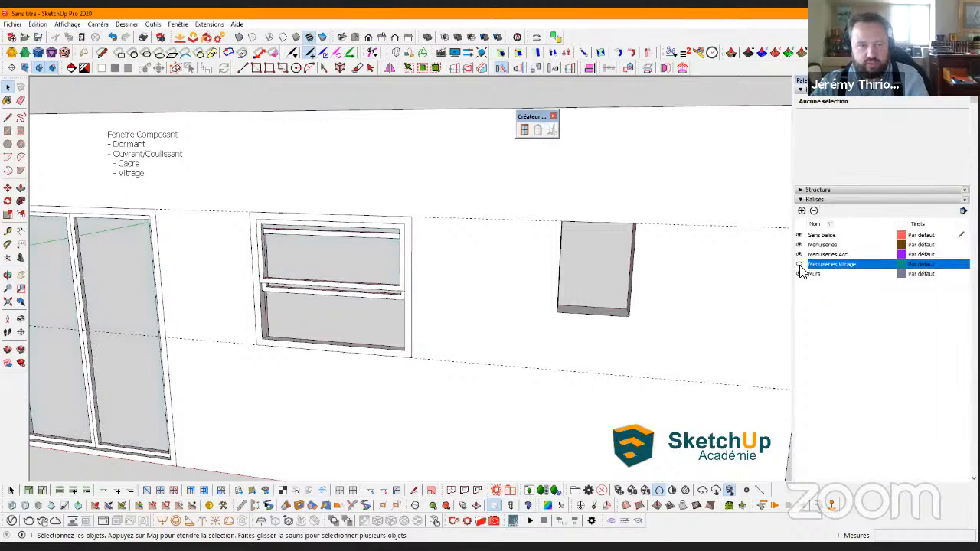
left_click(799, 265)
left_click(799, 265)
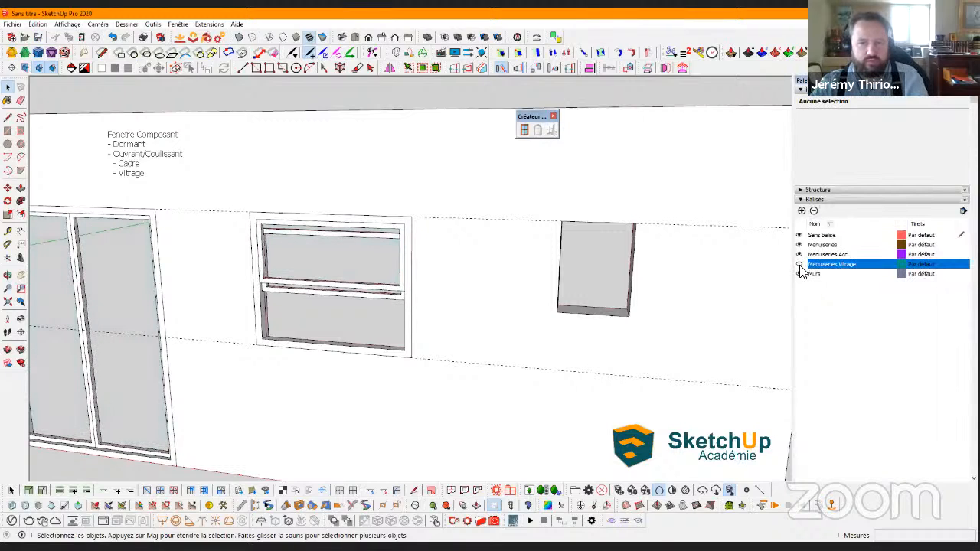
left_click(799, 264)
Delete the large two-leaf casement window from the second wall
middle_click_drag(485, 322, 378, 328)
scroll(384, 324, "up", 2)
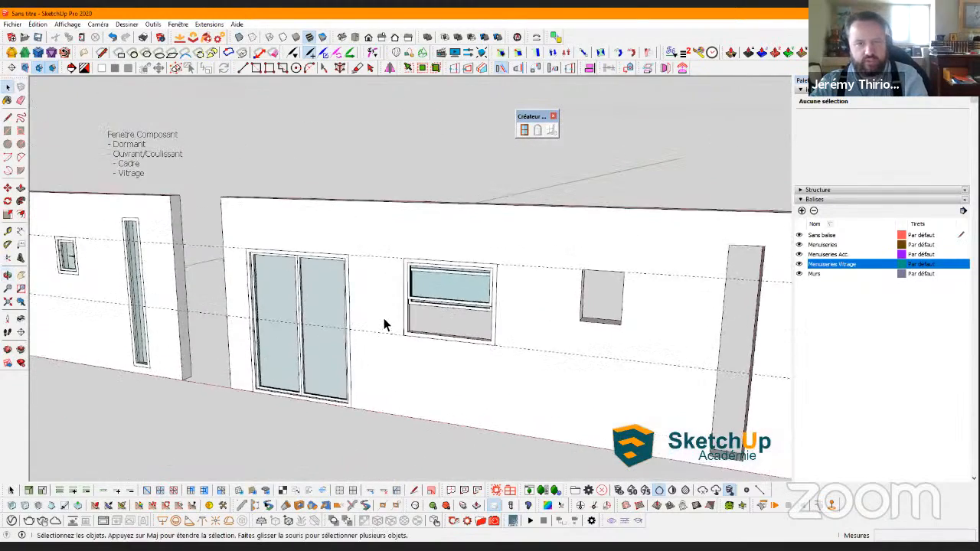
scroll(384, 325, "down", 2)
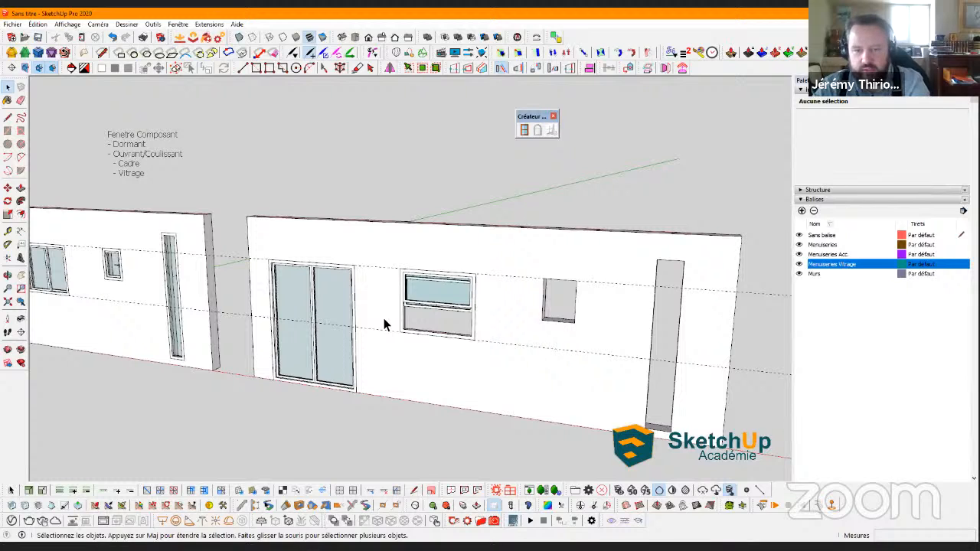
scroll(634, 339, "up", 2)
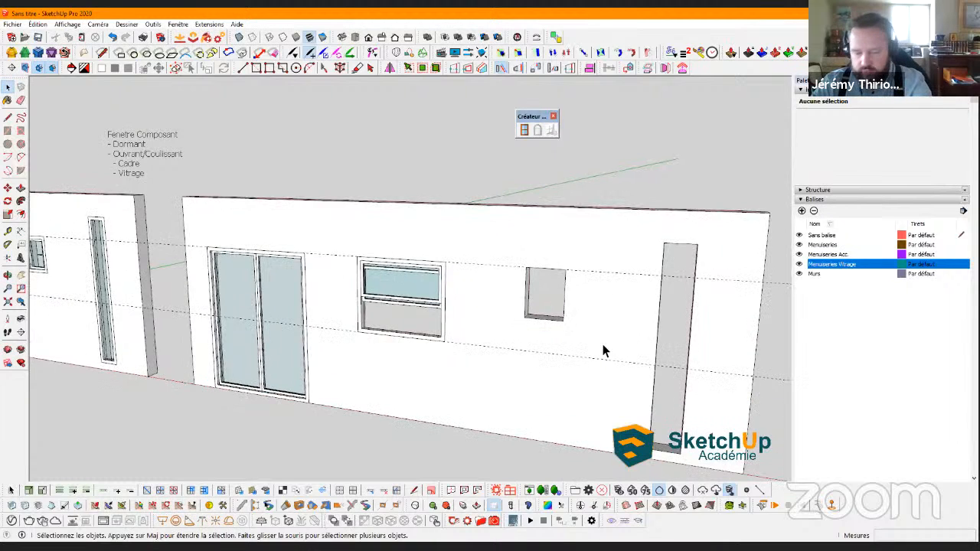
scroll(603, 346, "down", 2)
middle_click_drag(382, 375, 367, 324)
left_click(360, 330)
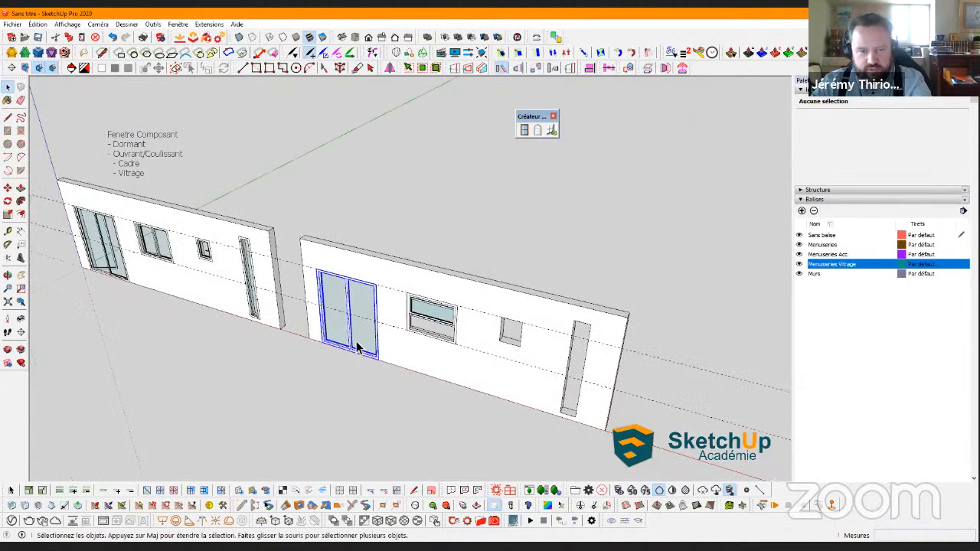
key("Delete")
Start a new rectangular window and set its type to A la française
middle_click_drag(251, 291, 523, 134)
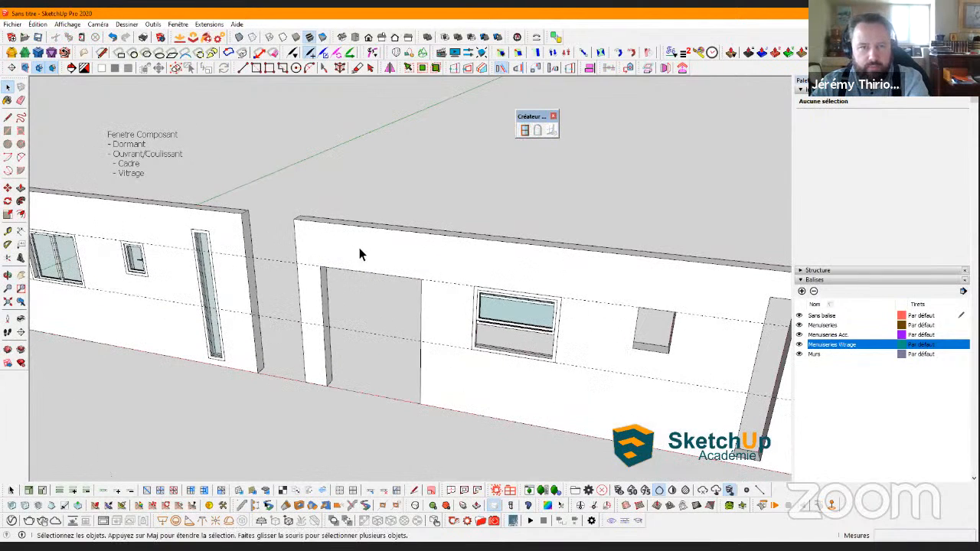
left_click(492, 315)
left_click(346, 181)
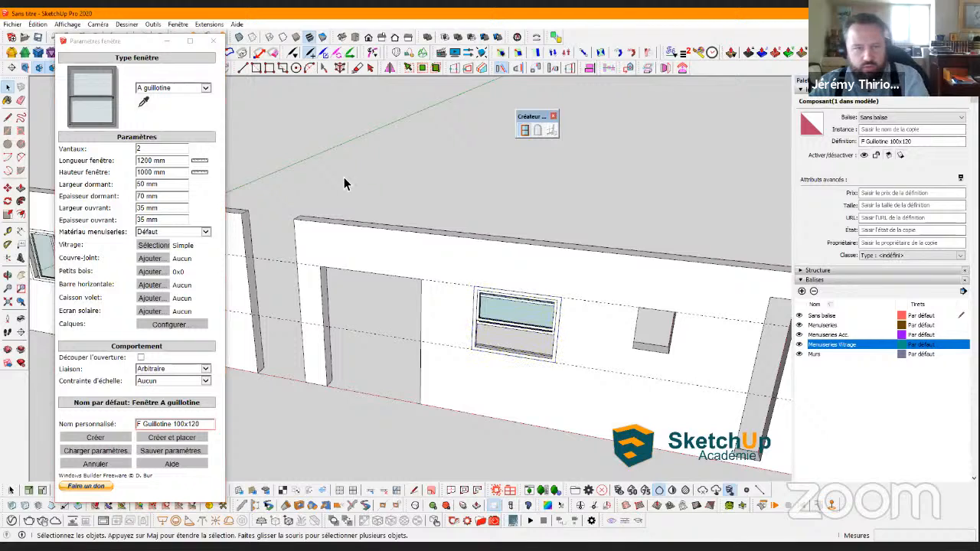
left_click(518, 314)
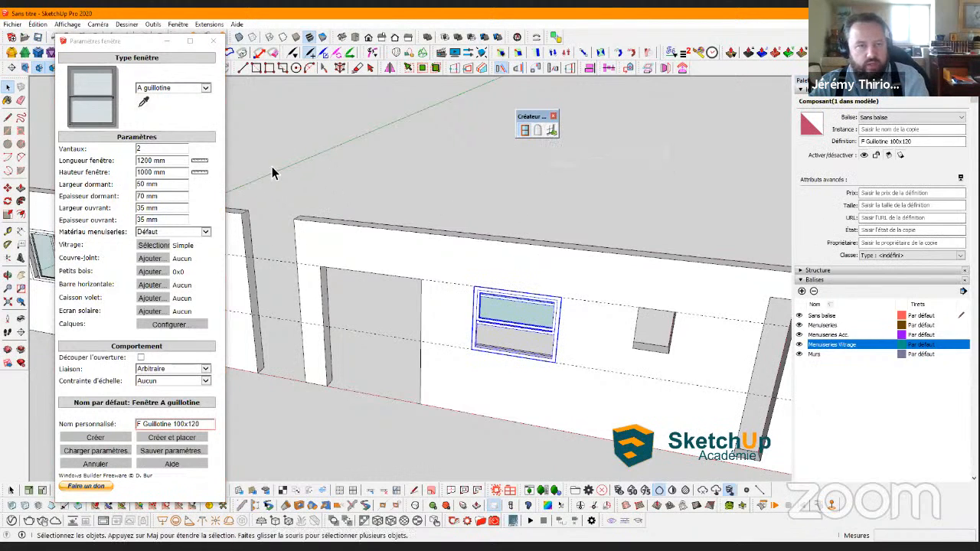
left_click(207, 88)
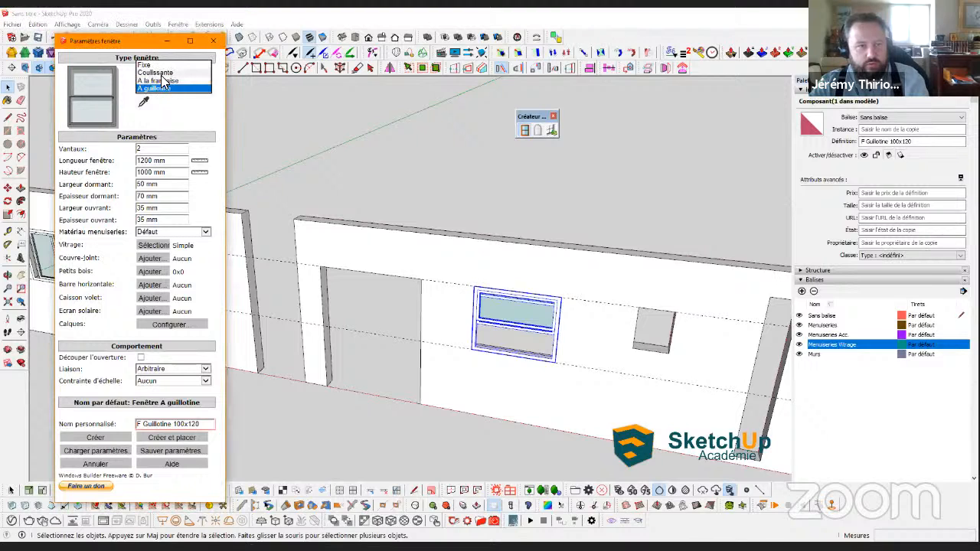
left_click(165, 81)
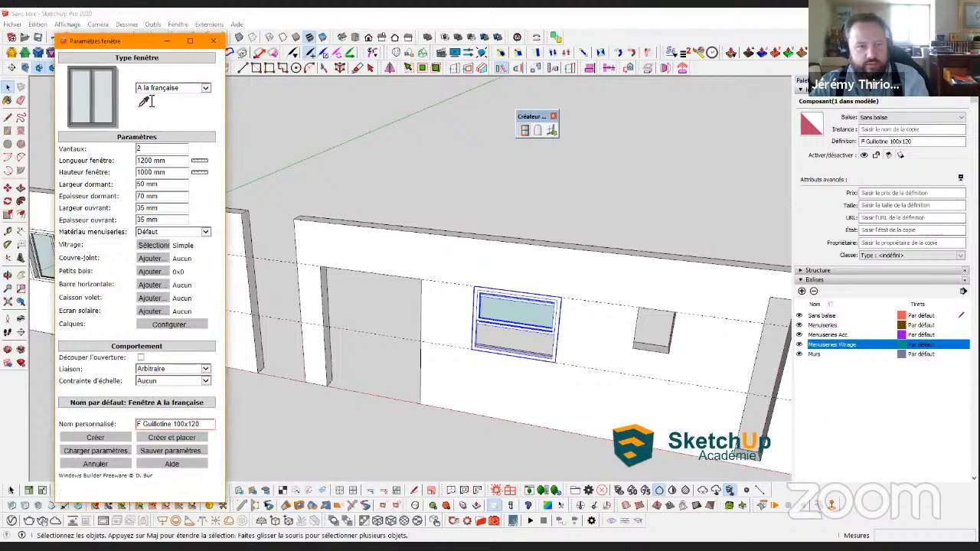
Pick the new window's 1600 mm length and 2100 mm height from the corners of the emptied opening
left_click(199, 173)
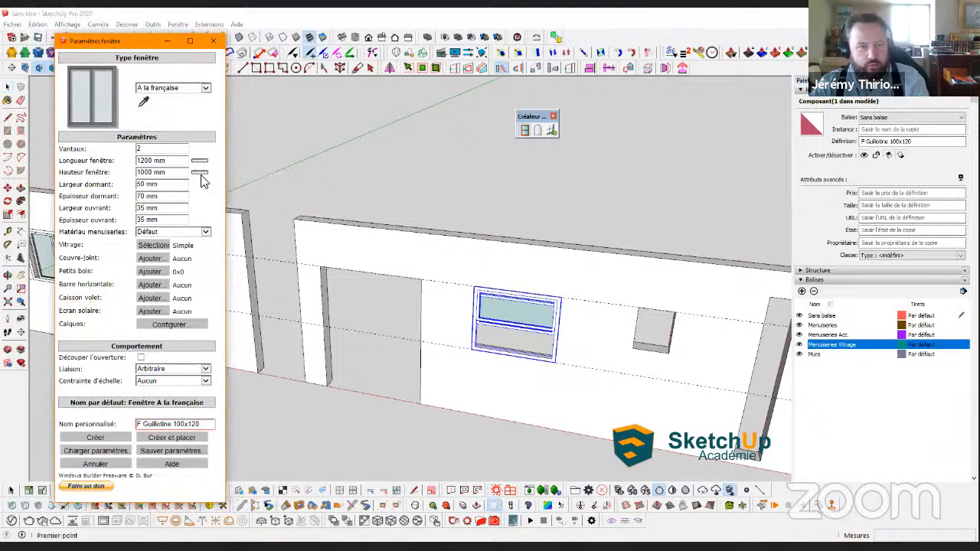
left_click(320, 267)
left_click(420, 281)
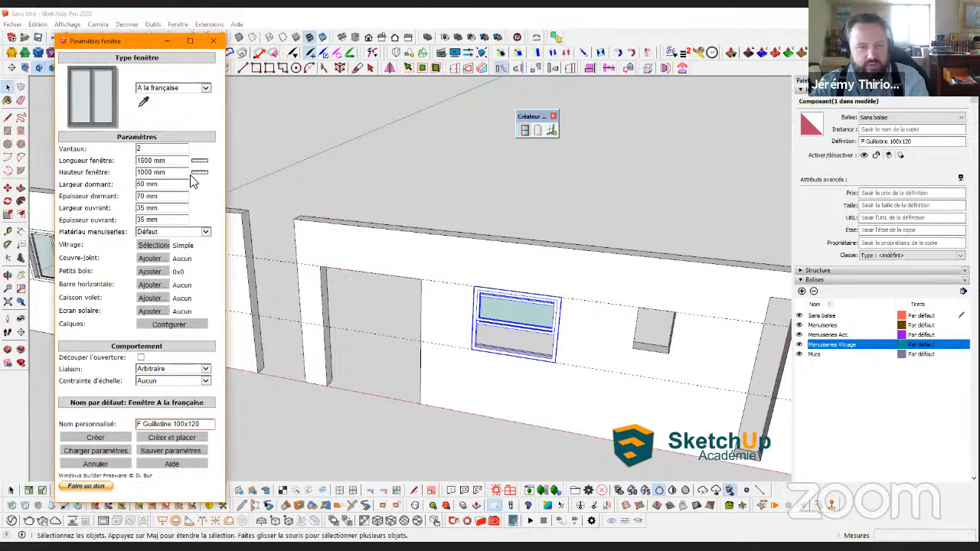
left_click(321, 268)
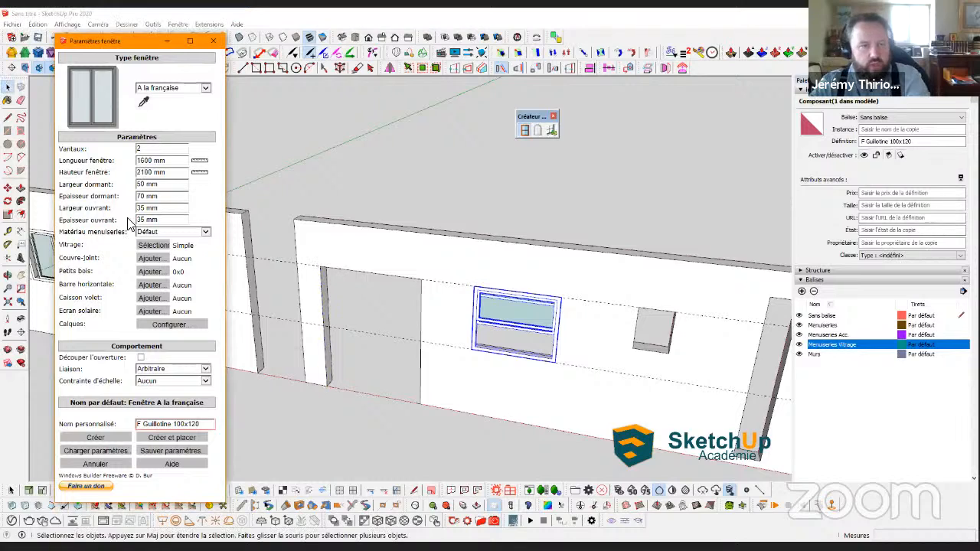
Add a cover strip to the window on the Intérieur side with the Défaut material
left_click(152, 258)
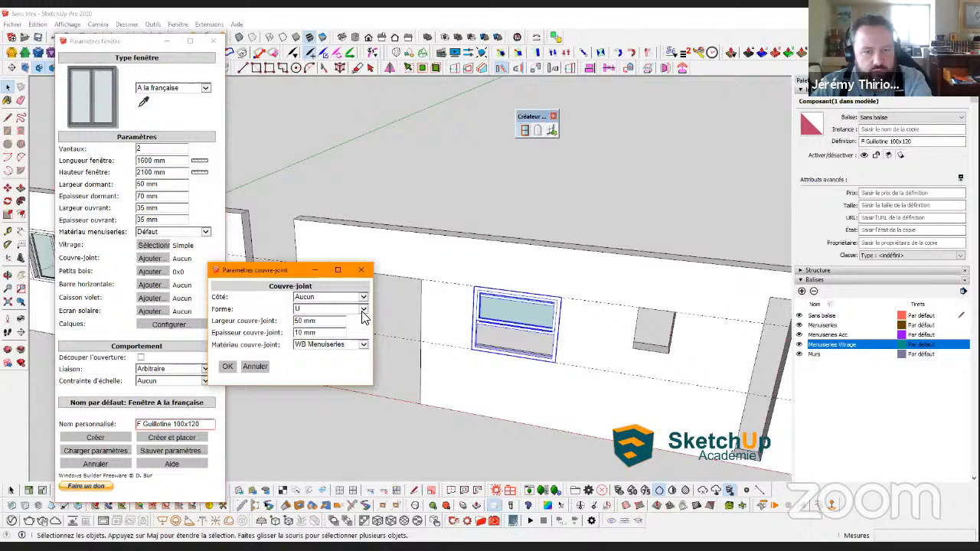
left_click(362, 298)
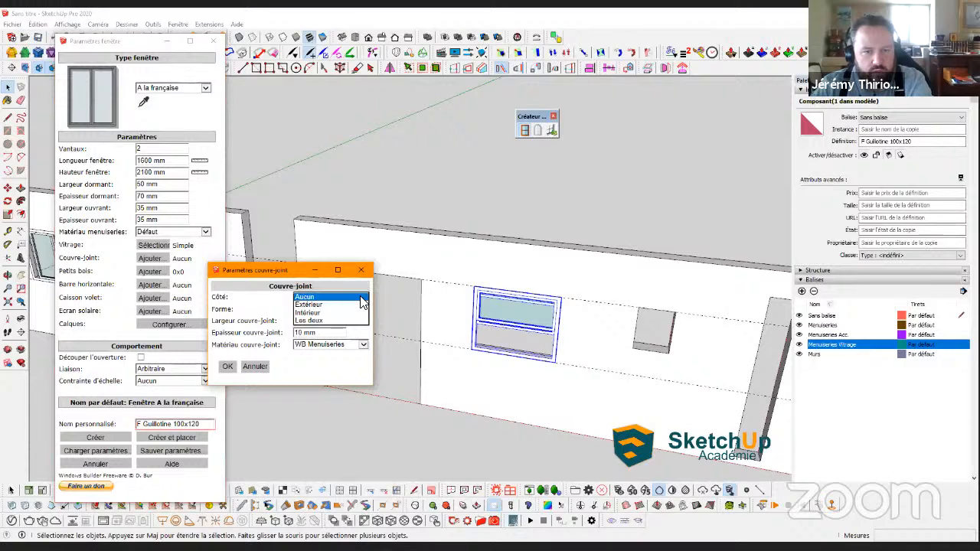
left_click(308, 313)
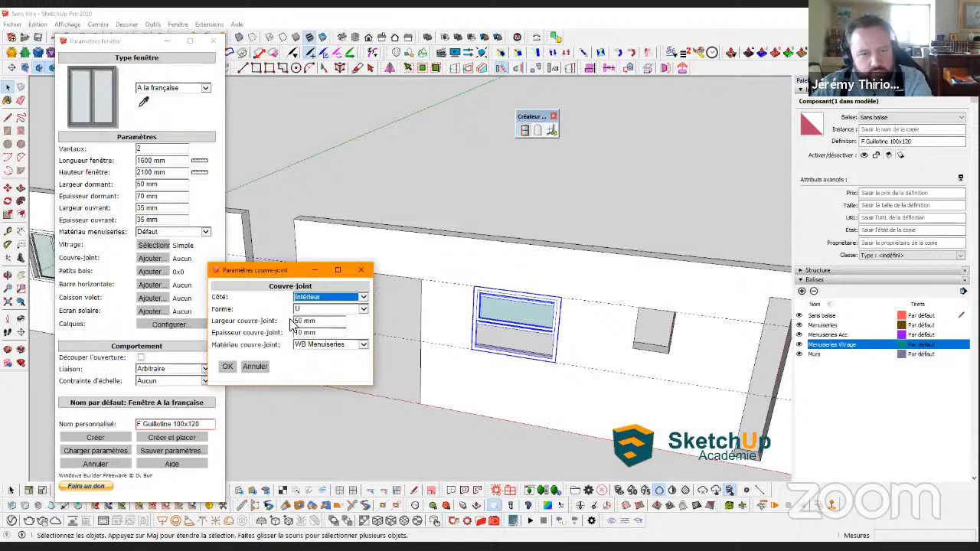
left_click(334, 351)
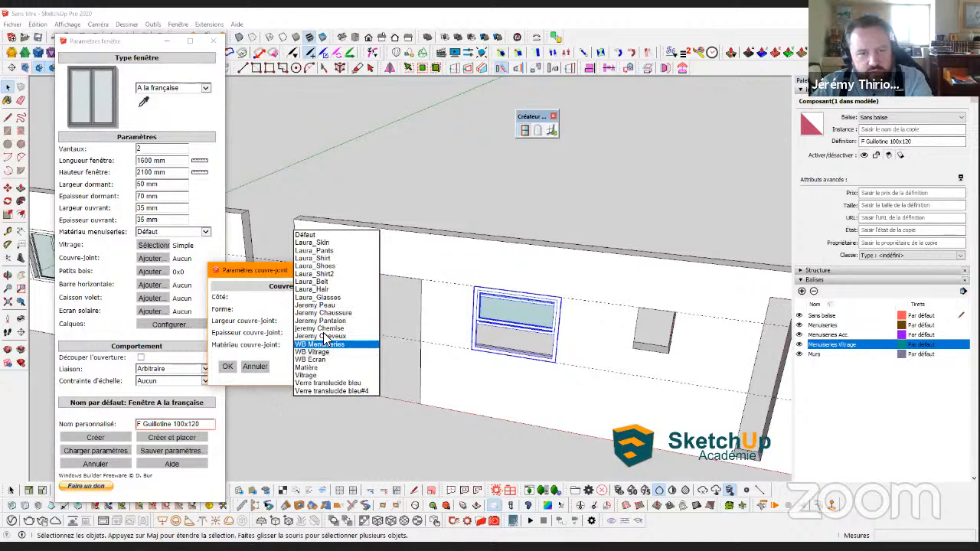
left_click(314, 234)
left_click(222, 368)
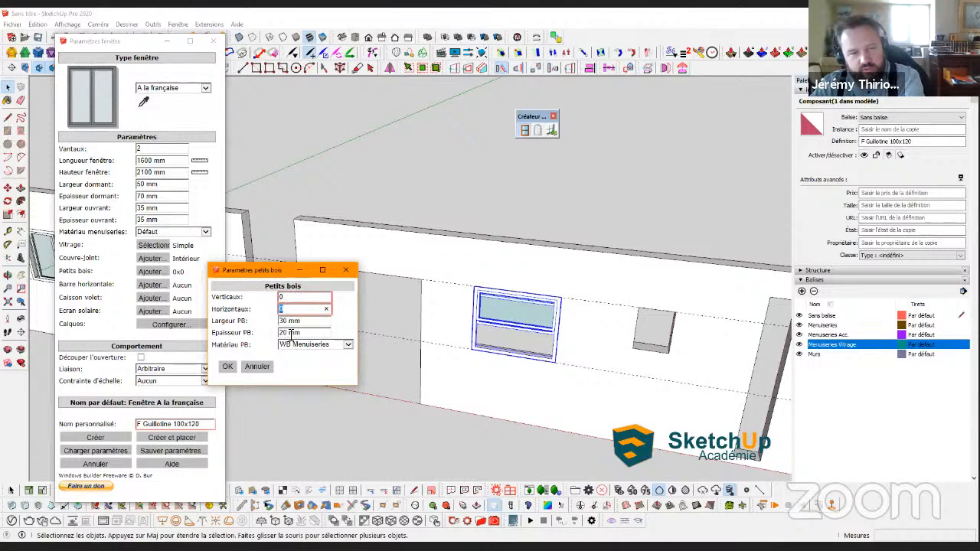
Add glazing bars to the window: 3 vertical and 2 horizontal, with the Défaut material
type("2")
left_click(302, 297)
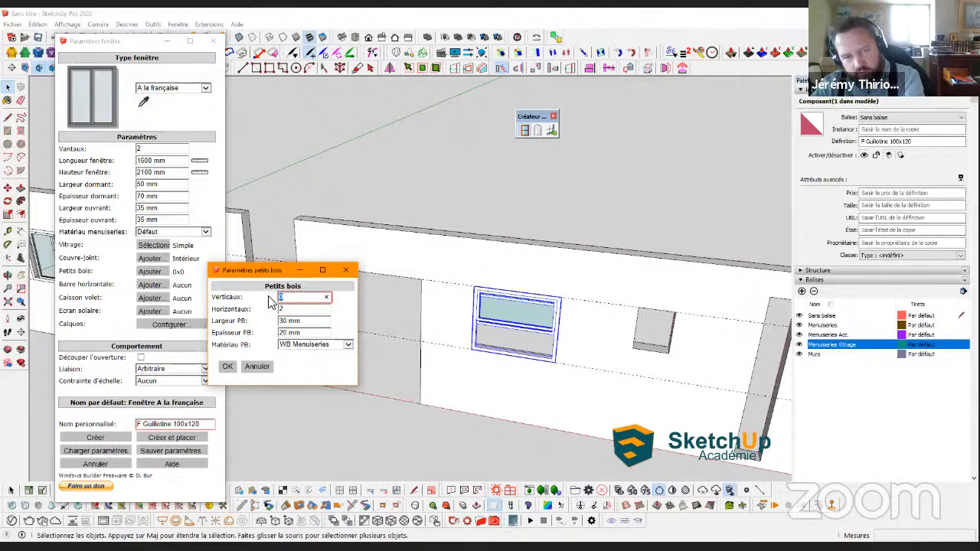
type("3")
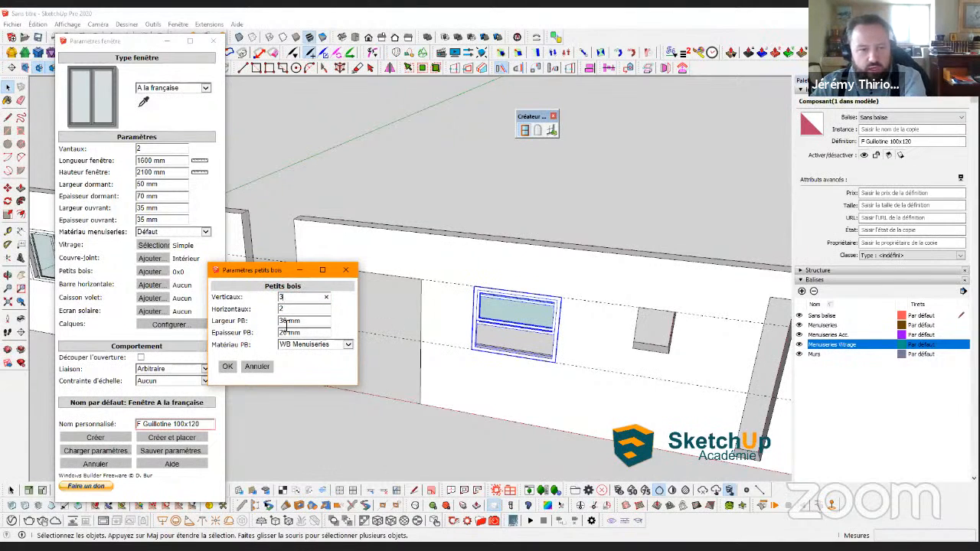
left_click(306, 345)
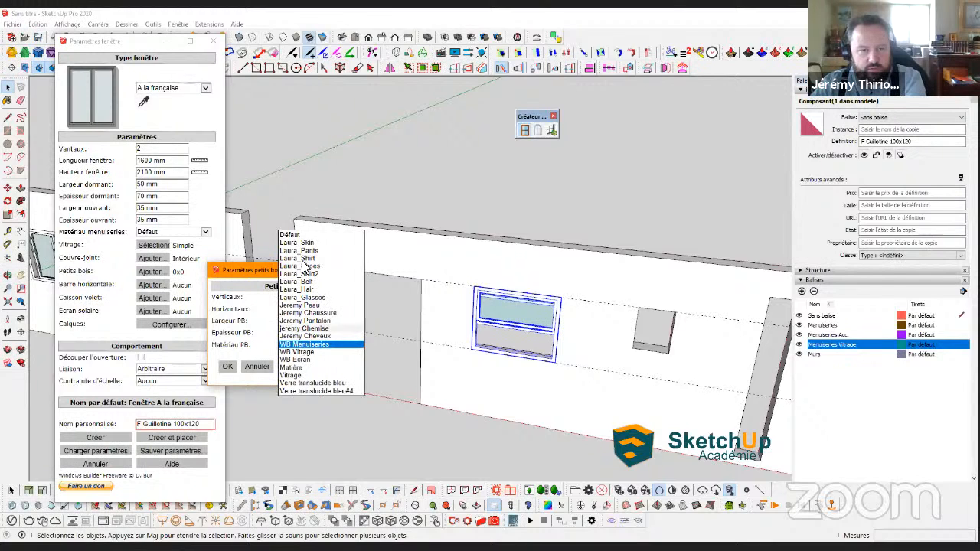
left_click(298, 234)
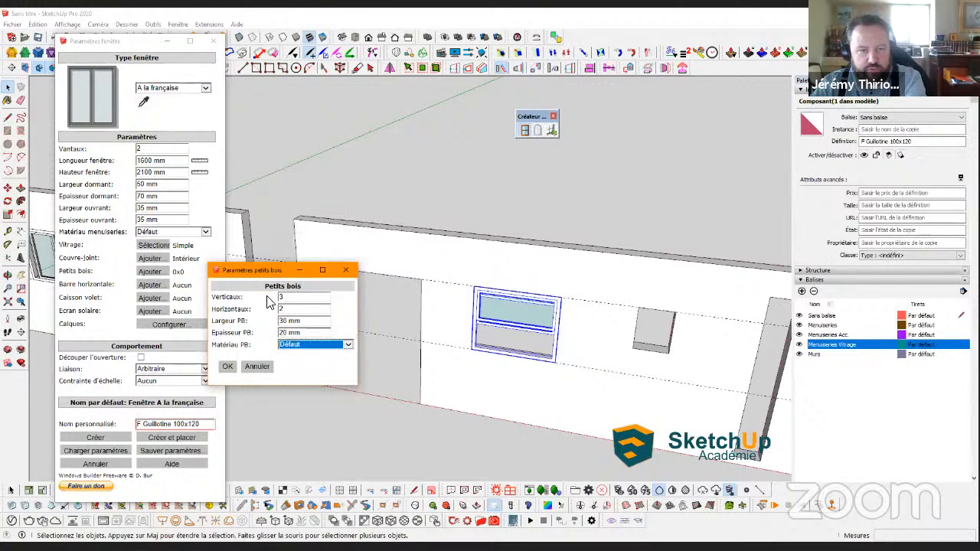
left_click(227, 367)
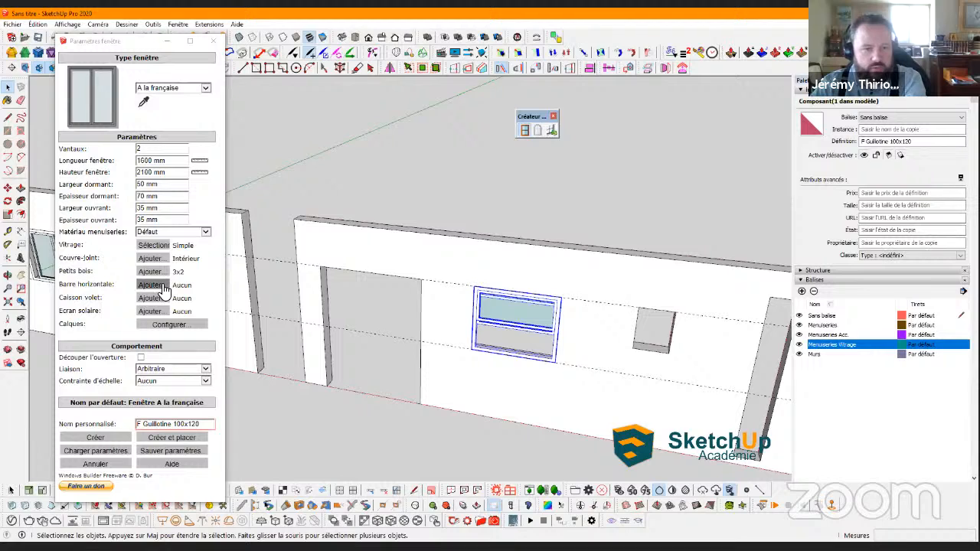
Add a horizontal bar on both sides of the window (Les deux) with the Défaut material
left_click(328, 298)
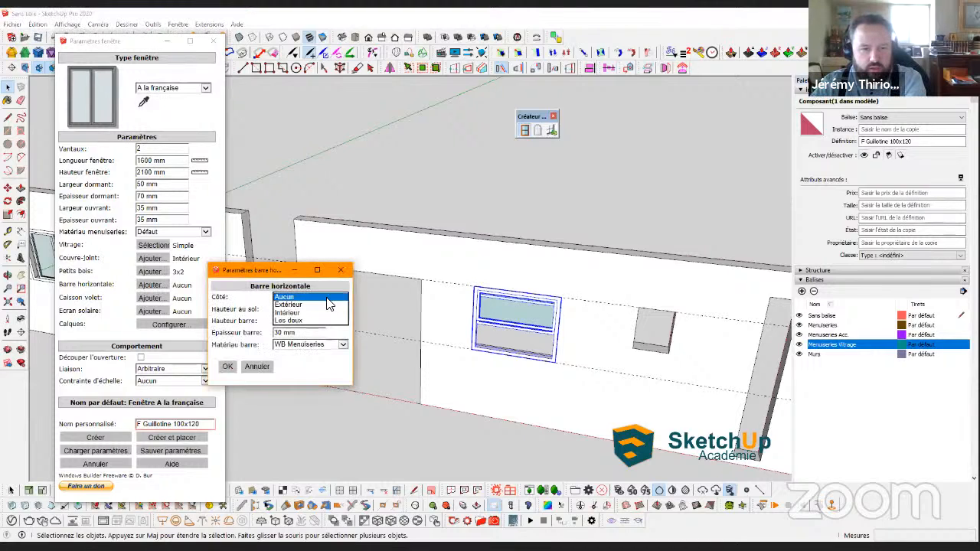
left_click(289, 320)
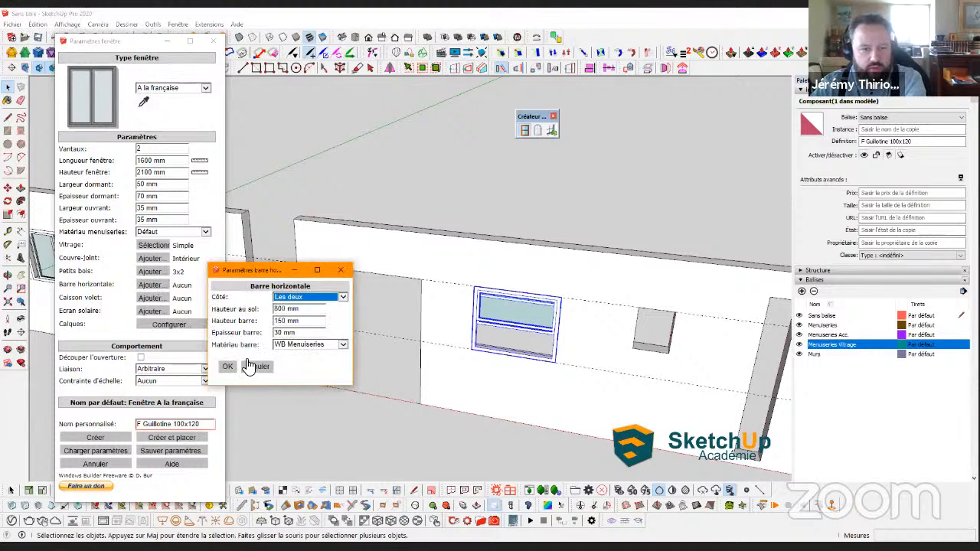
left_click(336, 344)
left_click(294, 234)
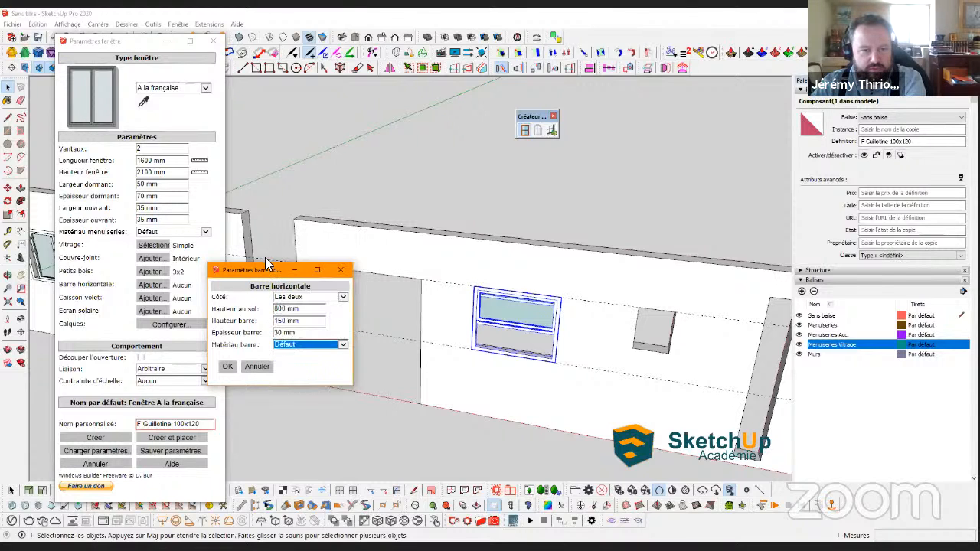
left_click(229, 368)
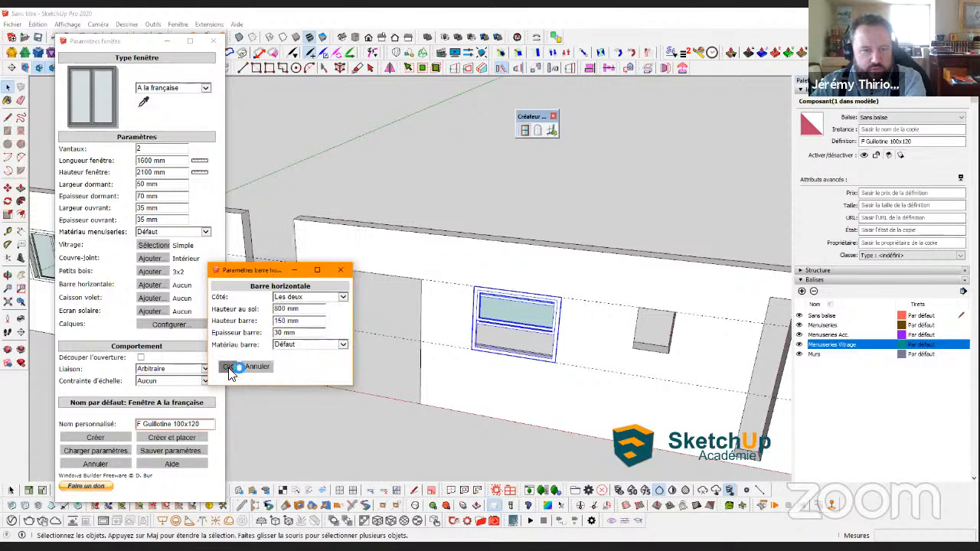
Add a roller shutter box on the Extérieur side of the window with the Défaut material
left_click(156, 302)
left_click(348, 297)
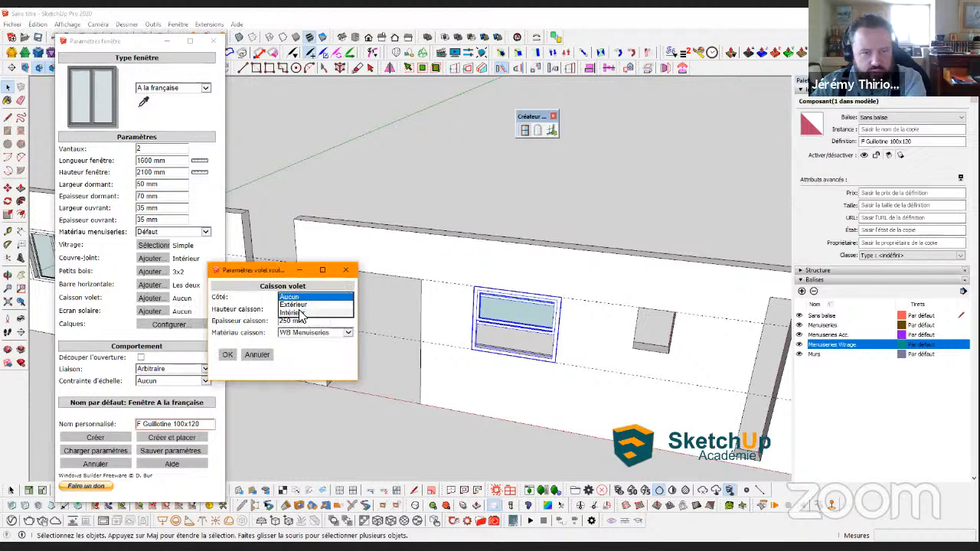
left_click(295, 305)
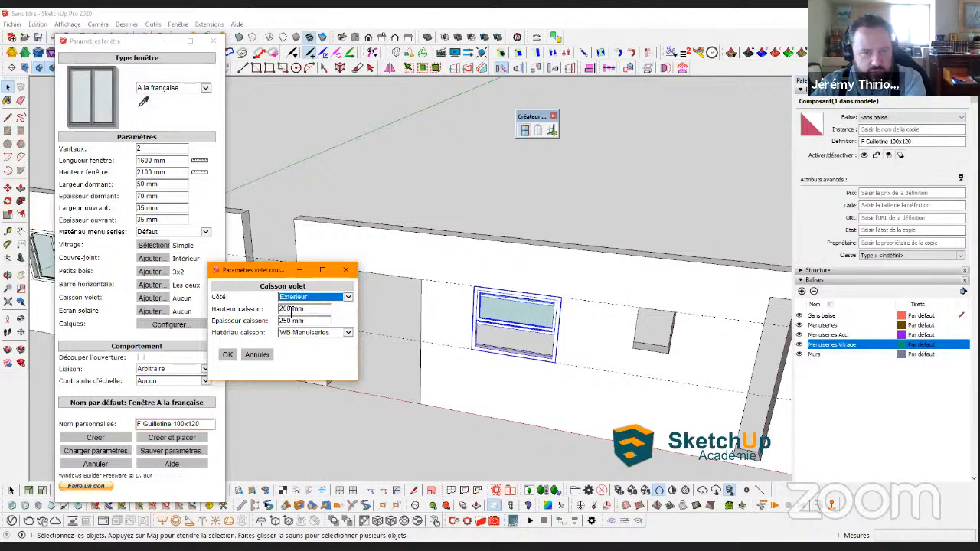
left_click(346, 332)
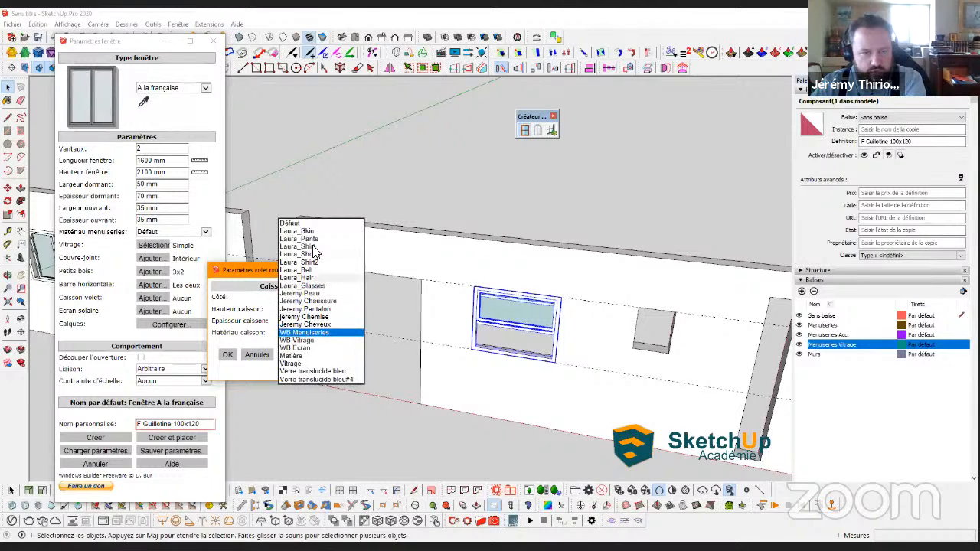
left_click(291, 223)
left_click(229, 357)
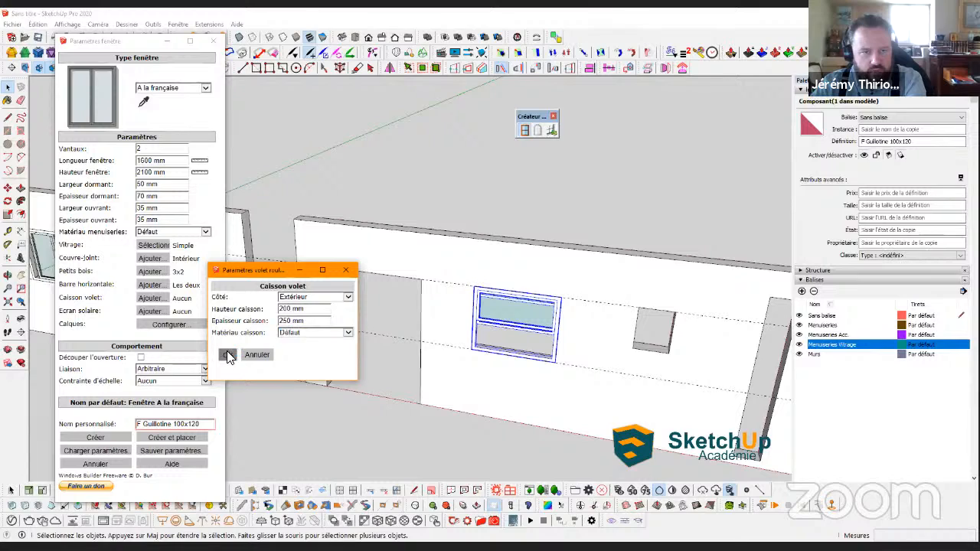
Add a solar screen on the Extérieur side of the window with the Défaut material
left_click(150, 312)
left_click(314, 297)
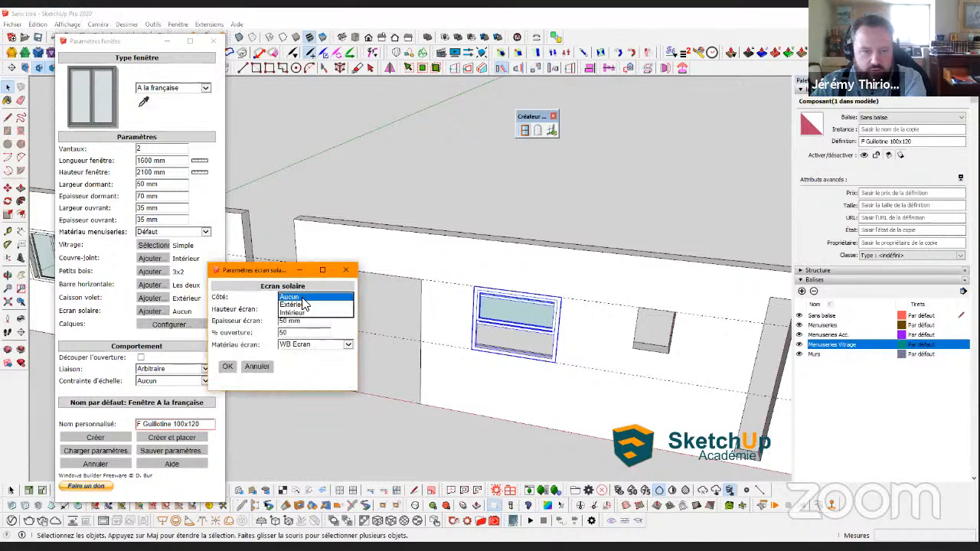
left_click(293, 305)
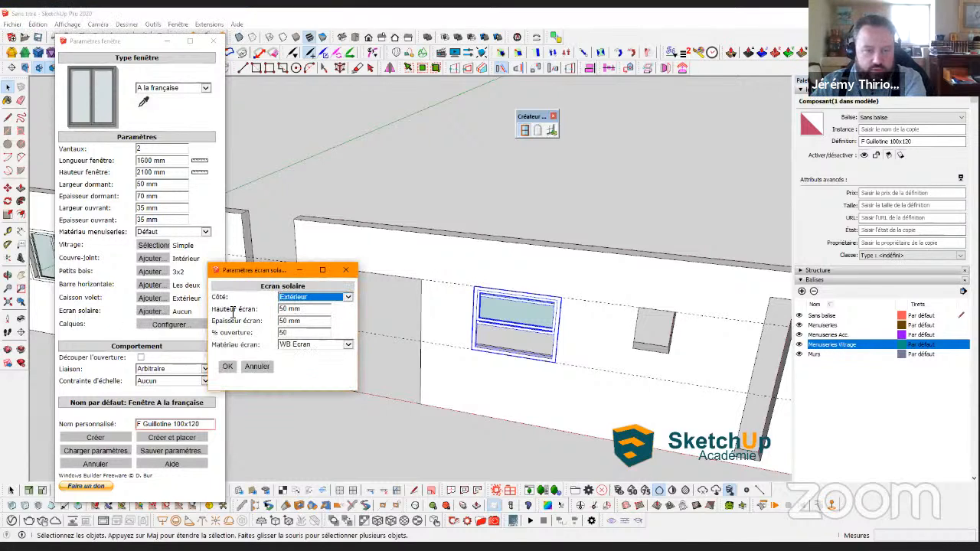
left_click(288, 346)
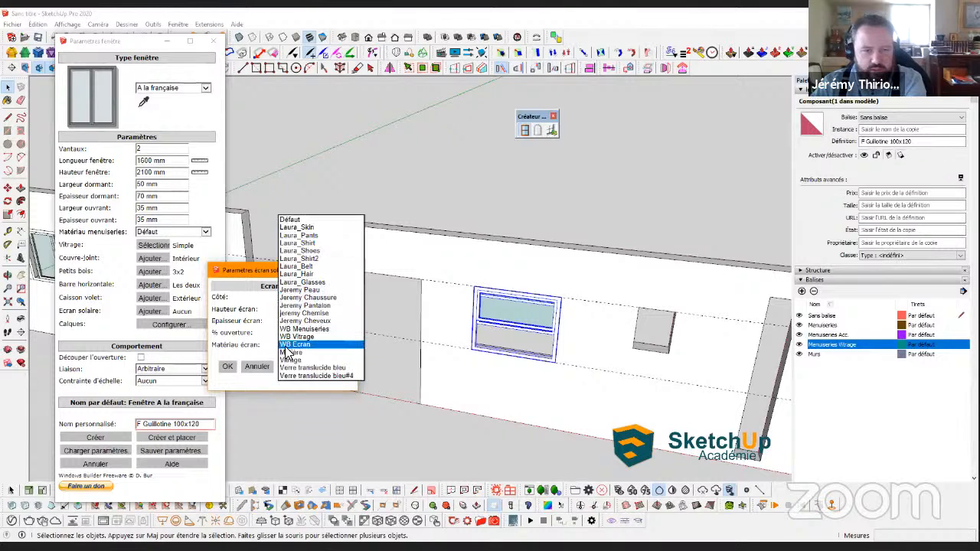
left_click(275, 324)
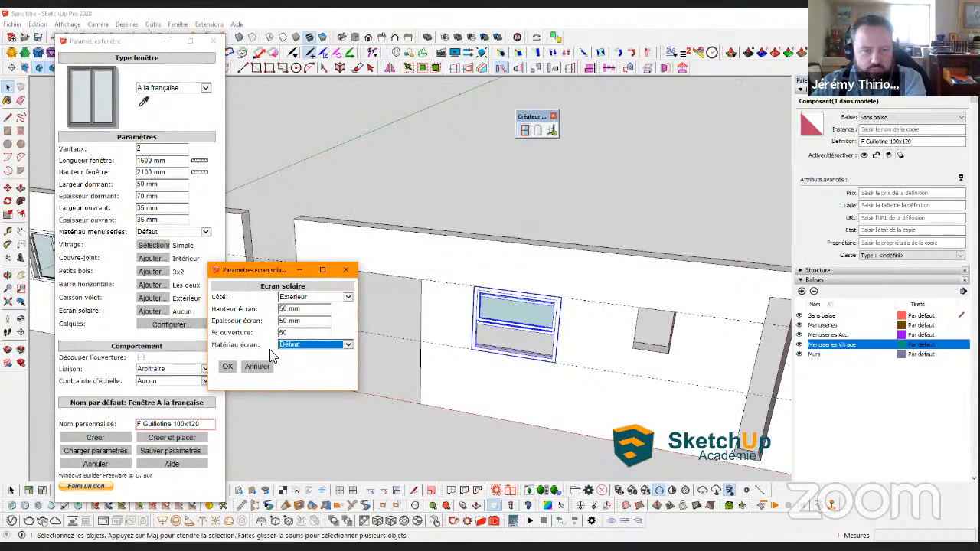
left_click(230, 366)
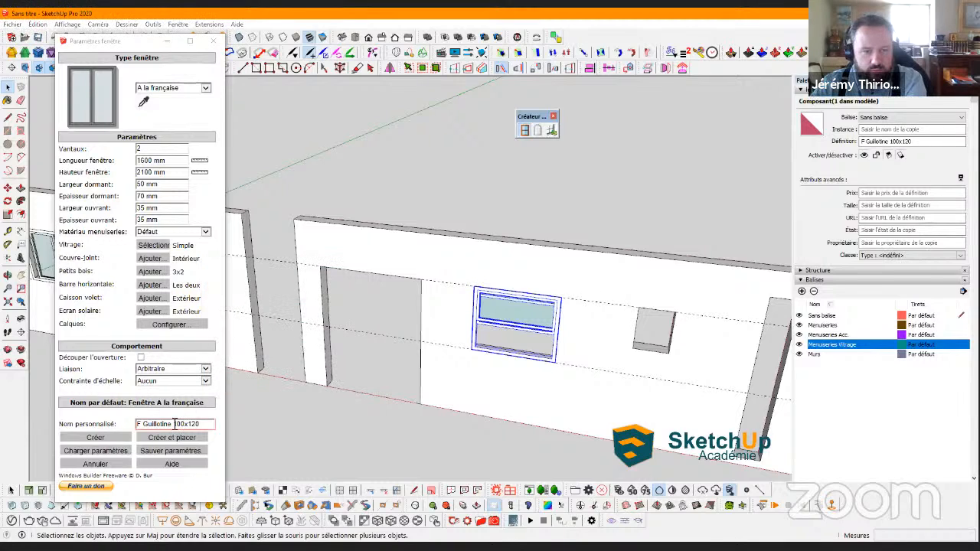
Set the window's custom name to F Truc and create the window for placement
left_click_drag(173, 424, 142, 419)
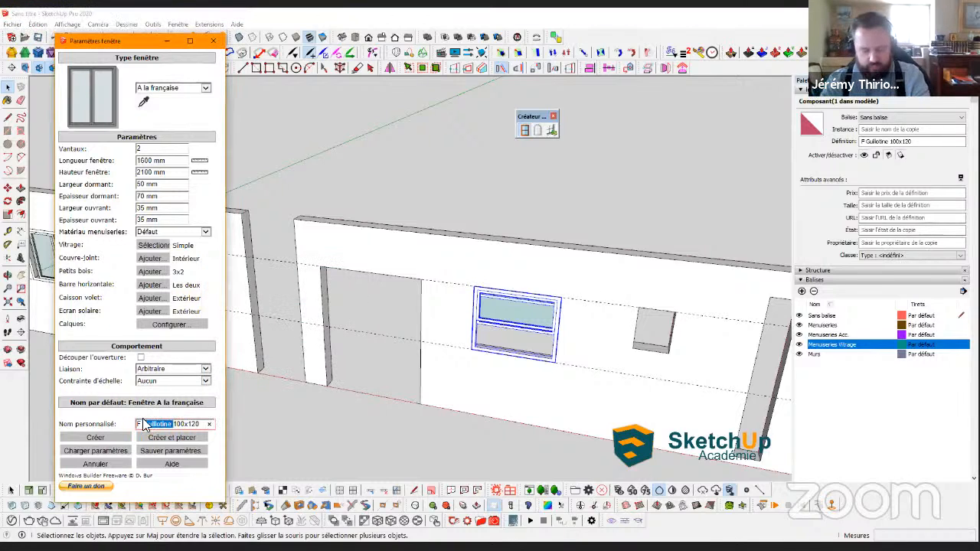
type("Truc")
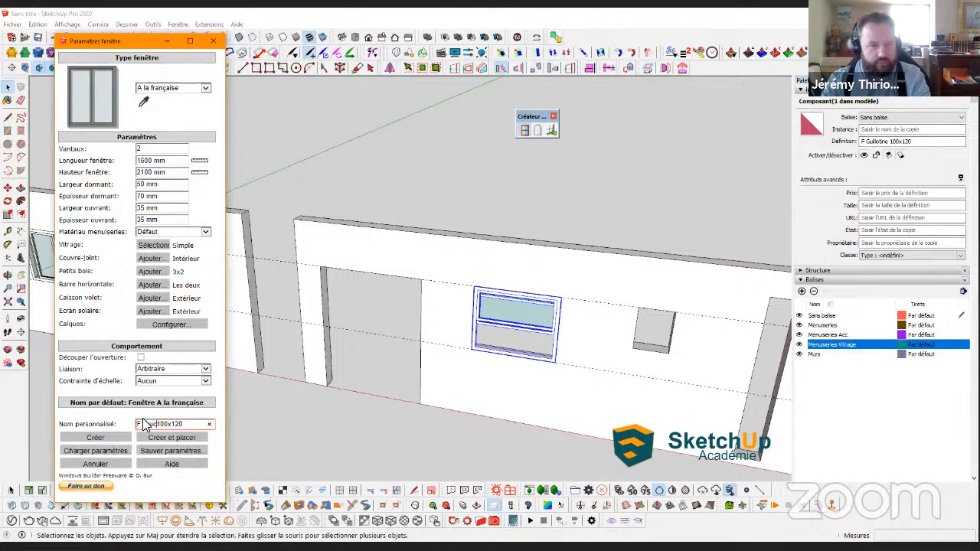
key("Delete")
key("Delete")
key("Delete")
key("Delete")
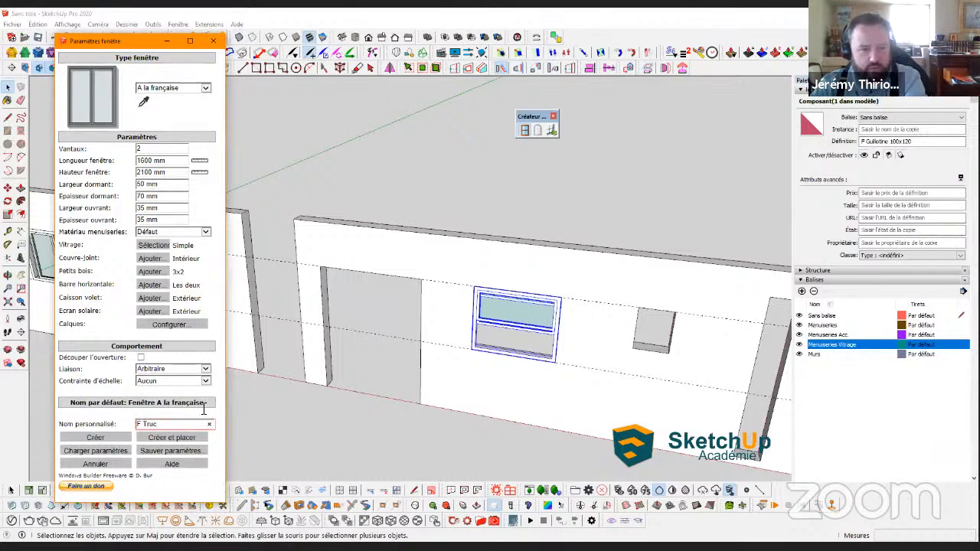
left_click(163, 439)
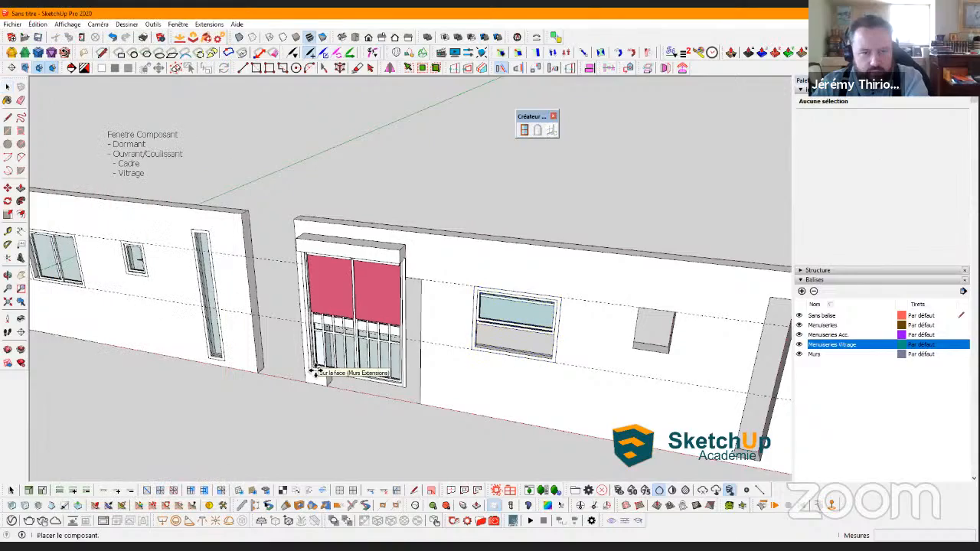
Place the F Truc window and move it by a lower frame corner onto the matching bottom corner of the large opening
scroll(315, 372, "up", 4)
middle_click_drag(552, 313, 500, 322)
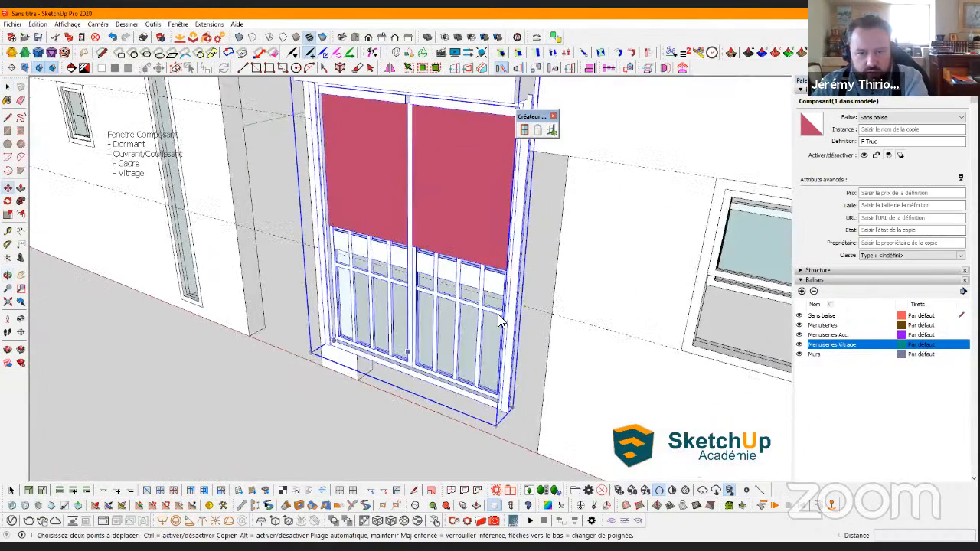
scroll(500, 322, "down", 2)
right_click(474, 322)
left_click(495, 205)
scroll(505, 400, "up", 5)
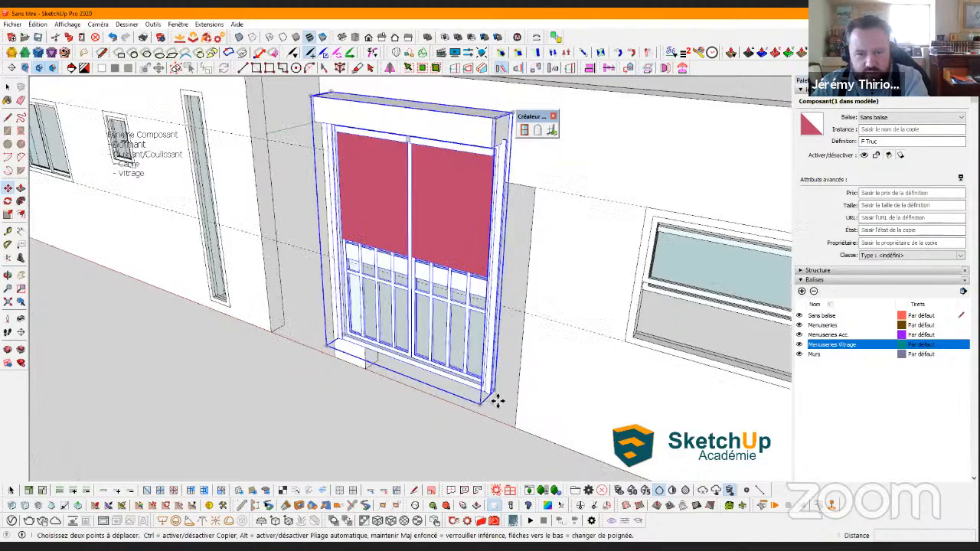
scroll(416, 356, "up", 5)
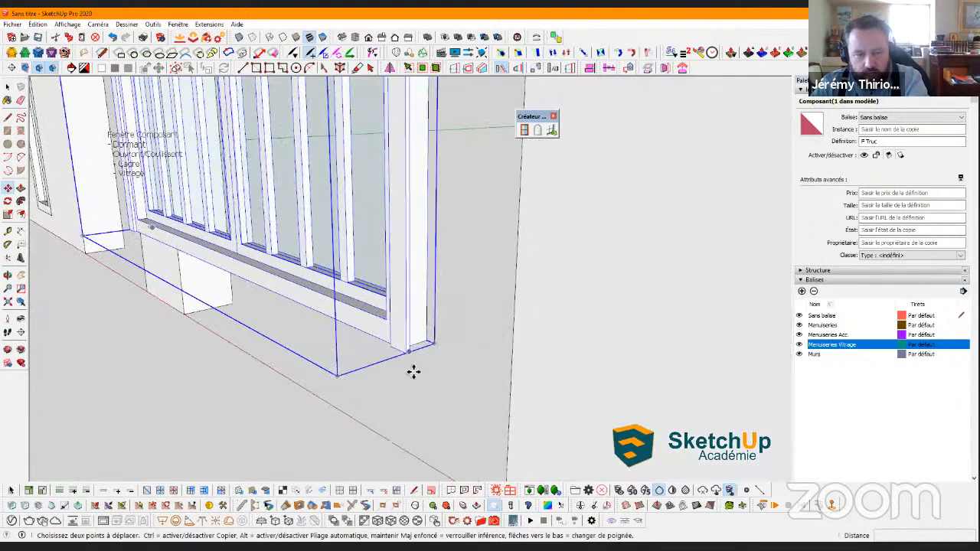
middle_click_drag(439, 325, 416, 331)
middle_click_drag(394, 418, 597, 348)
scroll(424, 328, "up", 2)
scroll(597, 348, "down", 5)
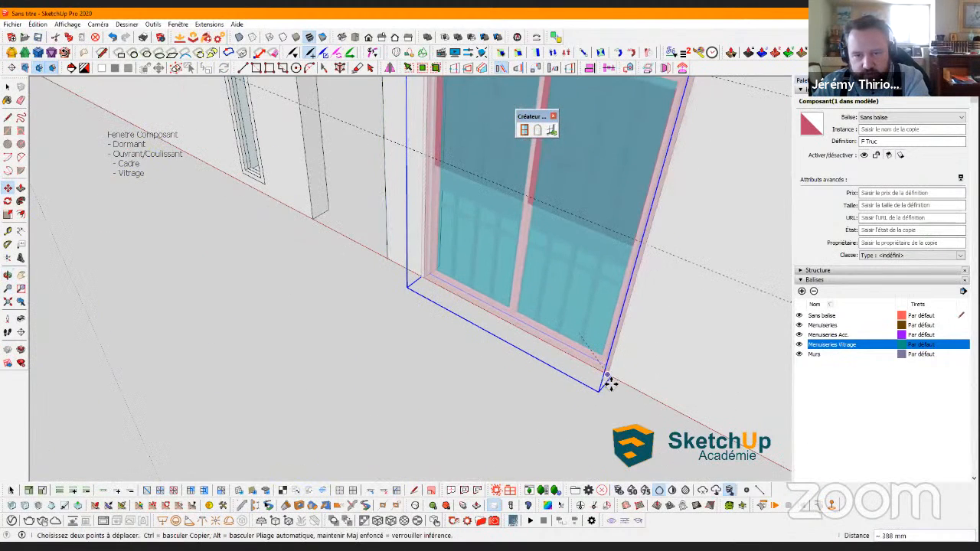
left_click(611, 384)
key("space")
left_click(522, 431)
Open the left leaf of the F Truc window down to its solar screen geometry and select the screen's face
scroll(521, 355, "down", 1)
middle_click_drag(522, 354, 612, 206)
key("f")
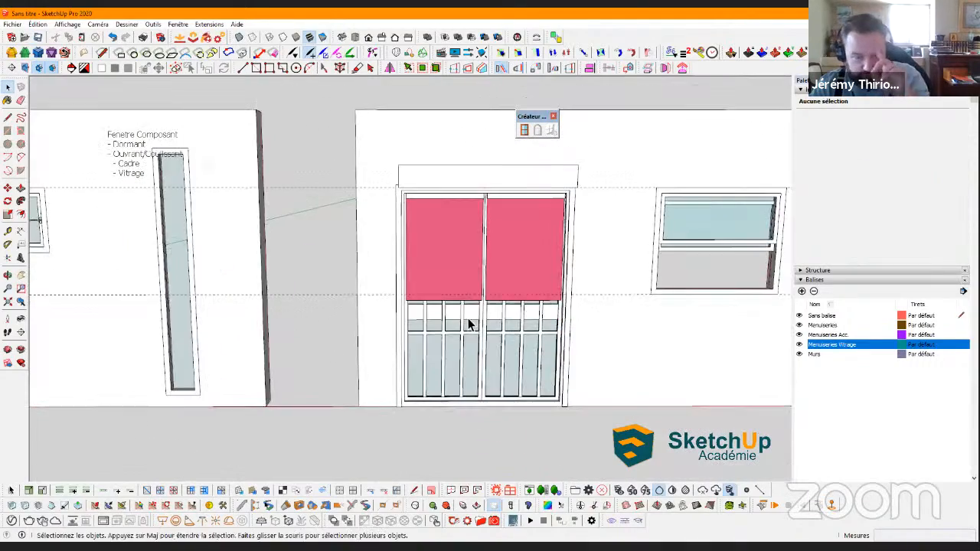
middle_click_drag(468, 324, 414, 260)
scroll(475, 328, "up", 4)
left_click(412, 262)
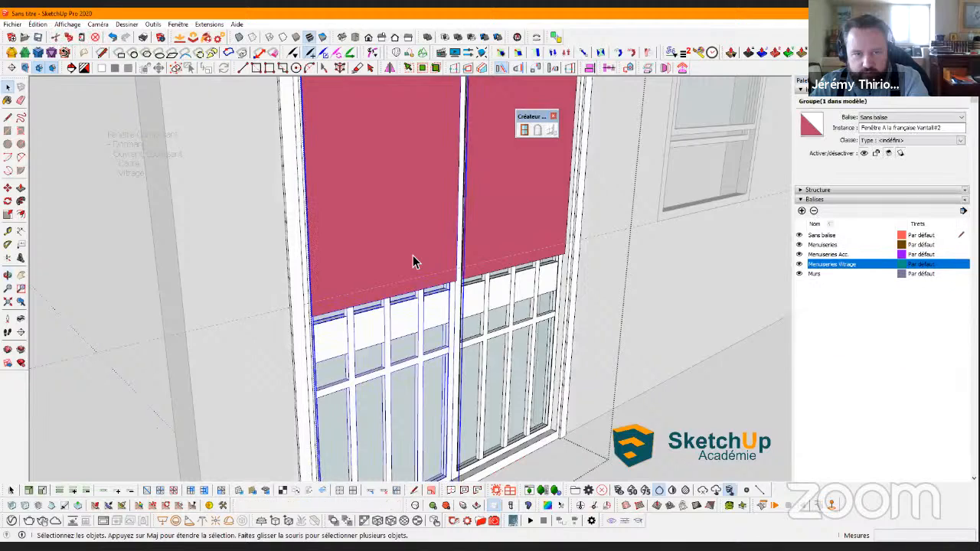
double_click(411, 262)
left_click(412, 261)
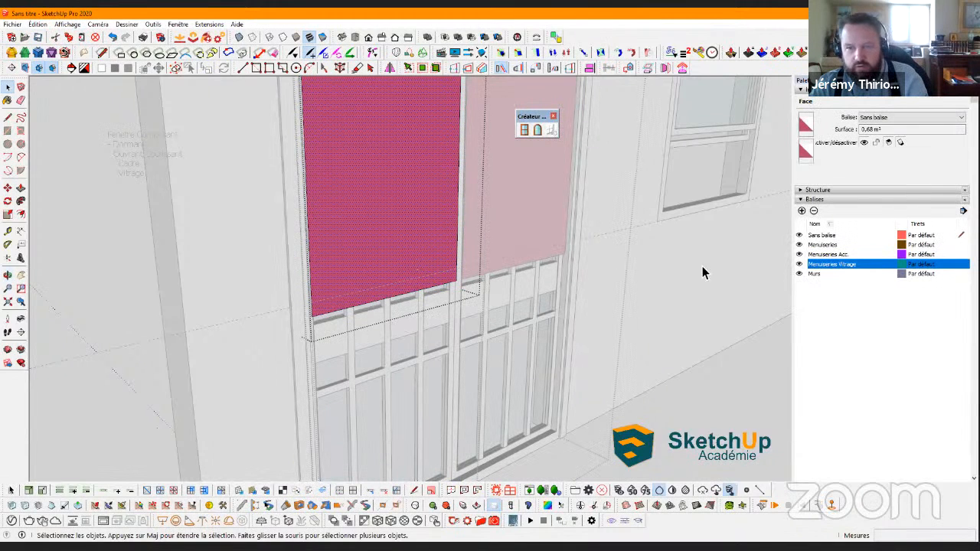
Shorten the left leaf's solar screen by moving its bottom edge up about 838 mm, and leave the nested groups
left_click(409, 295)
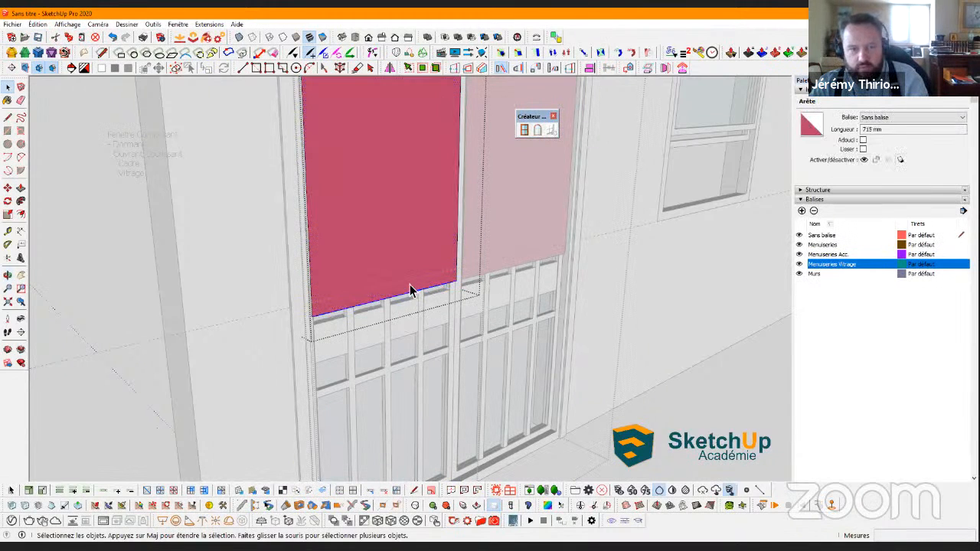
scroll(398, 281, "down", 3)
key("m")
scroll(398, 279, "down", 1)
left_click(398, 280)
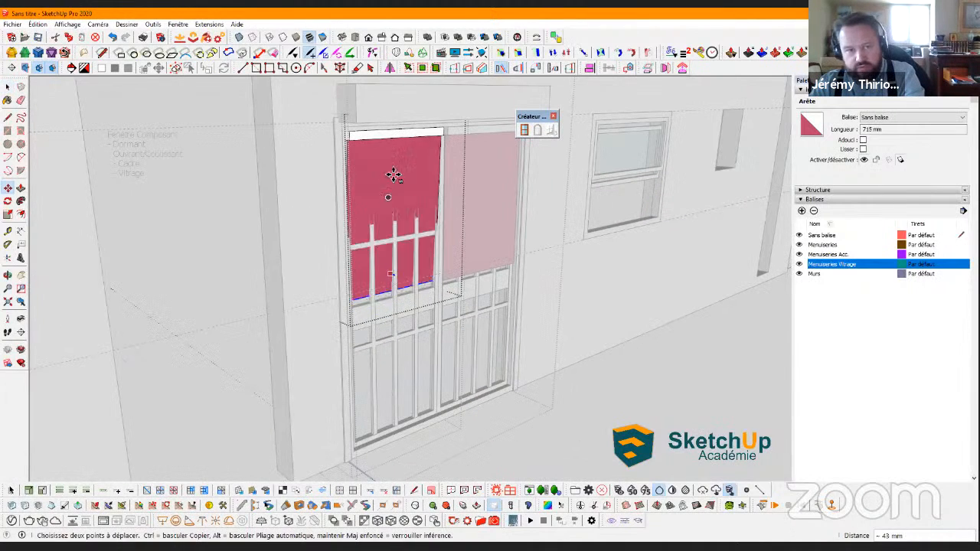
left_click(339, 153)
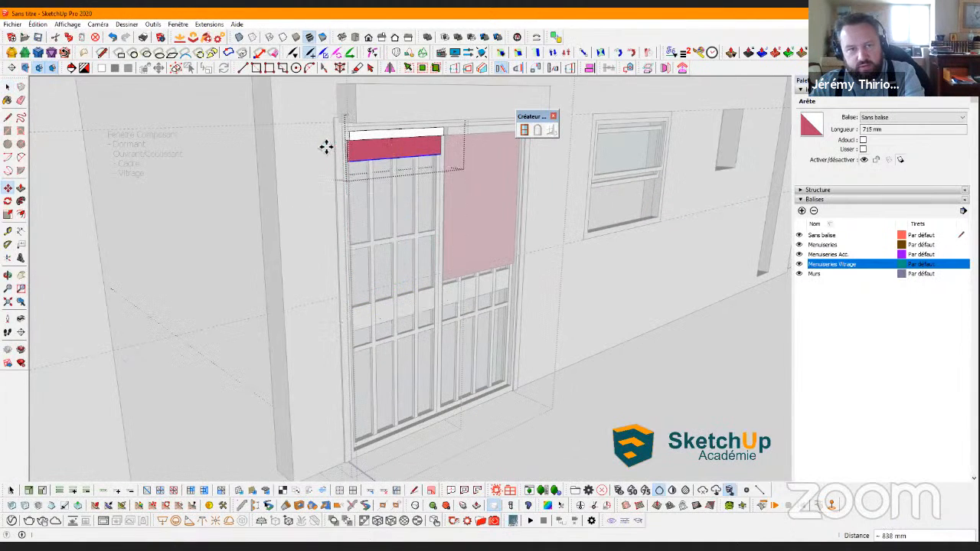
middle_click_drag(361, 313, 293, 233)
key("space")
key("Escape")
key("Escape")
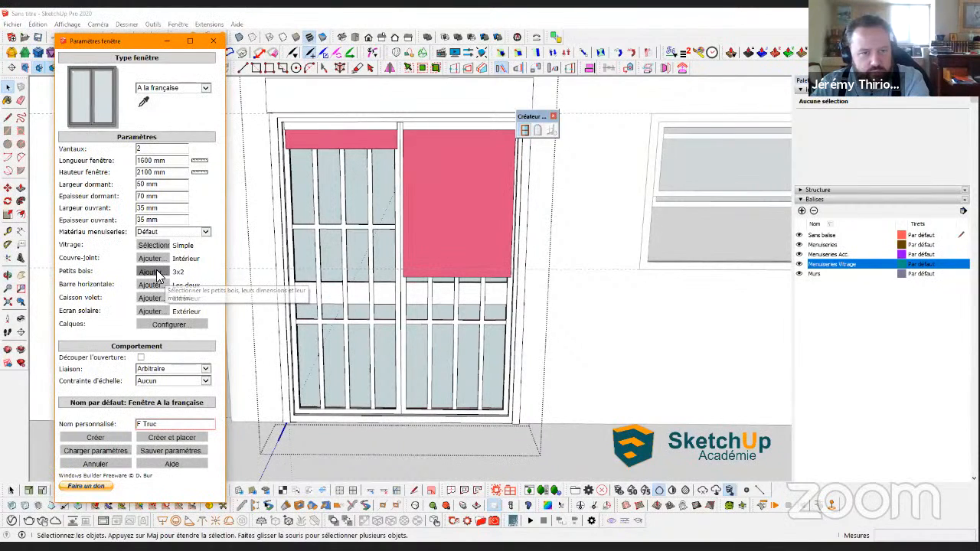
Review the Petits bois settings in the window parameters, close them, and inspect the window's glazing bars from several angles
left_click(156, 272)
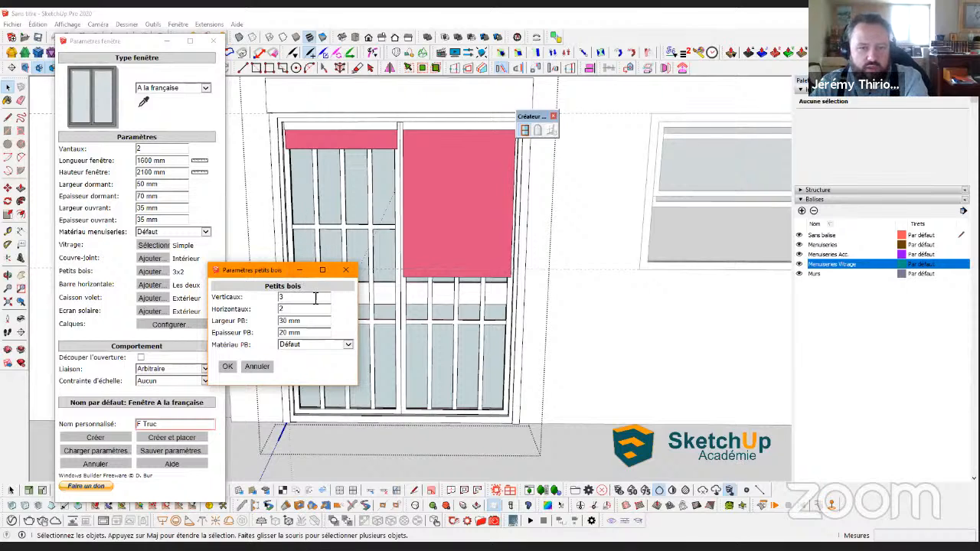
left_click(346, 272)
middle_click_drag(360, 225, 175, 287)
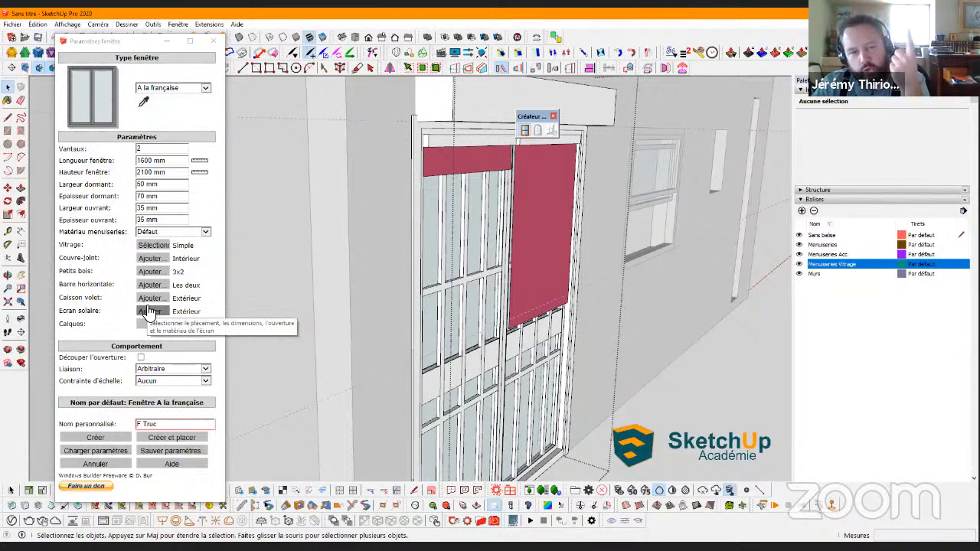
middle_click_drag(532, 248, 462, 125)
middle_click_drag(443, 159, 327, 313)
scroll(474, 372, "up", 3)
middle_click_drag(256, 329, 361, 300)
middle_click_drag(524, 329, 448, 291)
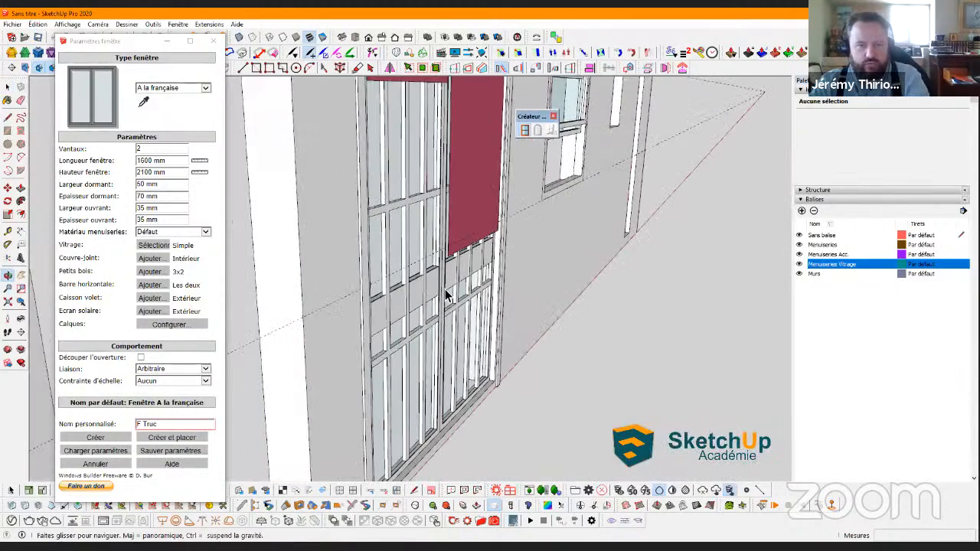
Examine the F Truc component's structure, including its Dormant and a leaf's Barre, Ecran solaire, Petits bois and Vitrage groups
left_click(449, 291)
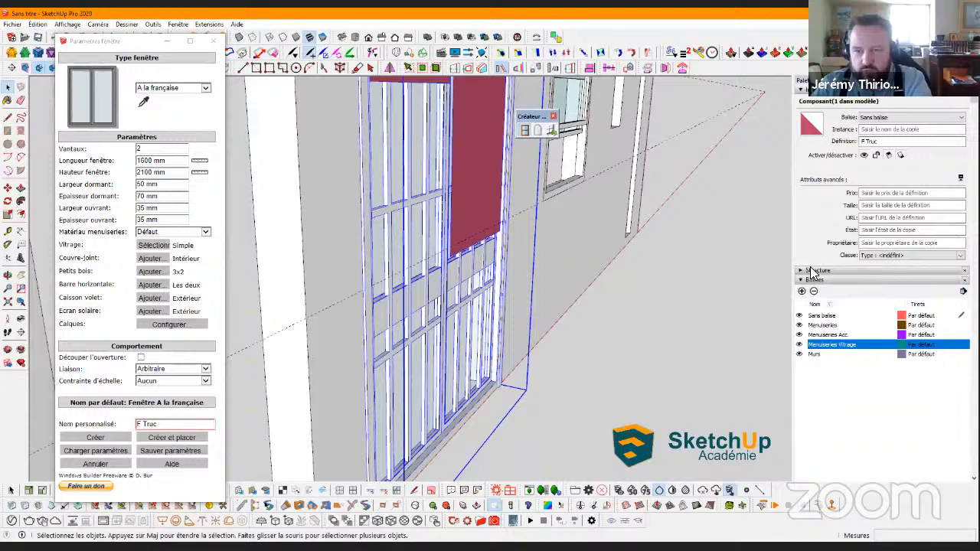
left_click(811, 271)
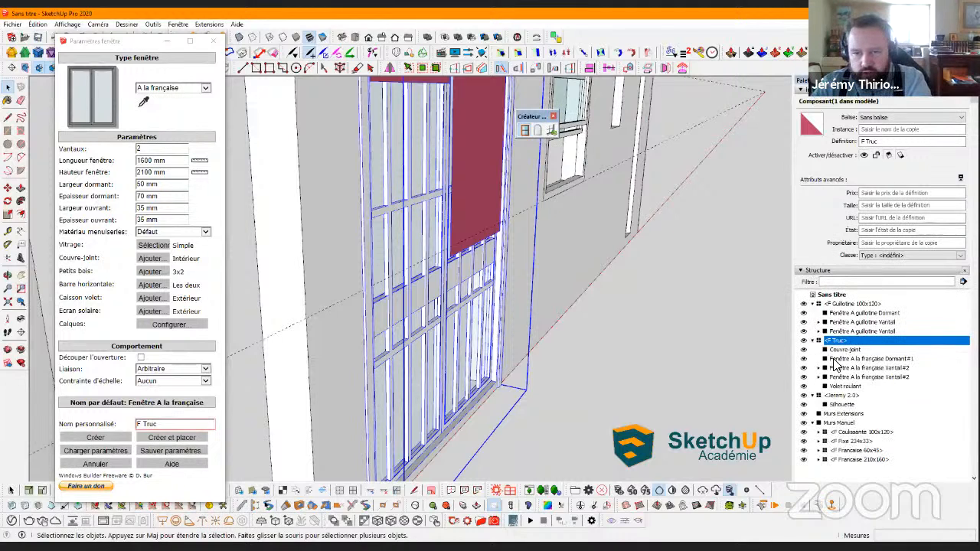
left_click(840, 358)
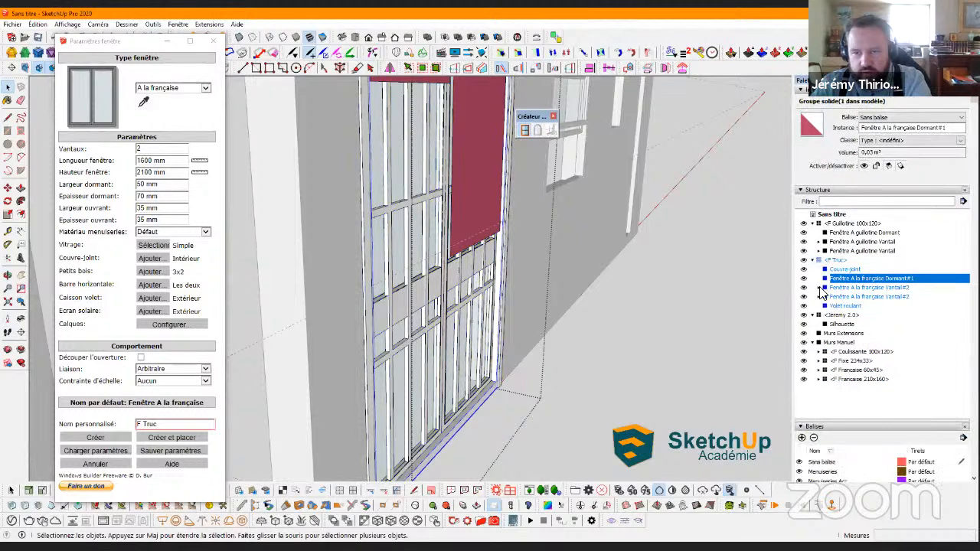
left_click(819, 287)
left_click(840, 304)
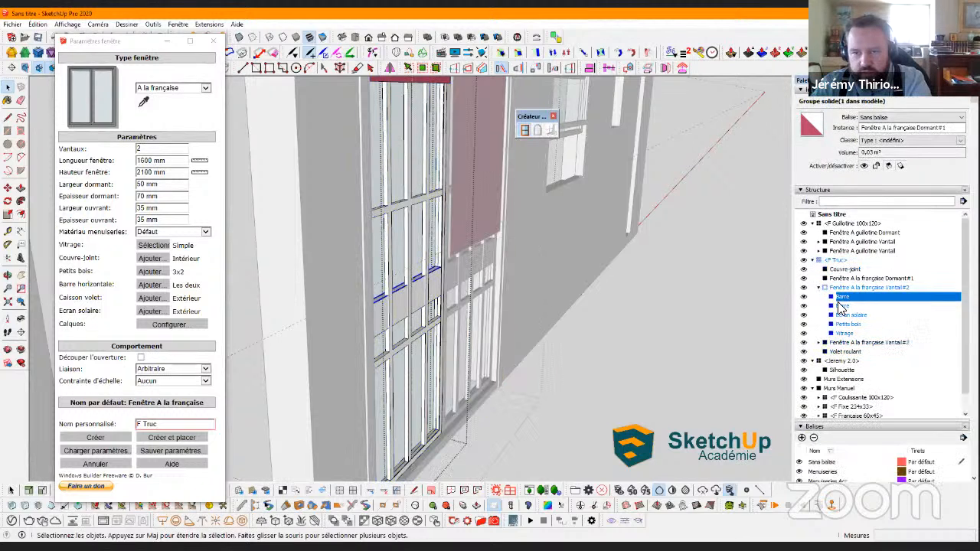
left_click(845, 315)
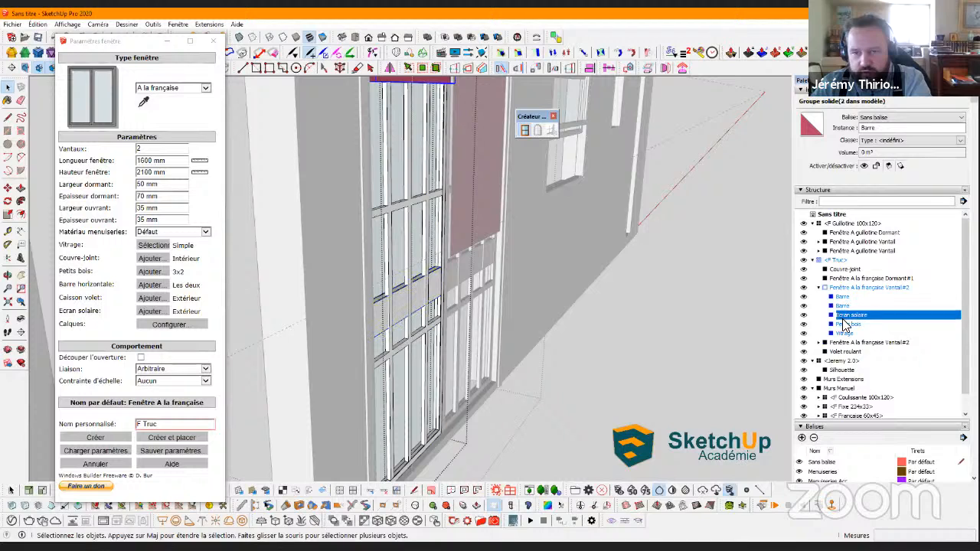
left_click(846, 325)
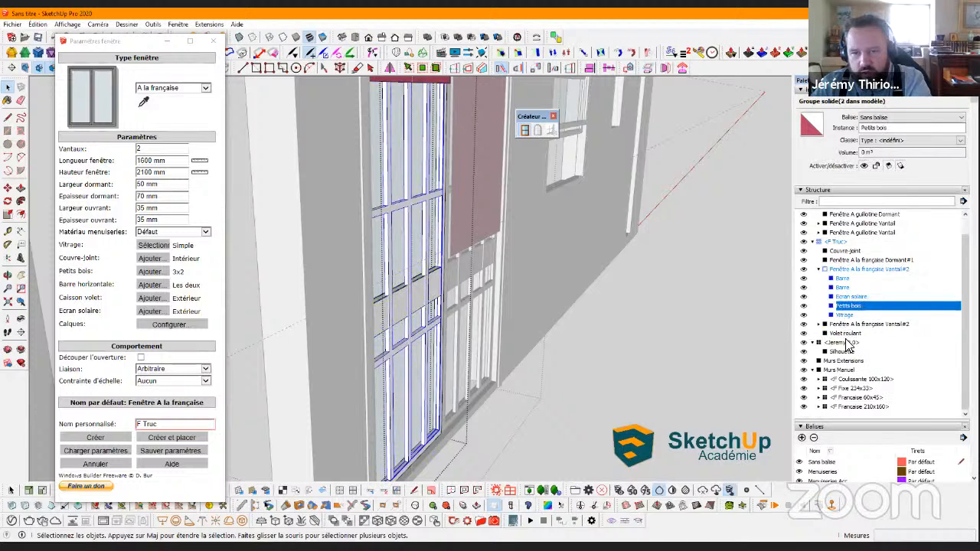
left_click(842, 315)
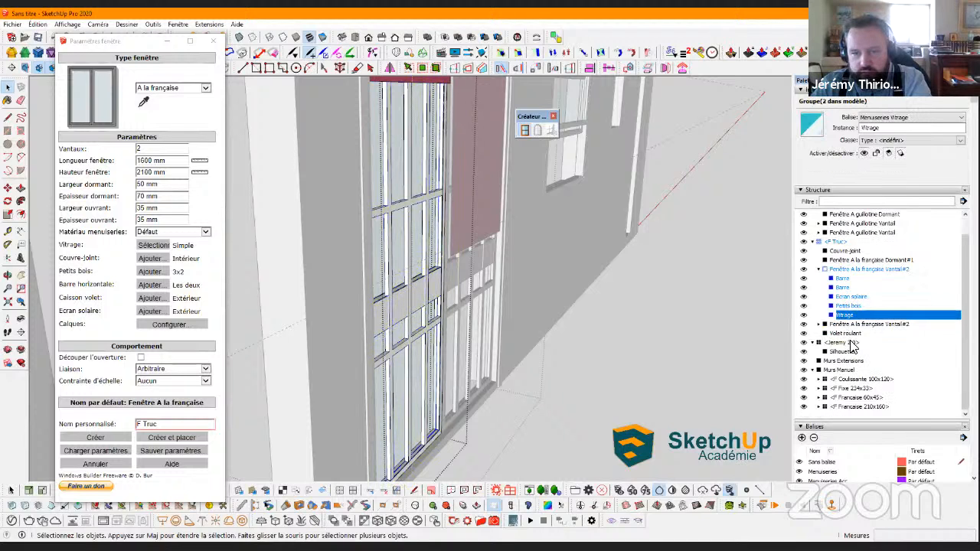
left_click(819, 270)
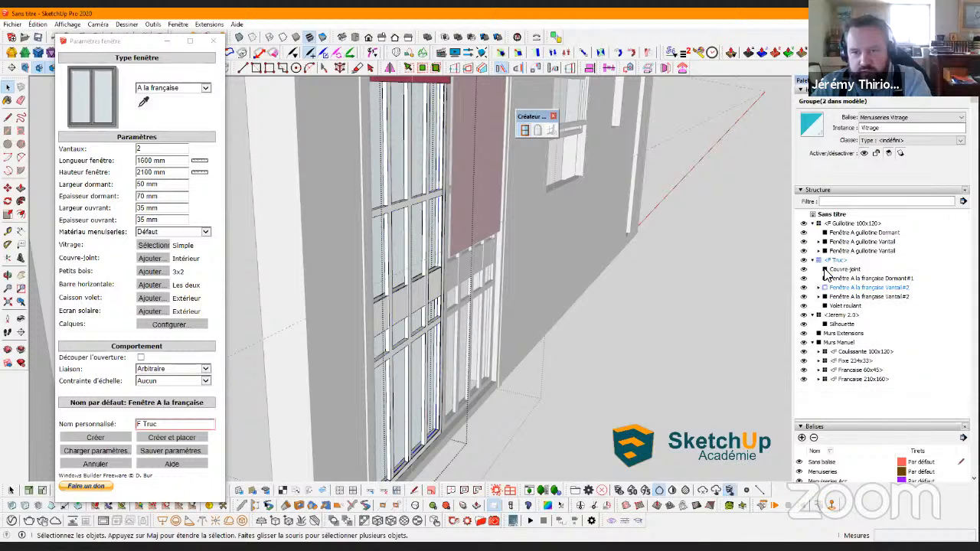
left_click(827, 288)
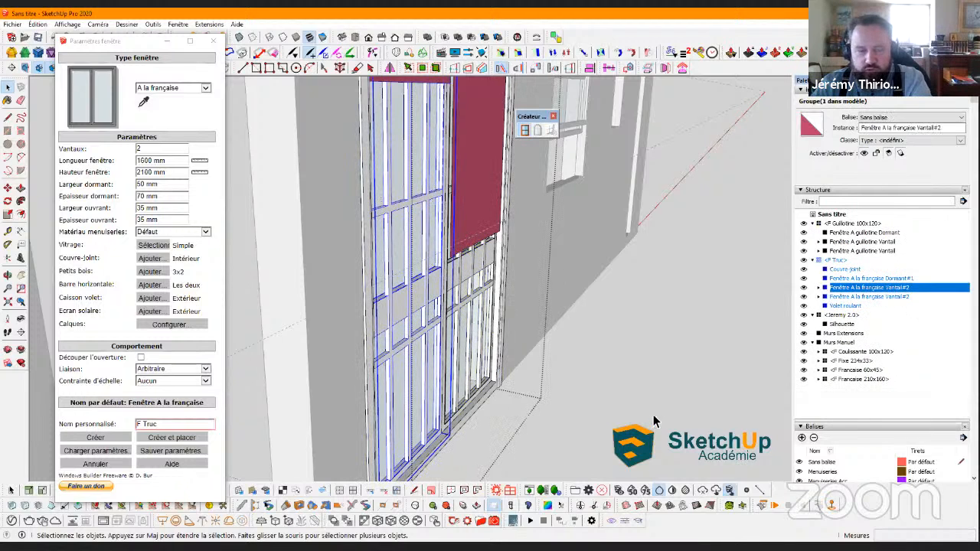
left_click(636, 382)
Examine the F Truc window and its roller shutter box in the wall from several angles
middle_click_drag(581, 374, 426, 409)
middle_click_drag(635, 344, 367, 382)
mouse_move(730, 372)
middle_mouse_down()
mouse_move(545, 301)
mouse_move(669, 302)
mouse_move(453, 267)
mouse_move(408, 245)
mouse_move(412, 237)
middle_mouse_up()
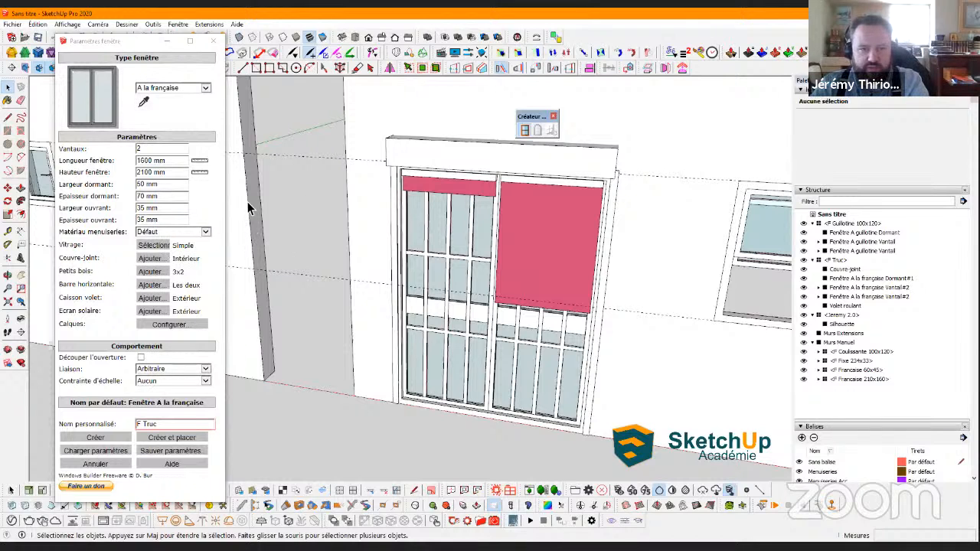
middle_click_drag(463, 289, 618, 223)
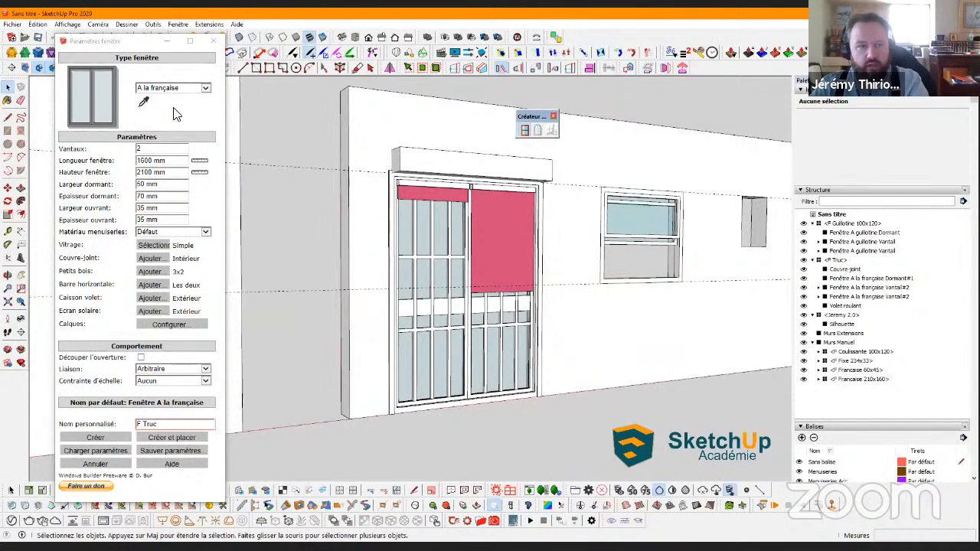
left_click(205, 88)
left_click(204, 89)
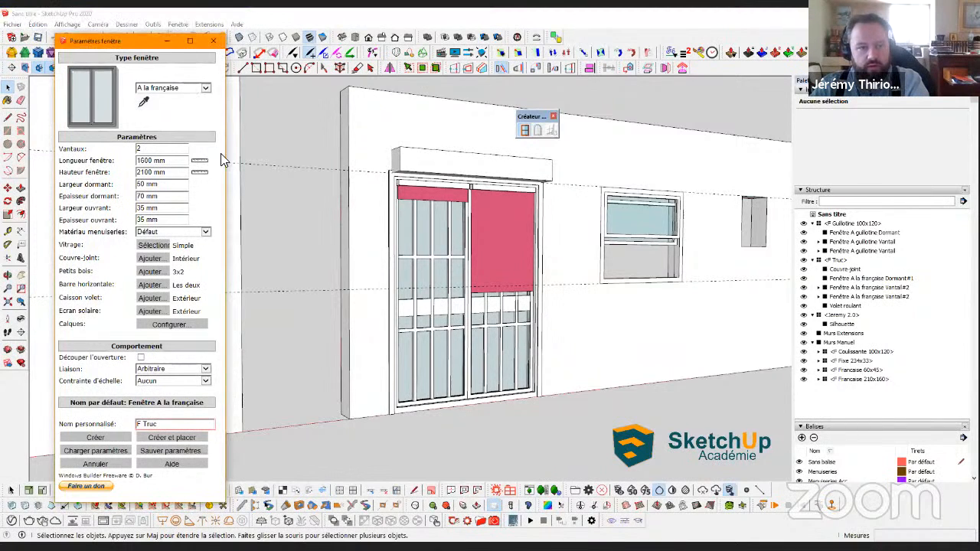
middle_click_drag(307, 223, 277, 225)
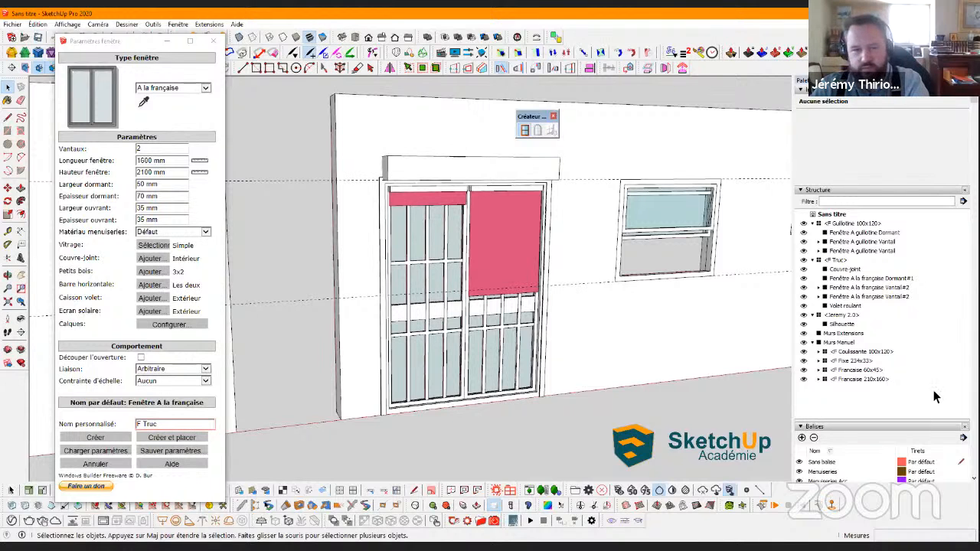
scroll(474, 227, "up", 2)
middle_click_drag(474, 227, 324, 204)
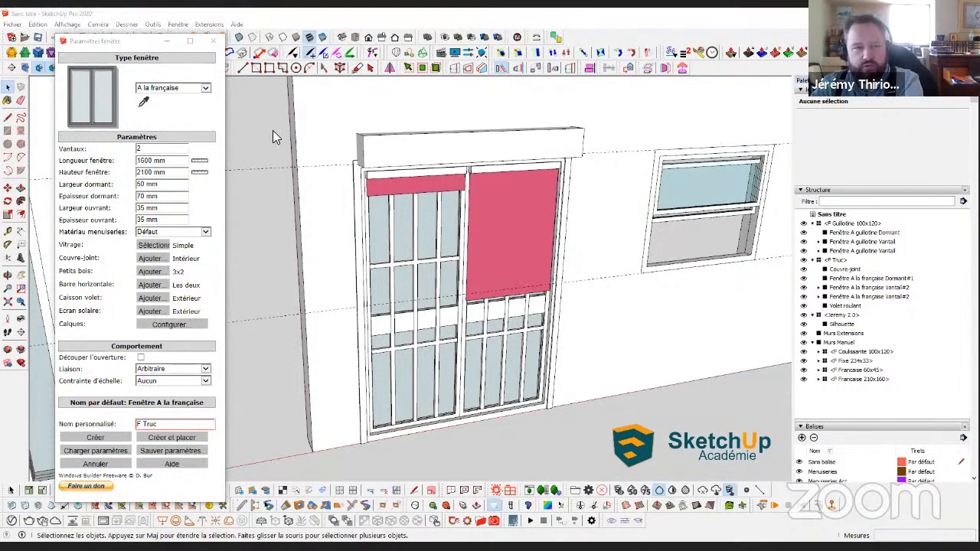
Review the available window types and close the window parameters
left_click(163, 87)
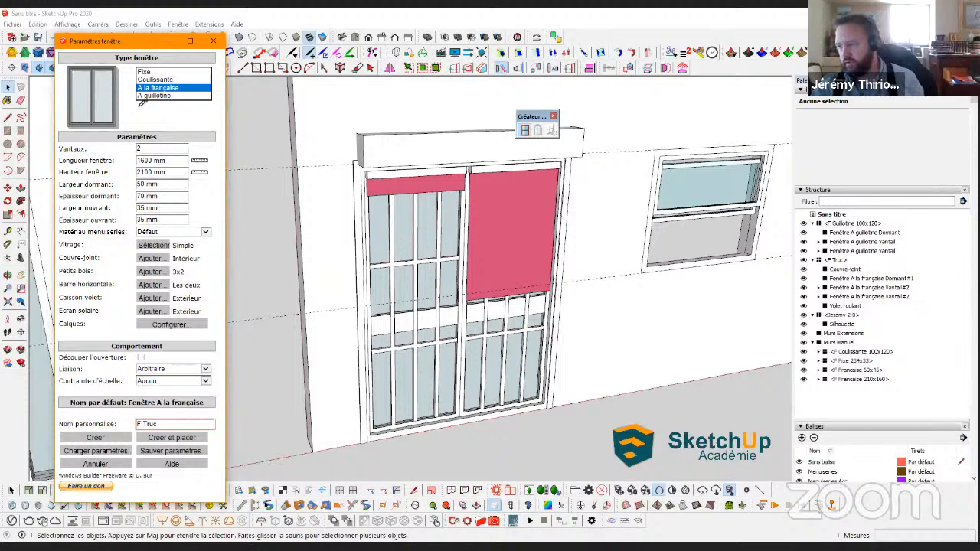
left_click(141, 103)
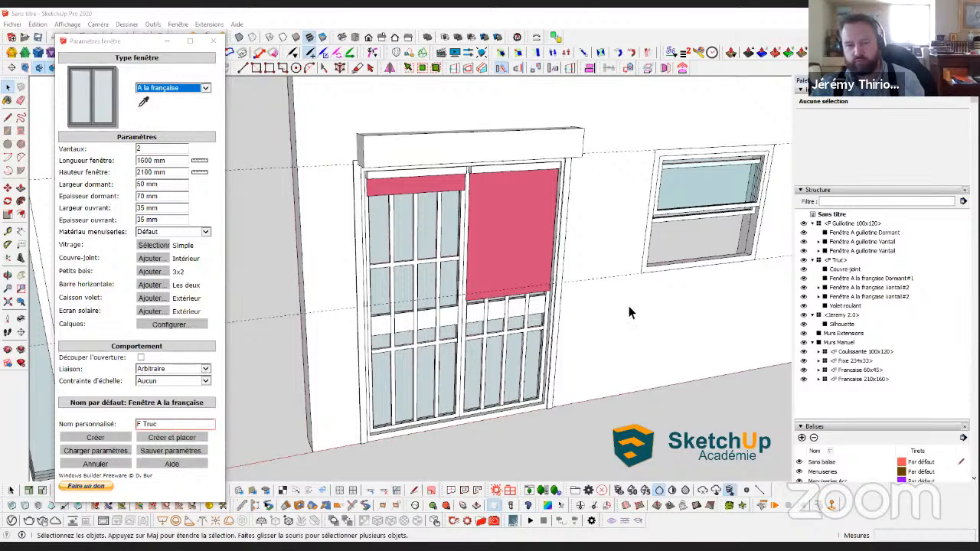
middle_click_drag(437, 341, 335, 314)
scroll(432, 339, "down", 2)
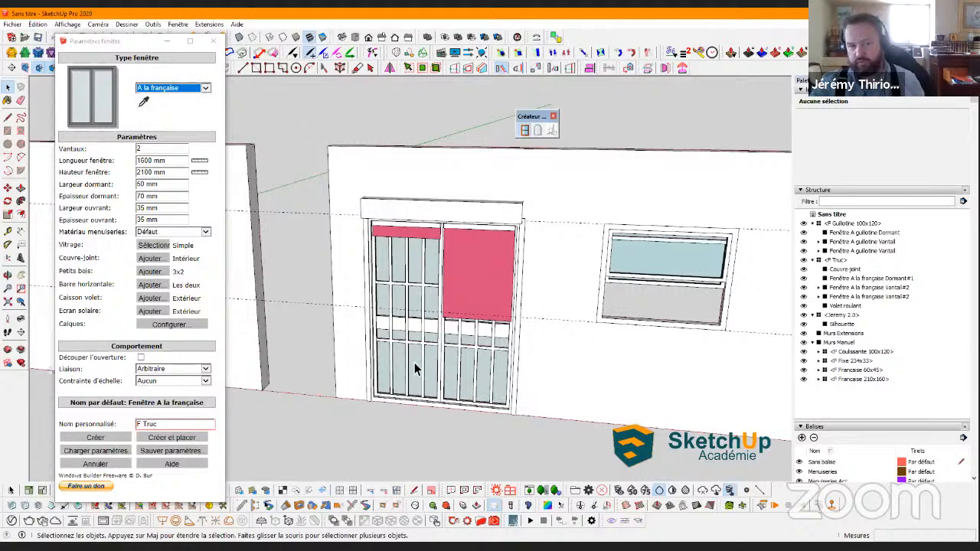
left_click(206, 44)
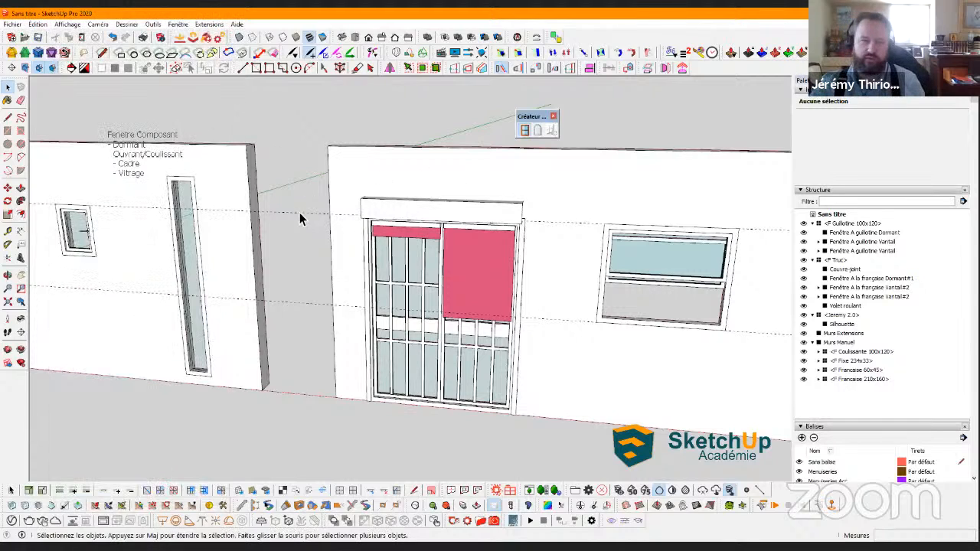
scroll(307, 168, "down", 1)
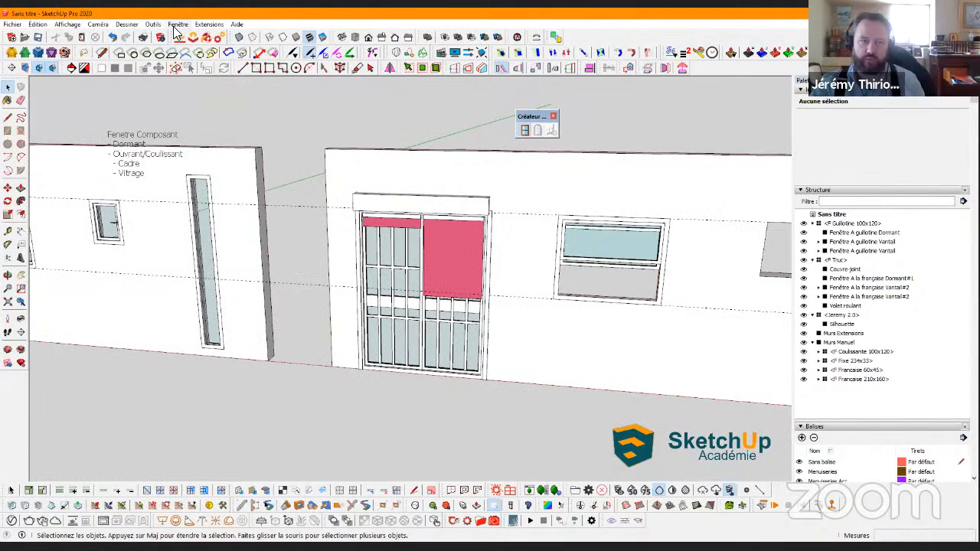
Check the length units in the model info, close it, and dock the floating Créateur toolbar with the other toolbars
left_click(178, 24)
left_click(203, 77)
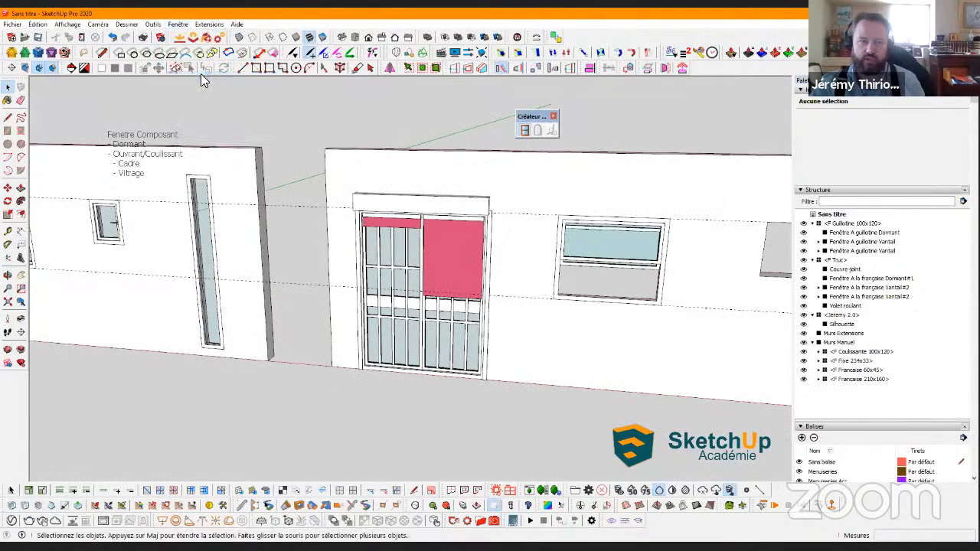
left_click(480, 207)
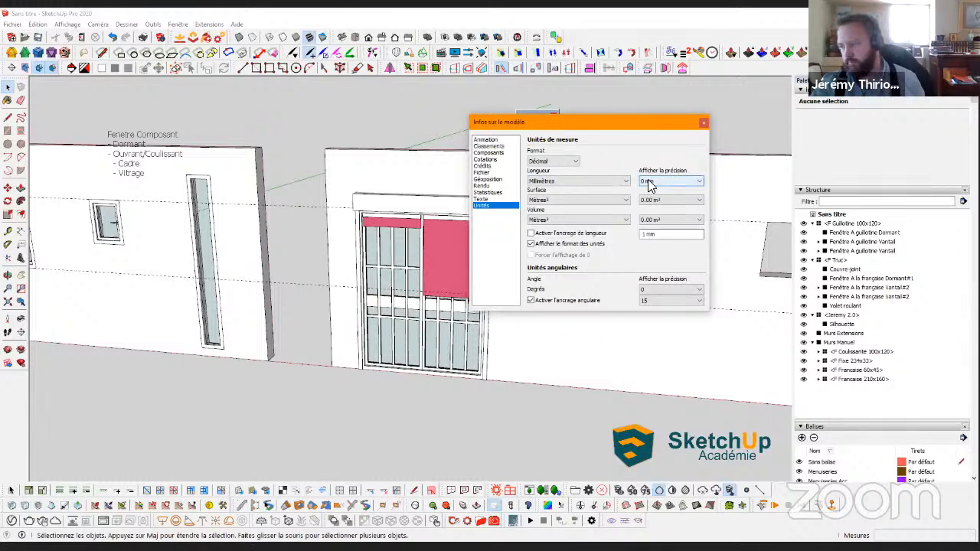
left_click(702, 125)
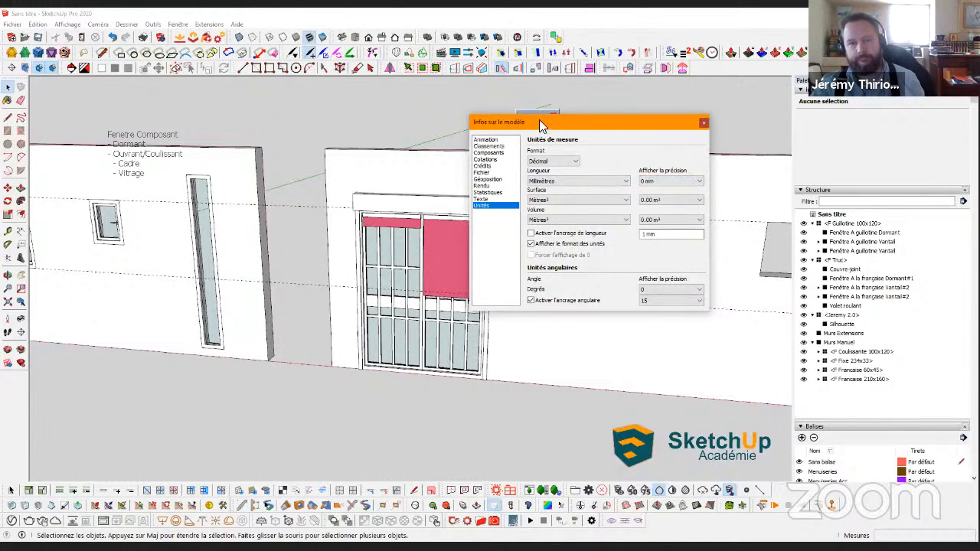
left_click_drag(538, 114, 719, 69)
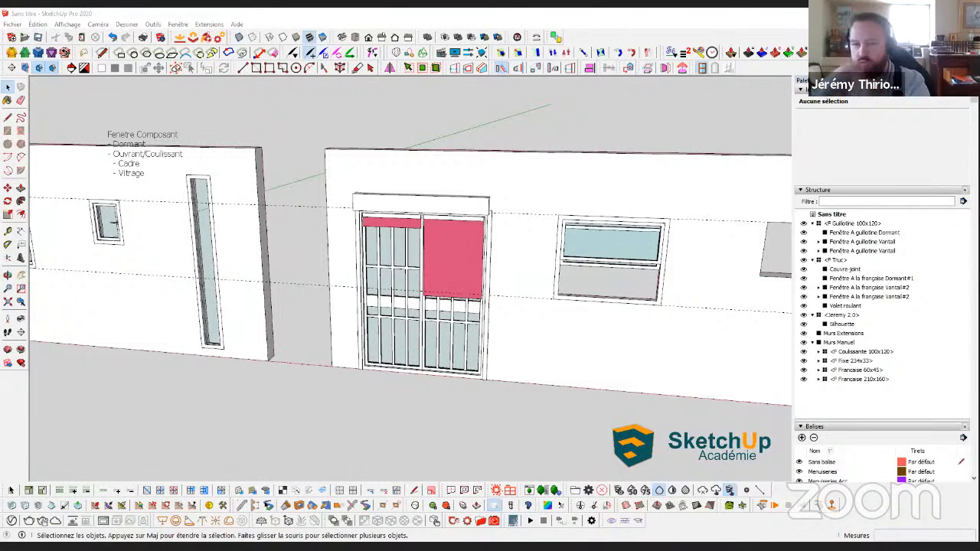
Expand both leaves of the F Guillotine 100x120 window in the model structure and select that component
left_click(819, 241)
left_click(818, 261)
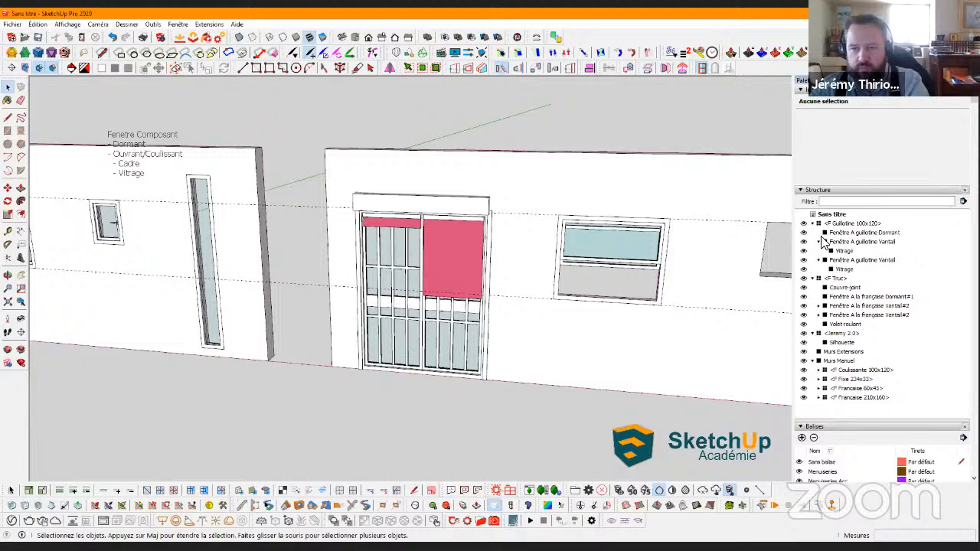
left_click(829, 225)
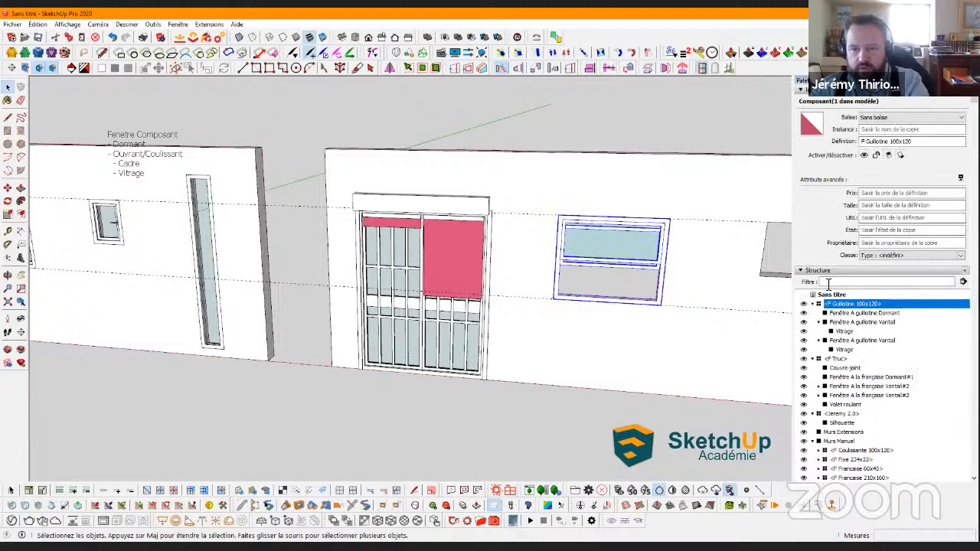
Collapse the F Guillotine 100x120 component in the model structure and clear the selection
left_click(818, 322)
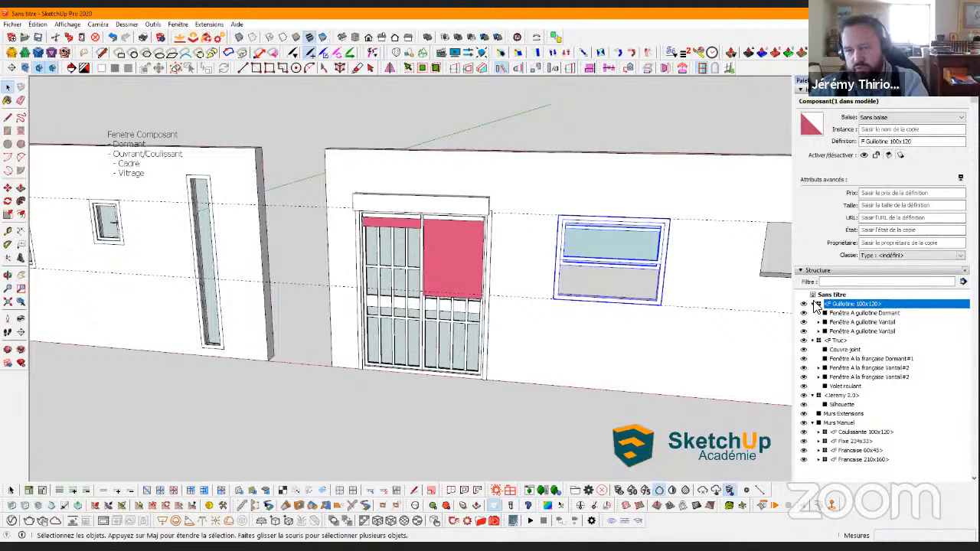
left_click(813, 304)
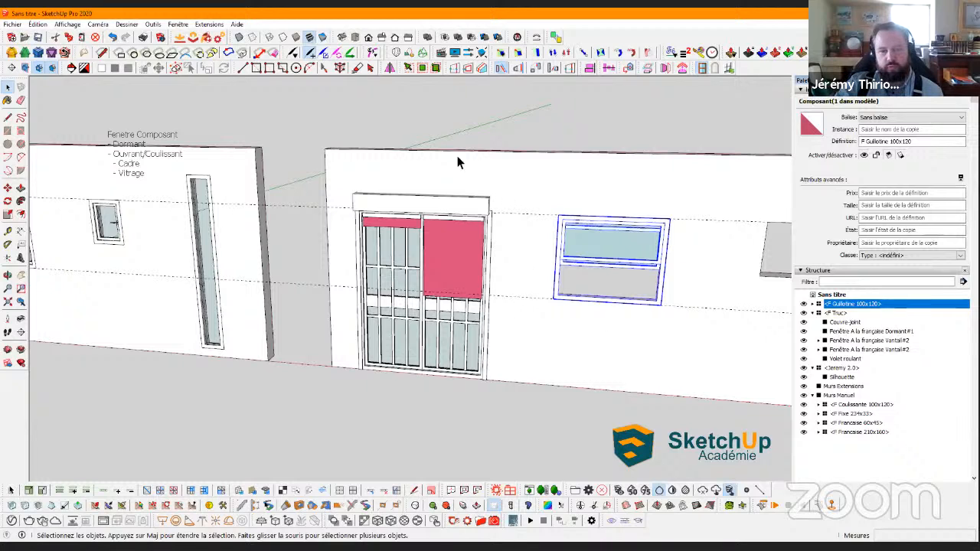
left_click(428, 129)
Draw a rectangle of about 1000 x 618 mm over one half of the first wall's sliding window
middle_click_drag(324, 164, 324, 192)
scroll(324, 192, "down", 3)
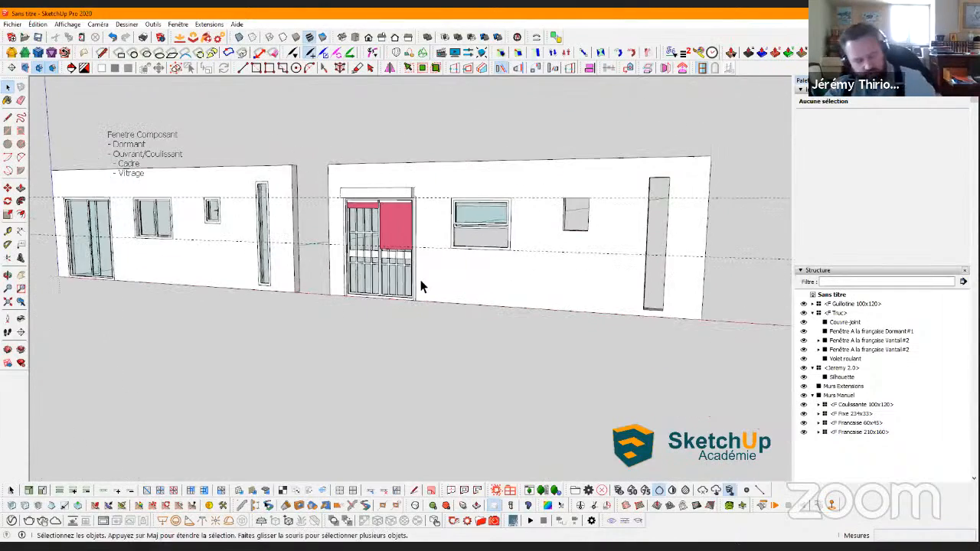
middle_click_drag(421, 286, 307, 327)
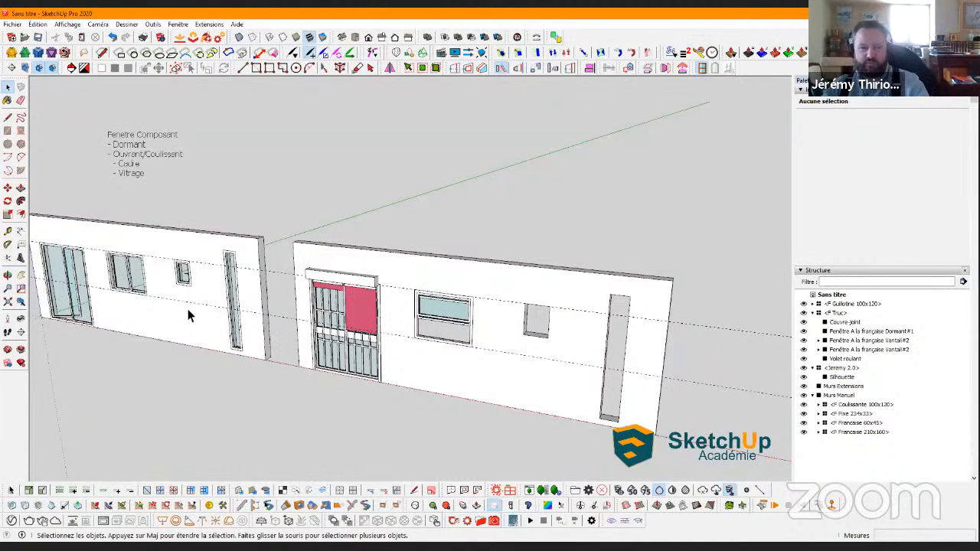
scroll(133, 283, "up", 5)
middle_click_drag(201, 298, 376, 255, "shift")
key("r")
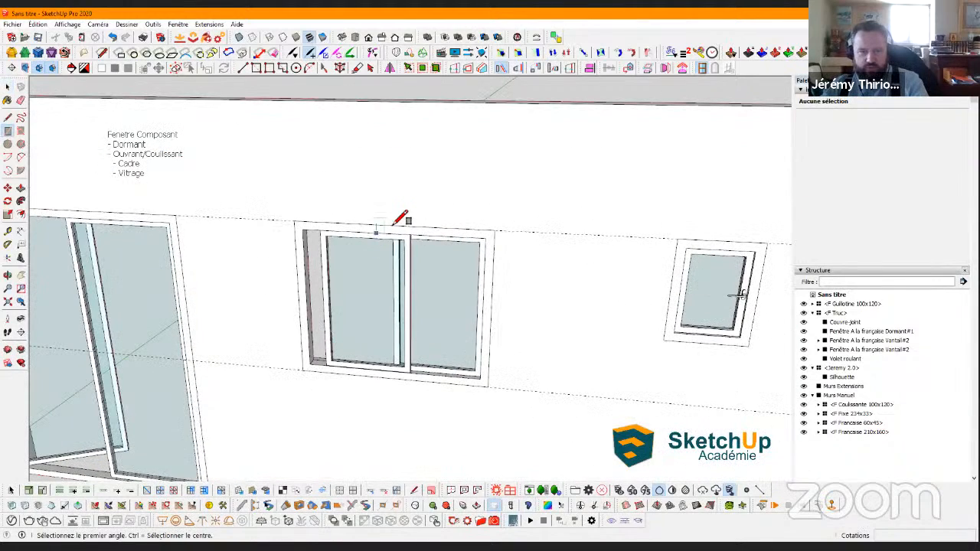
left_click(391, 225)
left_click(485, 381)
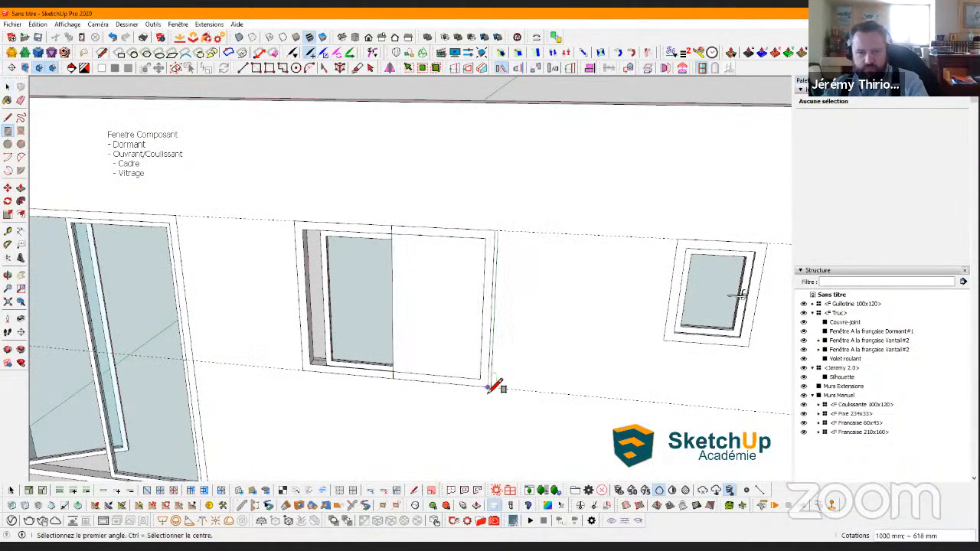
Push/Pull the rectangle outward from the sliding window to form a thin shutter panel
scroll(485, 385, "up", 2)
key("space")
left_click(448, 329)
middle_click_drag(446, 325, 371, 305)
key("p")
left_click(436, 291)
left_click(433, 292)
Select all of the shutter panel's geometry and make it a group
key("space")
triple_click(425, 262)
key("q")
middle_click_drag(426, 266, 477, 223)
key("ctrl+g")
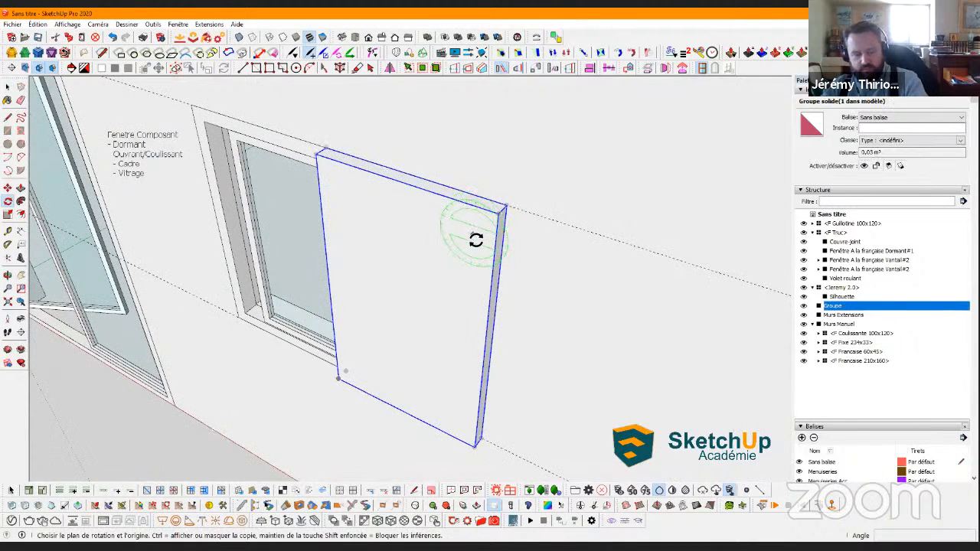
Rotate the shutter group 180° about its outer top corner so it lies open against the wall beside the window
key("space")
key("s")
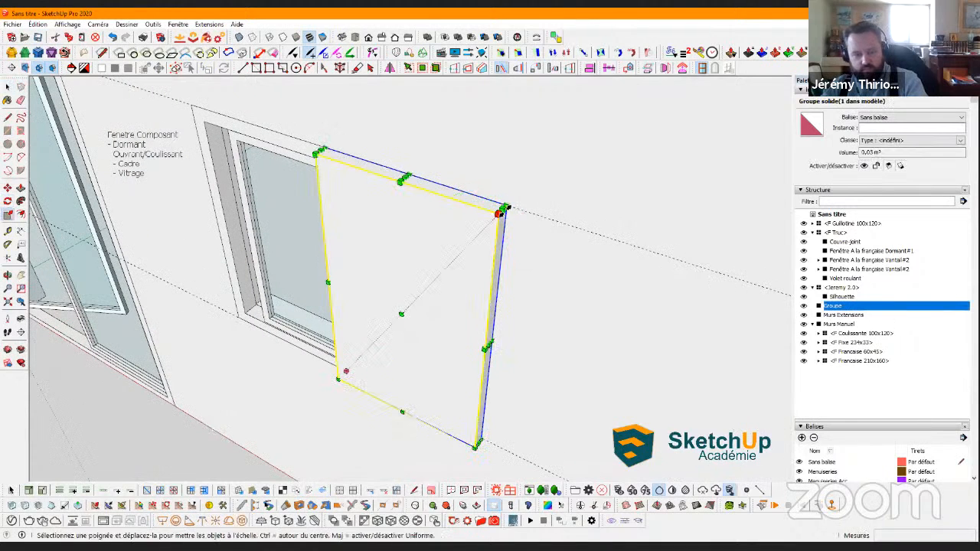
key("q")
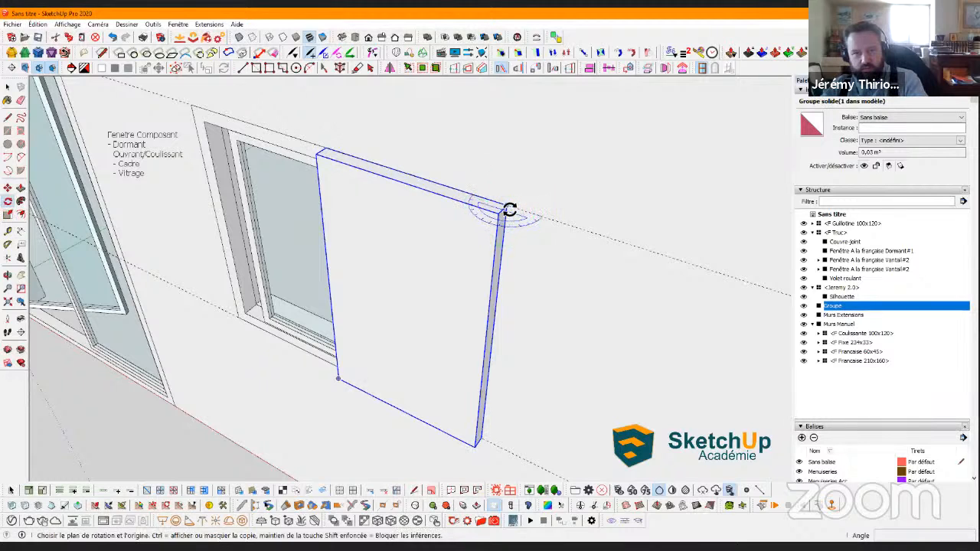
left_click(506, 210)
left_click(452, 188)
left_click(588, 241)
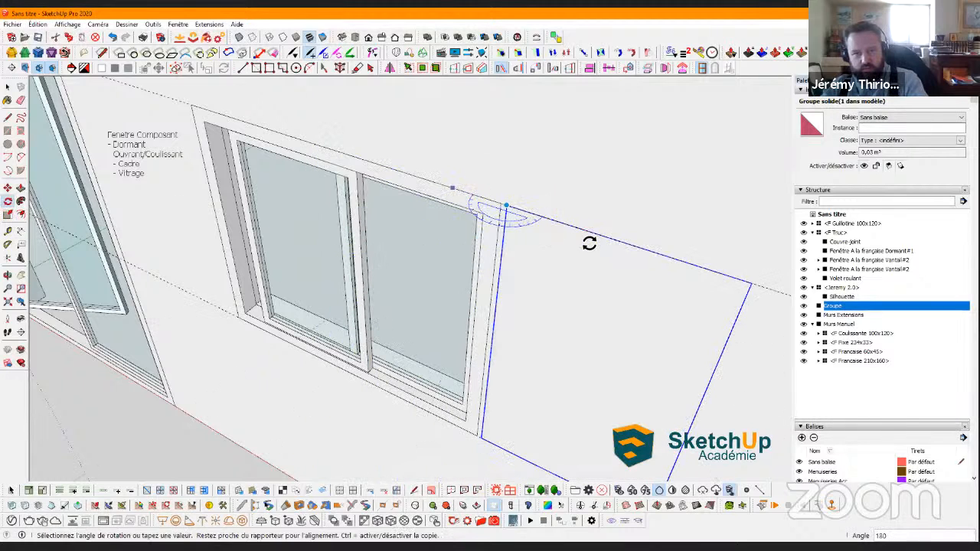
key("m")
left_click(522, 215)
Mirror a copy of the shutter group about the midpoint of the sliding window's top edge
scroll(523, 203, "down", 5)
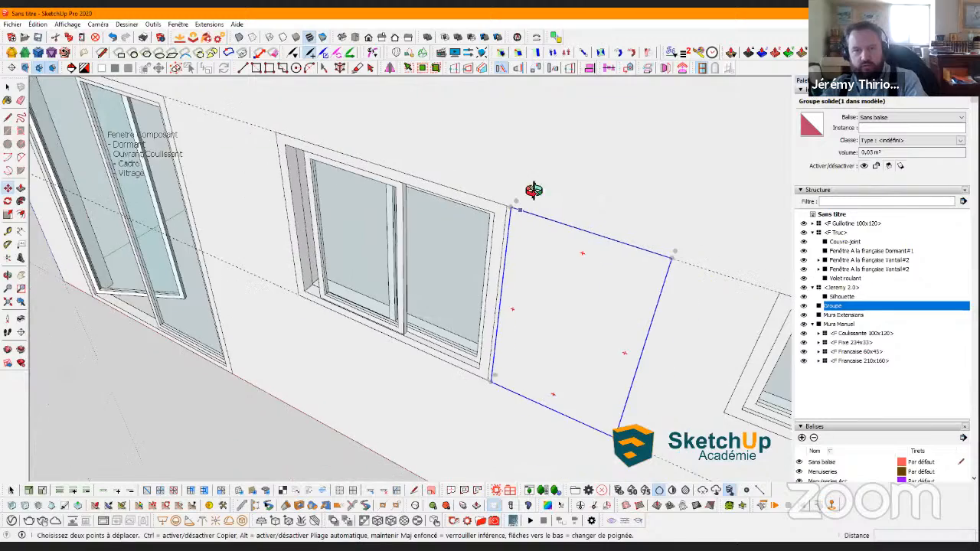
middle_click_drag(525, 192, 480, 77)
scroll(543, 182, "up", 2)
key("space")
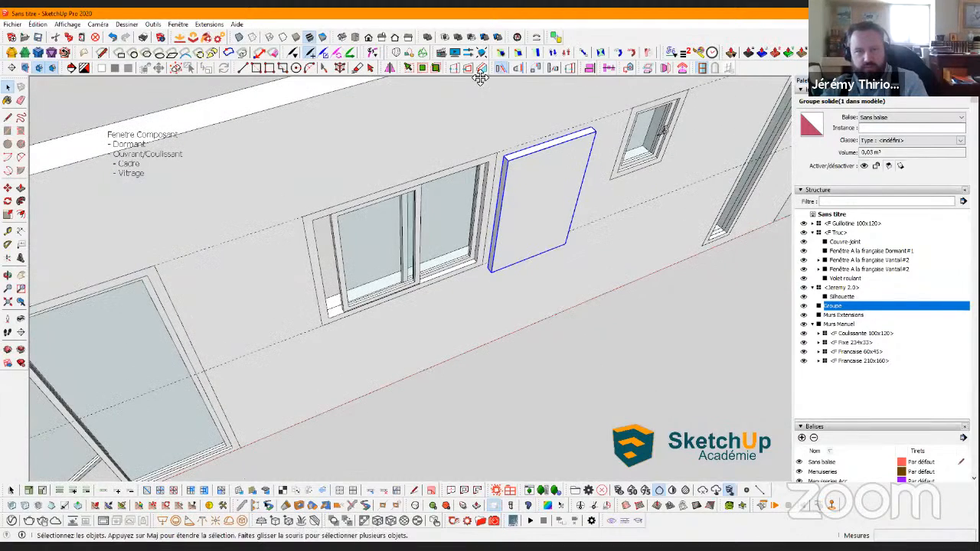
left_click(391, 68)
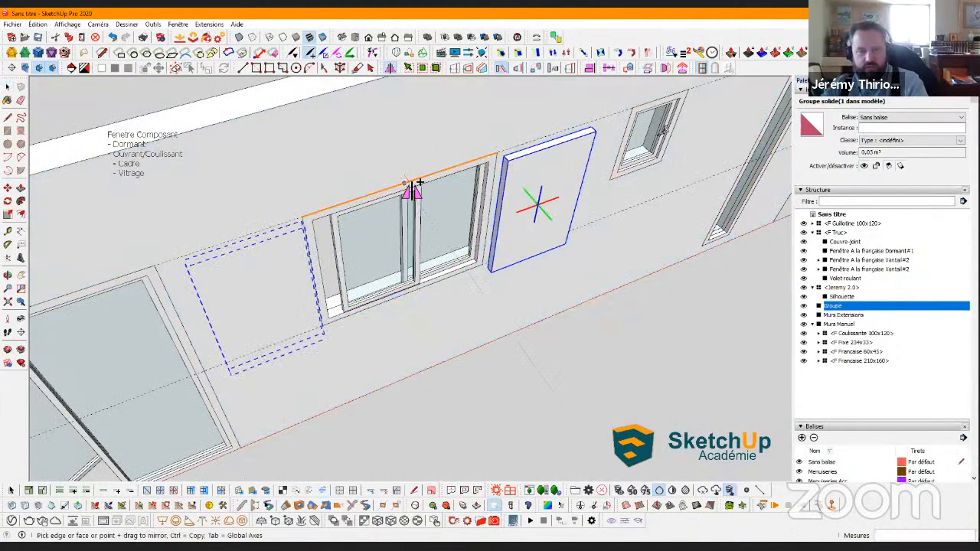
left_click(412, 187)
middle_click_drag(375, 225, 324, 214)
left_click(324, 214)
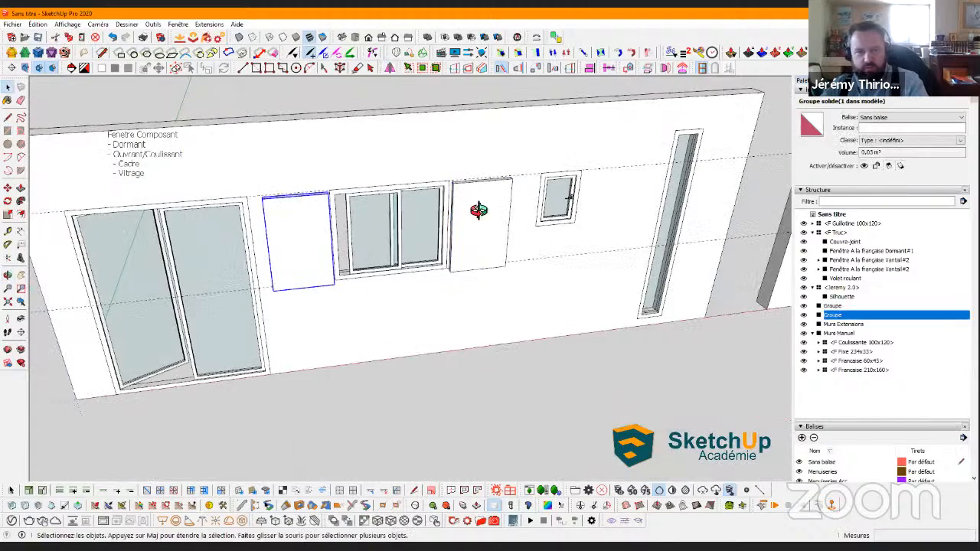
Edit the original shutter group and divide its front face into four vertical boards by copying the side edge across with /4
middle_click_drag(479, 210, 437, 186)
double_click(437, 186)
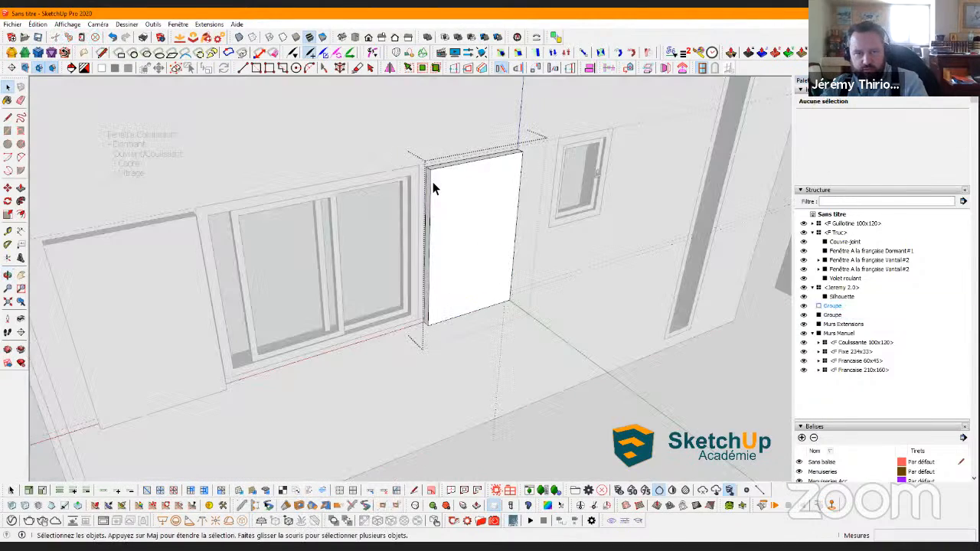
left_click(432, 188)
scroll(433, 188, "up", 2)
key("m")
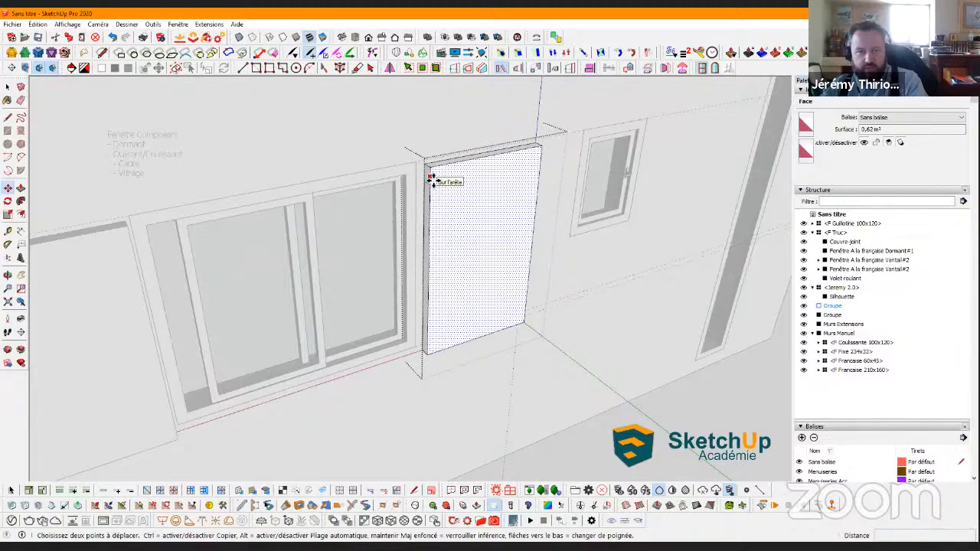
left_click(430, 177)
key("ctrl")
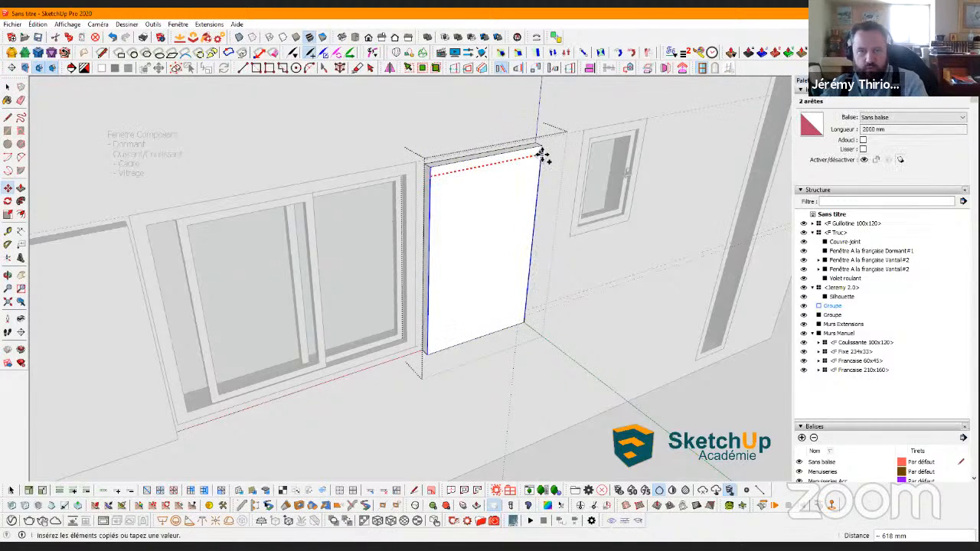
left_click(540, 153)
type("/")
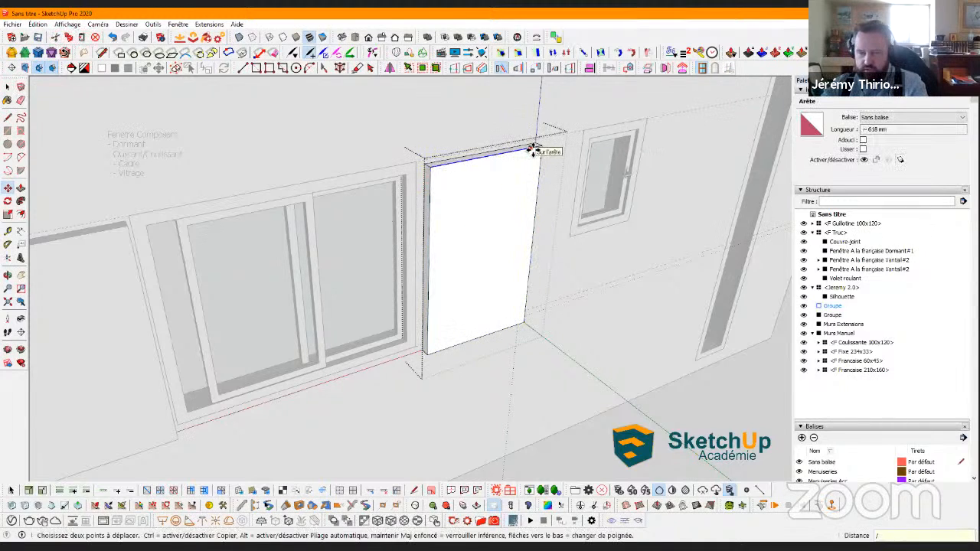
type("4")
key("Return")
Delete both shutter groups beside the sliding window
middle_click_drag(516, 179, 498, 277)
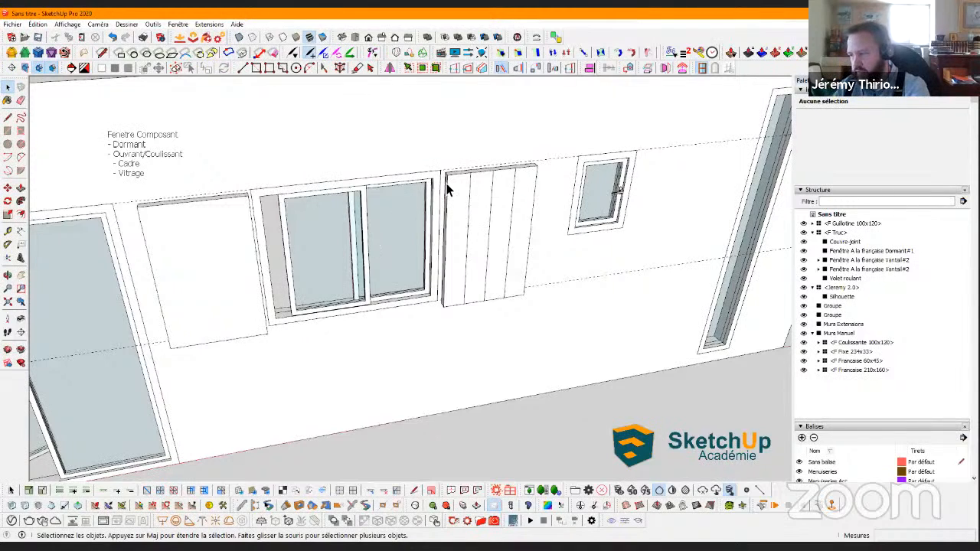
left_click(492, 205)
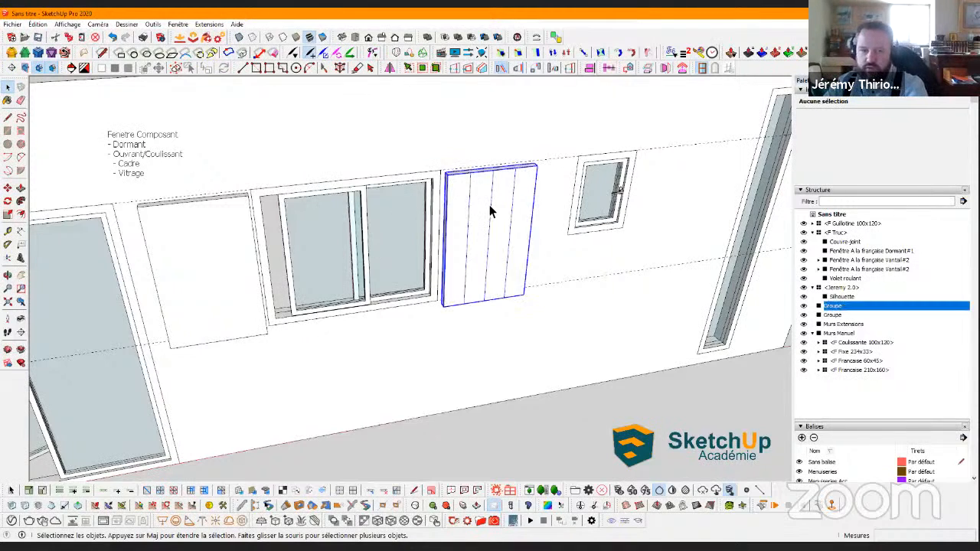
key("Delete")
middle_click_drag(265, 221, 228, 255)
left_click(253, 221)
key("Delete")
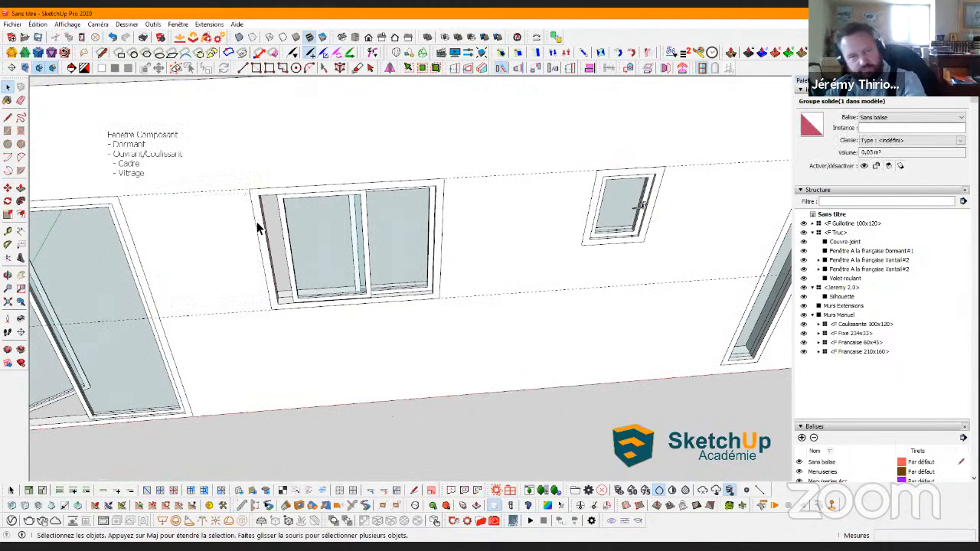